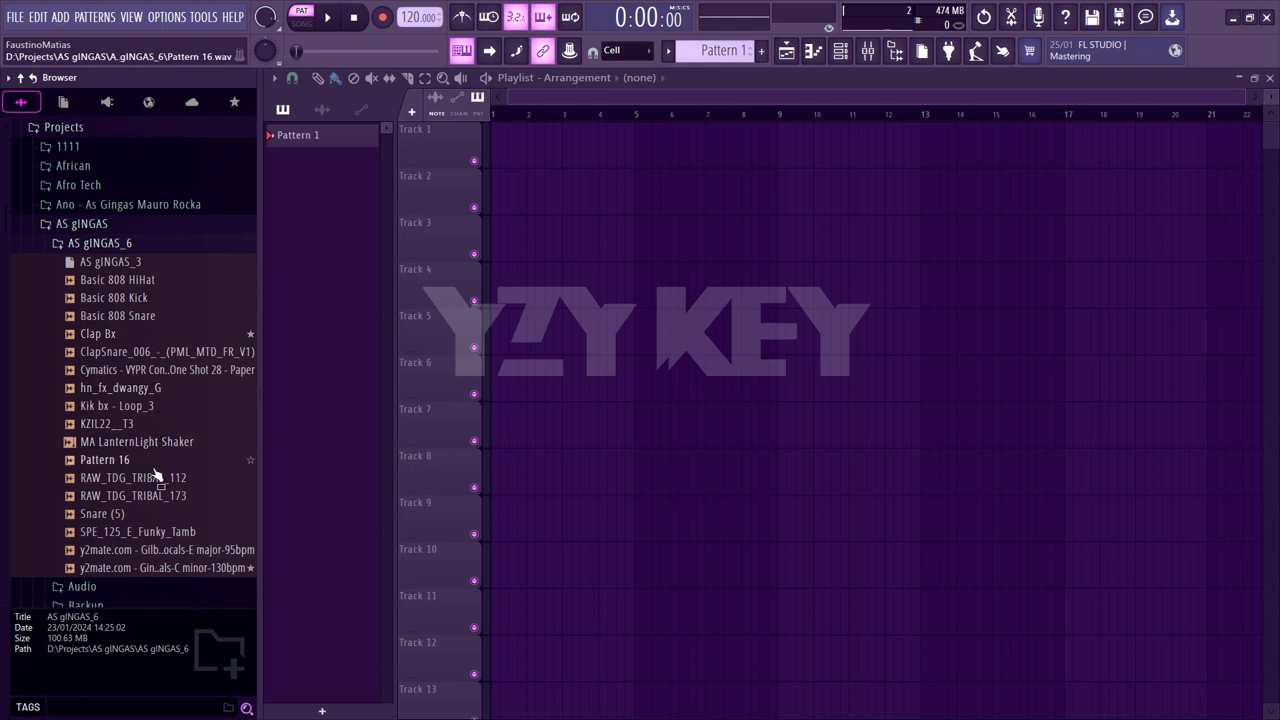
Add the Kik bx - Loop_3 sample from the AS gINGAS_6 folder as a new channel in the channel rack
click(150, 406)
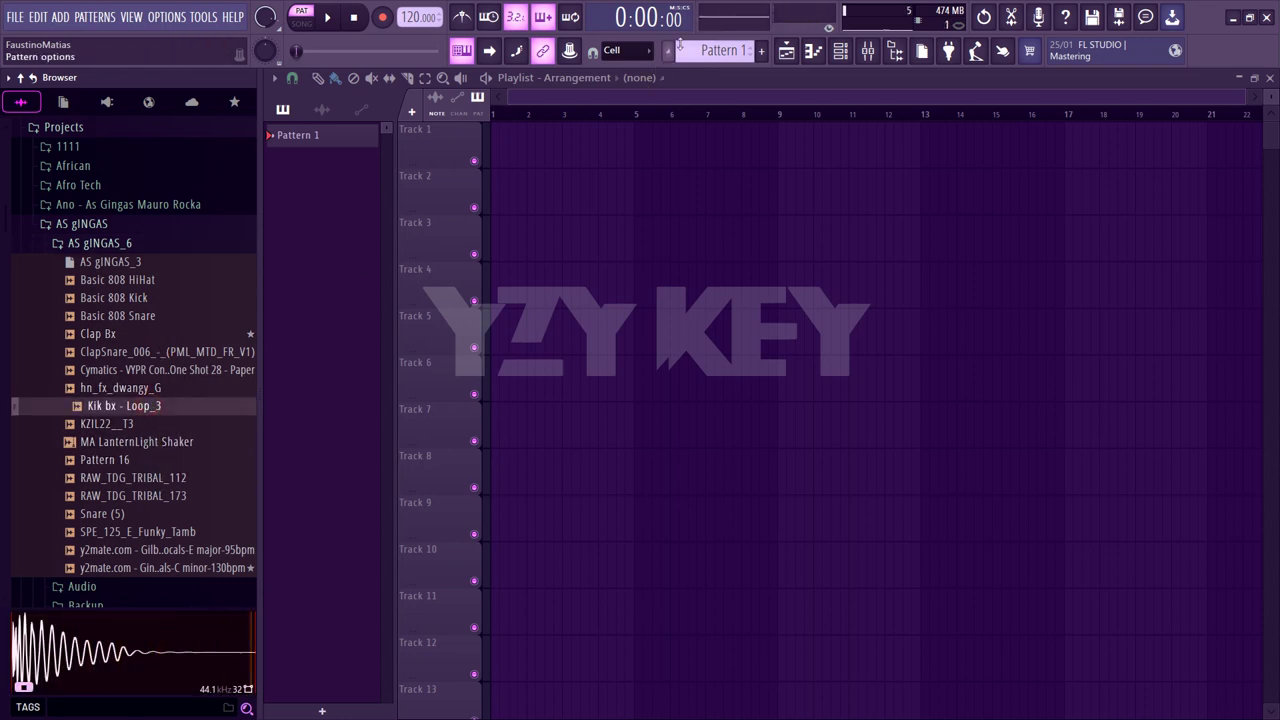
click(840, 50)
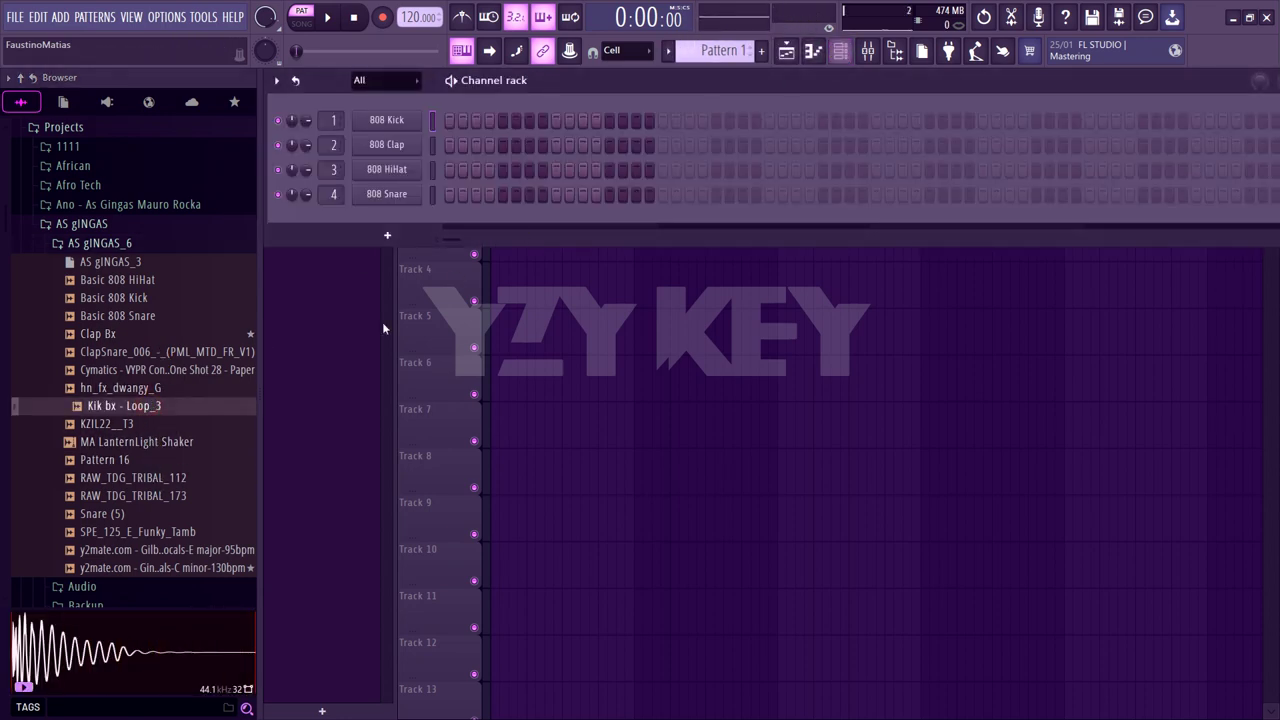
drag(178, 407, 328, 222)
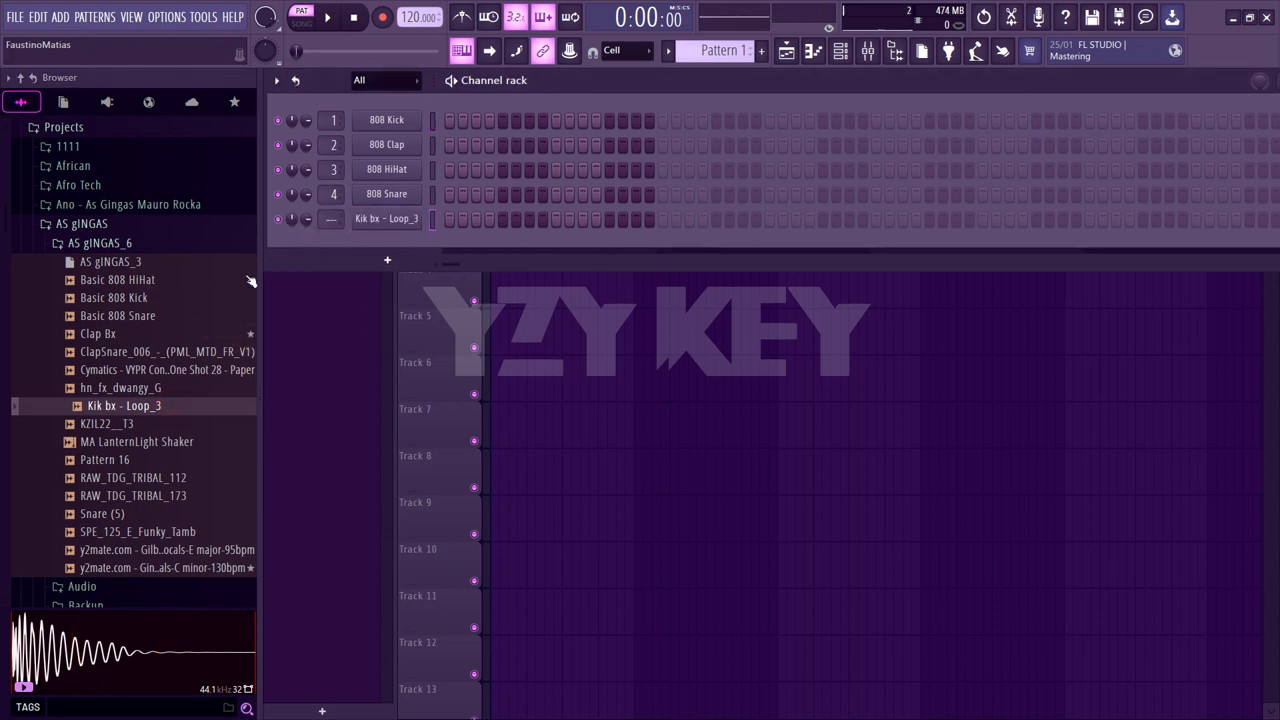
Load the Clap Bx sample into a new Fruity Slicer channel and cut the slice notes it placed in the pattern
click(150, 338)
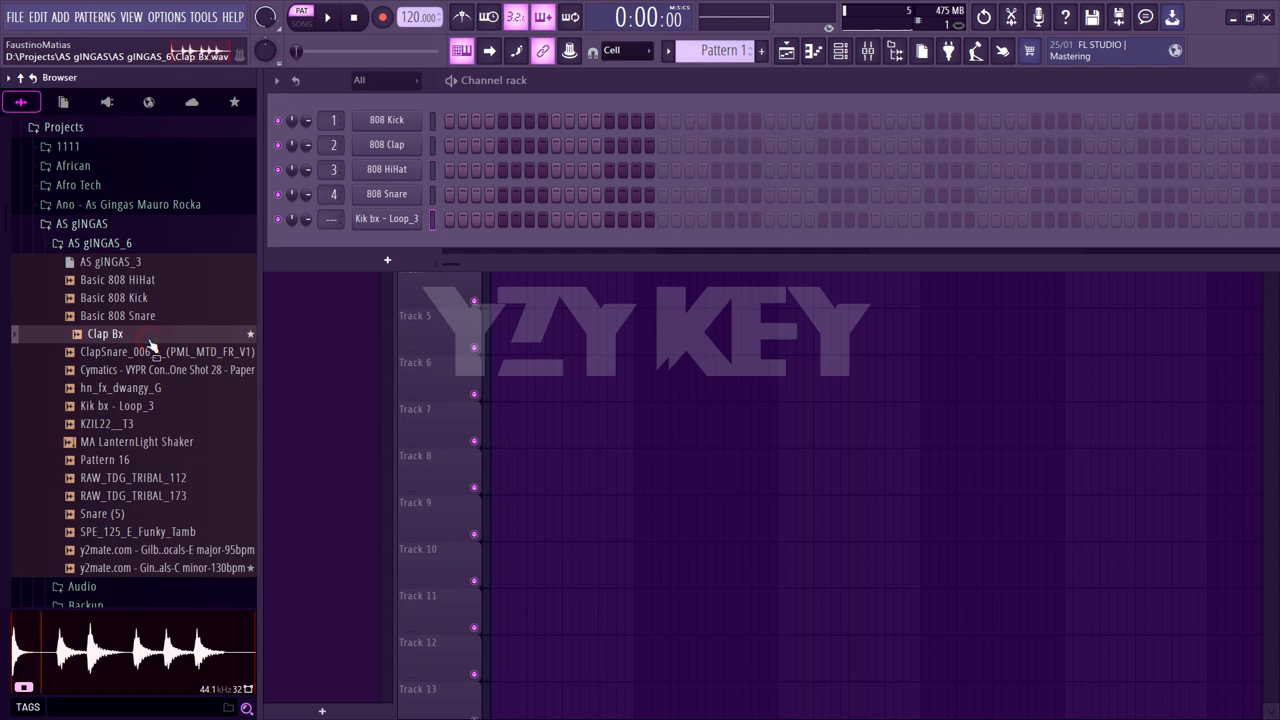
drag(150, 342, 149, 346)
right_click(121, 336)
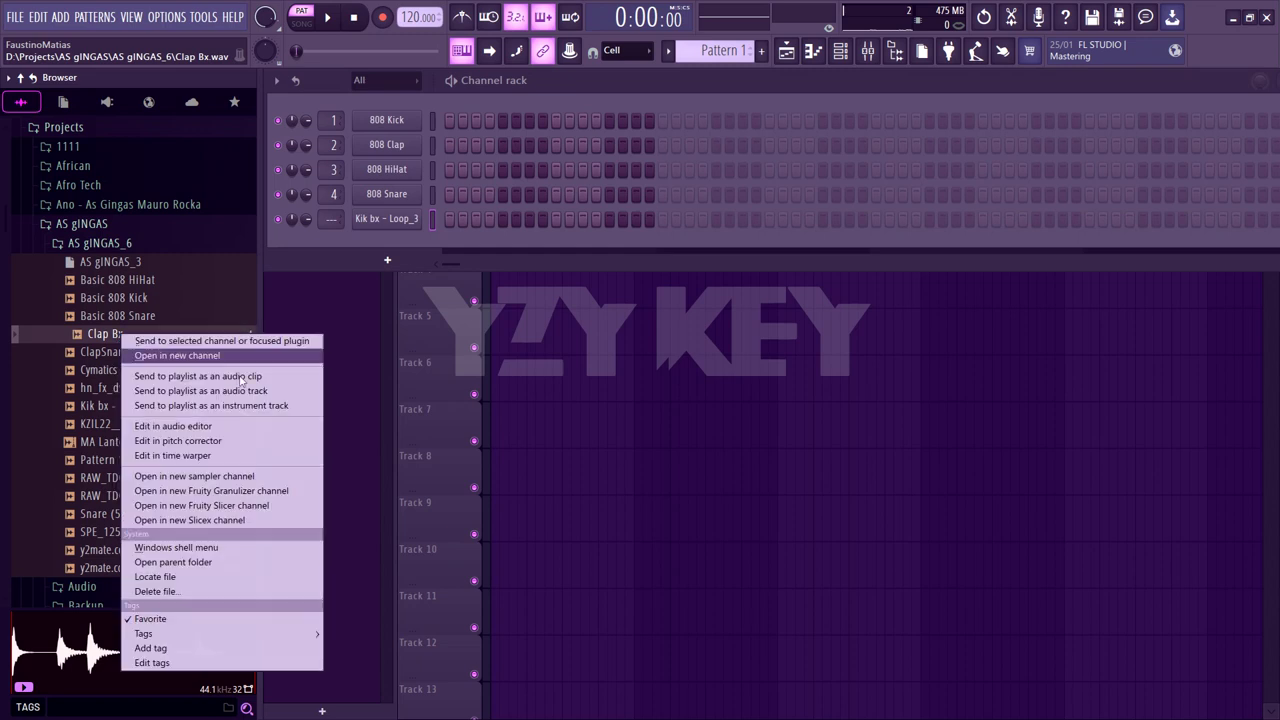
click(277, 507)
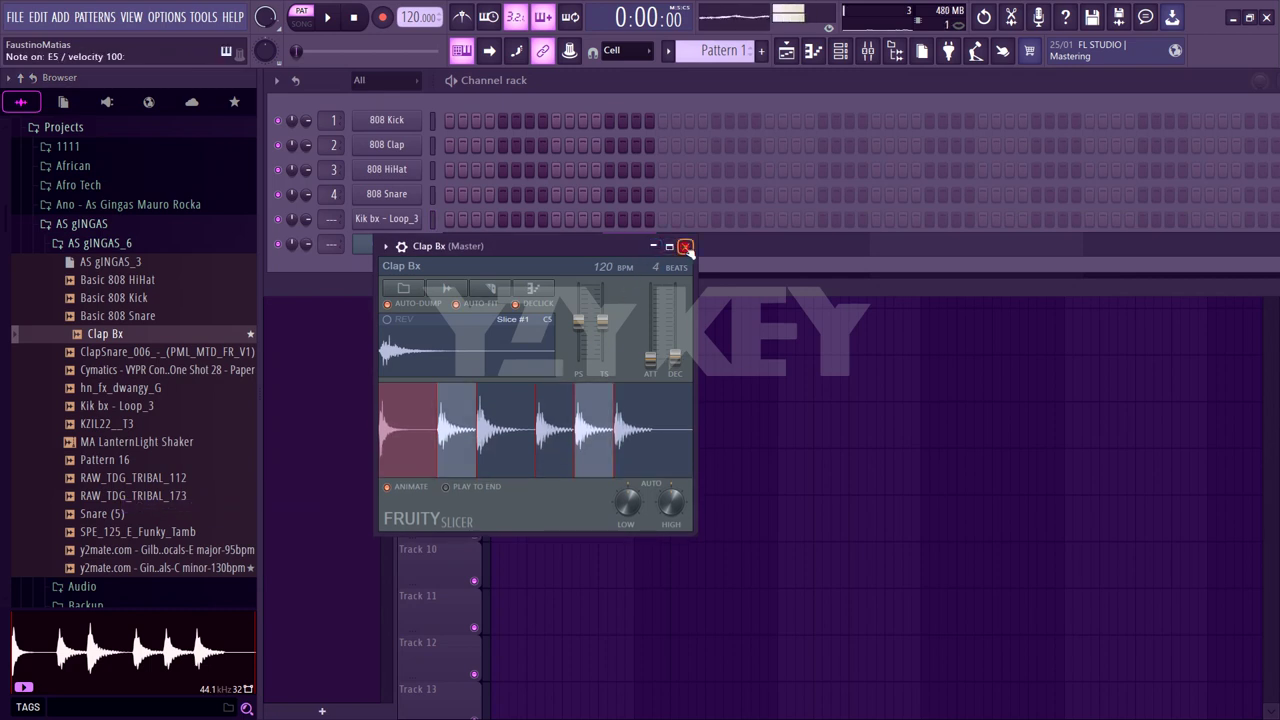
click(685, 246)
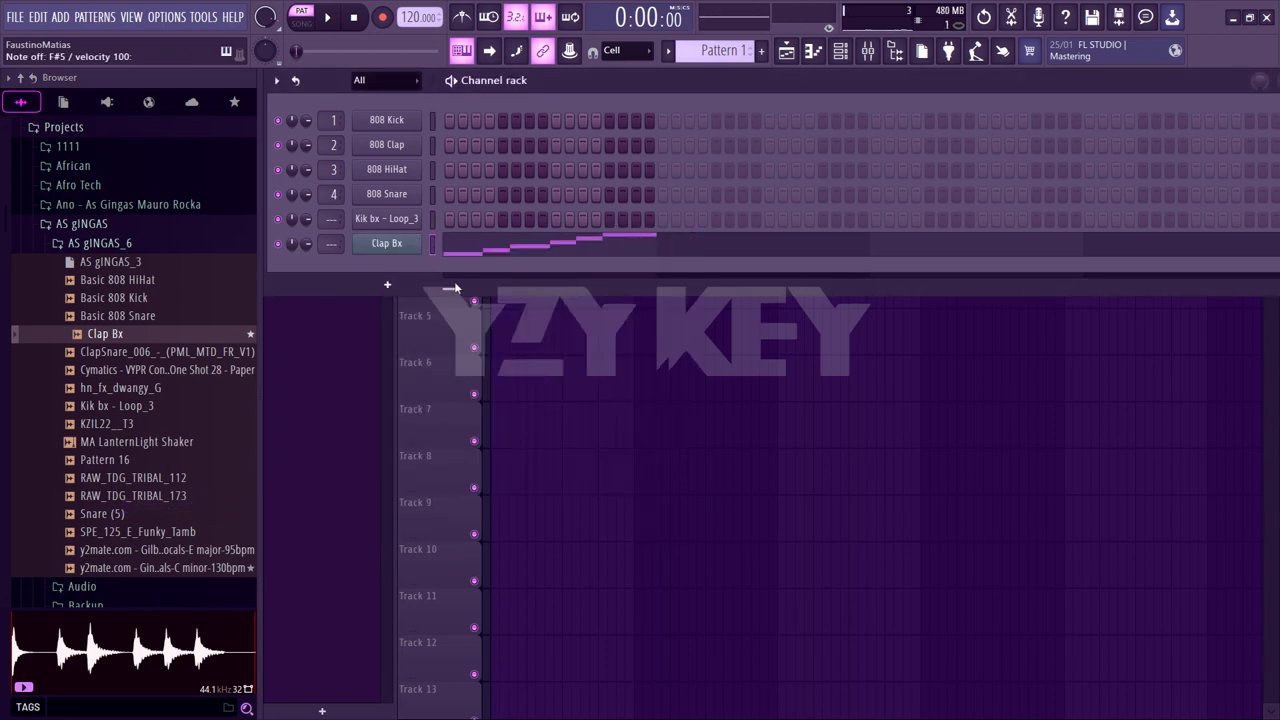
right_click(405, 255)
click(594, 243)
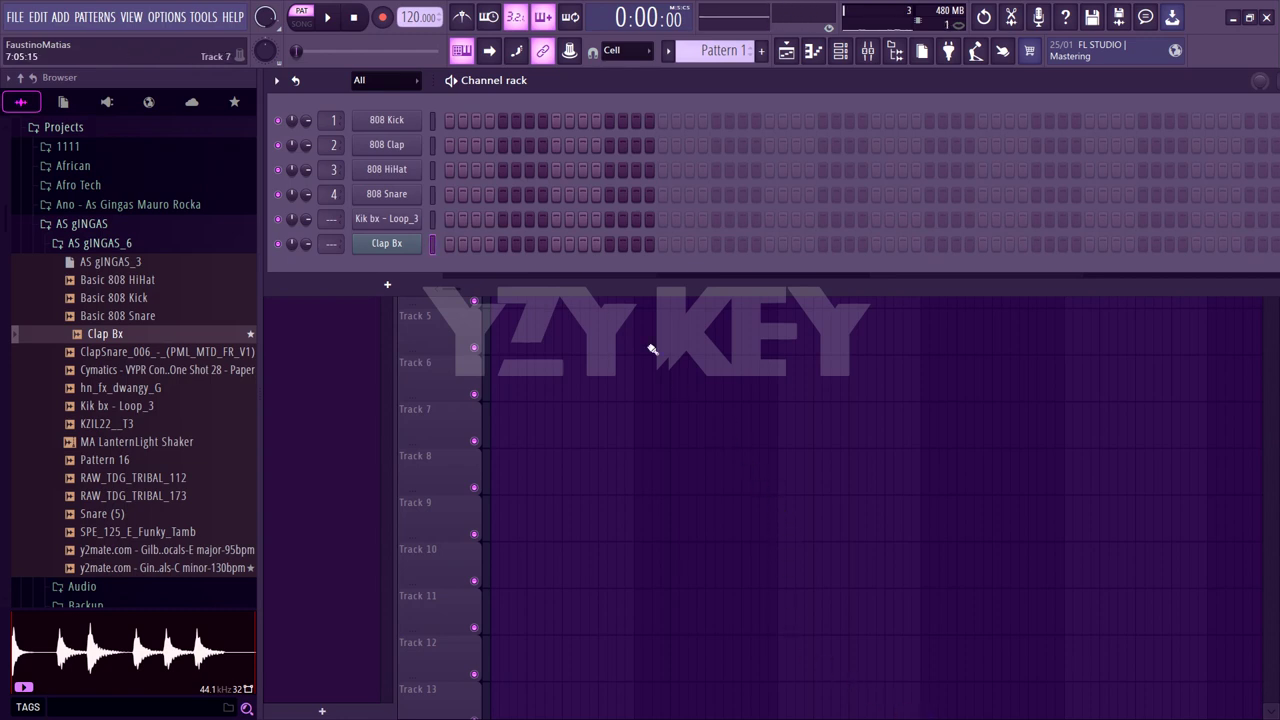
Add a GMS synth channel and set it to the Analog Bass 1 TE program from the Basses bank
click(387, 285)
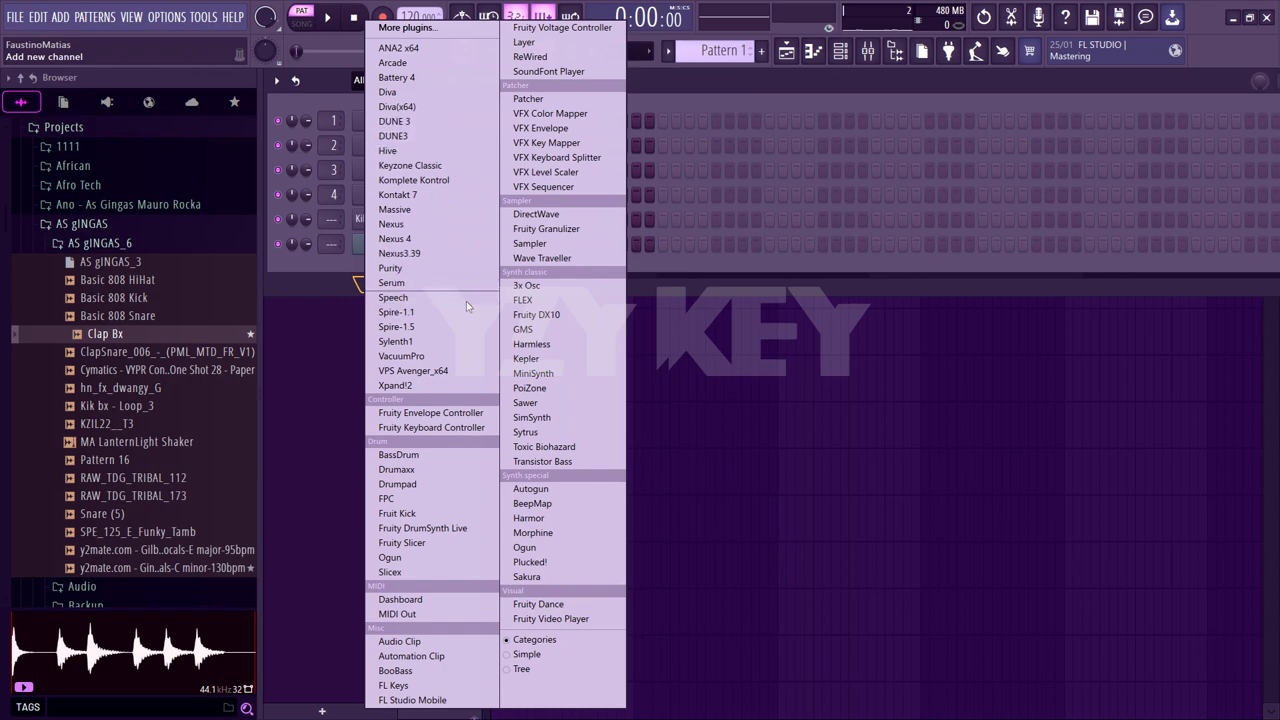
click(537, 333)
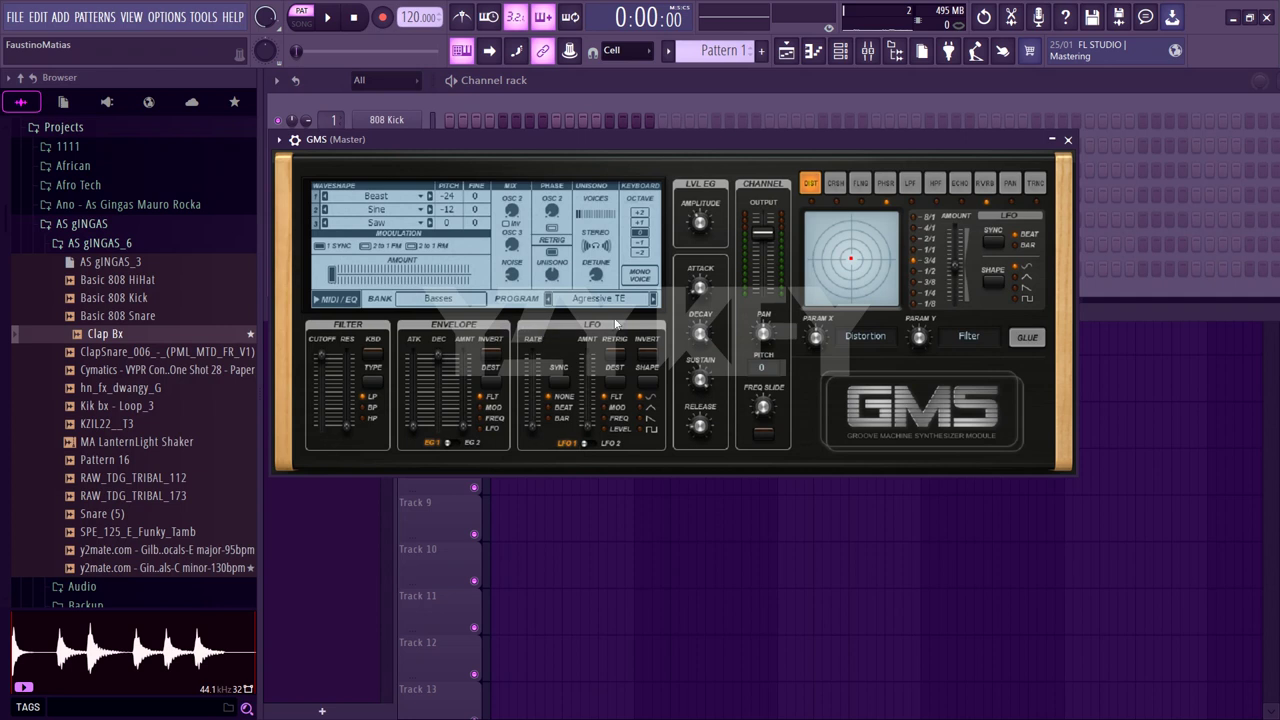
click(652, 300)
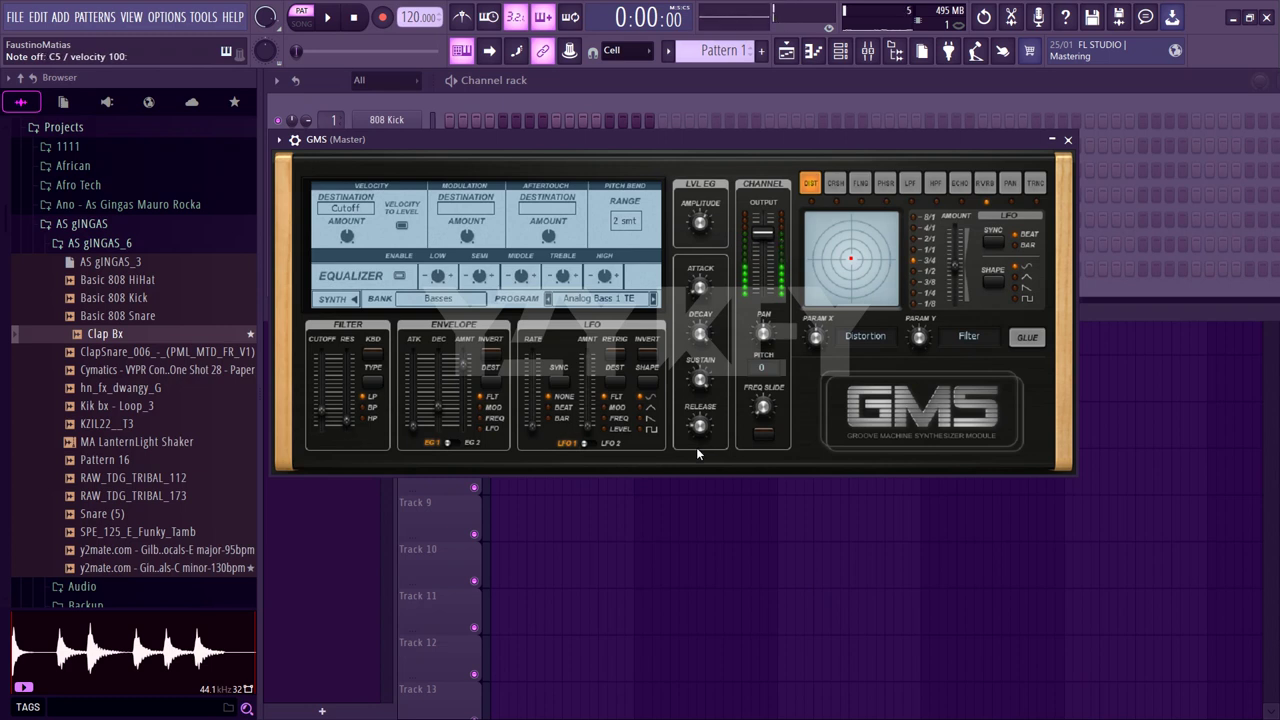
click(1068, 140)
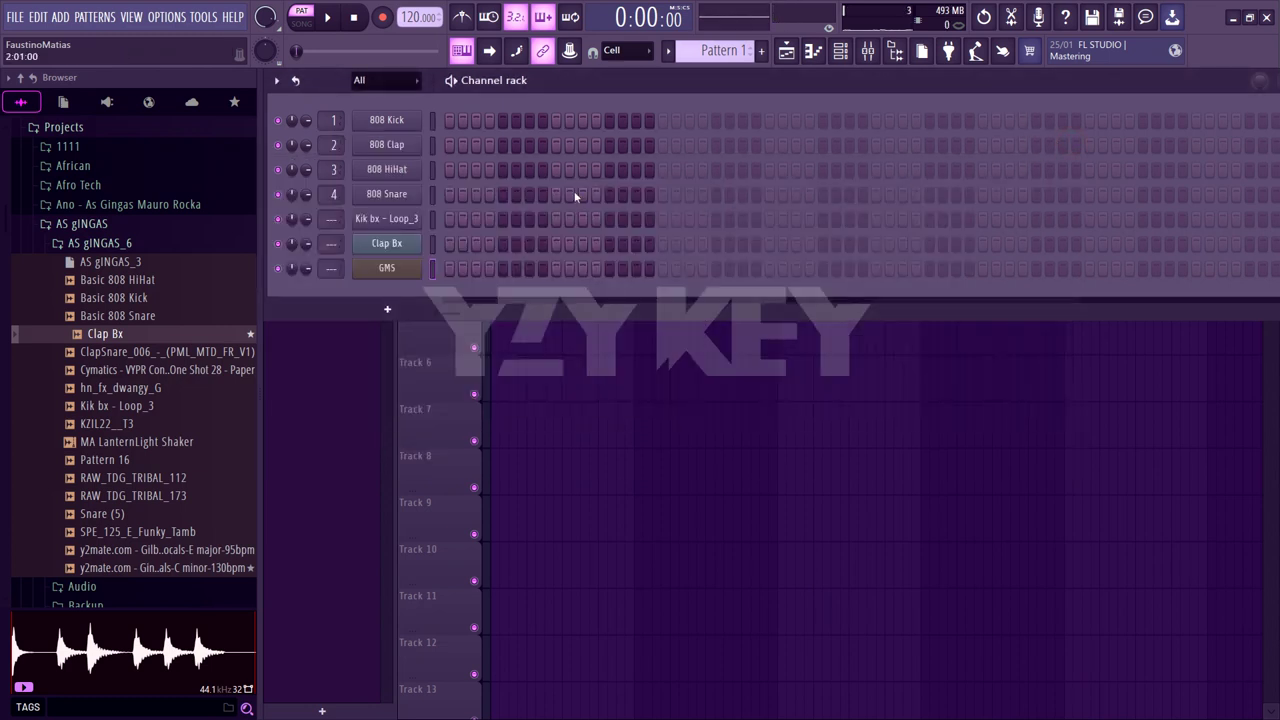
Fill each 4 steps of the Kik bx - Loop_3 channel and add one extra hit in bar 2
right_click(409, 227)
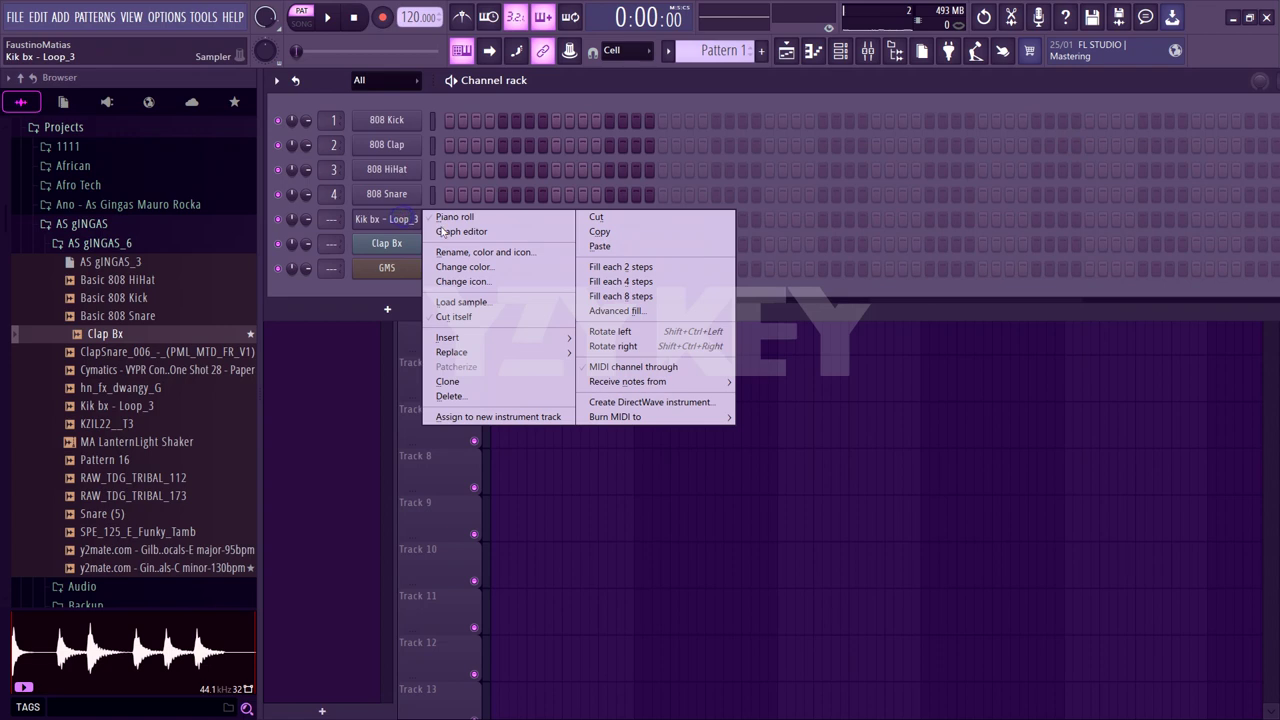
click(630, 287)
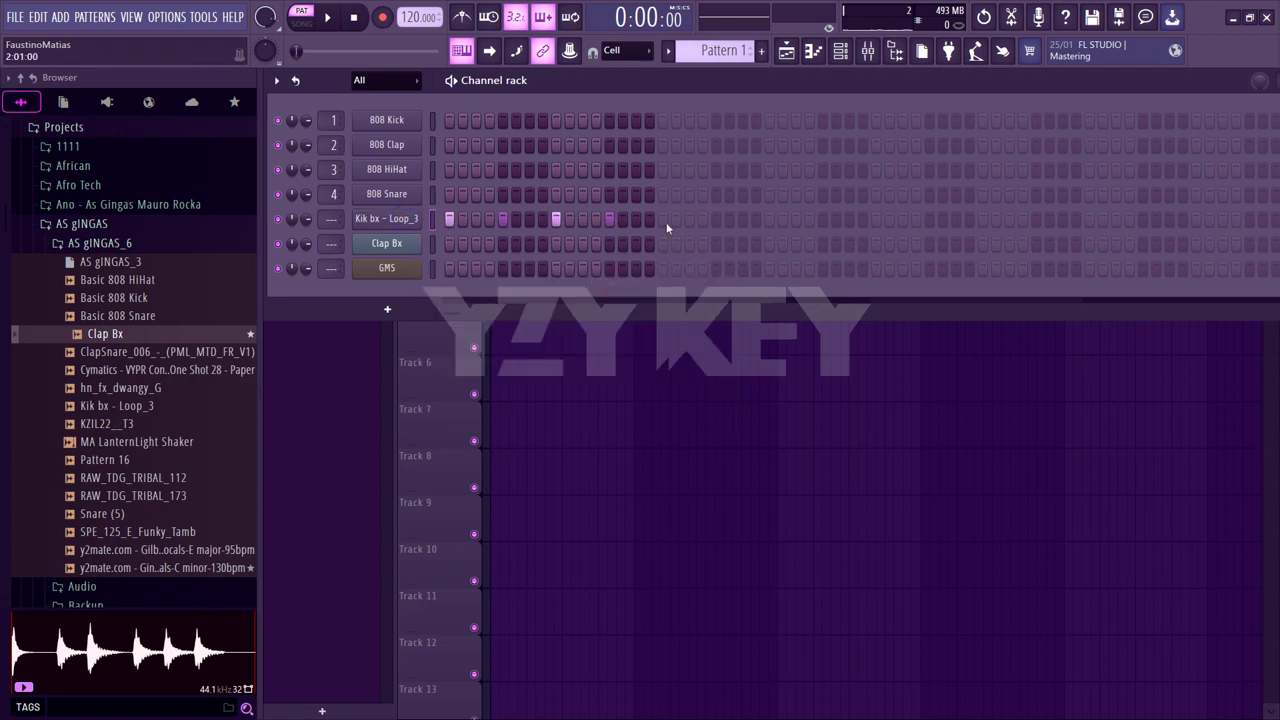
click(674, 219)
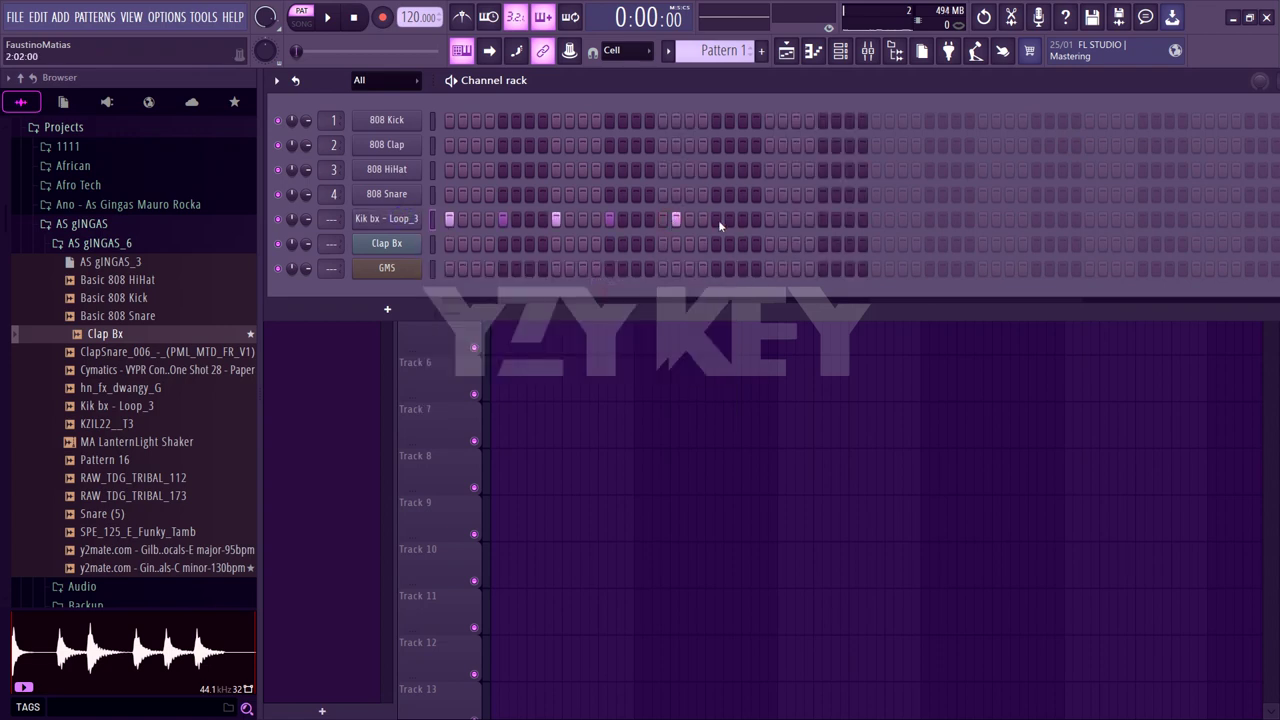
In the kick's piano roll, delete the extra bar 2 note and repeat the four C5 notes through bar 4
right_click(415, 229)
click(440, 216)
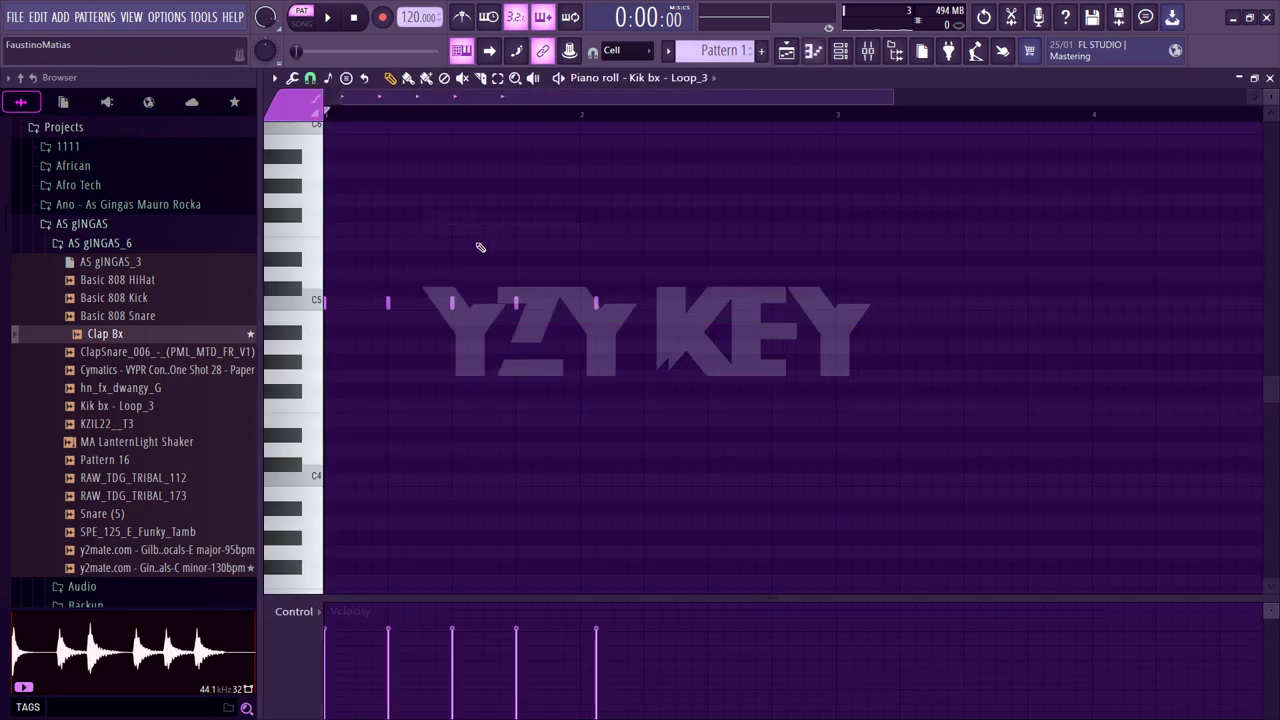
right_click(596, 303)
drag(600, 340, 330, 270)
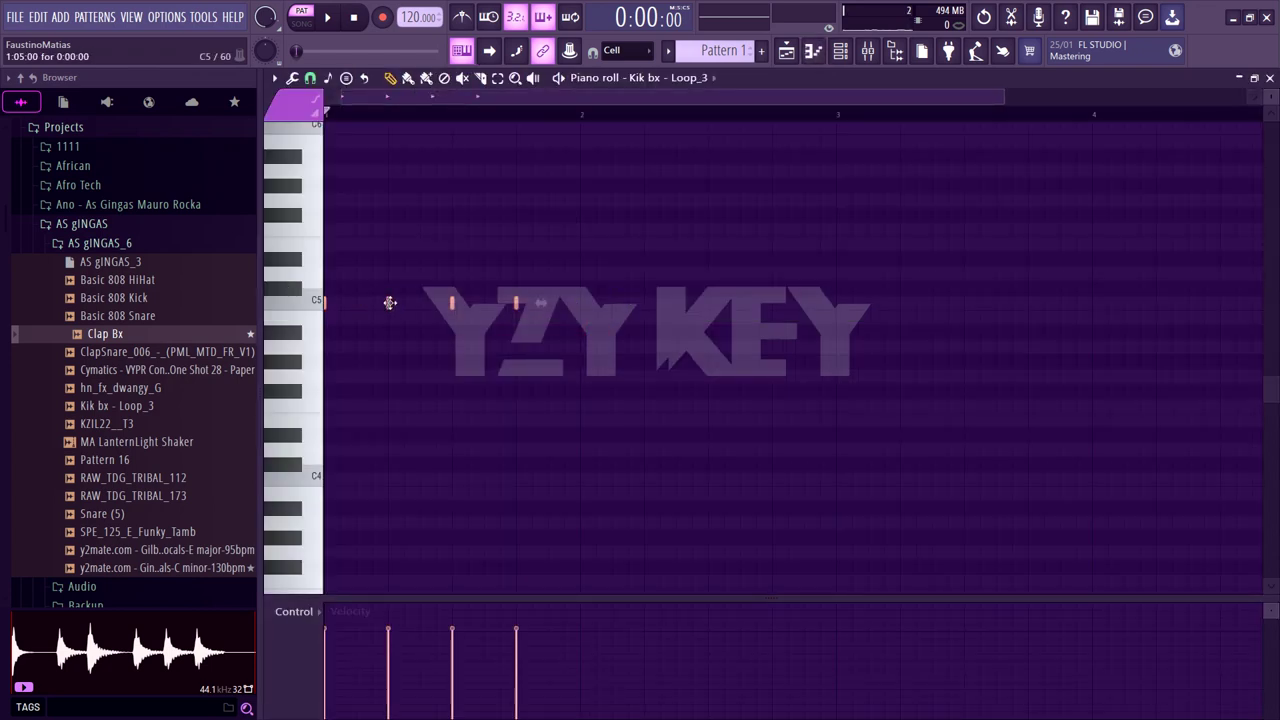
drag(391, 301, 1098, 300)
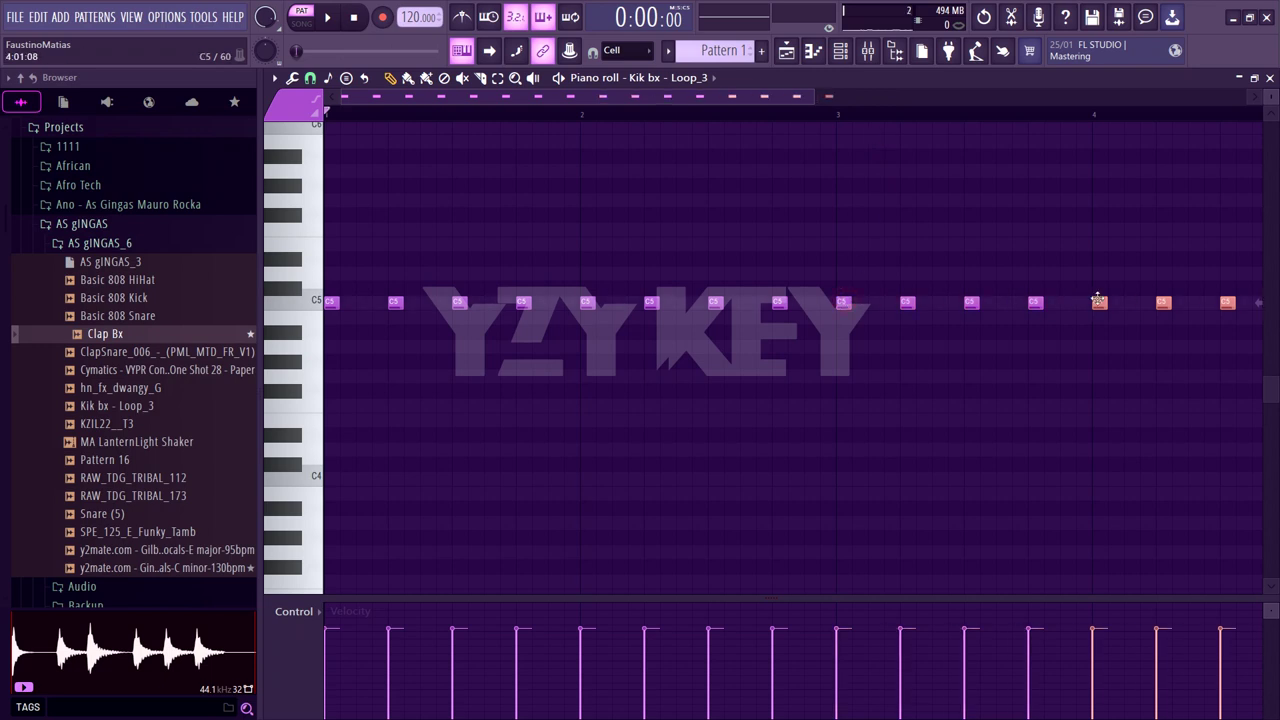
Return to the channel rack, select the Kik bx - Loop_3 channel and start playing the kick pattern
click(845, 54)
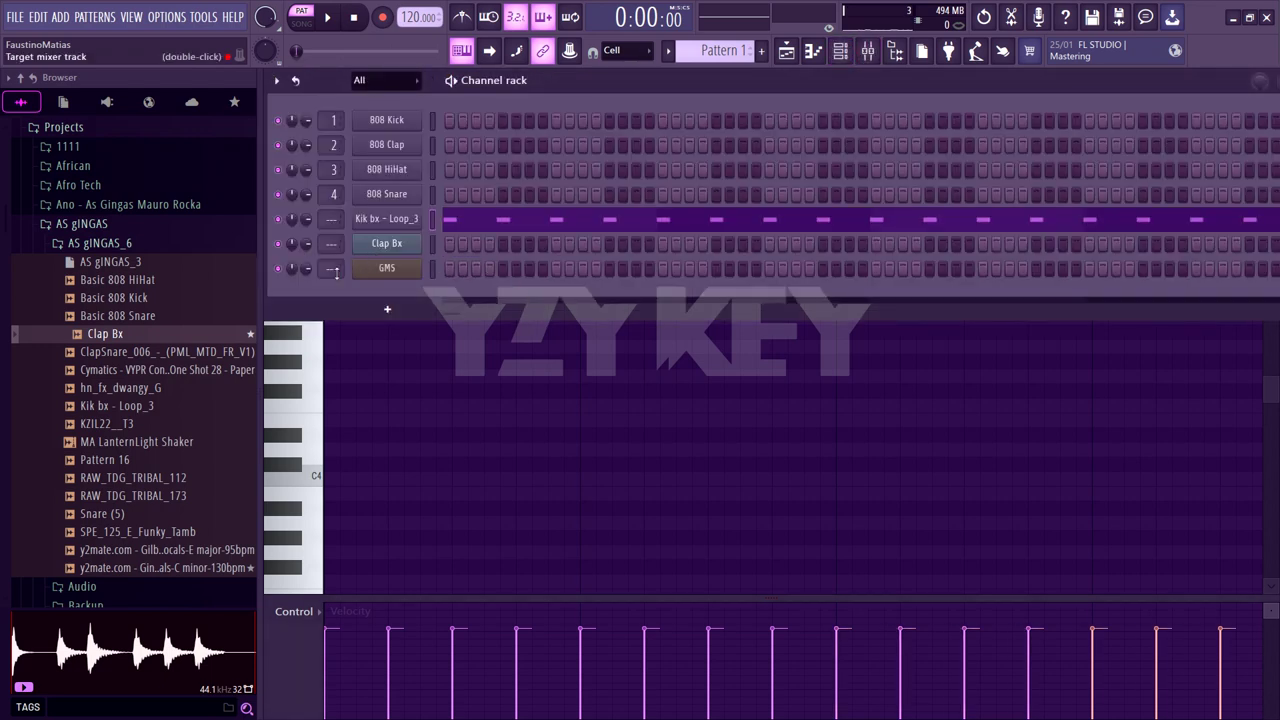
right_click(416, 266)
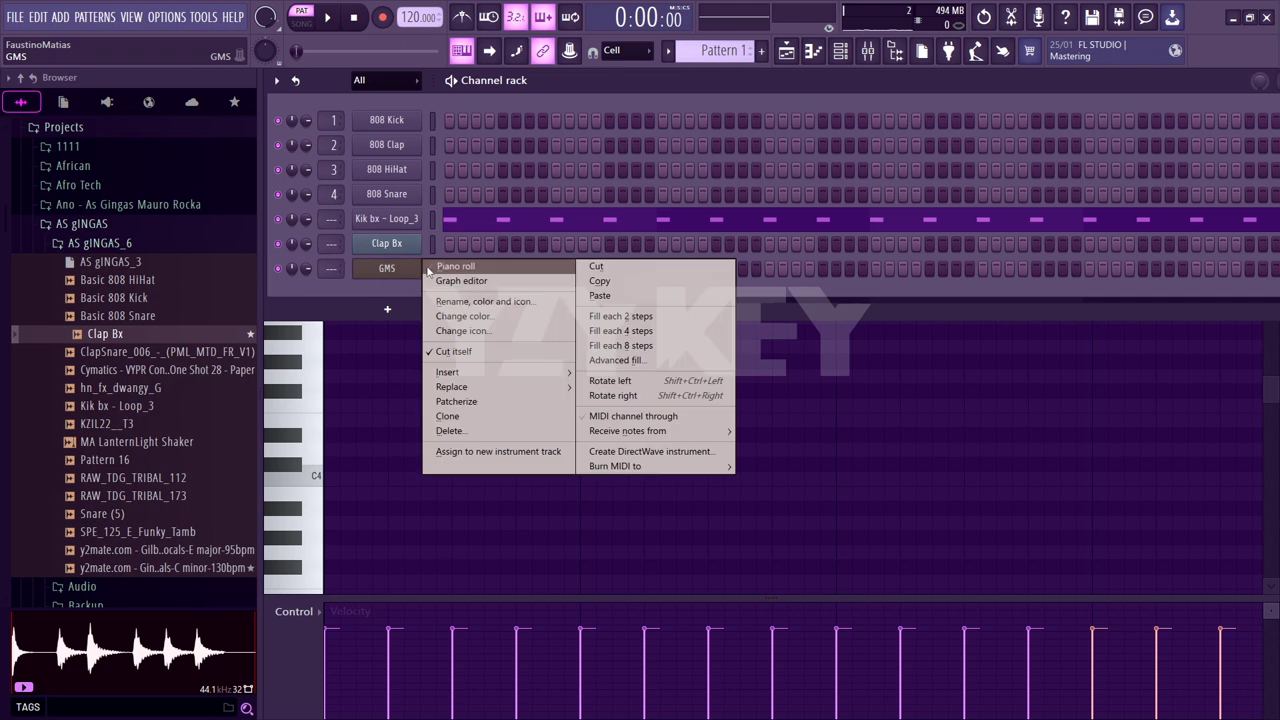
click(432, 219)
key(space)
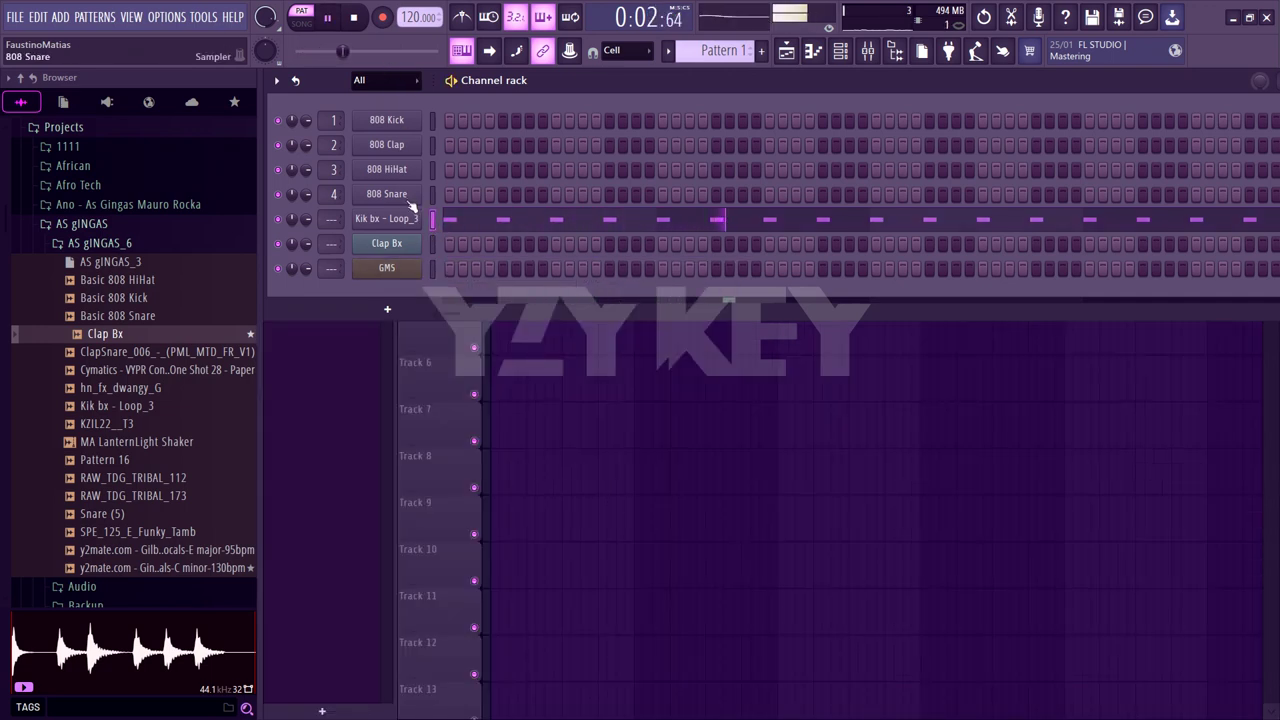
Add a DUNE 3 synth channel and load the patch 016: Duplicity ARK
click(387, 309)
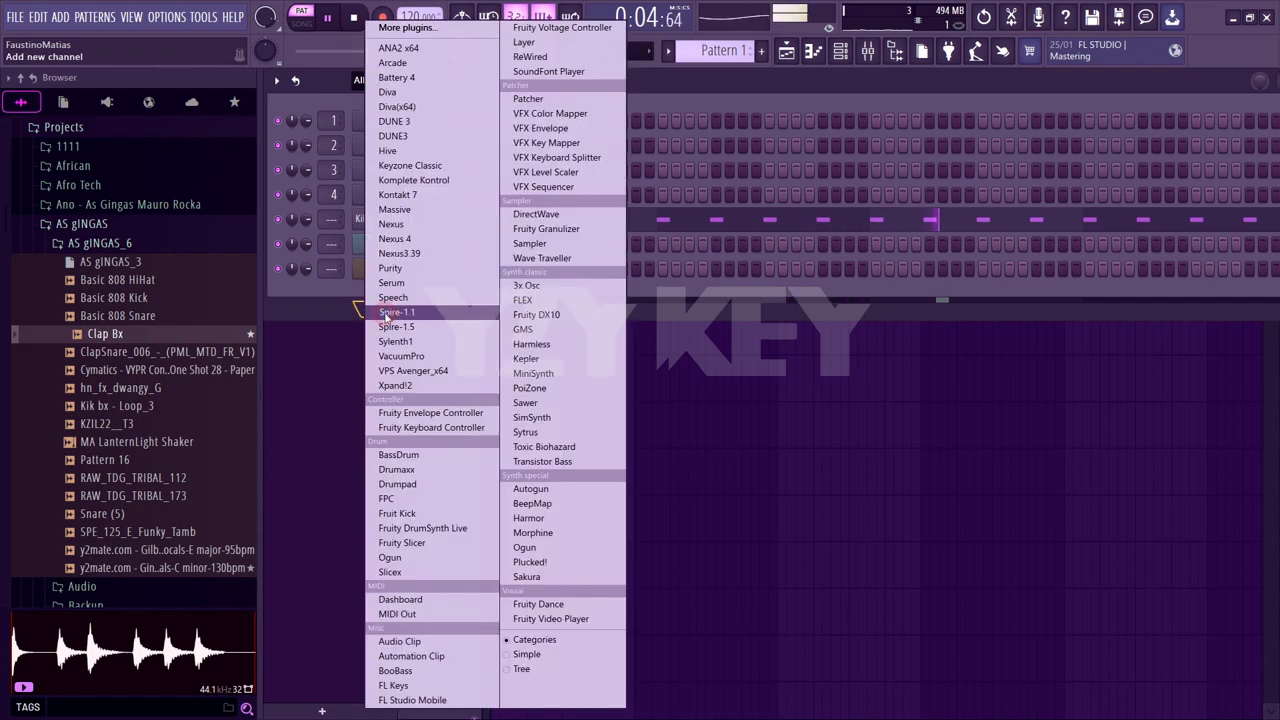
click(401, 124)
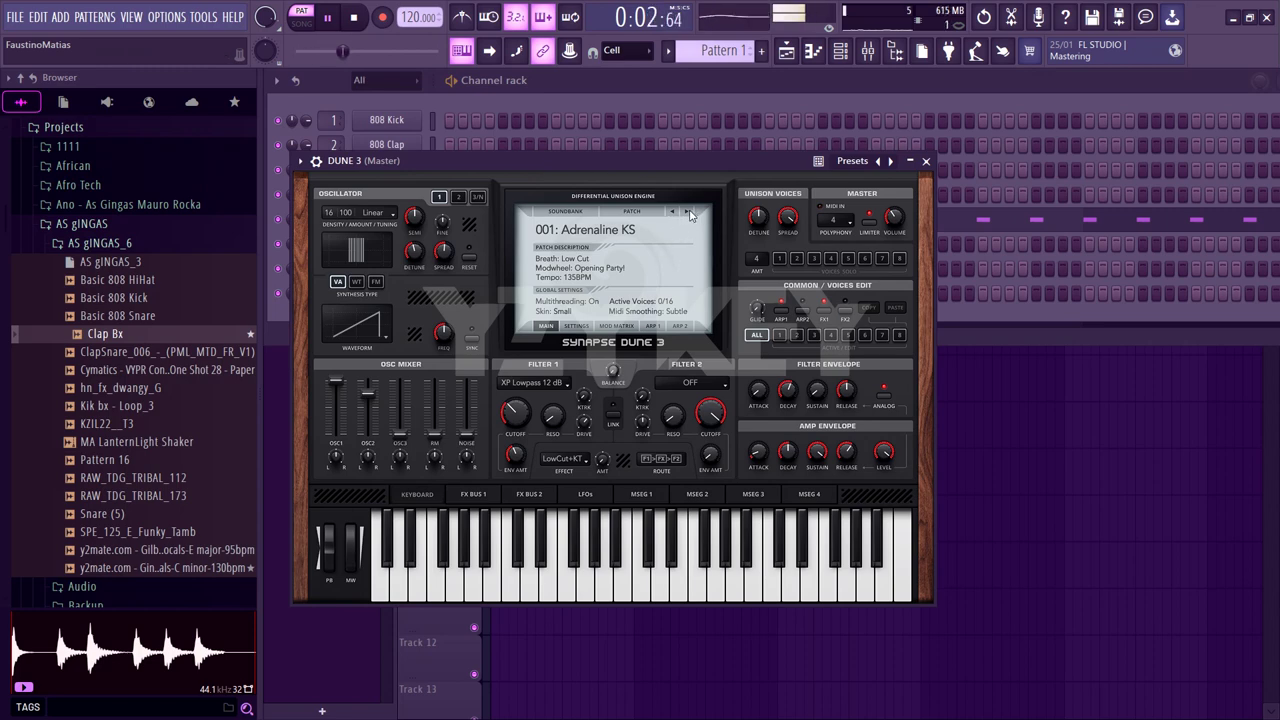
click(617, 220)
click(600, 229)
click(600, 232)
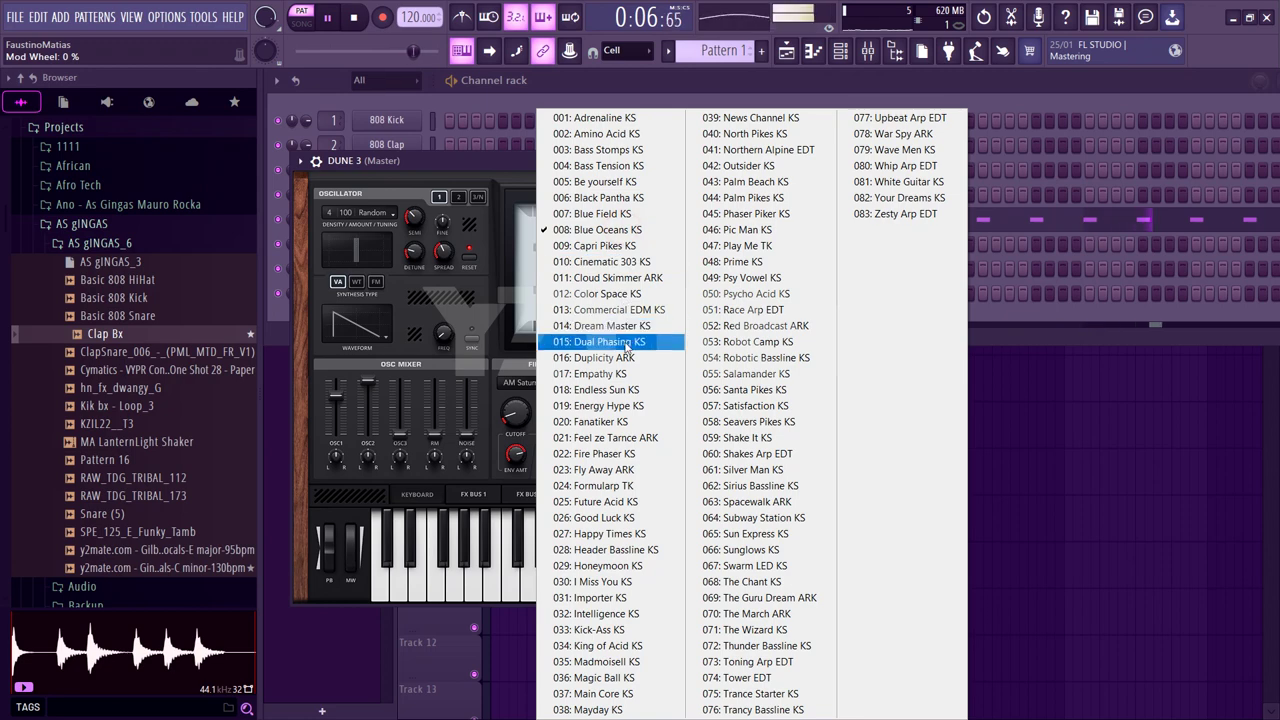
click(625, 342)
click(687, 213)
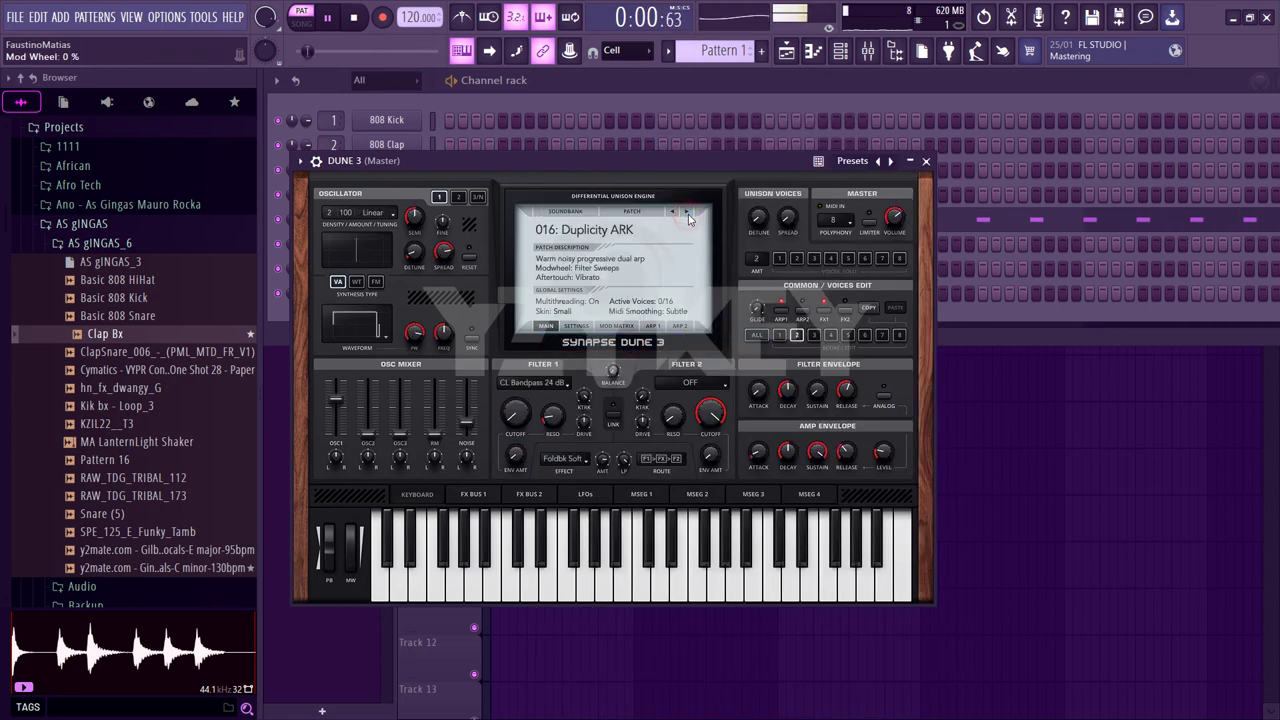
click(926, 161)
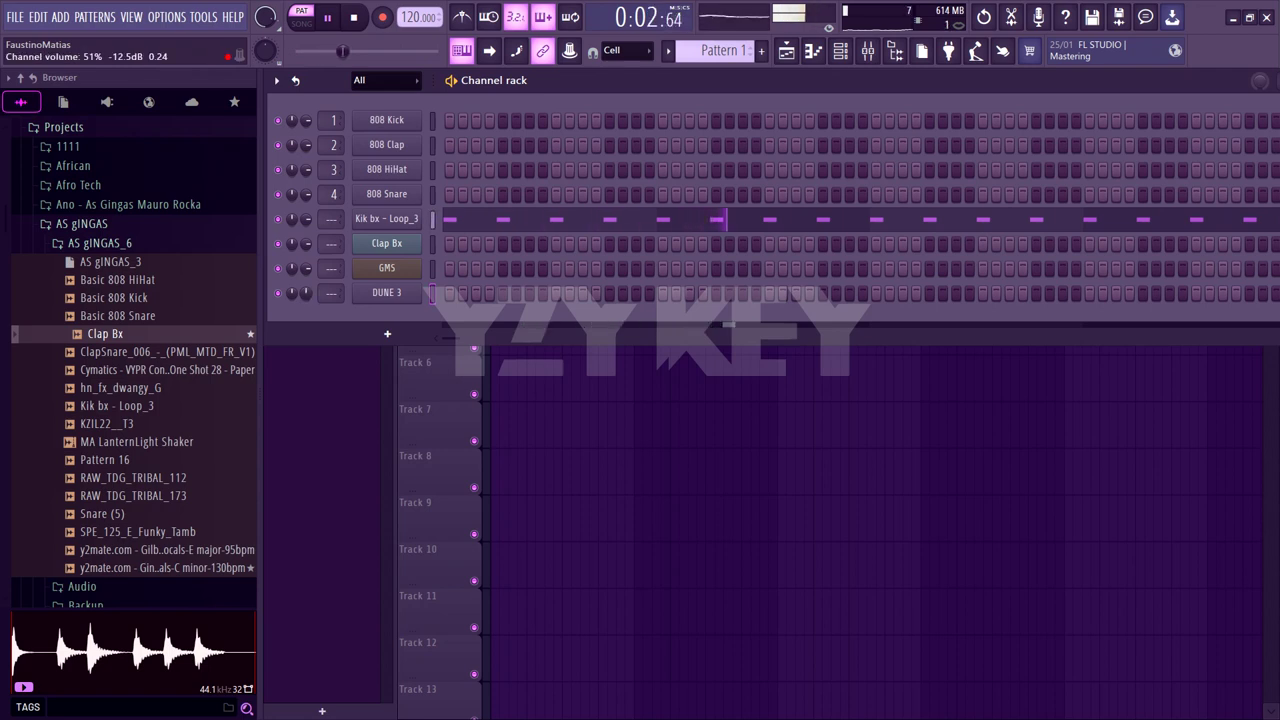
Open the DUNE 3 piano roll and audition keys such as E4, D4, B3 and G4 over the kick
right_click(428, 296)
click(434, 292)
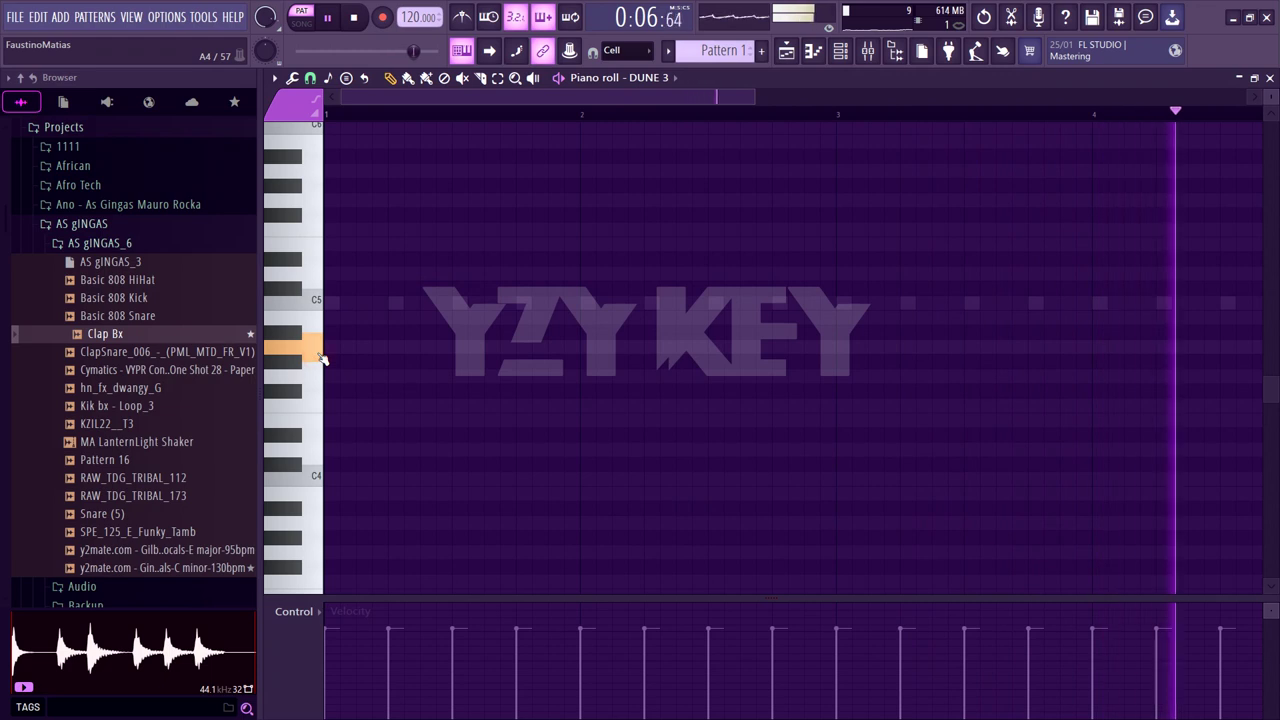
click(314, 406)
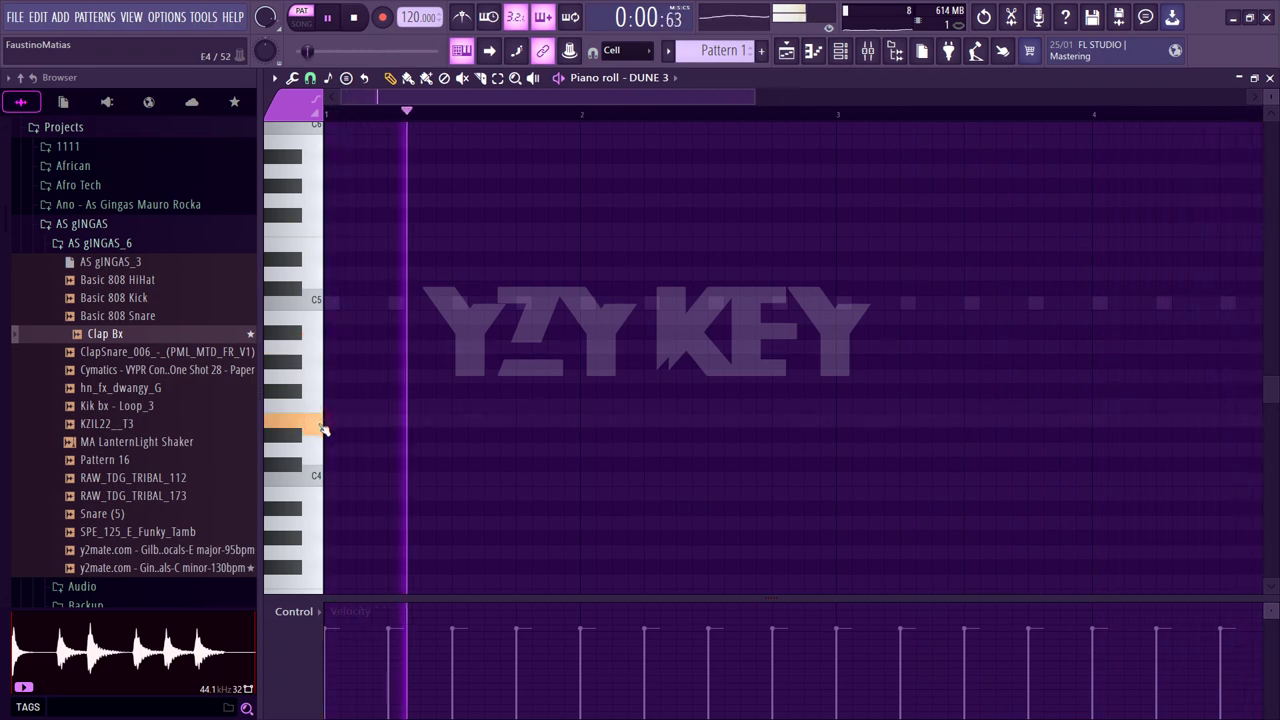
click(316, 470)
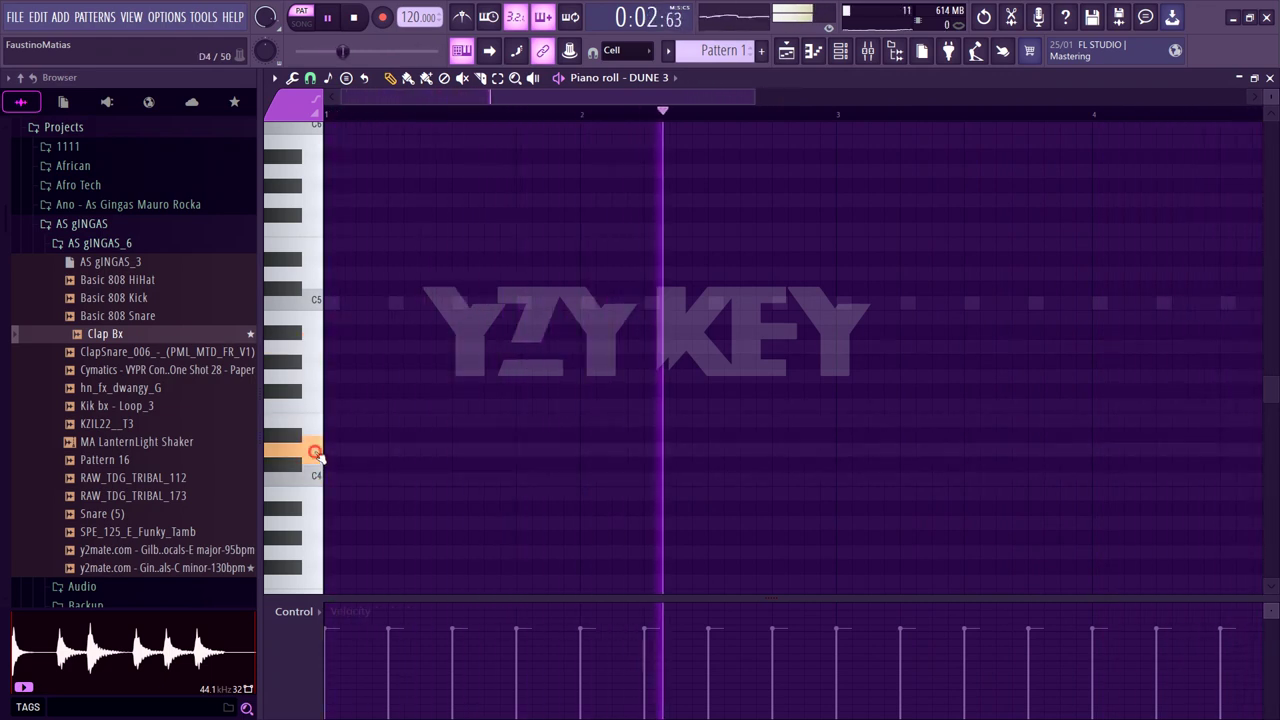
click(316, 507)
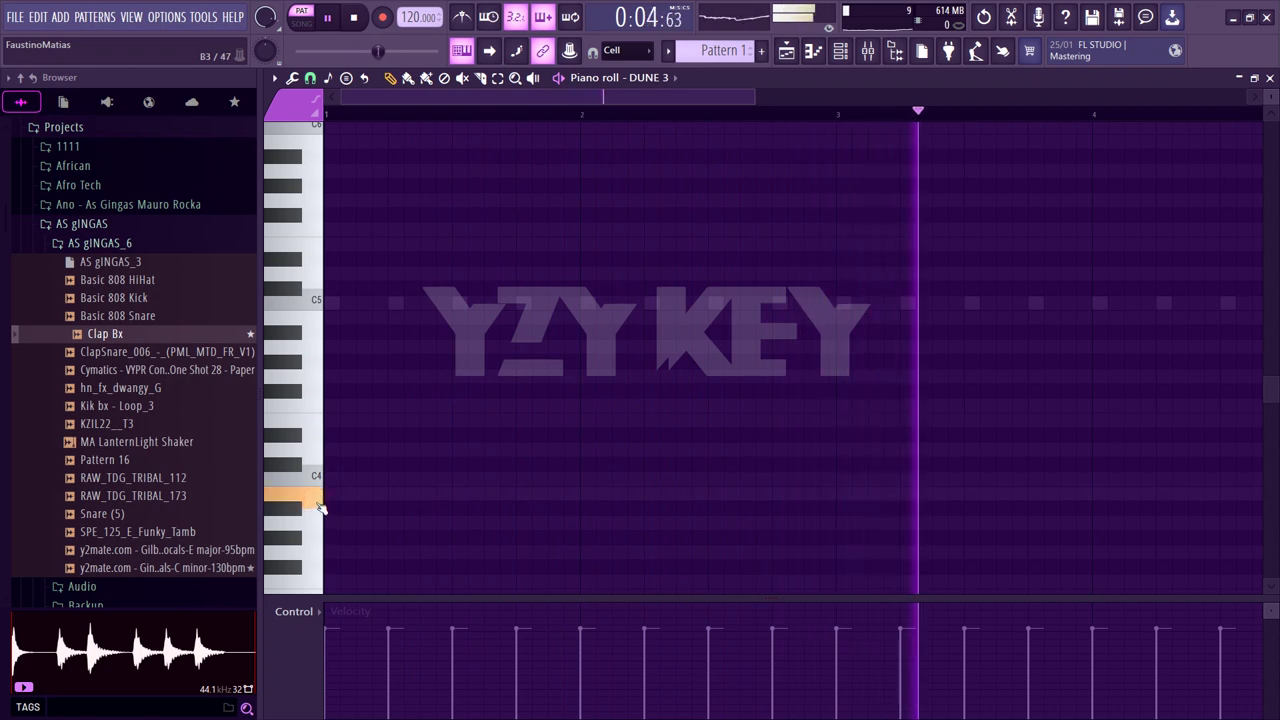
click(312, 386)
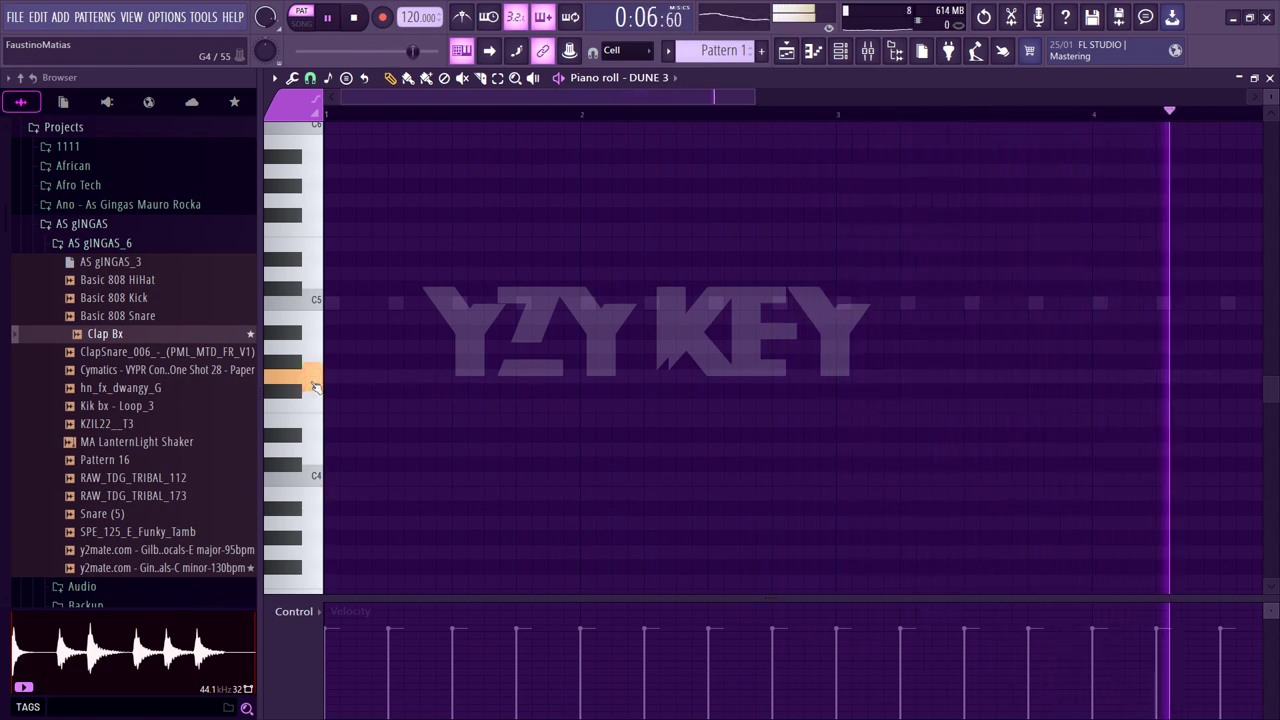
click(320, 421)
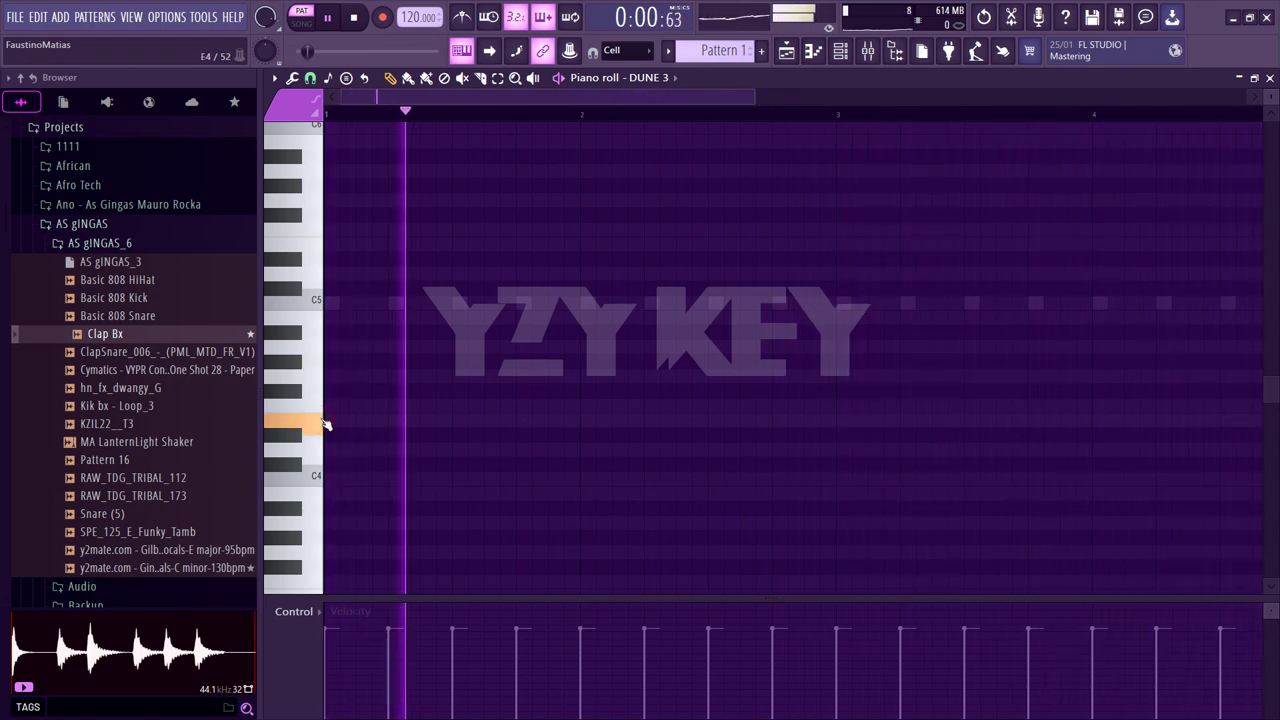
Place six short E4 notes in a syncopated rhythm across bar 1 of the DUNE 3 piano roll, replaying the pattern between placements
click(331, 421)
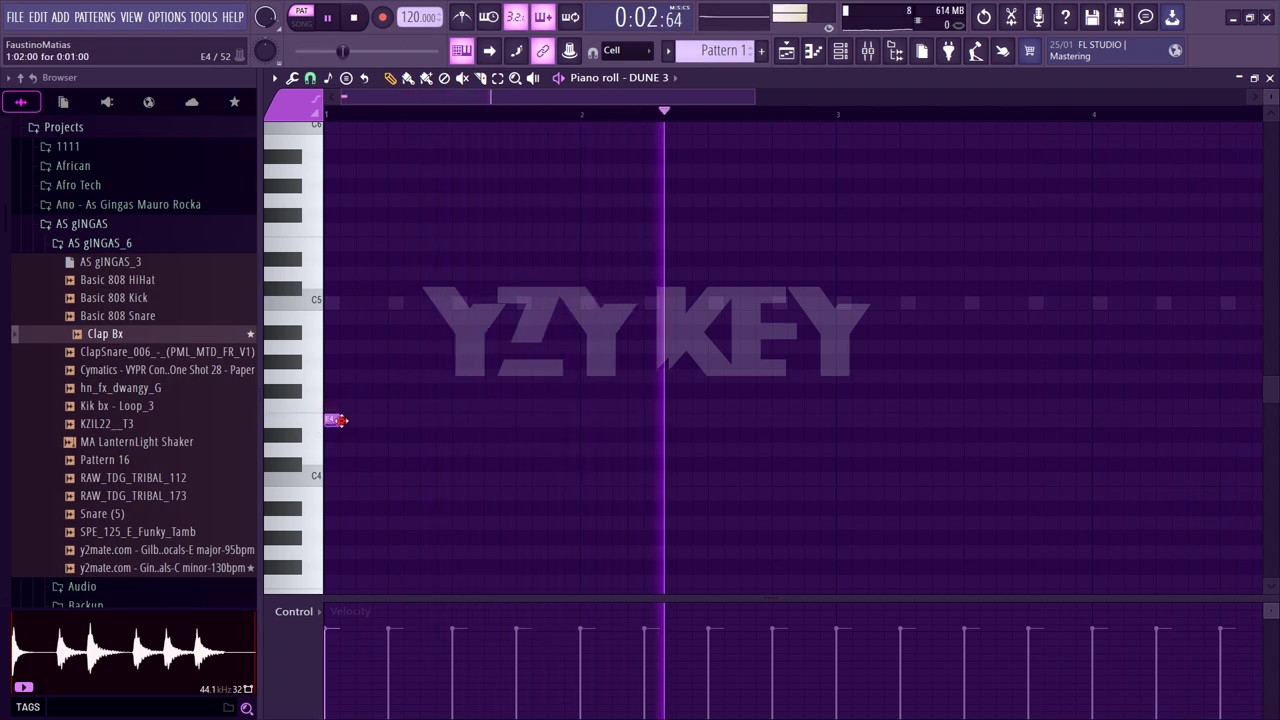
key(space)
key(space)
click(363, 420)
key(space)
key(space)
click(411, 420)
click(459, 420)
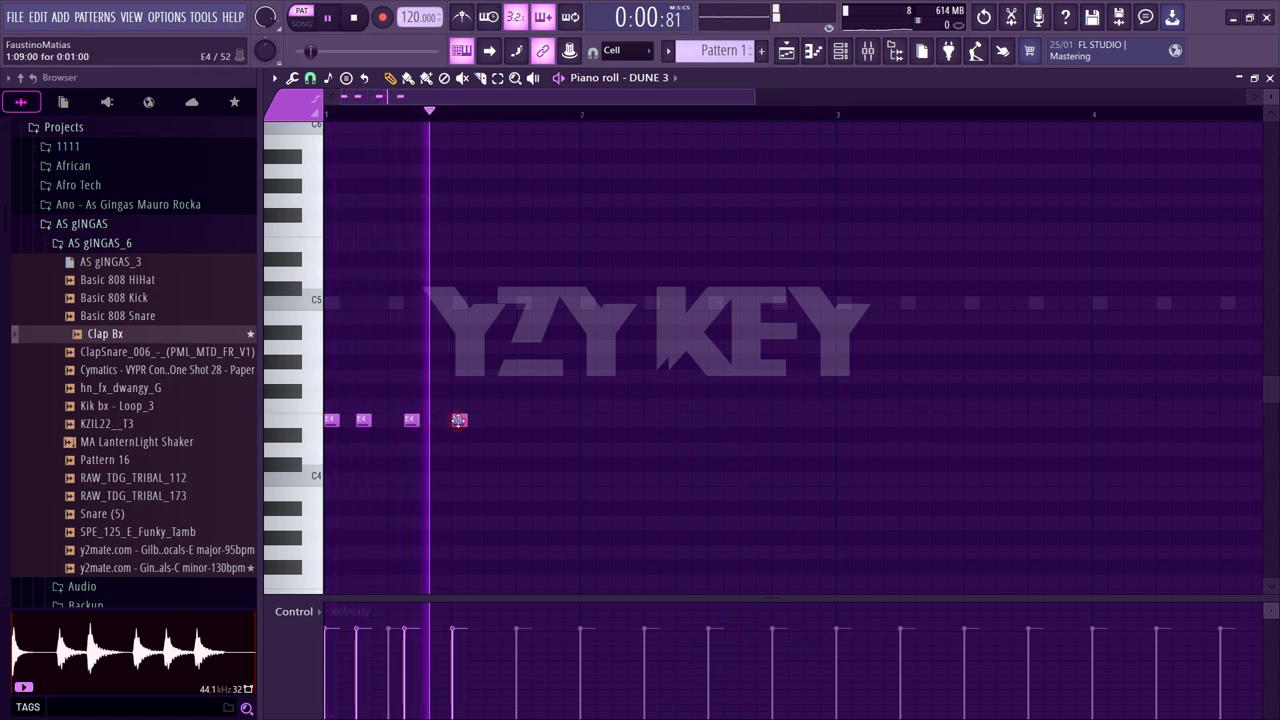
click(503, 420)
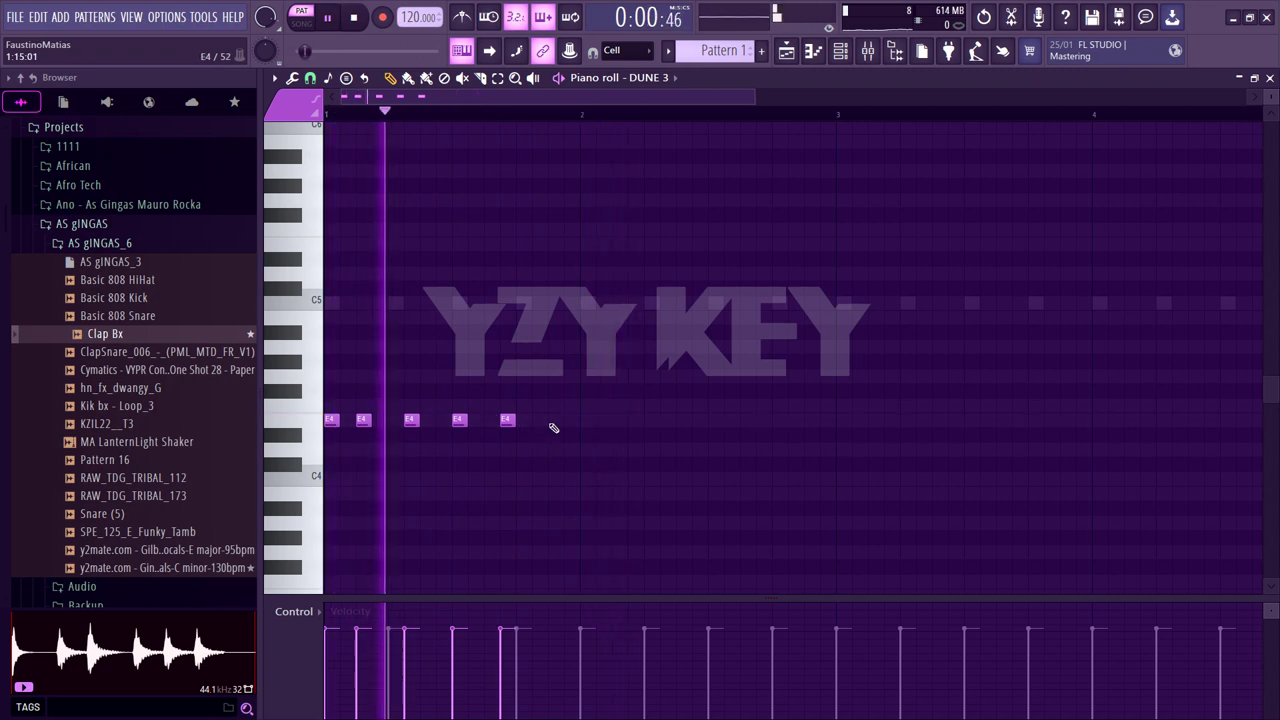
click(538, 420)
Remove the extra E4 note at the start of bar 2 and duplicate the bar 1 pattern through bar 4
key(space)
key(space)
click(585, 420)
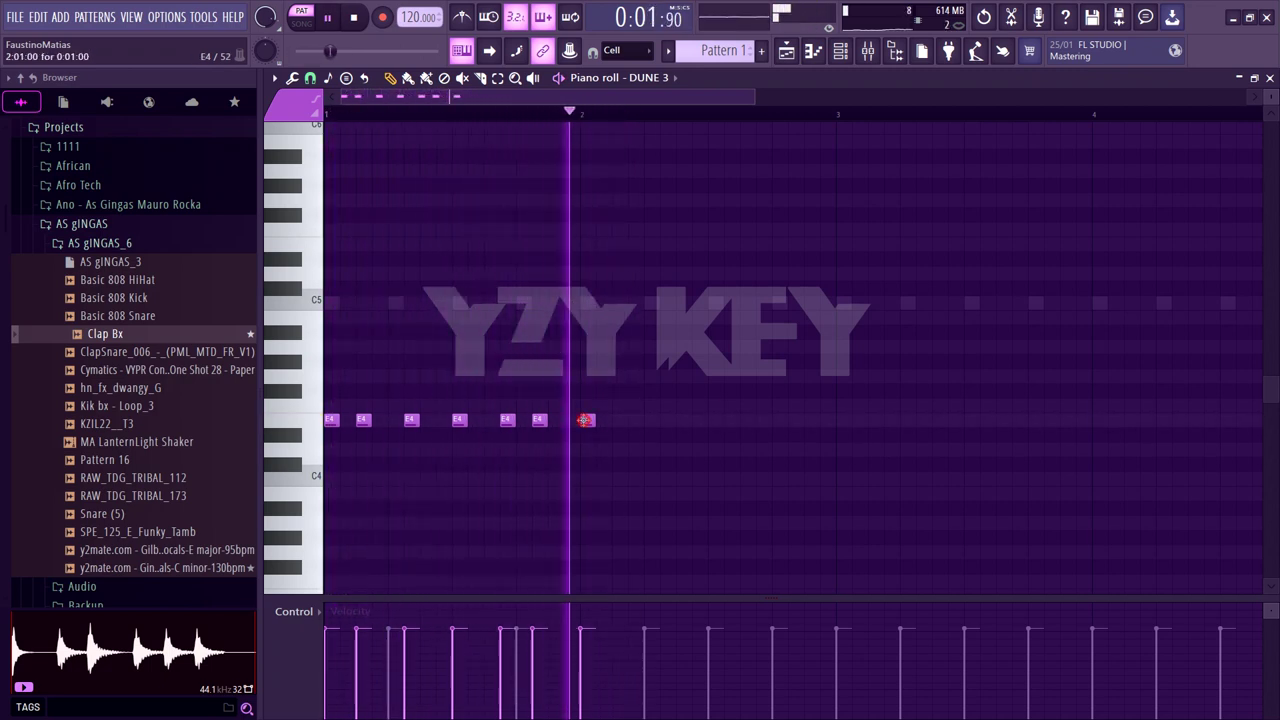
right_click(585, 420)
drag(585, 452, 587, 418)
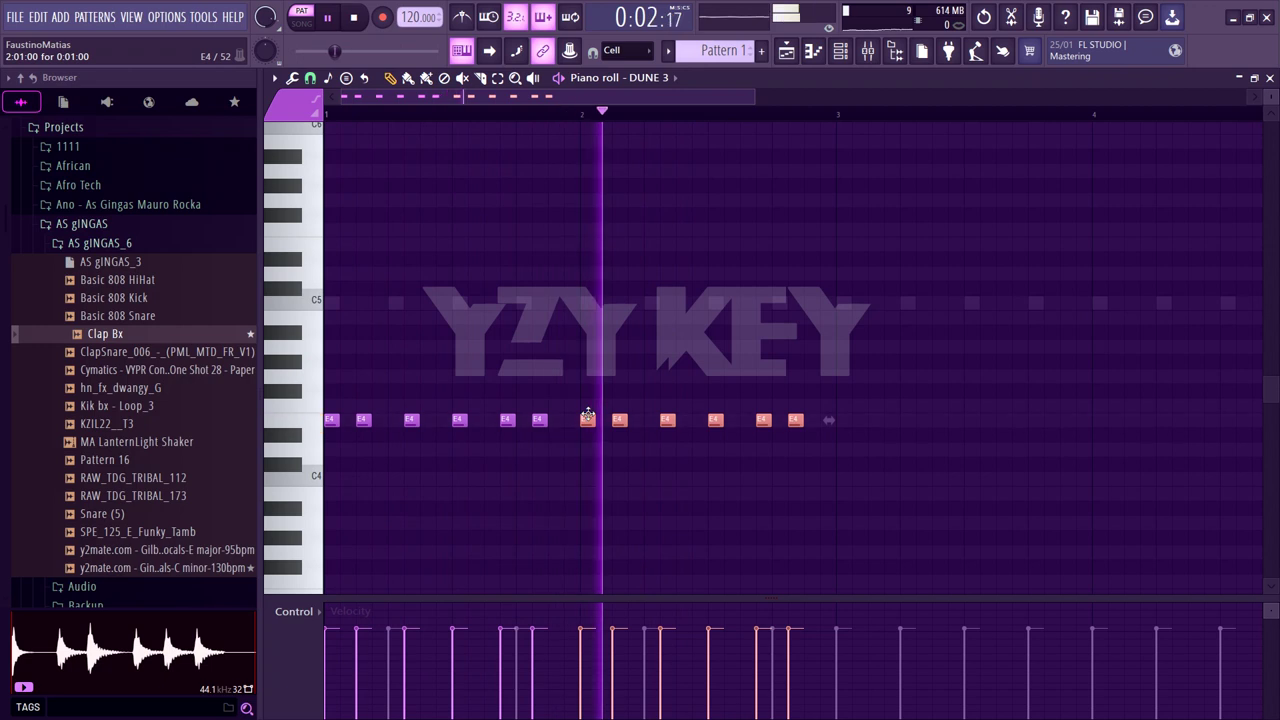
click(782, 428)
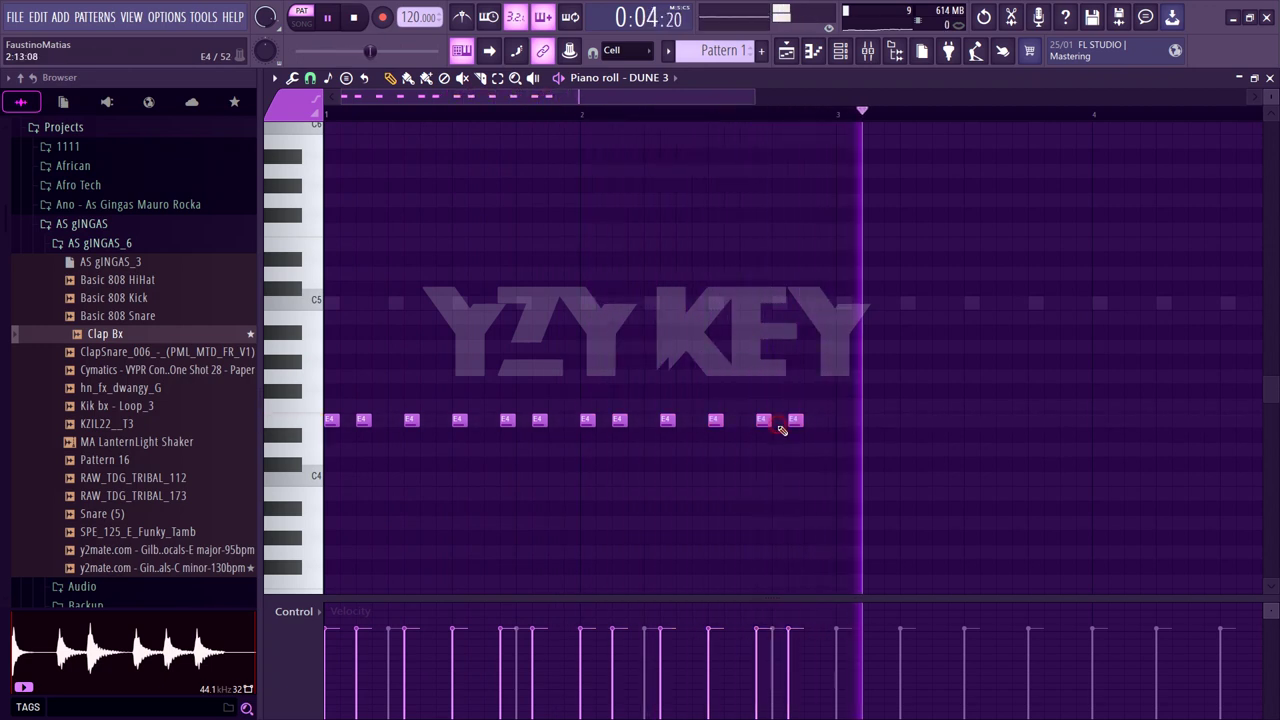
drag(826, 458, 330, 420)
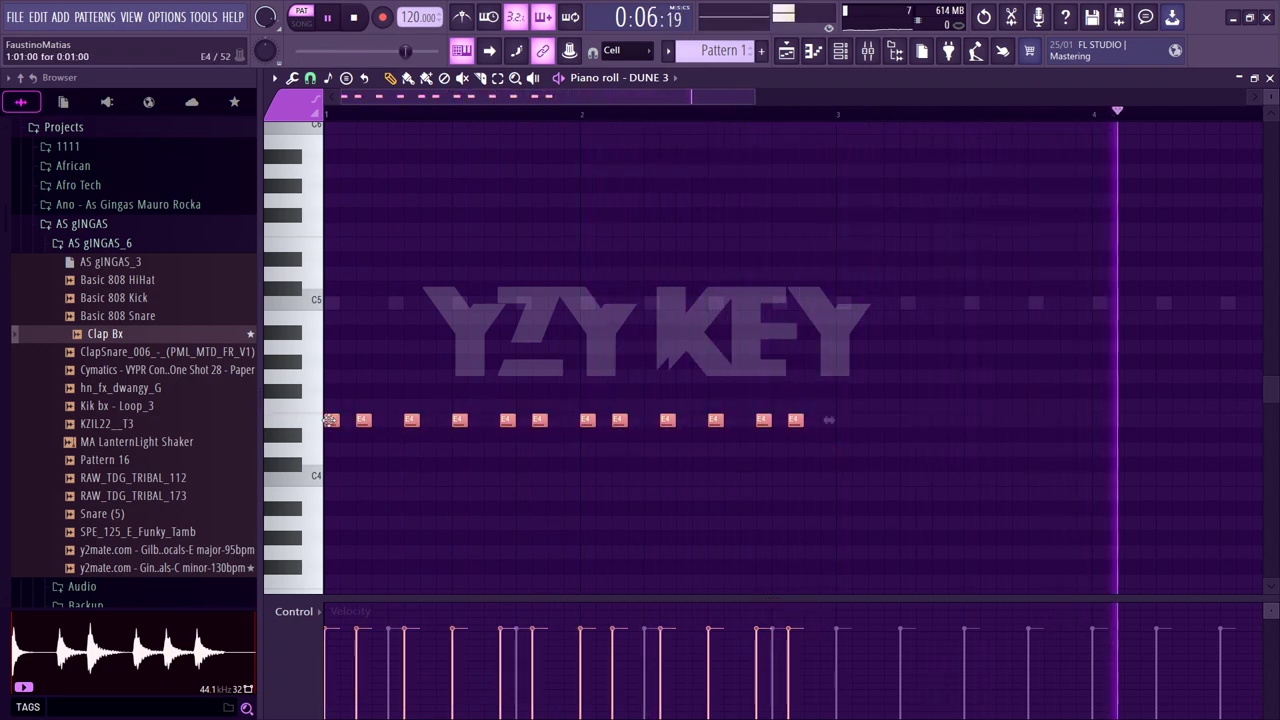
key(ctrl+b)
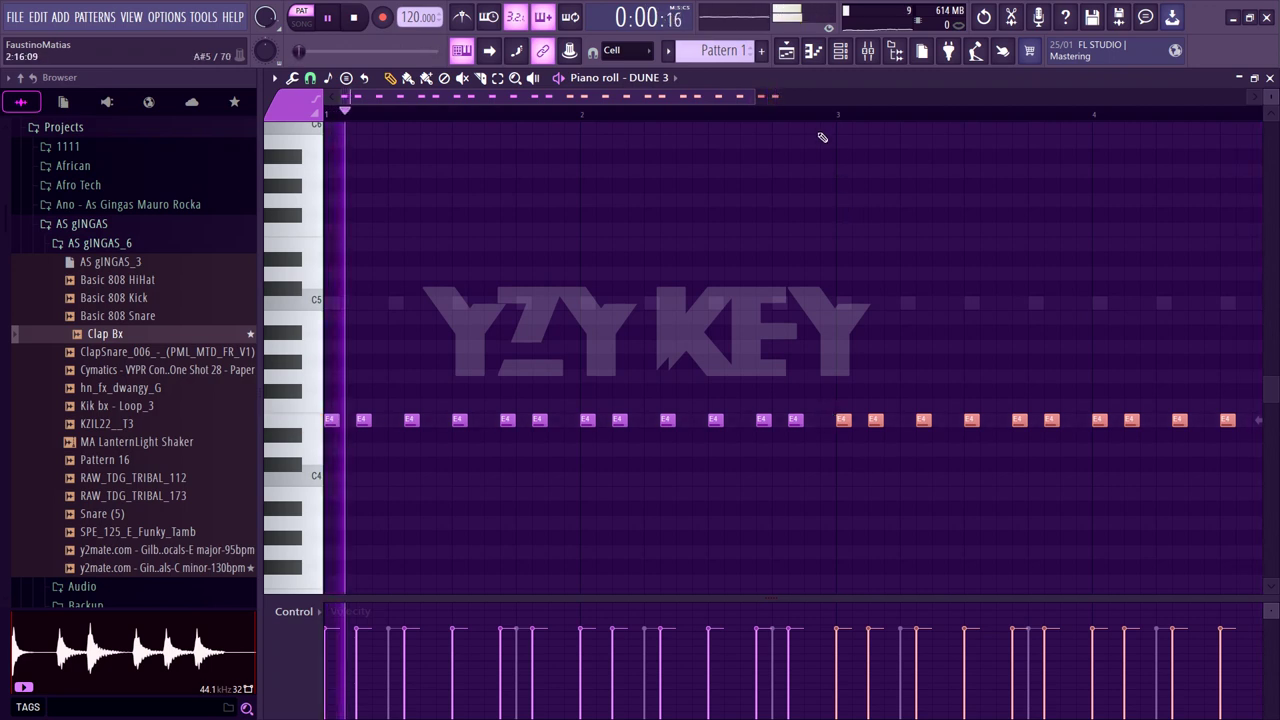
Route the DUNE 3 channel to mixer track 5 and load Fruity Parametric EQ 2 in its first effect slot
key(F6)
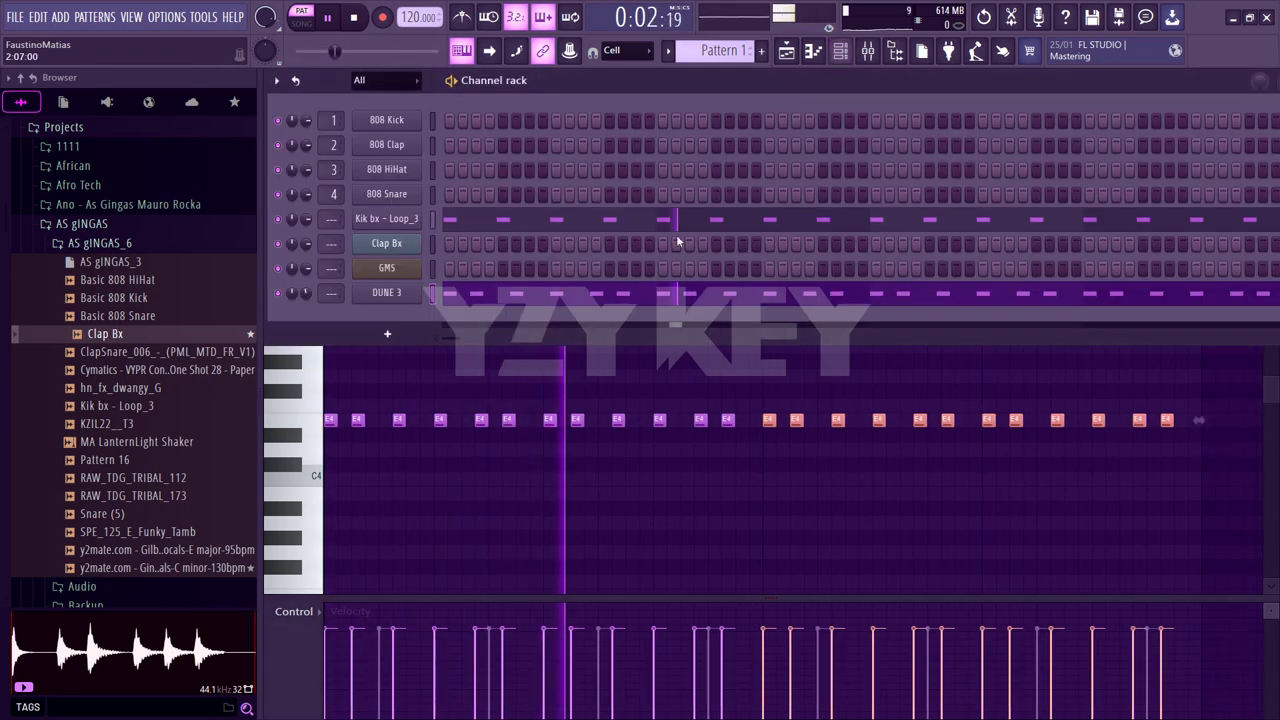
key(ctrl+l)
key(F9)
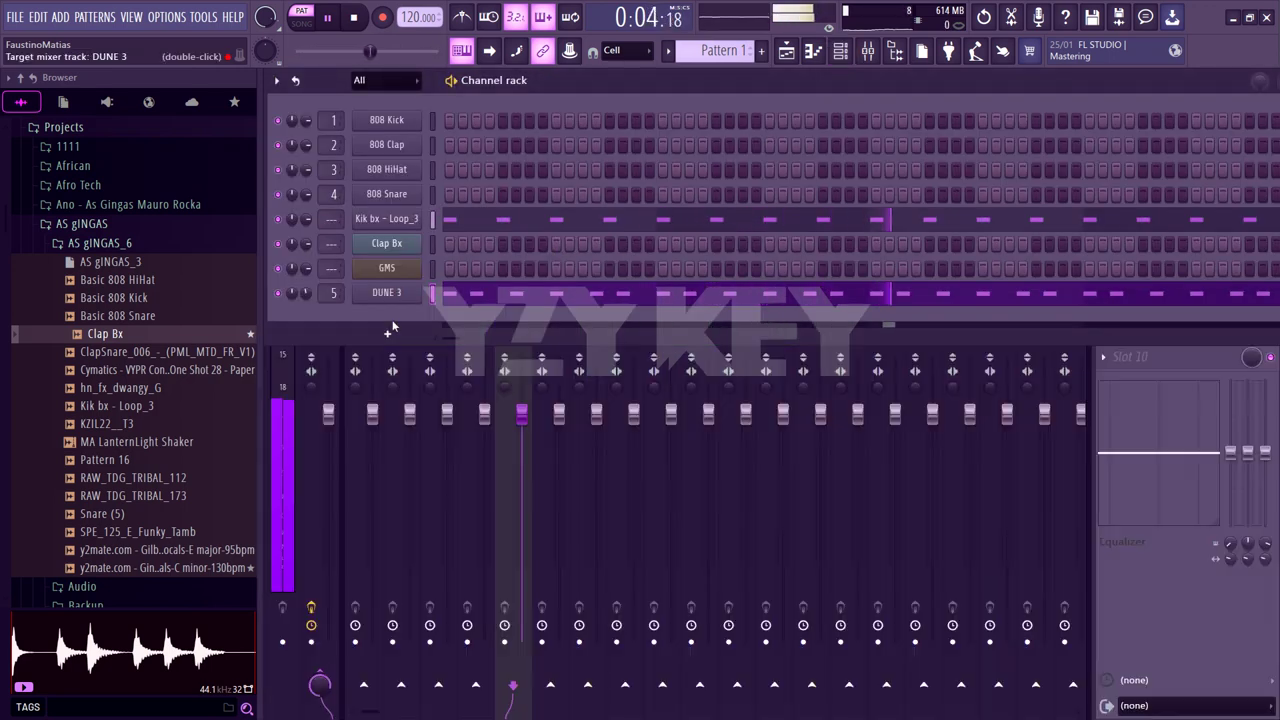
click(1134, 575)
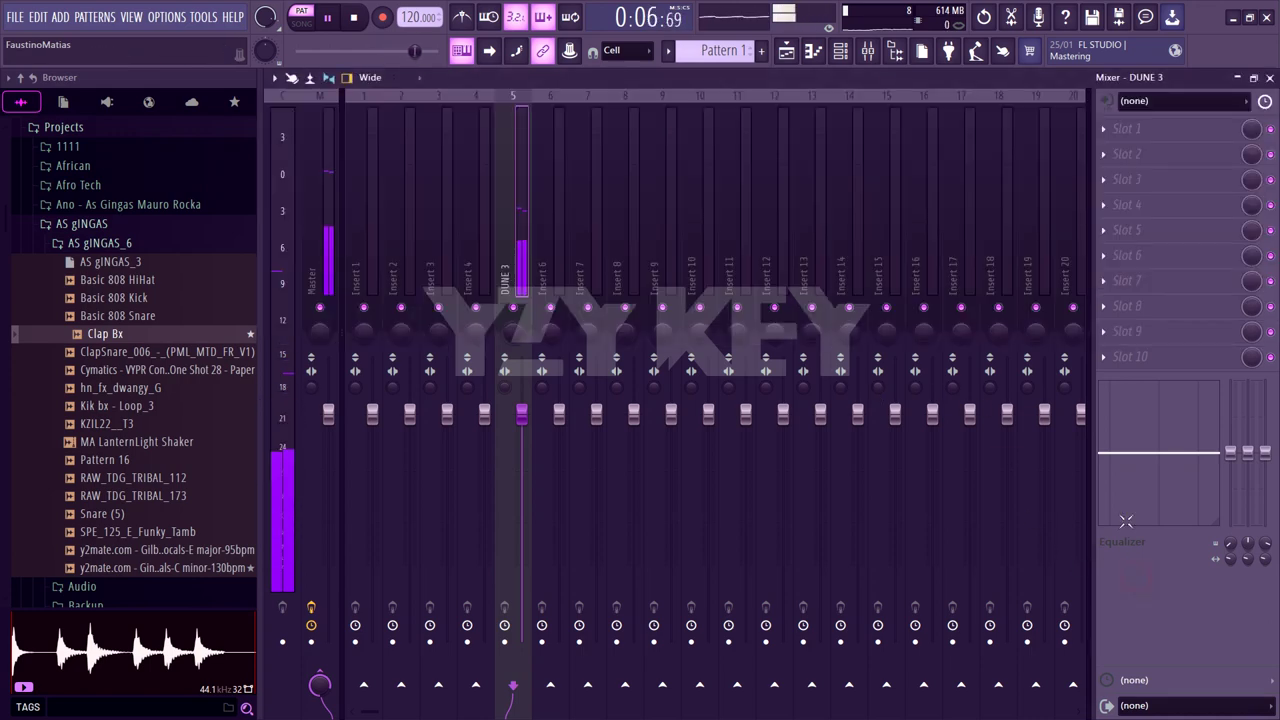
click(1106, 131)
drag(857, 206, 857, 223)
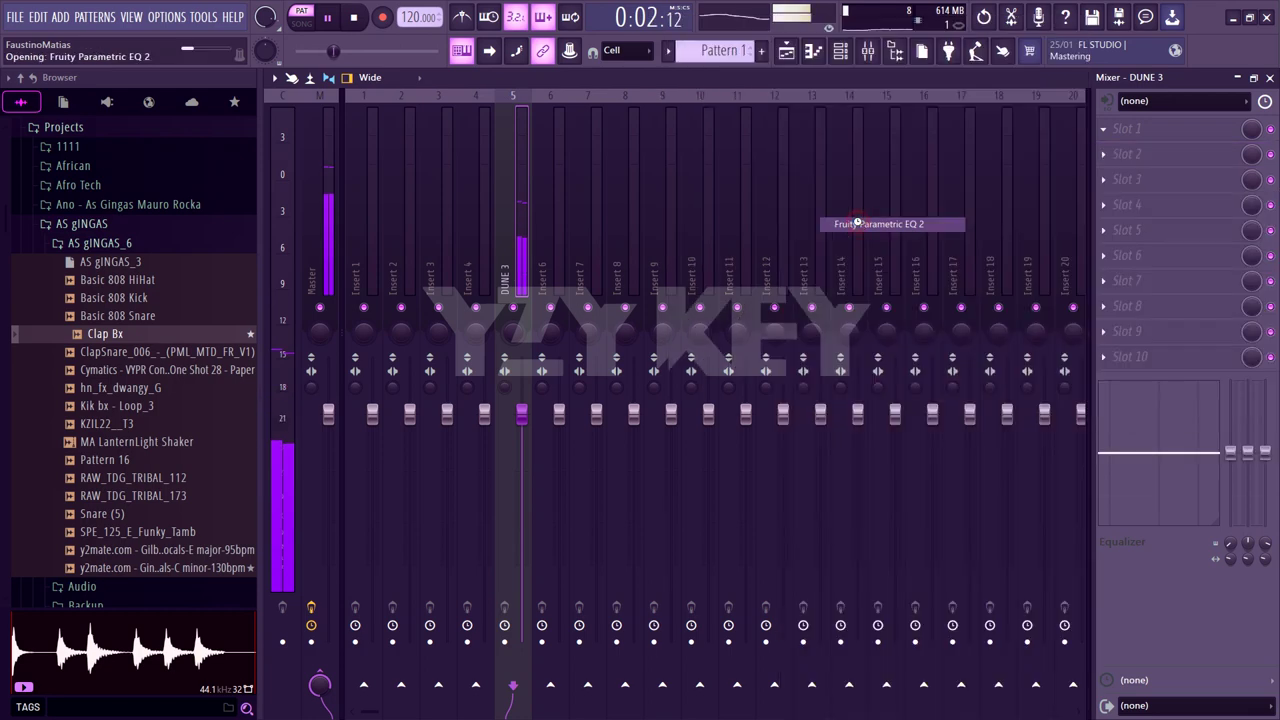
Apply the 20Hz + 18kHz cut preset to the DUNE 3 equalizer, raise the low cut and lower the high cut to about 2204 Hz
drag(483, 366, 518, 366)
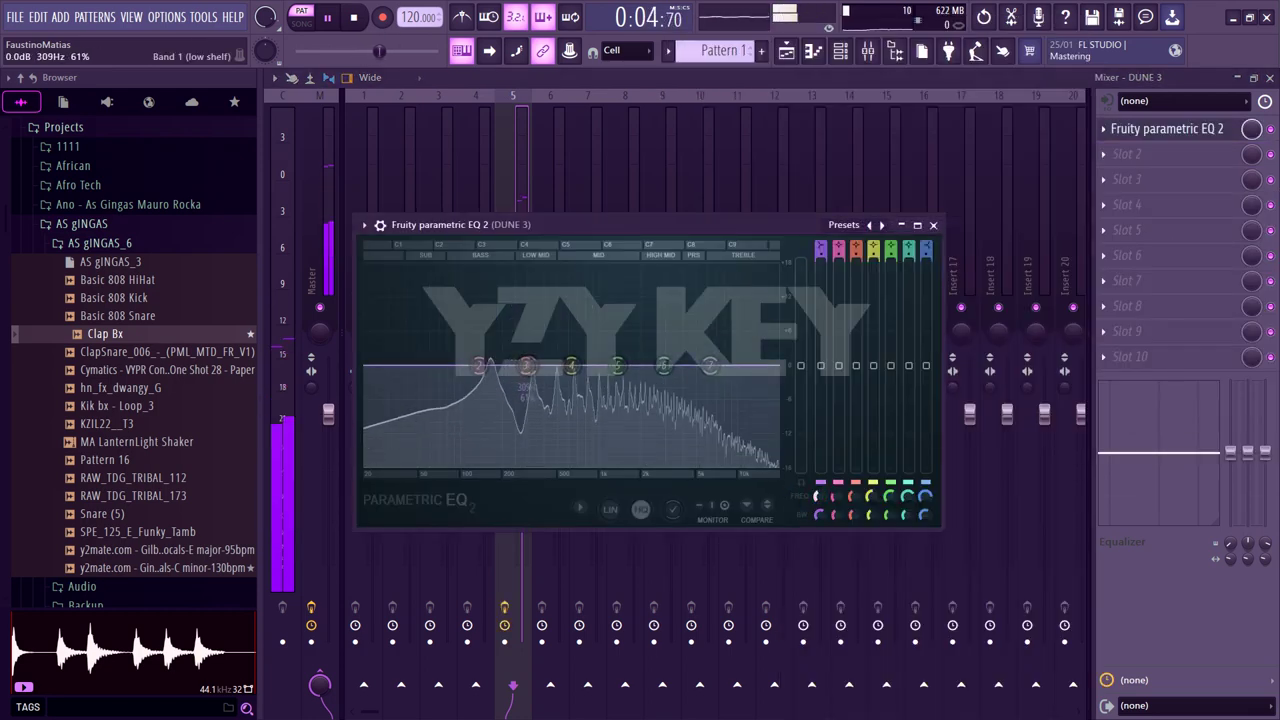
right_click(882, 225)
click(930, 288)
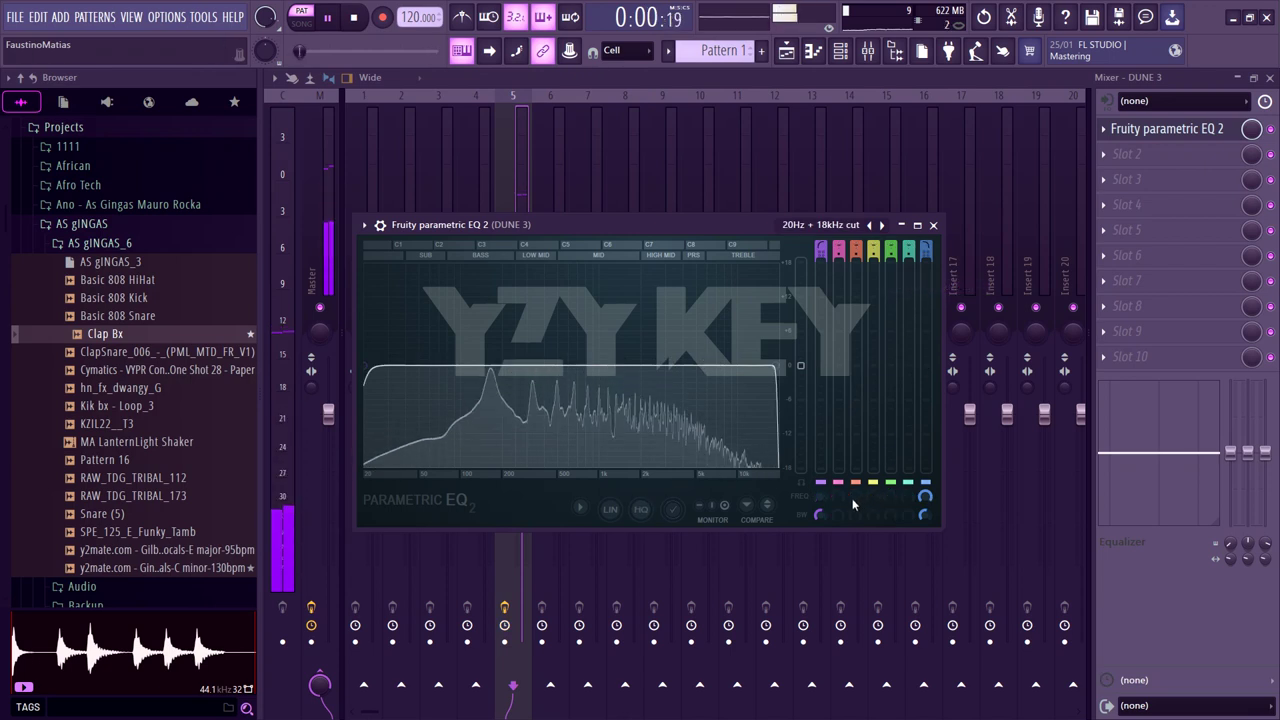
mouse_move(818, 497)
mouse_down()
mouse_move(818, 476)
mouse_move(816, 514)
mouse_move(815, 497)
mouse_up()
drag(924, 496, 924, 522)
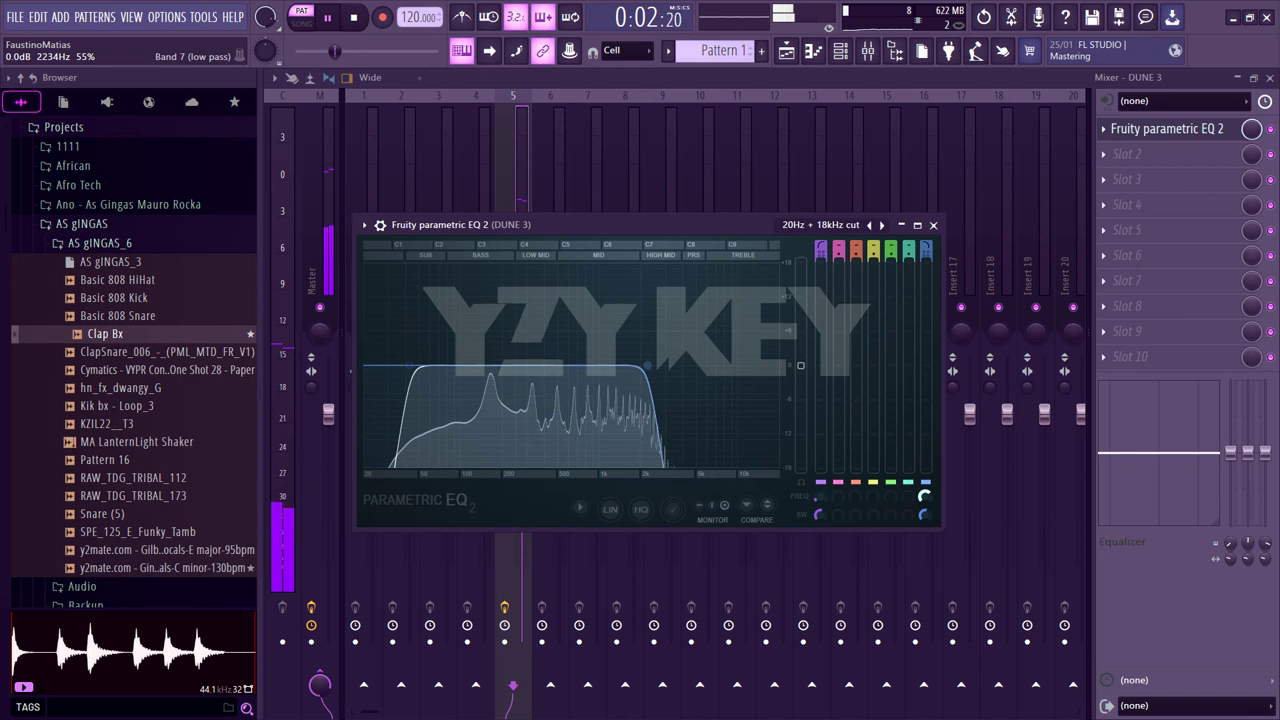
drag(924, 496, 924, 492)
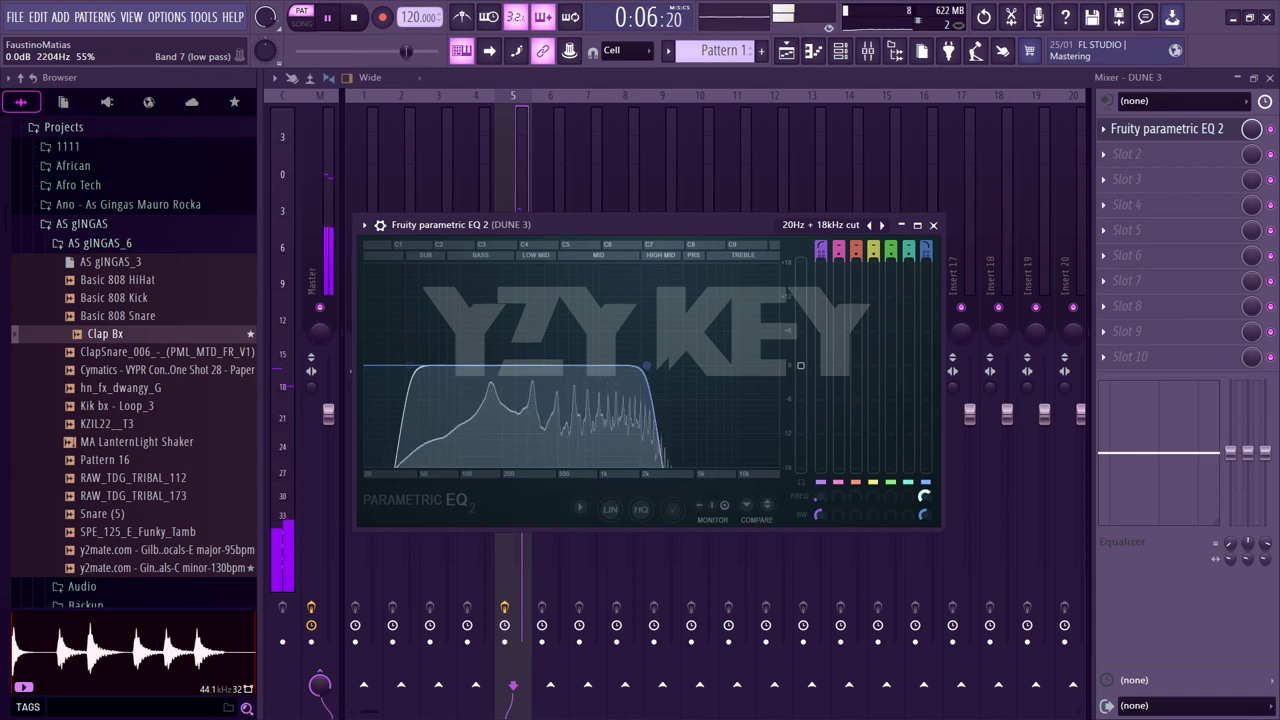
click(933, 224)
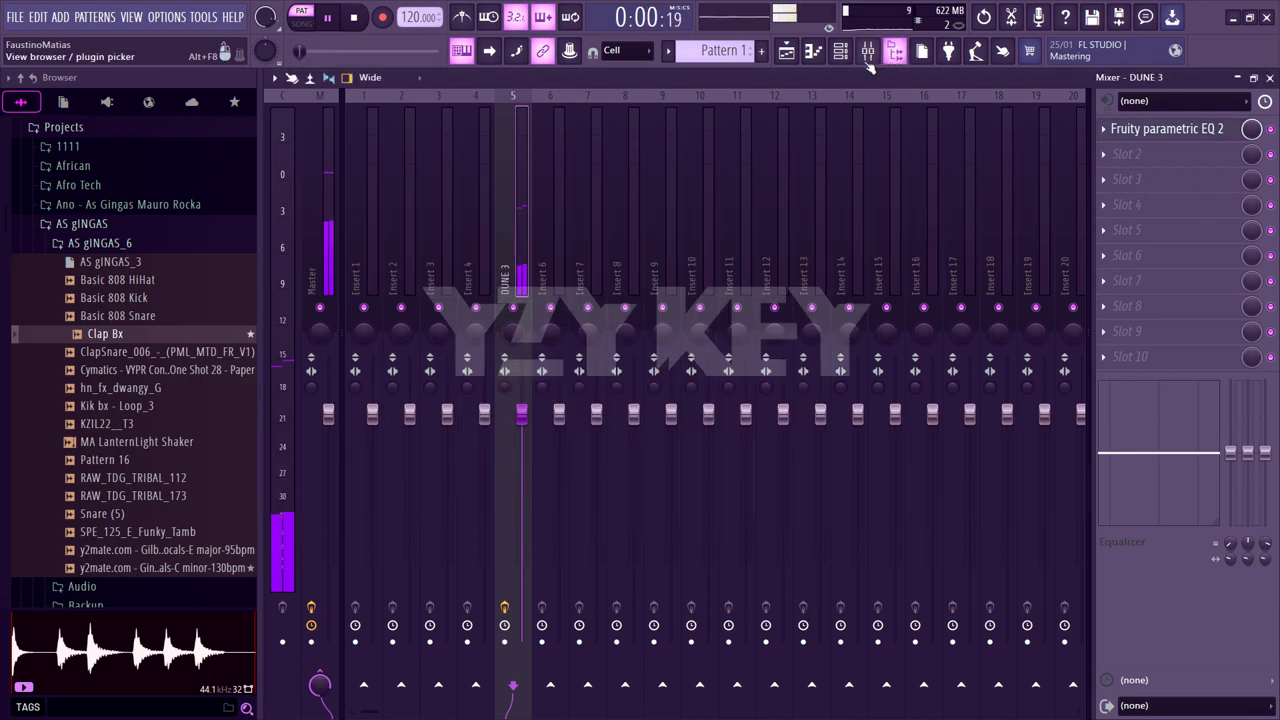
Clone the DUNE 3 channel in the channel rack and close the clone's plugin window
click(867, 50)
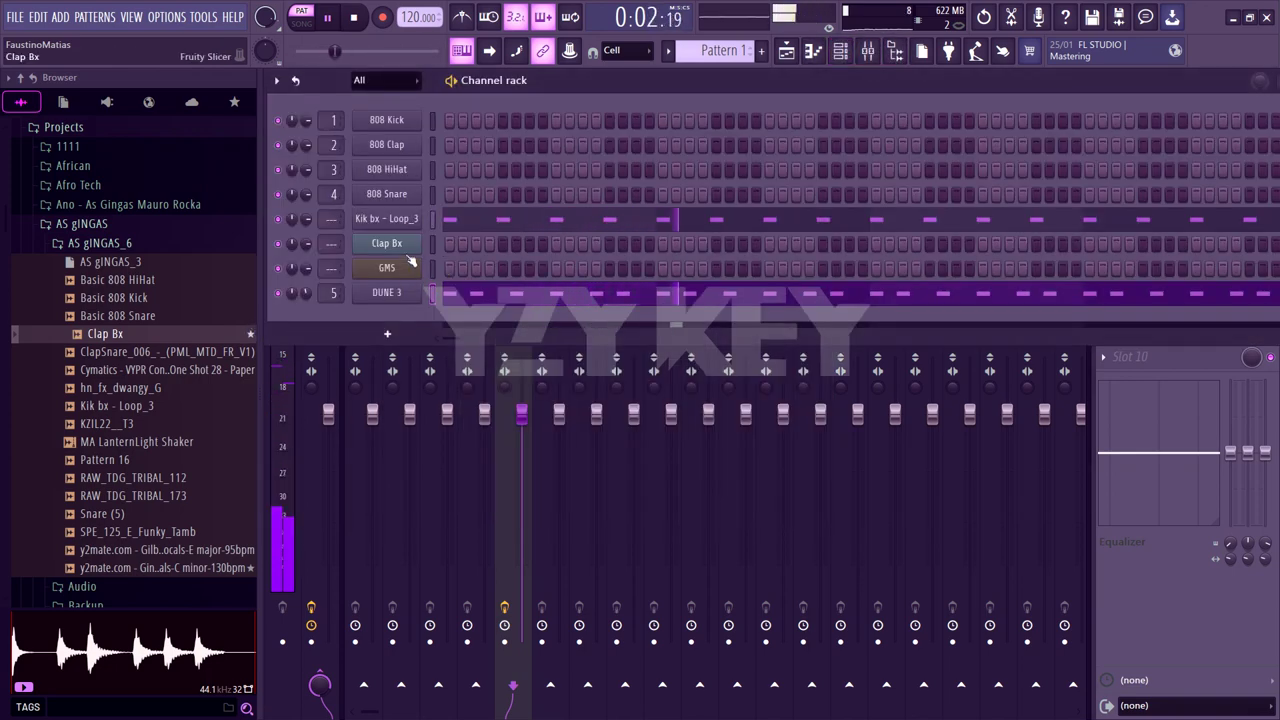
right_click(394, 300)
click(448, 440)
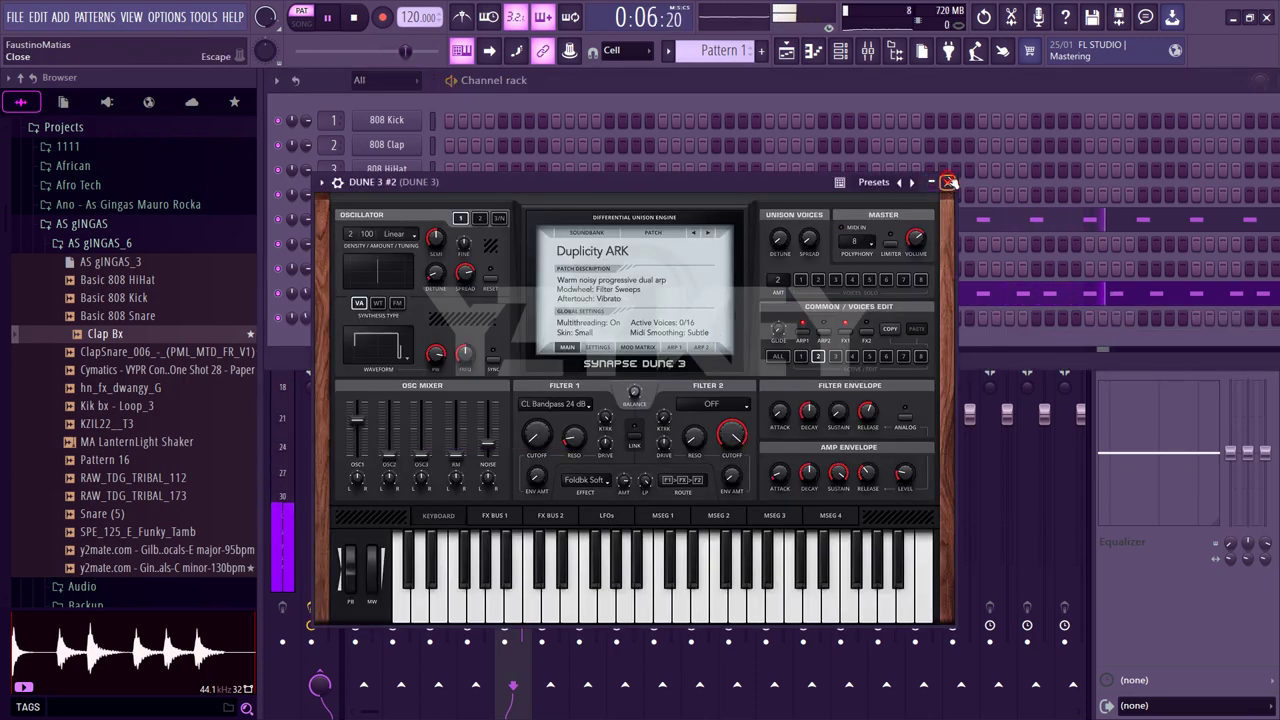
click(947, 182)
In the piano roll of DUNE 3 #2, draw one sustained E4 note spanning all four bars
right_click(405, 317)
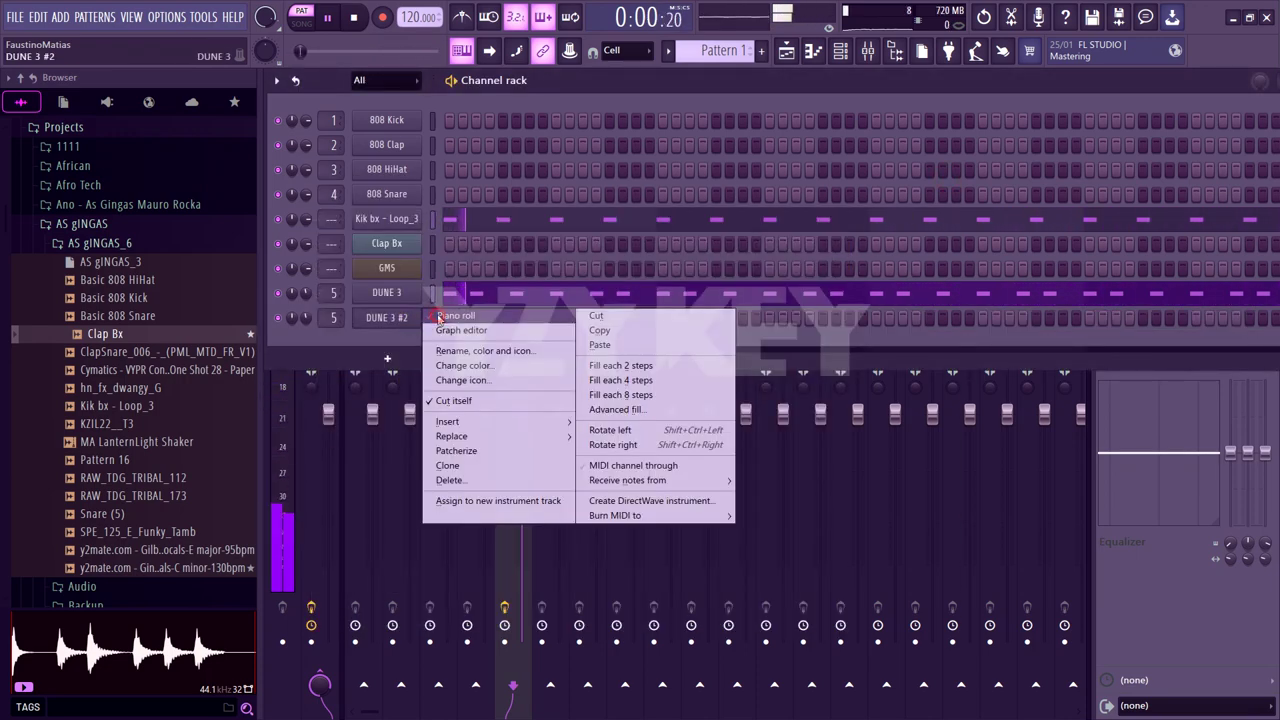
click(450, 312)
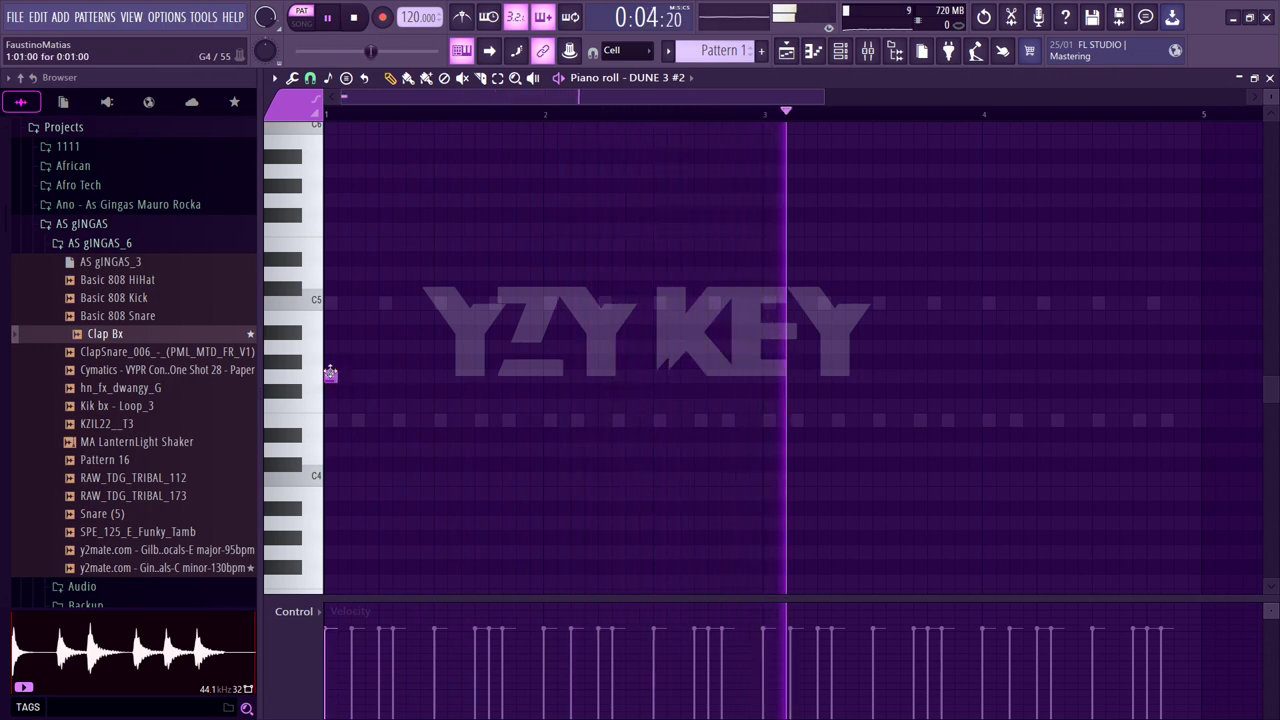
drag(330, 420, 1133, 420)
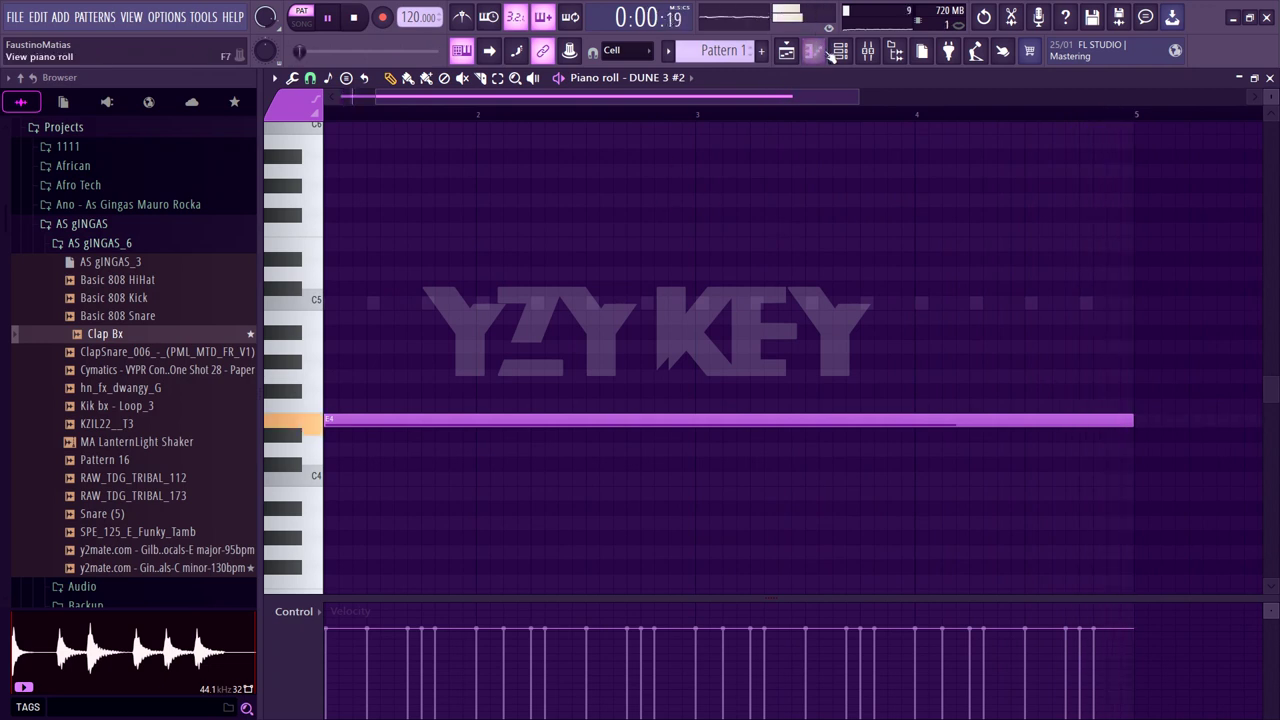
Lower the DUNE 3 #2 channel volume to about 25% and transpose its long note up an octave to E5
key(F6)
scroll(331, 317, down, 5)
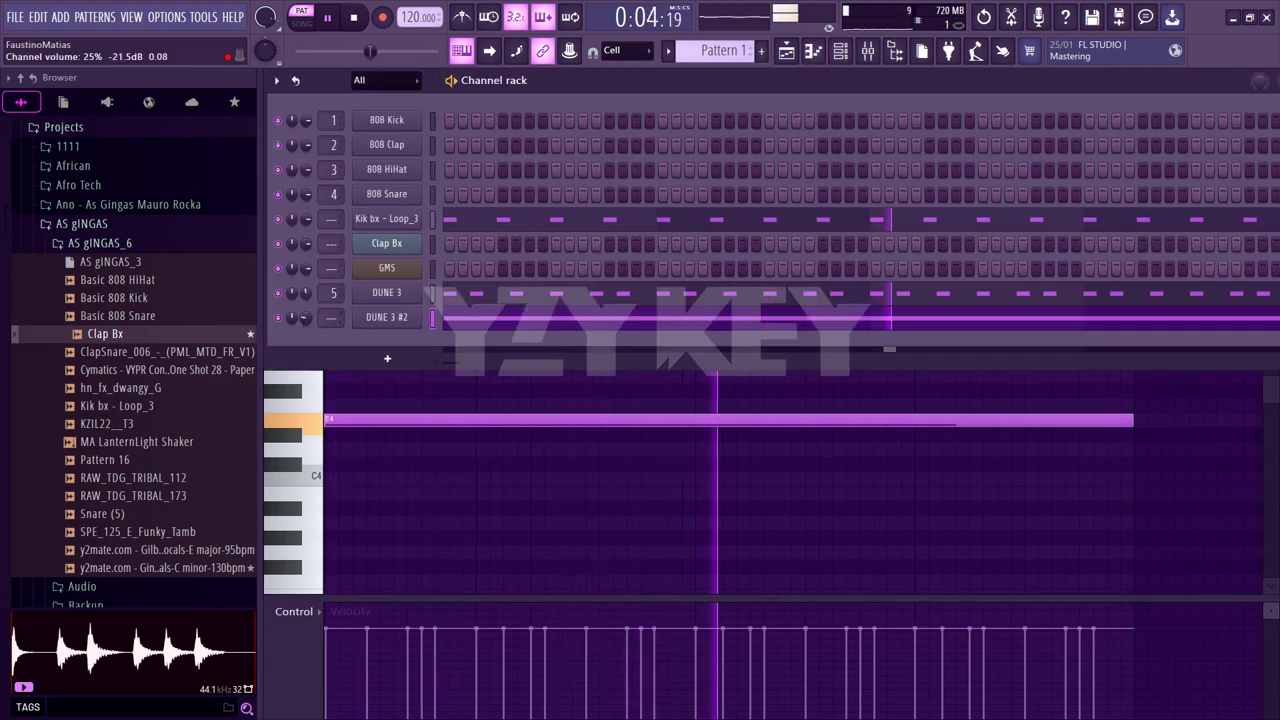
key(F6)
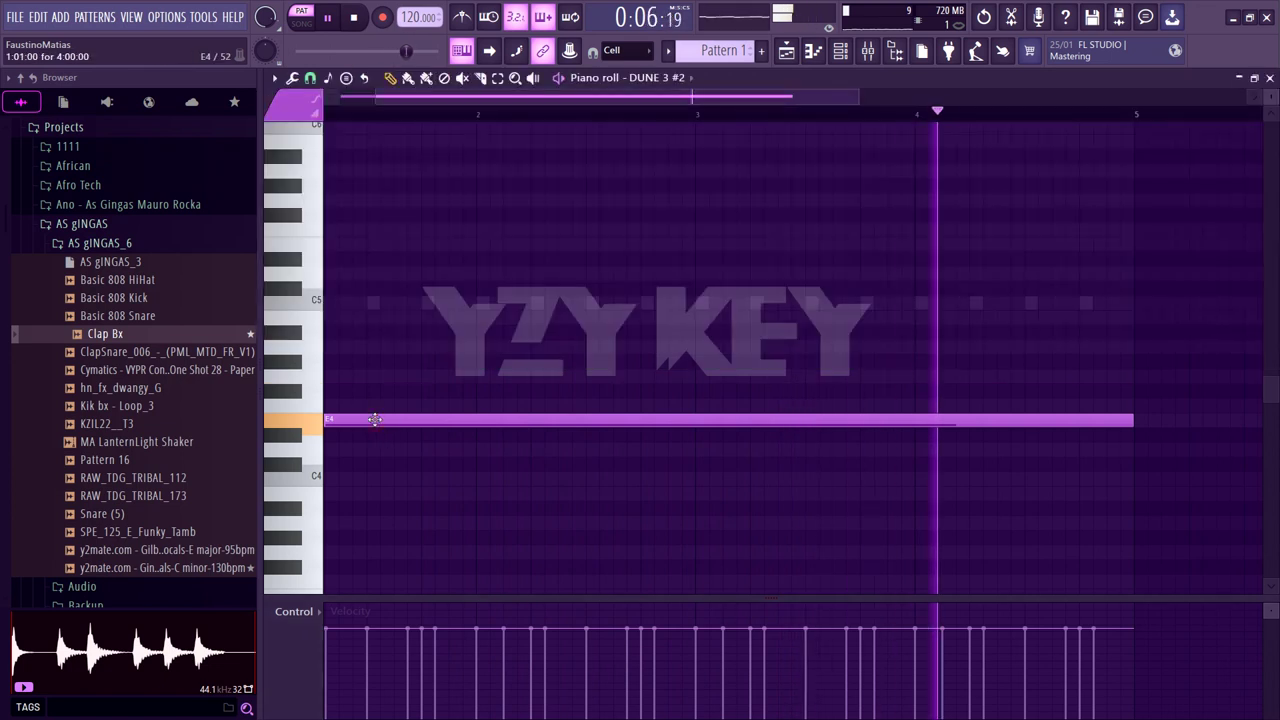
key(ctrl+Up)
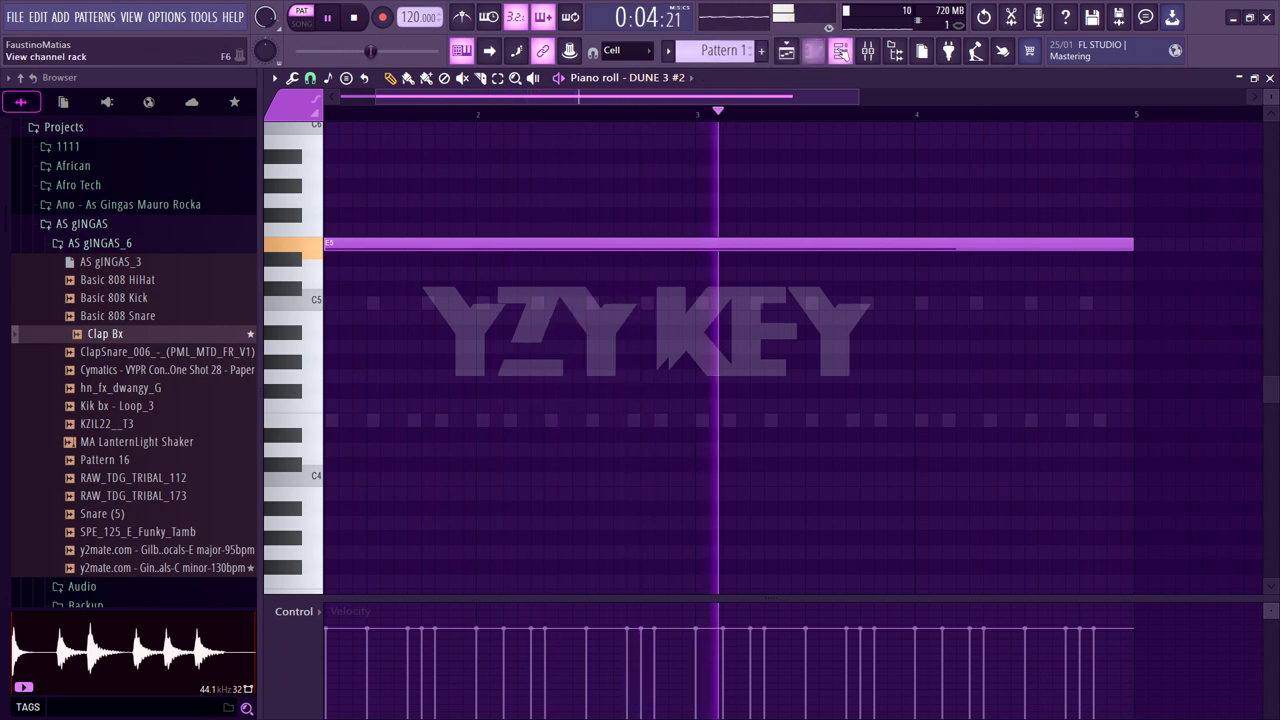
Route DUNE 3 #2 to mixer track 6 and load Fruity Parametric EQ 2 in its first effect slot
click(842, 58)
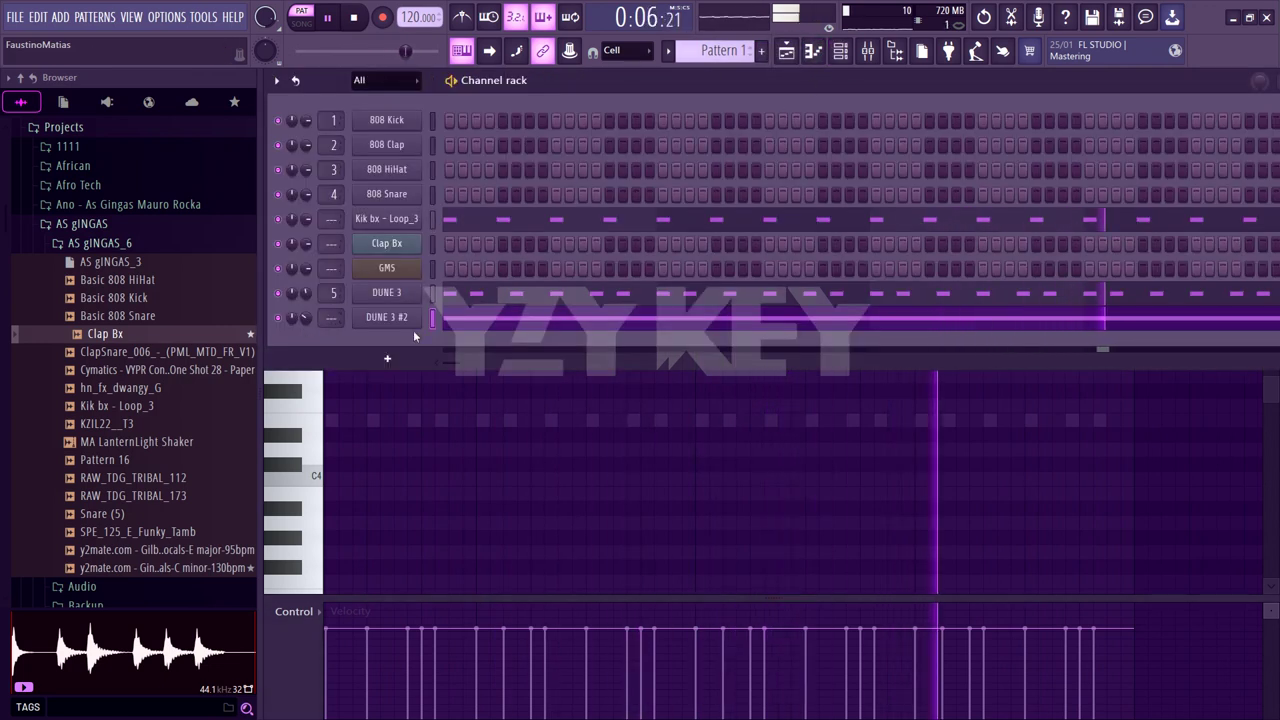
key(F9)
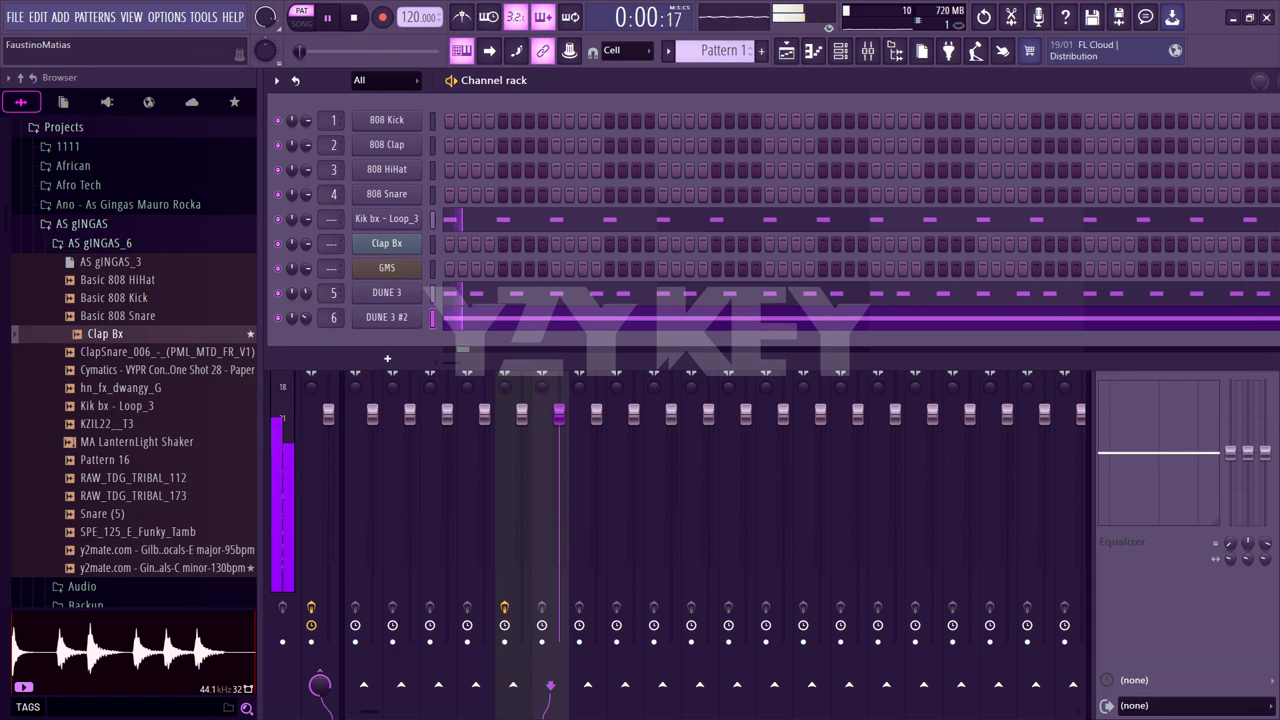
key(F6)
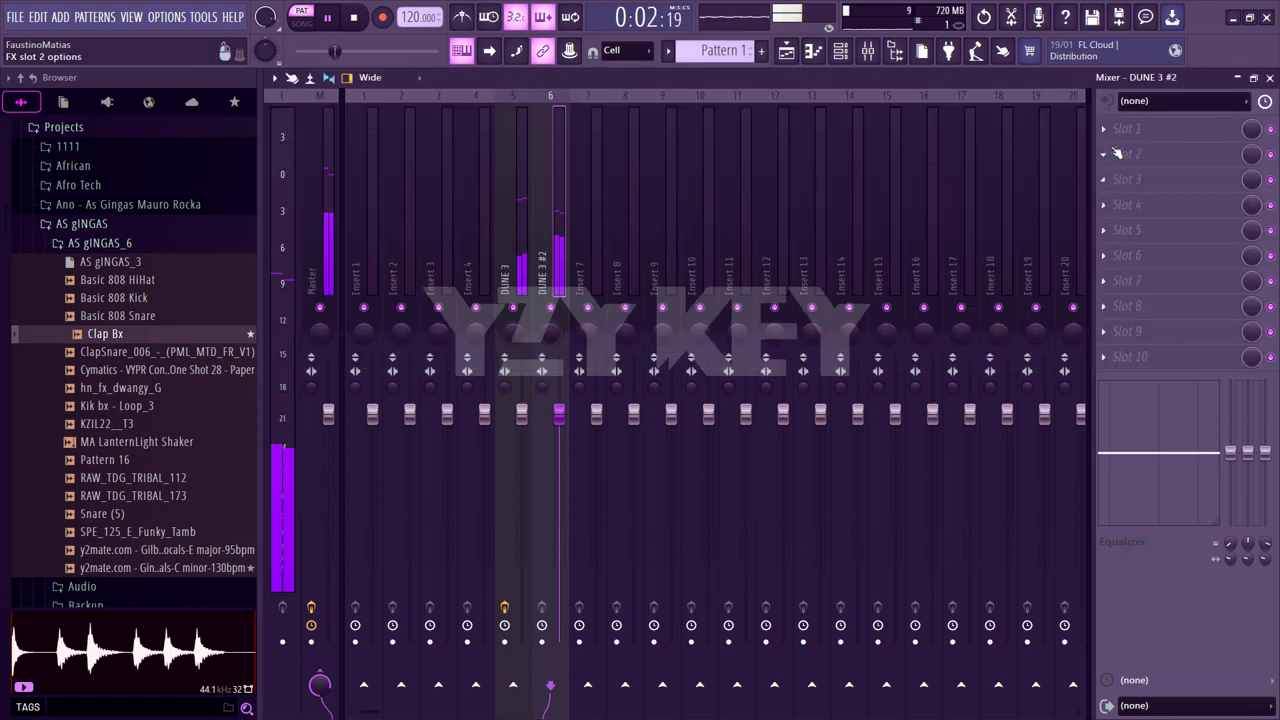
click(1105, 133)
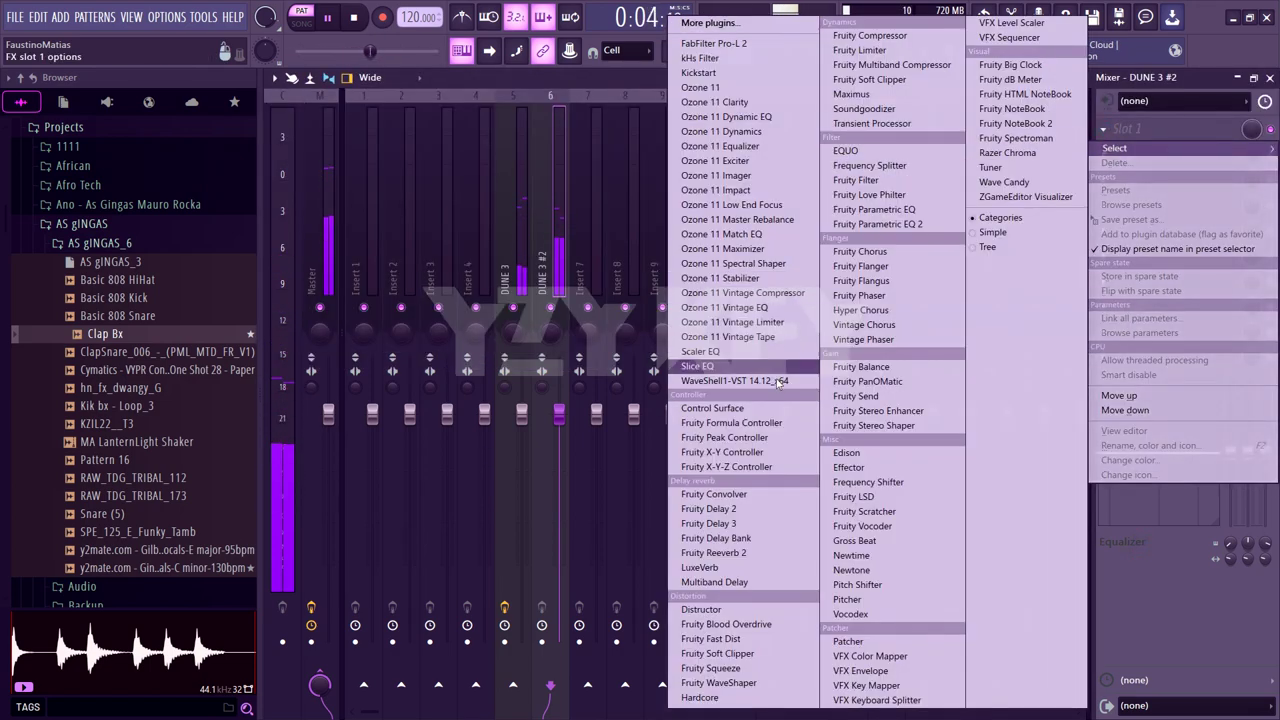
click(890, 224)
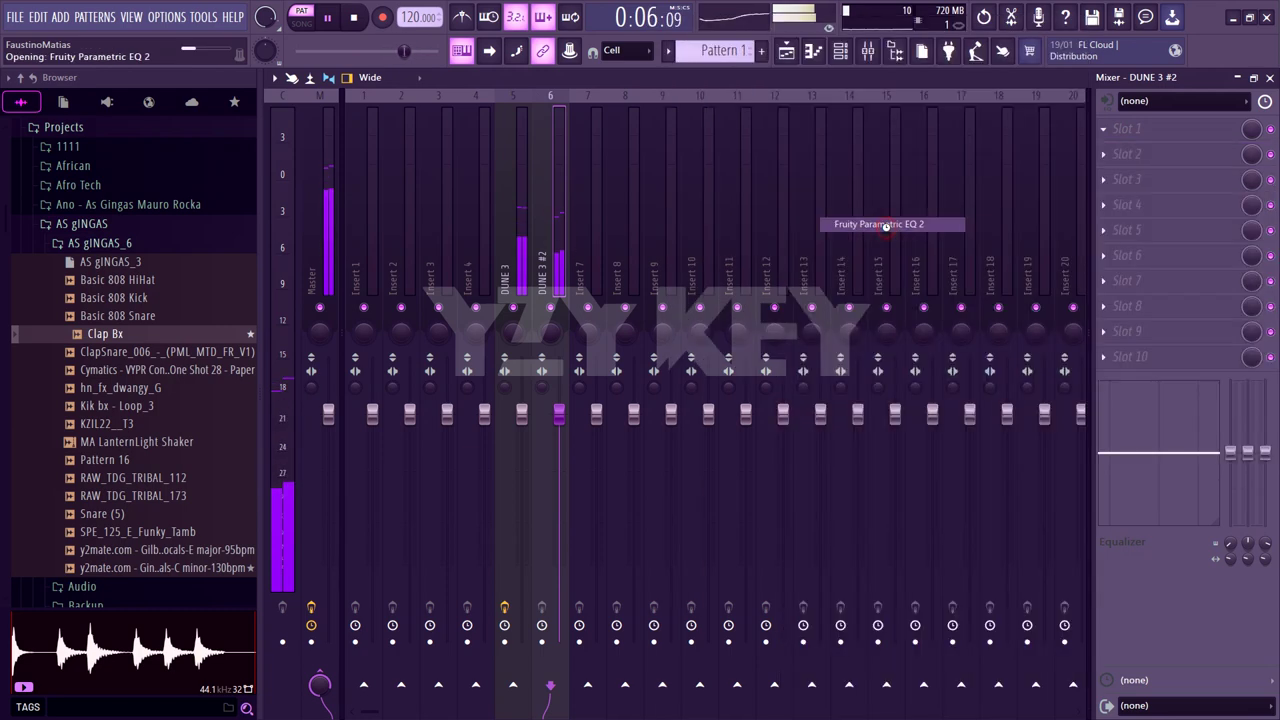
Apply the 20Hz + 18kHz cut preset to the DUNE 3 #2 equalizer, raise the low cut and set the high cut to about 9657 Hz
click(926, 246)
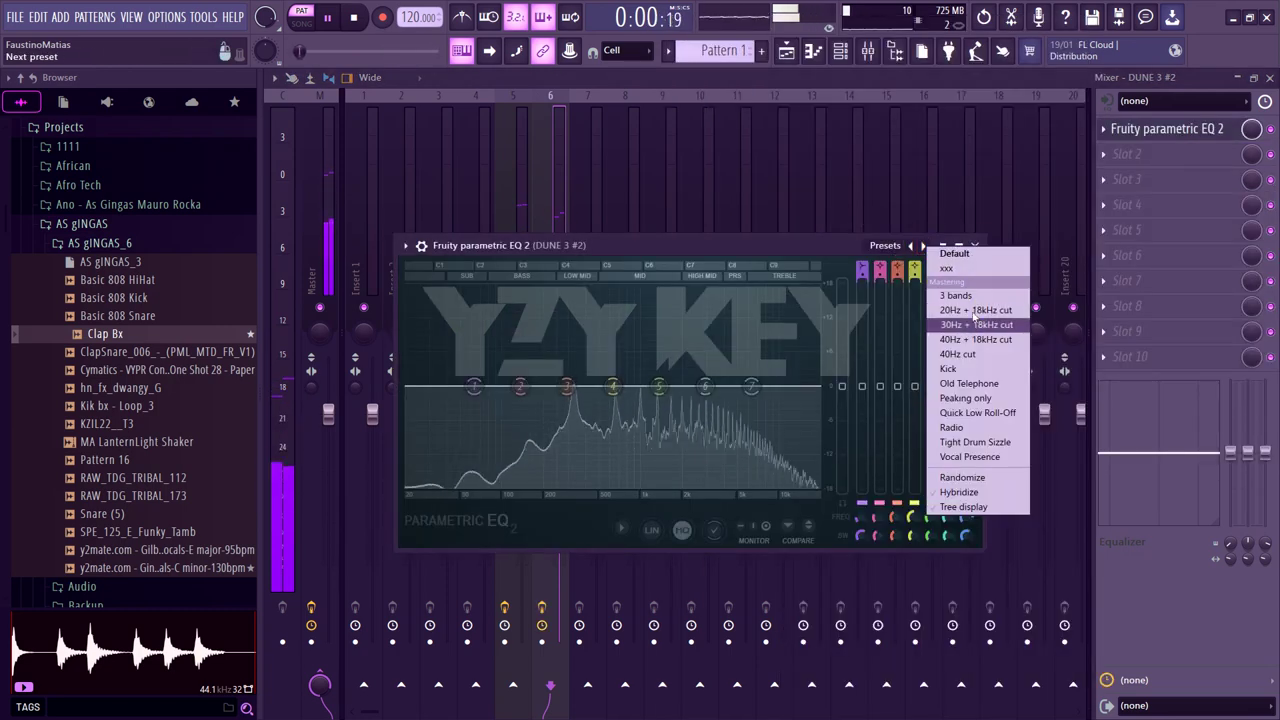
click(974, 310)
drag(863, 527, 863, 495)
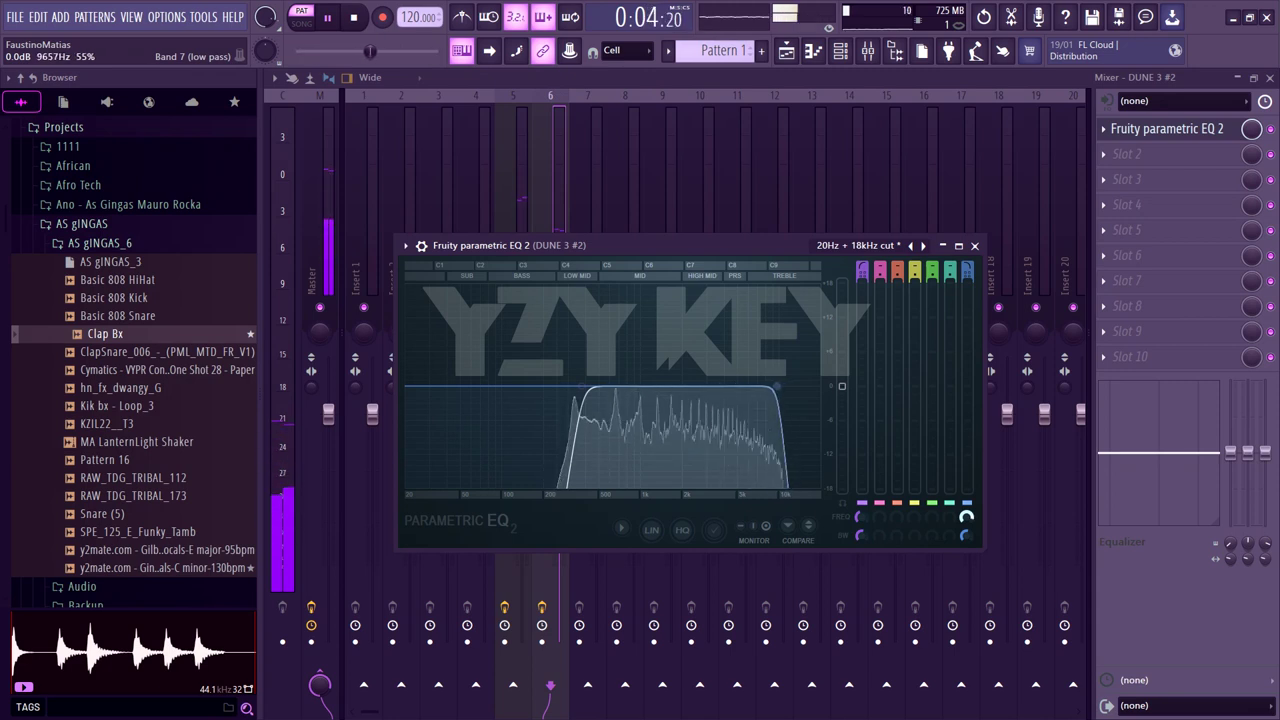
Close the equalizer and lower the DUNE 3 #2 mixer track volume to about 93%
click(975, 245)
click(840, 50)
click(519, 435)
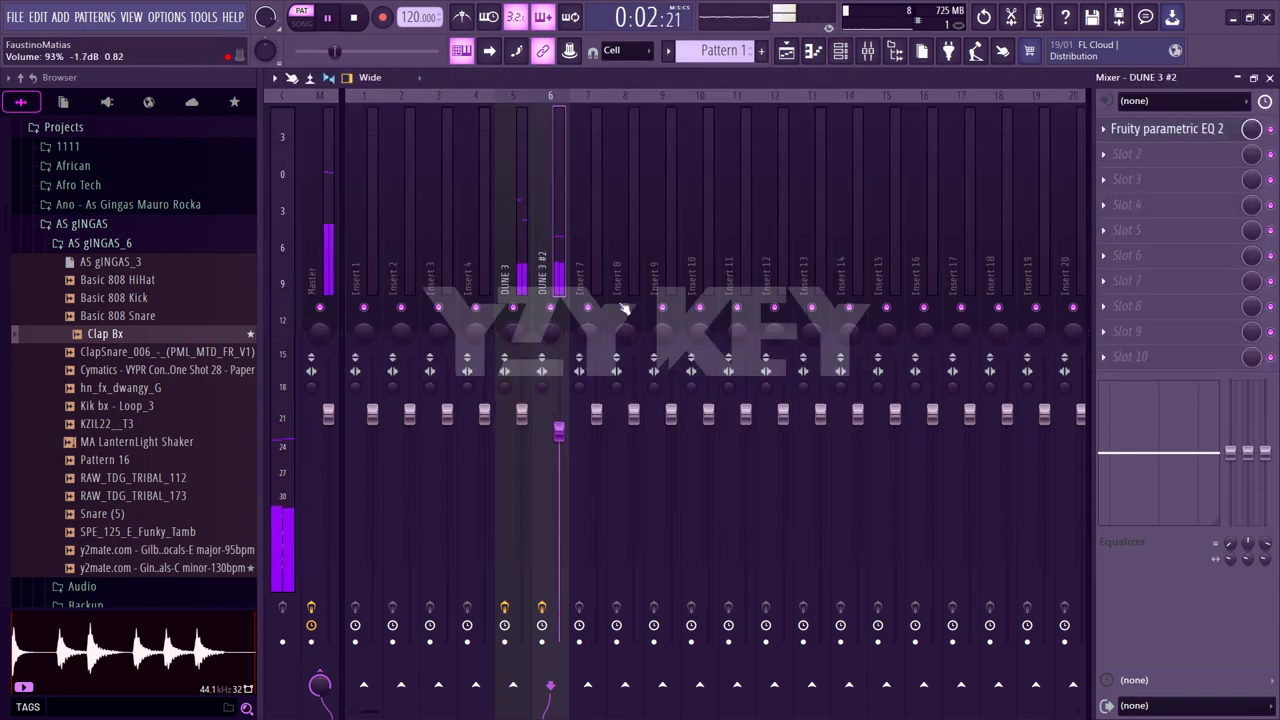
Open the original DUNE 3 channel's piano roll and move all its notes down an octave to E3
click(840, 50)
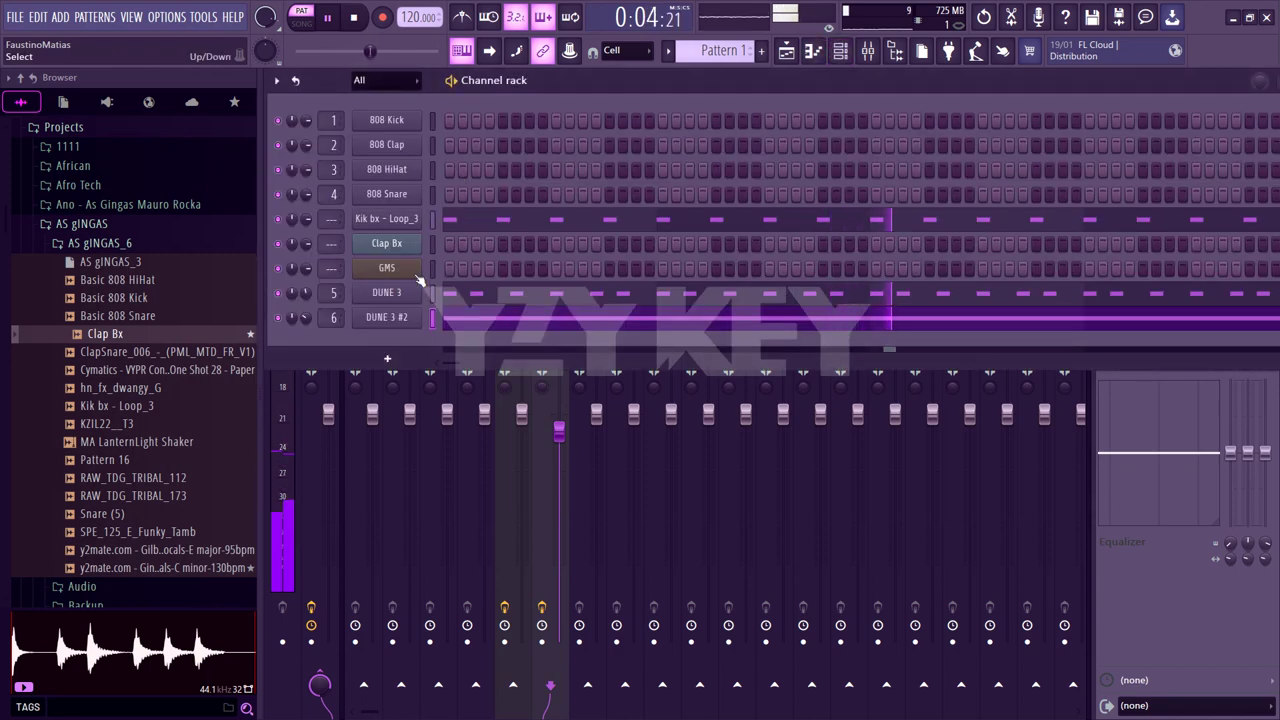
click(452, 300)
scroll(465, 297, up, 3)
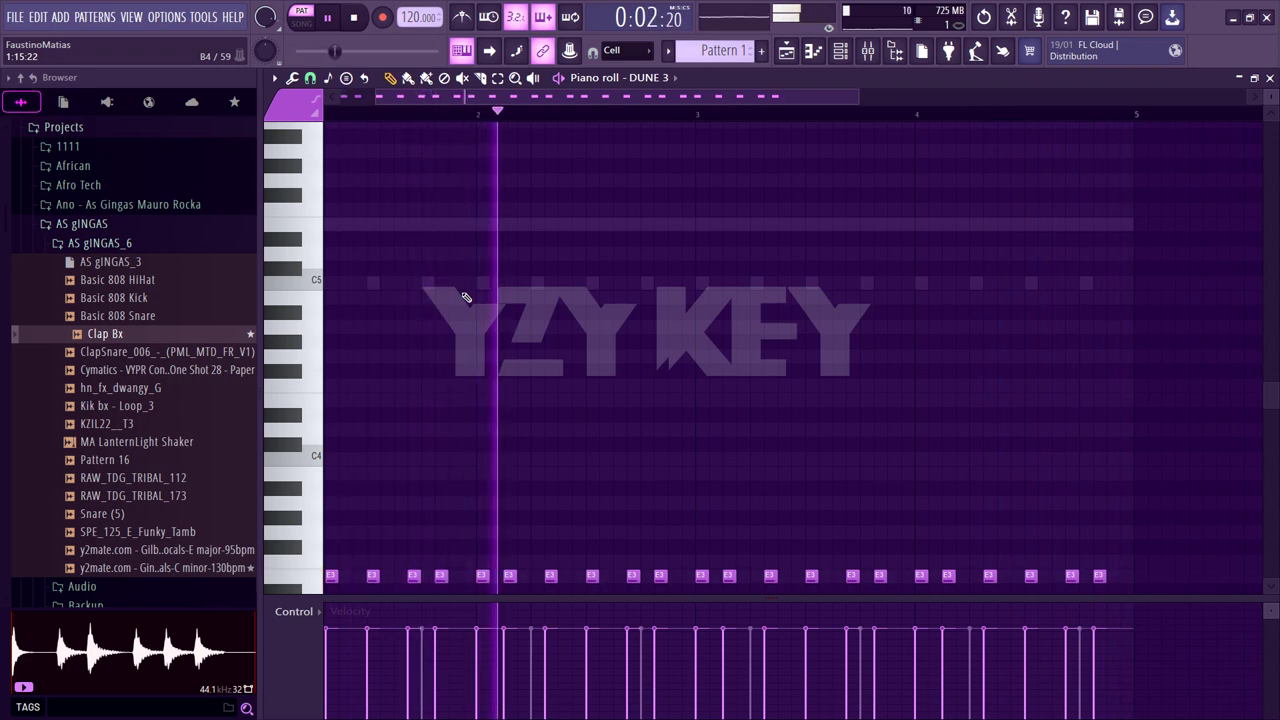
Audition the samples in the AS gINGAS_6 folder from the ClapSnare one-shot down to MA LanternLight Shaker
key(F6)
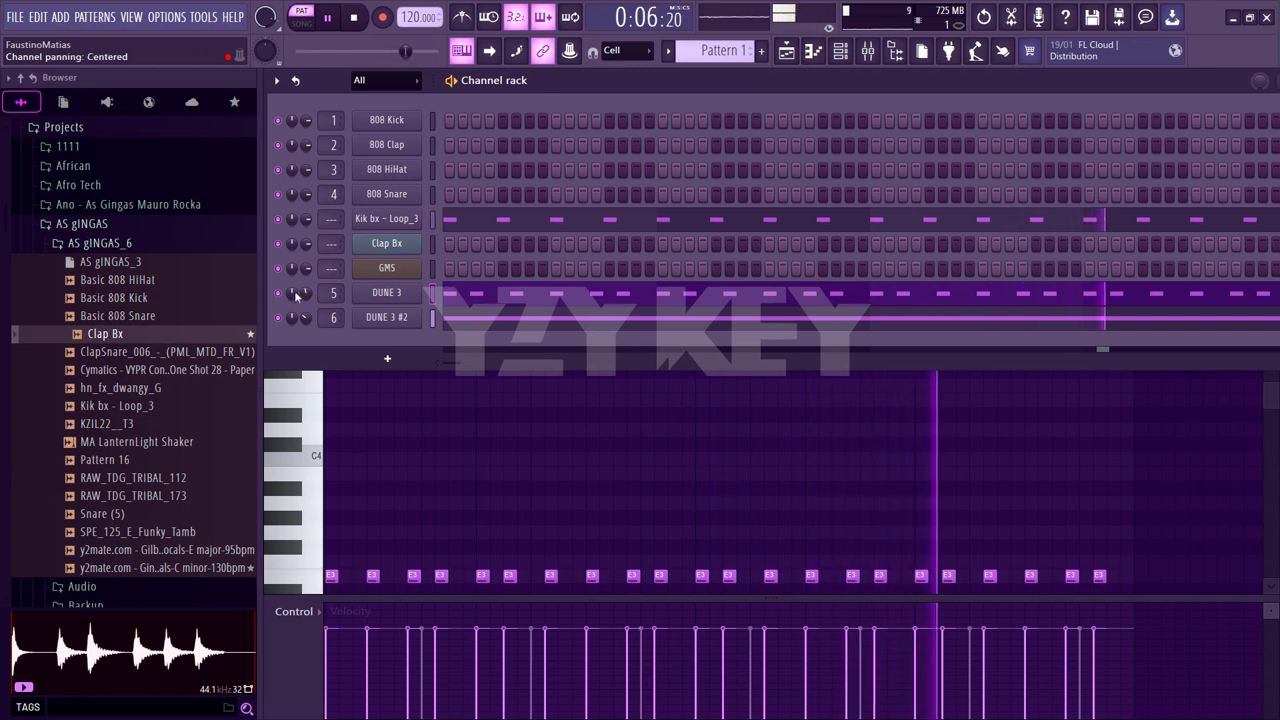
click(196, 357)
click(188, 370)
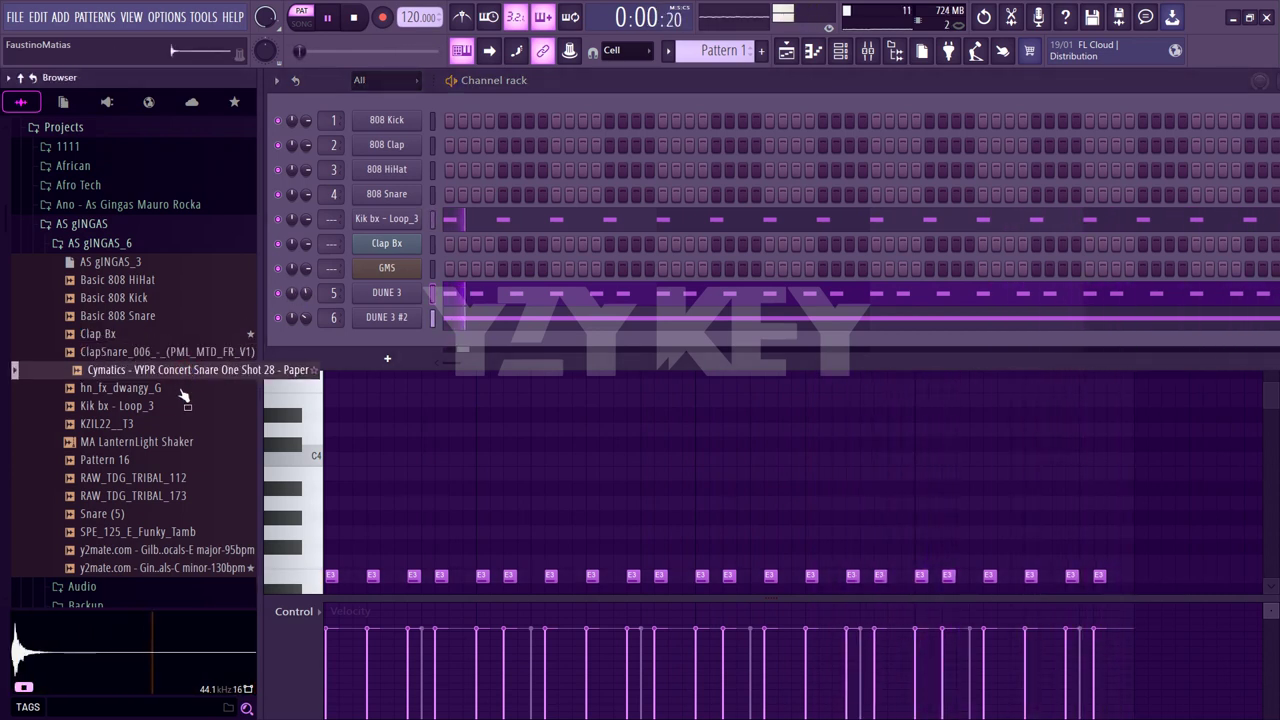
click(181, 392)
click(181, 406)
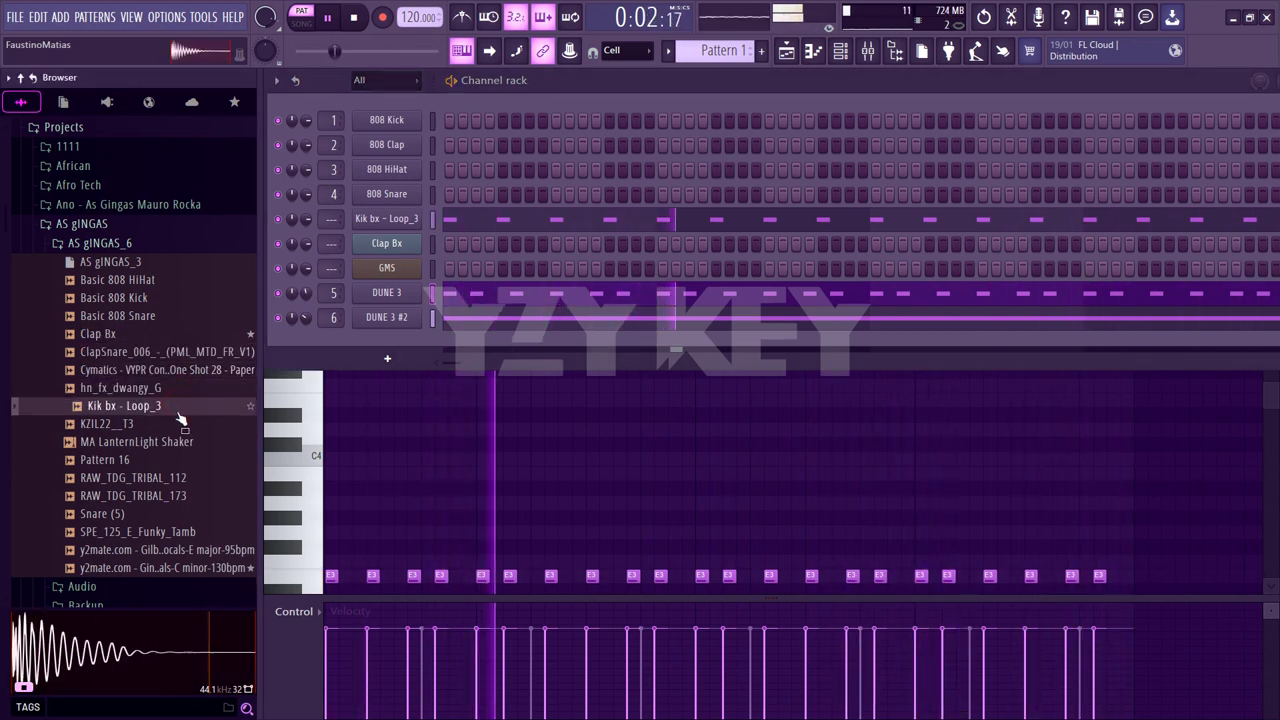
click(168, 425)
click(172, 444)
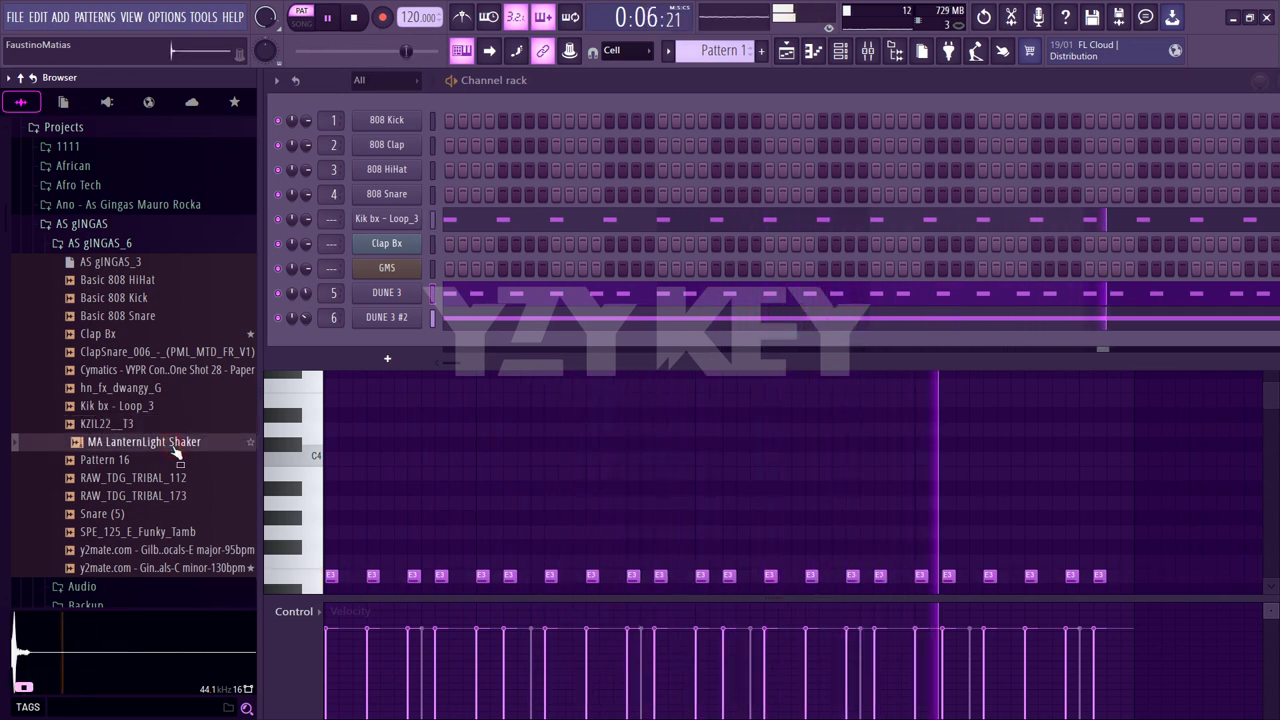
Add another DUNE 3 instance as a new channel and load the Pads soundbank from DUNE 3 Factory
click(394, 360)
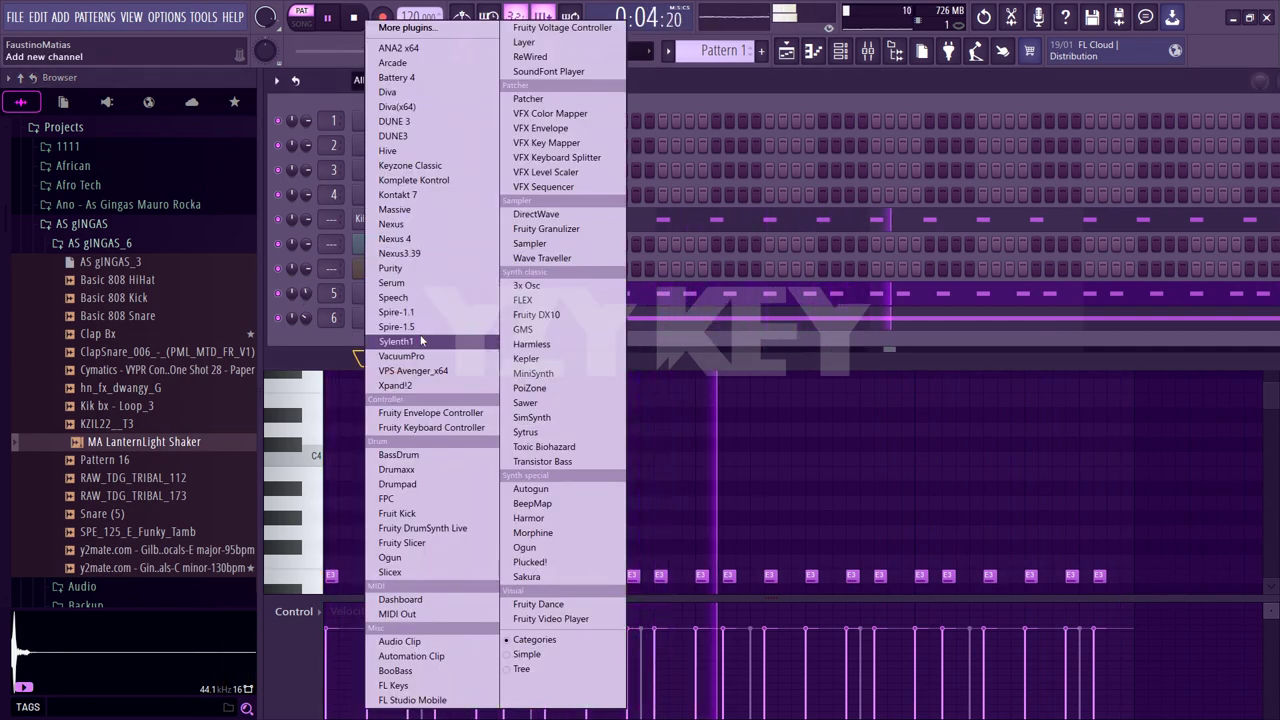
click(400, 121)
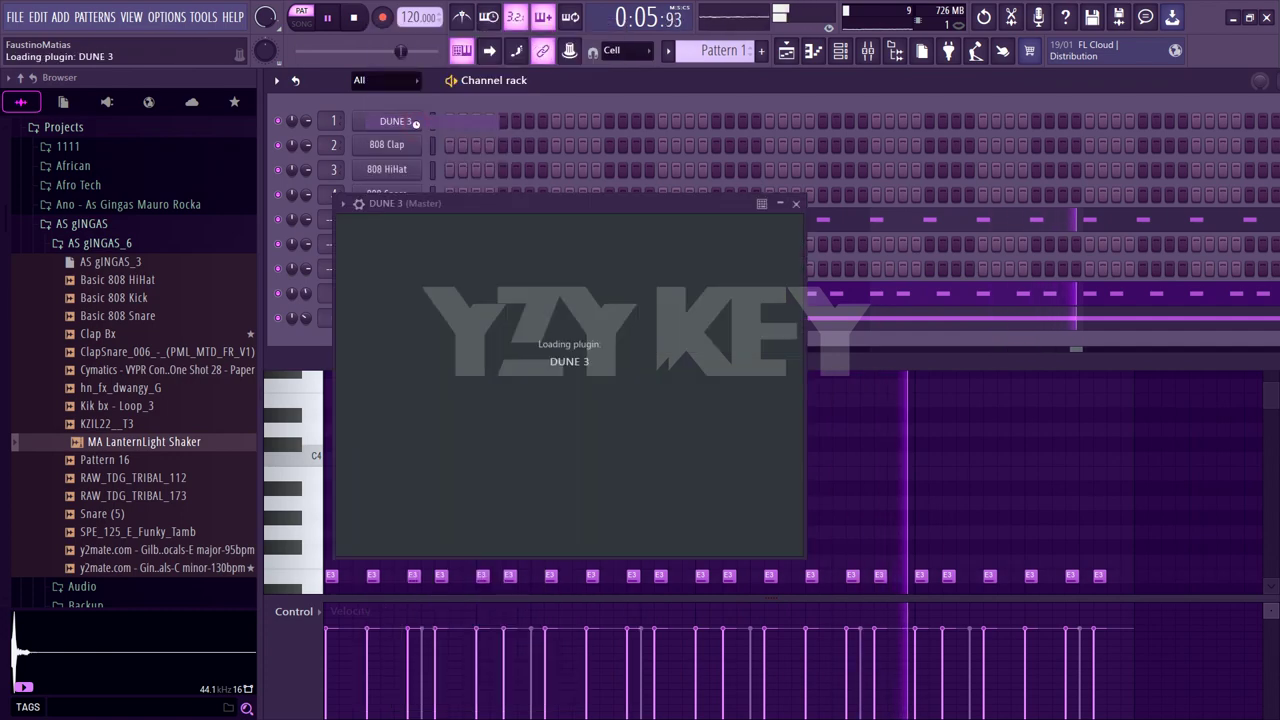
click(583, 287)
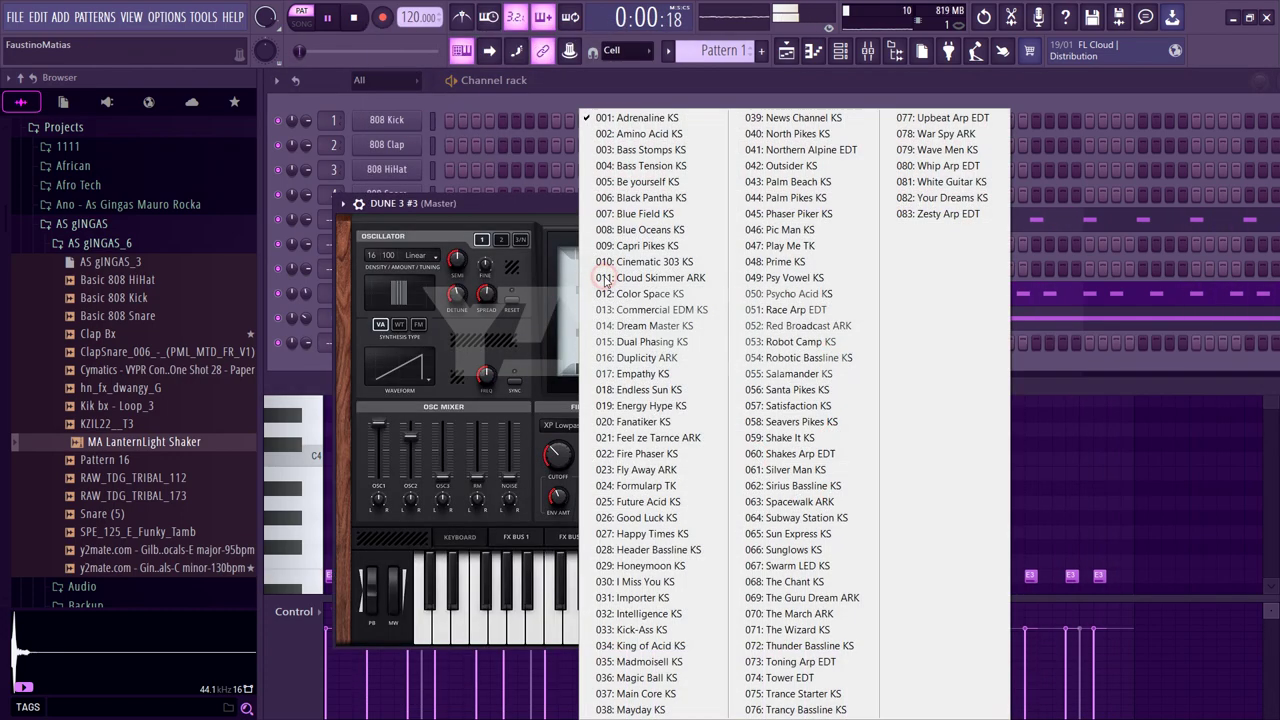
click(571, 284)
click(597, 261)
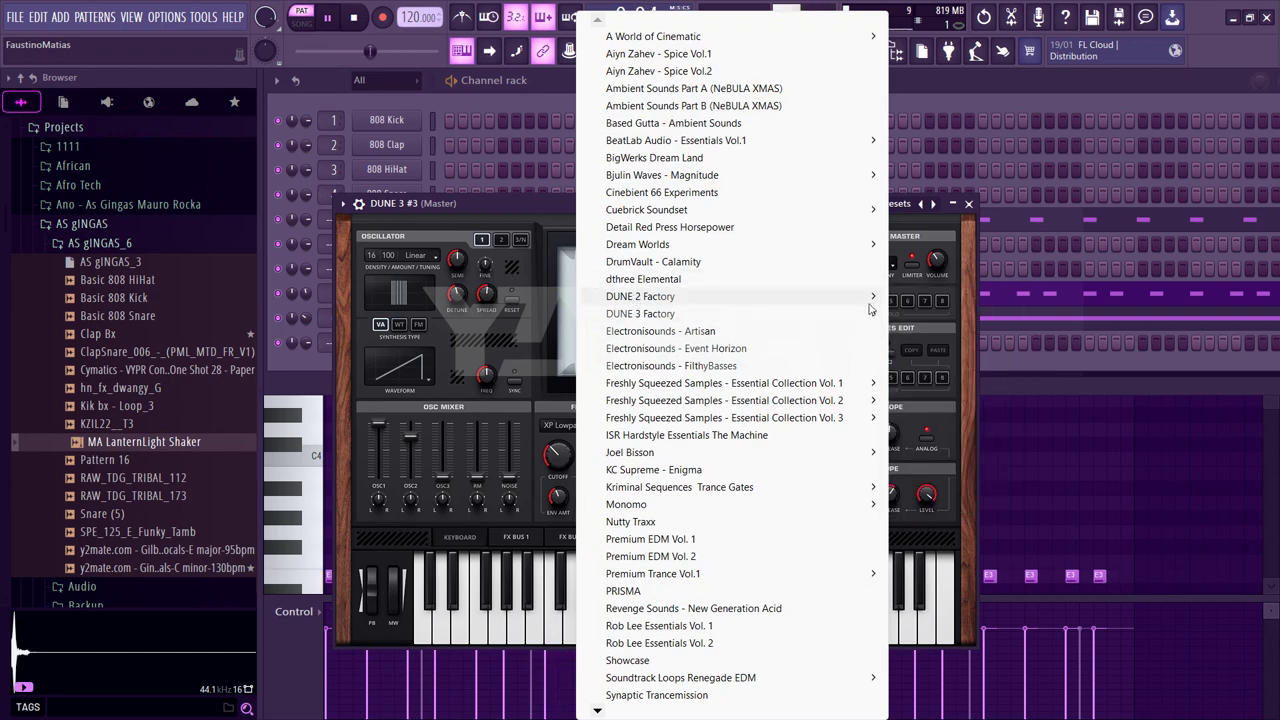
mouse_move(877, 318)
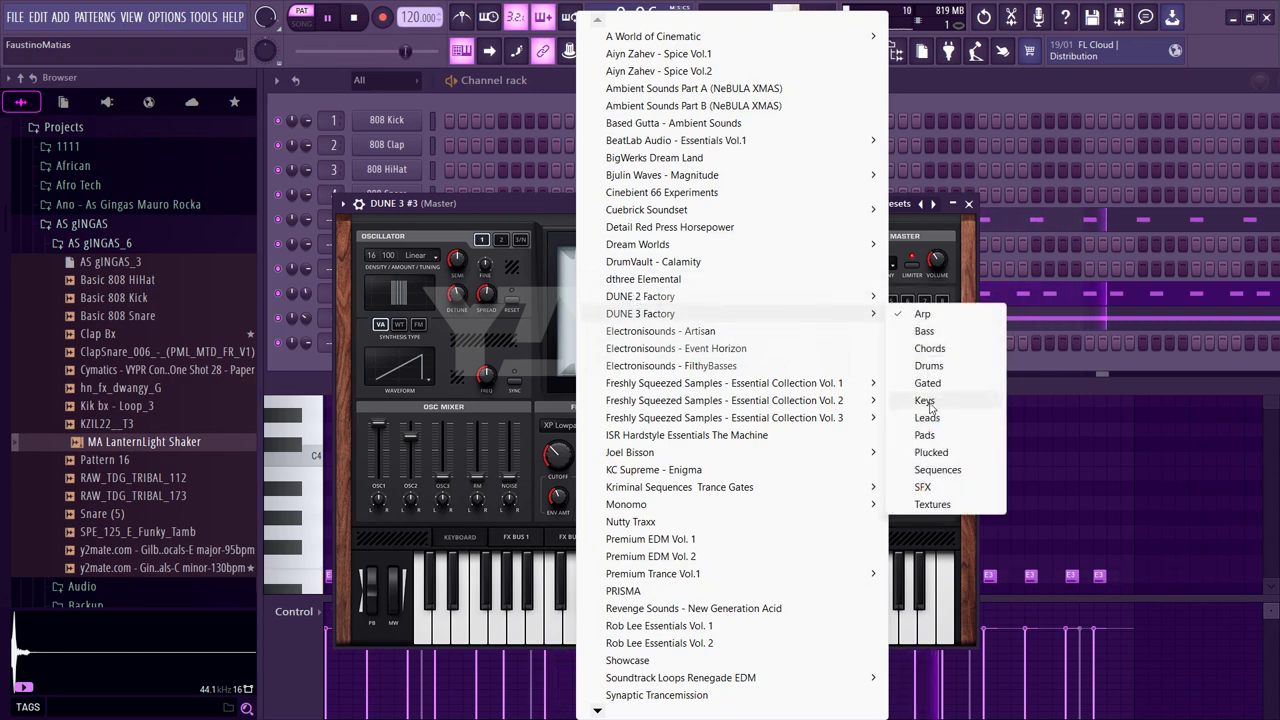
click(924, 436)
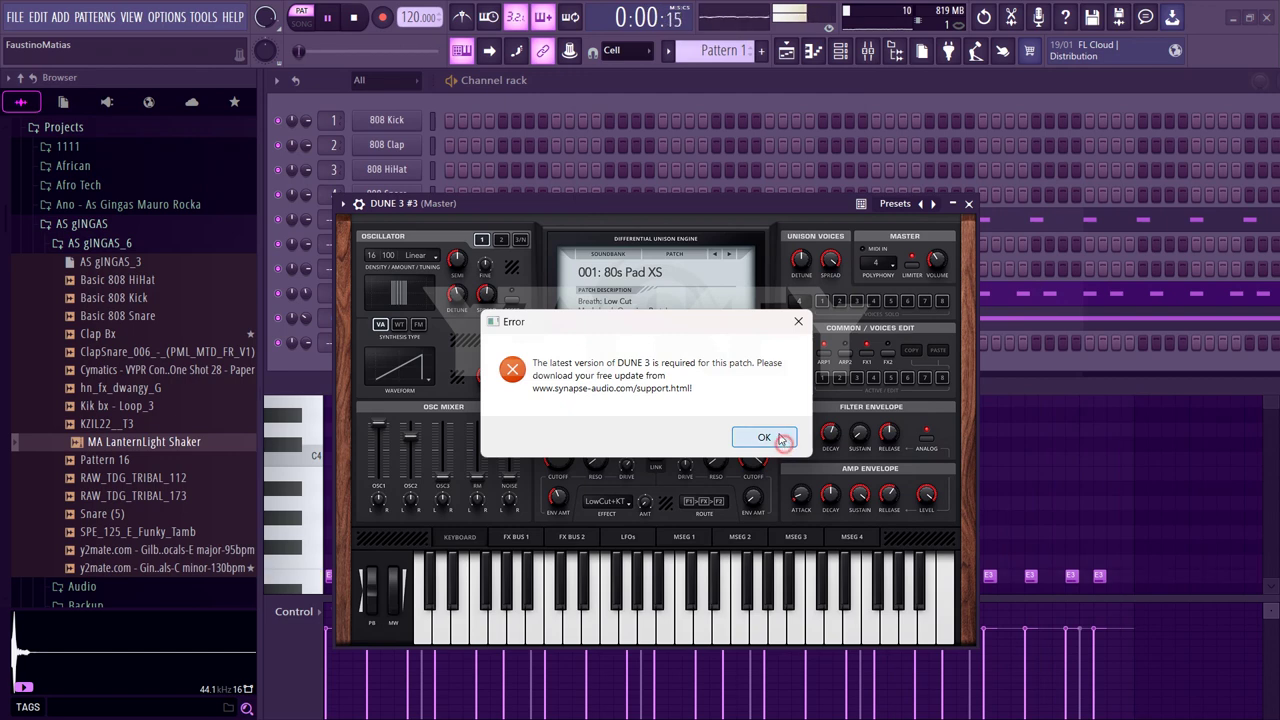
Switch DUNE 3 #3 to the patch 002: Ambient Breeze EDT and close the synth window
click(783, 442)
click(736, 431)
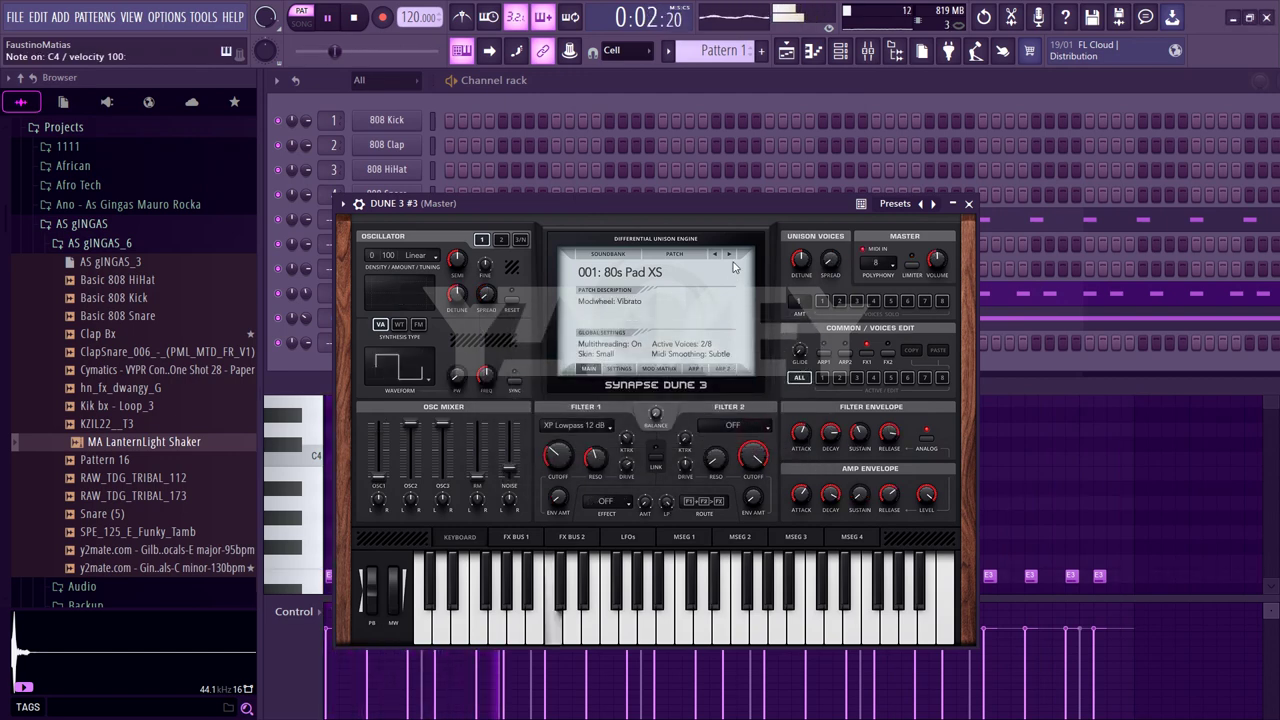
click(730, 258)
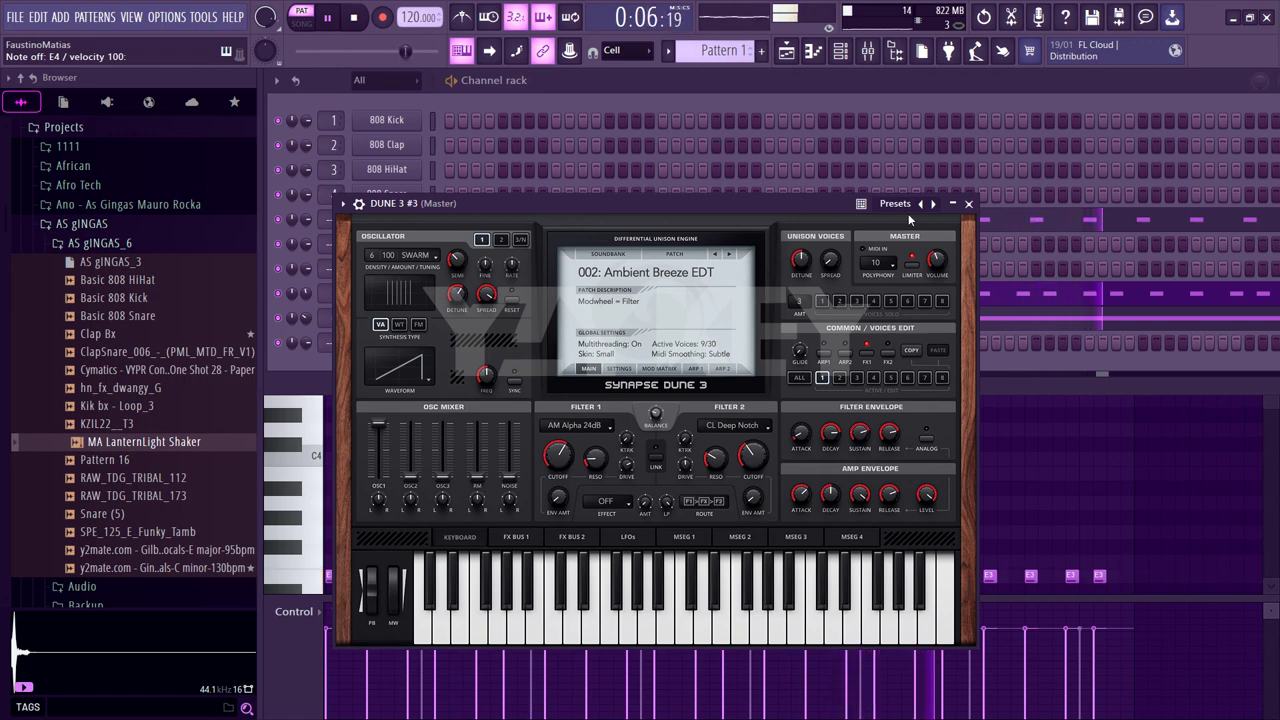
click(968, 204)
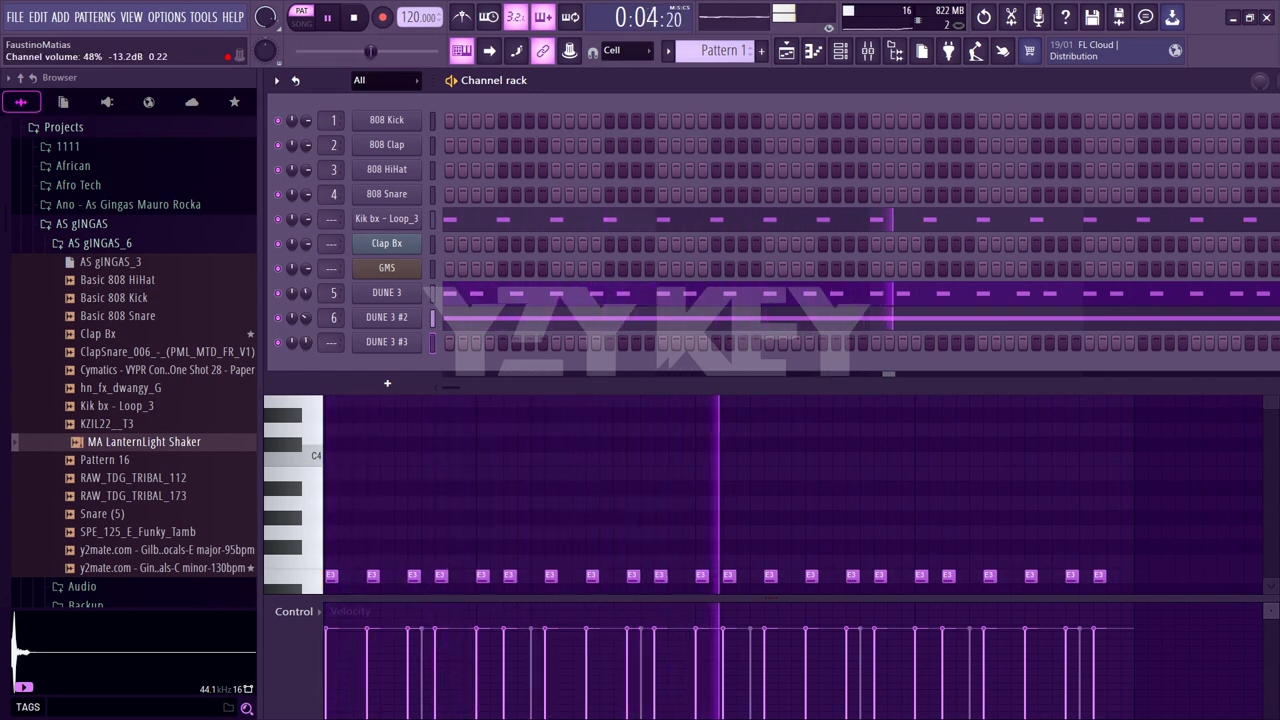
Record an E4 note pattern on DUNE 3 #3 and replace the two long notes in bar 3 with a short pair
drag(379, 51, 413, 51)
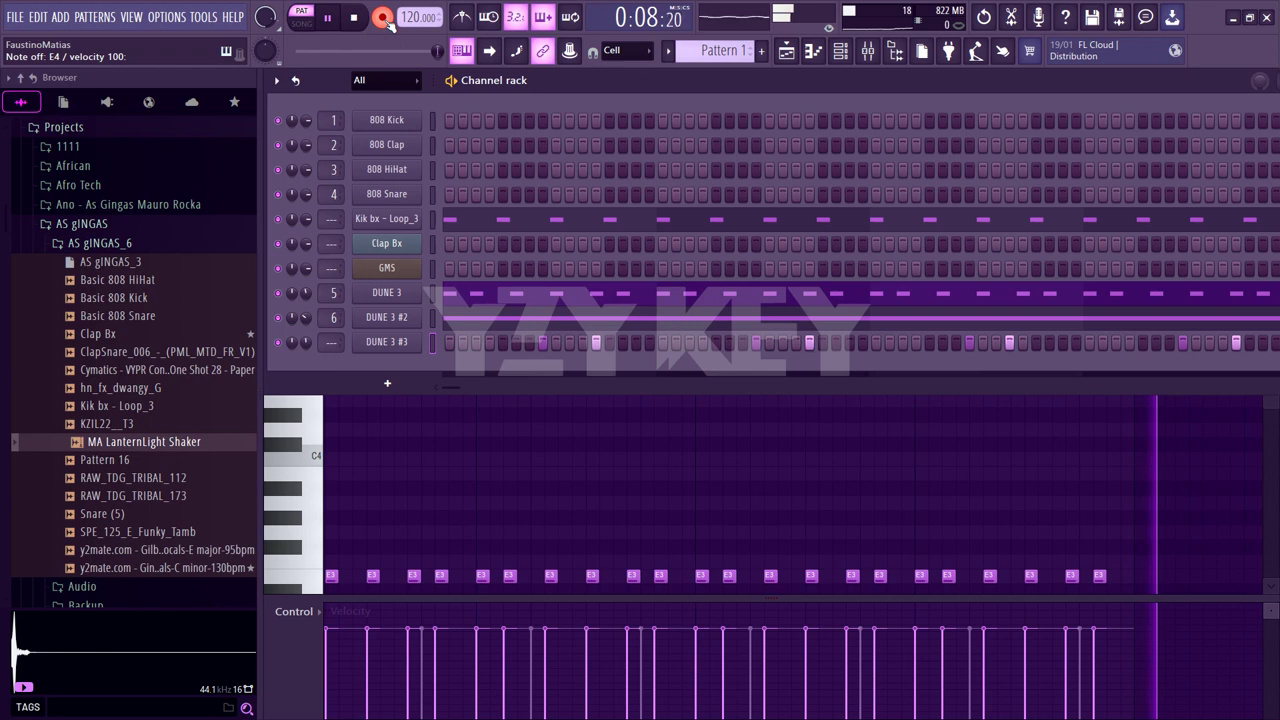
click(478, 340)
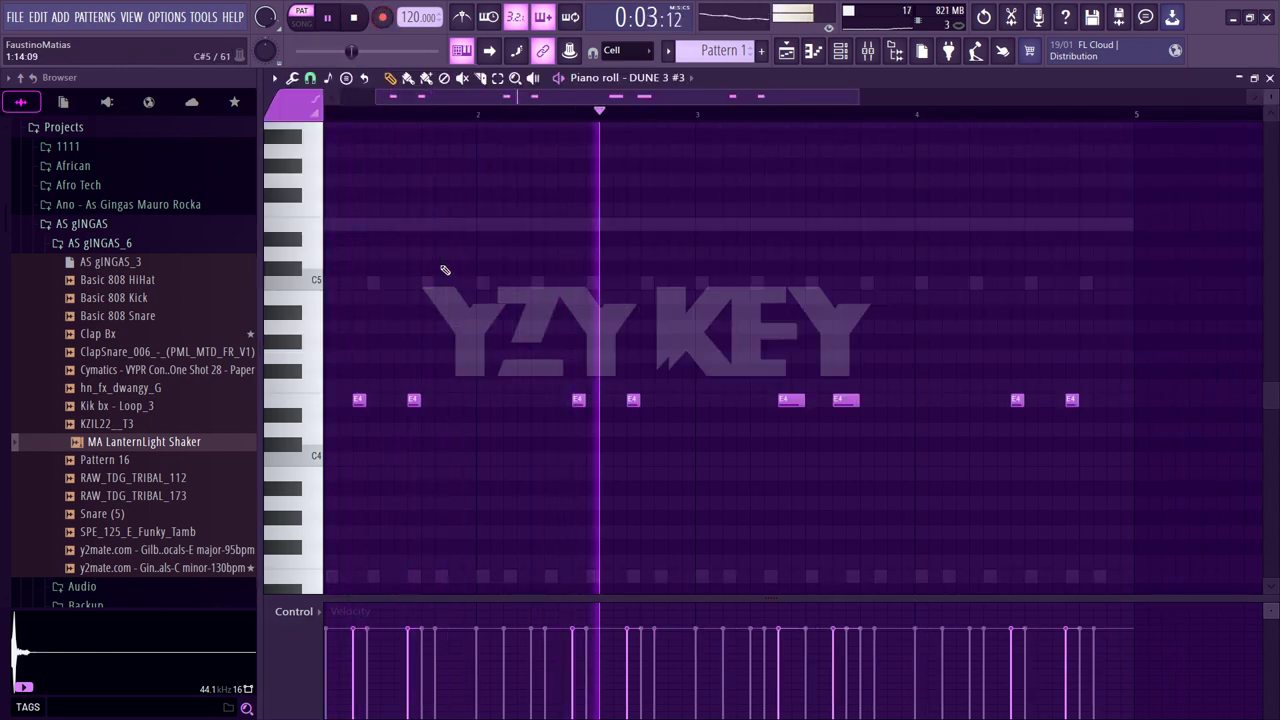
drag(895, 438, 809, 394)
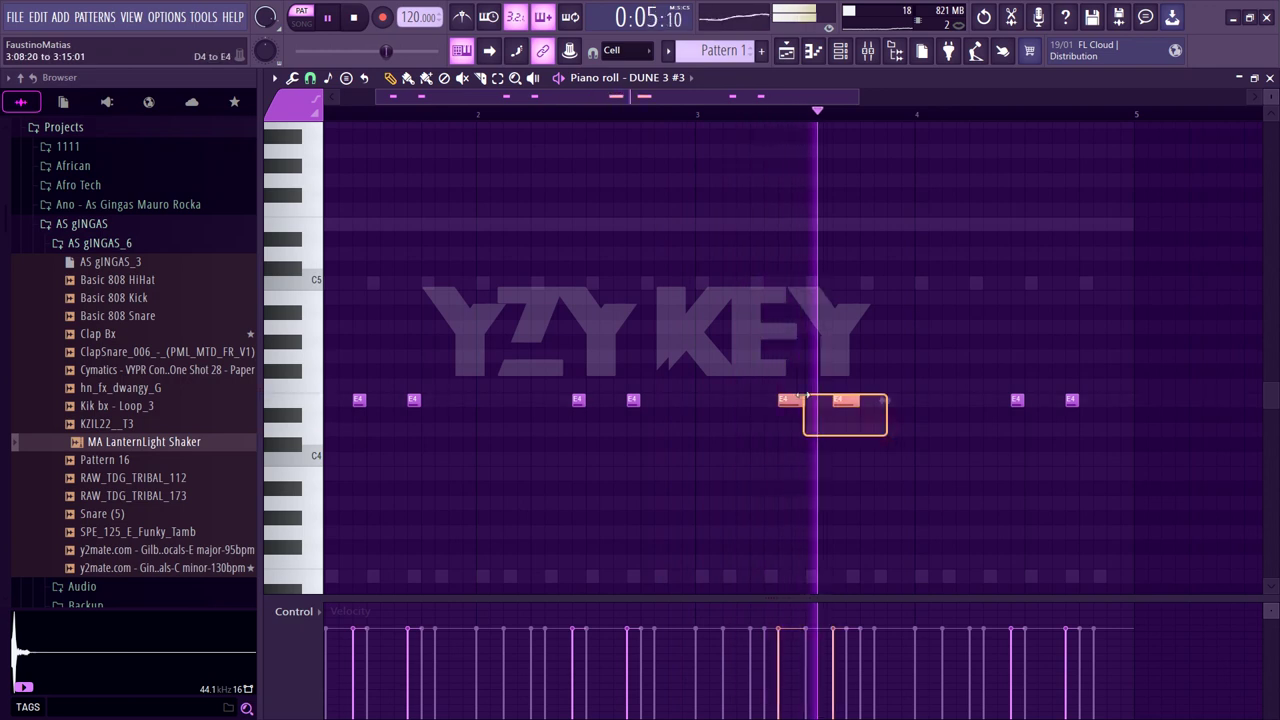
key(Delete)
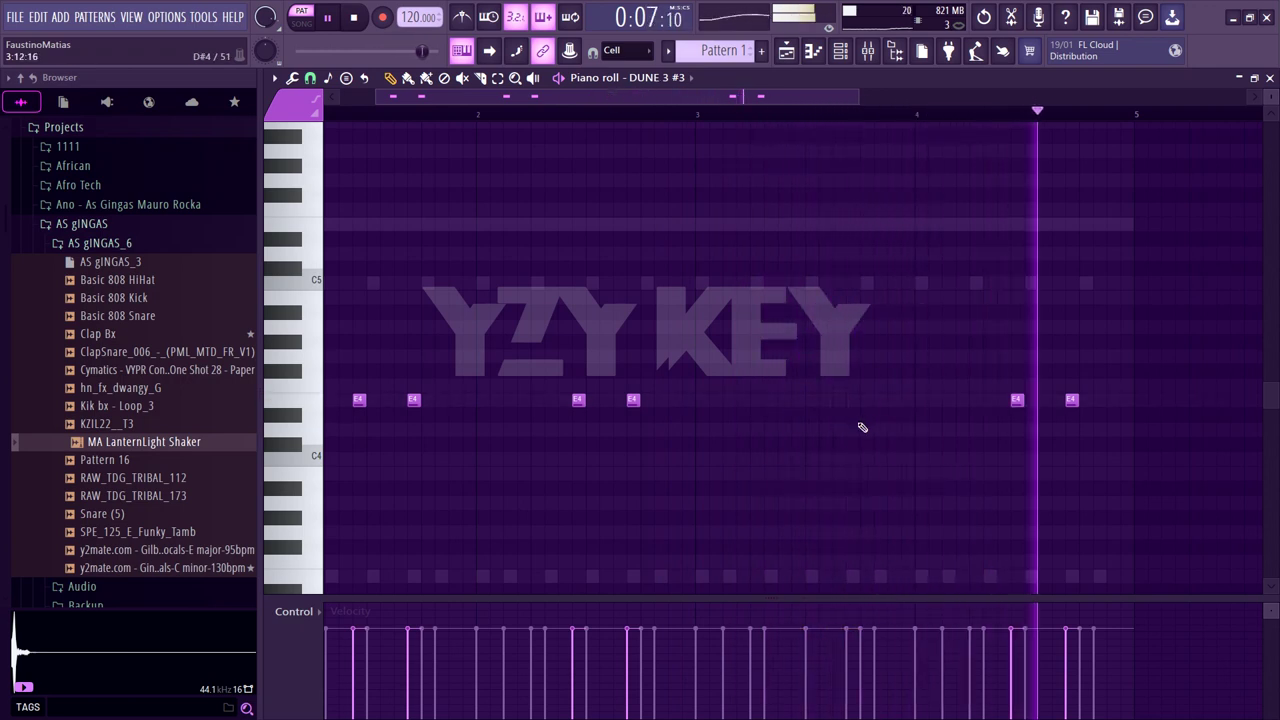
drag(876, 452, 777, 400)
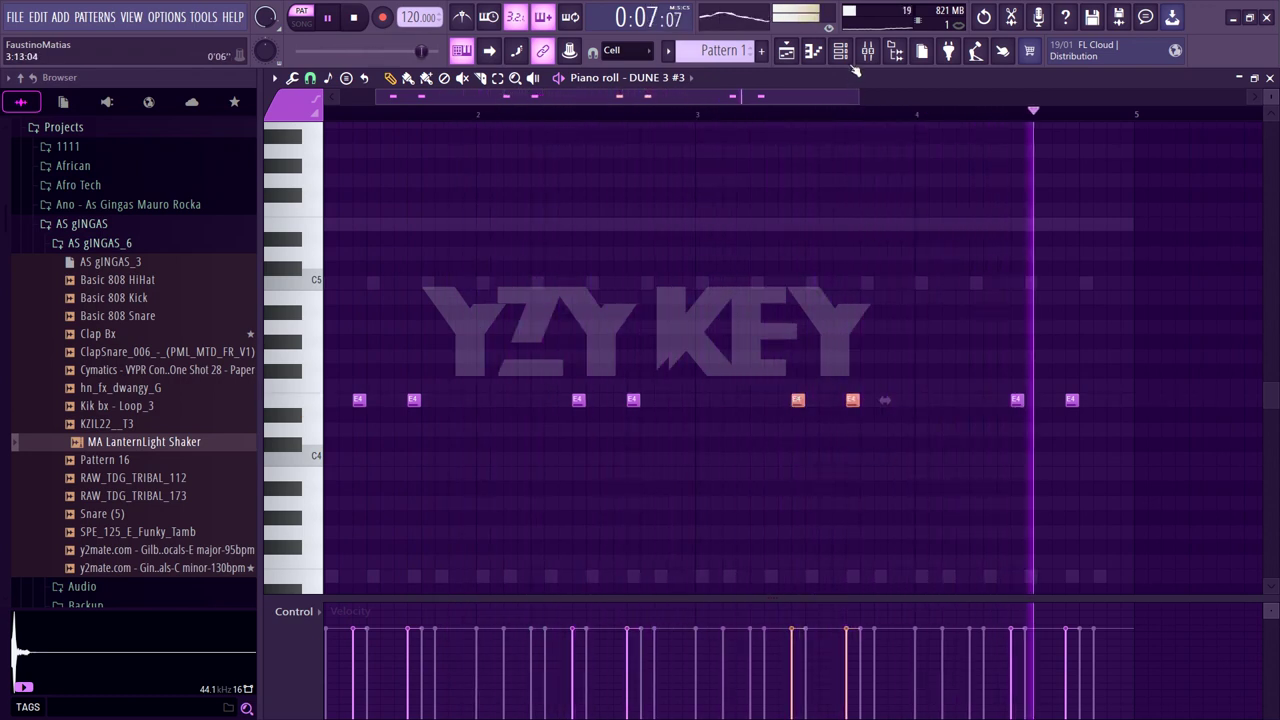
Lower the DUNE 3 #3 channel volume to about 41% and record a pattern of E4 notes on the GMS channel
key(F6)
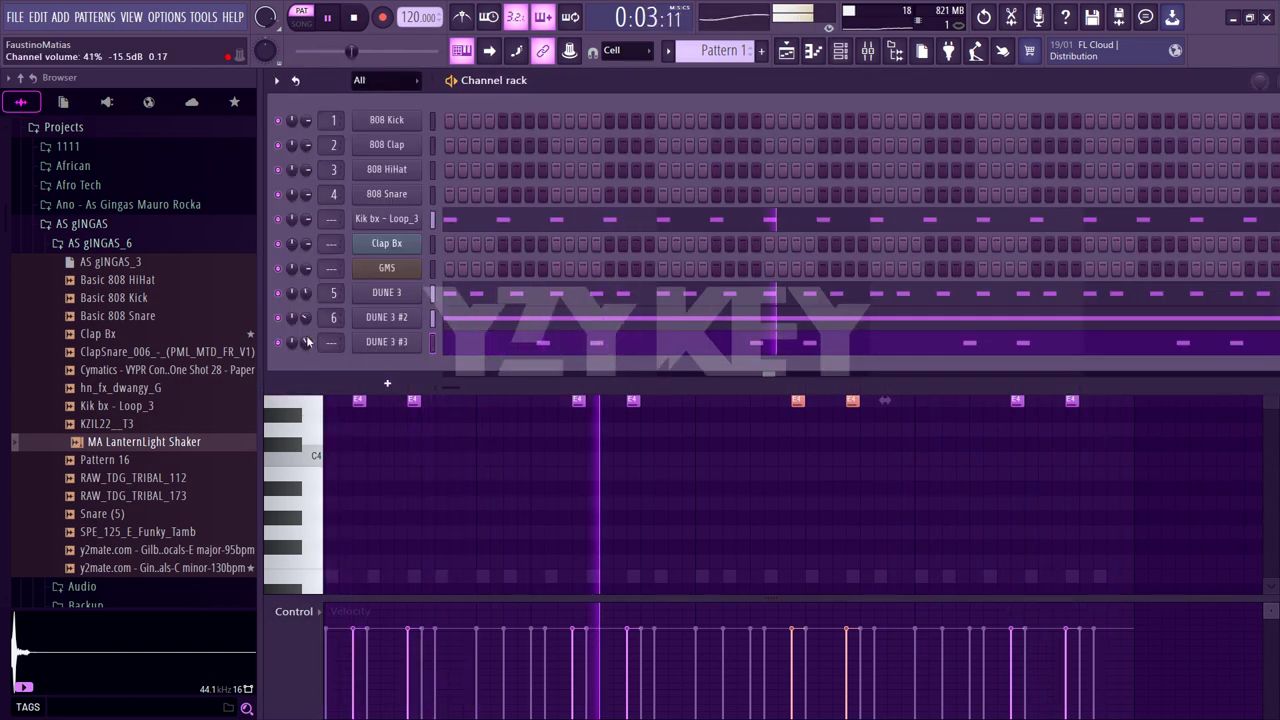
mouse_move(292, 342)
mouse_down()
mouse_move(292, 330)
mouse_move(307, 339)
mouse_up()
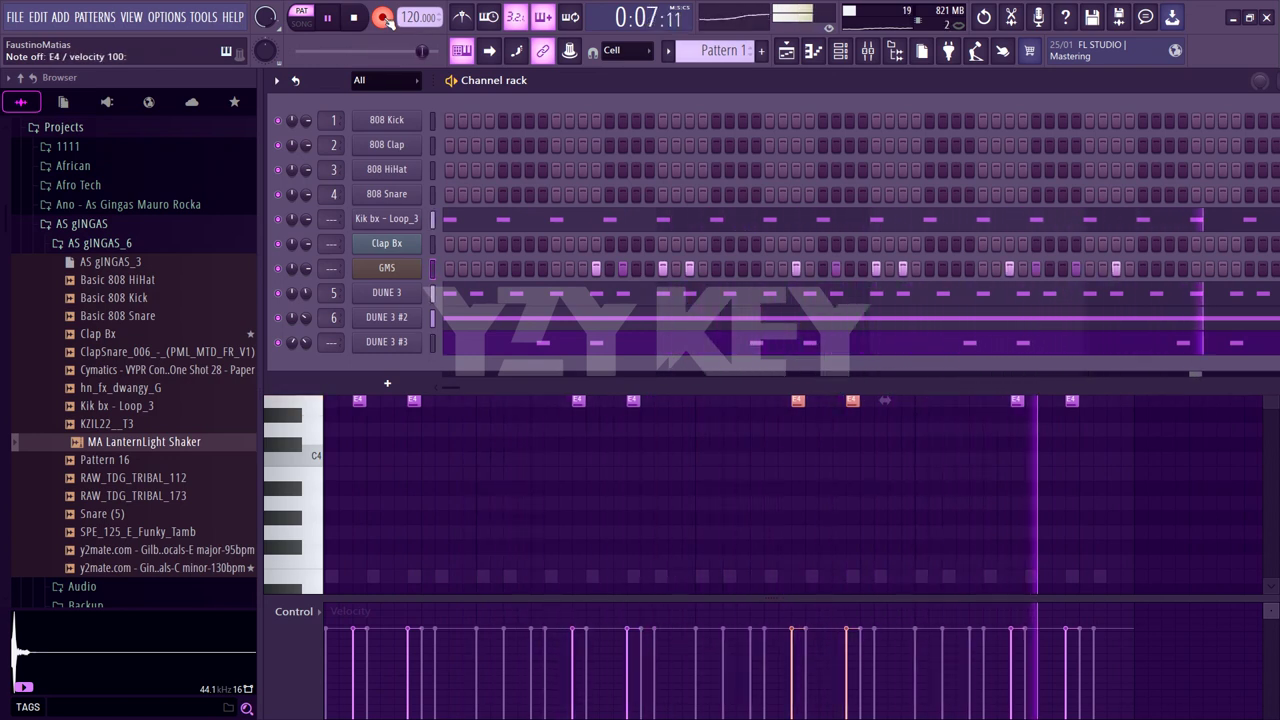
key(space)
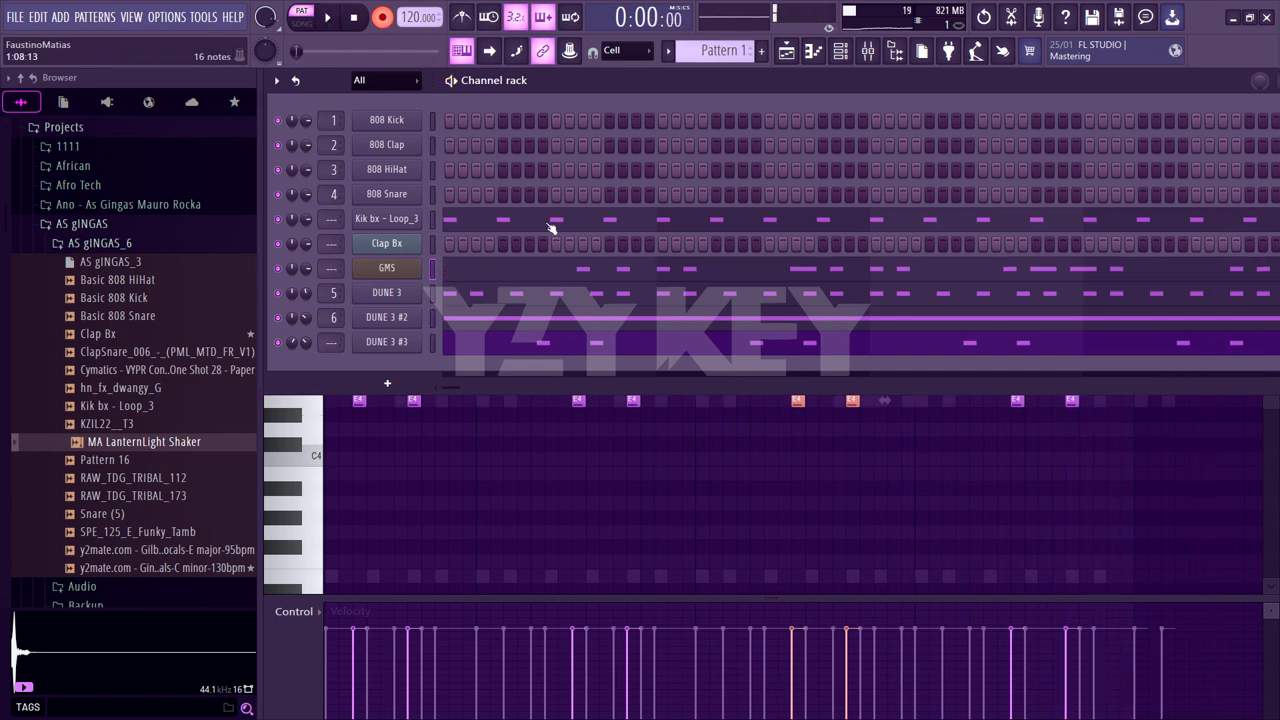
click(563, 267)
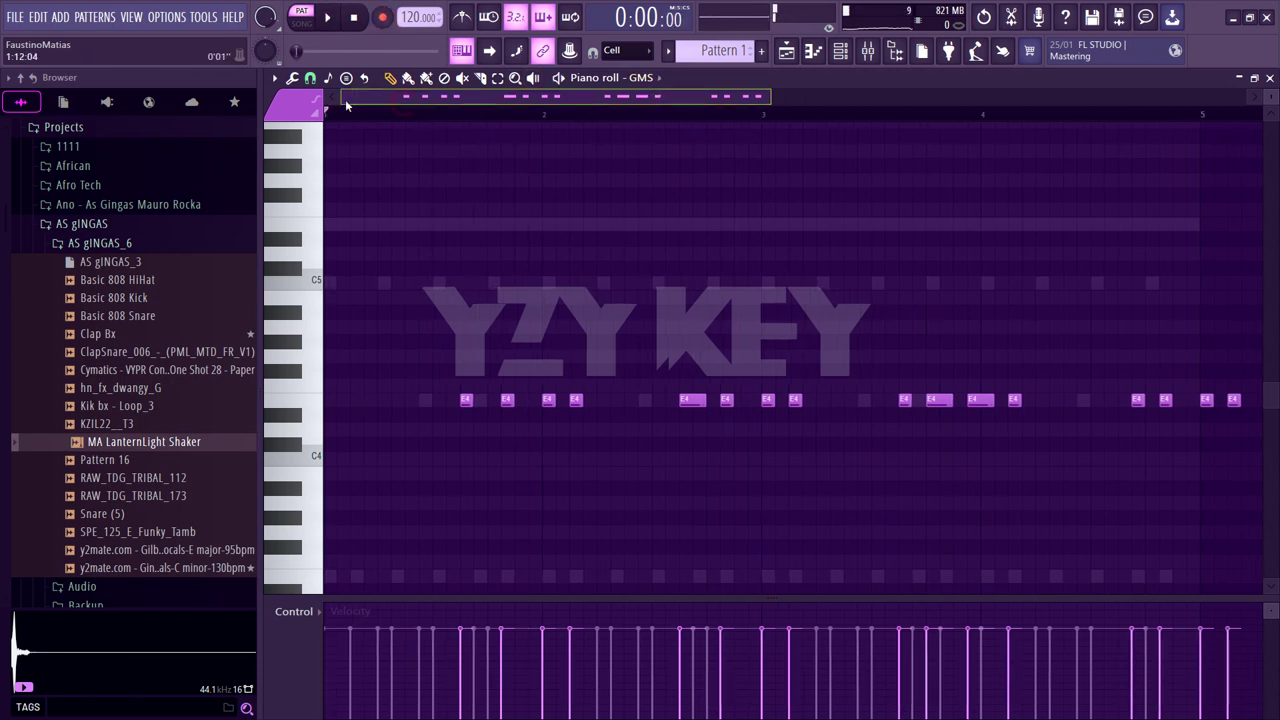
Move the first recorded GMS note to step 12 of bar 1, checking its timing with playback
scroll(406, 114, up, 2)
scroll(406, 129, up, 2)
scroll(413, 117, up, 2)
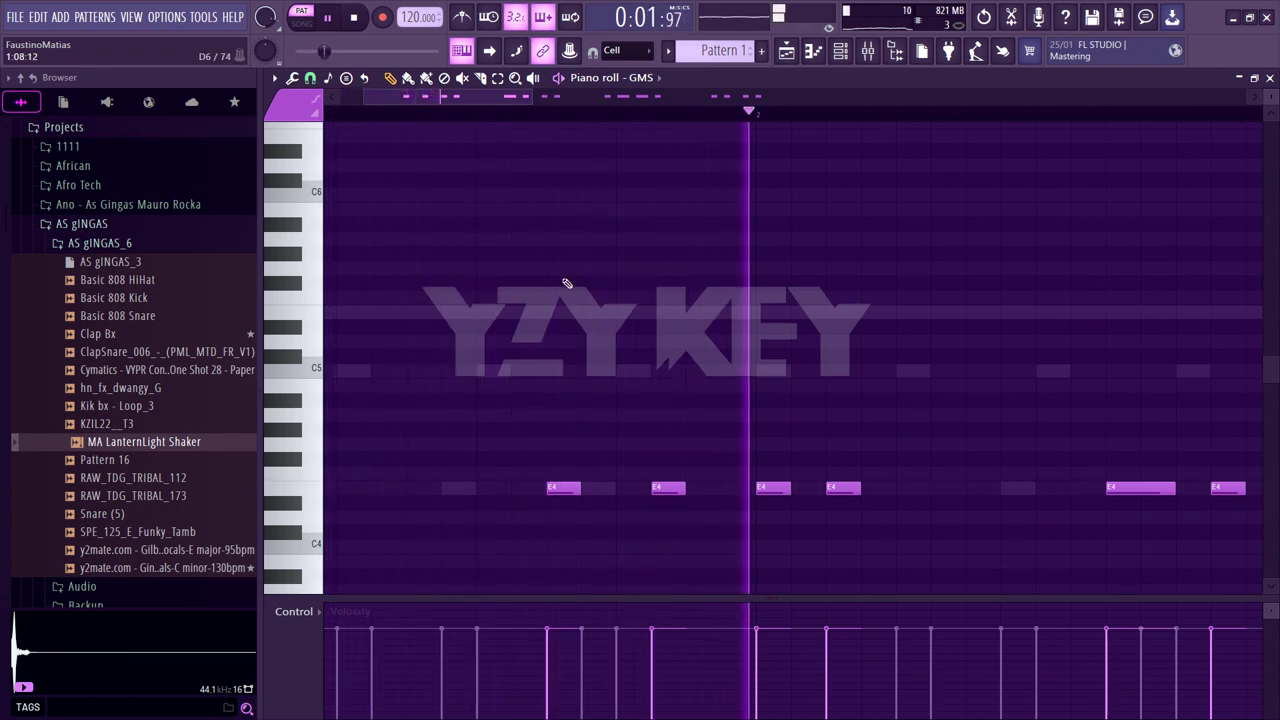
key(space)
click(555, 488)
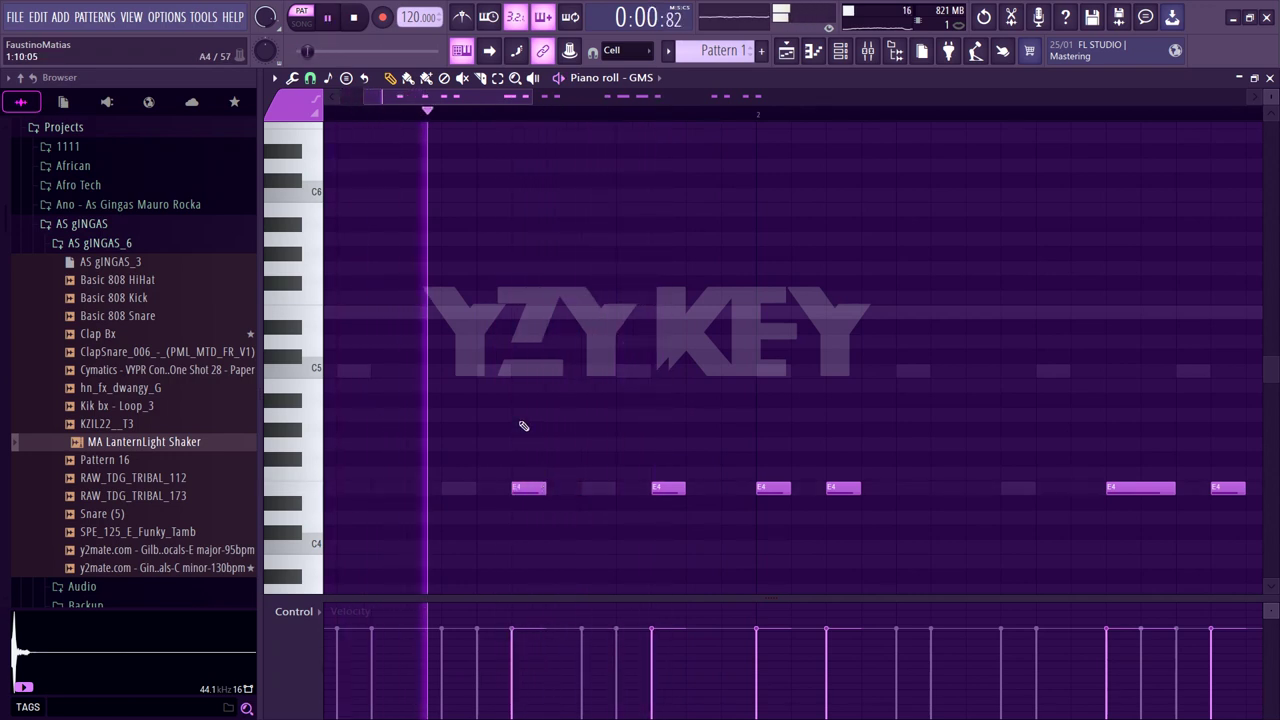
key(space)
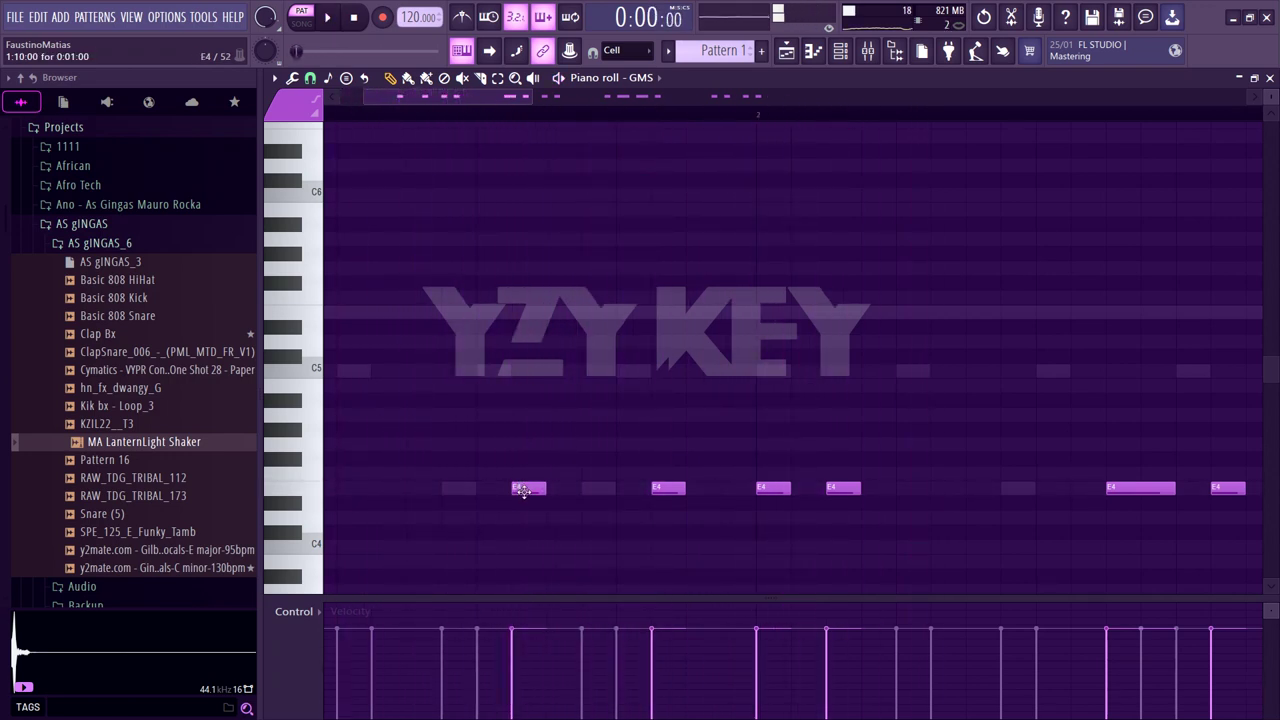
drag(521, 490, 590, 490)
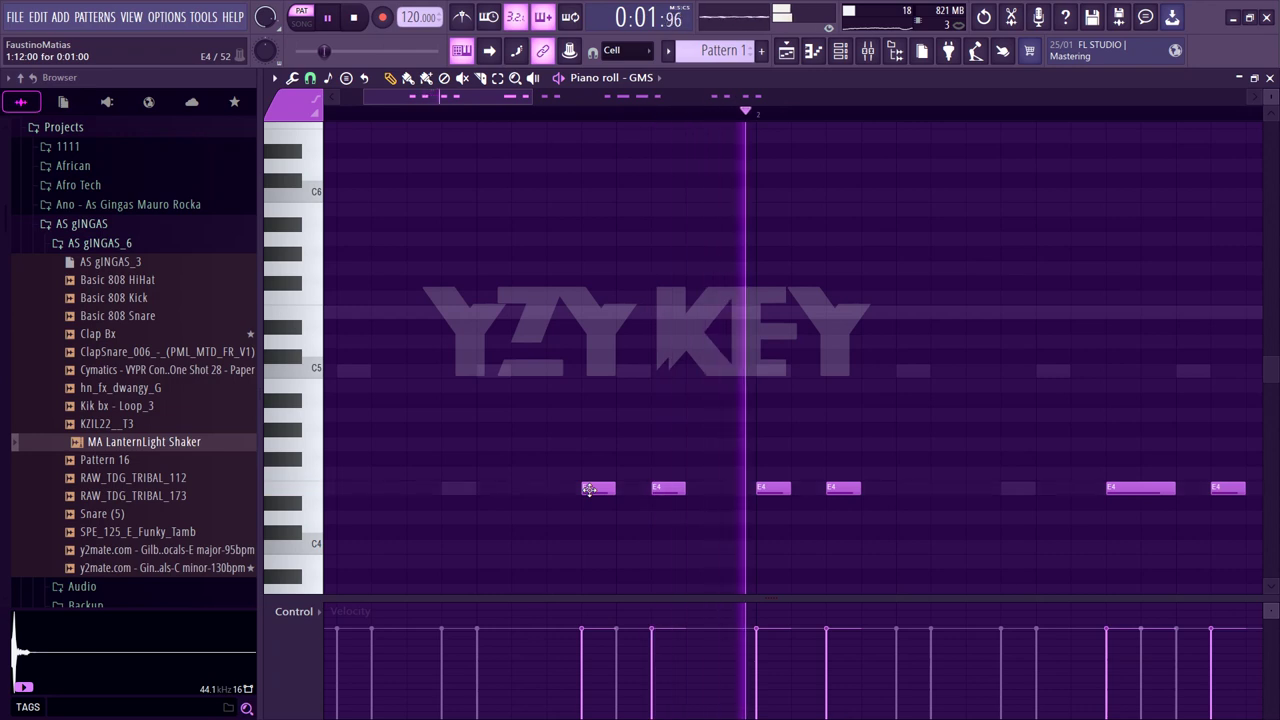
key(space)
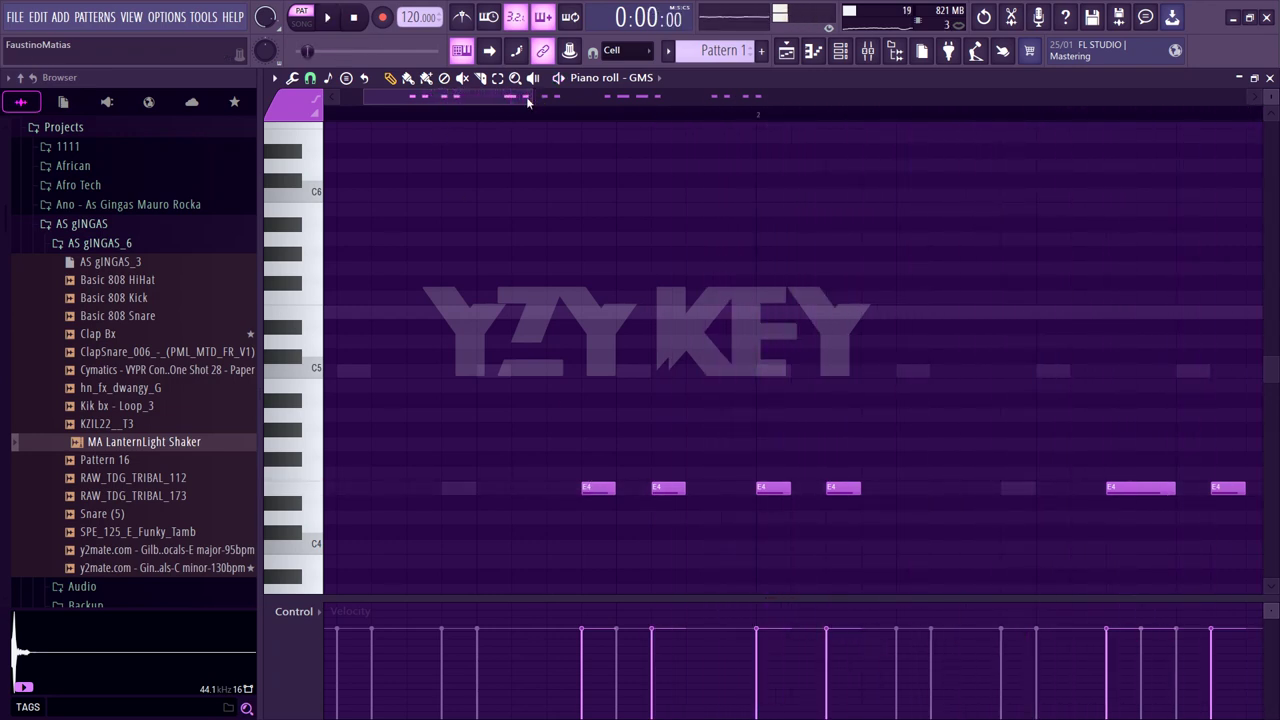
Shorten the long GMS notes in bars 2 and 3 to one step and align them to steps 12, 14 and 16
drag(528, 96, 710, 100)
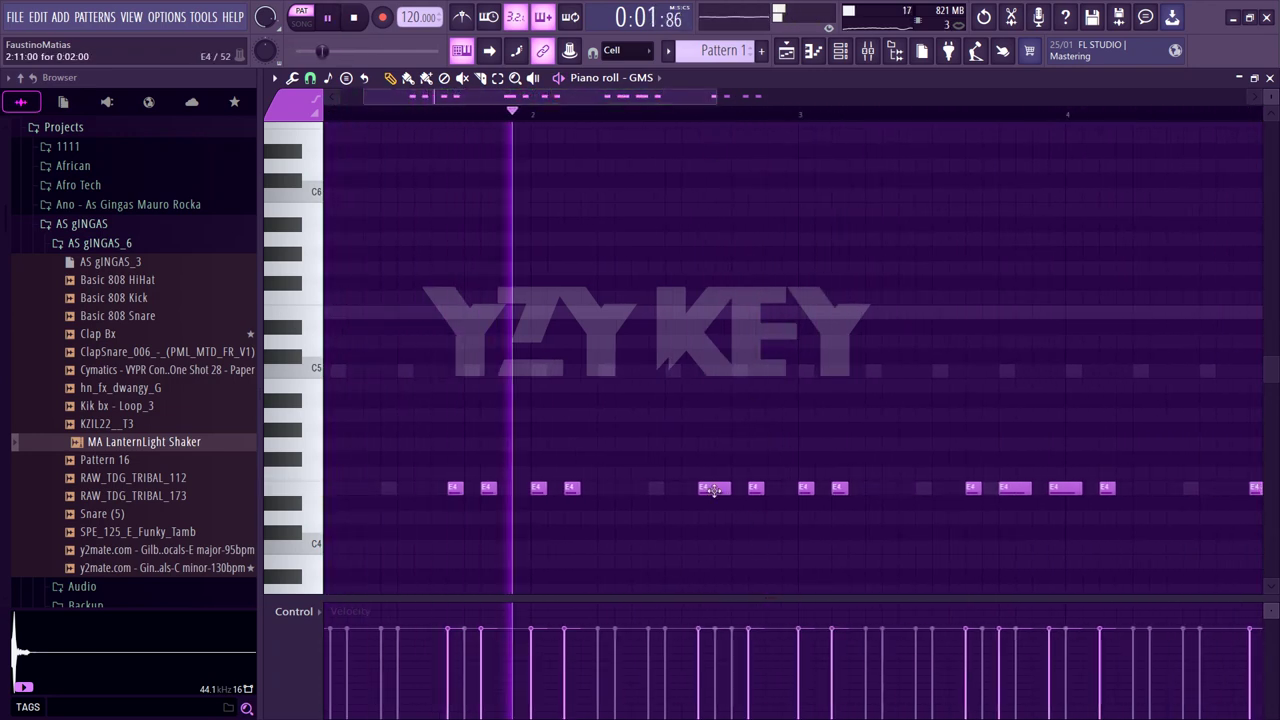
key(space)
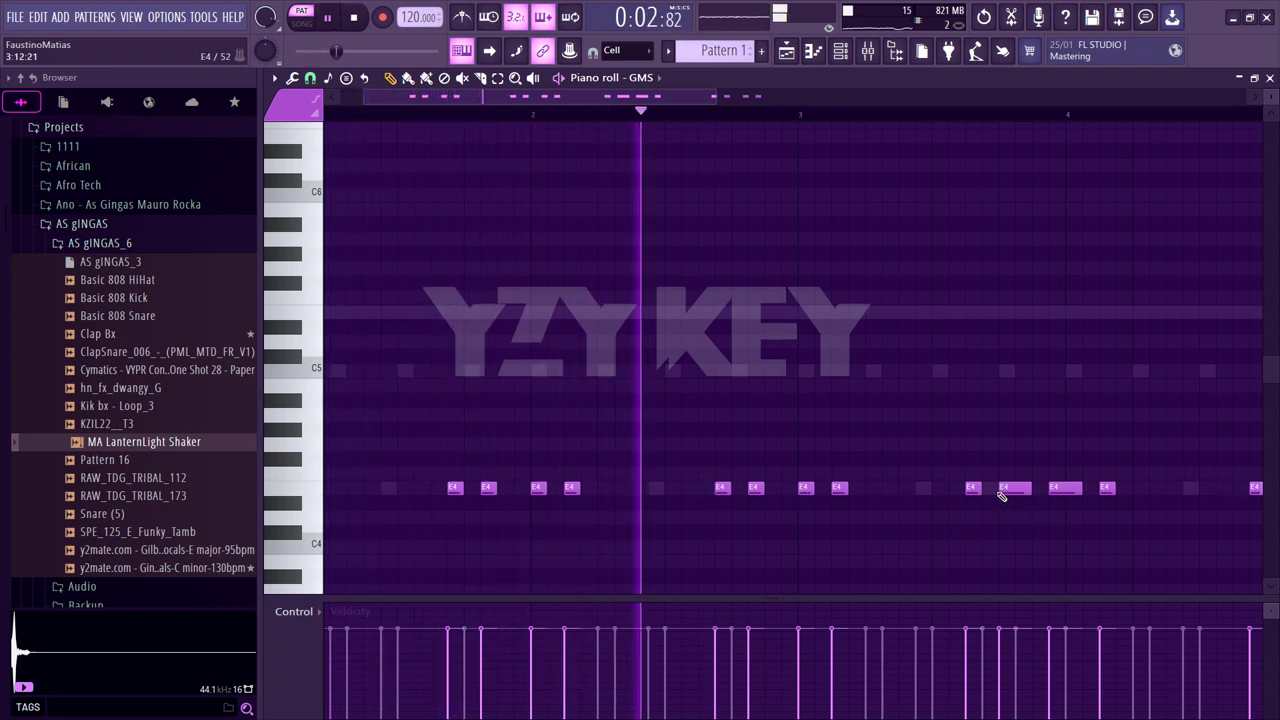
drag(1015, 496, 1006, 491)
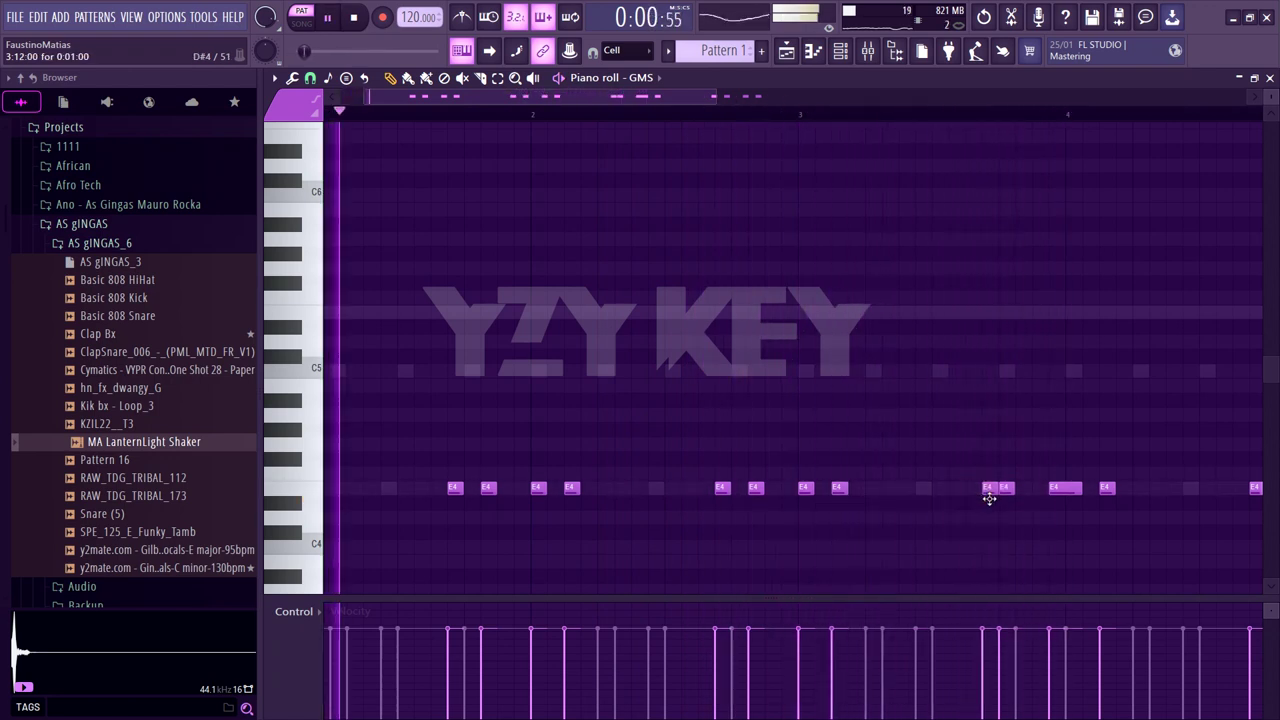
drag(1004, 488, 1063, 488)
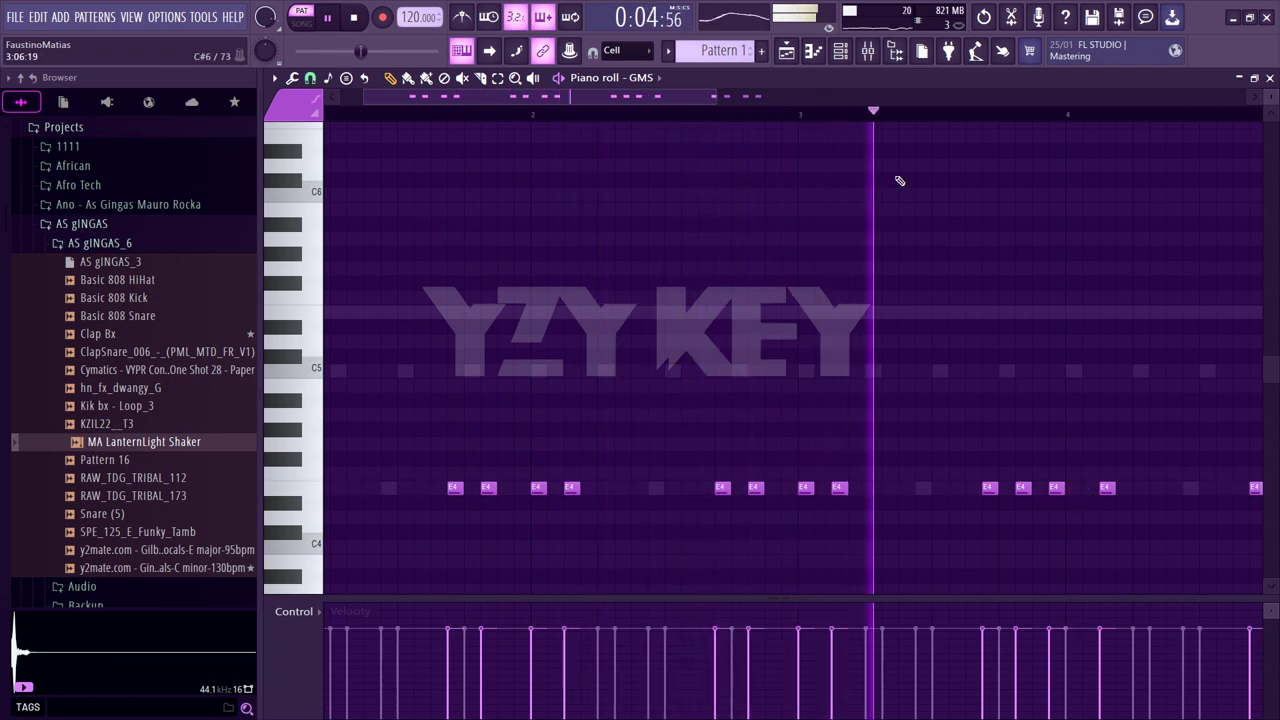
Move the third GMS note of bar 3 to the start of bar 4 and delete the two notes beyond bar 4
scroll(940, 200, down, 2)
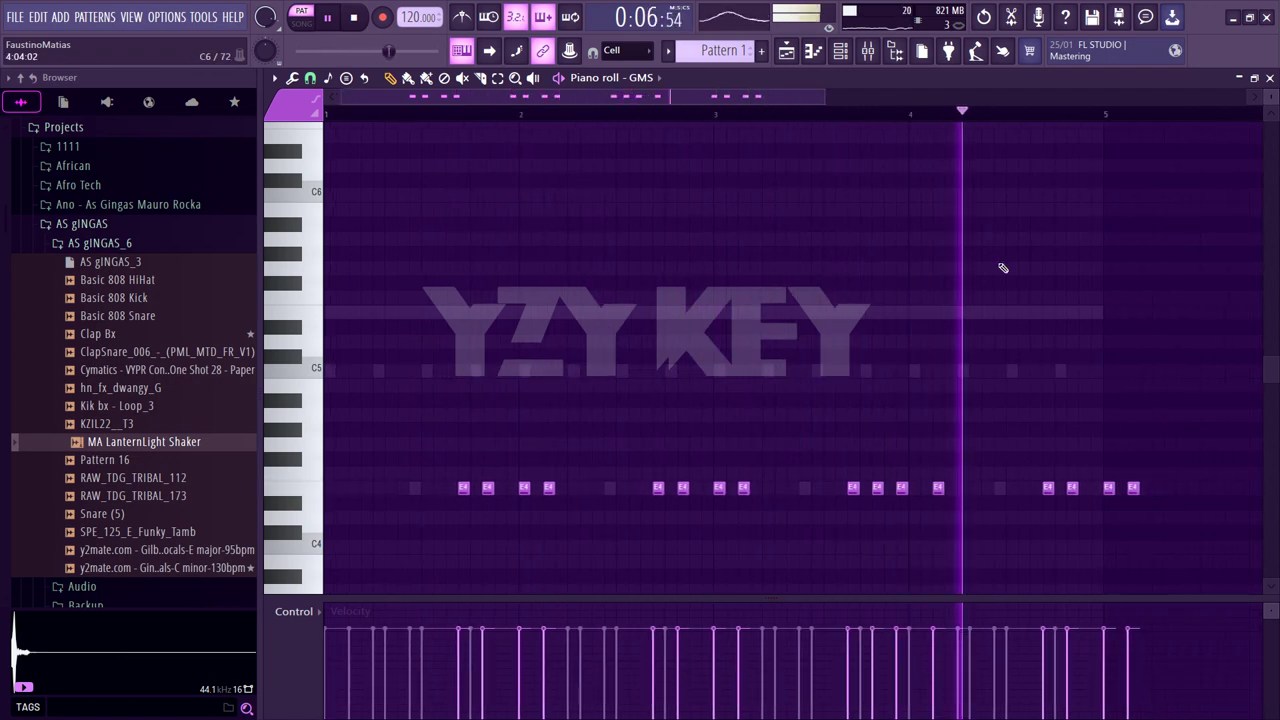
right_click(902, 487)
right_click(1133, 487)
right_click(1109, 487)
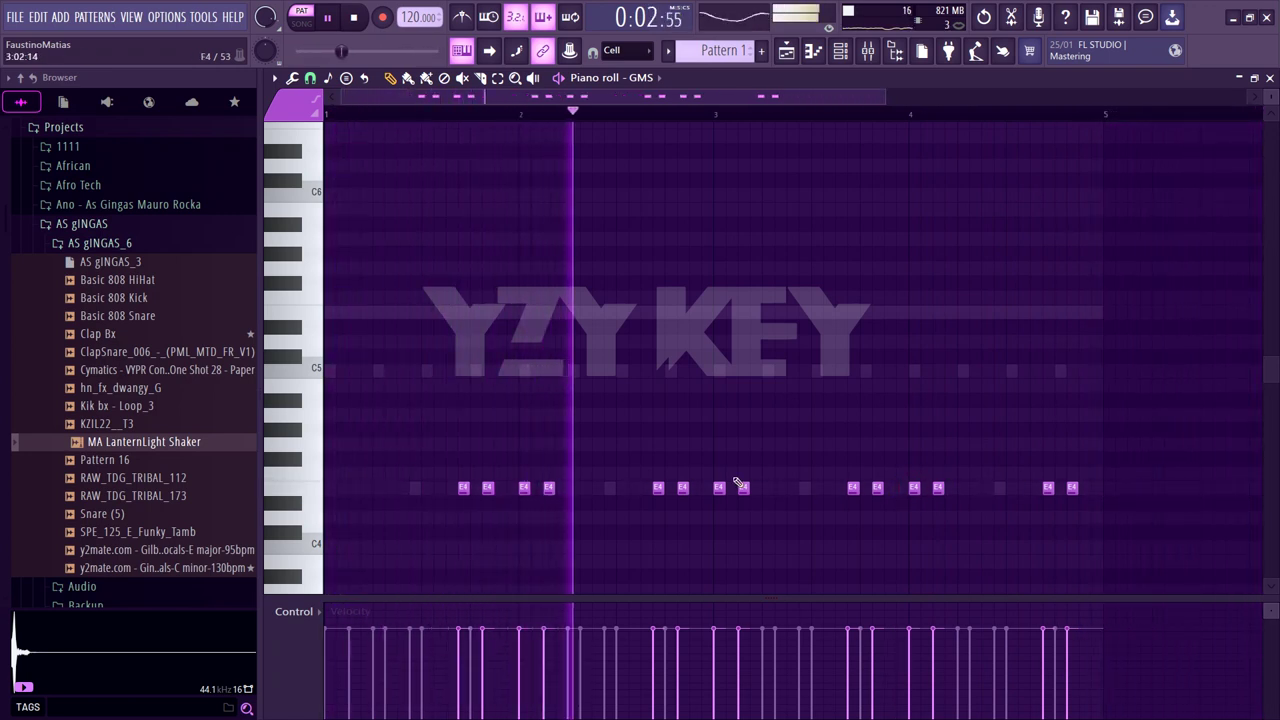
Copy the pair of GMS notes at the start of bar 2 to the start of bar 1 and return to the channel rack
drag(553, 497, 300, 490)
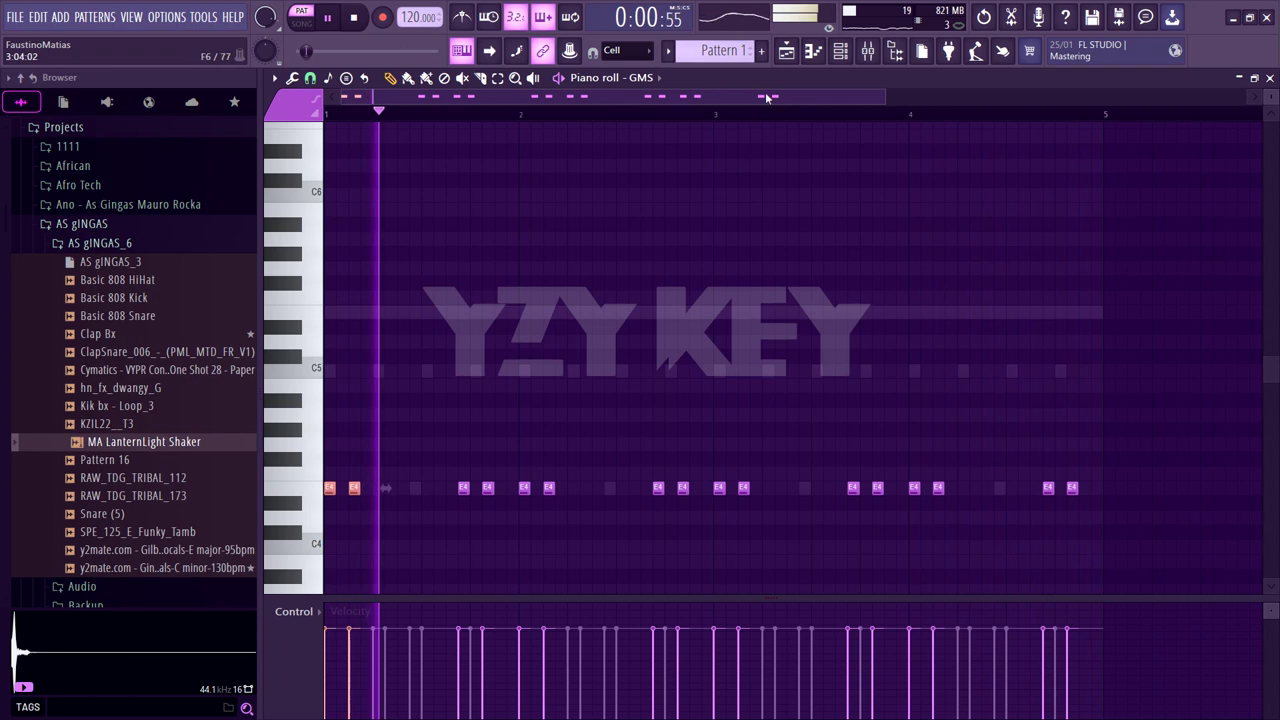
click(840, 51)
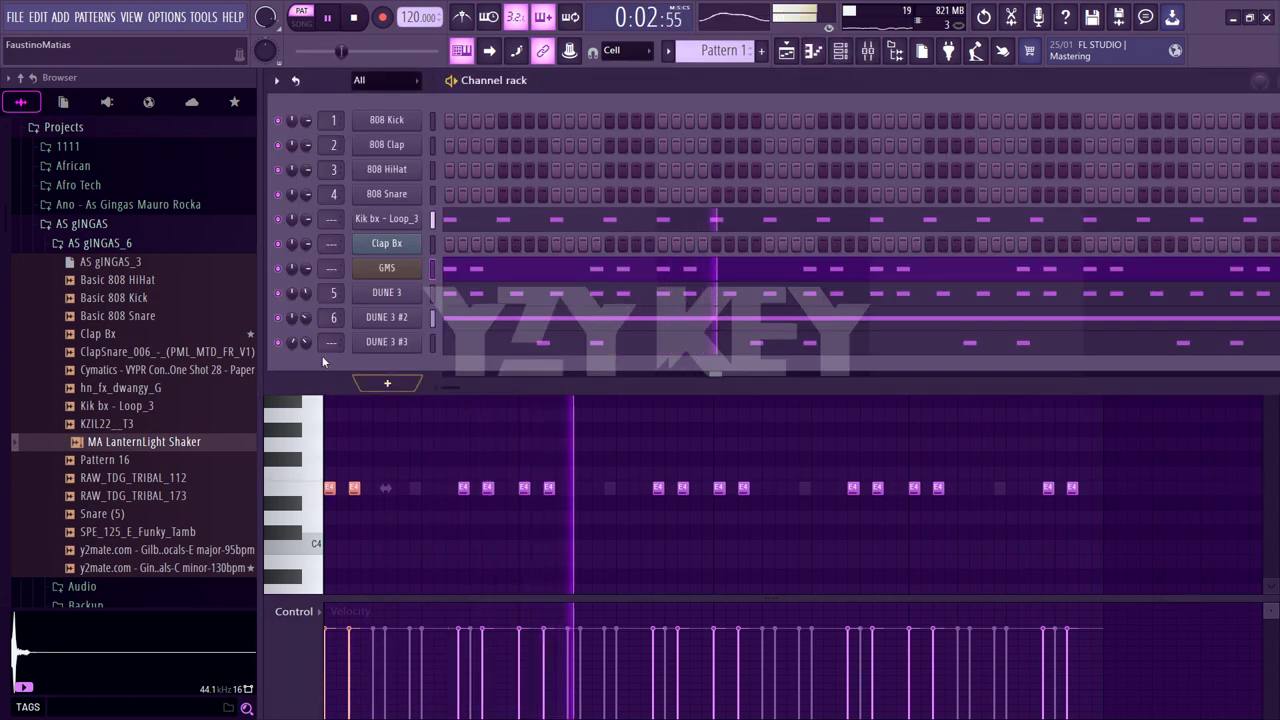
Adjust the channel volume and panning of DUNE 3 #3 to balance it against the other parts
drag(304, 347, 304, 352)
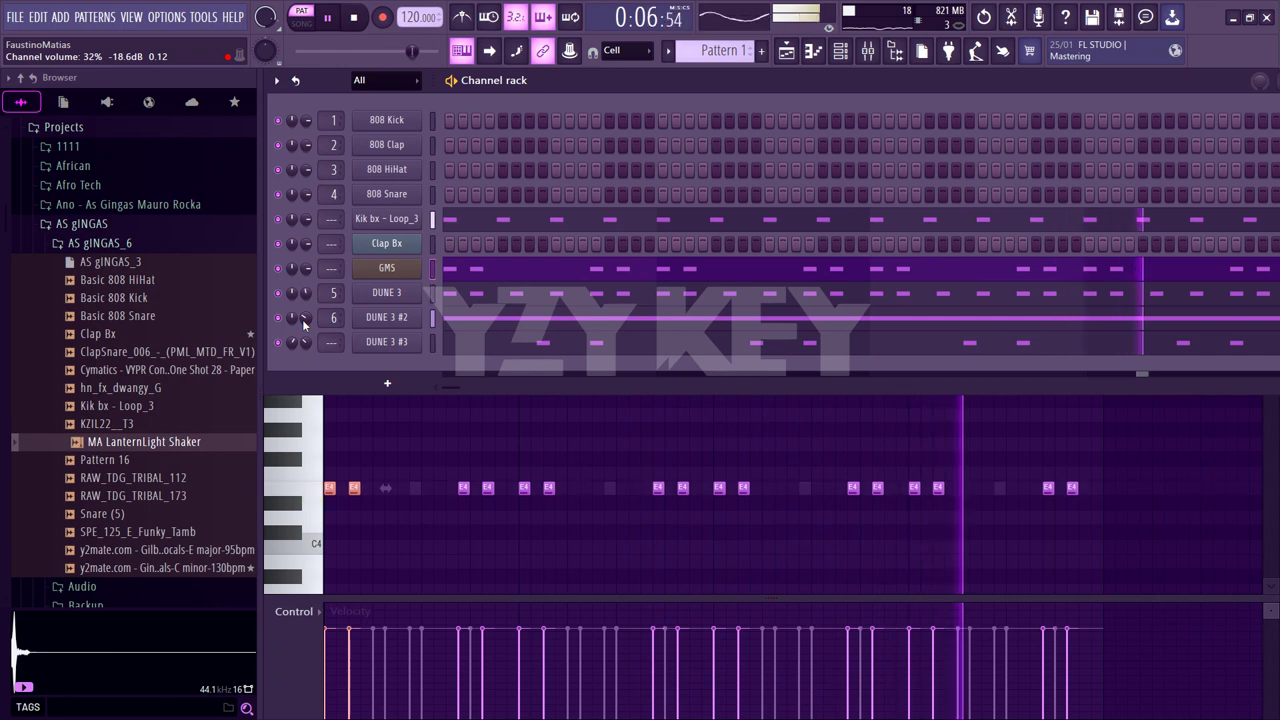
drag(291, 342, 291, 350)
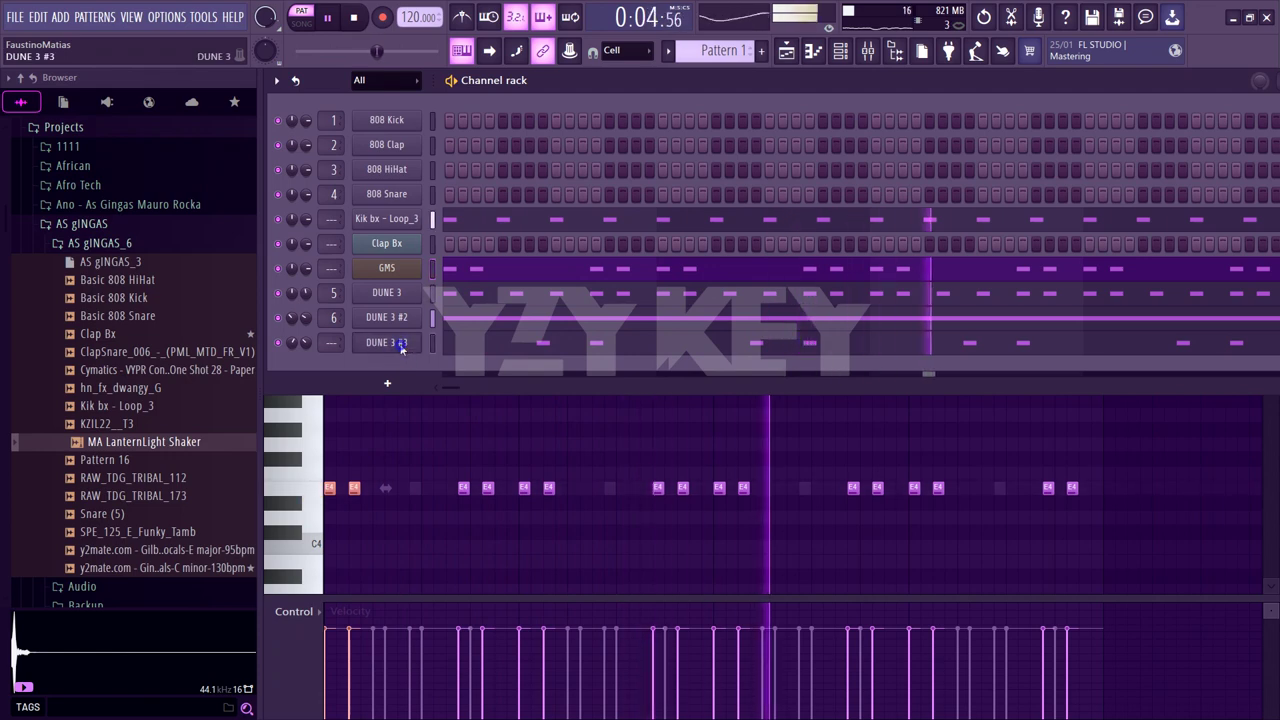
Clone the DUNE 3 #3 channel and load the Plucked soundbank from DUNE 2 Factory in the copy
right_click(403, 348)
click(447, 490)
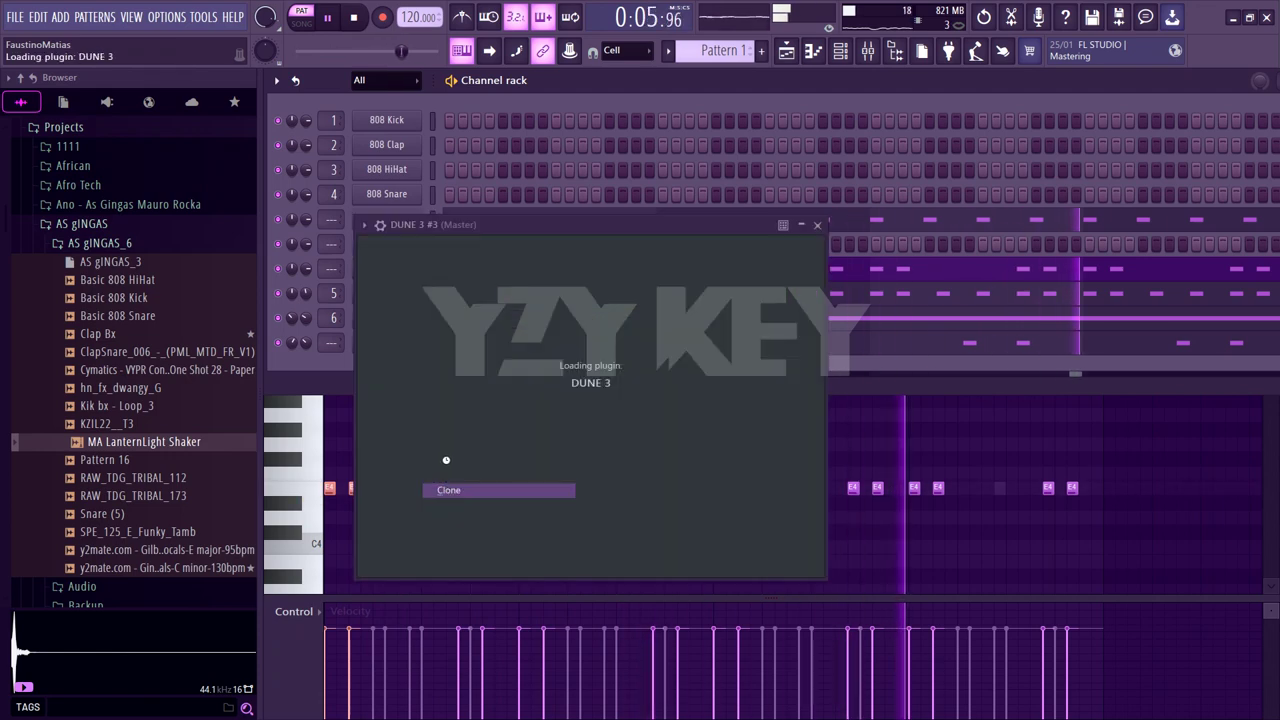
click(631, 282)
click(631, 282)
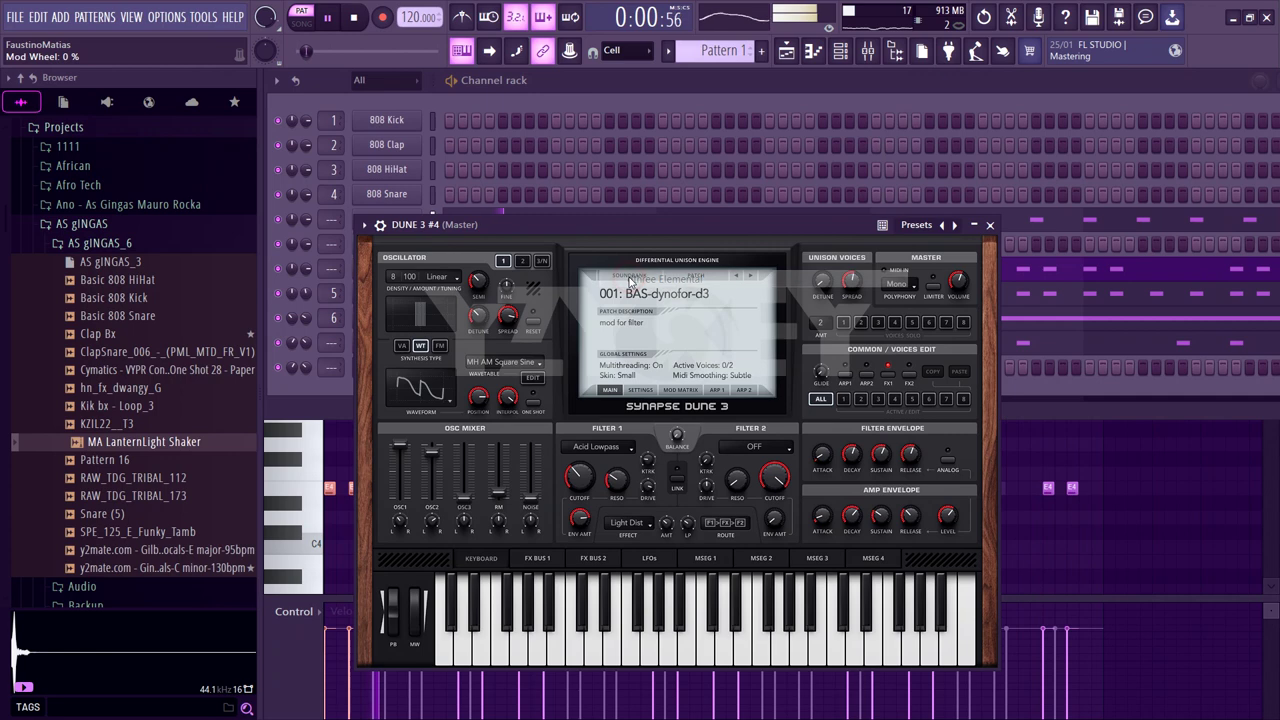
click(631, 282)
mouse_move(769, 303)
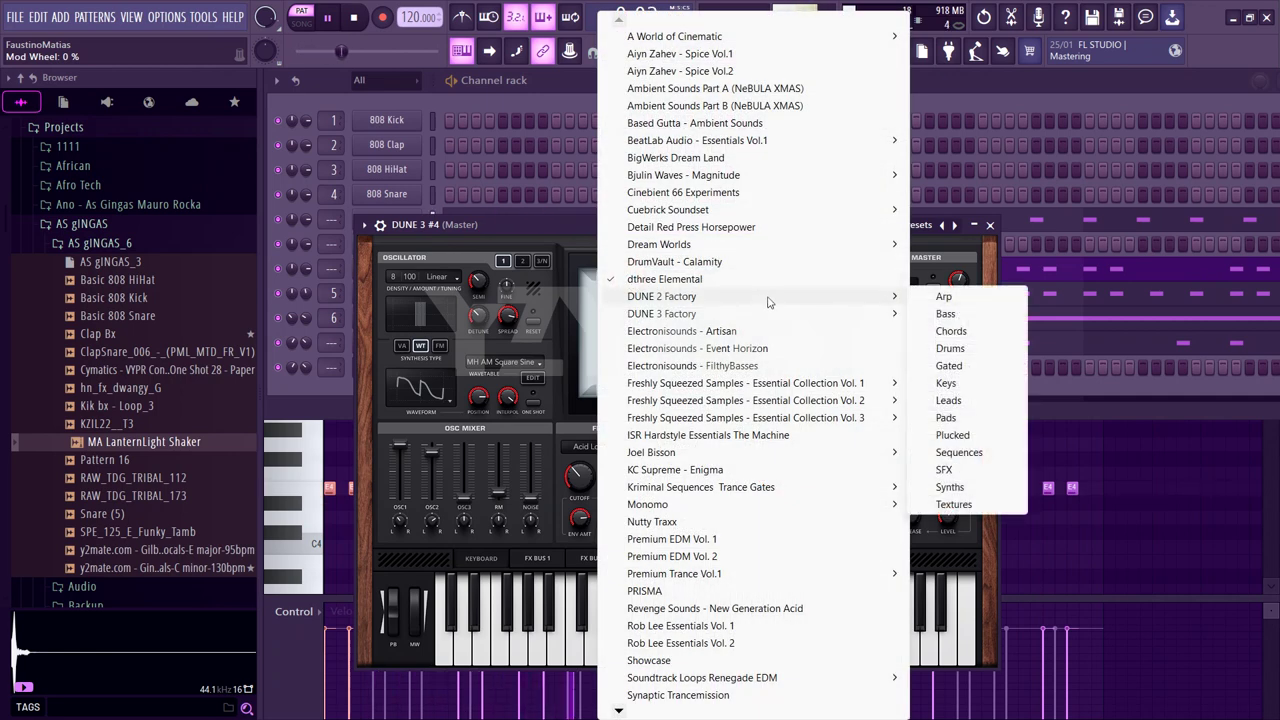
click(945, 440)
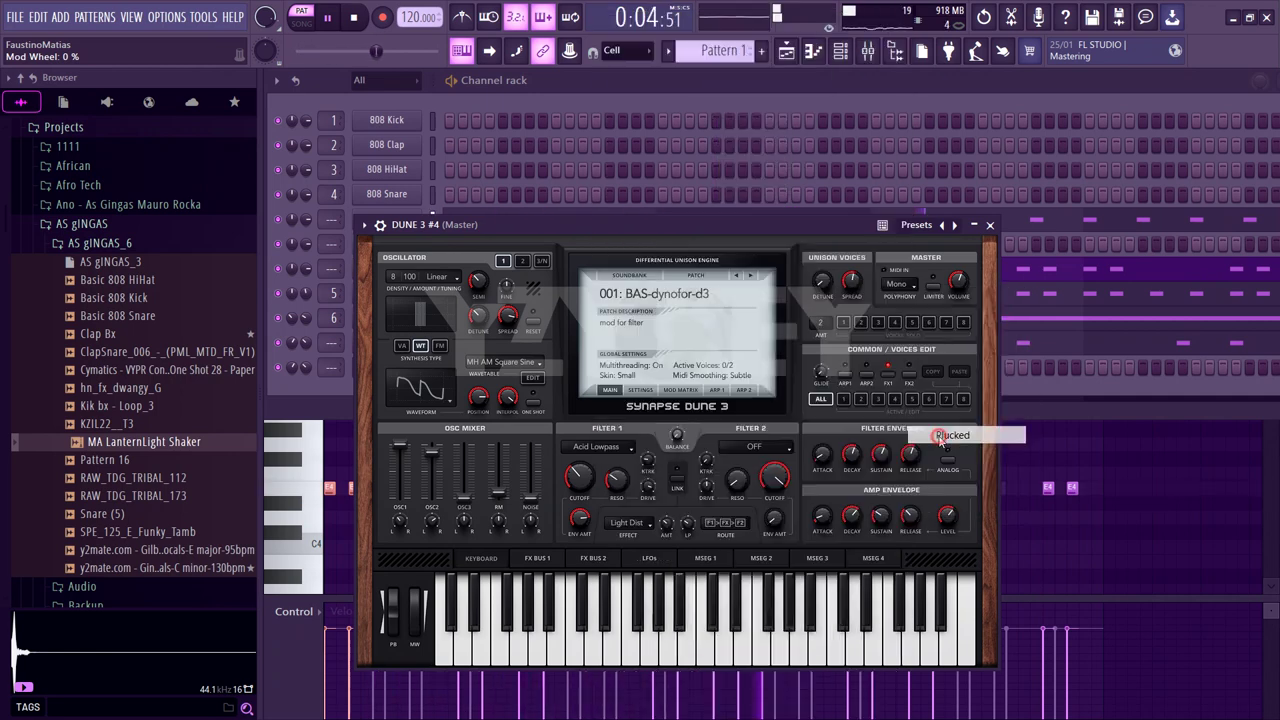
Audition the DUNE 3 #4 pluck patches up to Gangster Bell KS and mute the DUNE 3 #3 channel
click(749, 278)
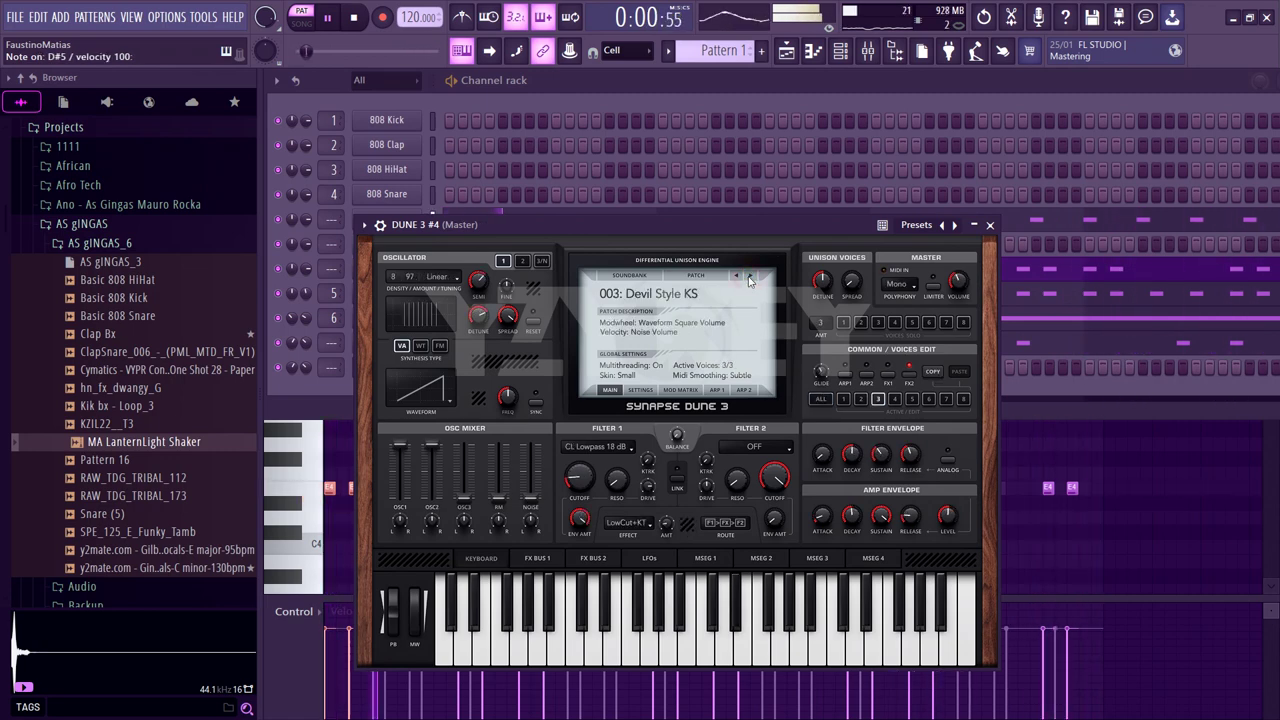
click(749, 278)
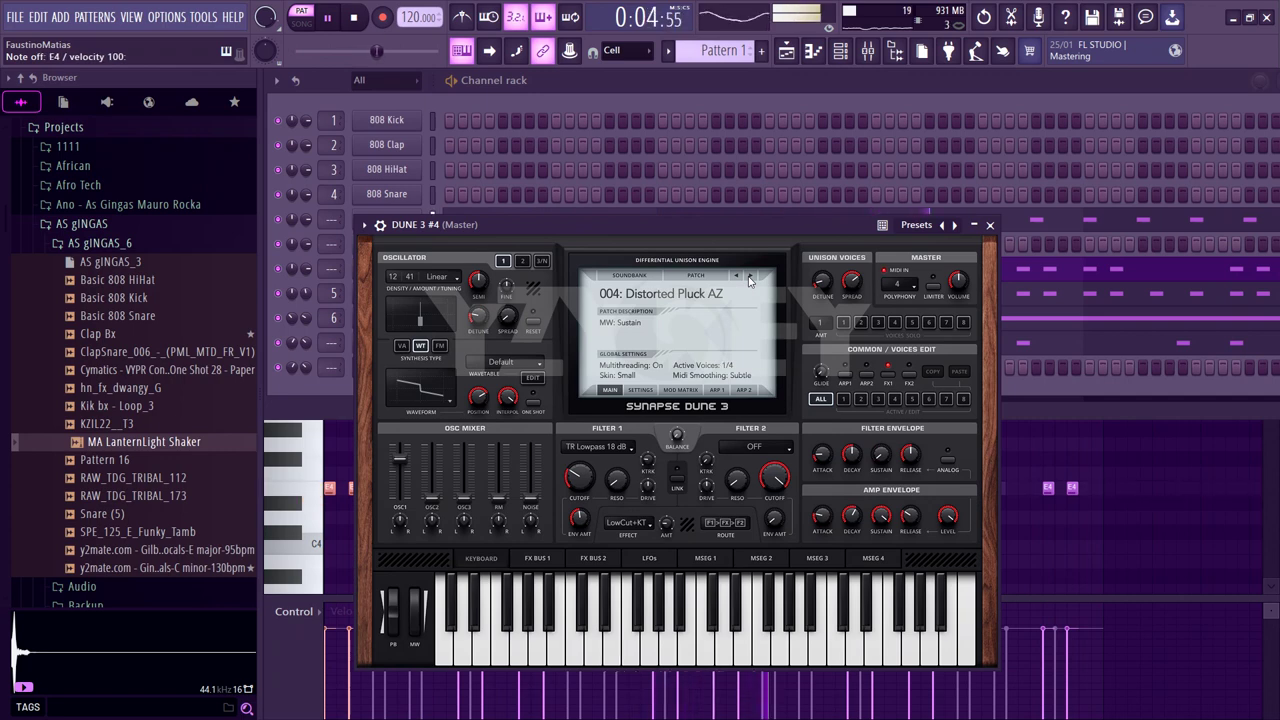
click(749, 278)
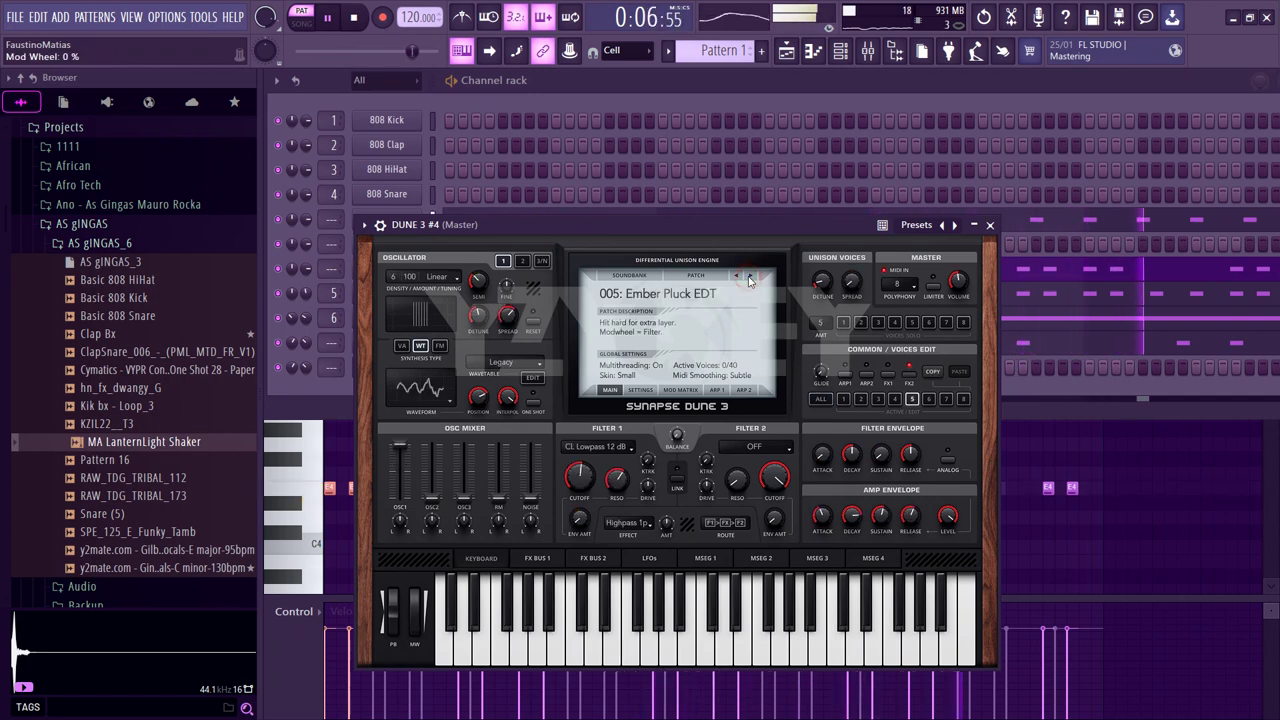
click(749, 278)
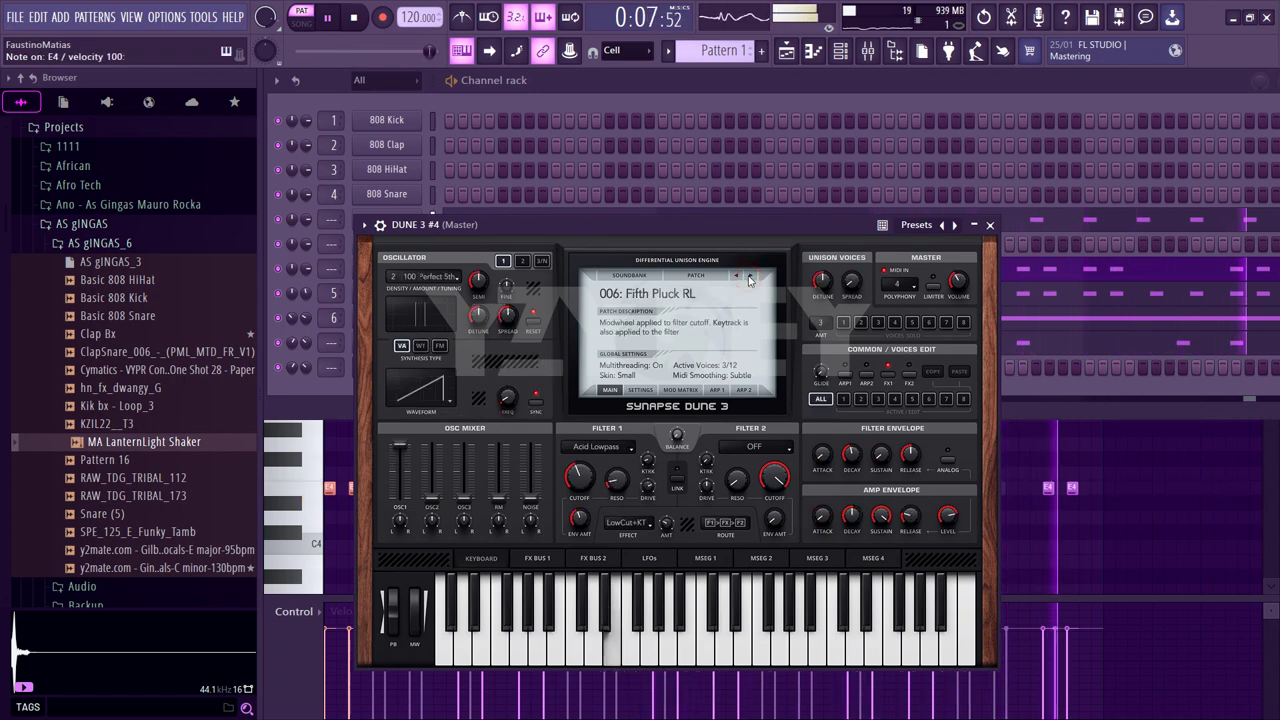
click(281, 351)
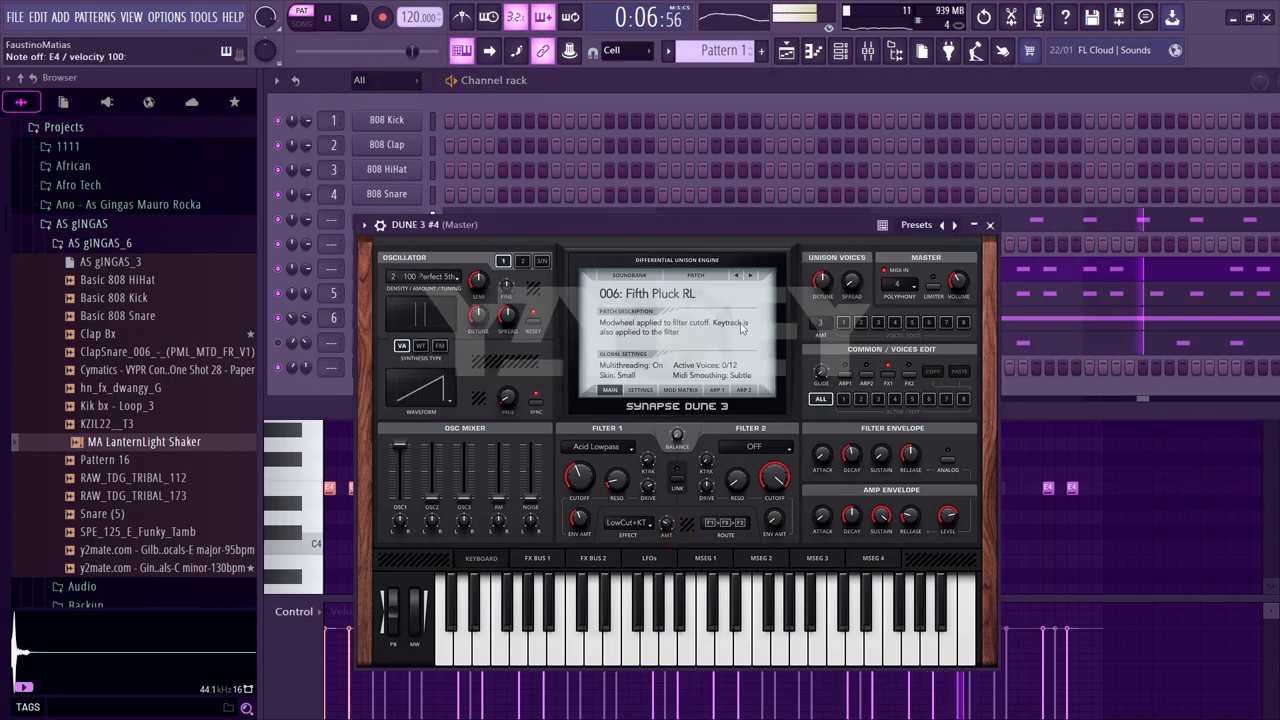
click(752, 277)
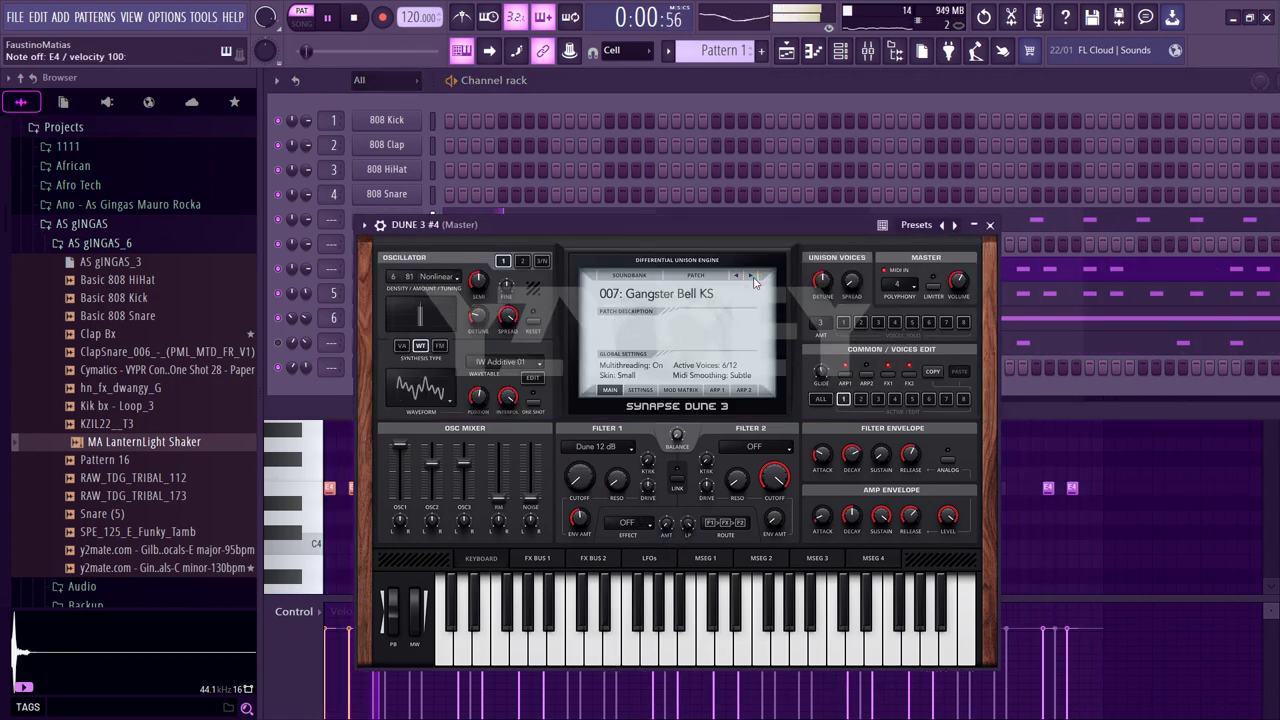
Open the DUNE 3 #4 piano roll and audition the low notes, including E1, E2 and E3, against the running pattern
click(350, 392)
right_click(416, 360)
click(445, 365)
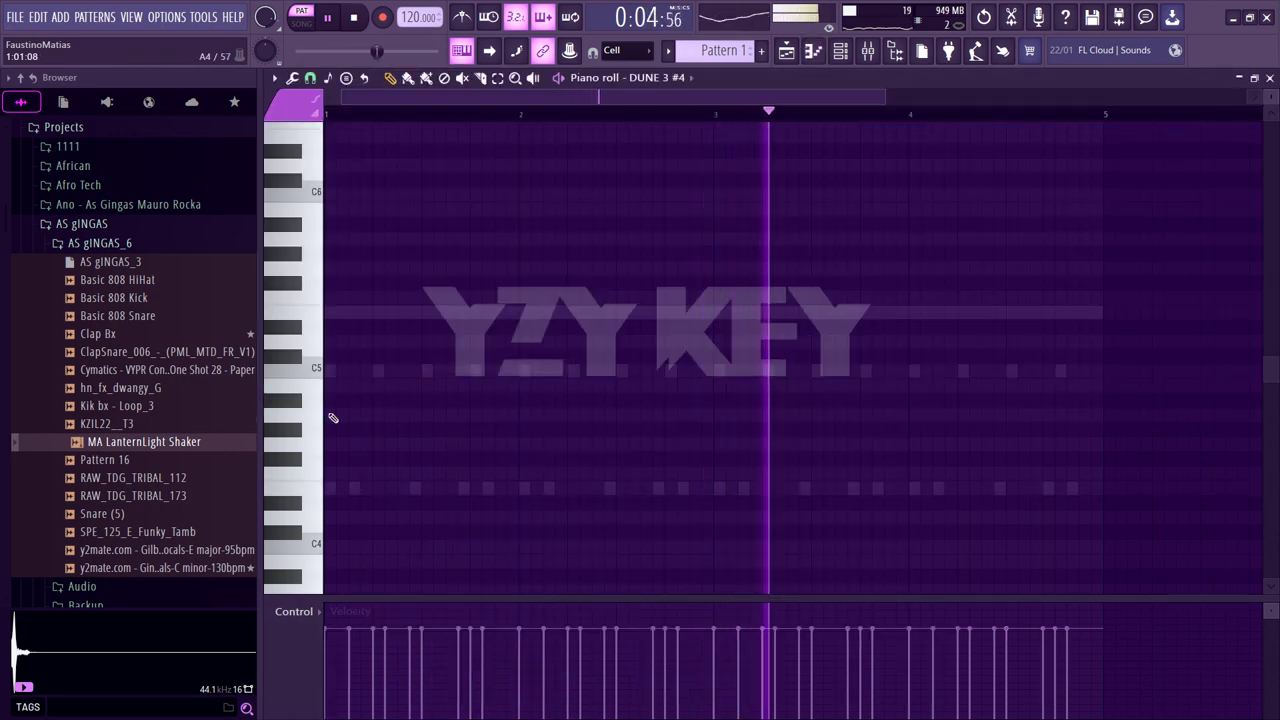
scroll(330, 416, down, 3)
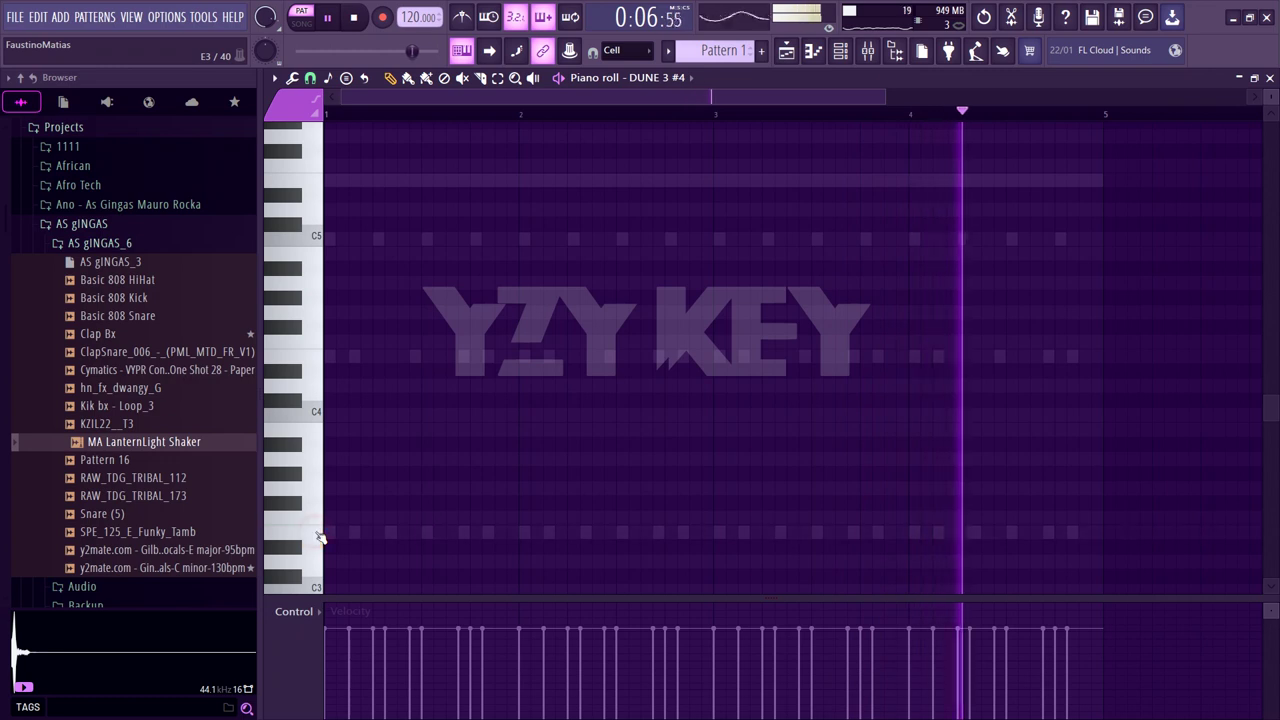
scroll(321, 545, down, 3)
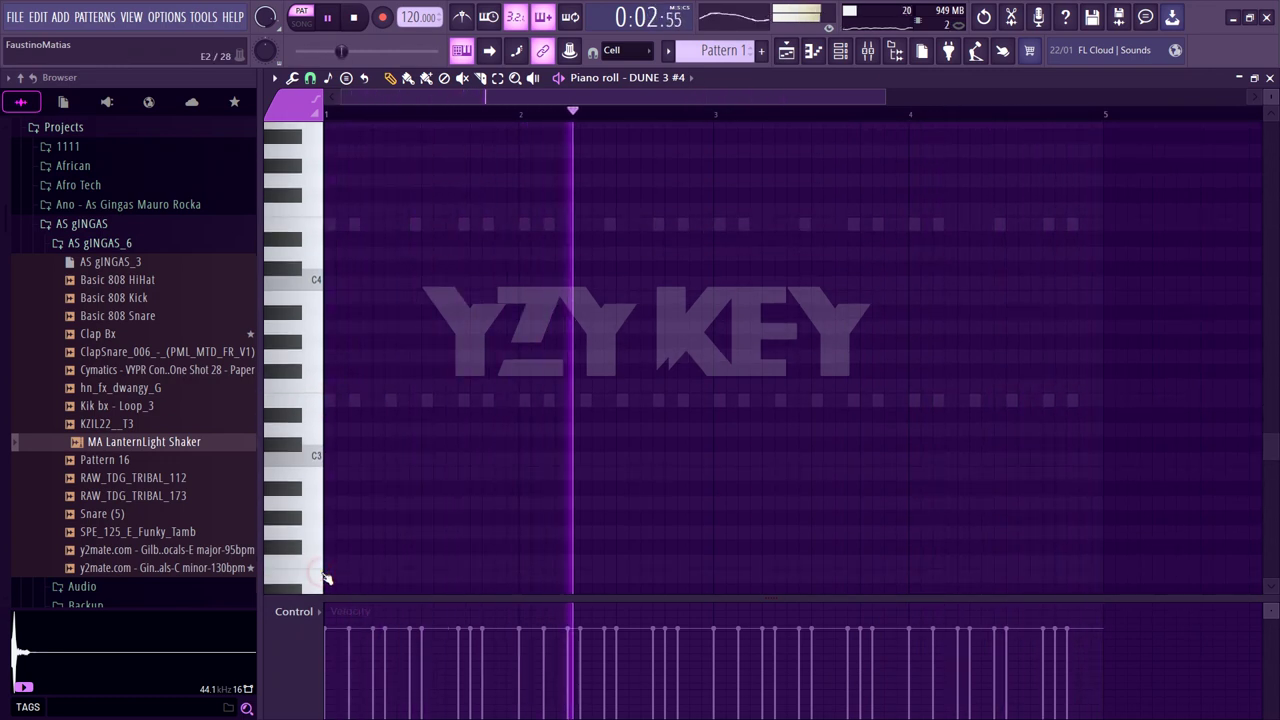
scroll(314, 494, down, 2)
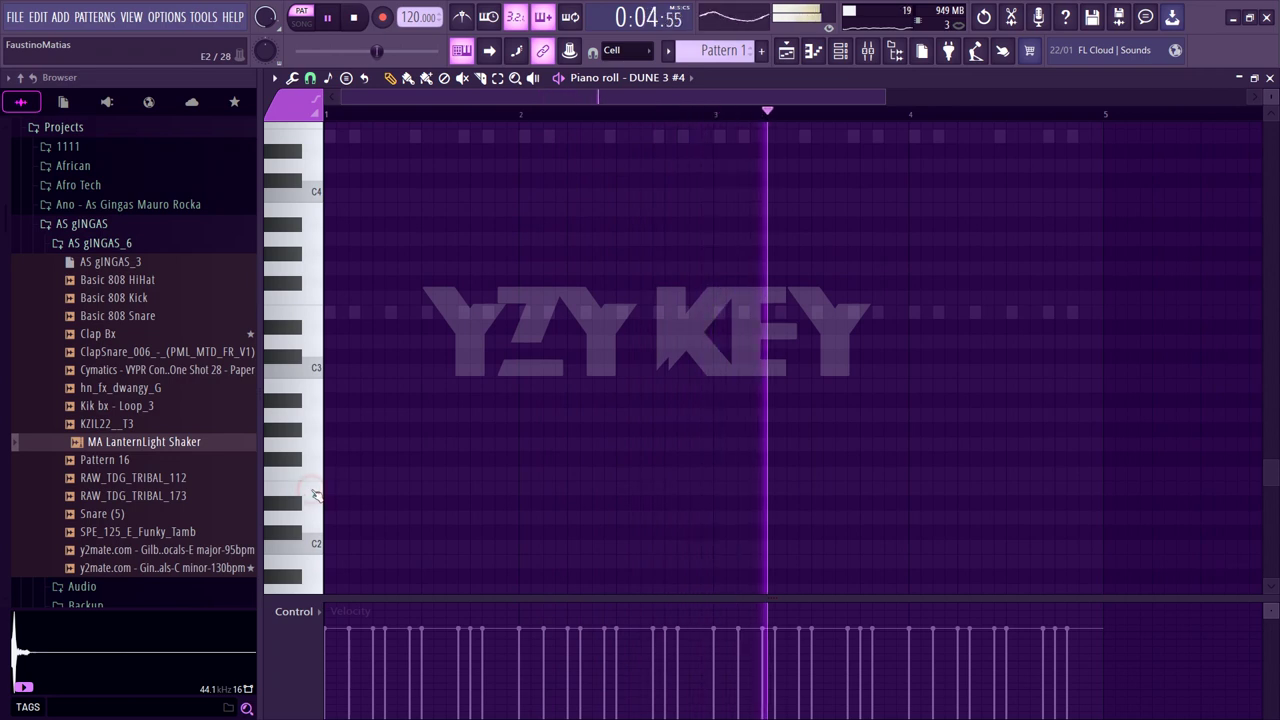
click(314, 494)
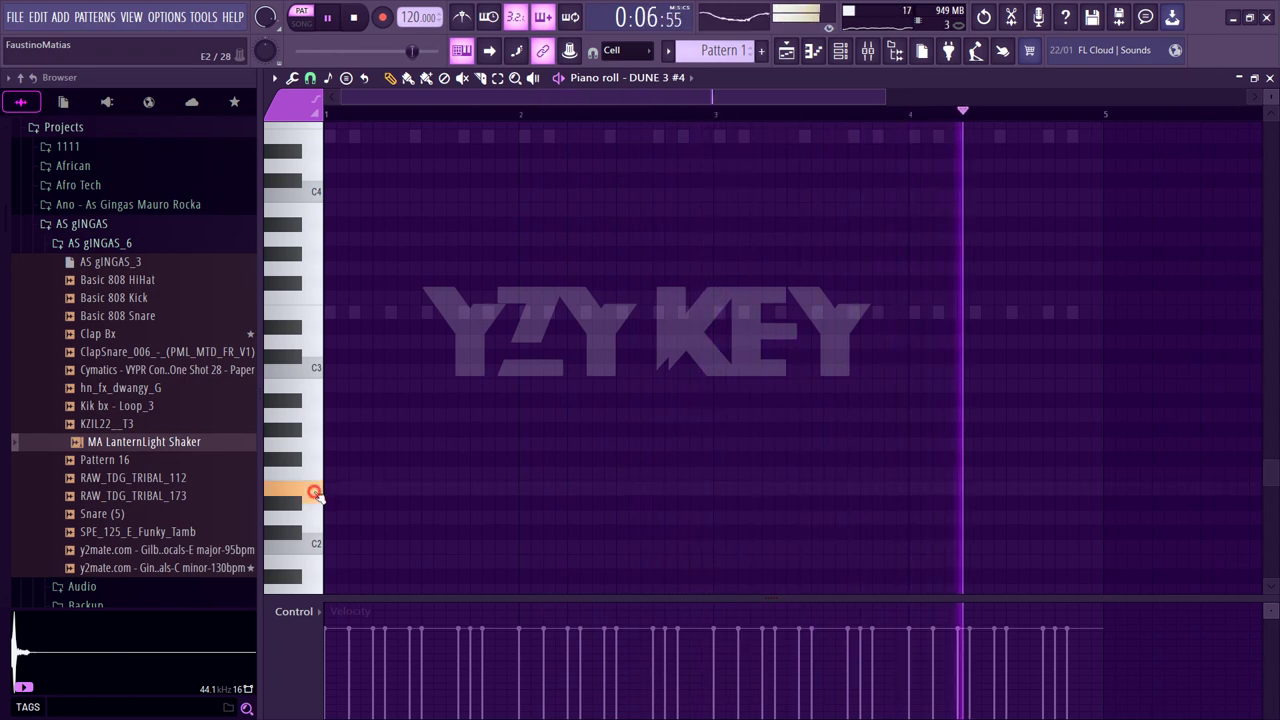
scroll(312, 510, down, 2)
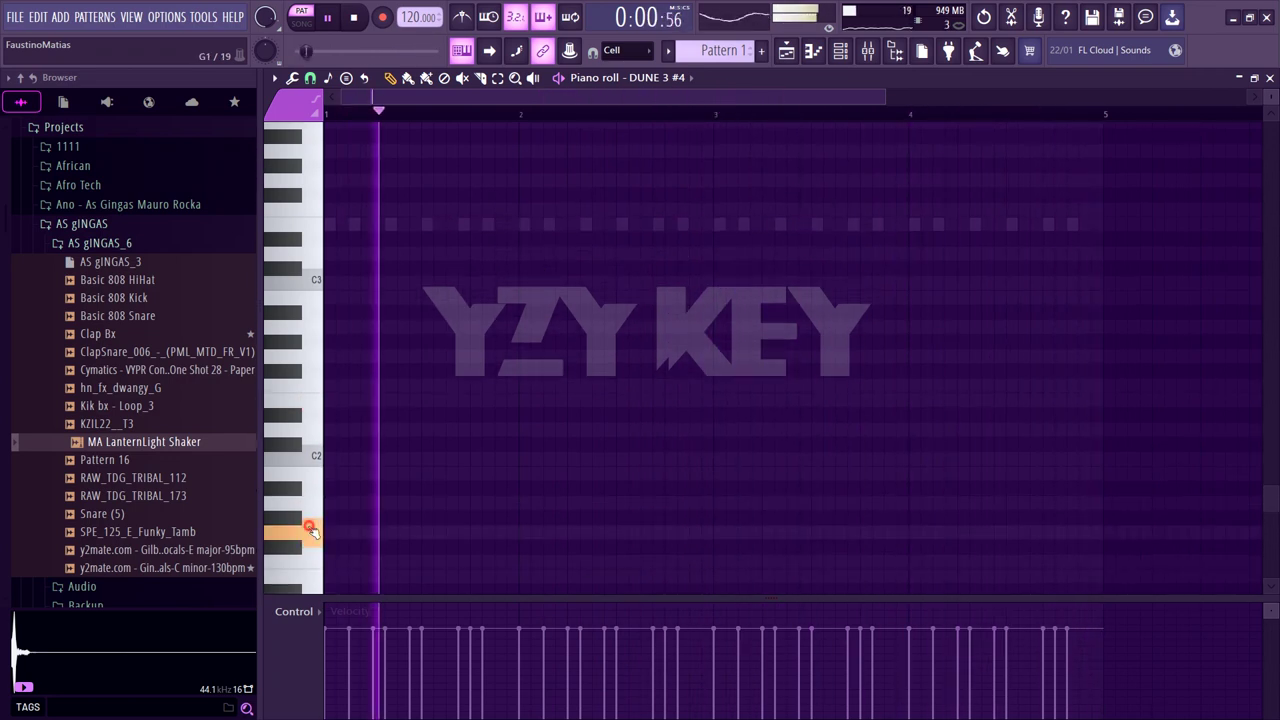
click(314, 580)
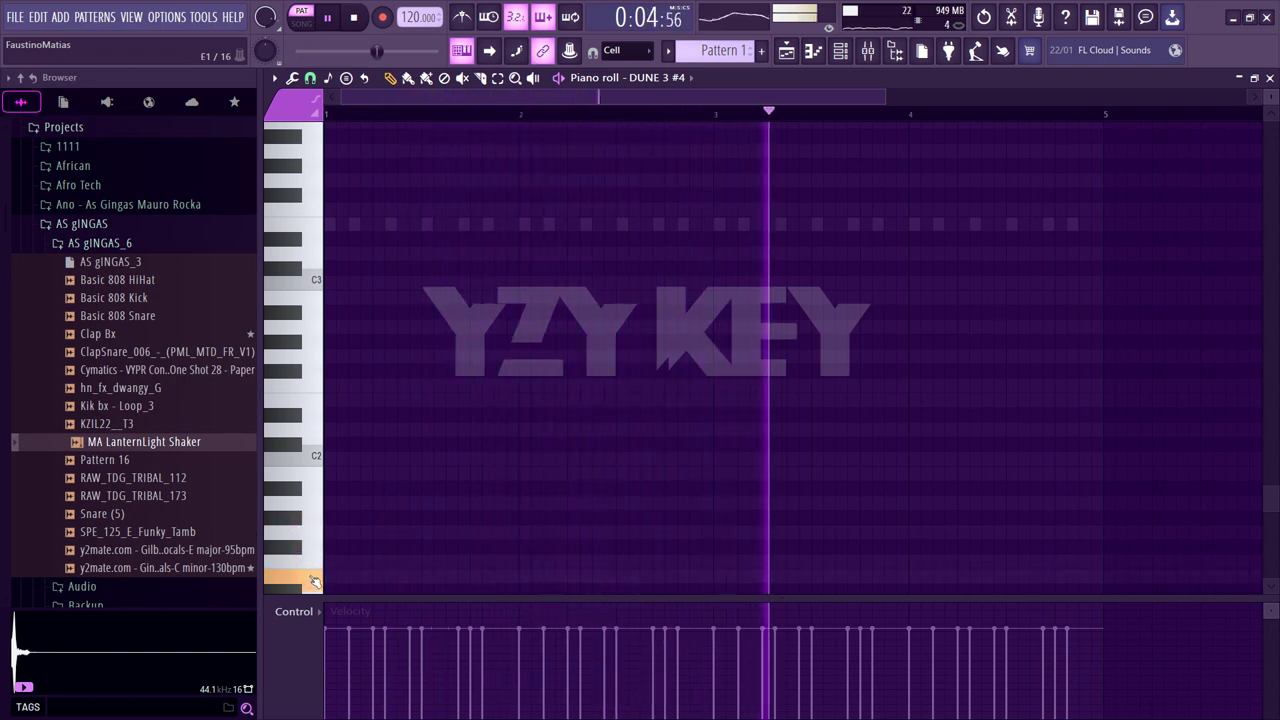
click(305, 404)
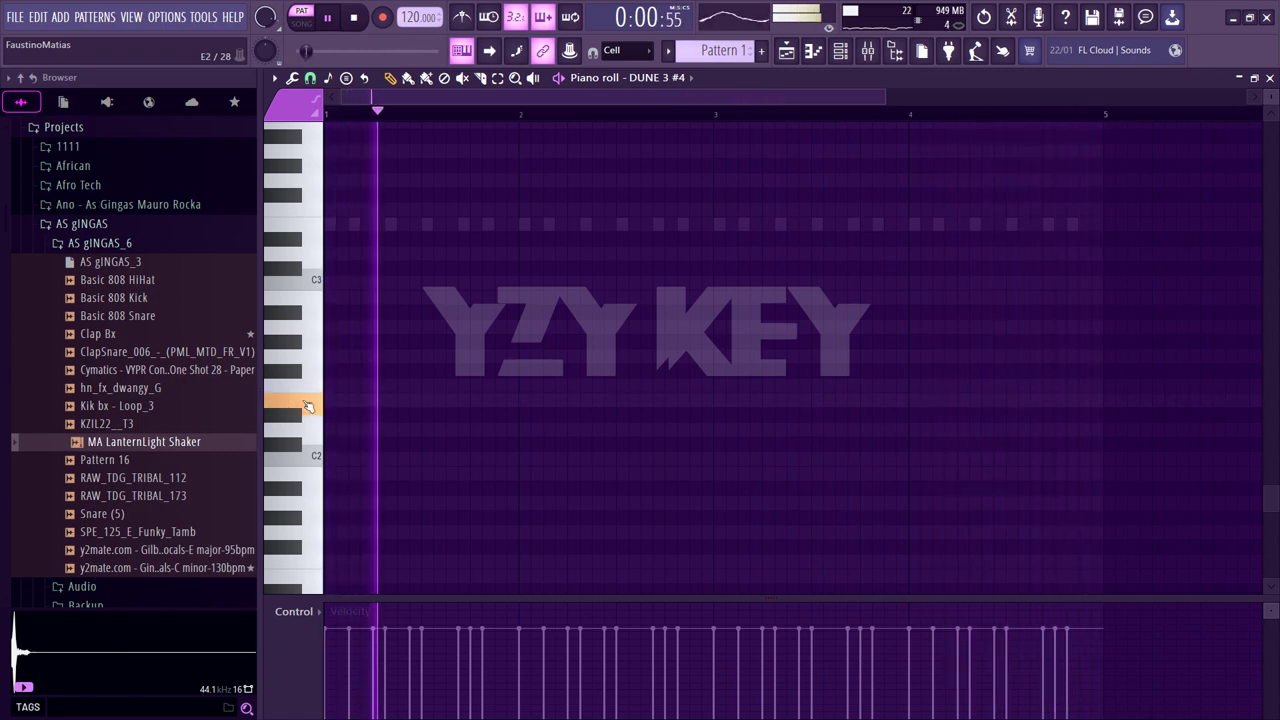
click(310, 232)
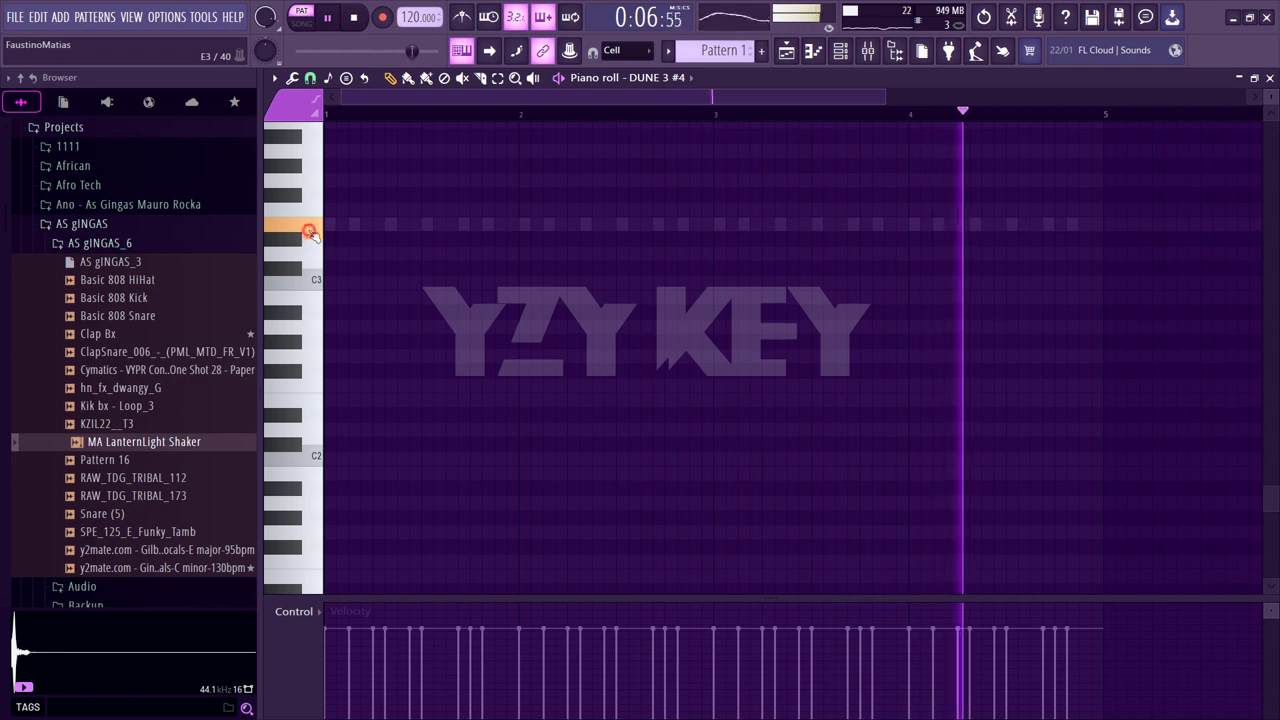
Return to DUNE 3 #4, audition further pluck patches, select 014: Progressive Pluk RL and close the synth
click(836, 54)
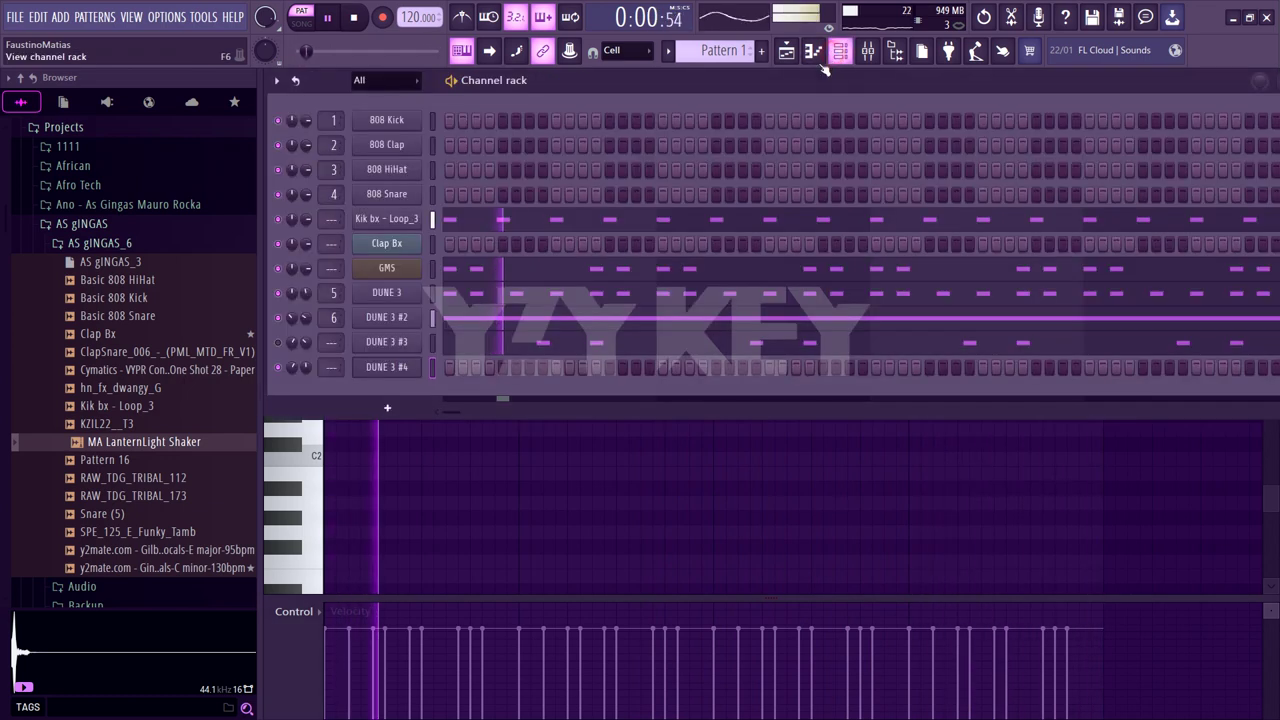
click(405, 367)
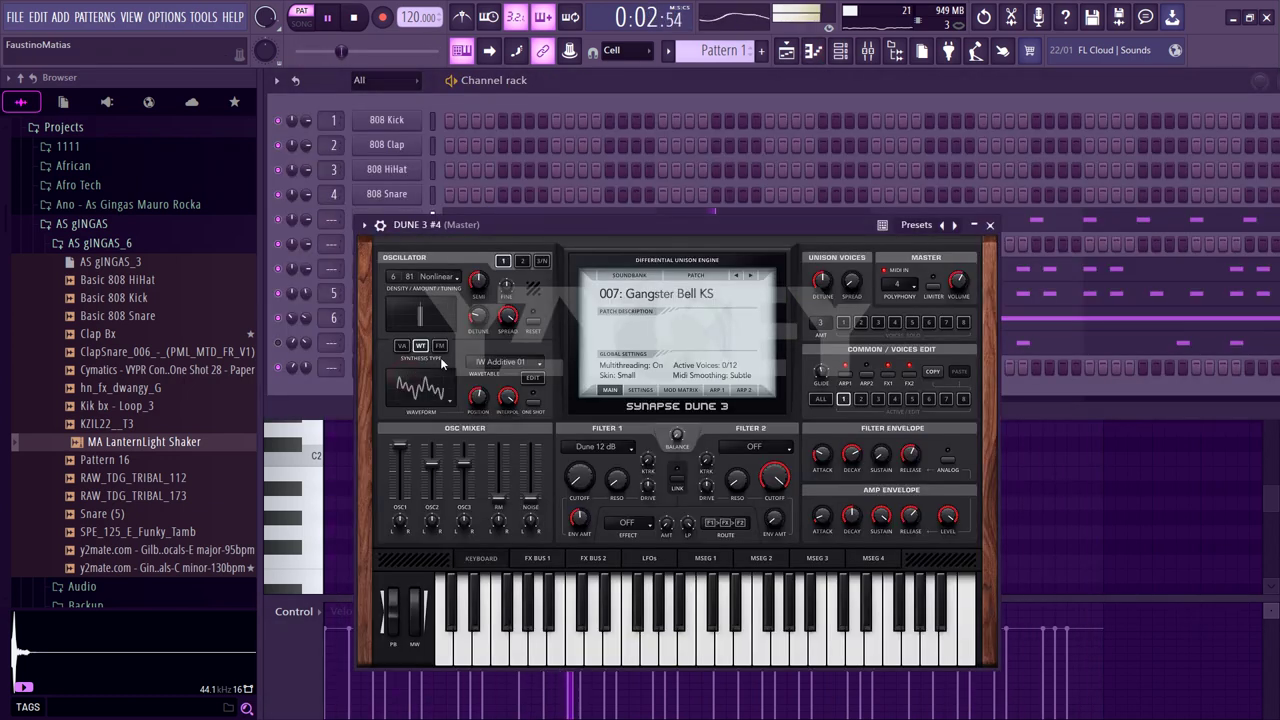
click(749, 277)
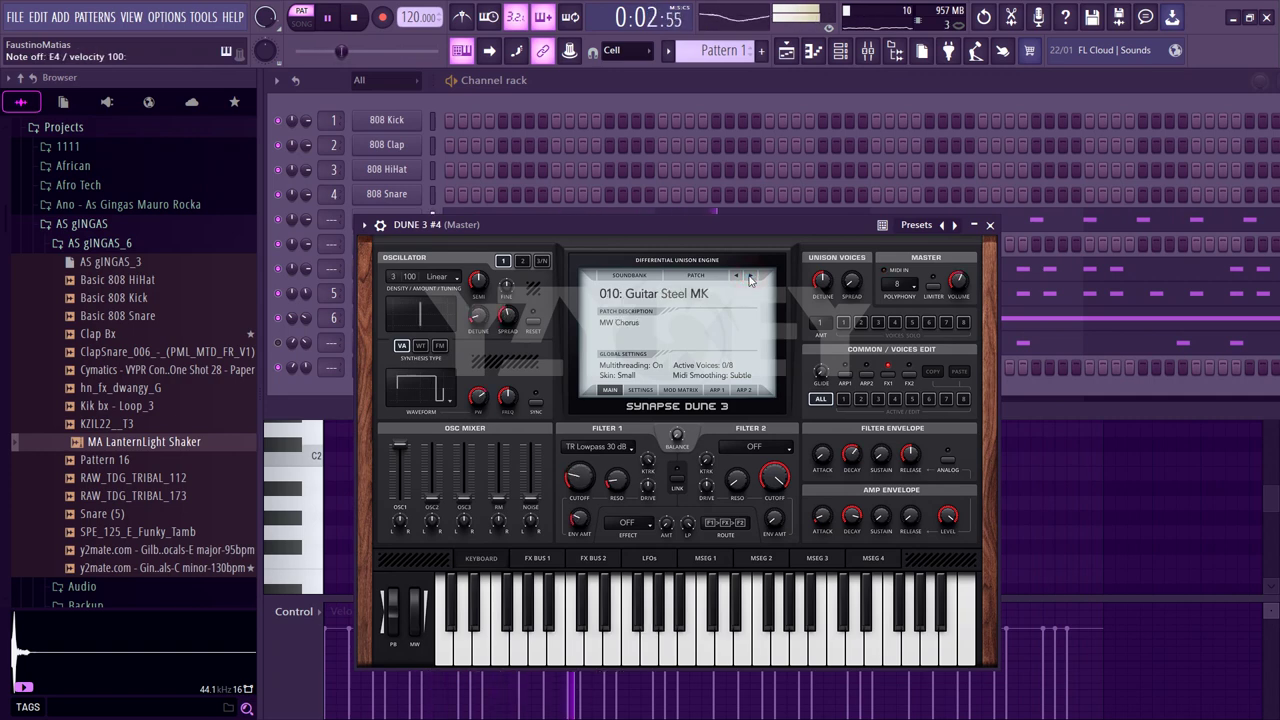
click(750, 278)
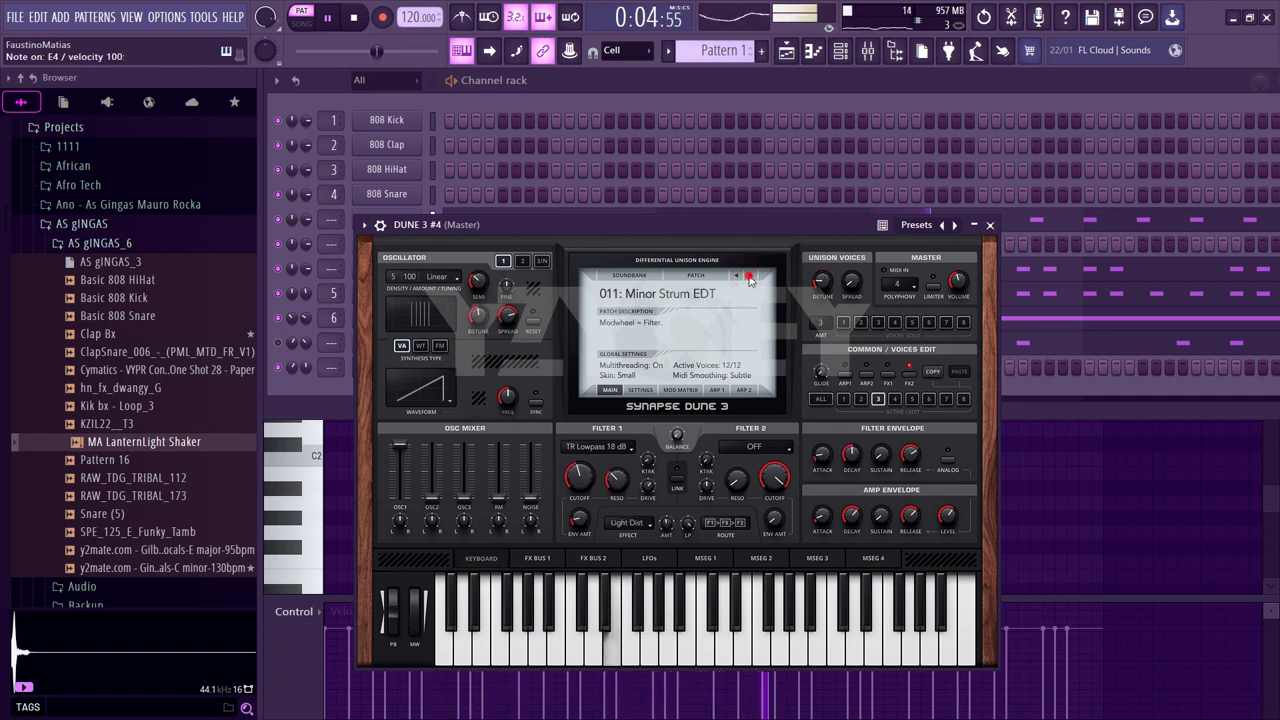
click(750, 278)
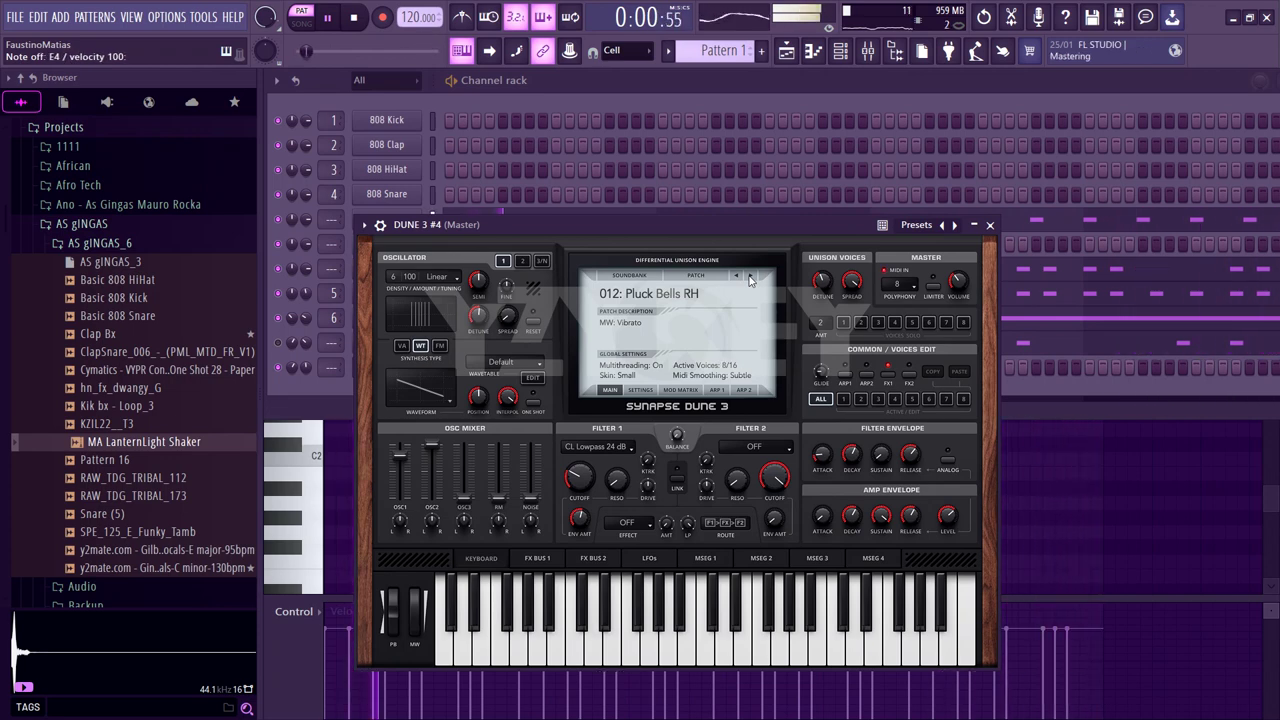
click(750, 278)
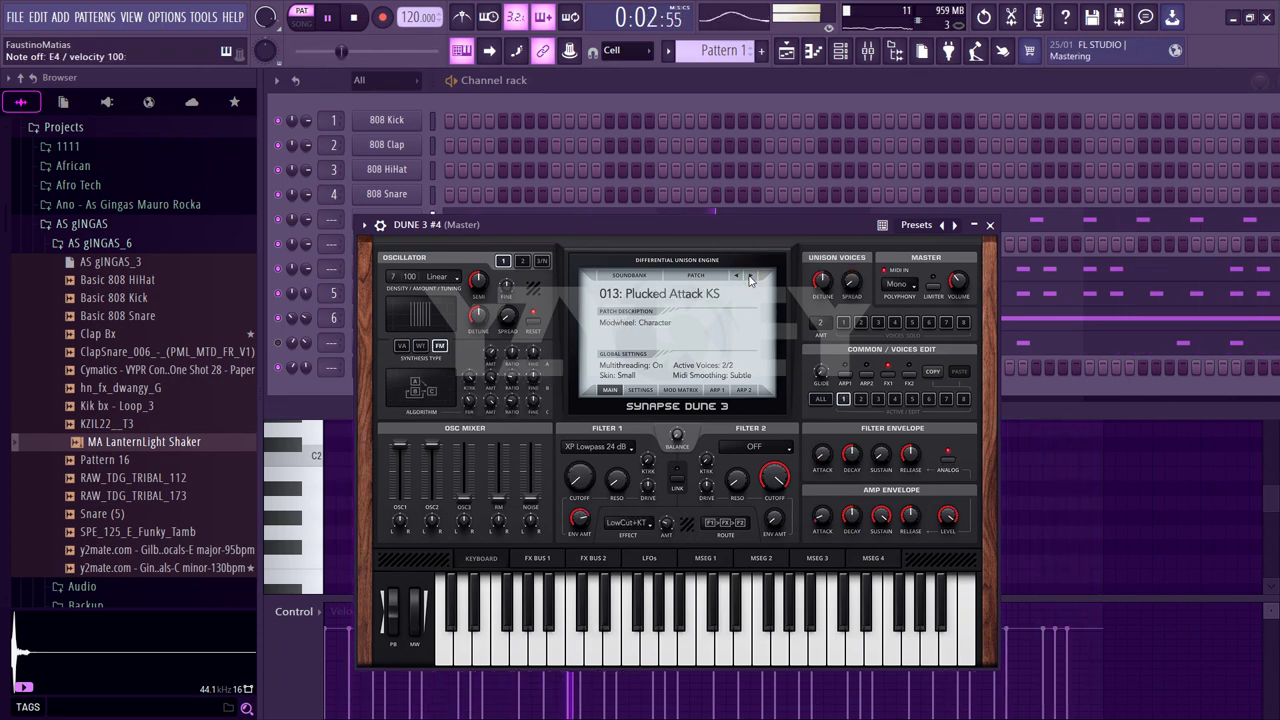
click(750, 278)
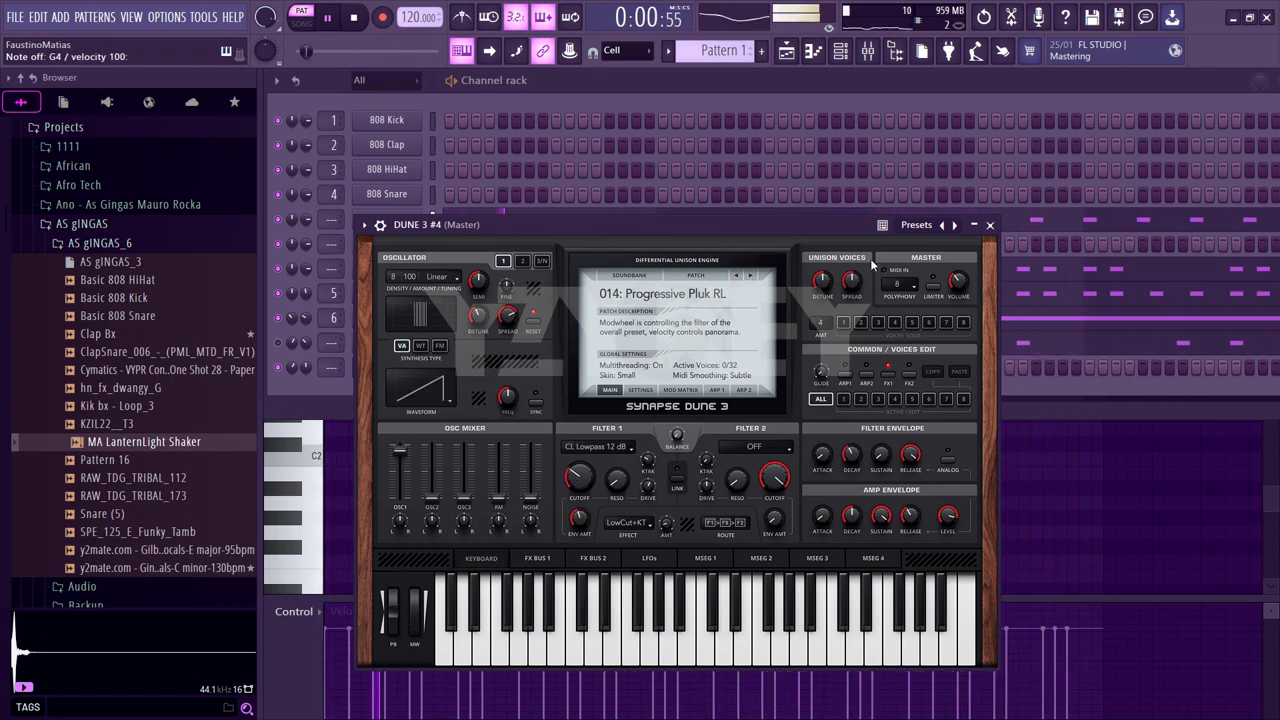
click(990, 226)
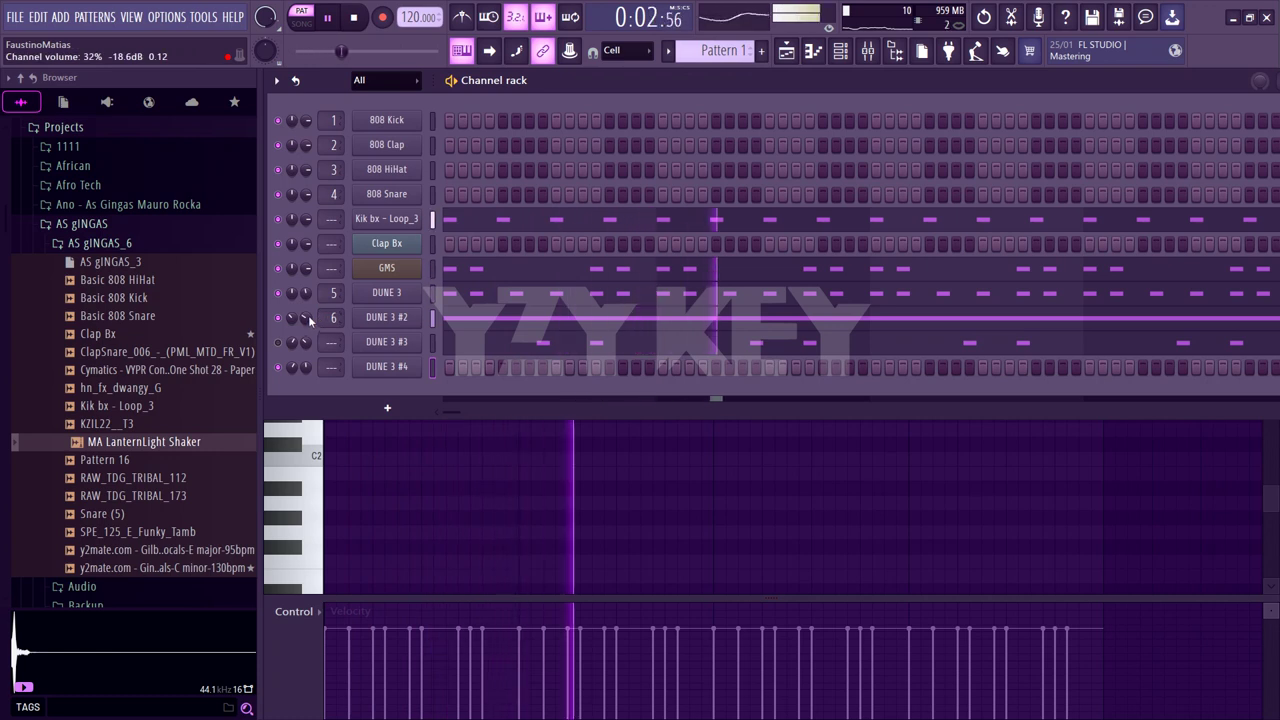
Cut the GMS and DUNE 3 notes from Pattern 1 and paste them into a new Pattern 2
click(668, 50)
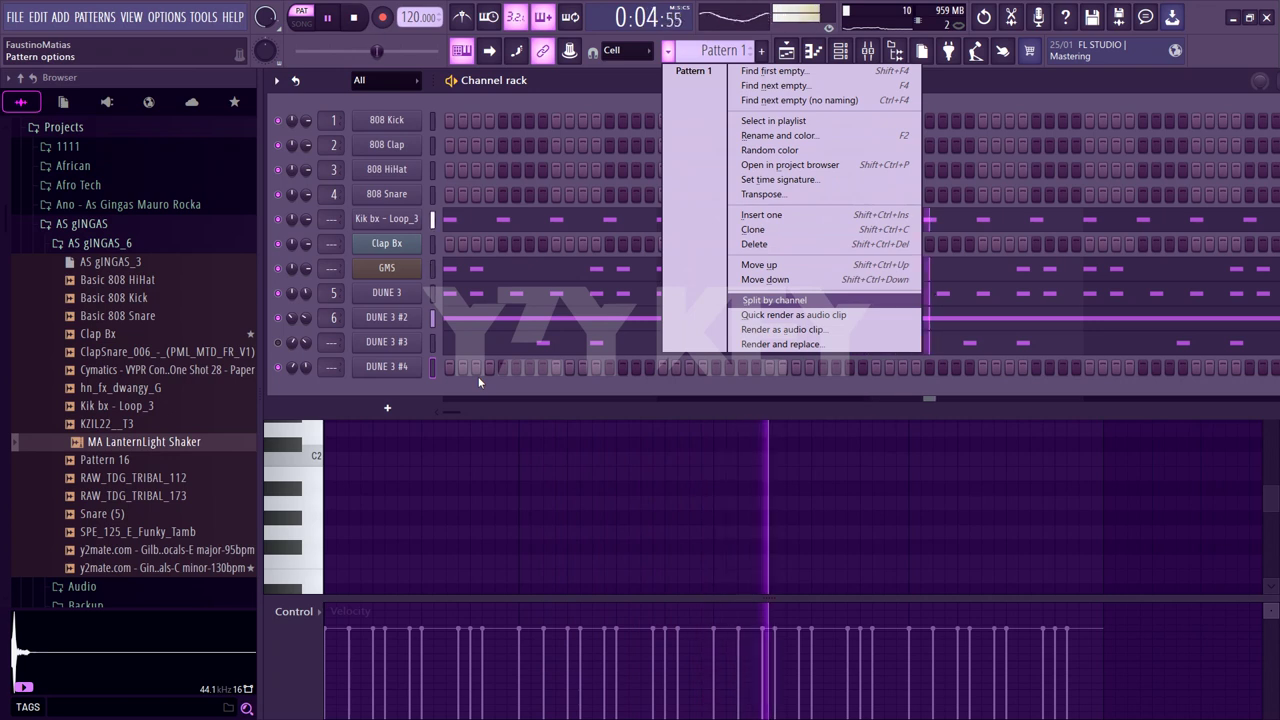
click(415, 387)
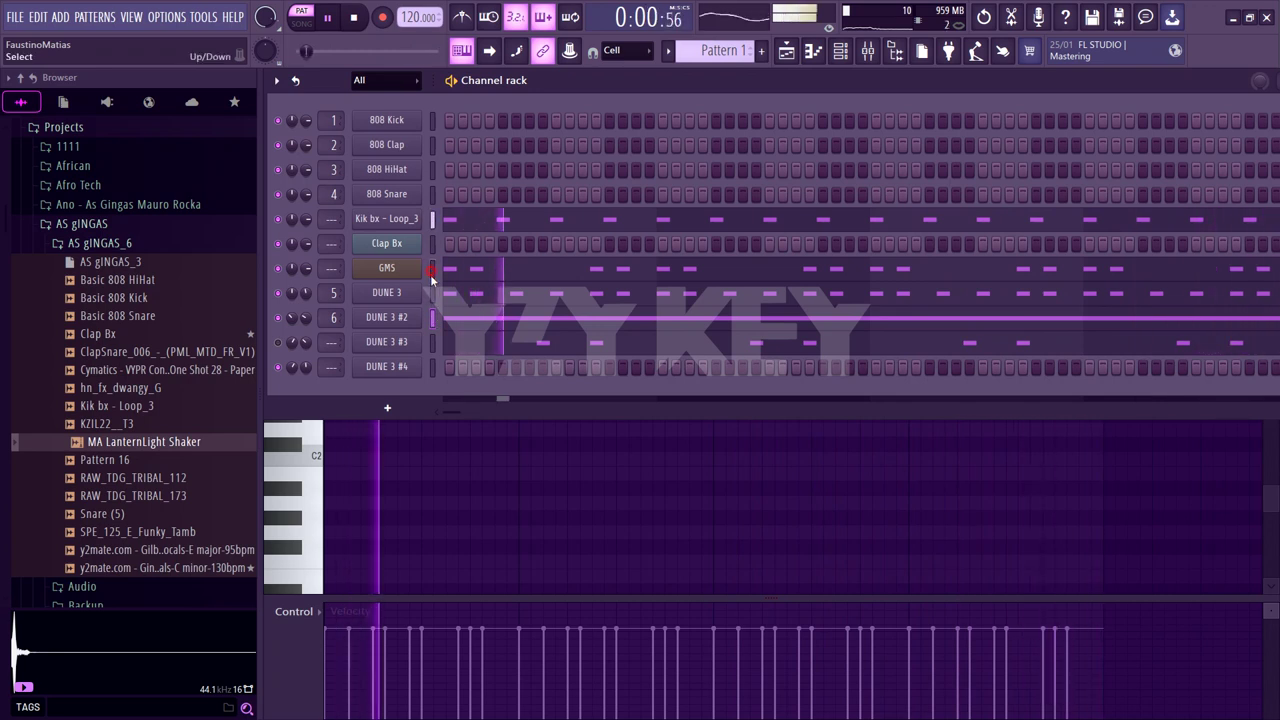
key(ctrl+z)
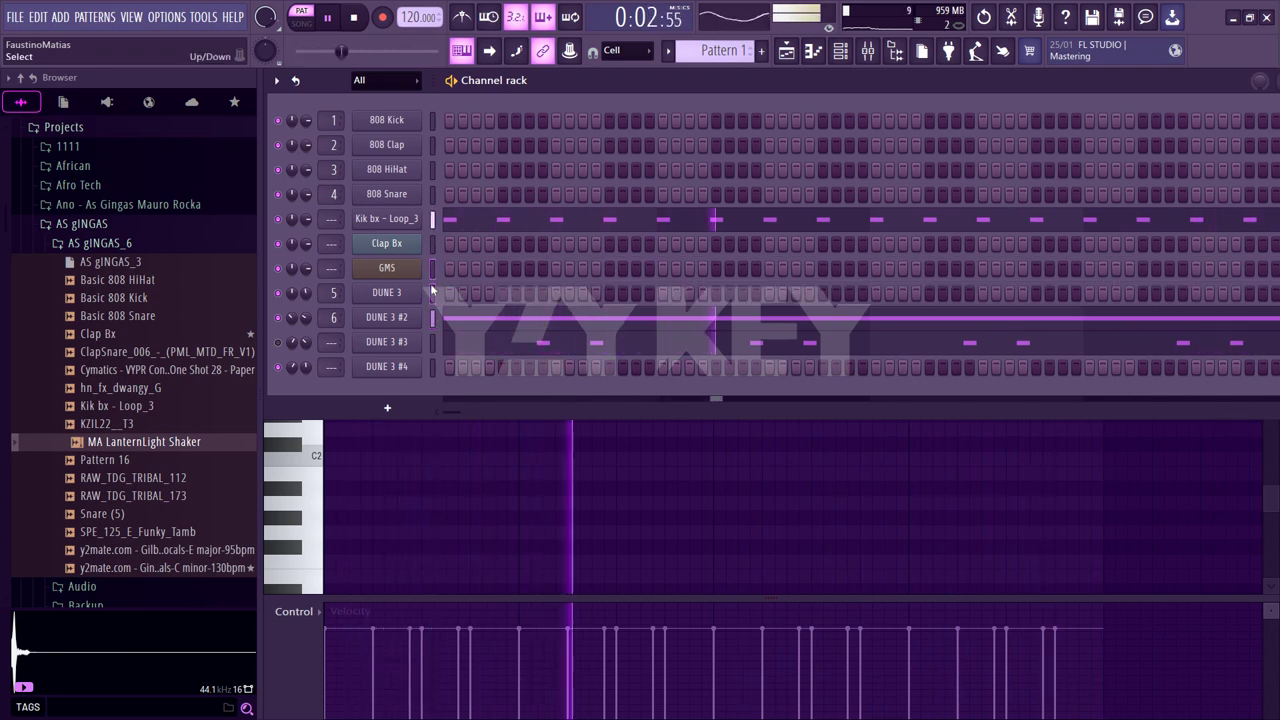
click(761, 50)
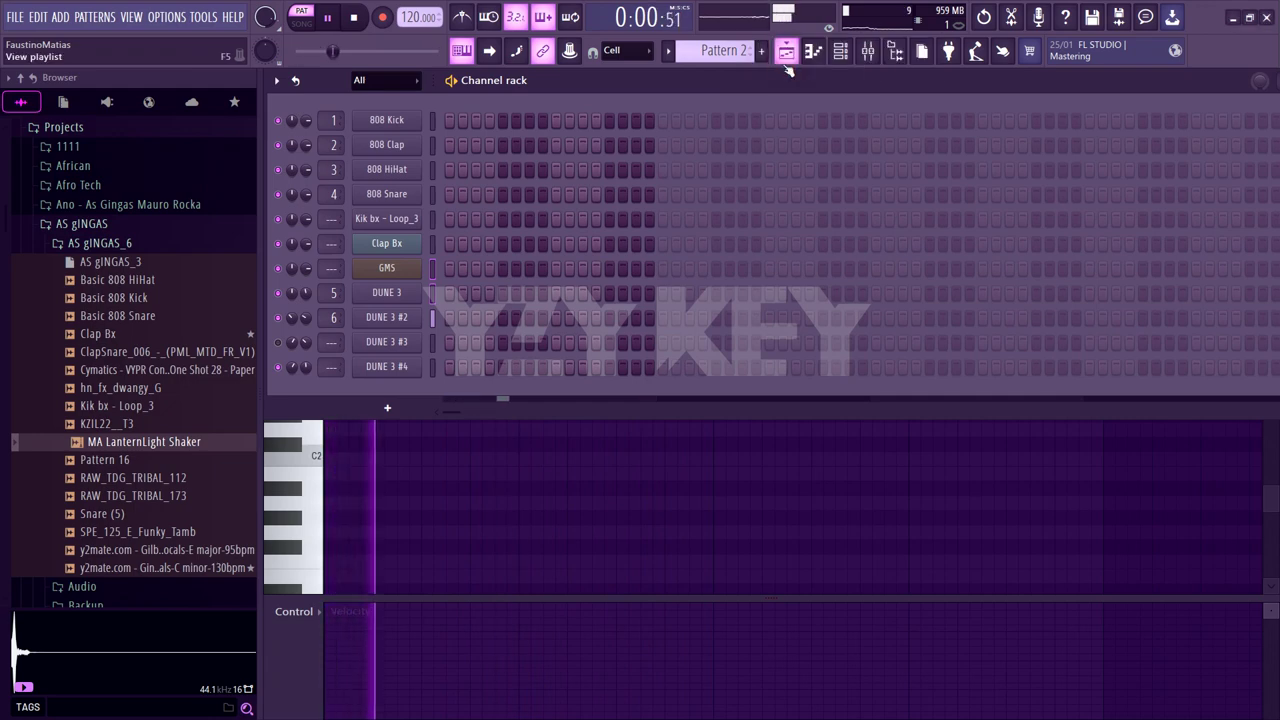
key(ctrl+v)
Cut the DUNE 3 #2 notes from Pattern 1, paste them into a new Pattern 3, and return to Pattern 1
click(668, 50)
click(695, 64)
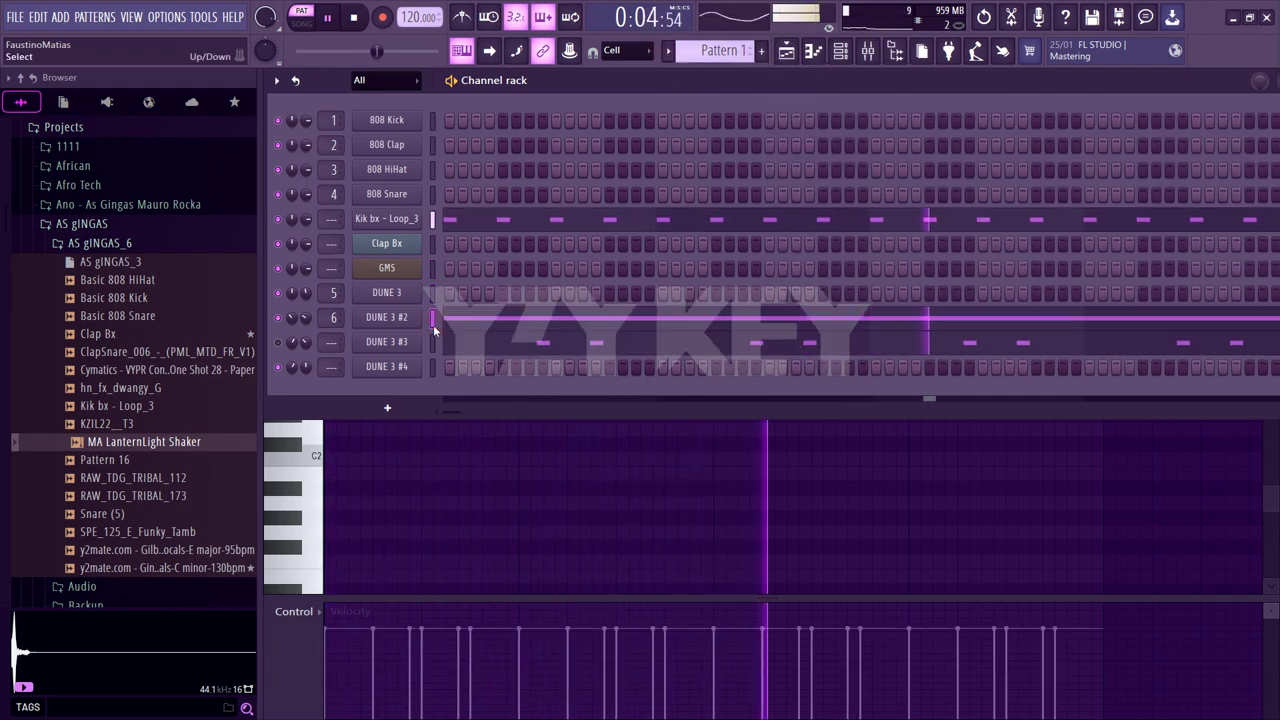
click(761, 50)
click(776, 74)
click(776, 74)
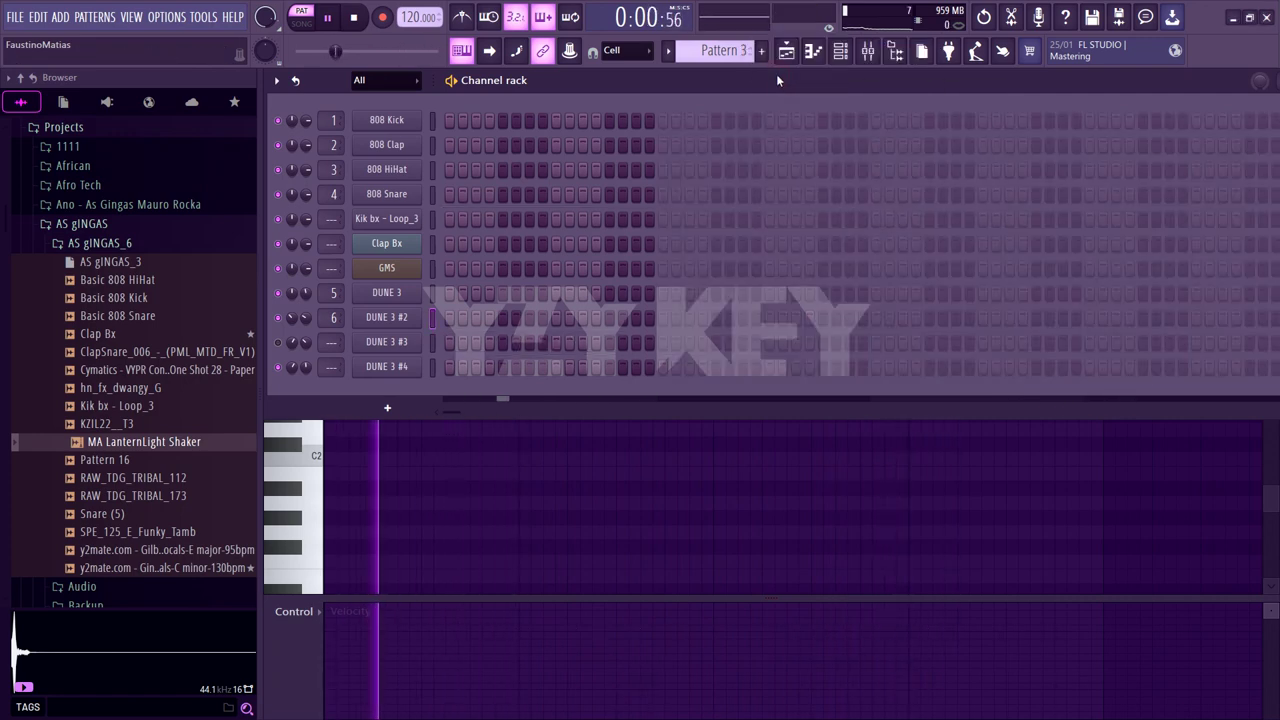
key(space)
click(674, 60)
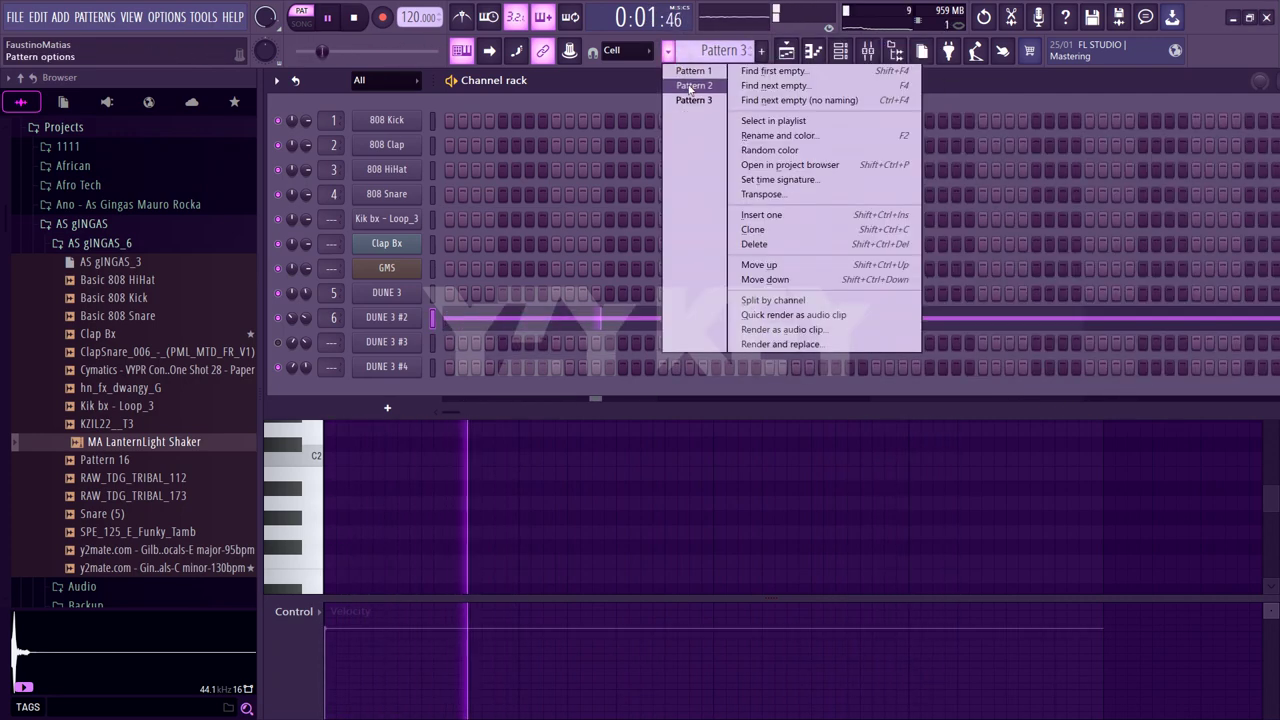
click(688, 73)
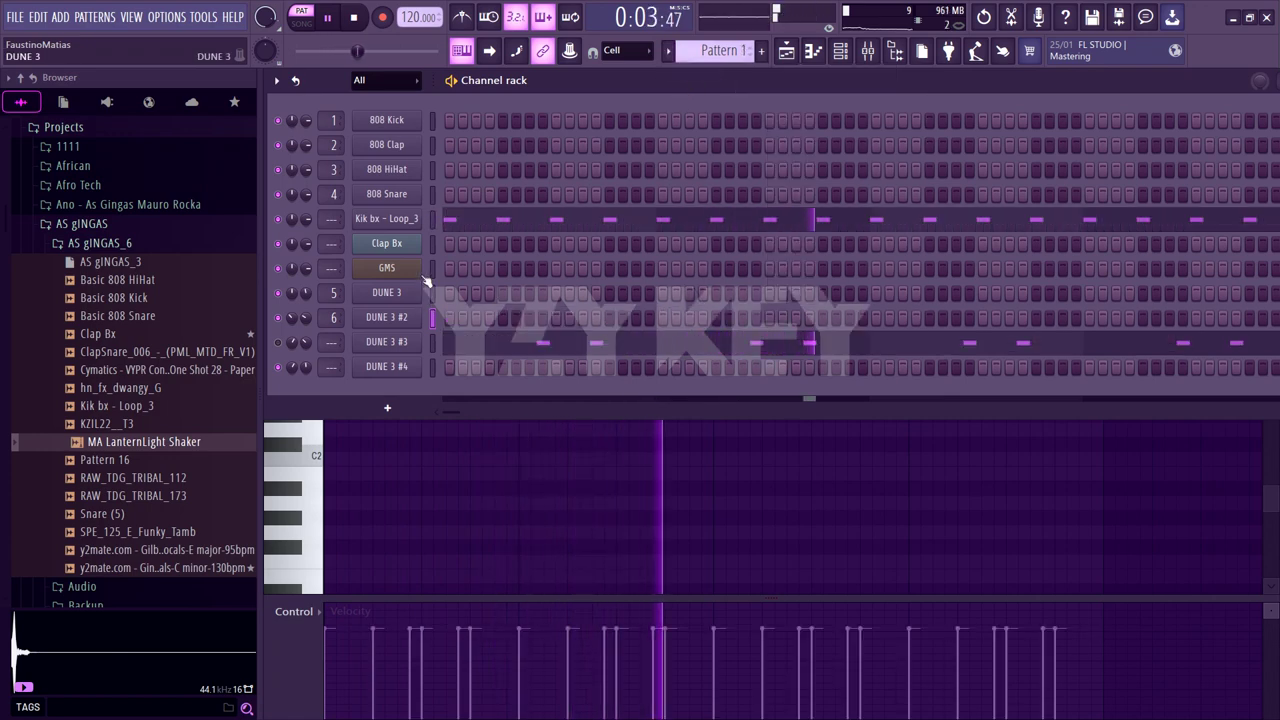
In the playlist, place Pattern 1 four times on Track 1 and Pattern 2 four times on Track 2 through bar 16
click(786, 51)
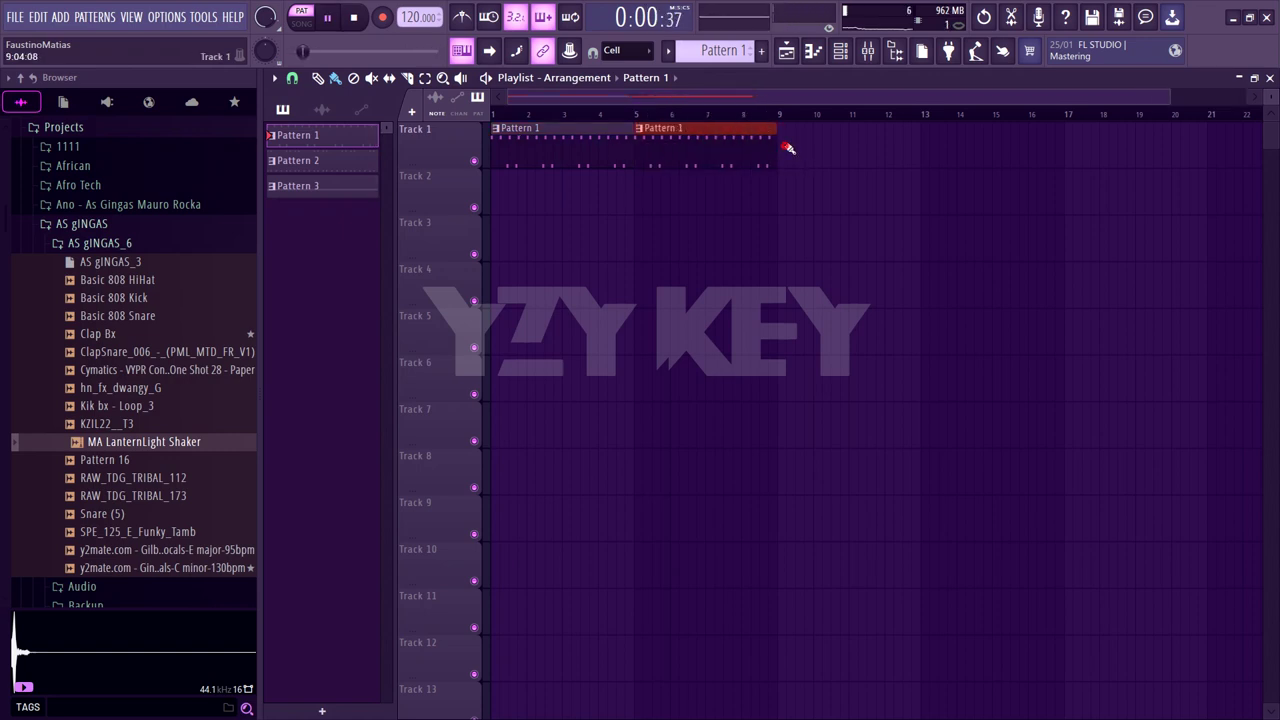
click(788, 148)
key(space)
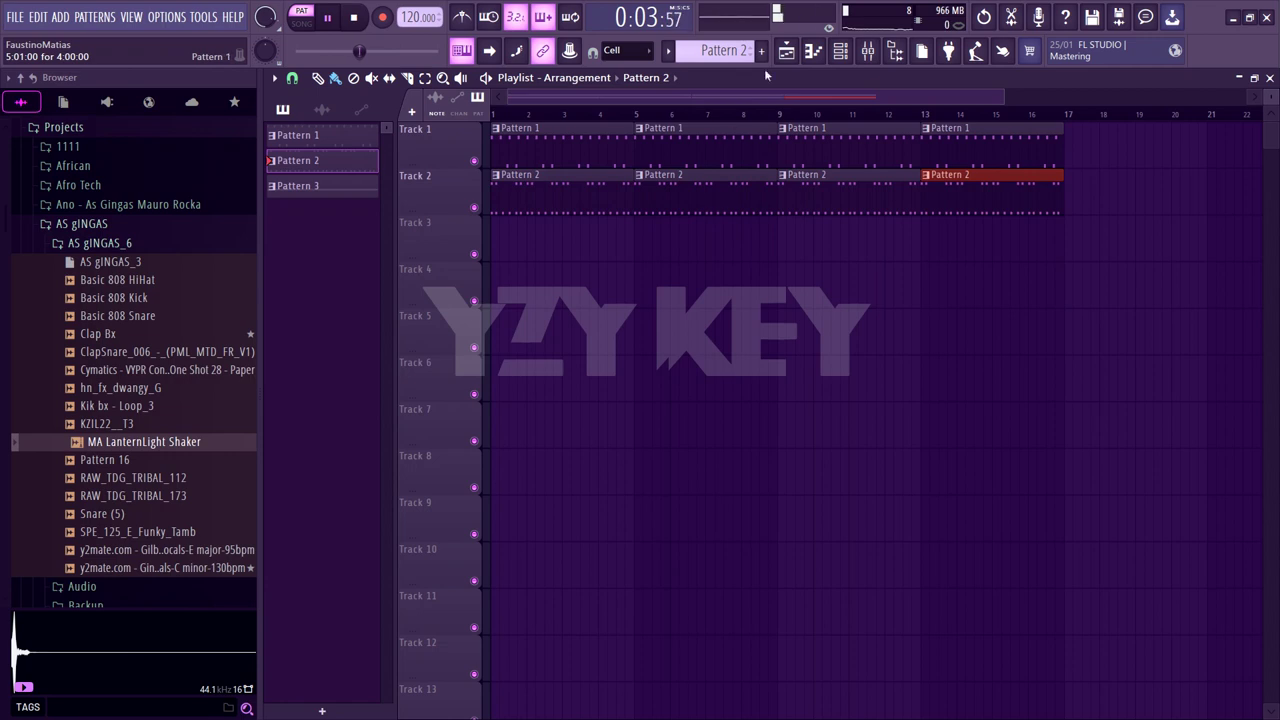
Route GMS to mixer insert 7 and load Fruity Parametric EQ 2 in slot 2 with the 20Hz + 18kHz cut preset
click(840, 51)
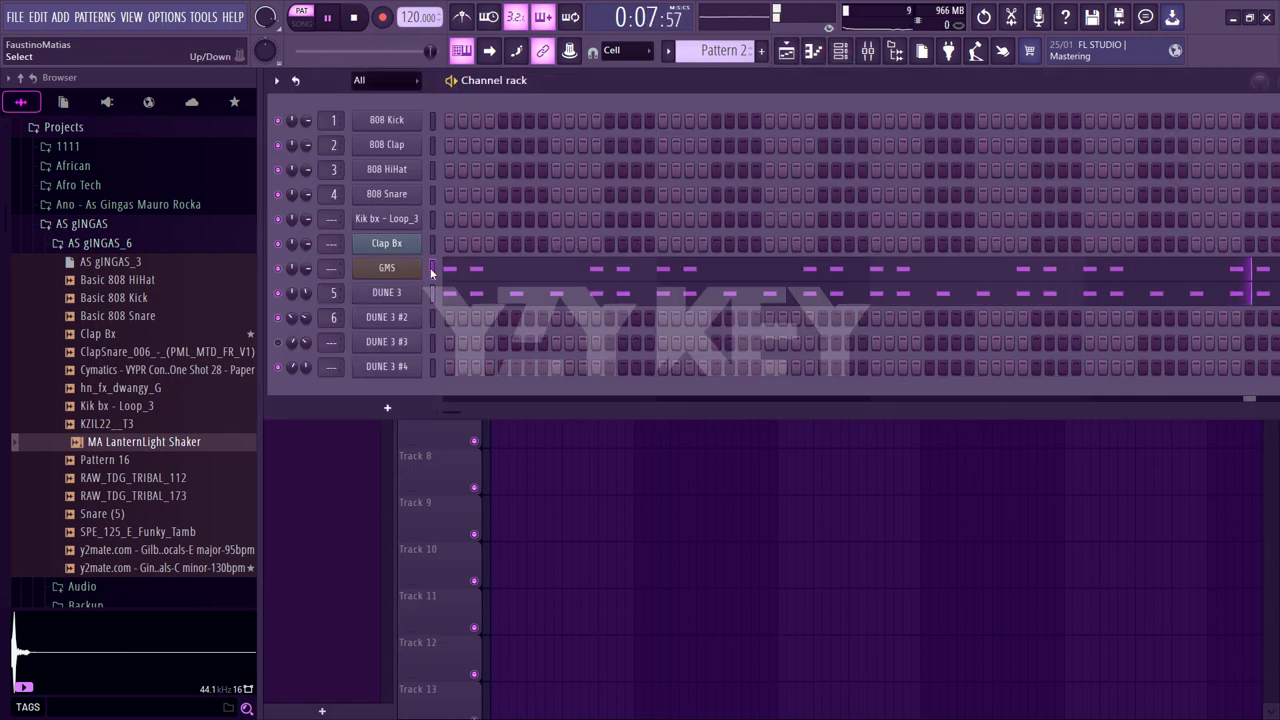
key(ctrl+l)
click(1166, 563)
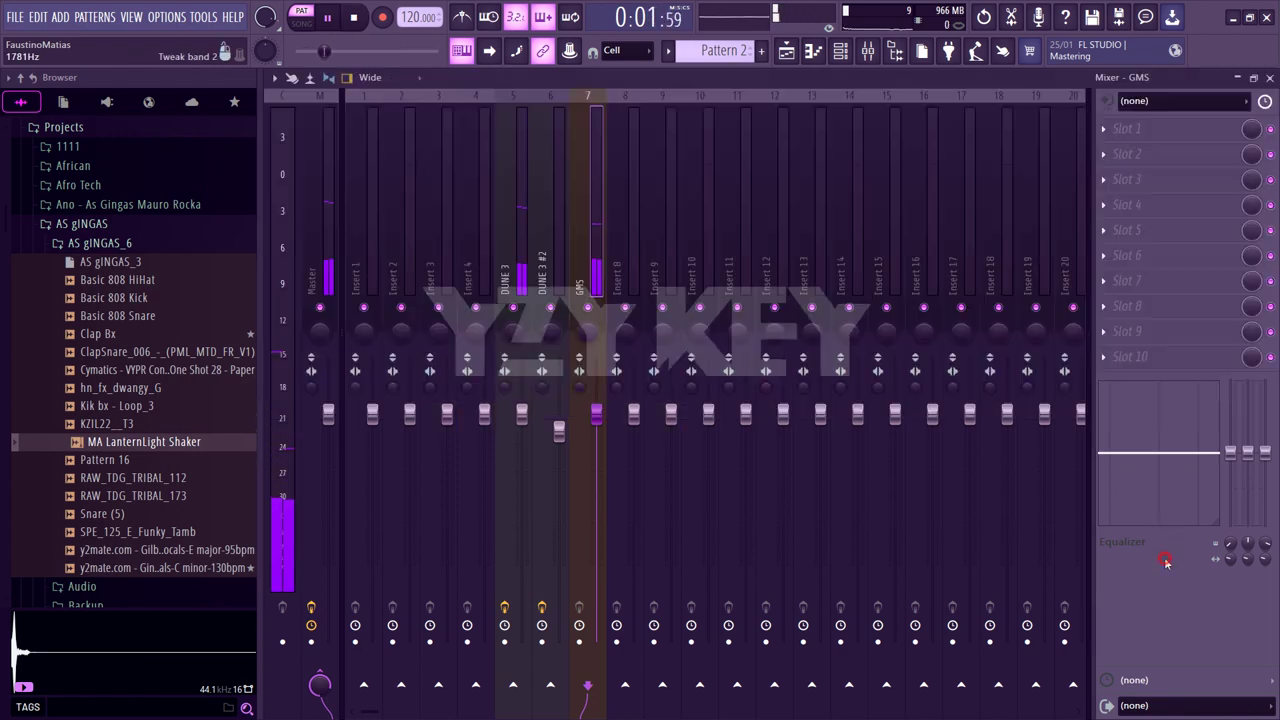
click(1130, 155)
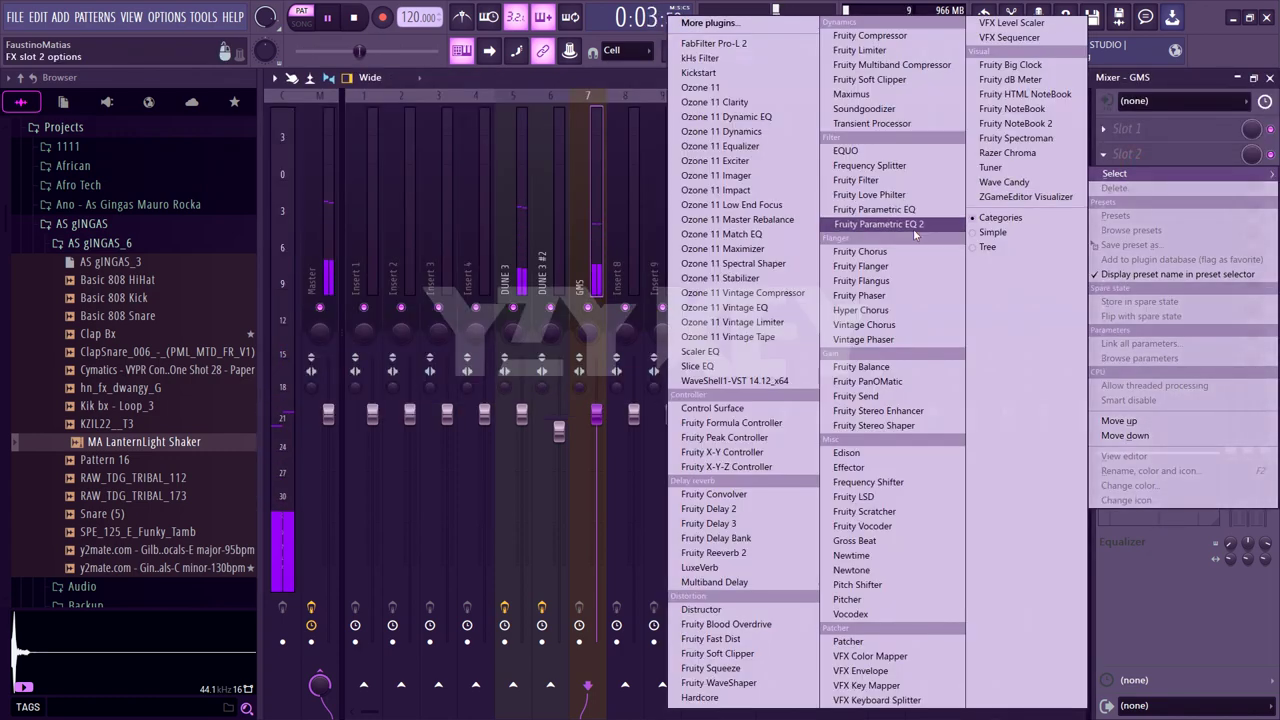
click(914, 233)
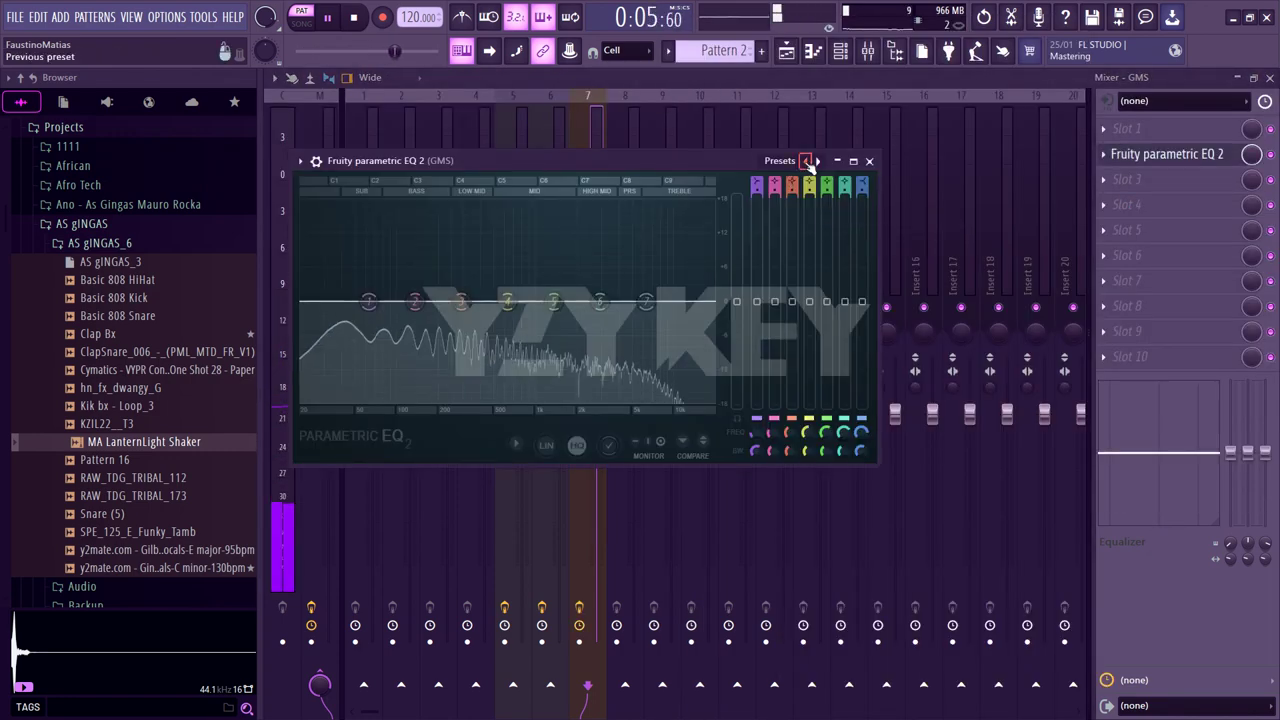
click(816, 161)
click(845, 227)
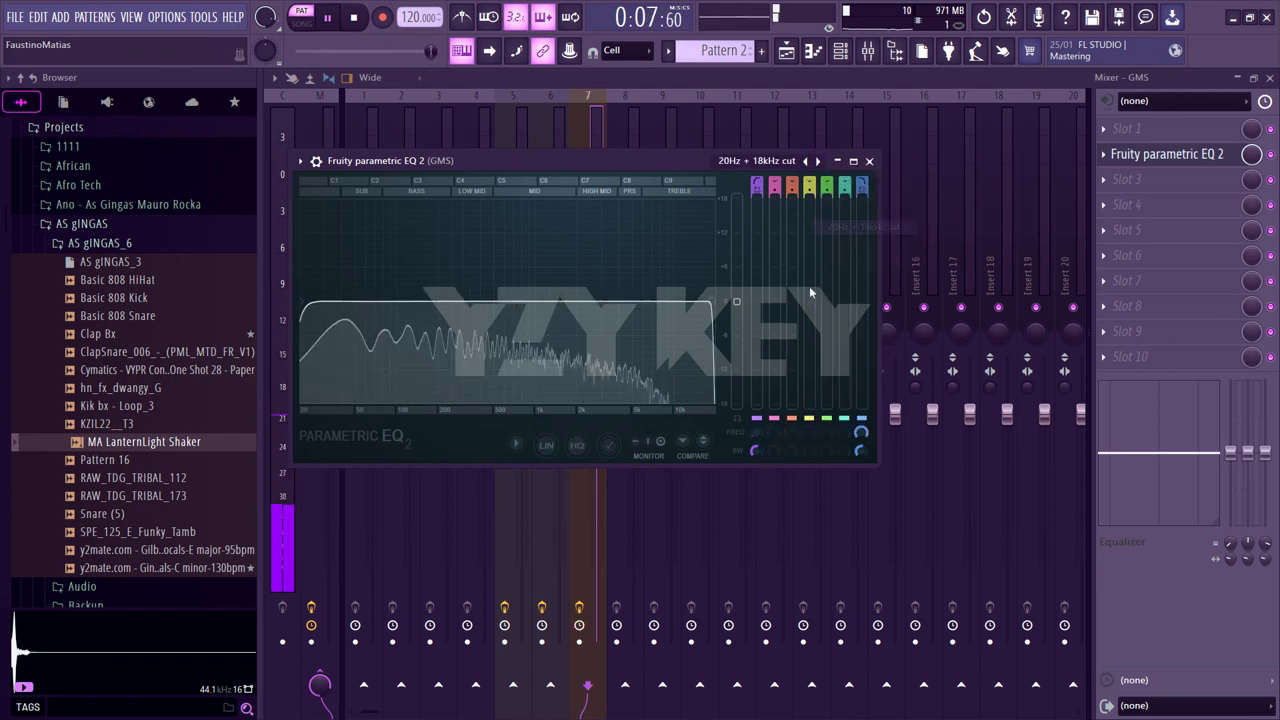
Raise the GMS EQ's low cut, lower its high cut to about 538 Hz, and play the playlist in song mode
drag(756, 432, 756, 410)
drag(860, 432, 860, 470)
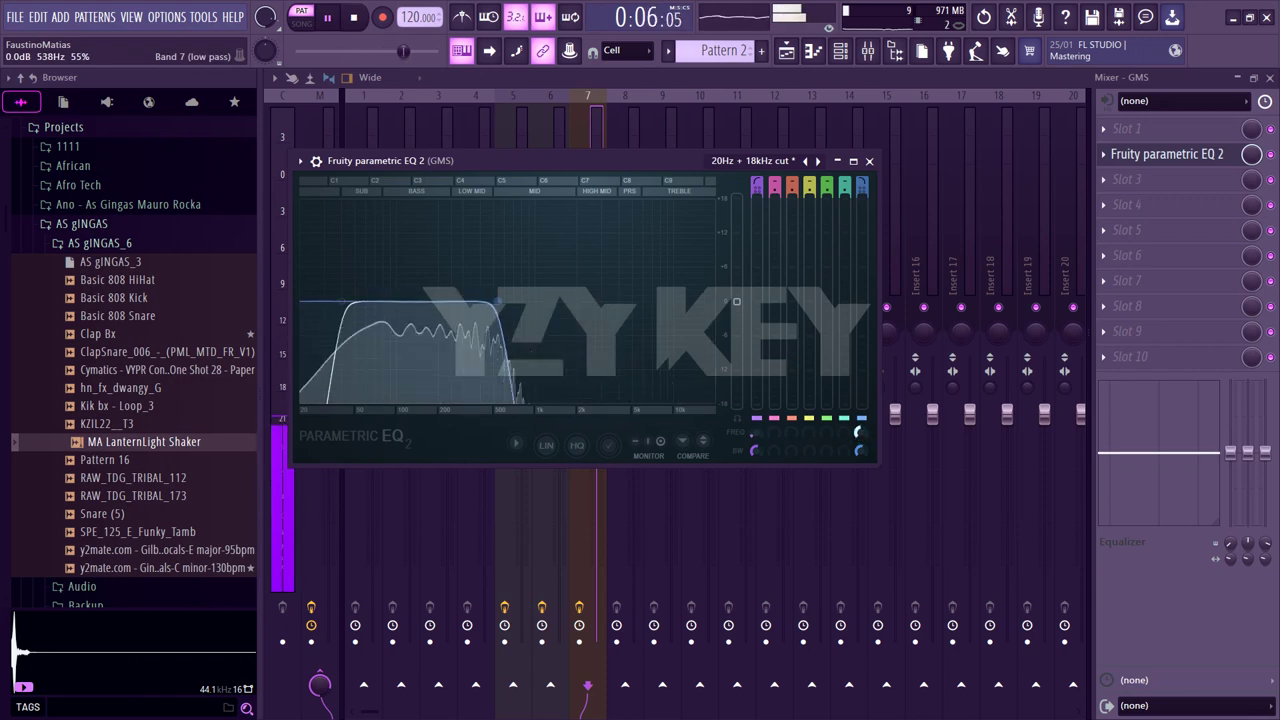
click(869, 160)
click(845, 56)
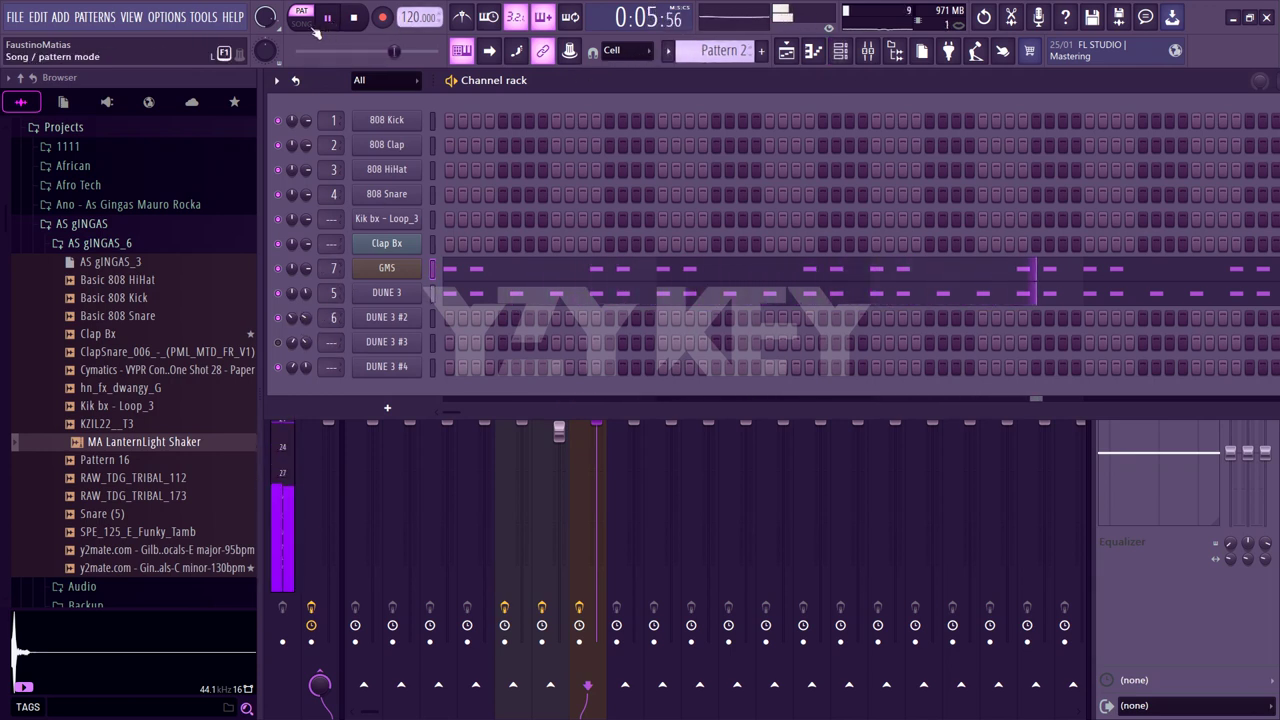
click(788, 53)
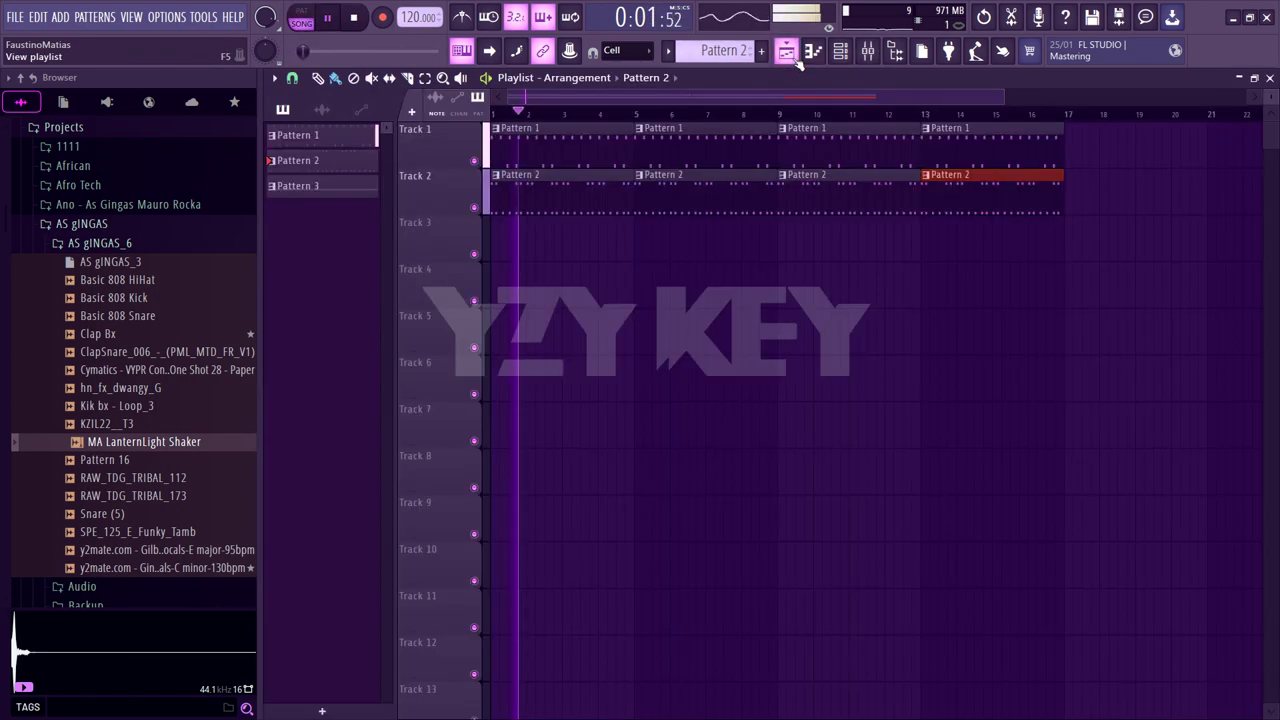
Look through the project folders in the browser, including the Libianca People Check On Me audio folder, for a percussion sample
click(88, 226)
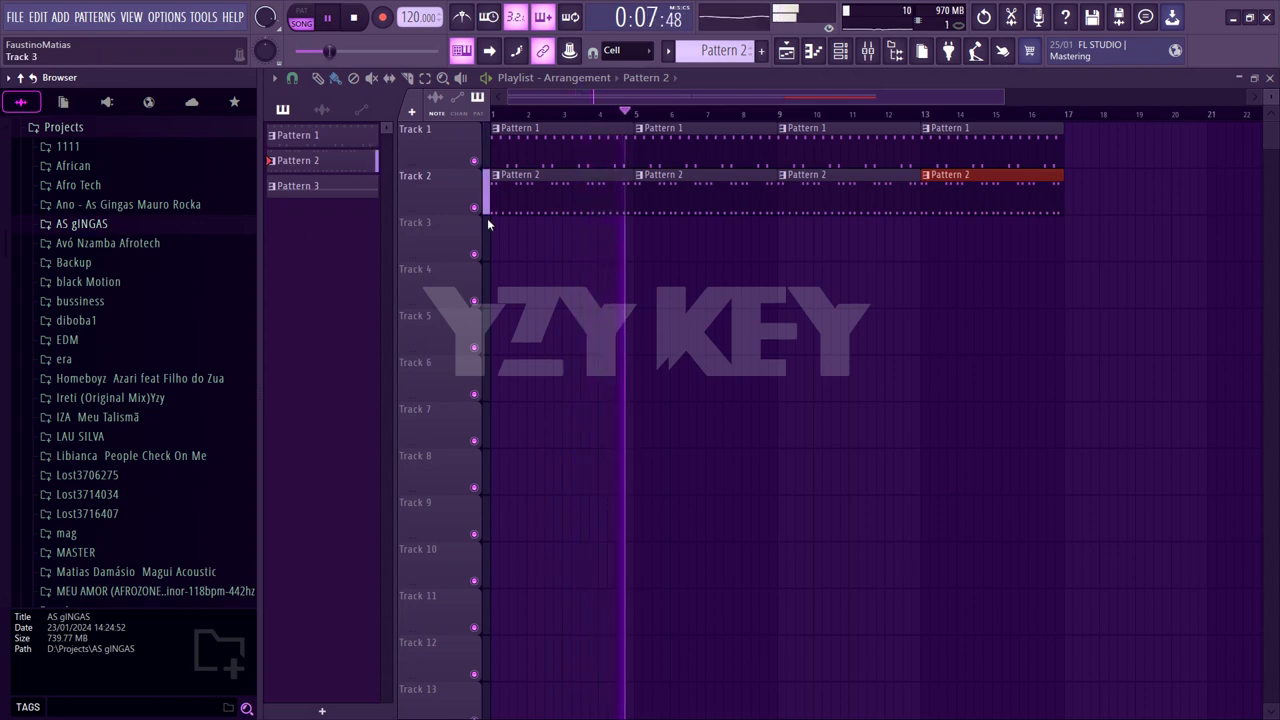
click(200, 463)
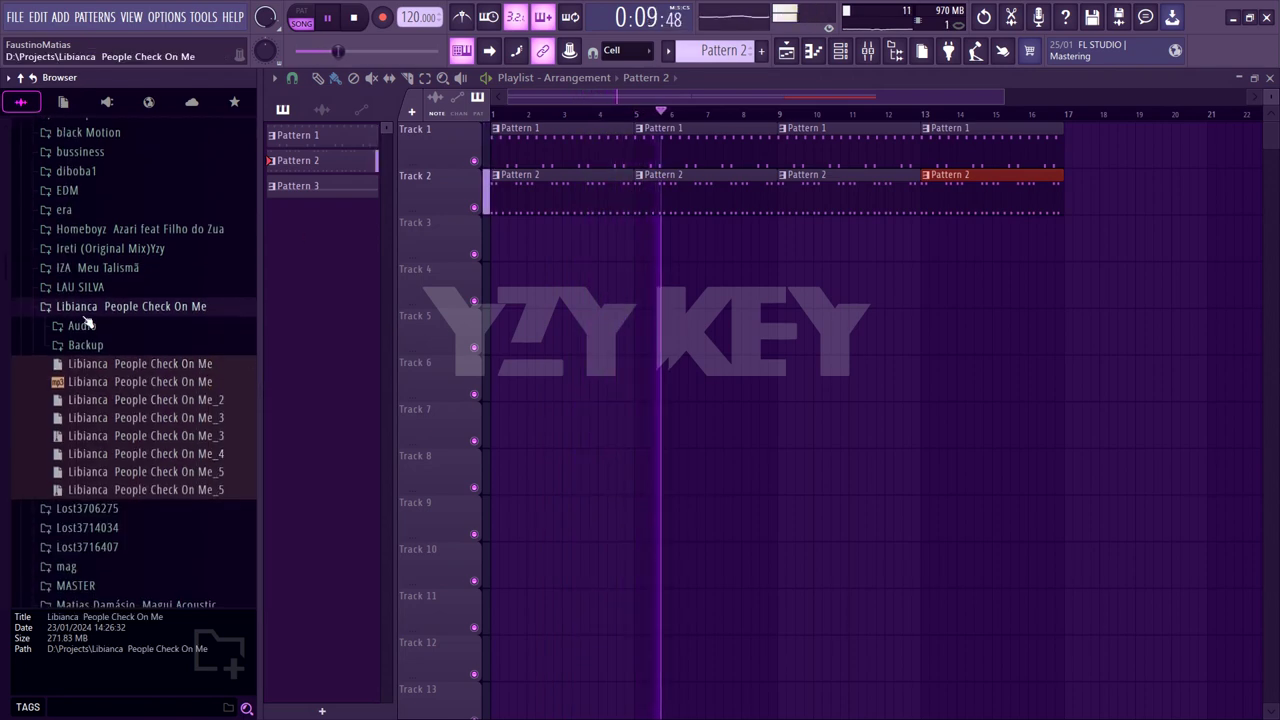
click(88, 325)
scroll(100, 324, down, 2)
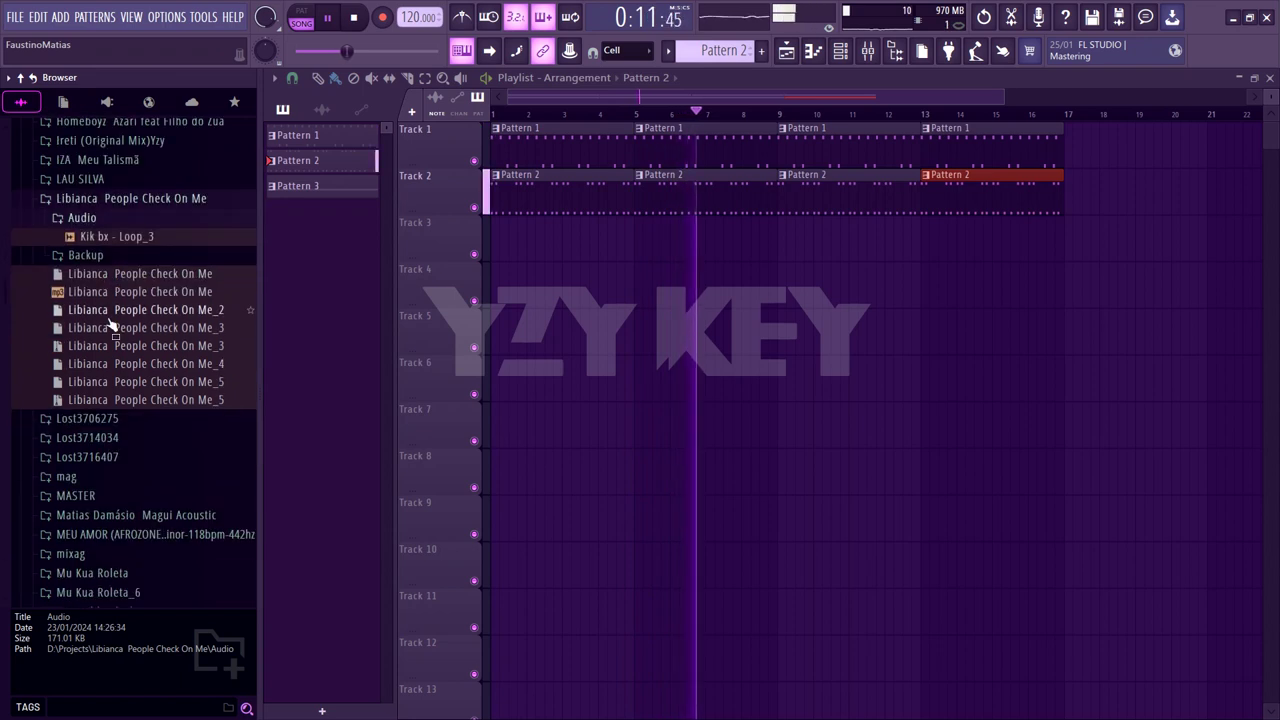
scroll(116, 323, up, 1)
scroll(116, 323, up, 1)
scroll(120, 380, down, 3)
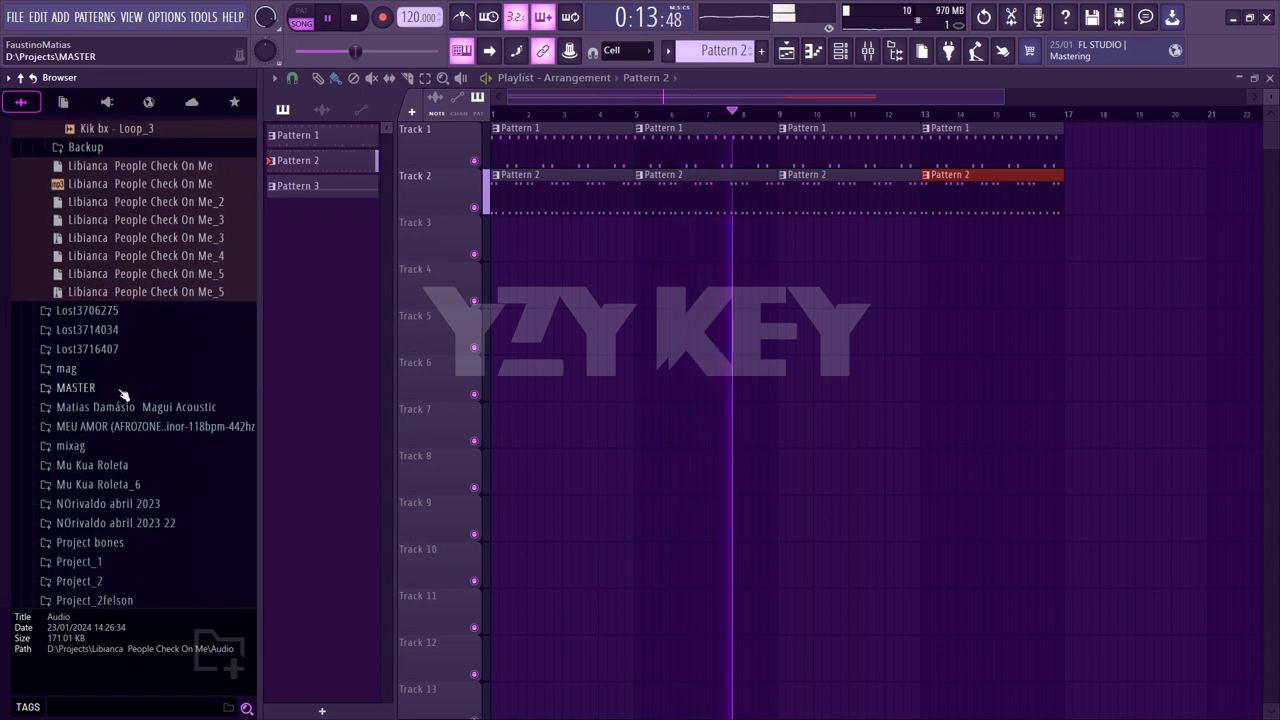
click(120, 390)
click(120, 390)
click(122, 372)
click(122, 372)
click(122, 372)
click(126, 387)
click(126, 387)
scroll(127, 395, up, 4)
scroll(127, 350, up, 2)
Audition samples in the AS gINGAS_6 folder and place SPE_125_E_Funky_Tamb on Track 3 at bar 9
click(126, 298)
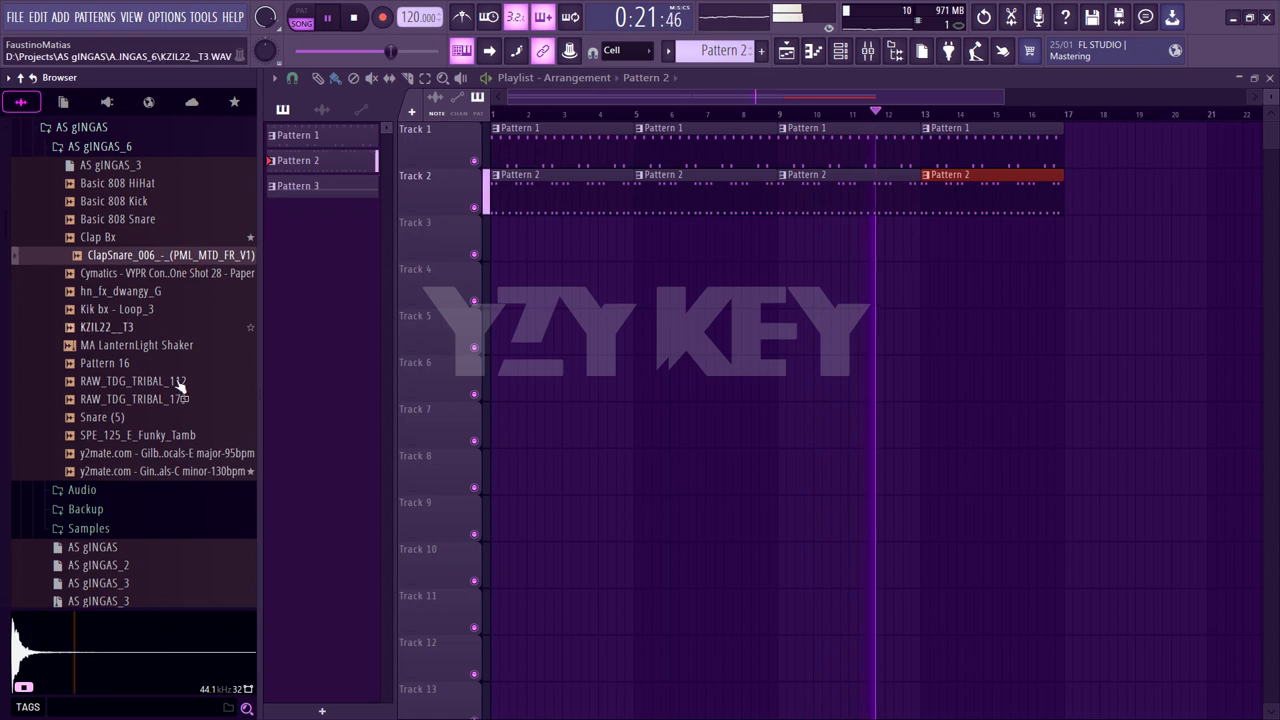
click(140, 381)
click(176, 399)
click(172, 435)
drag(172, 440, 816, 248)
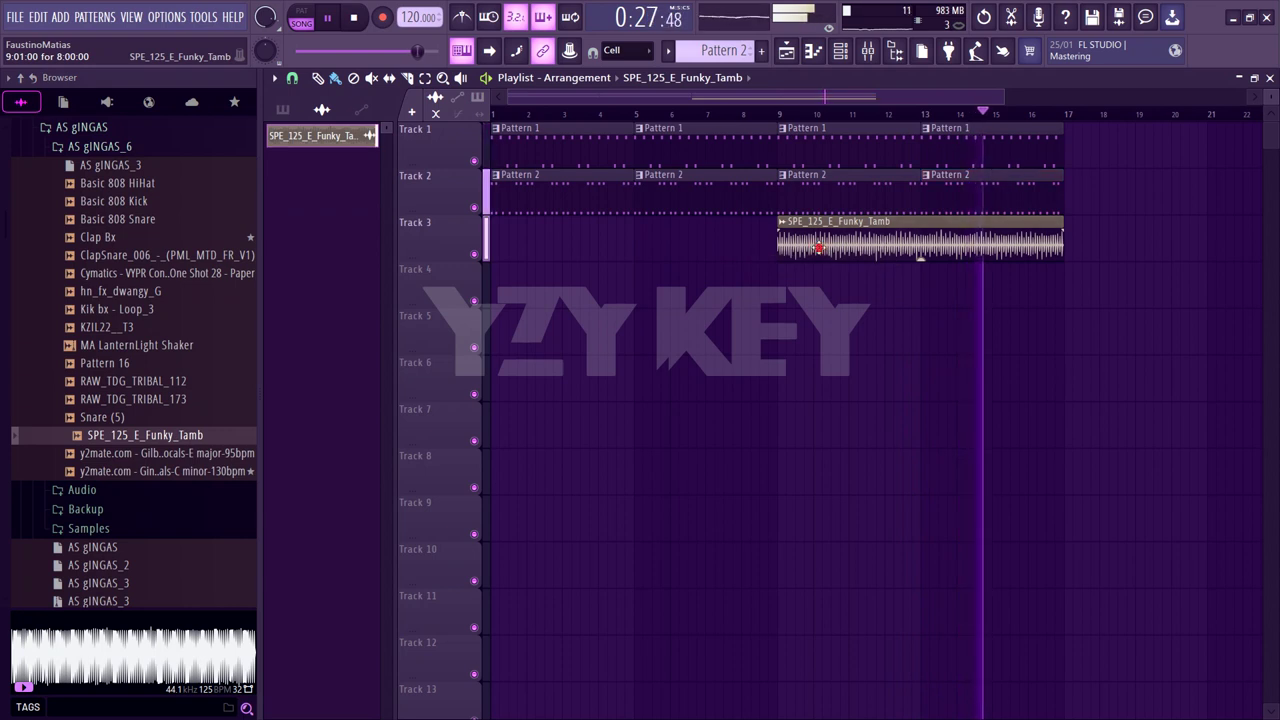
Check the SPE_125_E_Funky_Tamb clip's settings and move the clip to bar 17 on Track 3
double_click(800, 228)
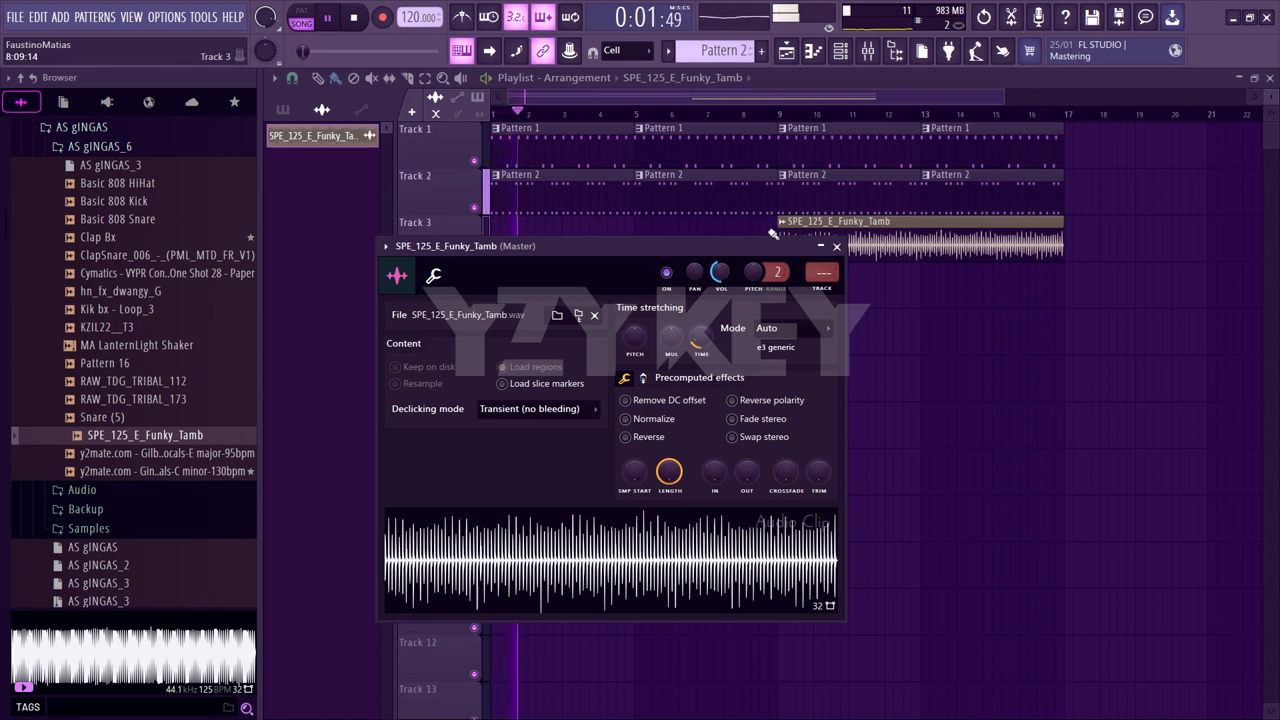
click(832, 221)
drag(868, 226, 1197, 211)
Select the Pattern 1 and Pattern 2 clips and duplicate them repeatedly on Tracks 1 and 2 through bar 64
drag(1088, 189, 380, 152)
key(ctrl+b)
key(ctrl+b)
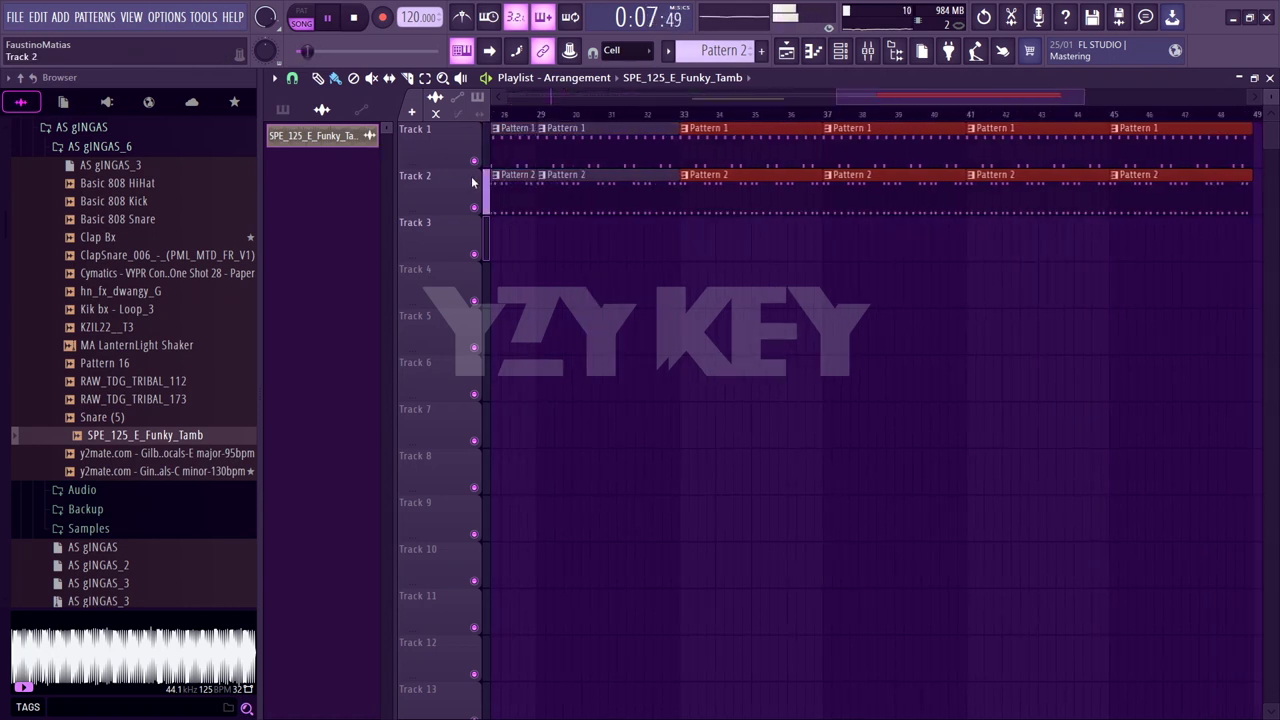
key(ctrl+b)
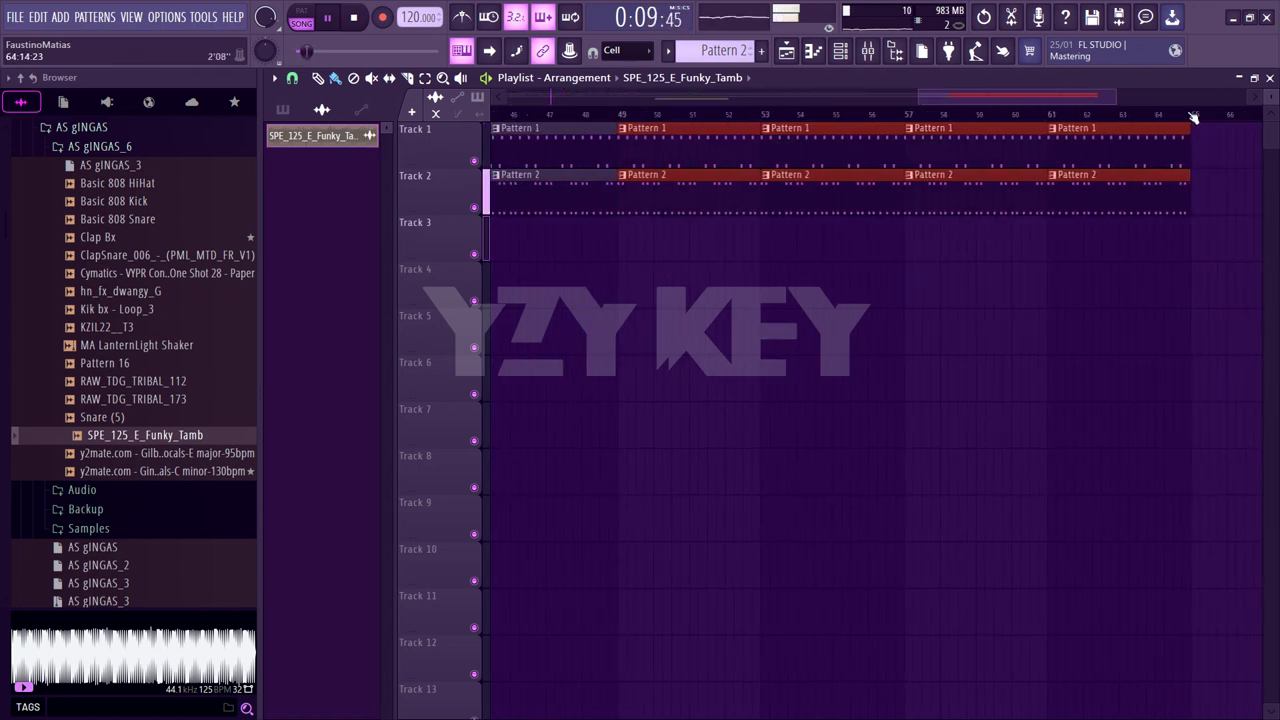
Play the late part of the arrangement and move the SPE_125_E_Funky_Tamb clip to start at bar 33
click(1165, 114)
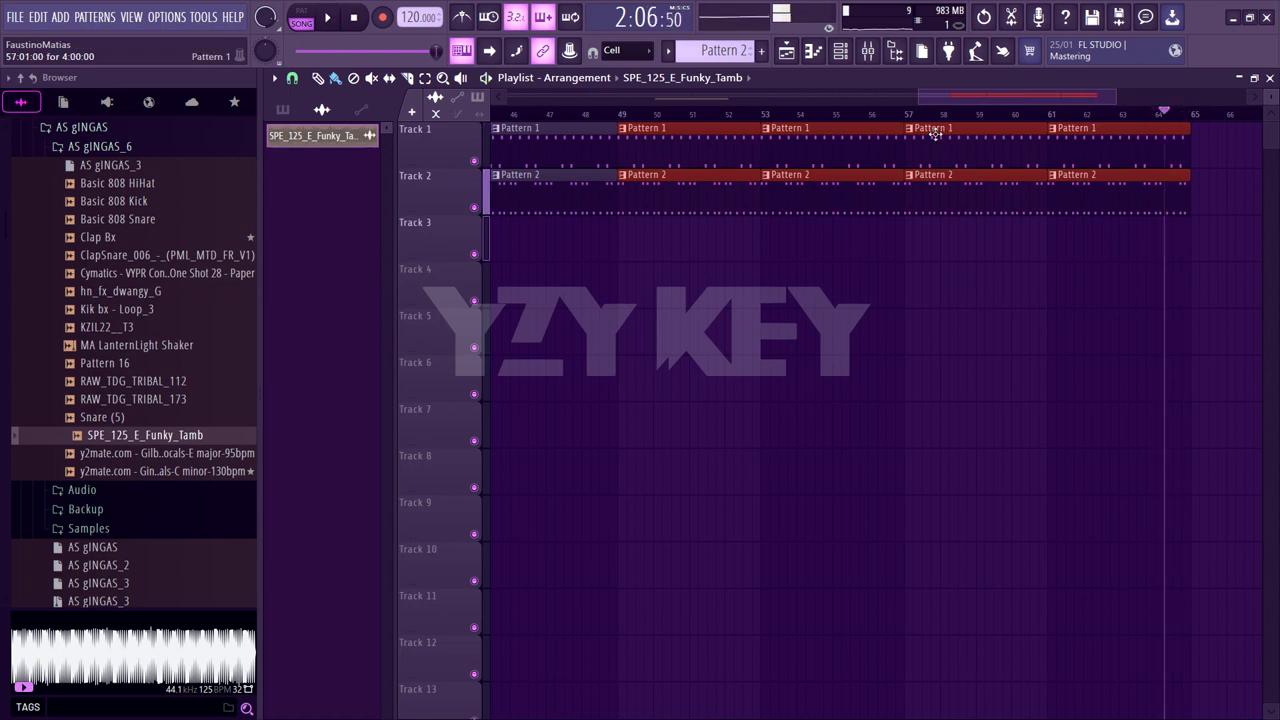
drag(918, 96, 738, 96)
click(871, 113)
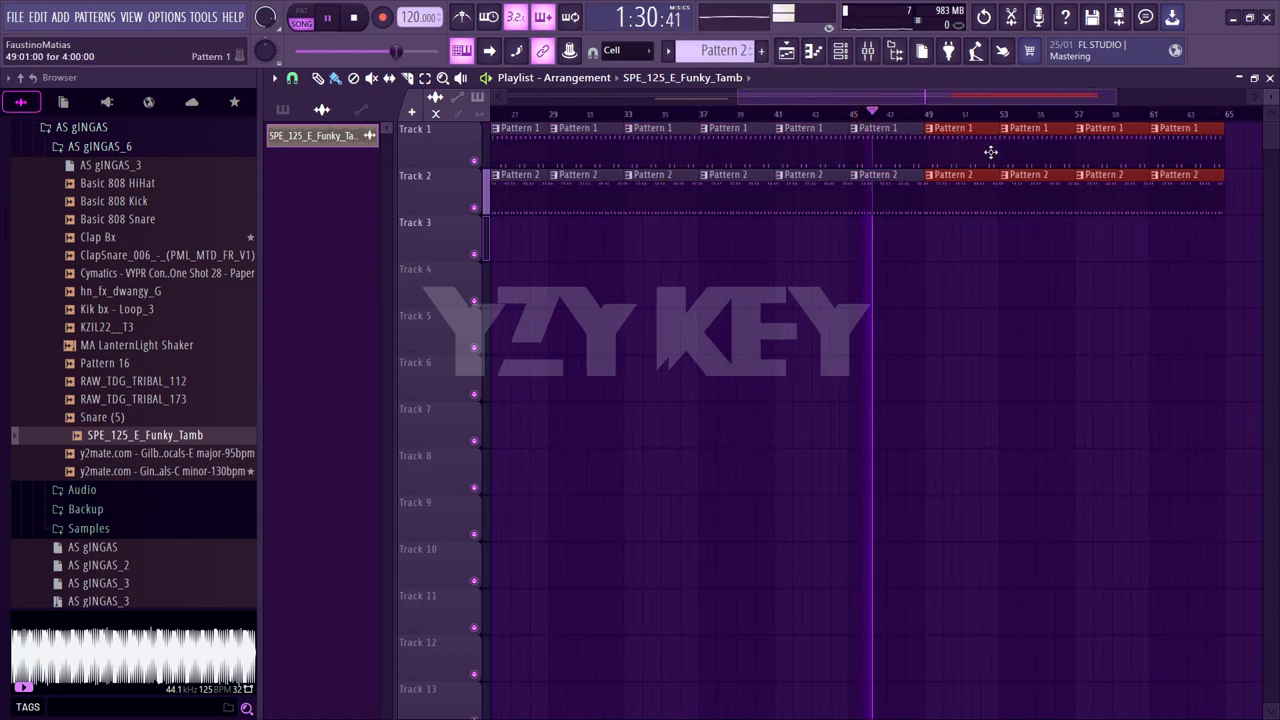
key(space)
drag(840, 95, 572, 101)
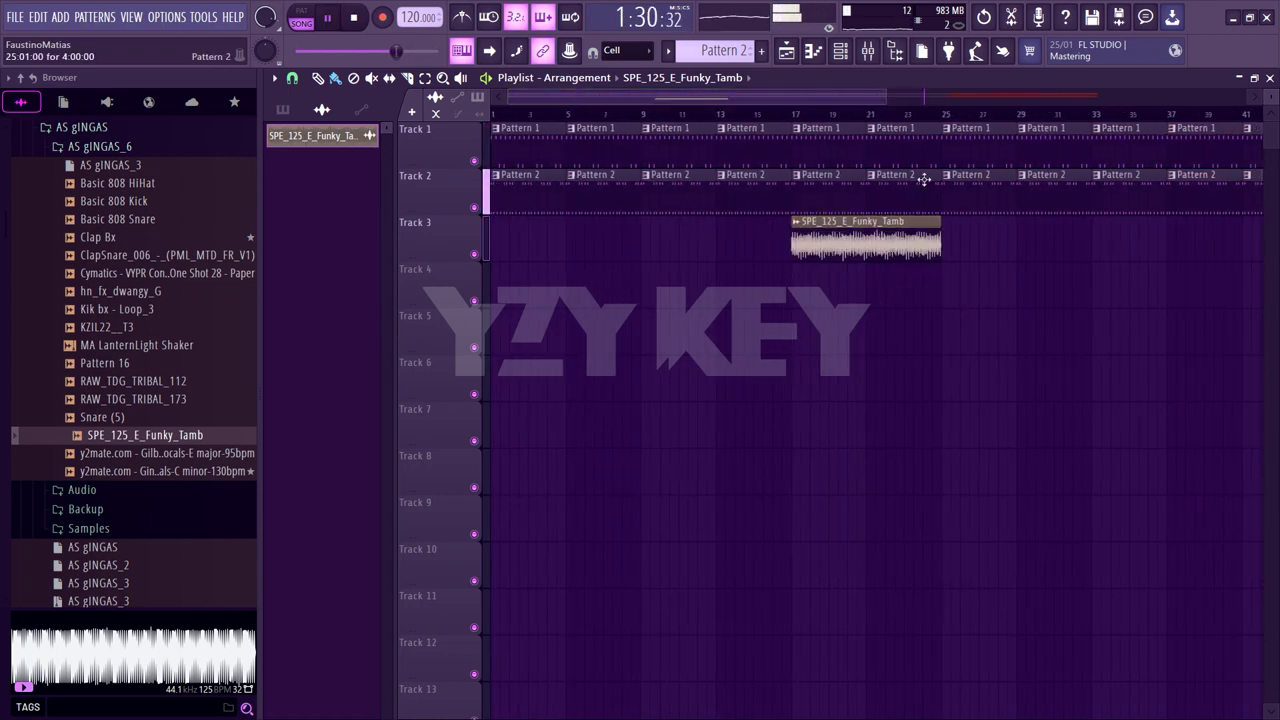
drag(846, 240, 1036, 243)
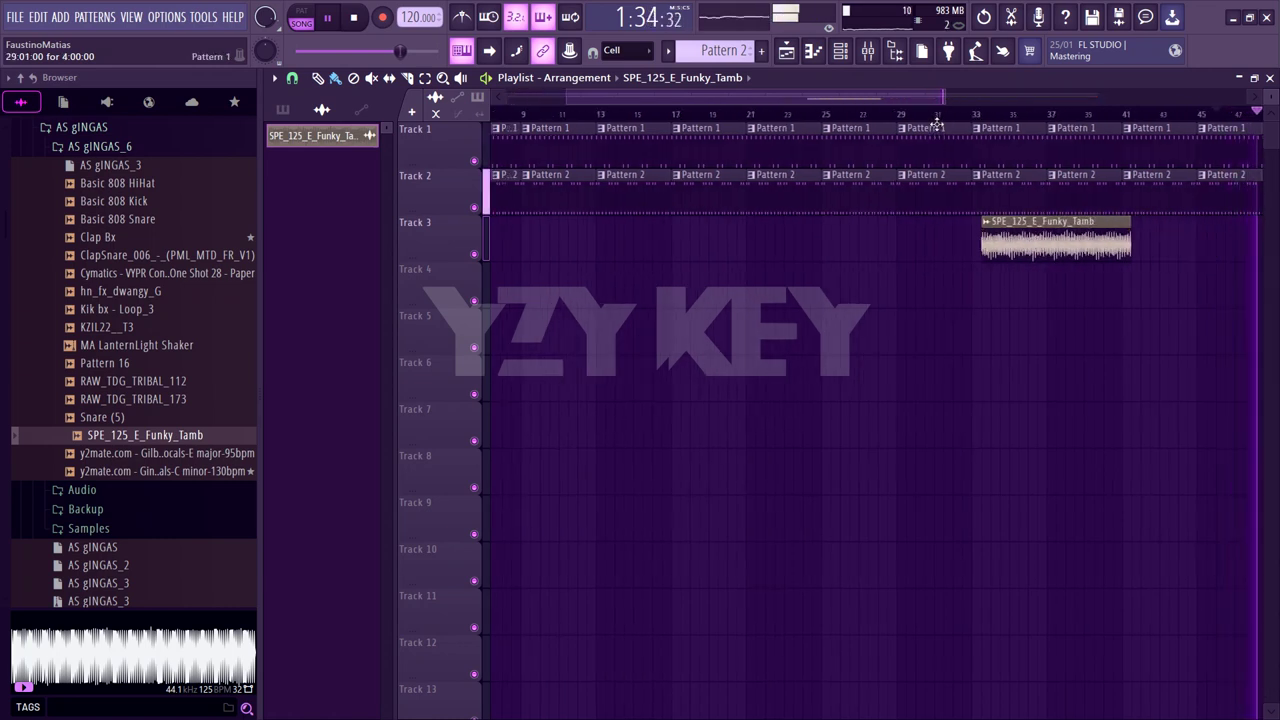
mouse_move(1038, 235)
mouse_down()
mouse_move(951, 240)
mouse_move(1060, 241)
mouse_move(1031, 243)
mouse_up()
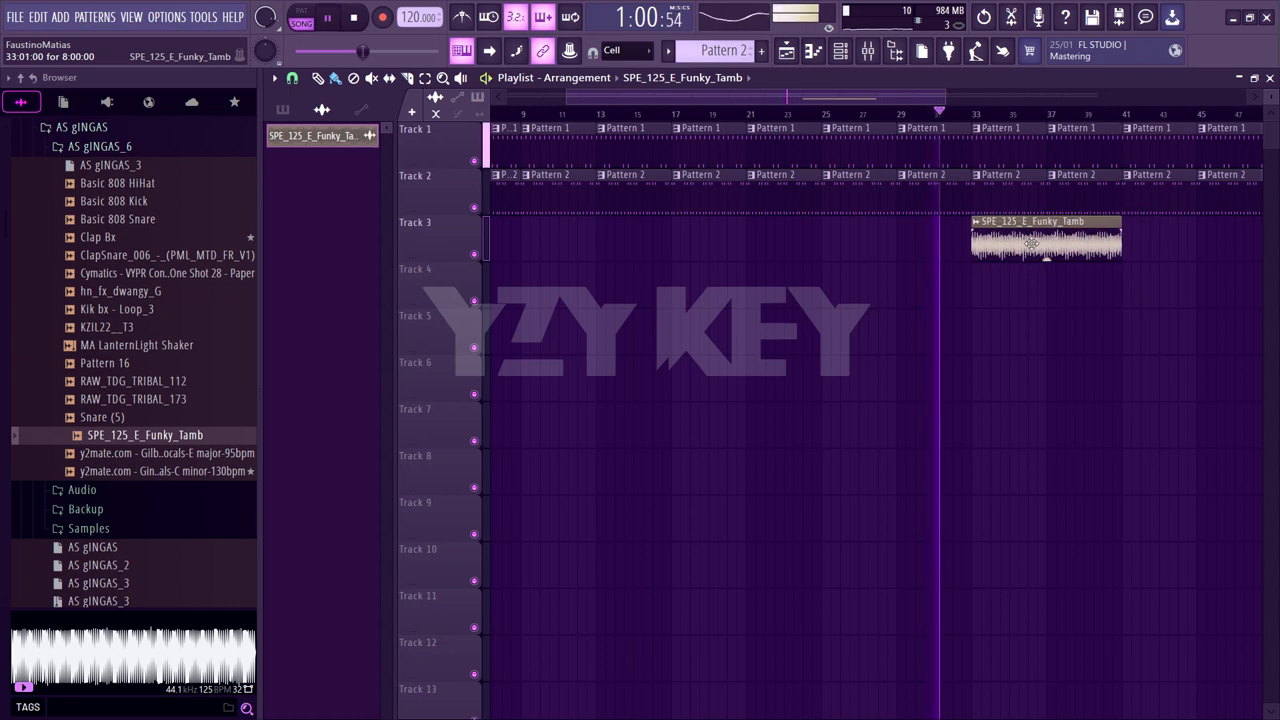
Duplicate the SPE_125_E_Funky_Tamb clip three times on Track 3 so the tambourine runs through bar 64
click(823, 116)
scroll(893, 107, down, 4)
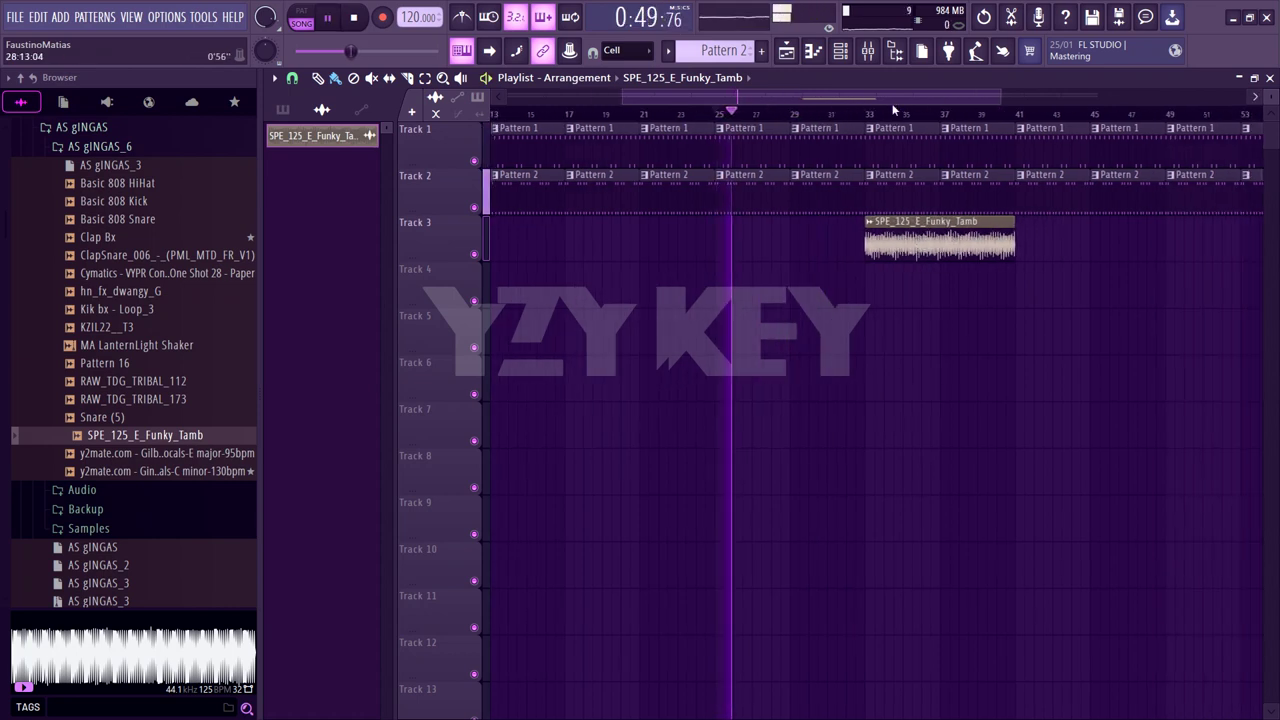
click(850, 257)
key(ctrl+b)
key(ctrl+b)
key(ctrl+b)
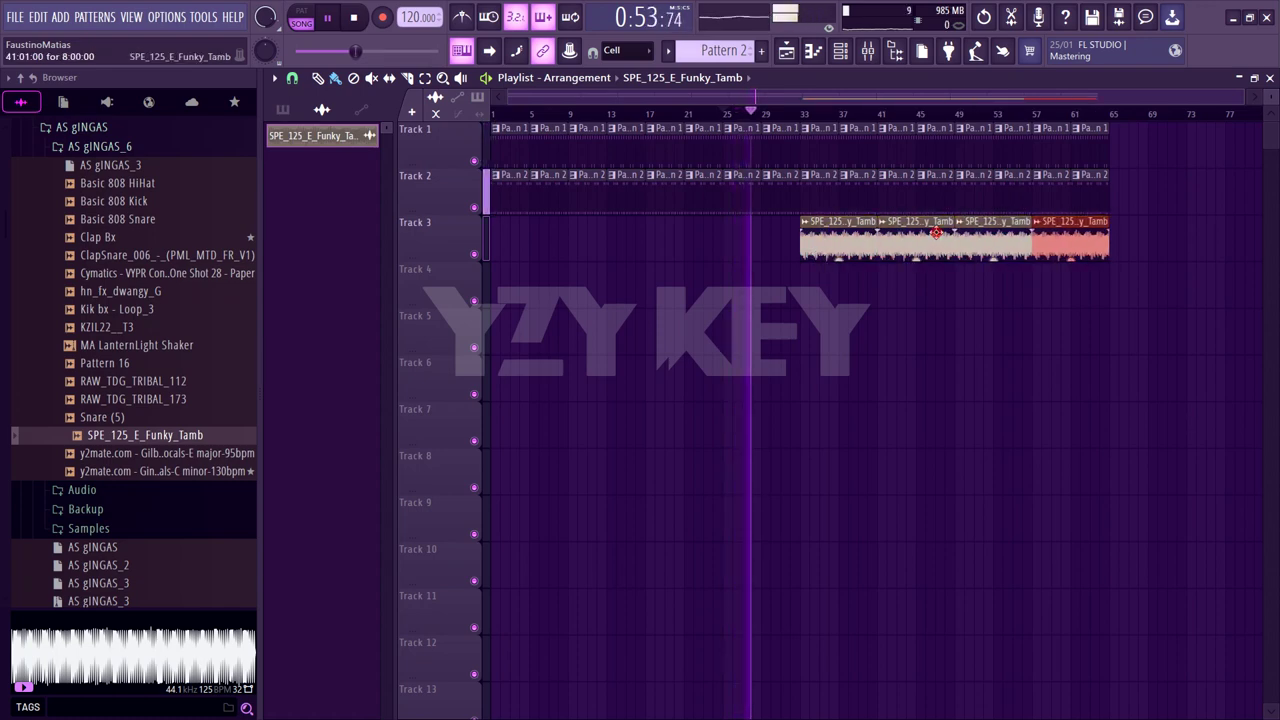
Route the SPE_125_E_Funky_Tamb channel to mixer insert 8 and lower that insert's volume
double_click(936, 233)
key(ctrl+l)
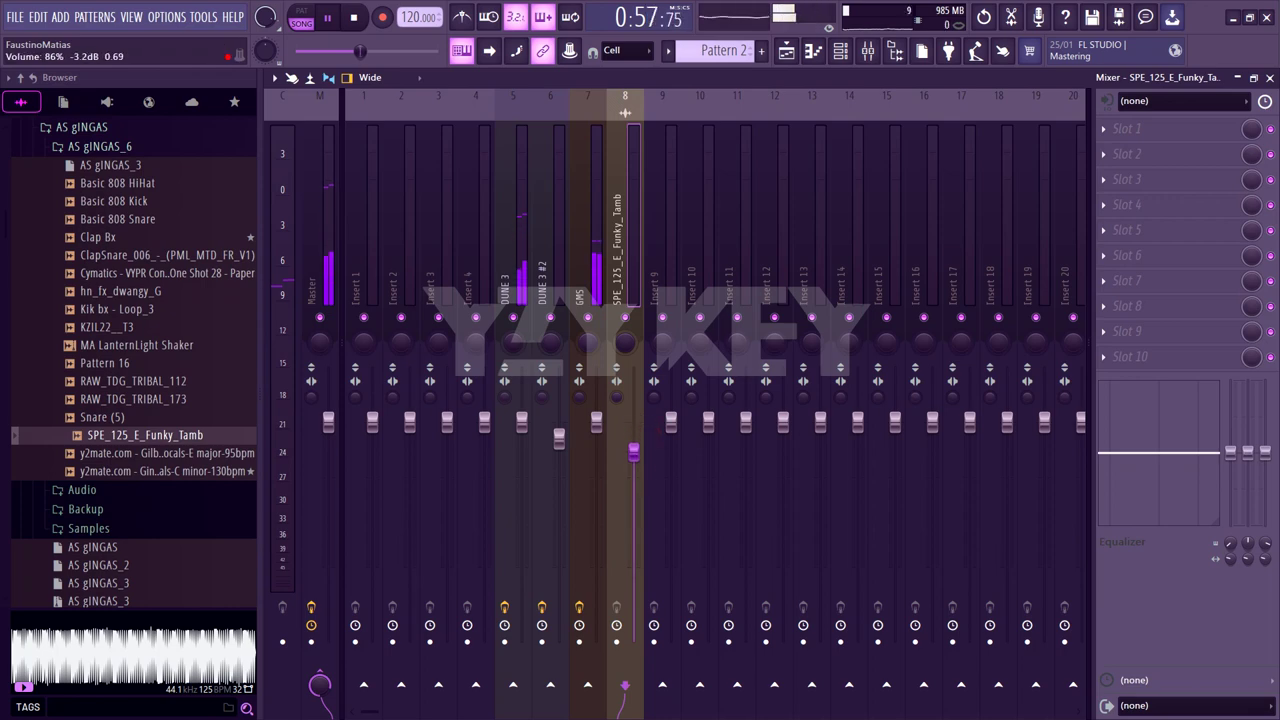
Return to Pattern 1 in the channel rack, record Clap Bx notes over the playing beat, and stop playback
click(854, 55)
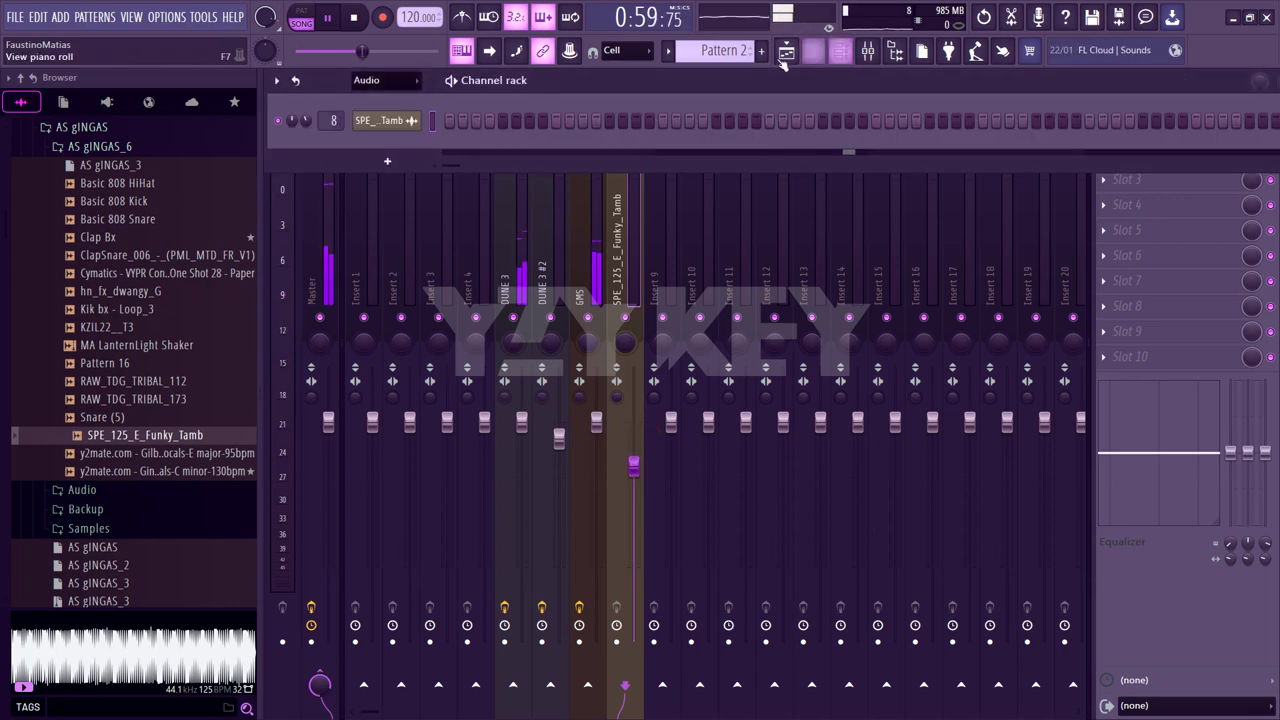
click(662, 52)
click(700, 70)
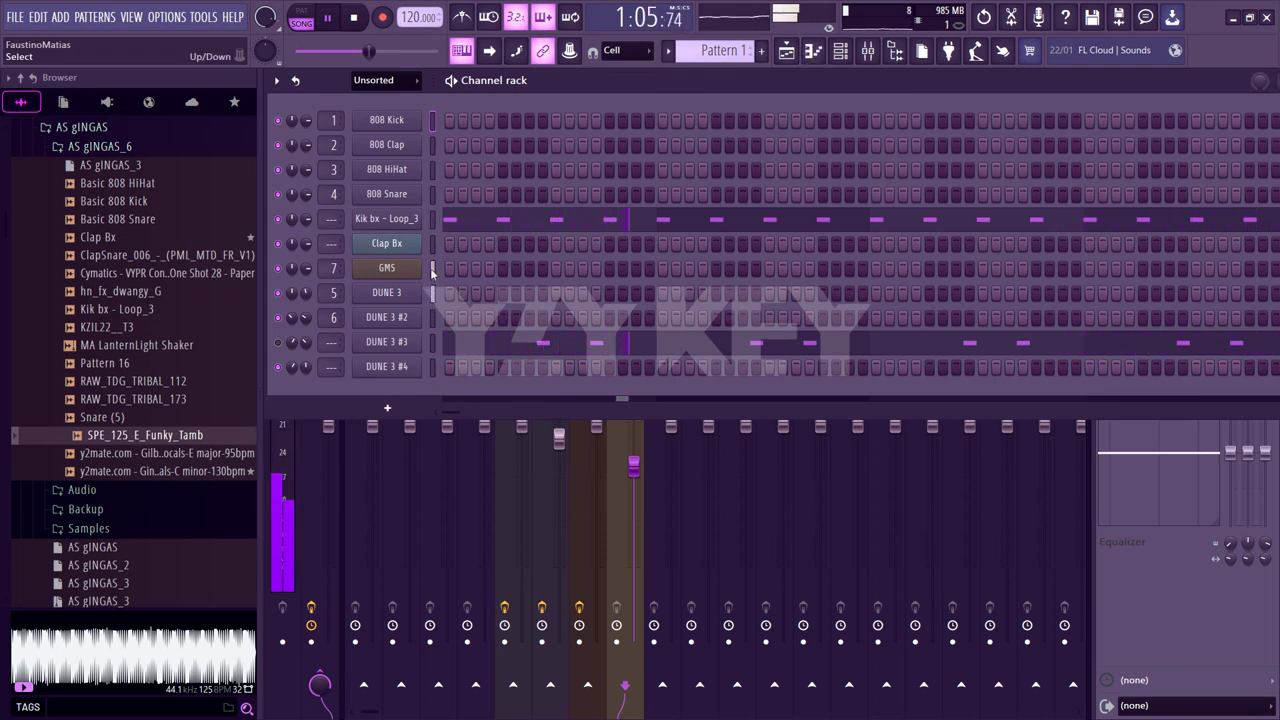
scroll(430, 247, down, 1)
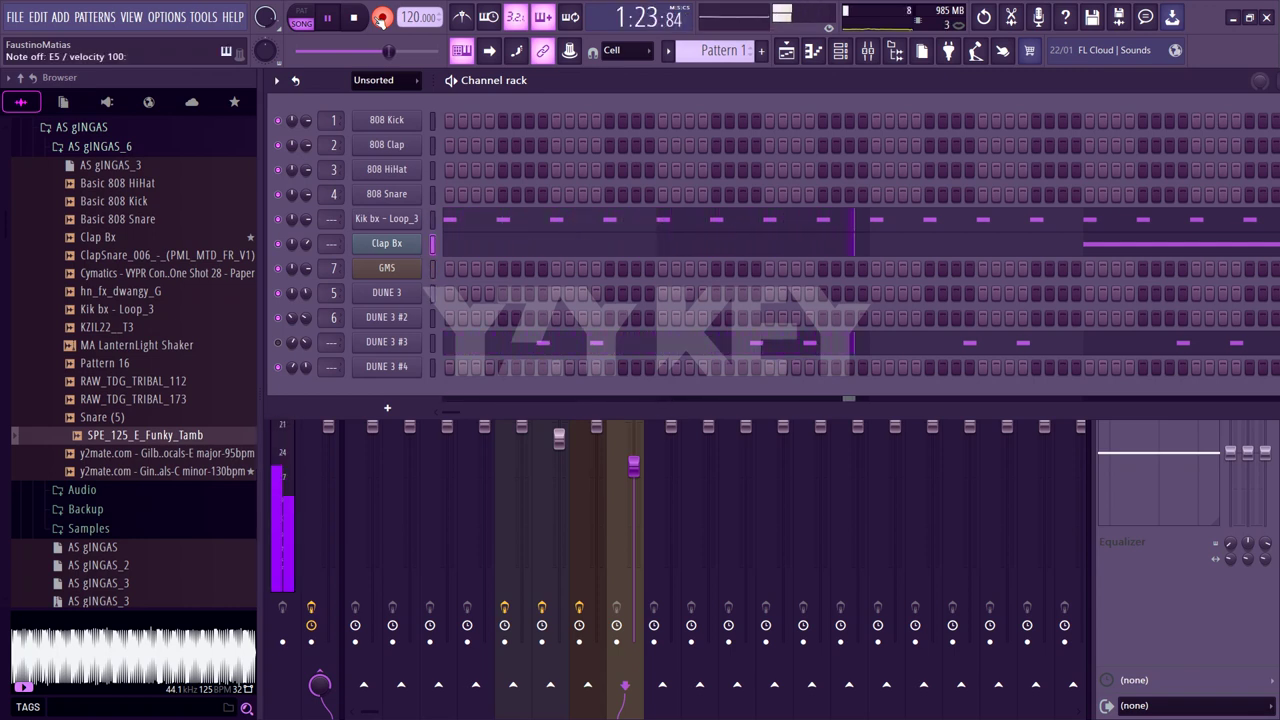
click(353, 18)
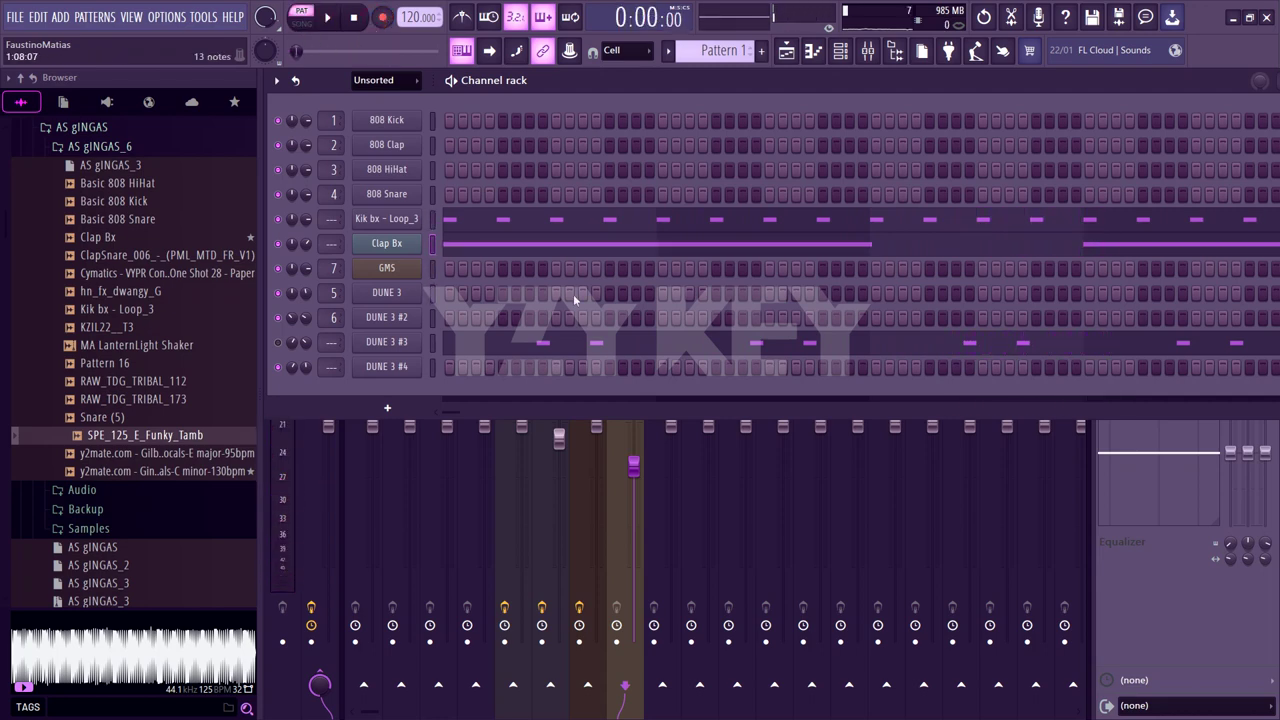
Open the Clap Bx notes of Pattern 1 and delete the three long Slice #5 notes
click(568, 251)
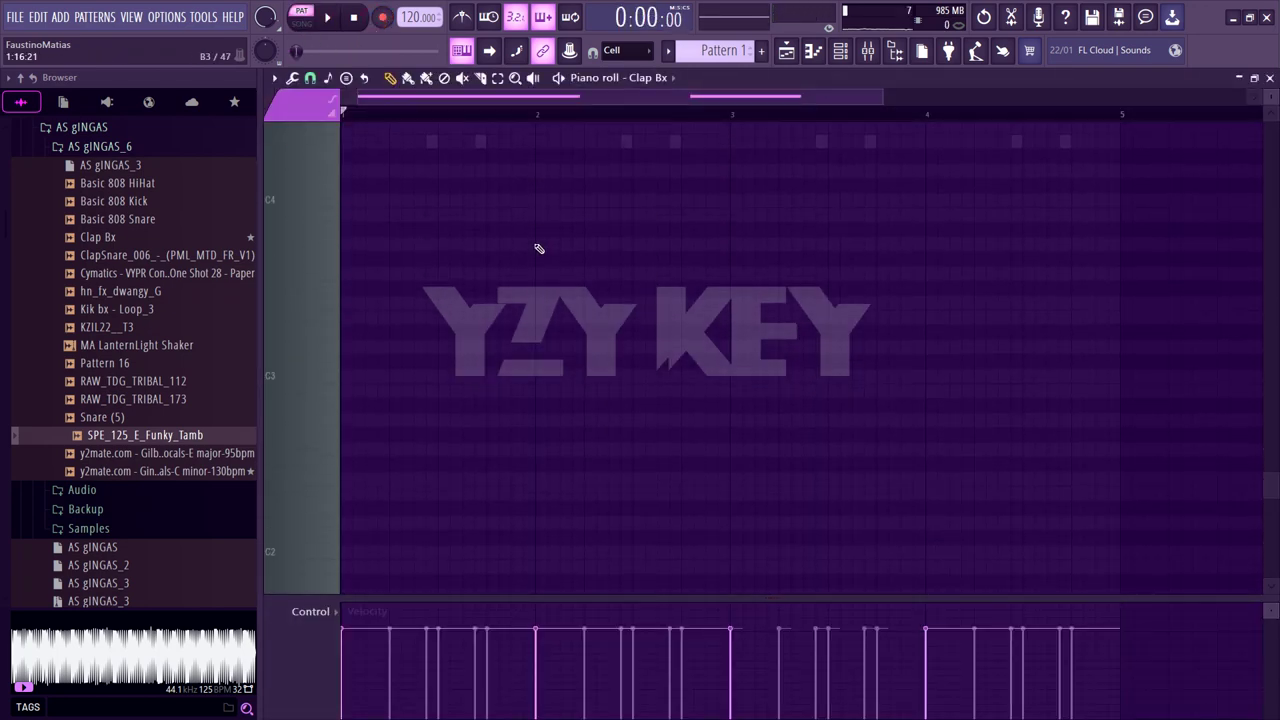
scroll(515, 237, up, 5)
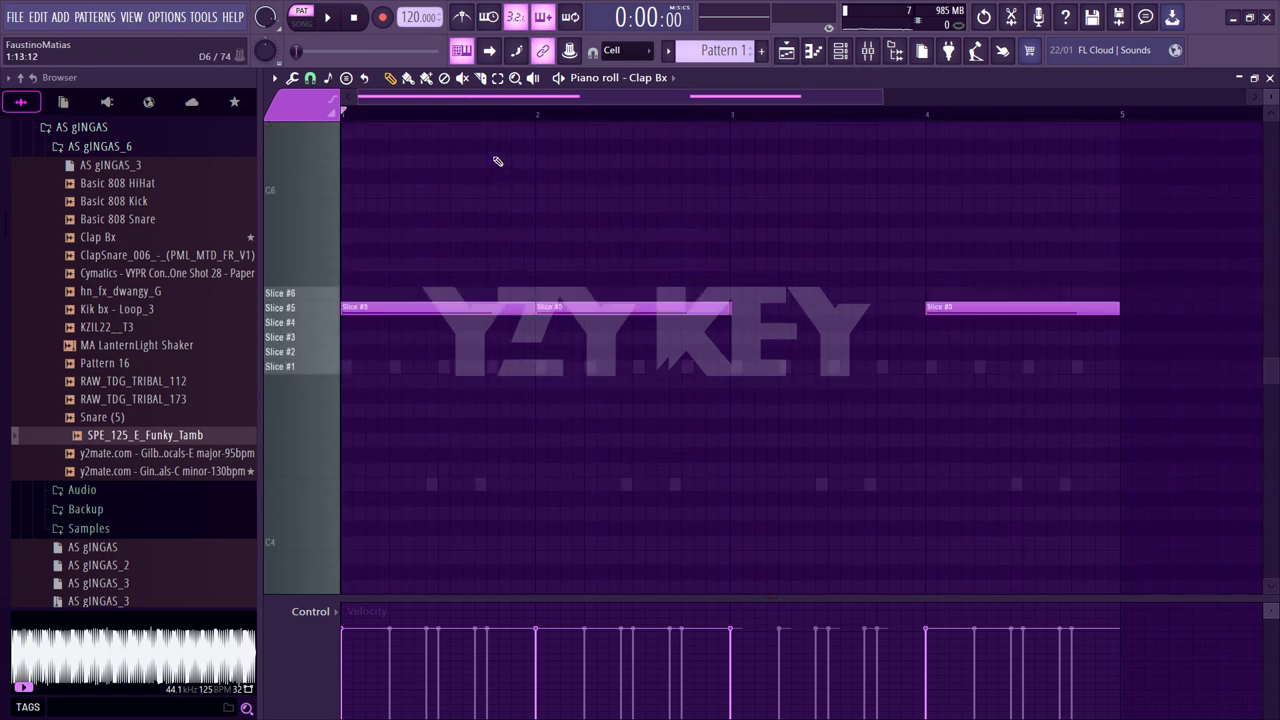
scroll(503, 126, down, 2)
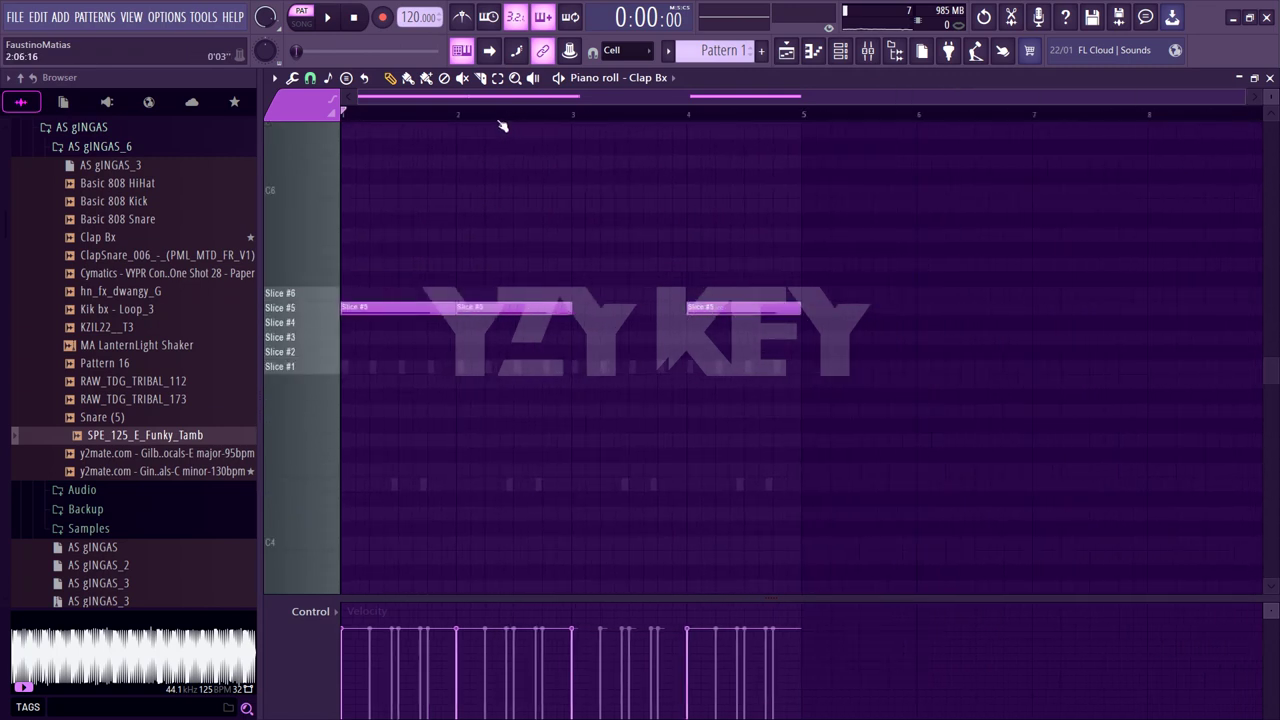
right_click(703, 310)
right_click(515, 308)
right_click(400, 308)
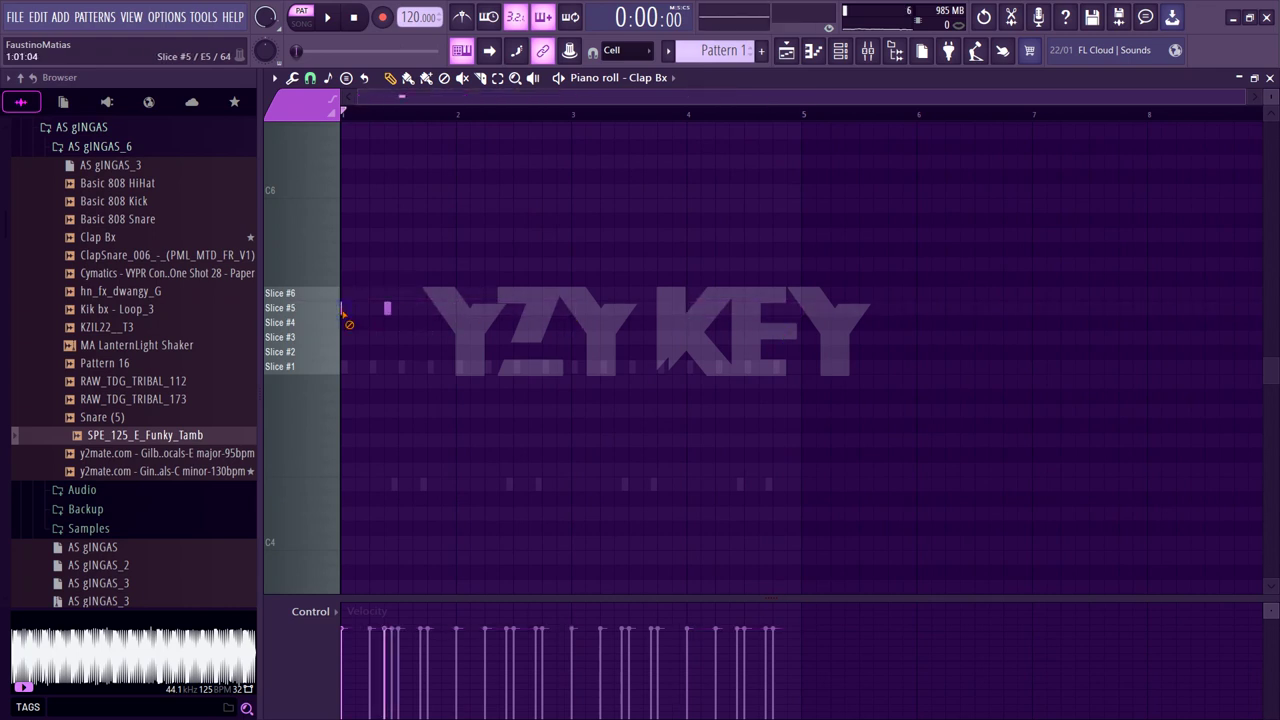
Place a short Slice #5 note at step 14 of bar 1, checking its timing against the playing beat
click(387, 307)
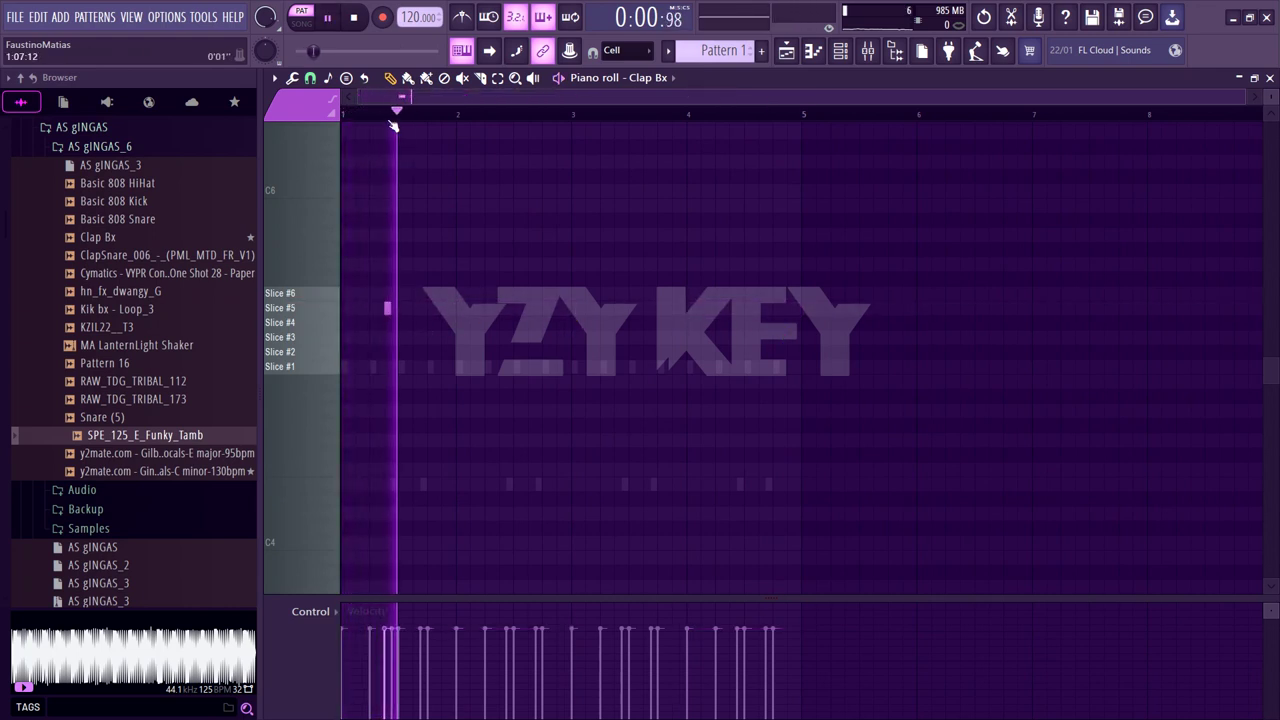
scroll(400, 112, up, 4)
drag(398, 305, 625, 311)
key(space)
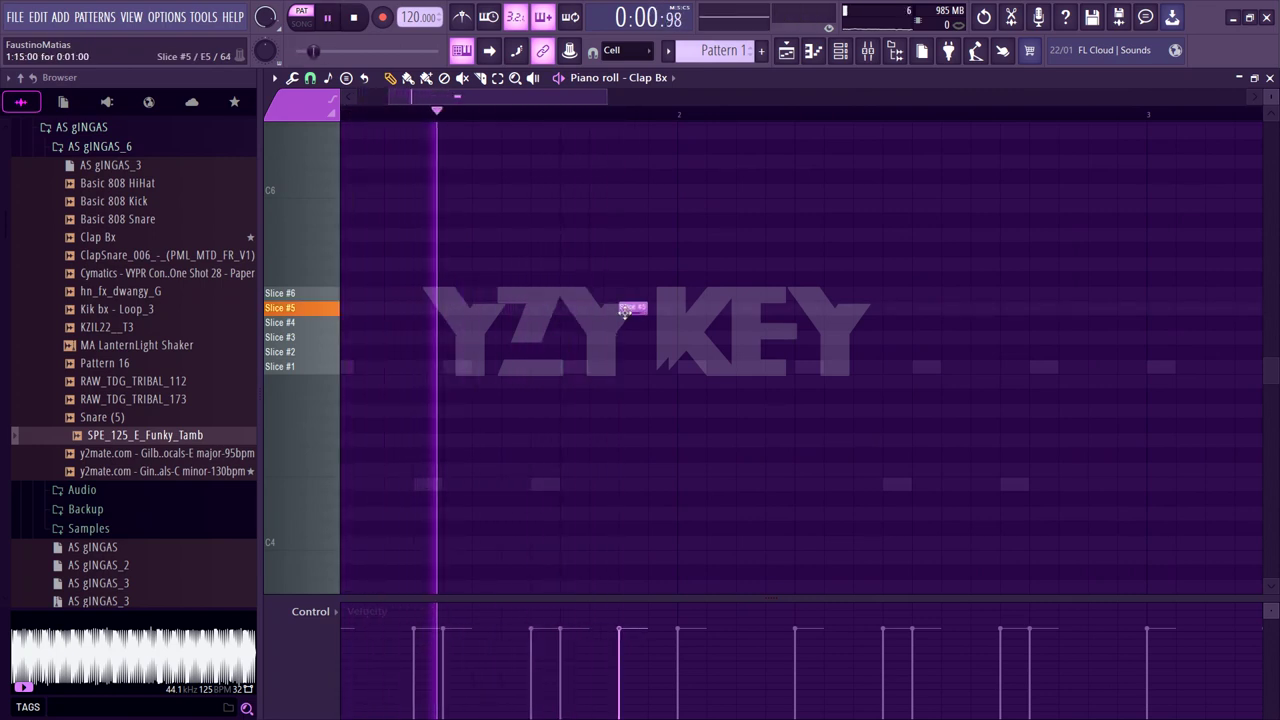
key(space)
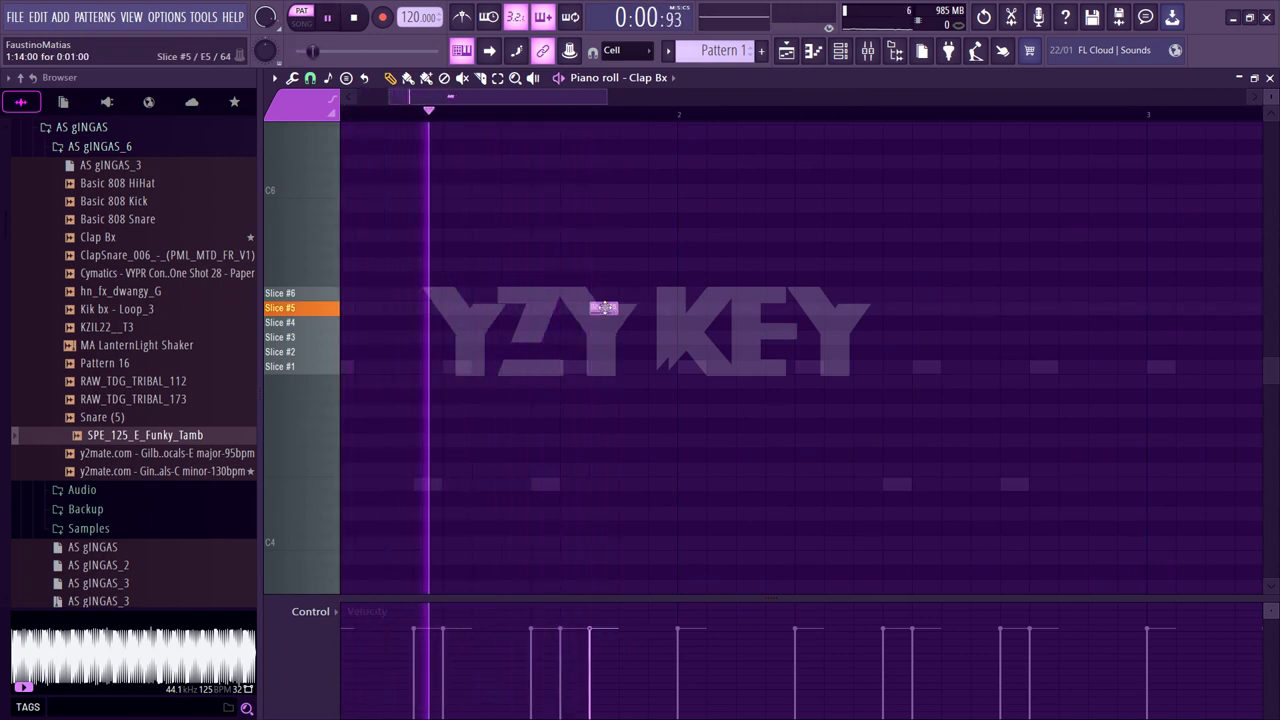
key(space)
key(space)
Add short Slice #5 notes at step 12 of bar 1 and step 3 of bar 2, auditioning them with playback
drag(505, 309, 560, 318)
key(space)
key(space)
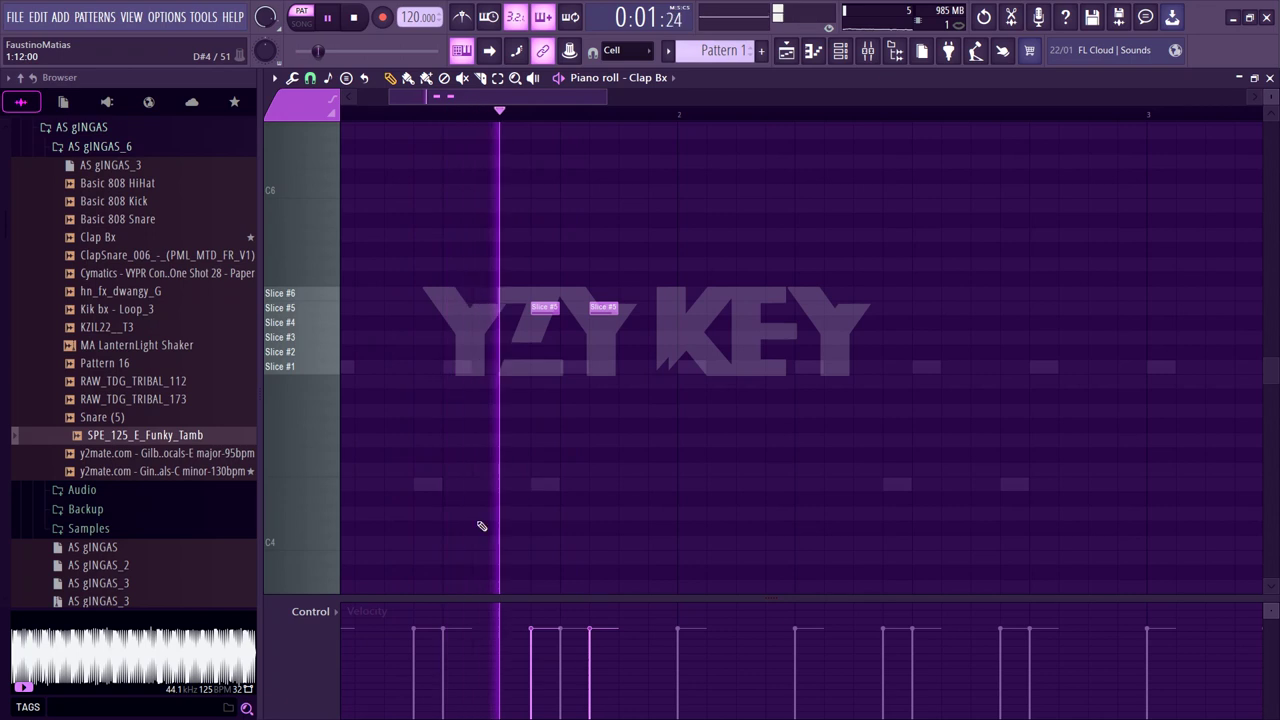
key(space)
key(space)
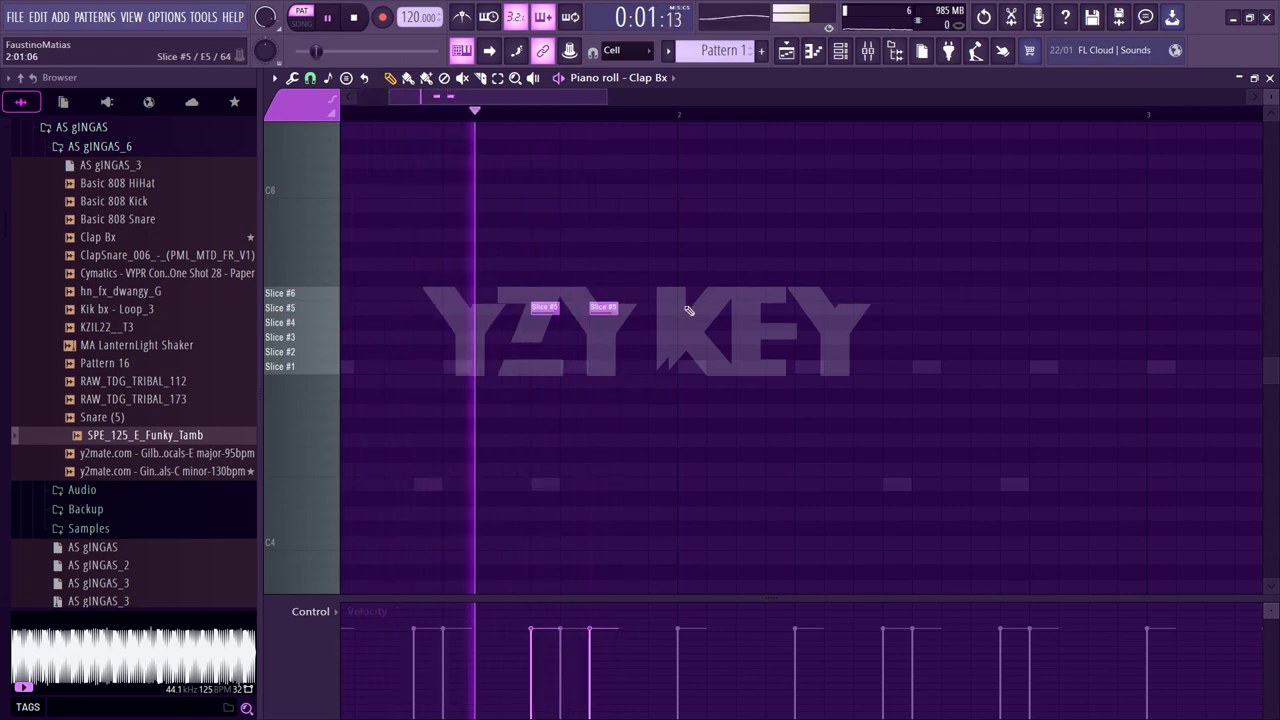
click(734, 309)
key(space)
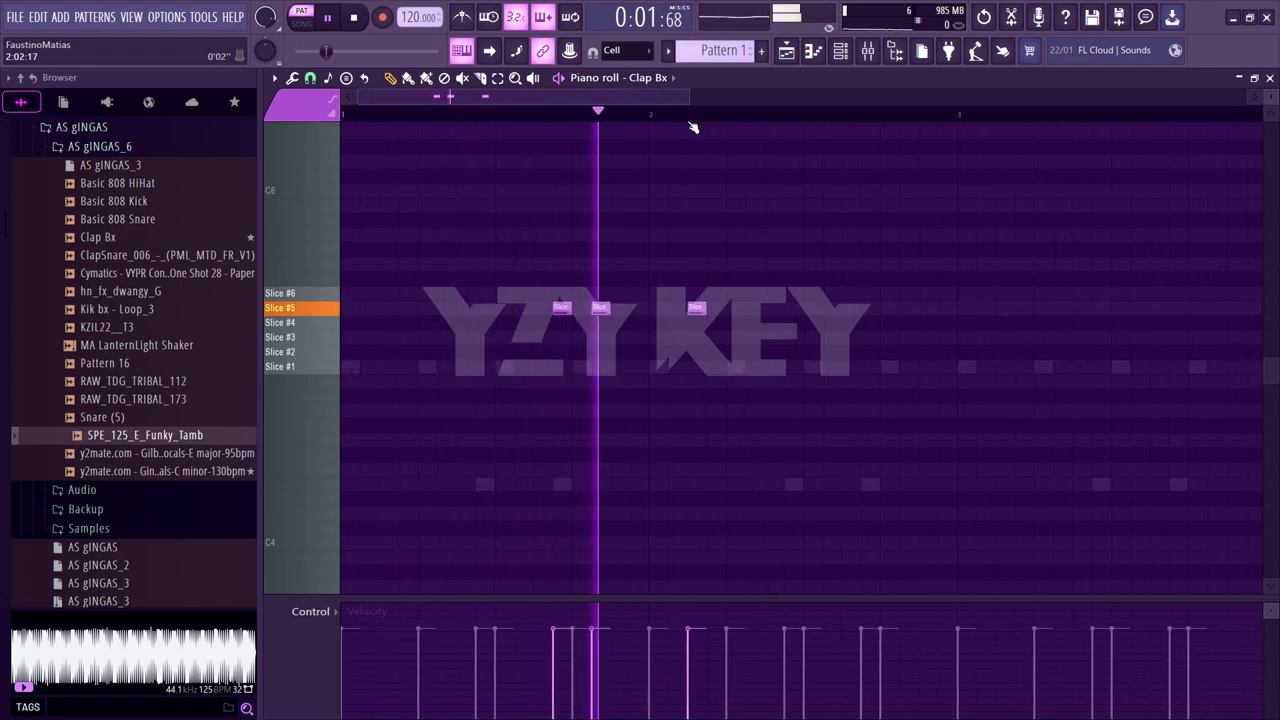
Copy the three Slice #5 notes and position the copy one bar later, starting at step 12 of bar 2
ctrl+scroll(710, 220, down, 2)
drag(756, 297, 889, 308)
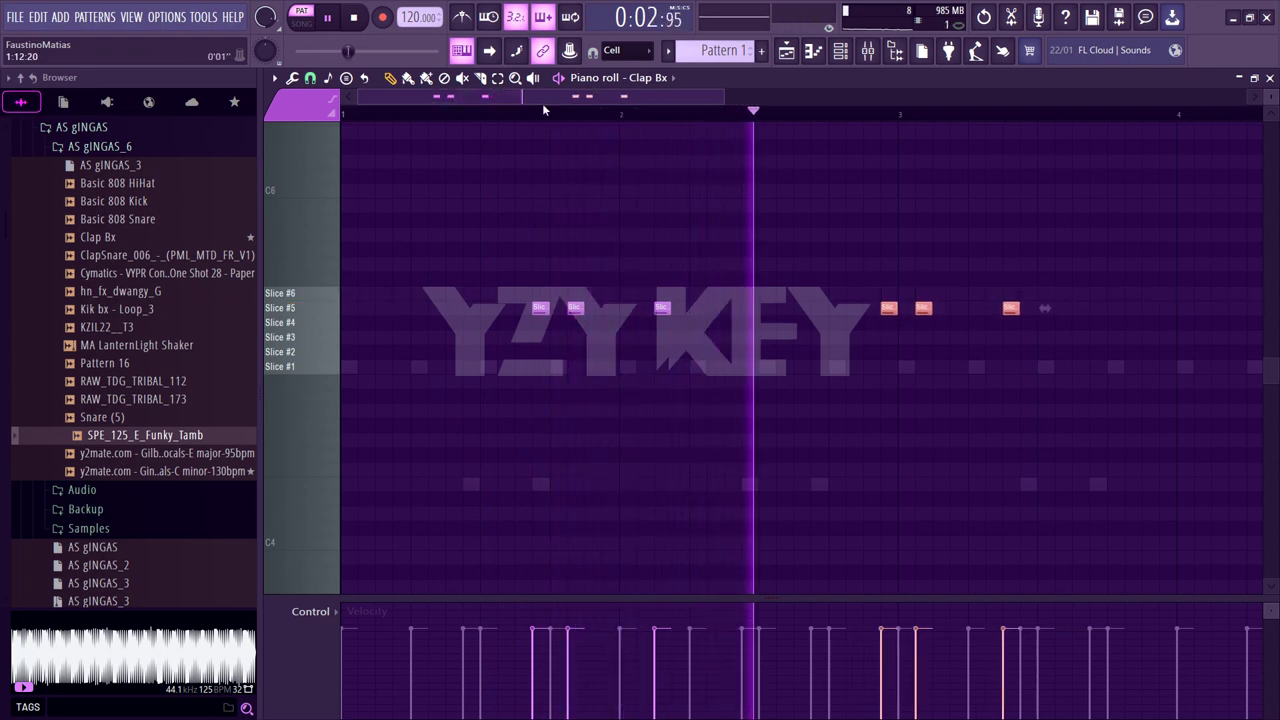
scroll(597, 112, down, 4)
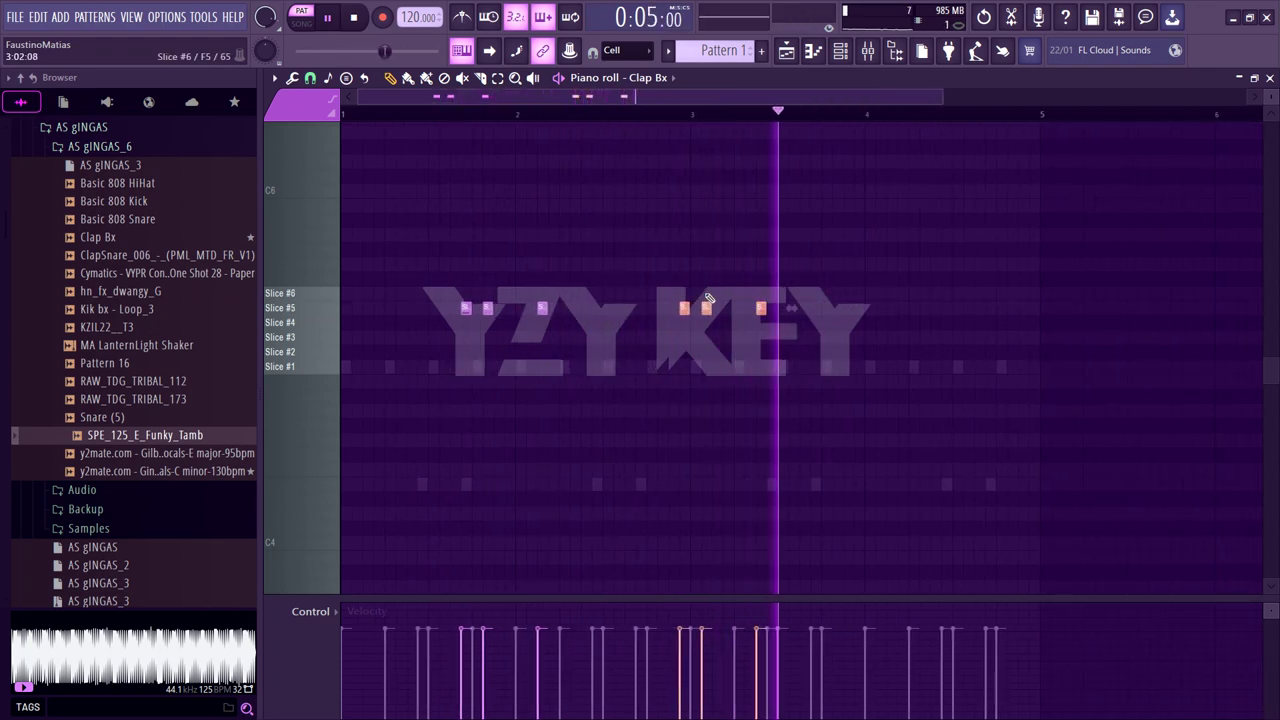
drag(705, 308, 660, 307)
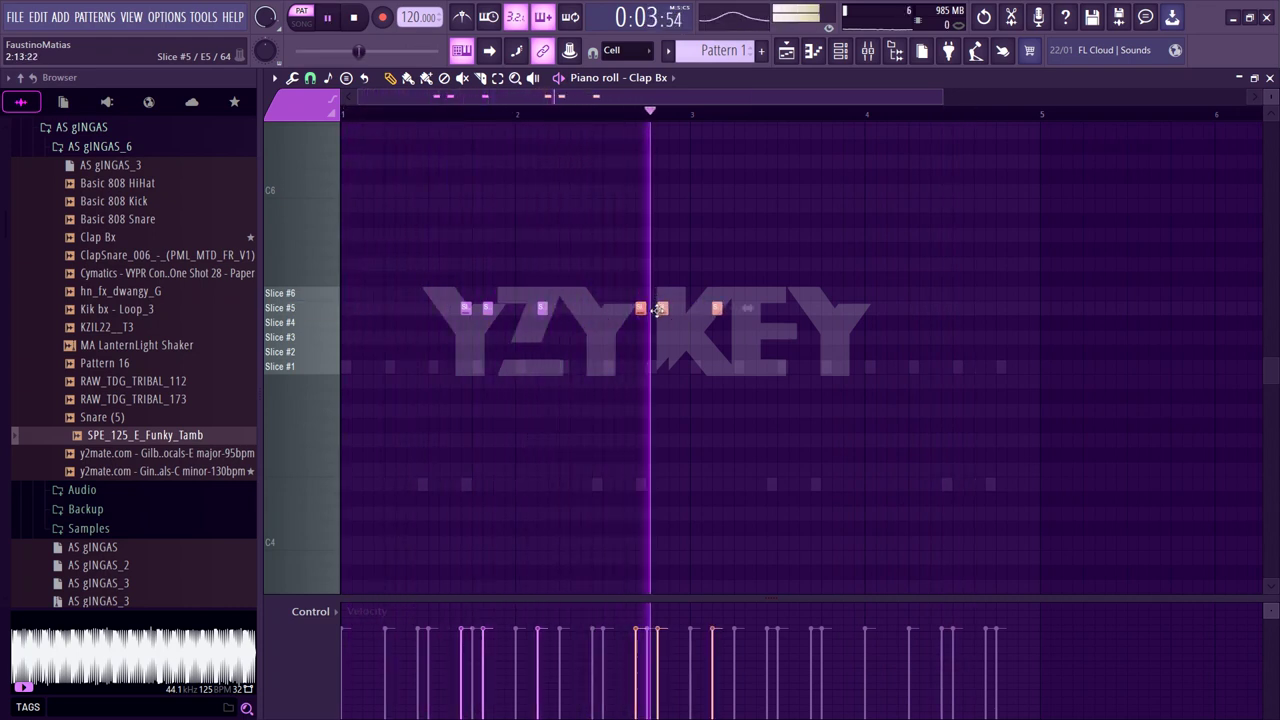
drag(661, 308, 700, 330)
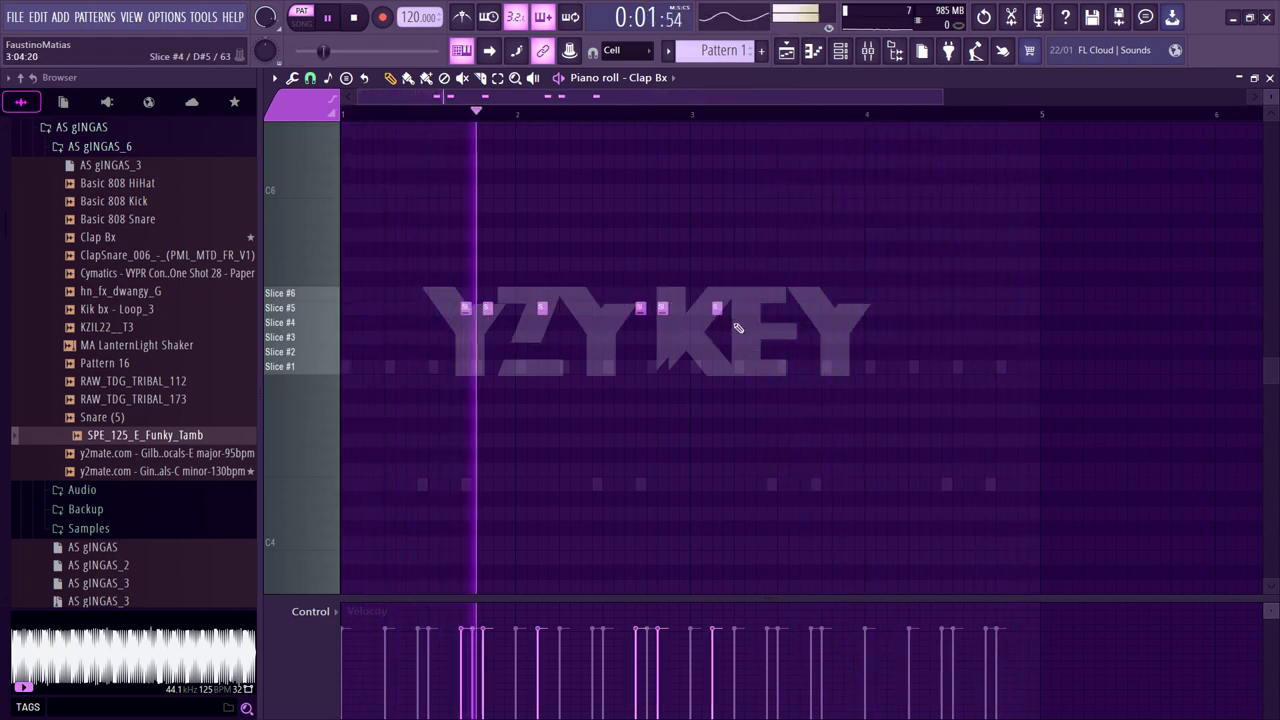
Repeat the three-note Slice #5 clap figure through bars 3 and 4, ending at step 14 of bar 4
right_click(717, 310)
mouse_move(708, 344)
mouse_down()
mouse_move(532, 300)
mouse_move(736, 327)
mouse_move(717, 328)
mouse_move(717, 310)
mouse_move(727, 325)
mouse_up()
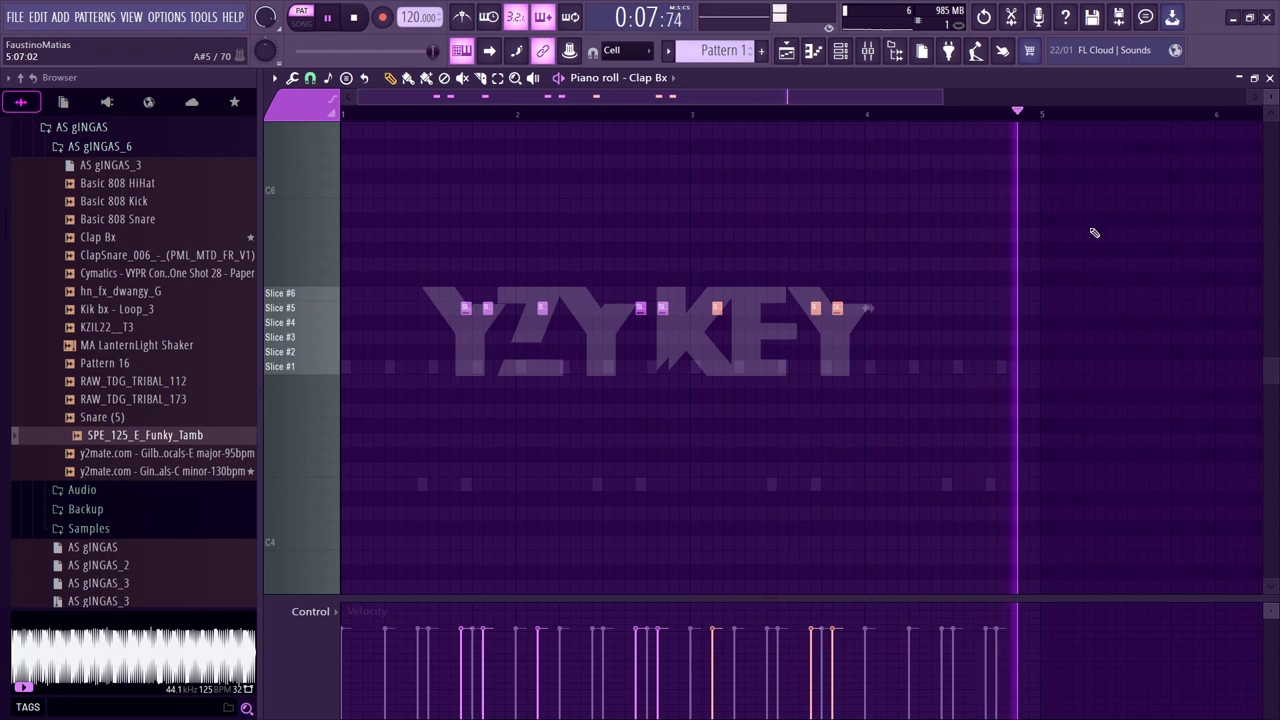
drag(891, 357, 902, 318)
drag(909, 341, 890, 308)
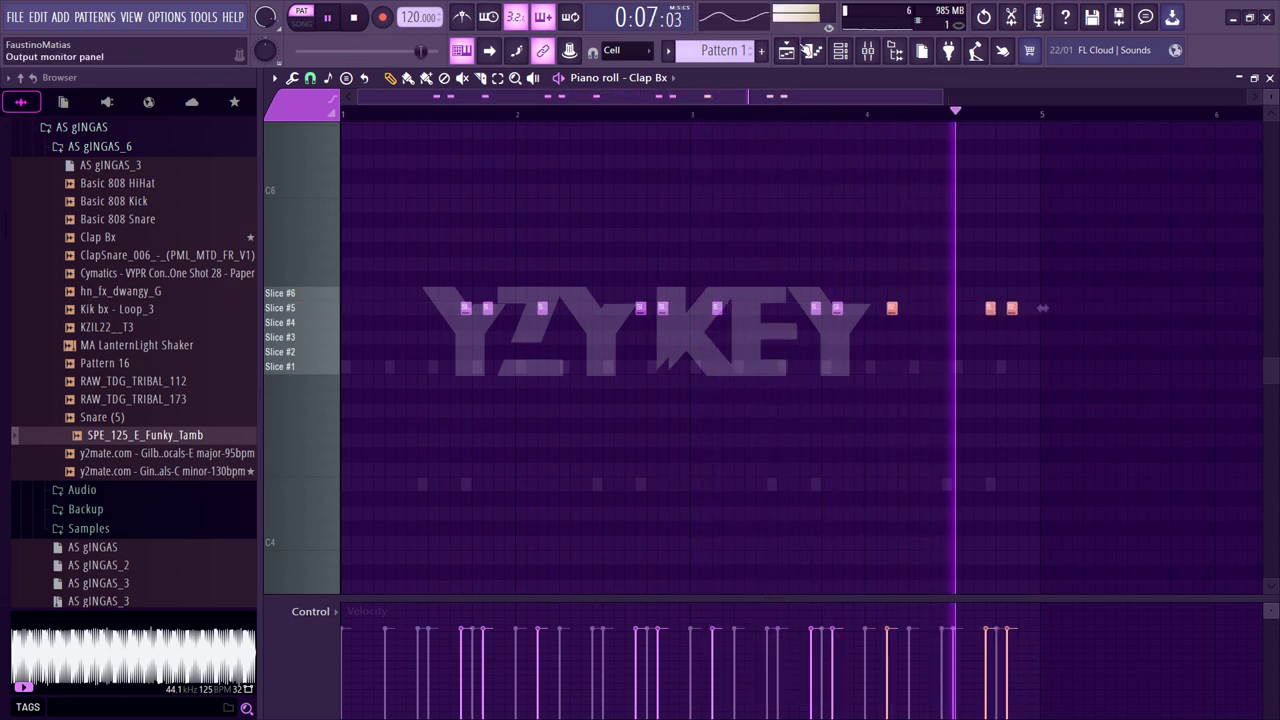
Add a Slice #5 clap note at step 3 of bar 1 in the Clap Bx part
click(794, 52)
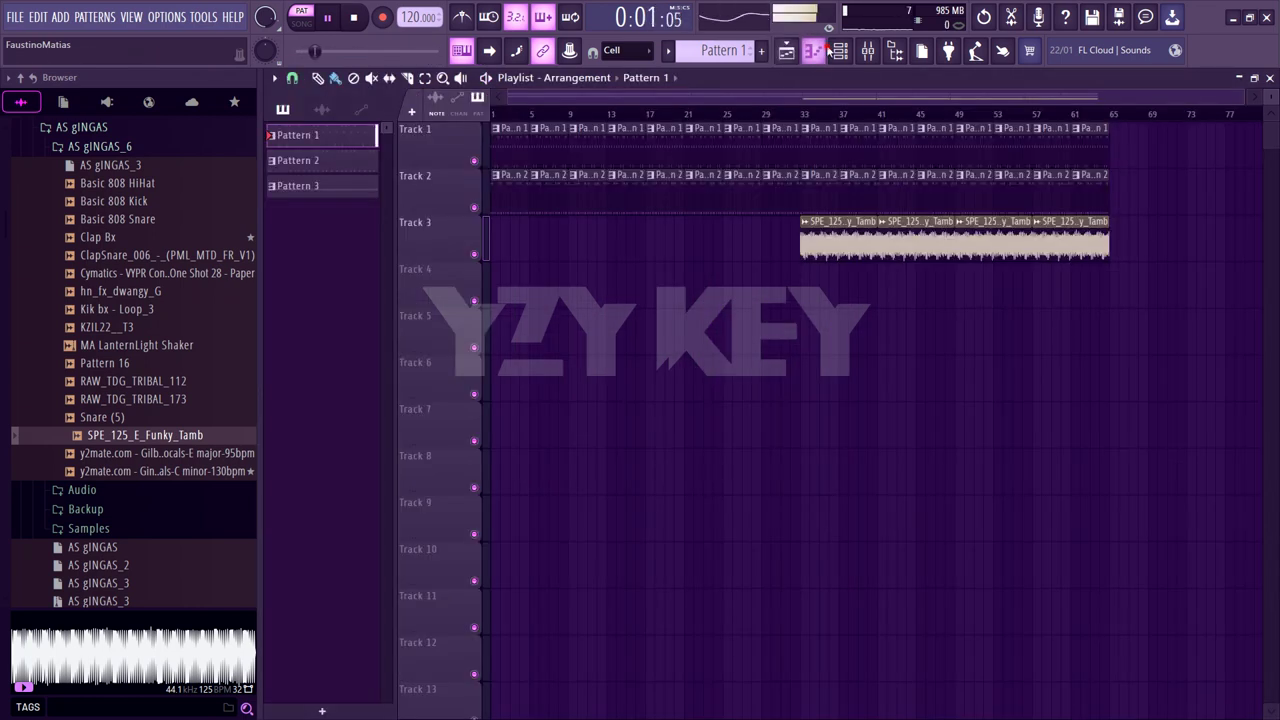
click(836, 50)
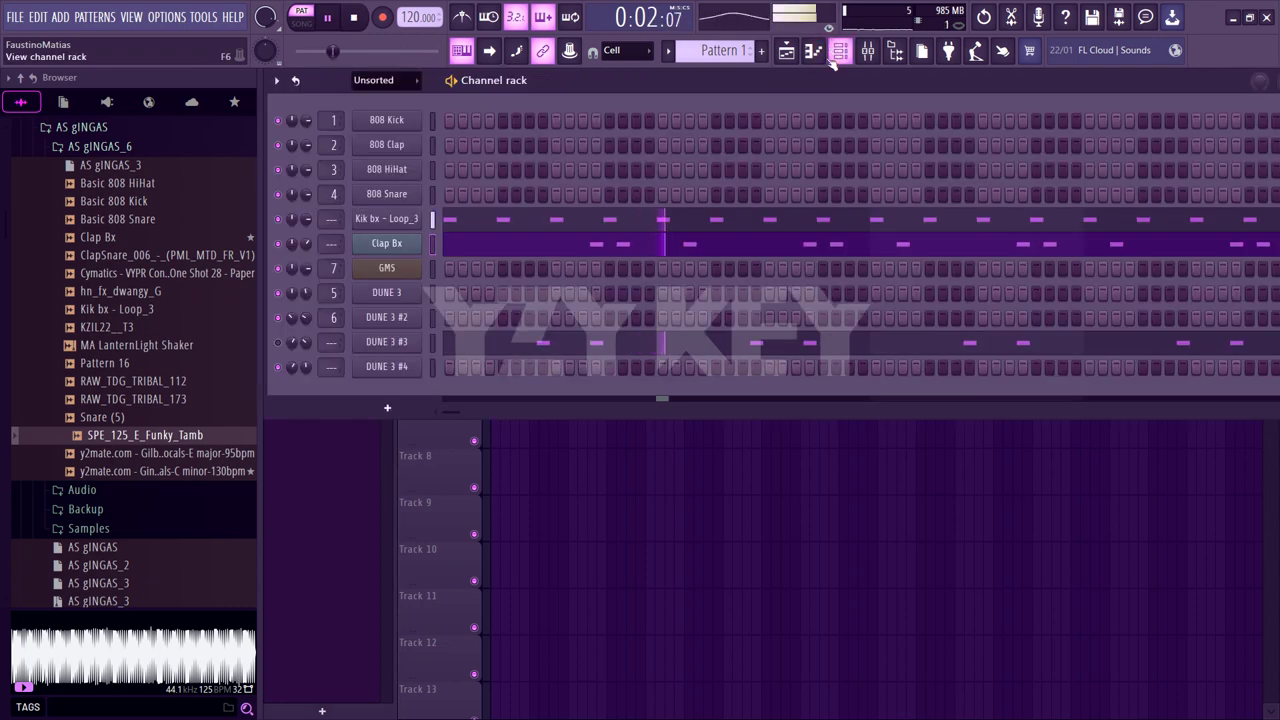
click(549, 248)
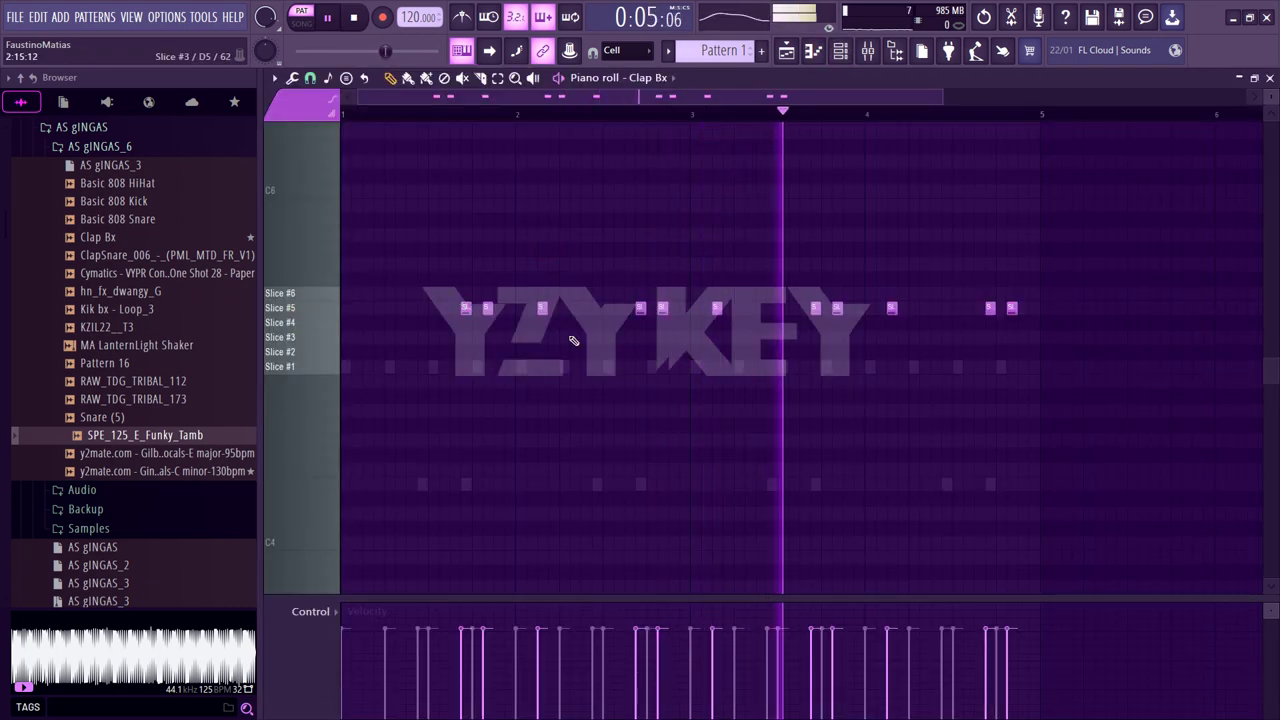
click(377, 308)
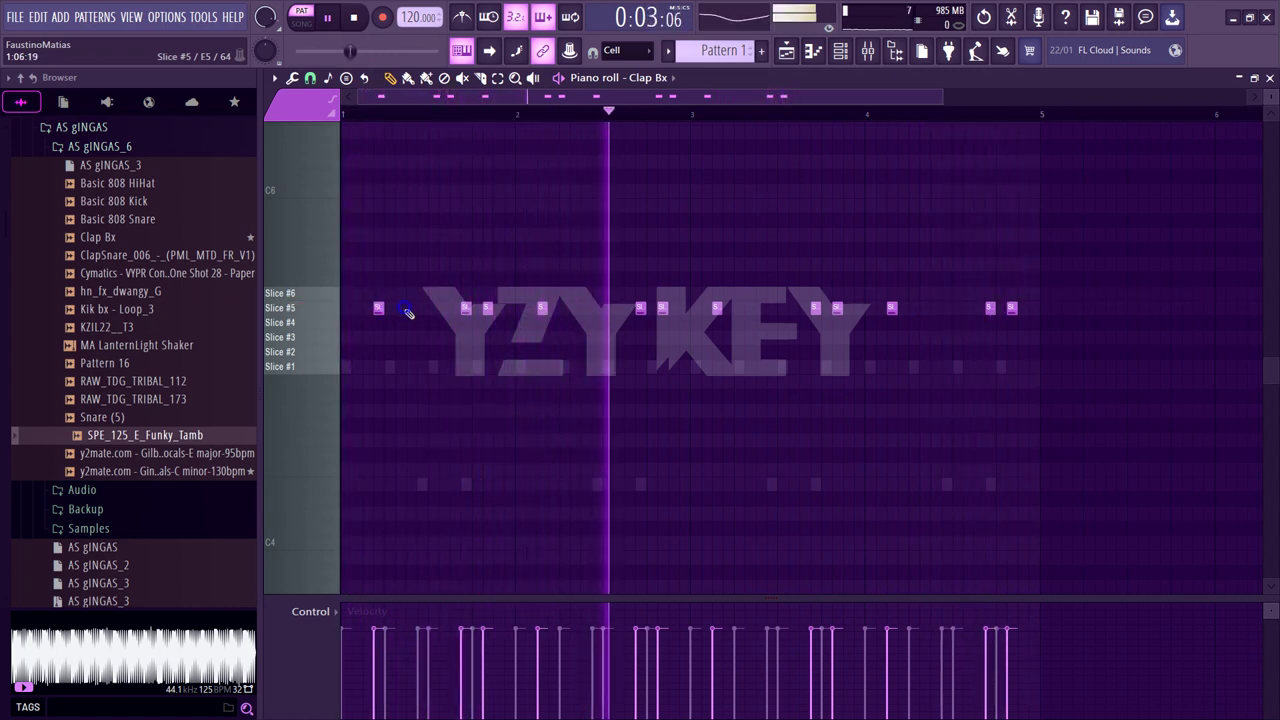
right_click(378, 310)
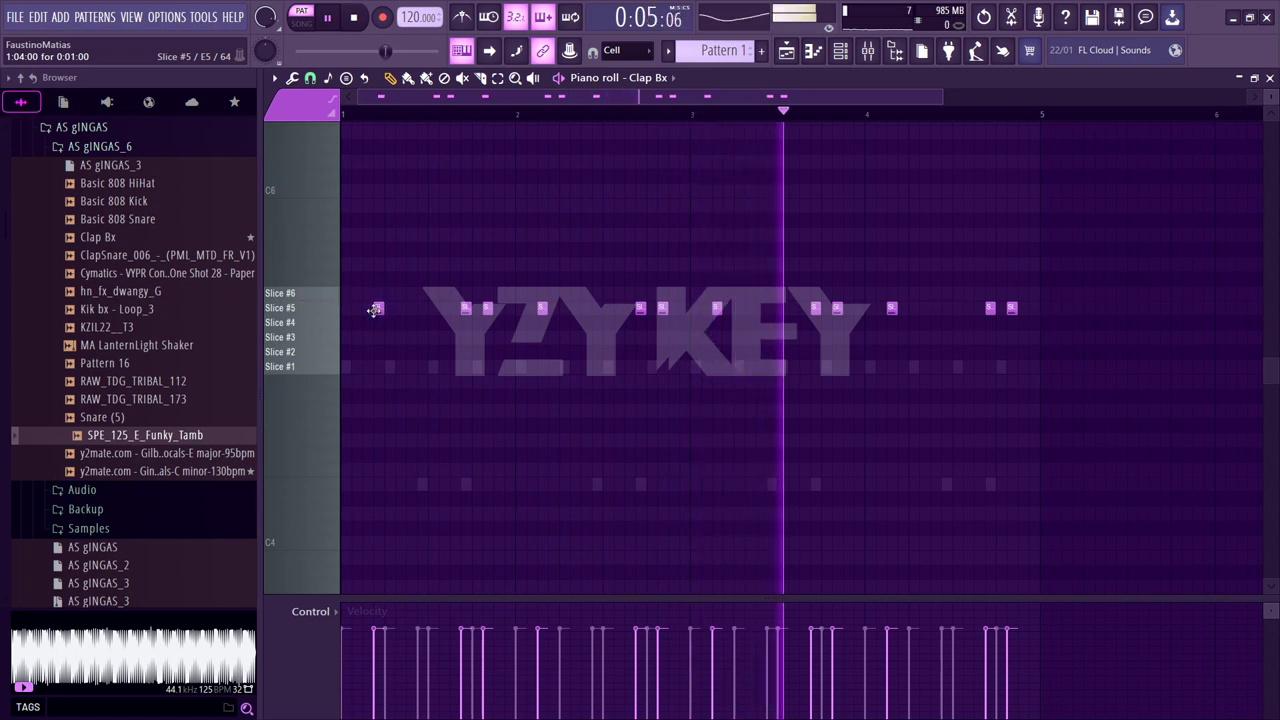
click(377, 311)
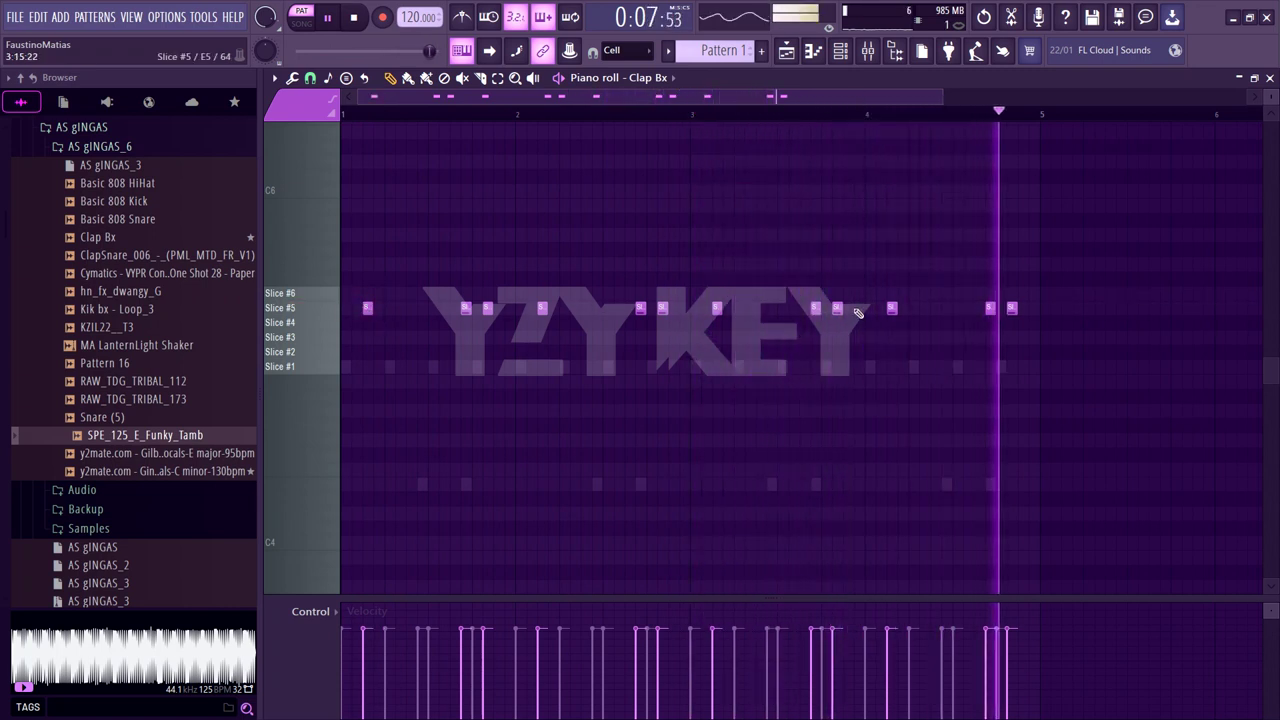
Switch playback to song mode and lower the DUNE 3 channel volume in the channel rack
click(840, 50)
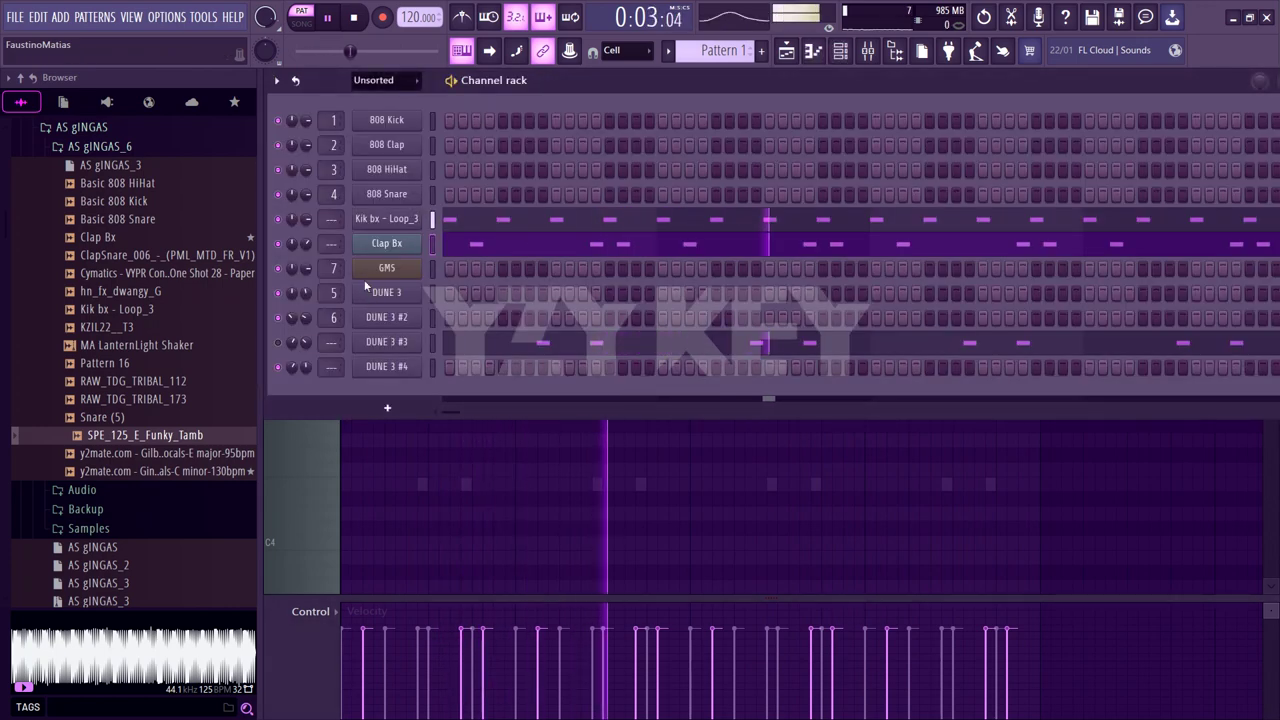
click(785, 50)
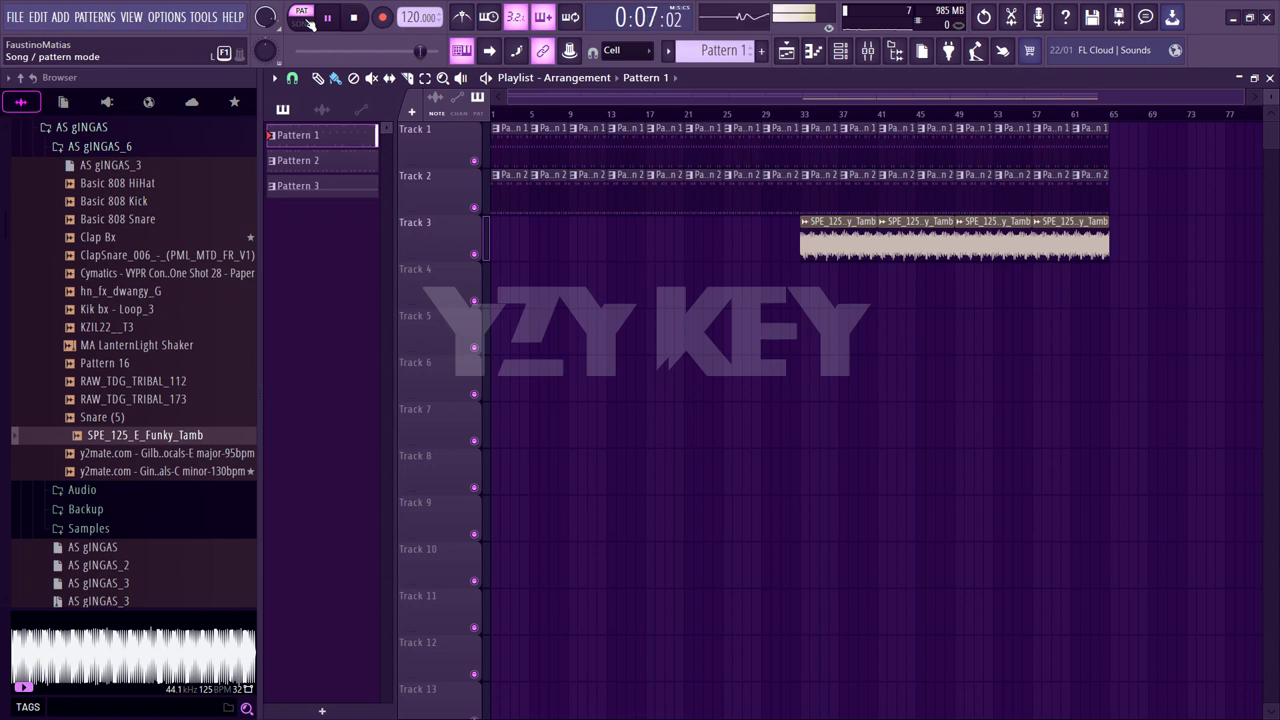
click(303, 20)
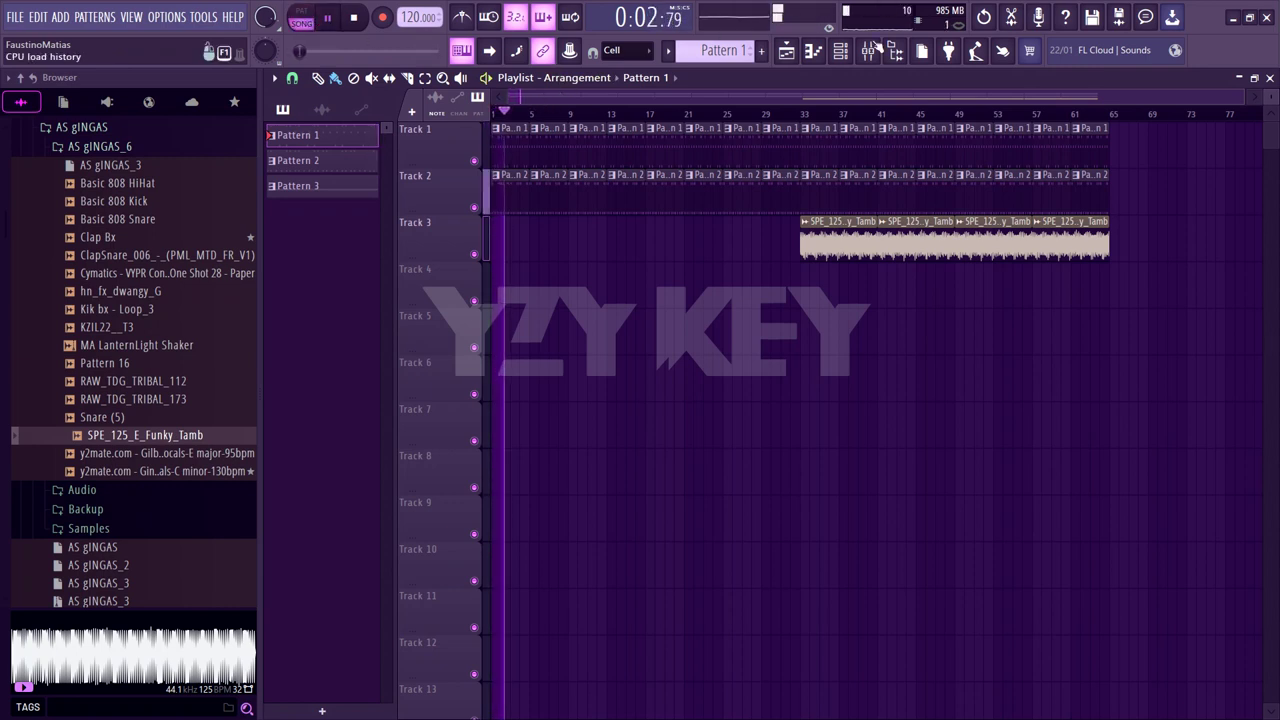
click(840, 50)
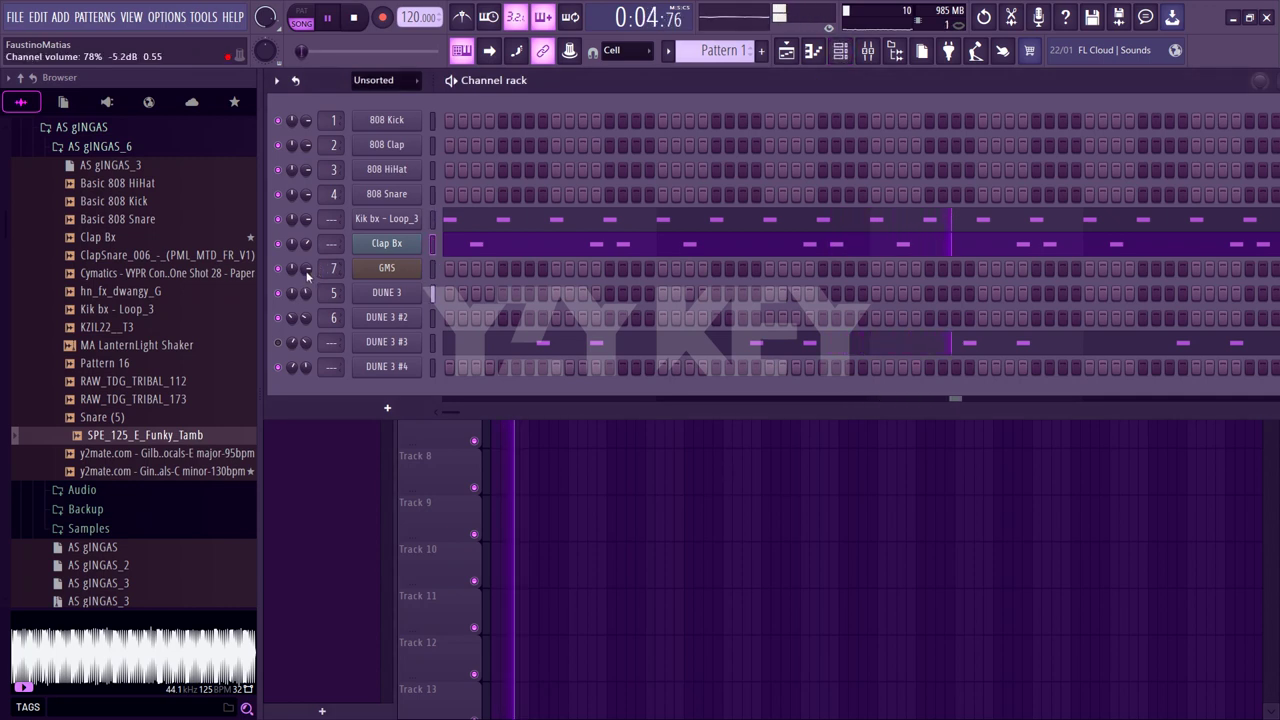
drag(309, 293, 309, 305)
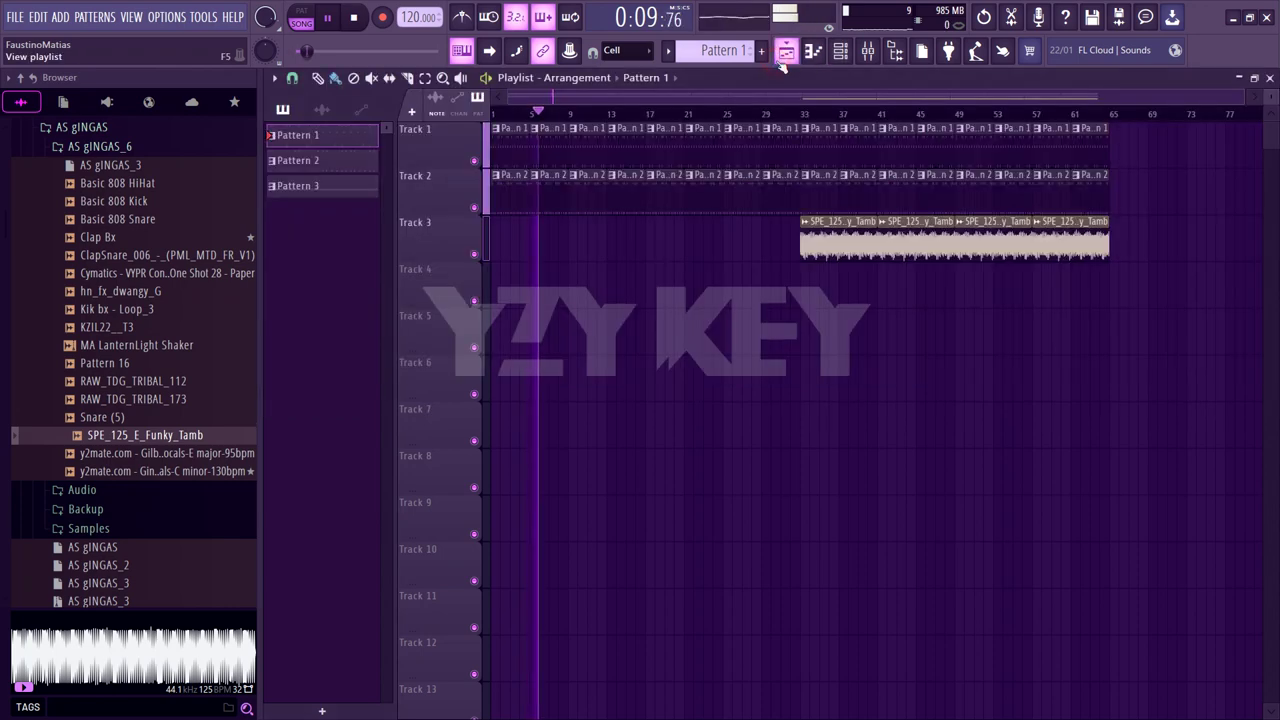
Select Pattern 3 and place one clip of it at bar 1 on Track 4 of the playlist
click(786, 51)
key(KP_Add)
key(KP_Add)
key(KP_Add)
key(KP_Subtract)
mouse_move(640, 275)
mouse_down()
mouse_move(651, 289)
mouse_move(505, 294)
mouse_up()
click(513, 297)
Duplicate the Pattern 3 clip along Track 4 through bar 64 and stop playback
key(ctrl+b)
key(ctrl+b)
key(ctrl+b)
key(ctrl+b)
key(ctrl+b)
key(ctrl+b)
key(ctrl+b)
key(ctrl+b)
key(ctrl+b)
key(ctrl+b)
key(ctrl+b)
key(ctrl+b)
key(ctrl+b)
key(ctrl+b)
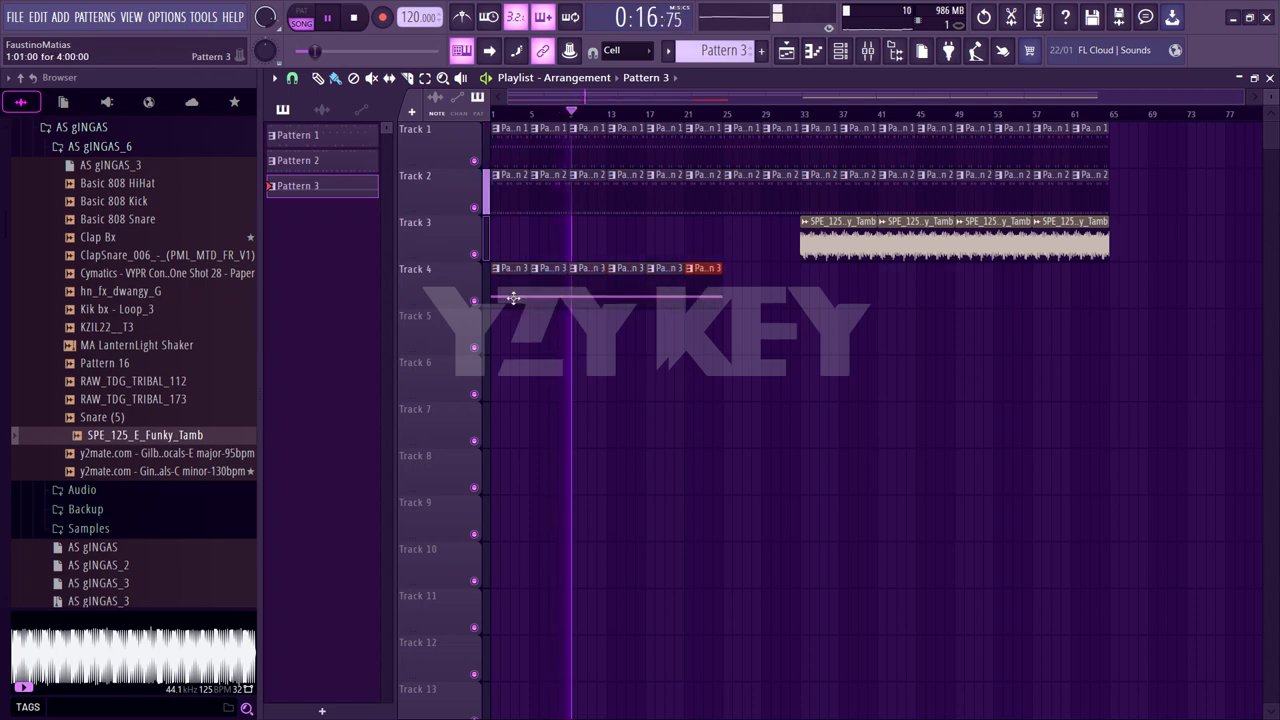
key(space)
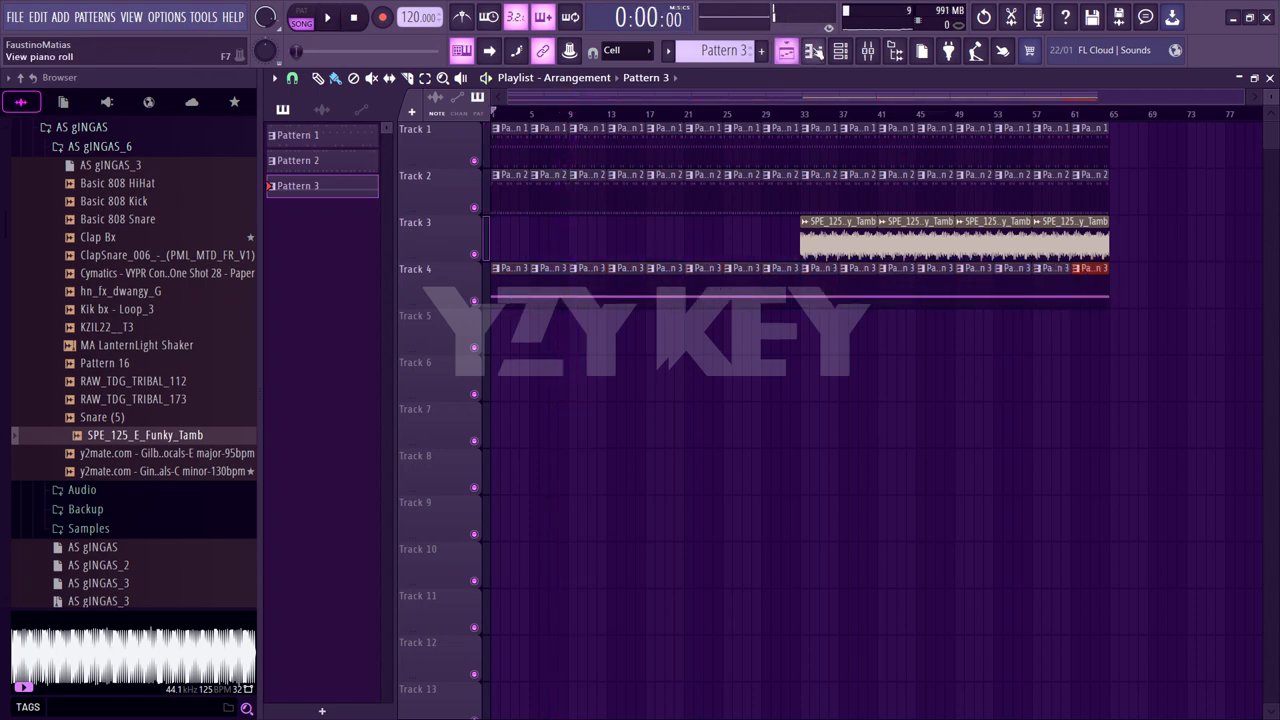
Create an automation clip for the mixer volume of the DUNE 3 #2 insert and start song playback
click(840, 50)
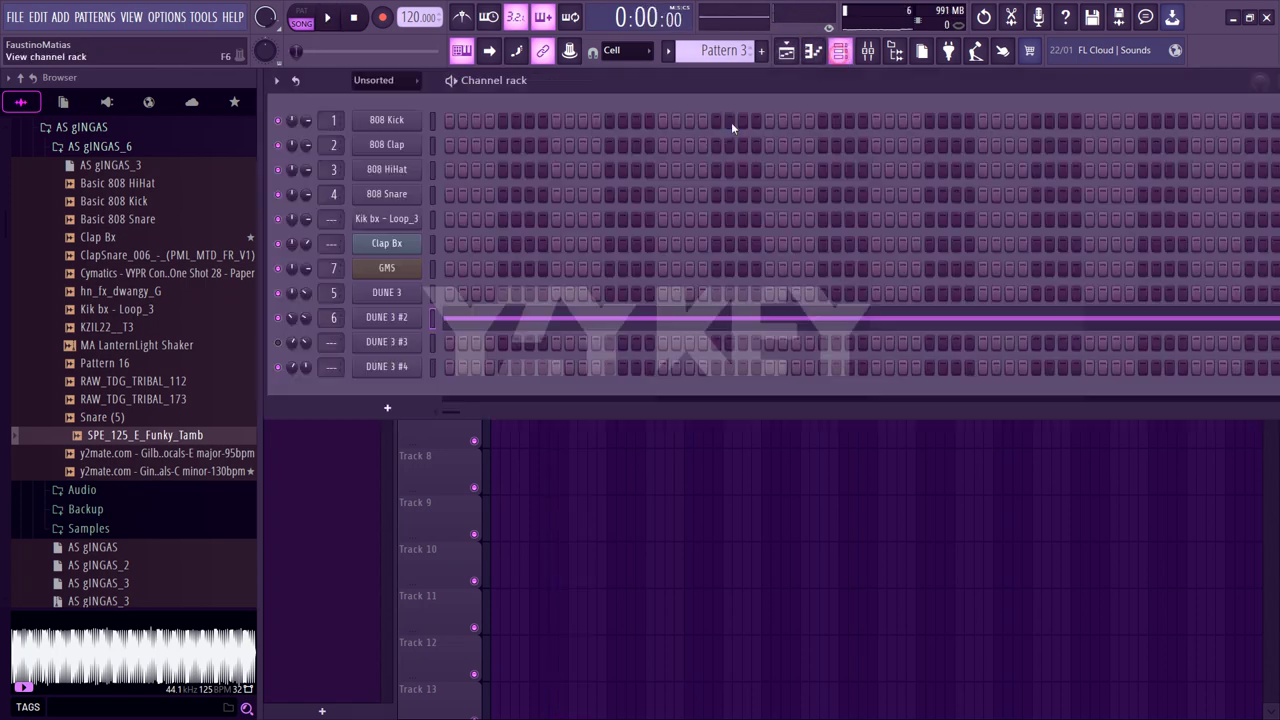
double_click(322, 318)
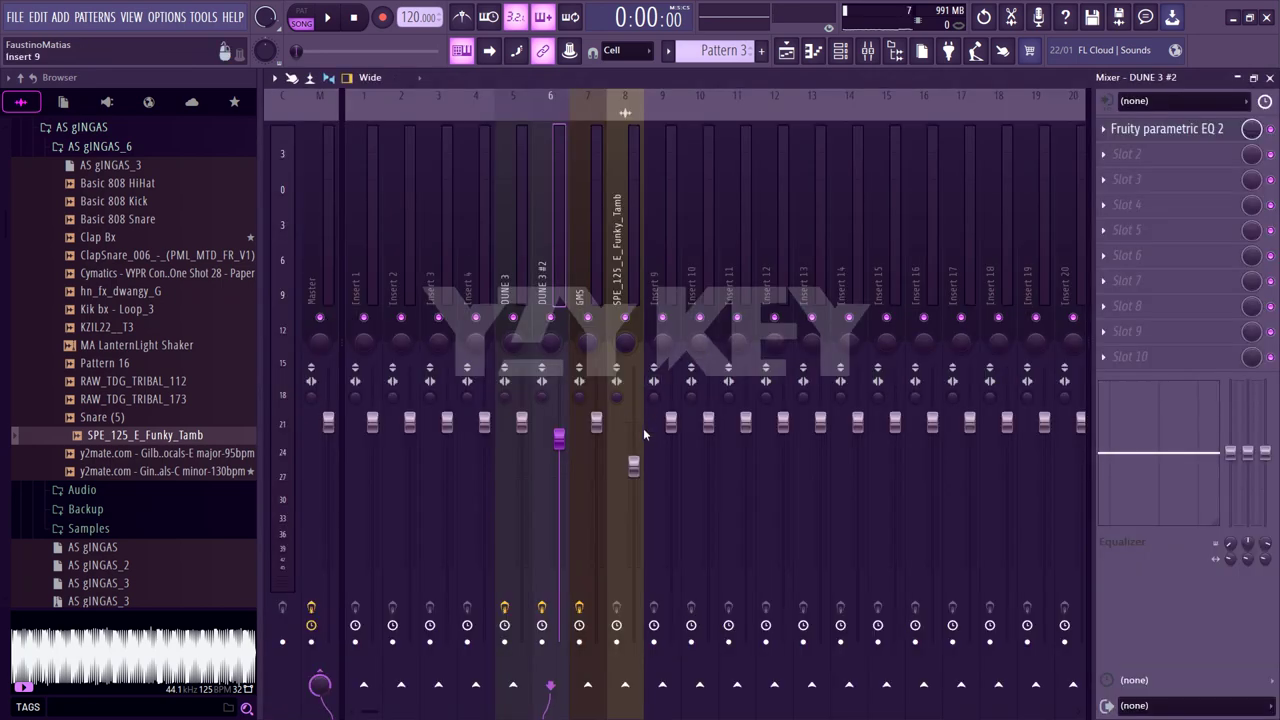
right_click(559, 438)
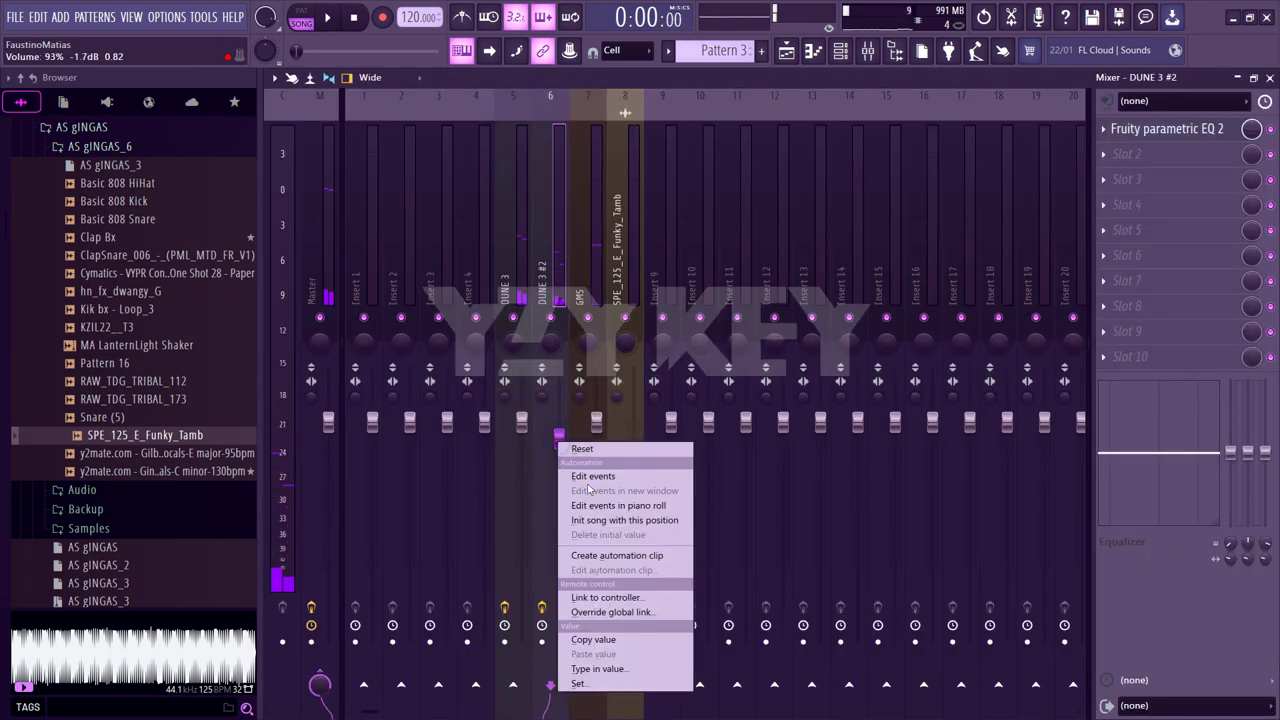
click(598, 557)
key(space)
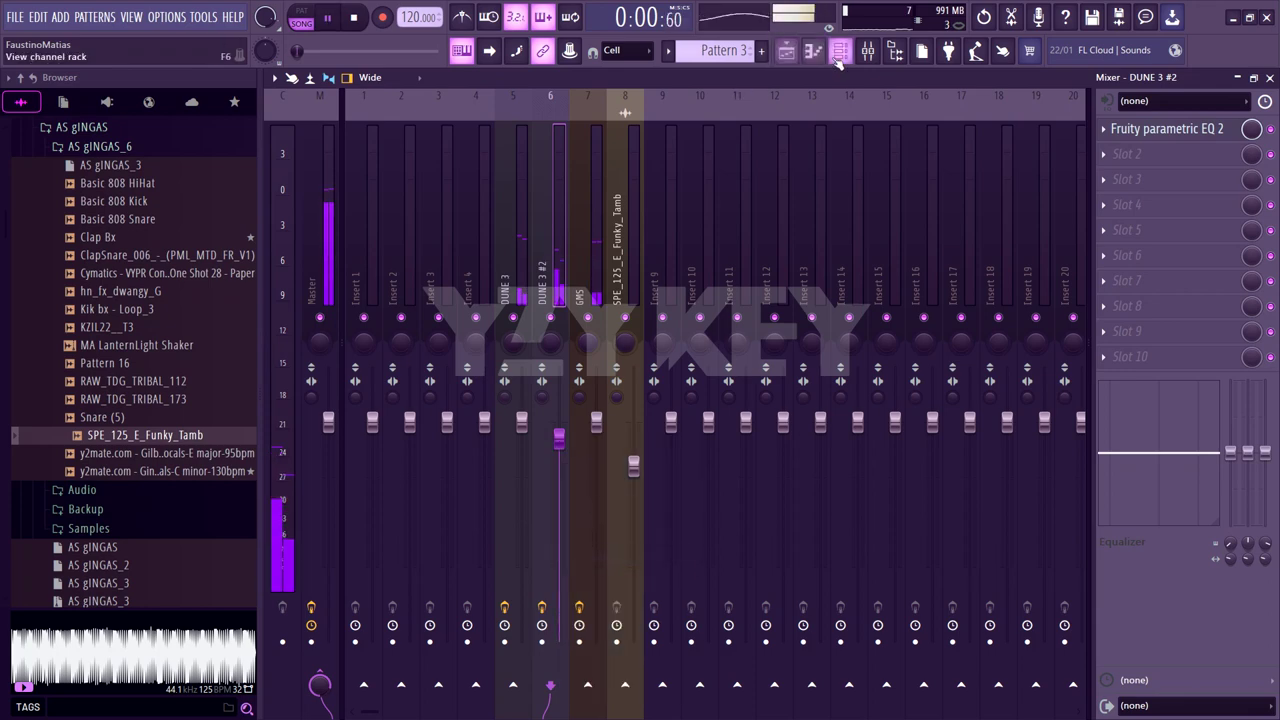
Shape the DUNE 3 #2 volume automation as a fade-in: add a point at bar 33, lower the start to minimum and set the tension to 27%
key(F5)
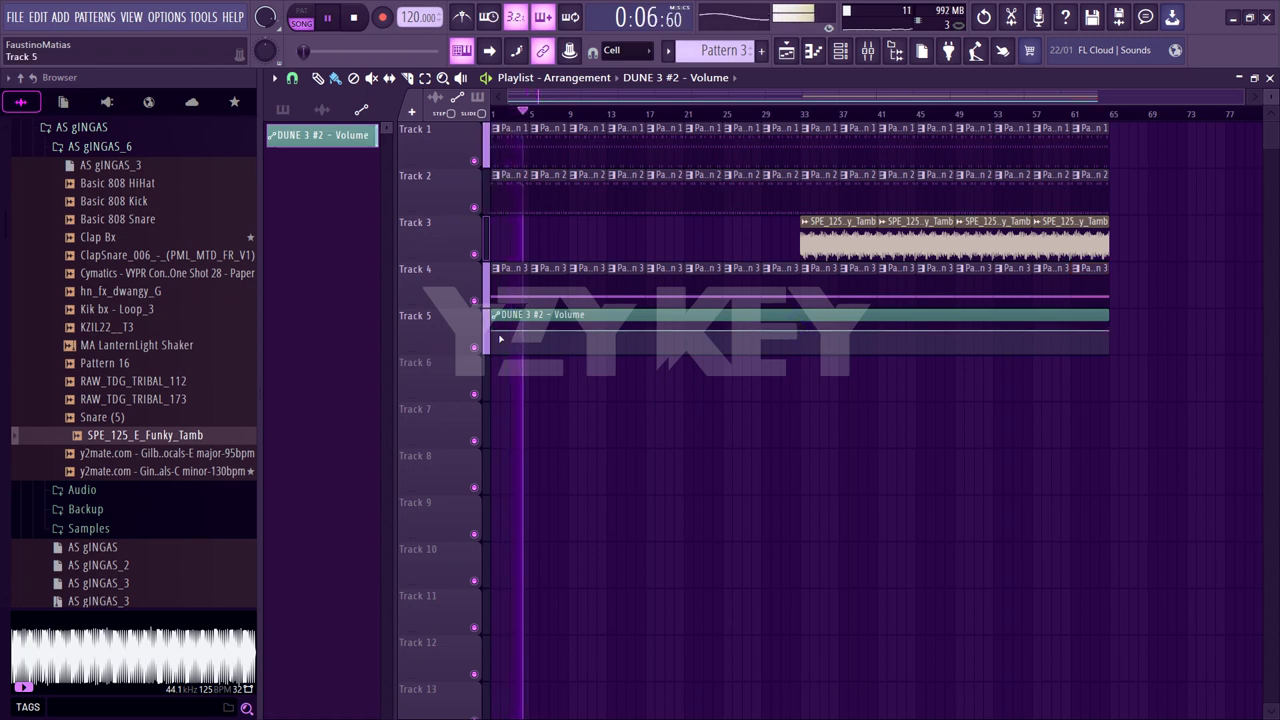
right_click(808, 334)
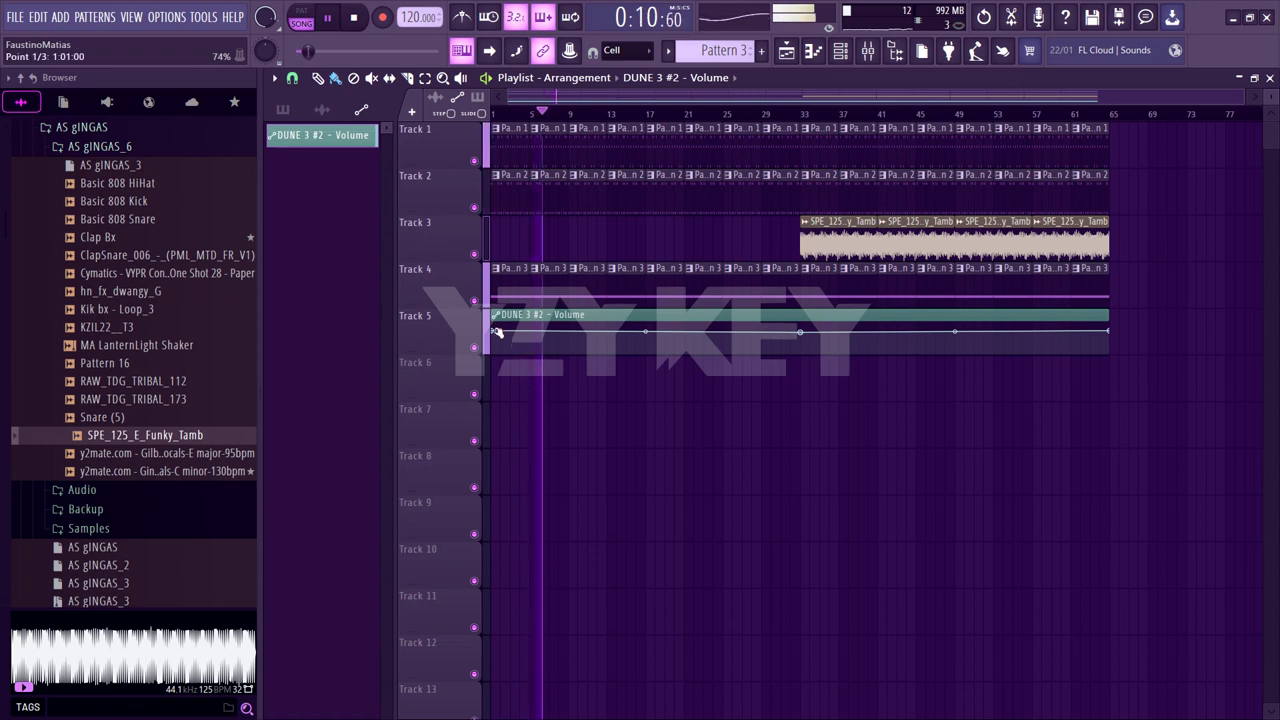
drag(493, 332, 493, 352)
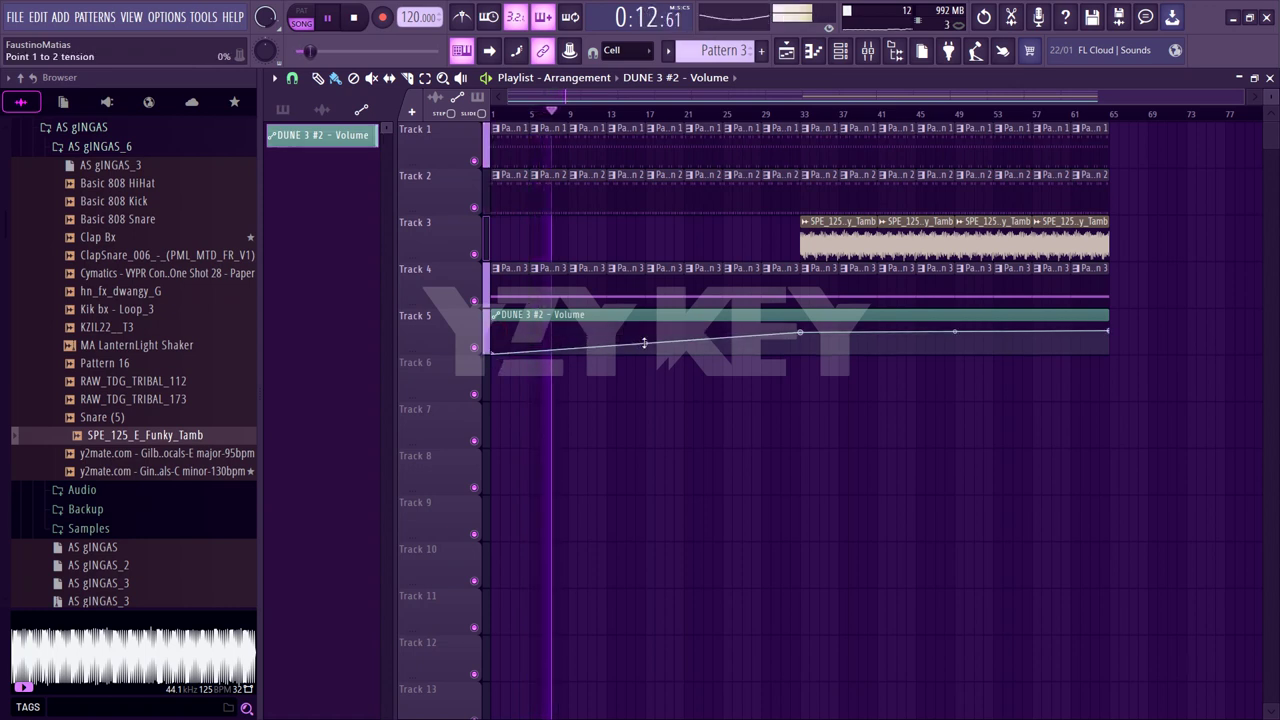
drag(645, 343, 645, 335)
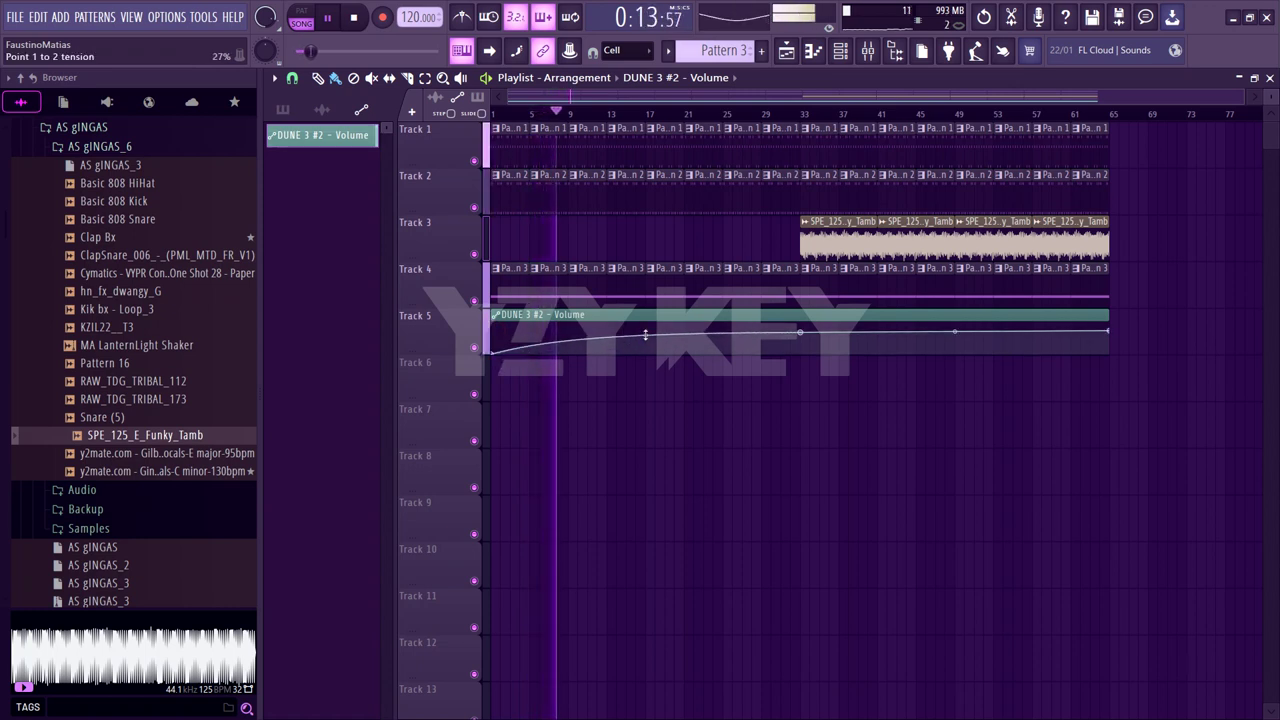
Display all channels in the channel rack and create Pattern 4 for the Clap Bx notes
click(840, 50)
click(379, 80)
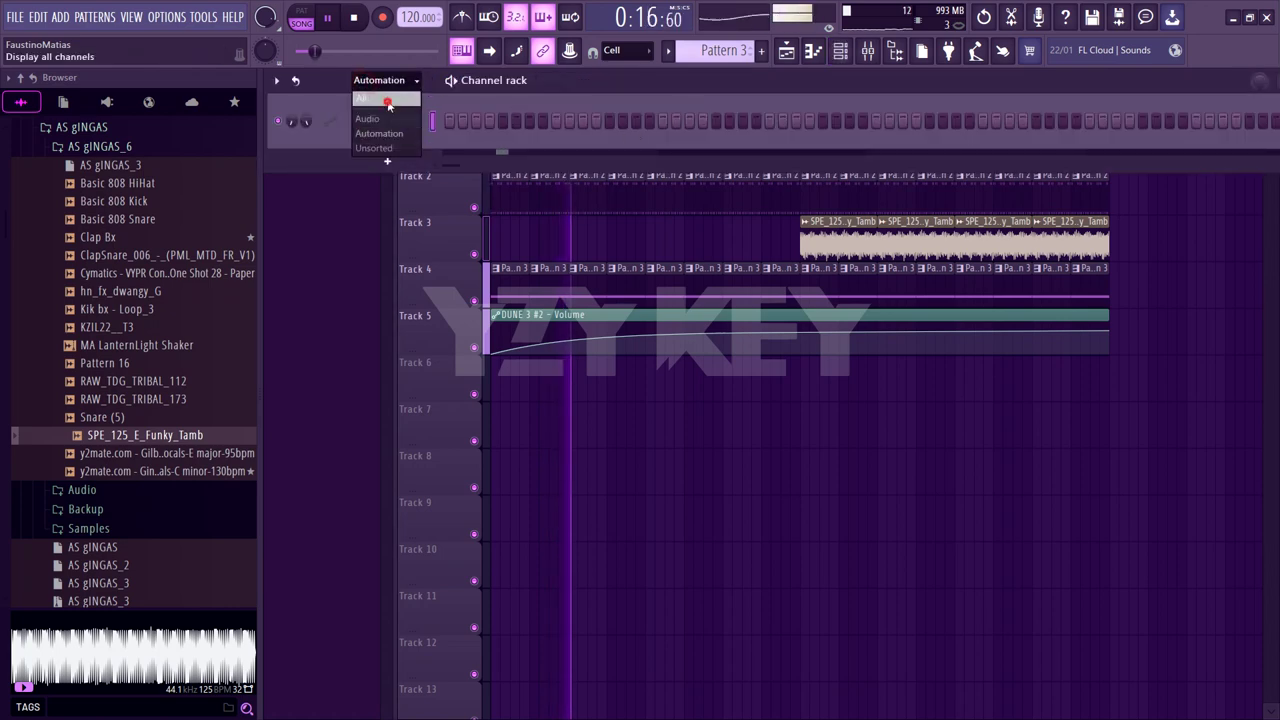
click(385, 98)
scroll(720, 50, up, 2)
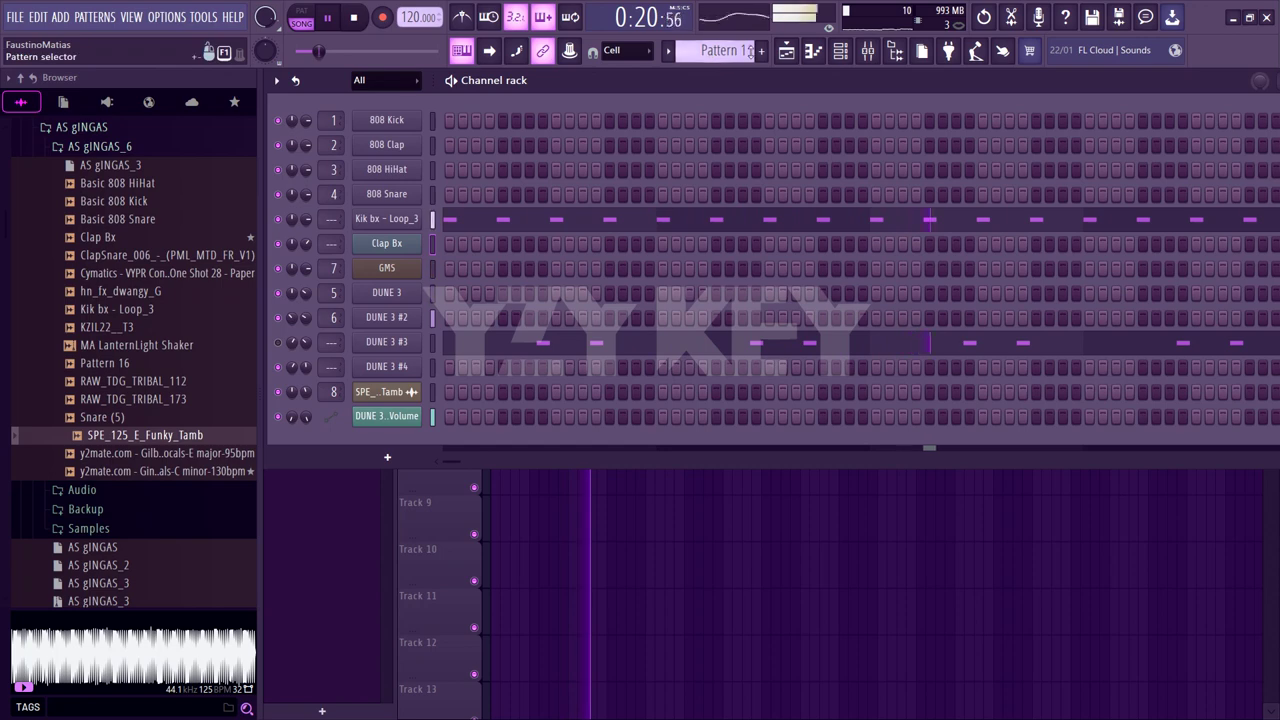
click(761, 50)
key(Escape)
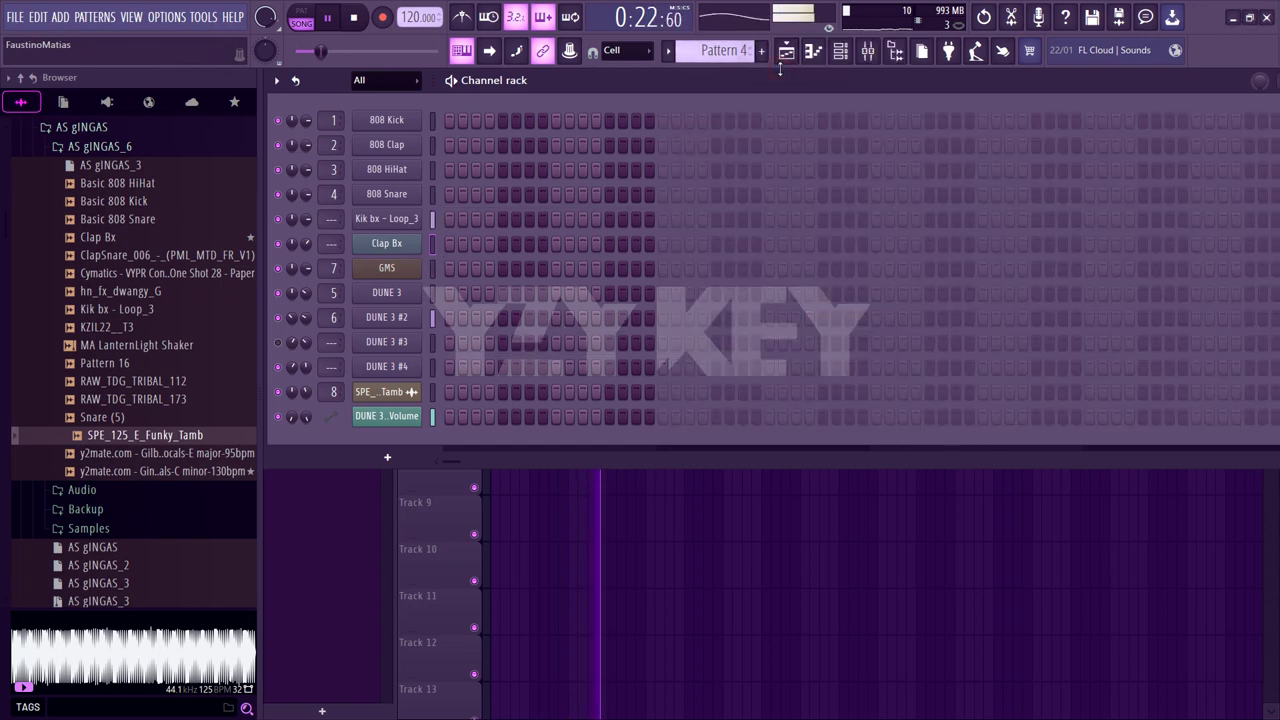
Place one Pattern 4 clip at bar 33 on Track 6 of the playlist
click(786, 50)
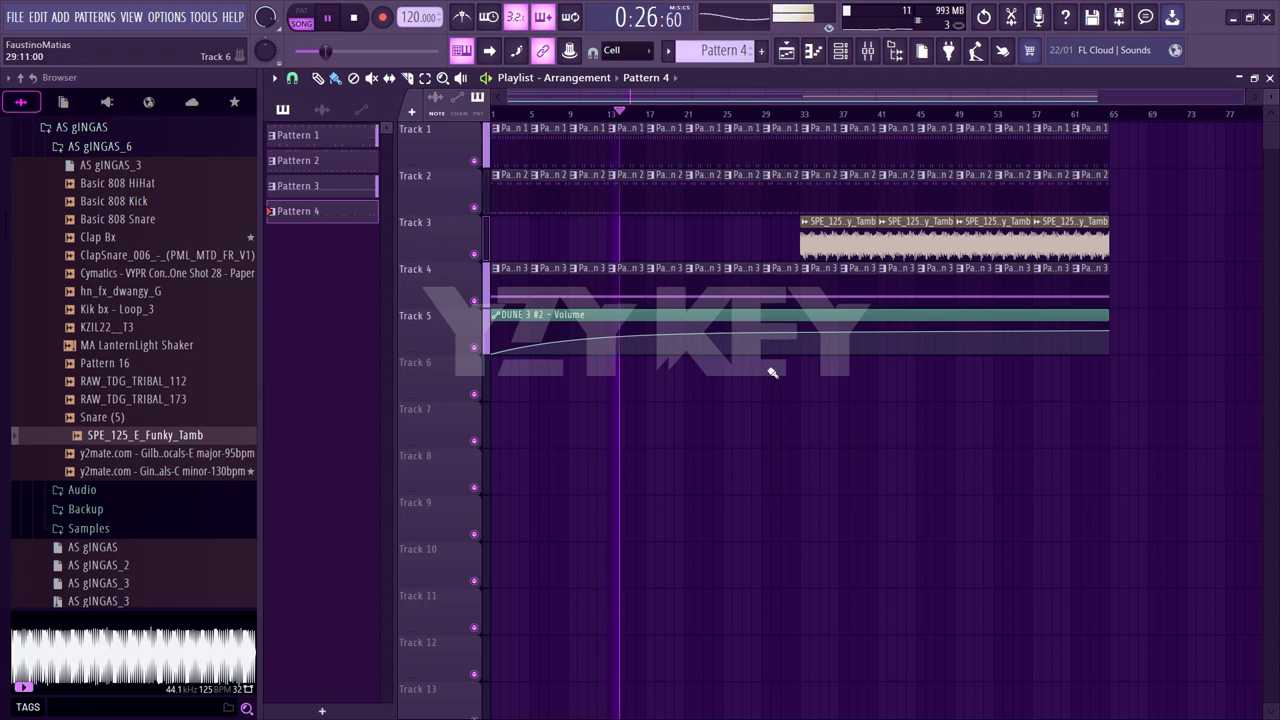
click(815, 378)
drag(825, 384, 815, 384)
Duplicate the Pattern 4 clip along Track 6 through bar 64
key(ctrl+b)
key(ctrl+b)
key(ctrl+b)
key(ctrl+b)
key(ctrl+b)
key(ctrl+b)
key(ctrl+b)
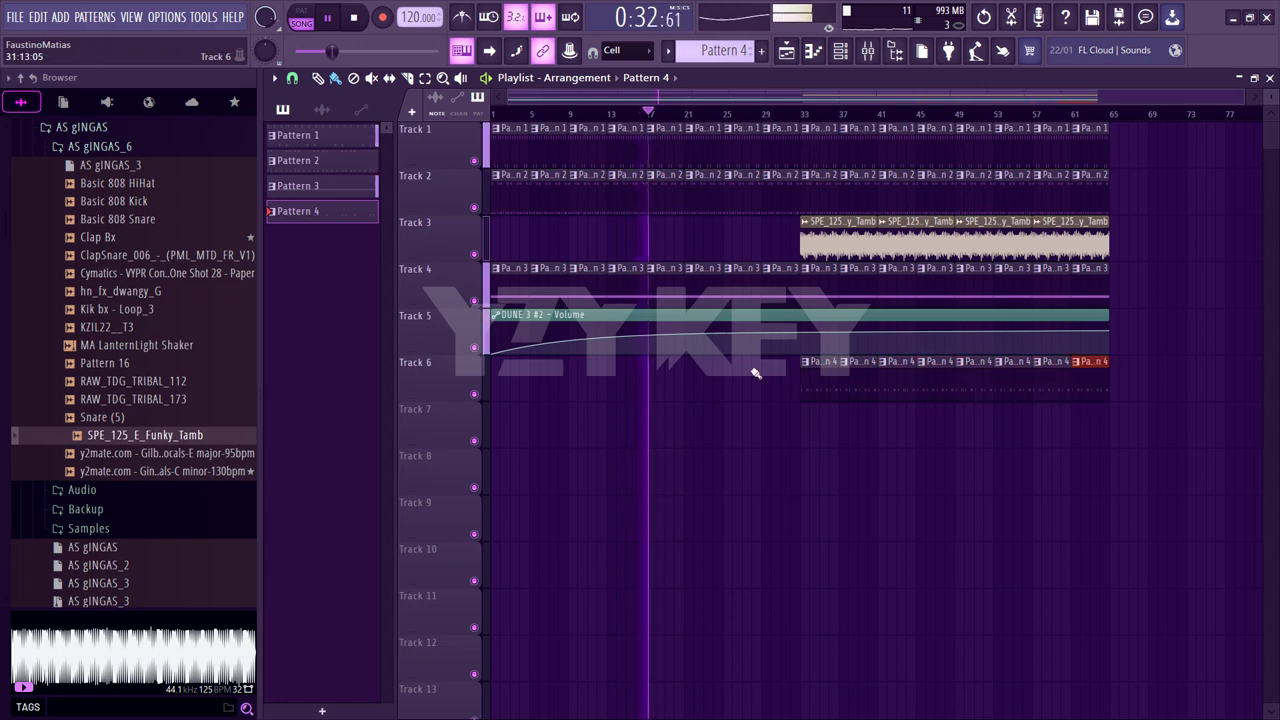
Audition the patches of the DUNE 3 #3 channel and load Charm Voice EDT
click(840, 50)
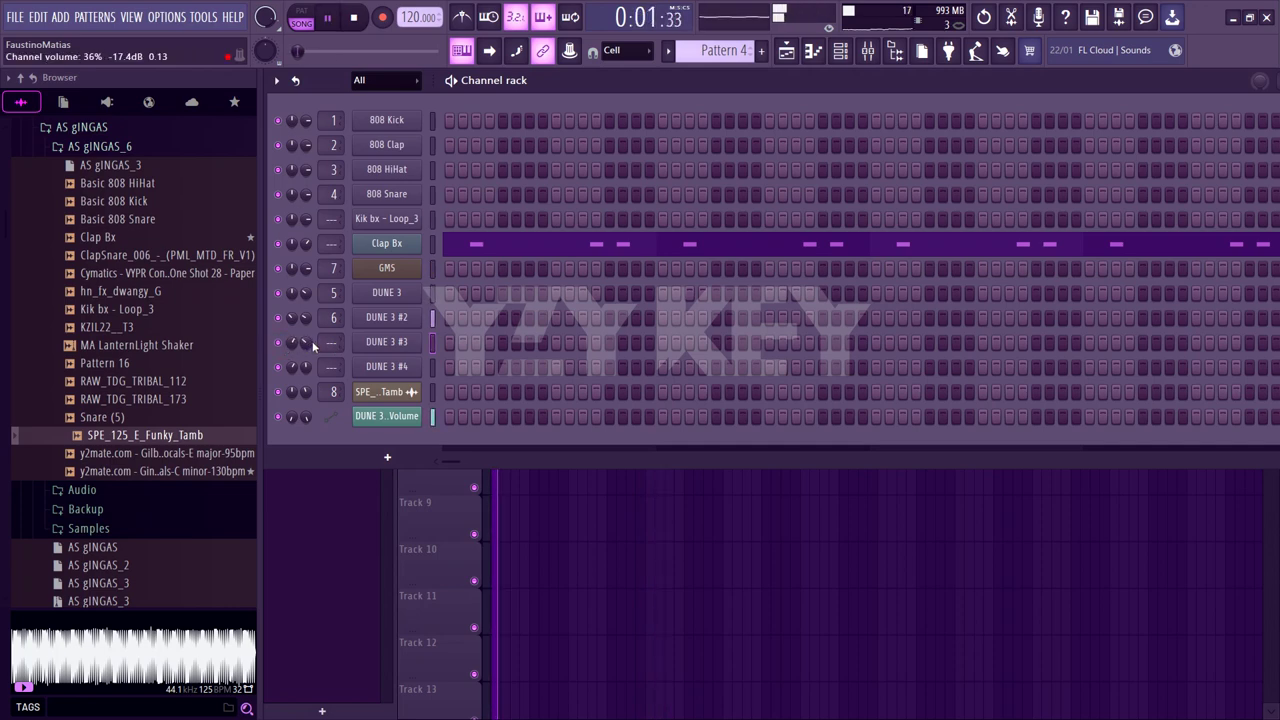
click(382, 342)
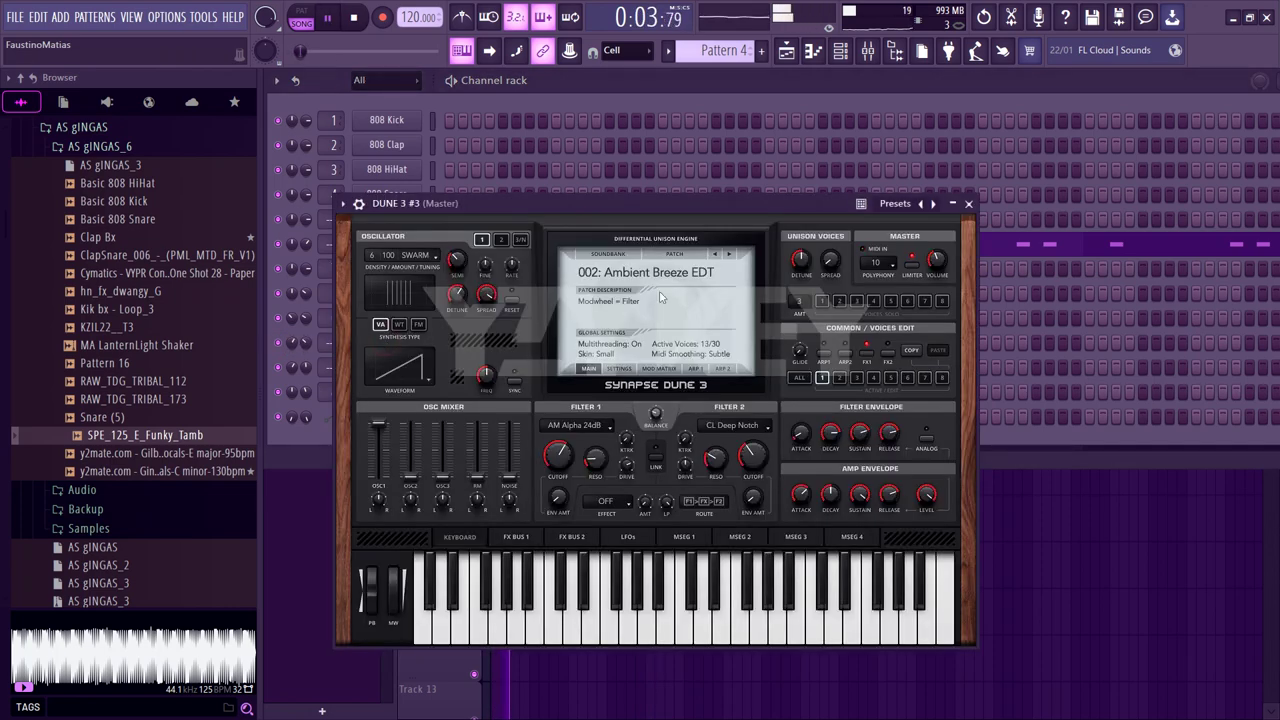
click(729, 255)
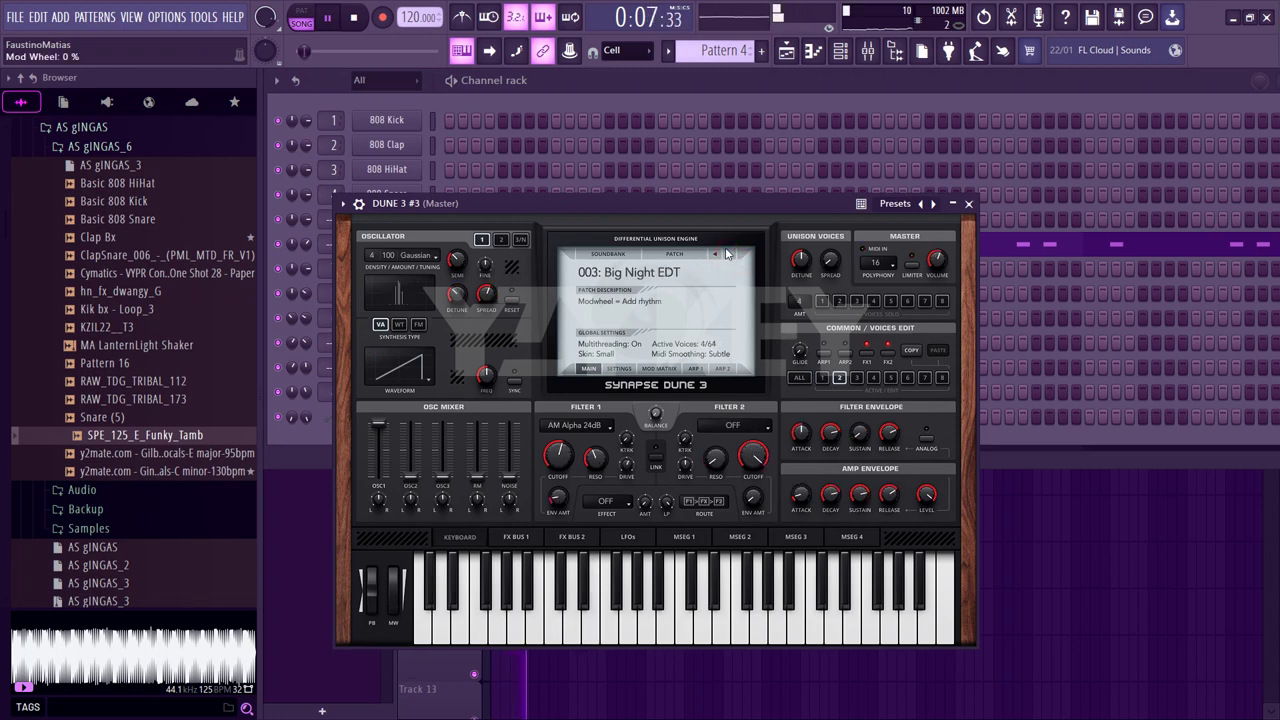
click(725, 255)
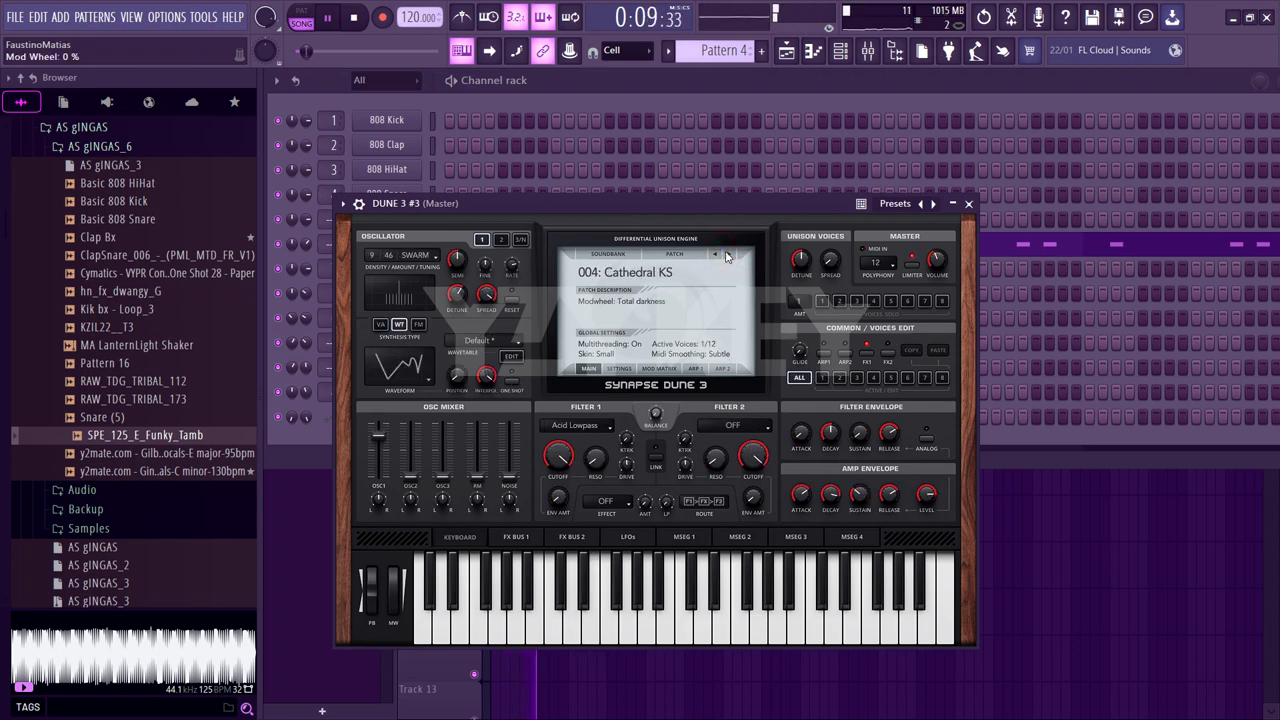
click(730, 256)
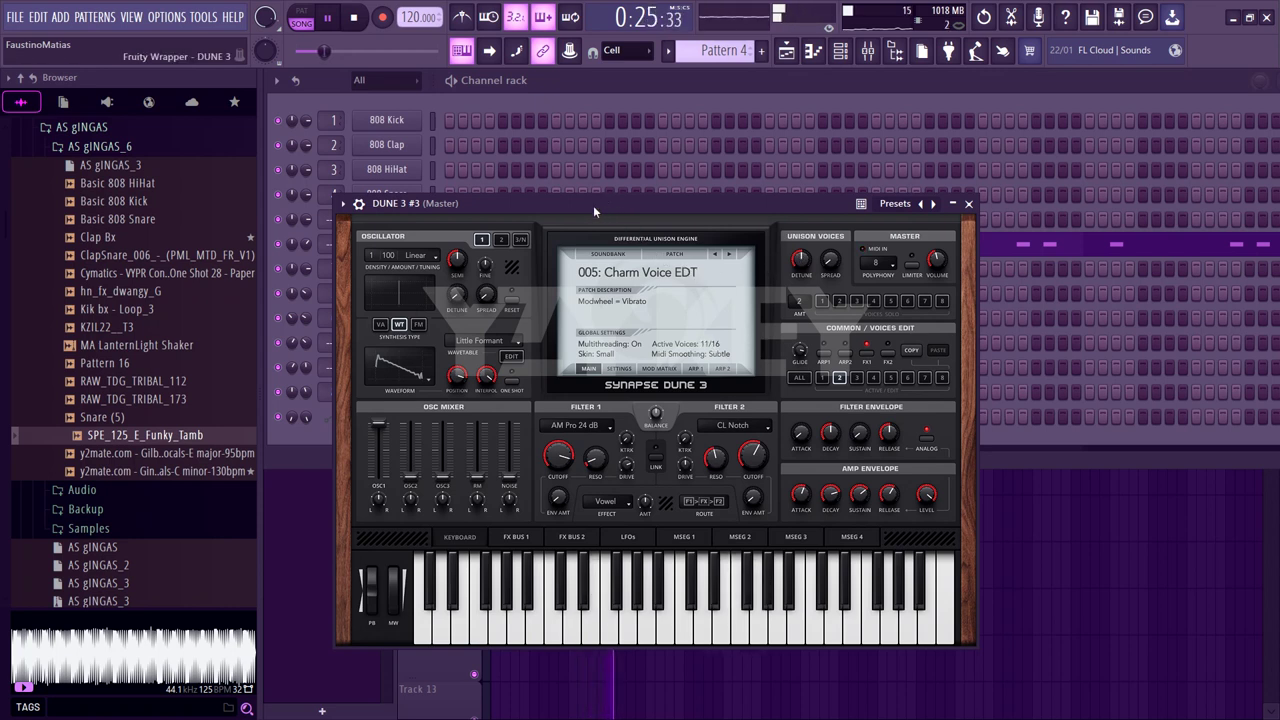
click(965, 207)
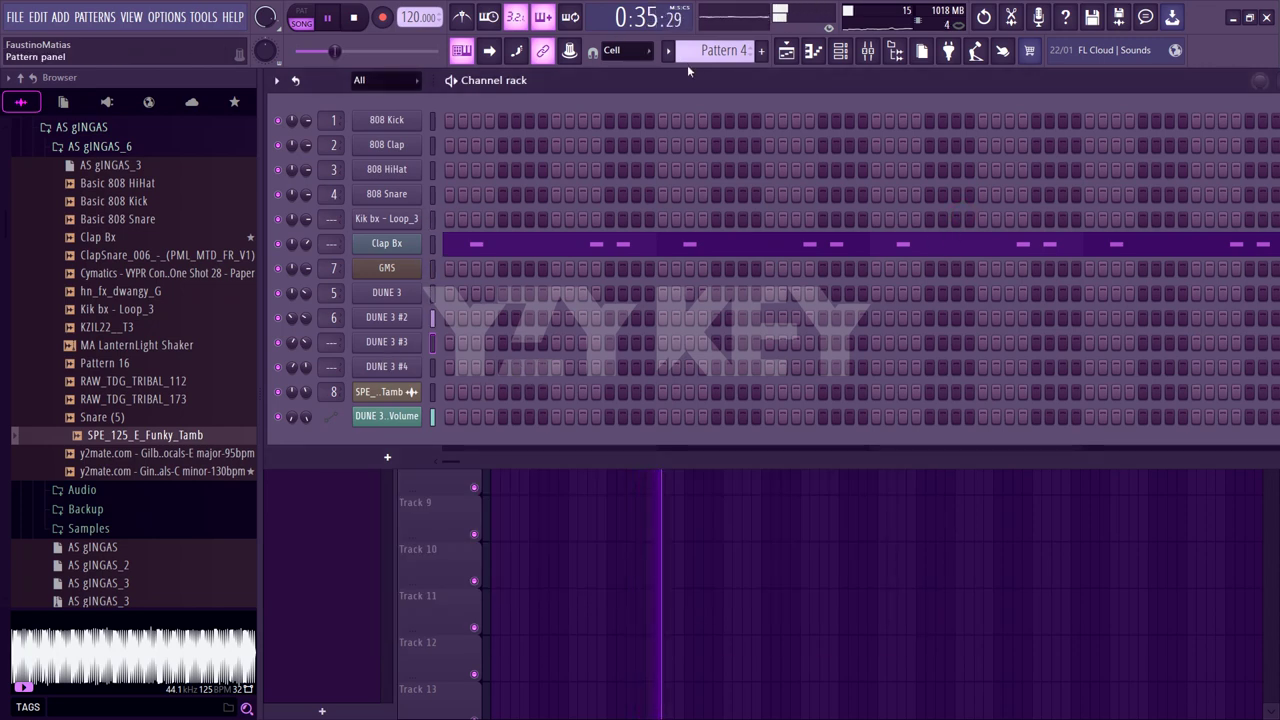
Check the DUNE 3 #3 notes in Pattern 1 and create a new Pattern 5
scroll(697, 47, down, 1)
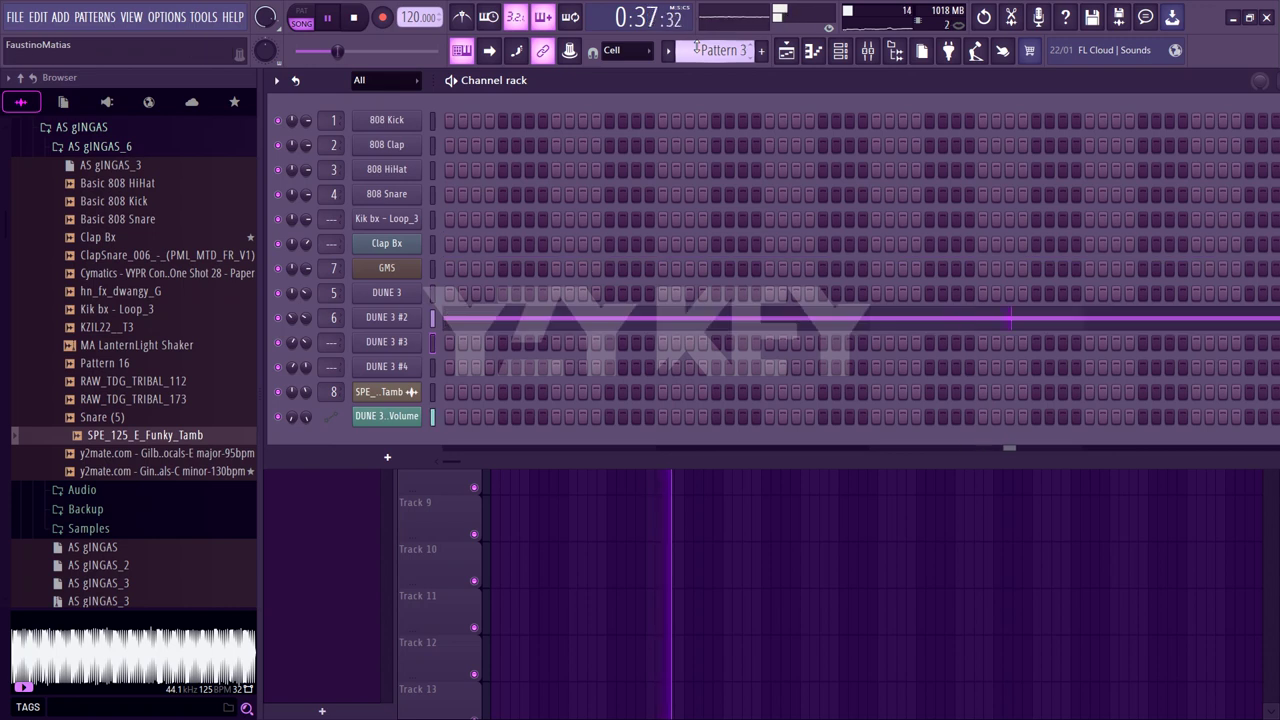
scroll(694, 47, down, 2)
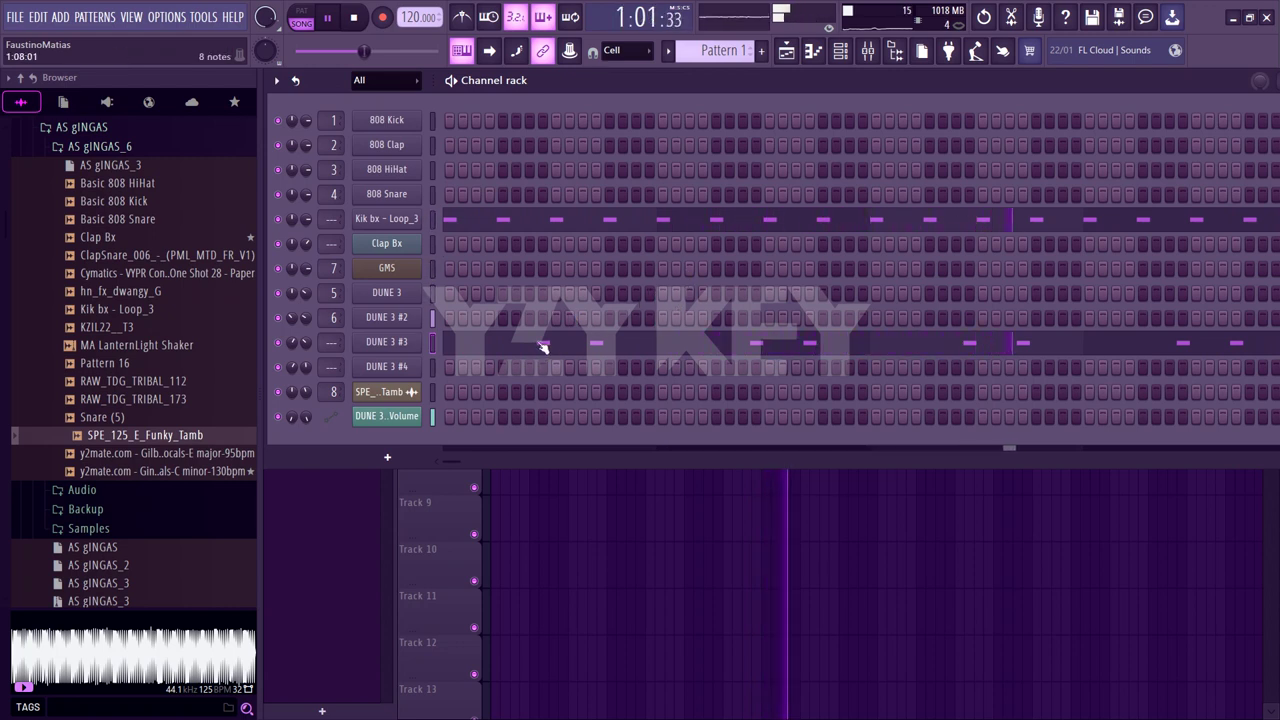
click(762, 52)
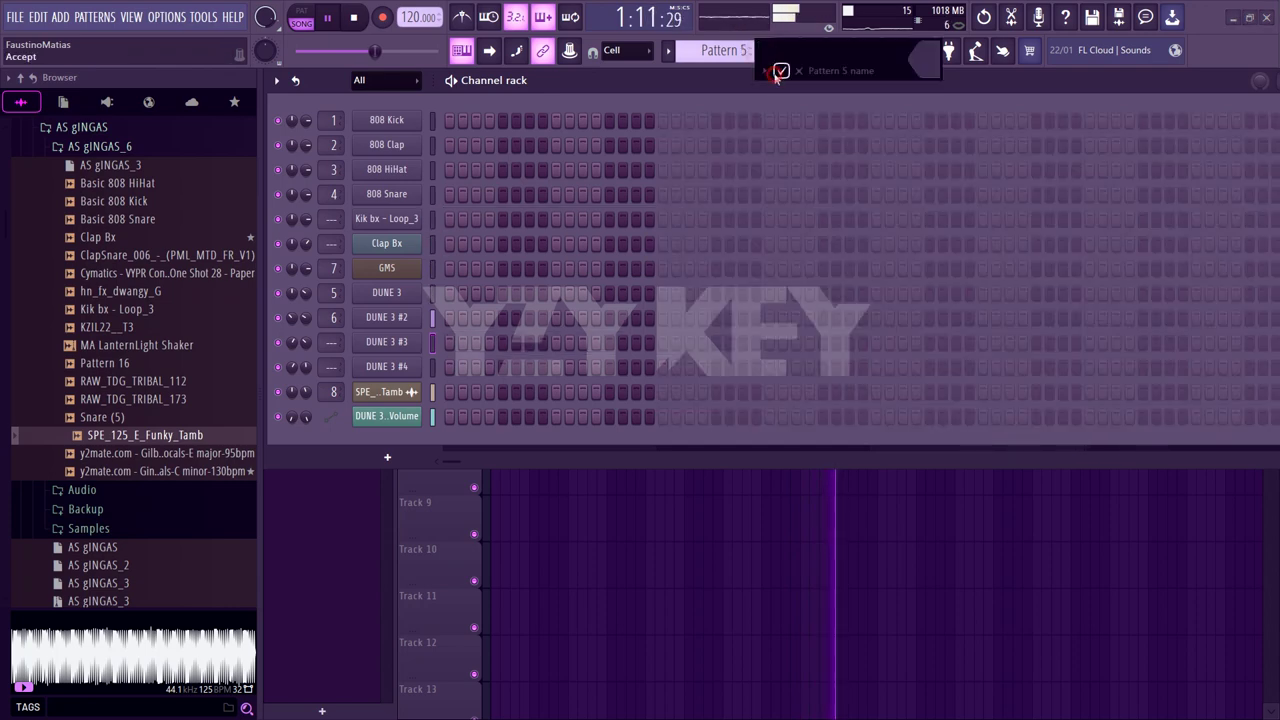
click(761, 87)
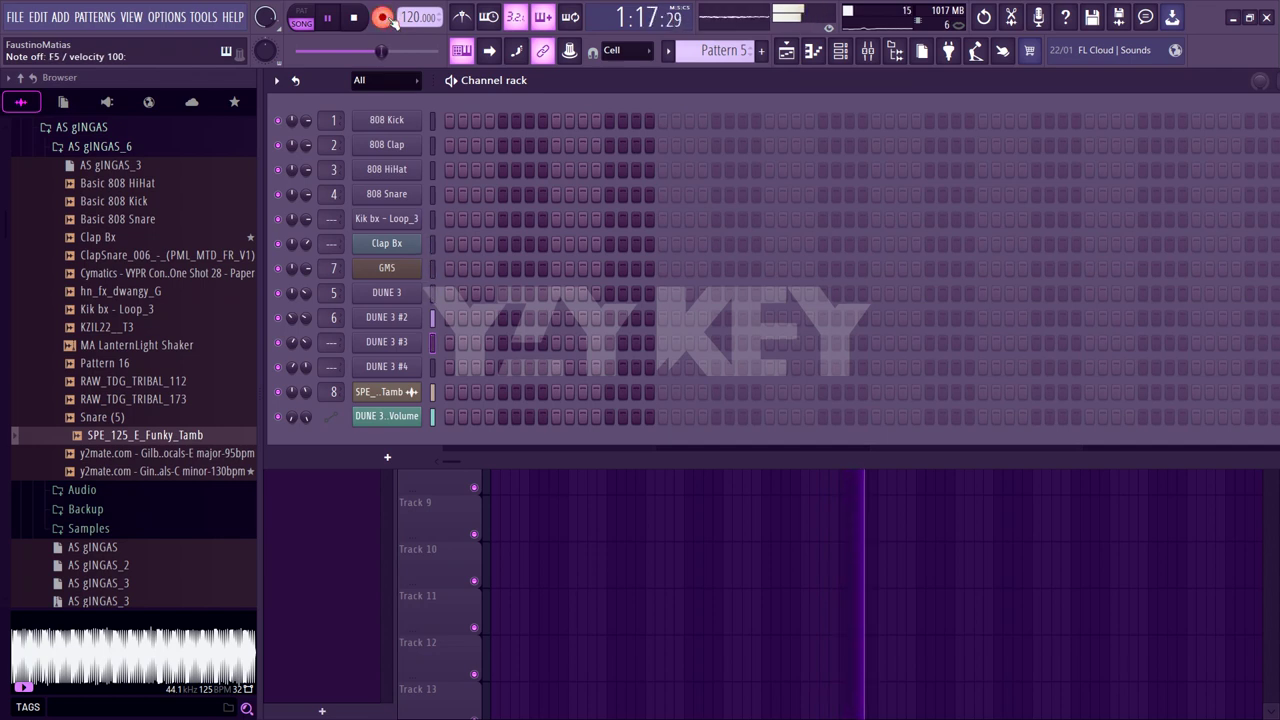
Set the snap to Line, clear the long DUNE 3 #3 note from Pattern 5 and play the song
key(space)
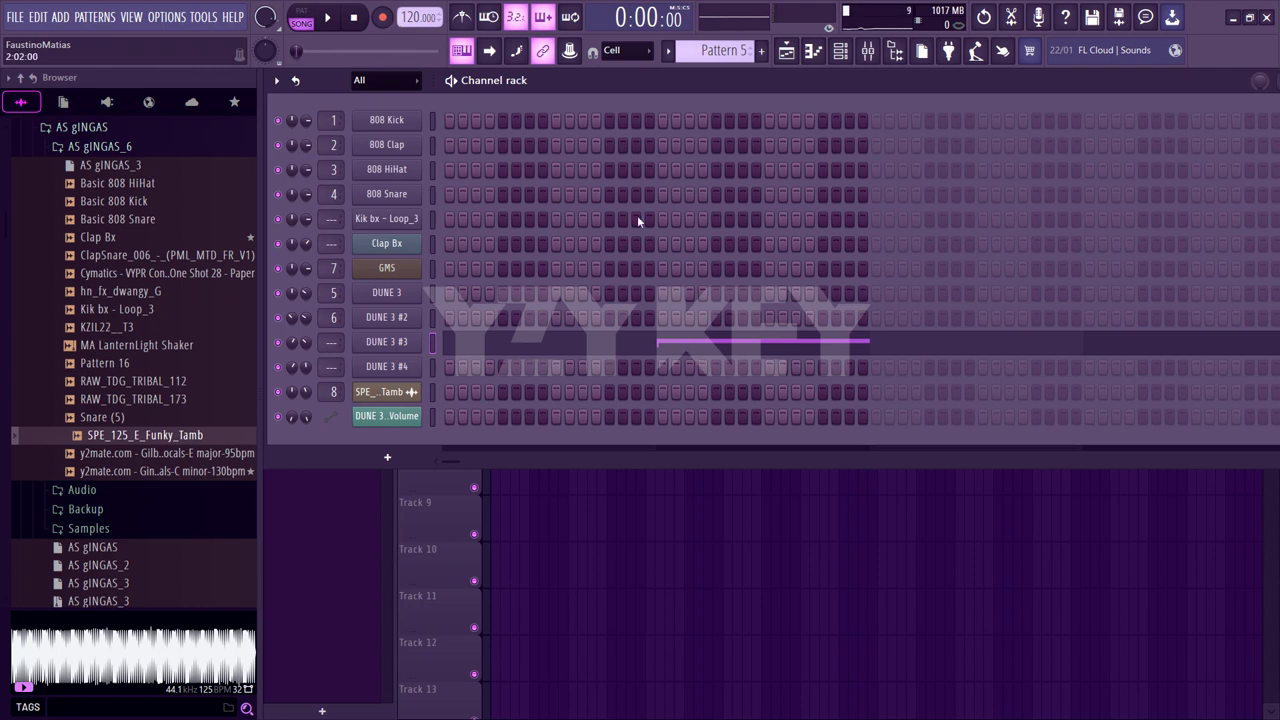
click(628, 51)
click(630, 68)
right_click(399, 349)
click(617, 338)
key(space)
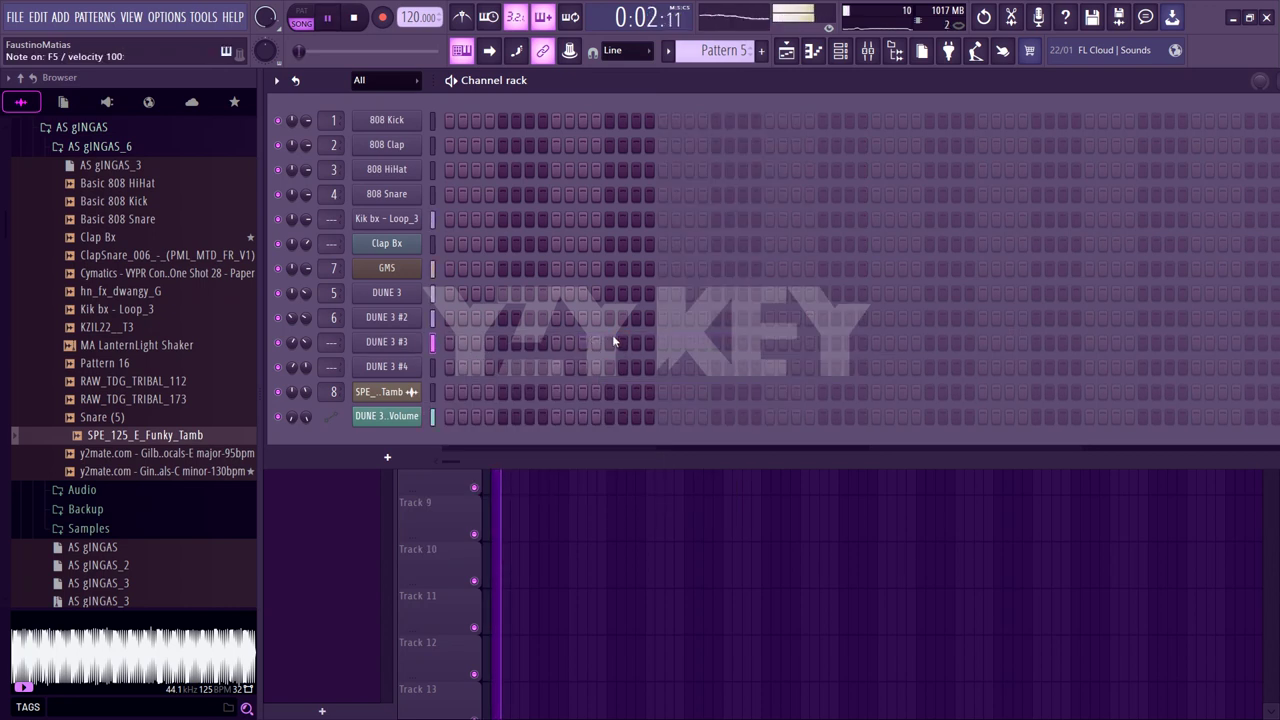
key(space)
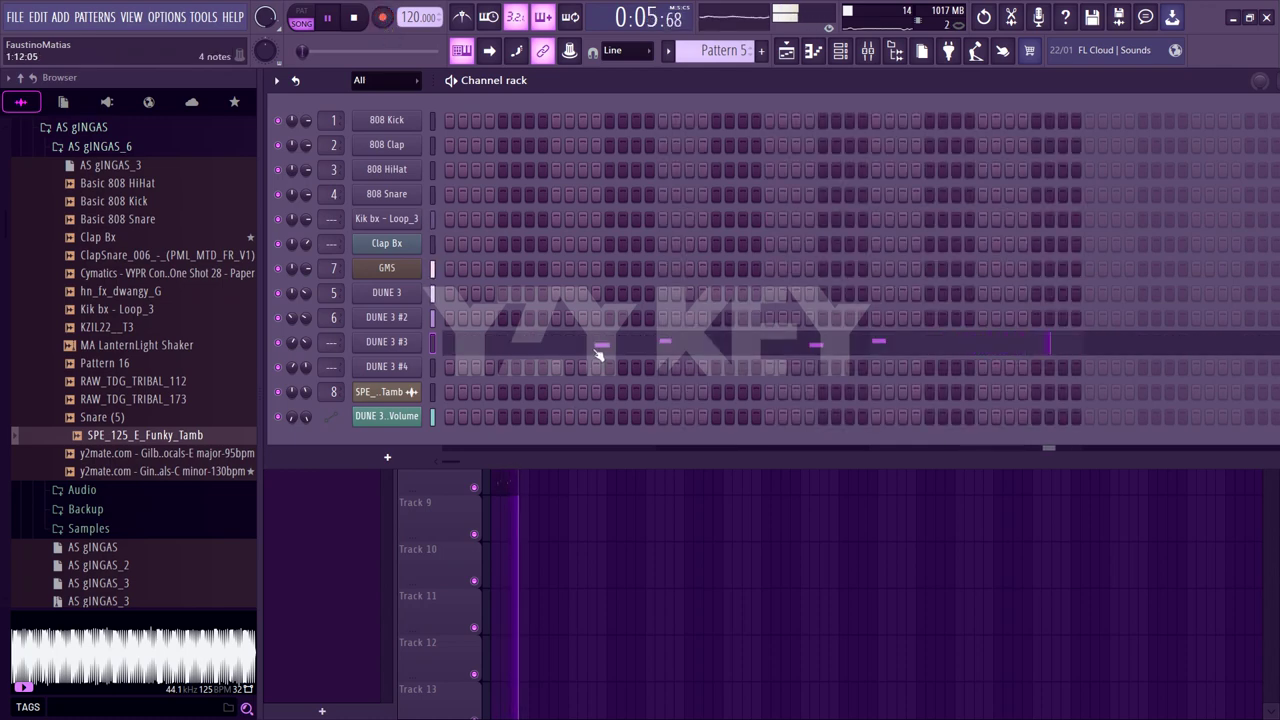
Write short F5 notes at each bar start and E5 notes late in each bar across four bars in the DUNE 3 #3 piano roll
click(597, 351)
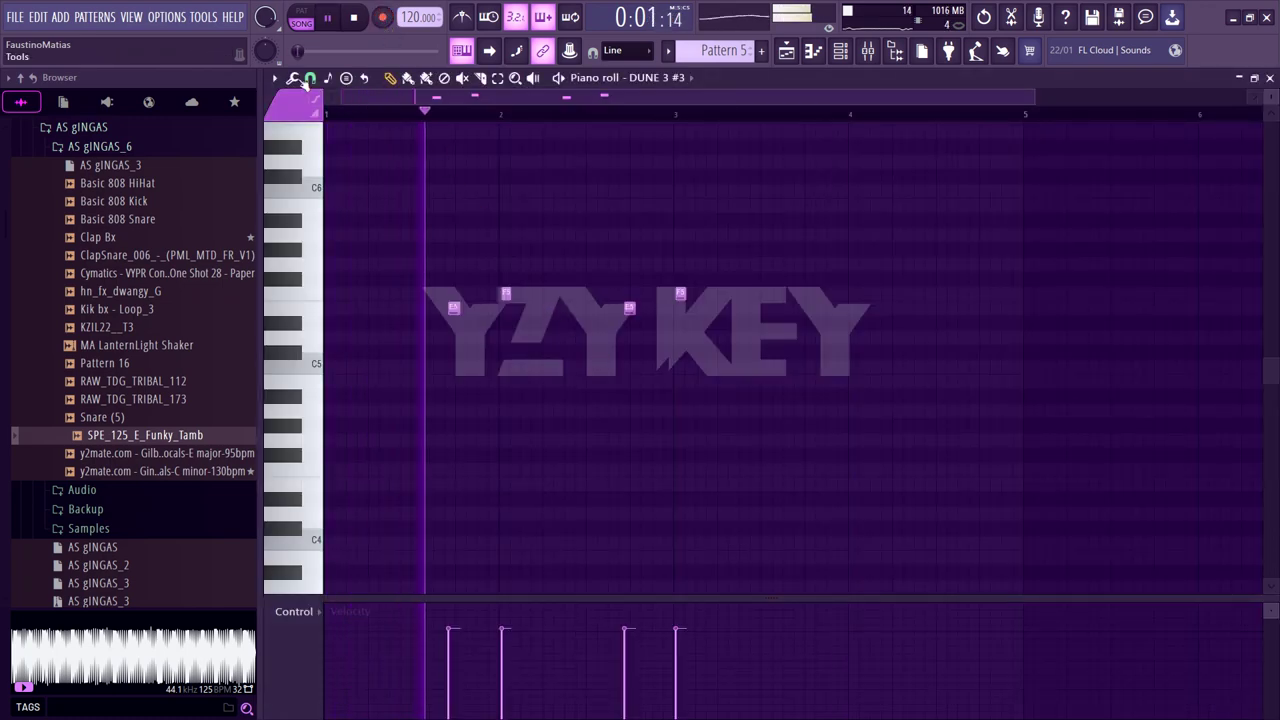
click(310, 77)
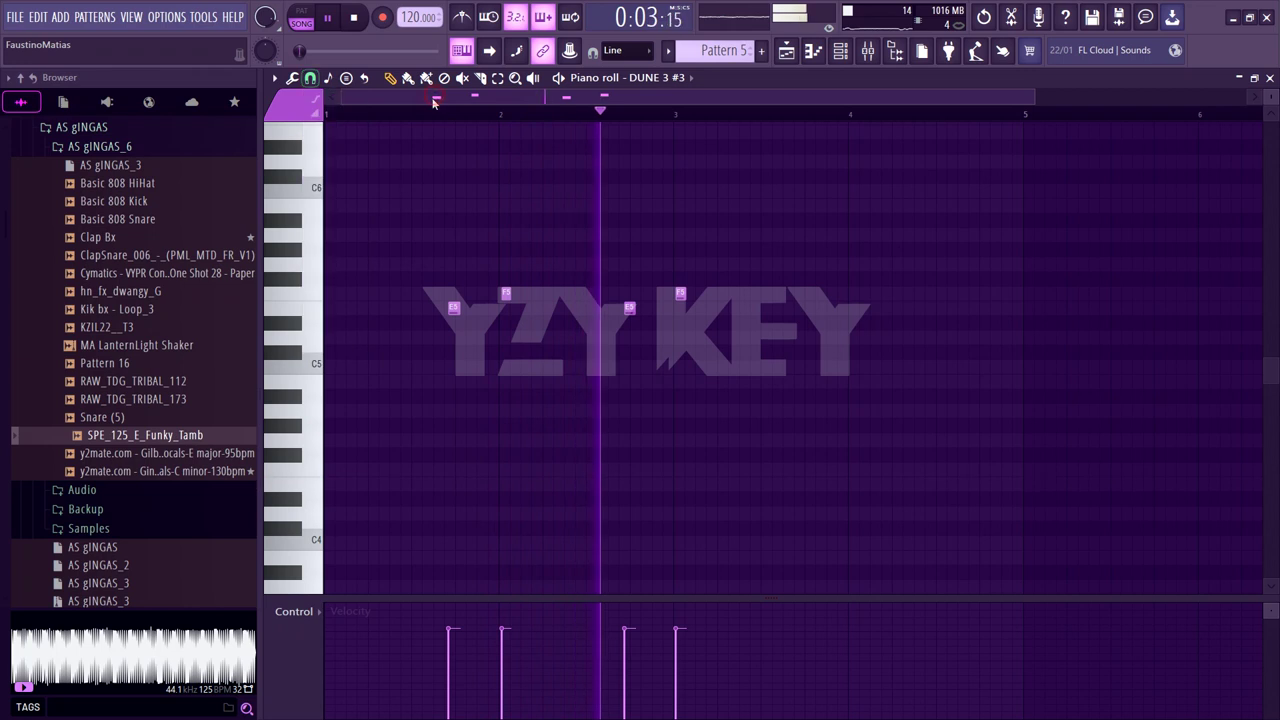
scroll(424, 114, up, 3)
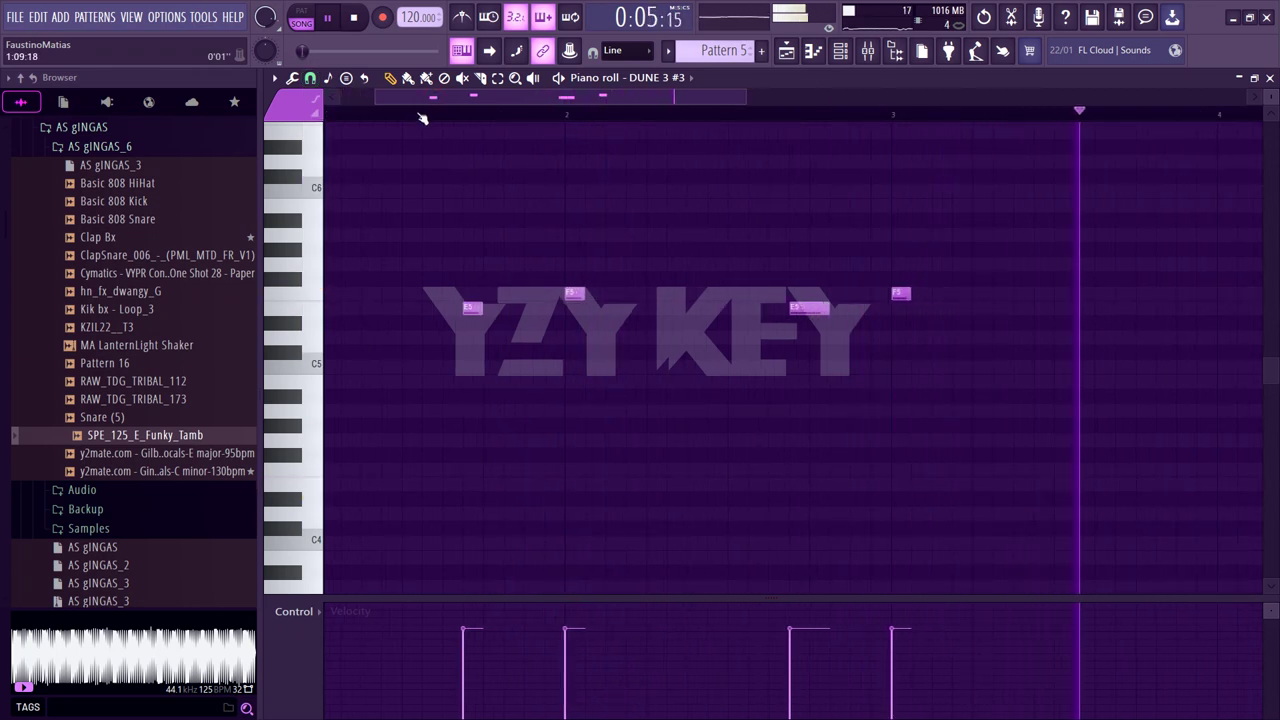
key(space)
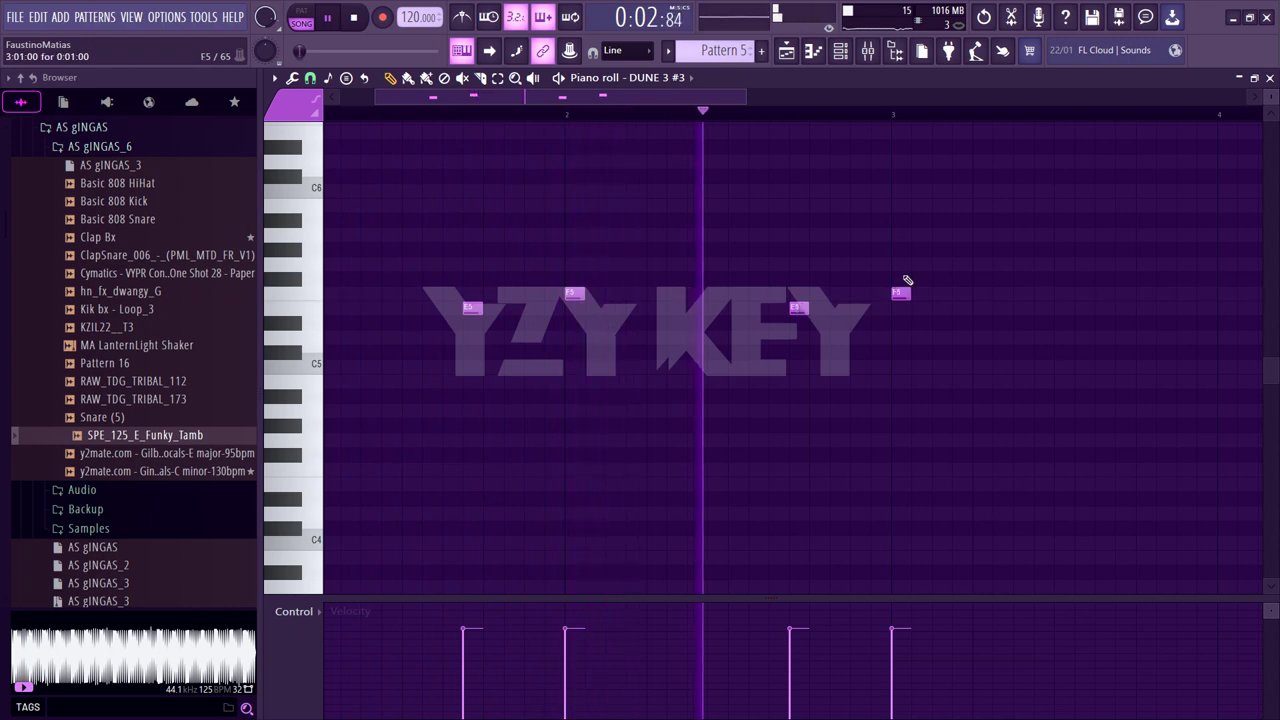
scroll(832, 122, down, 1)
scroll(833, 121, down, 3)
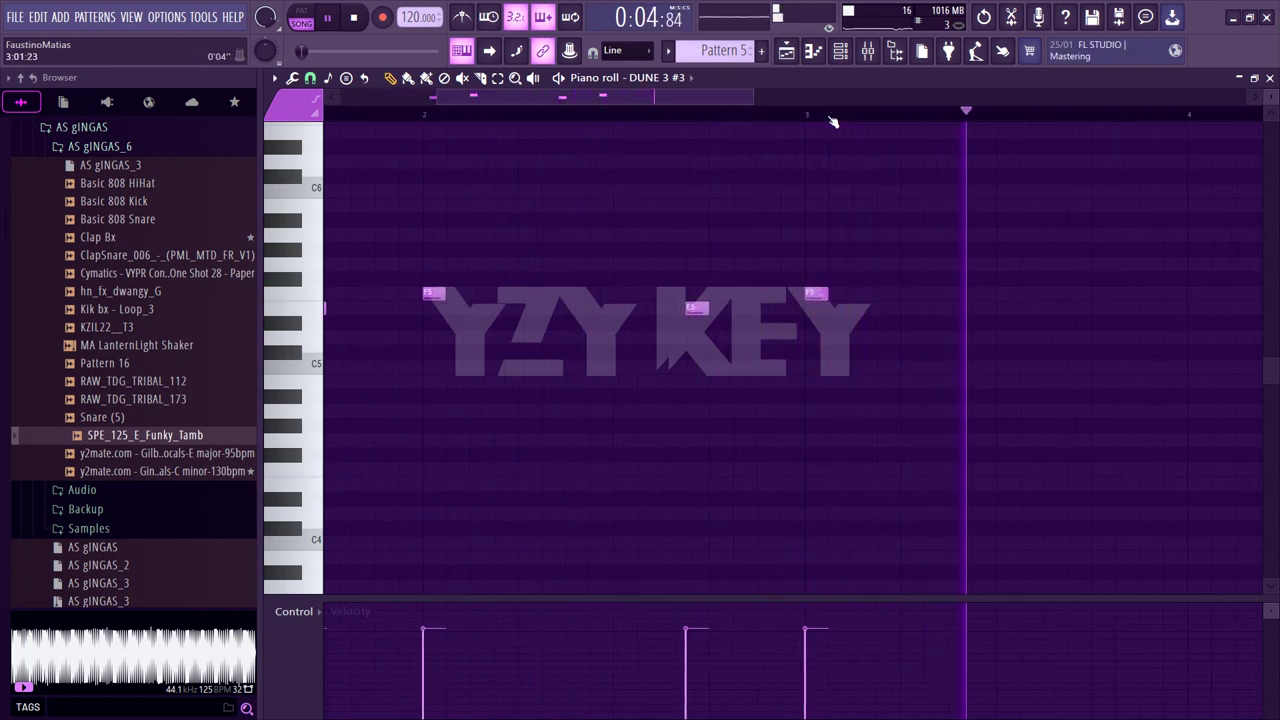
drag(822, 390, 765, 308)
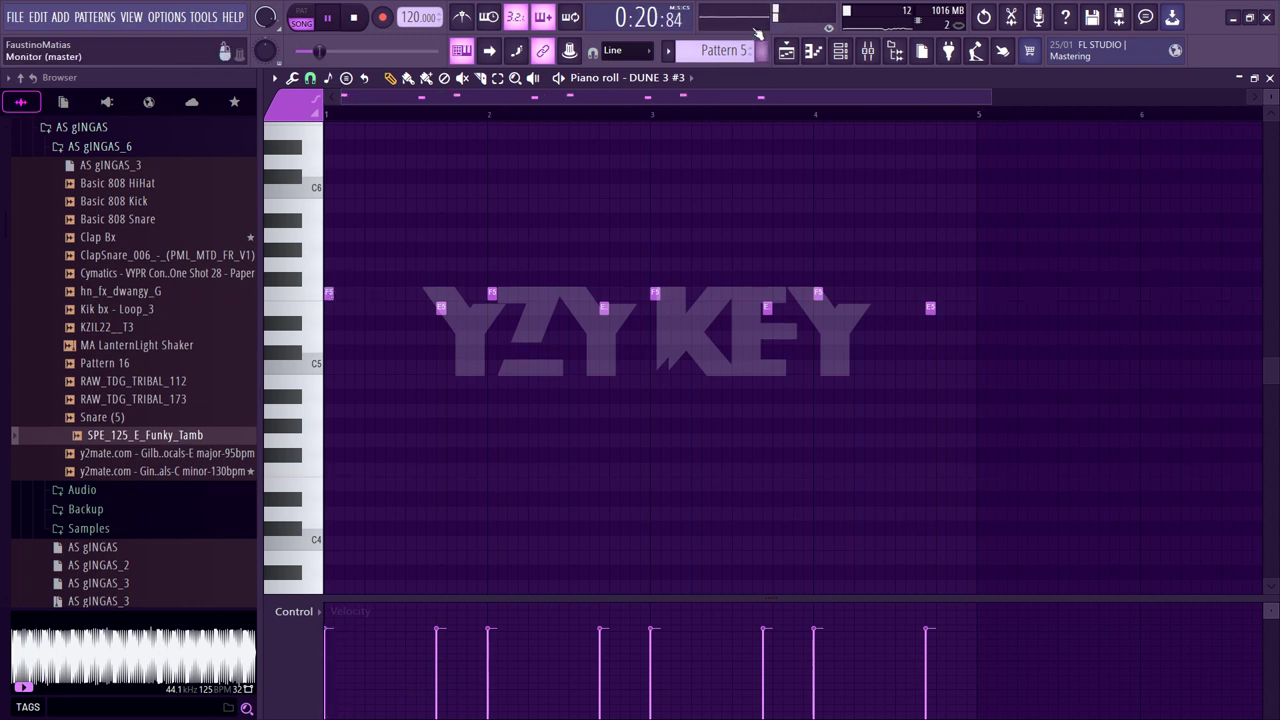
Position a Pattern 5 clip at bar 17 on Track 8 of the playlist and select it
click(461, 50)
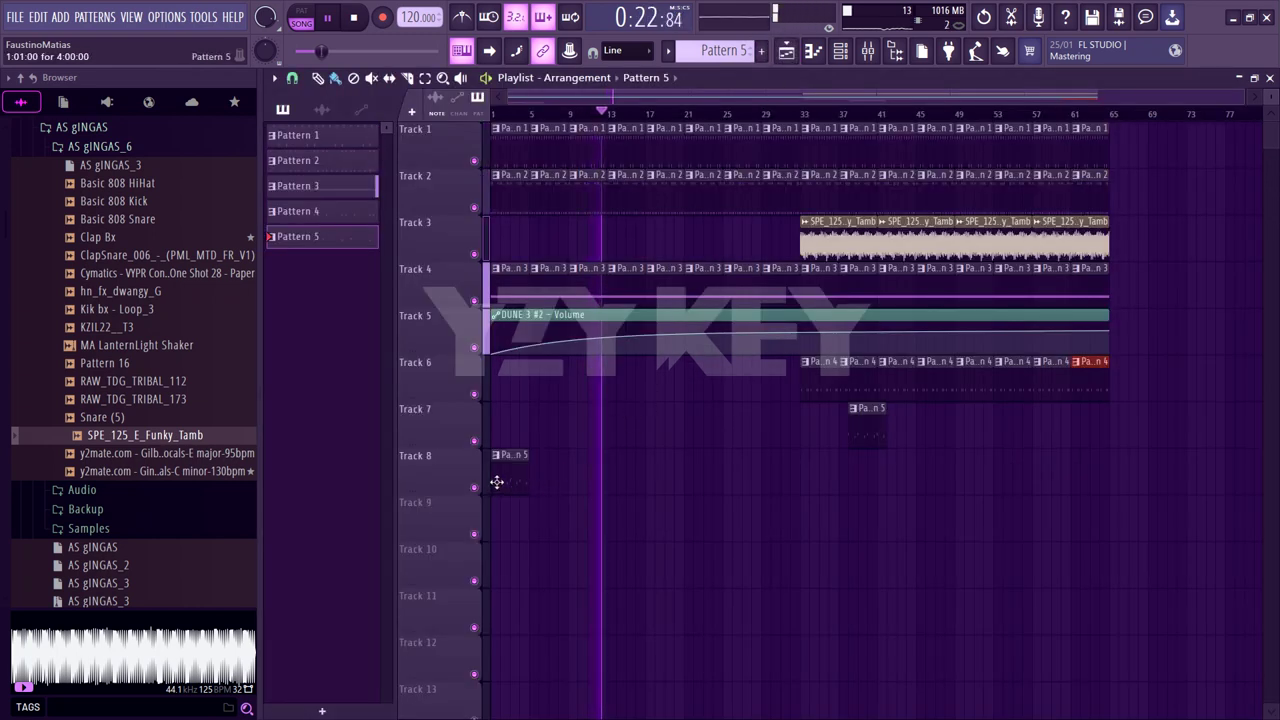
drag(498, 481, 657, 470)
ctrl+click(646, 480)
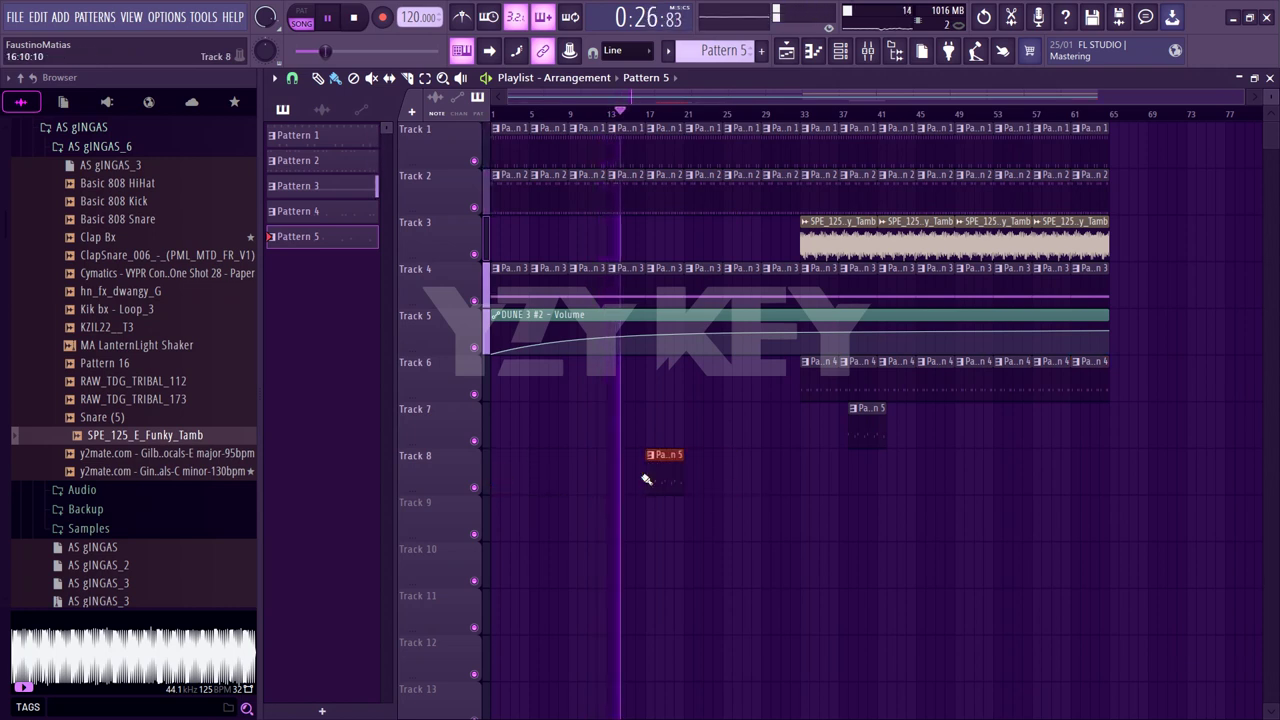
Duplicate the Pattern 5 clip along Track 8 through bar 64
key(ctrl+b)
key(ctrl+b)
key(ctrl+b)
key(ctrl+b)
key(ctrl+b)
key(ctrl+b)
key(ctrl+b)
key(ctrl+b)
key(ctrl+b)
key(ctrl+b)
key(ctrl+b)
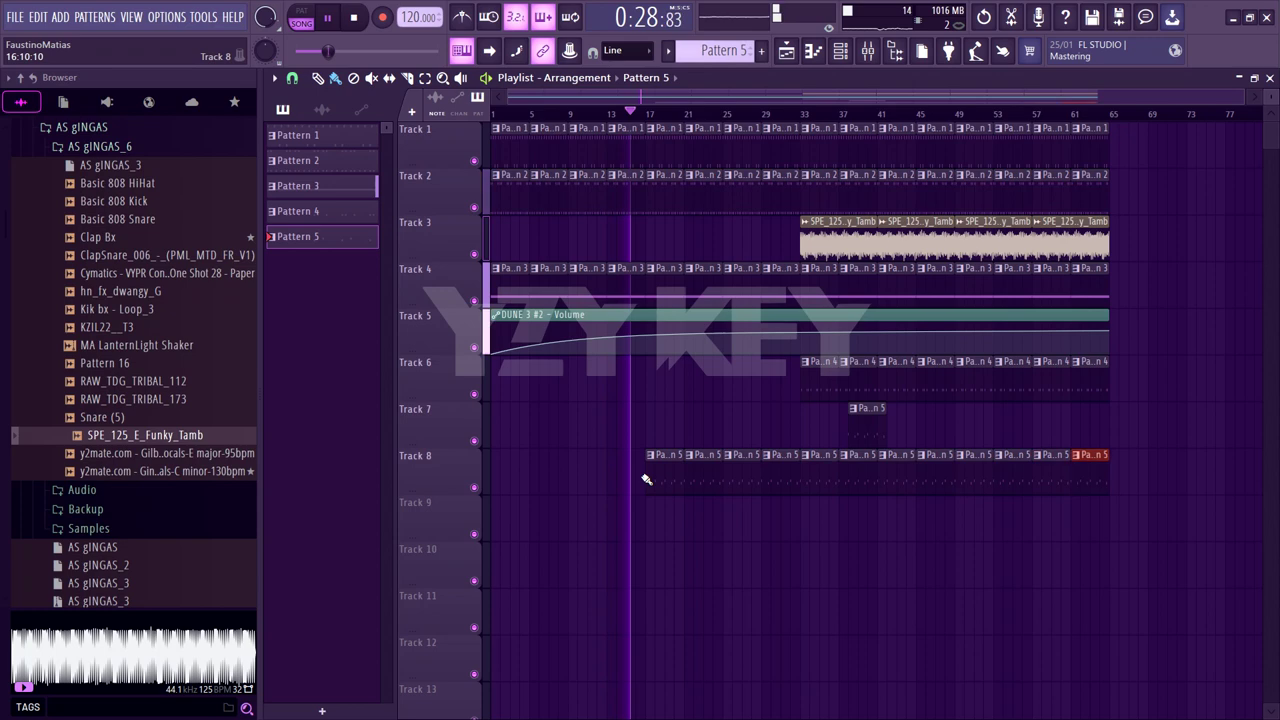
Route the DUNE 3 #3 channel to mixer insert 9 and show that insert in the mixer
key(F6)
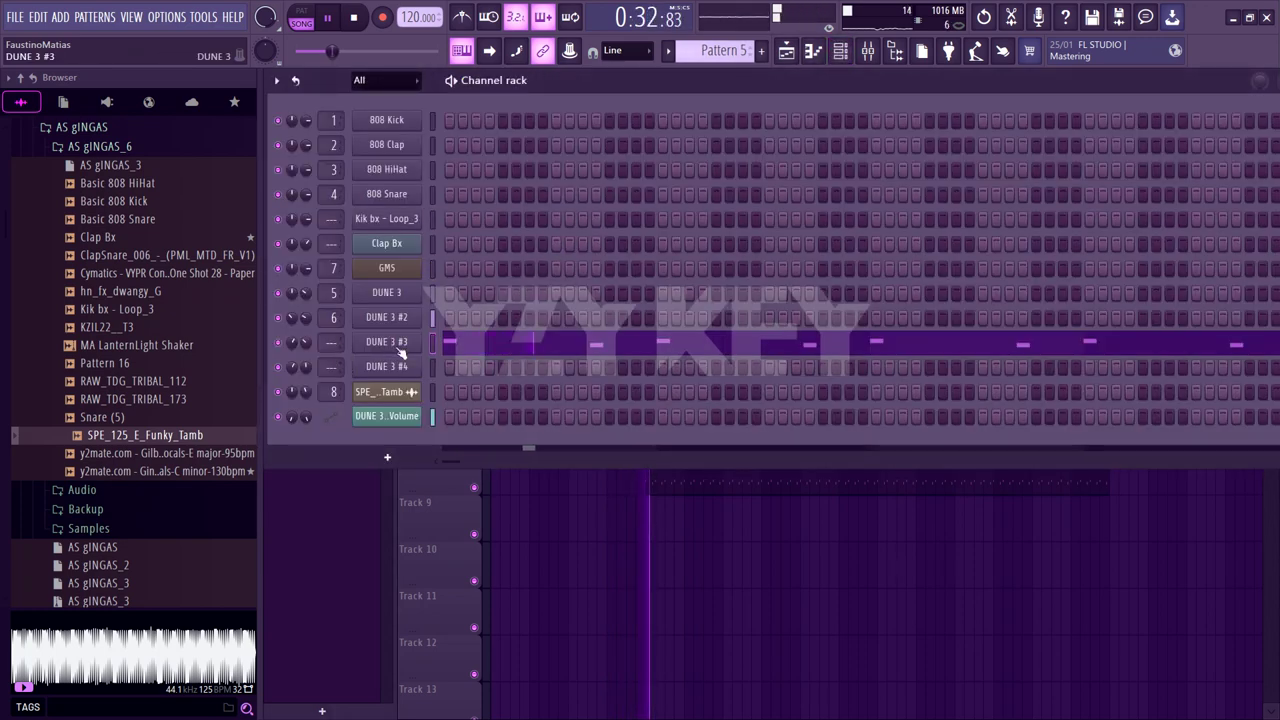
key(ctrl+l)
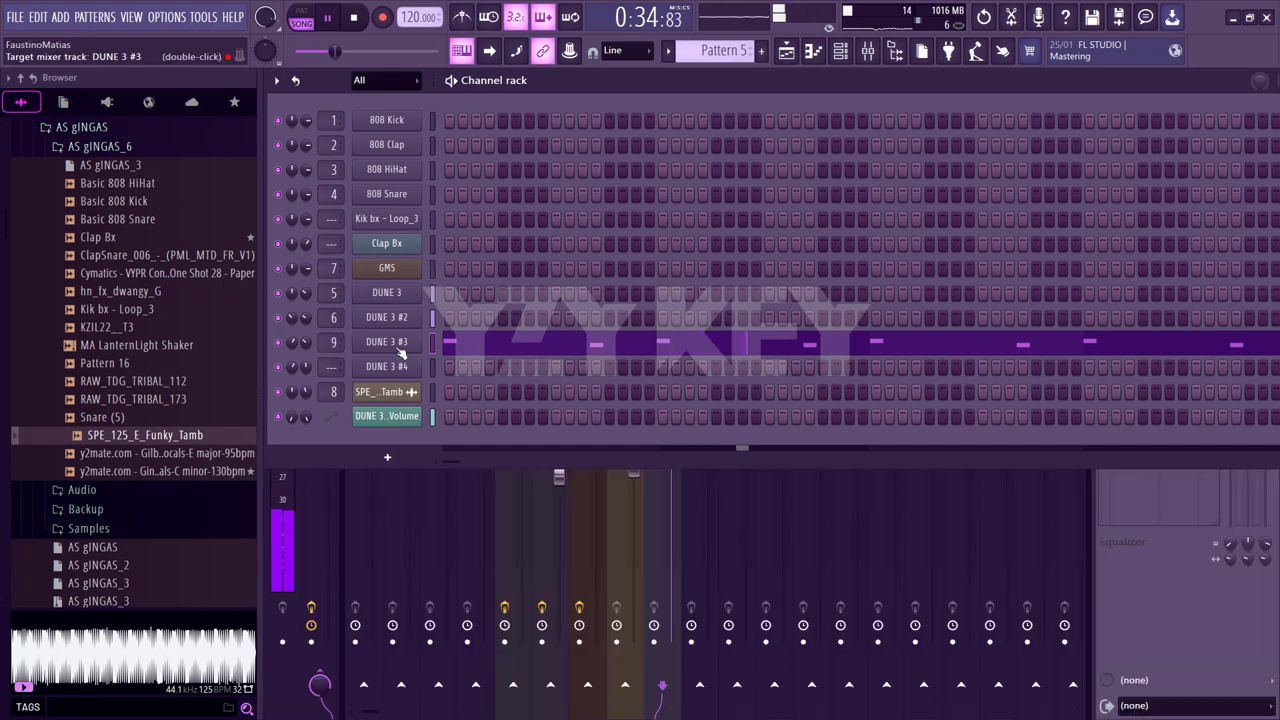
key(F6)
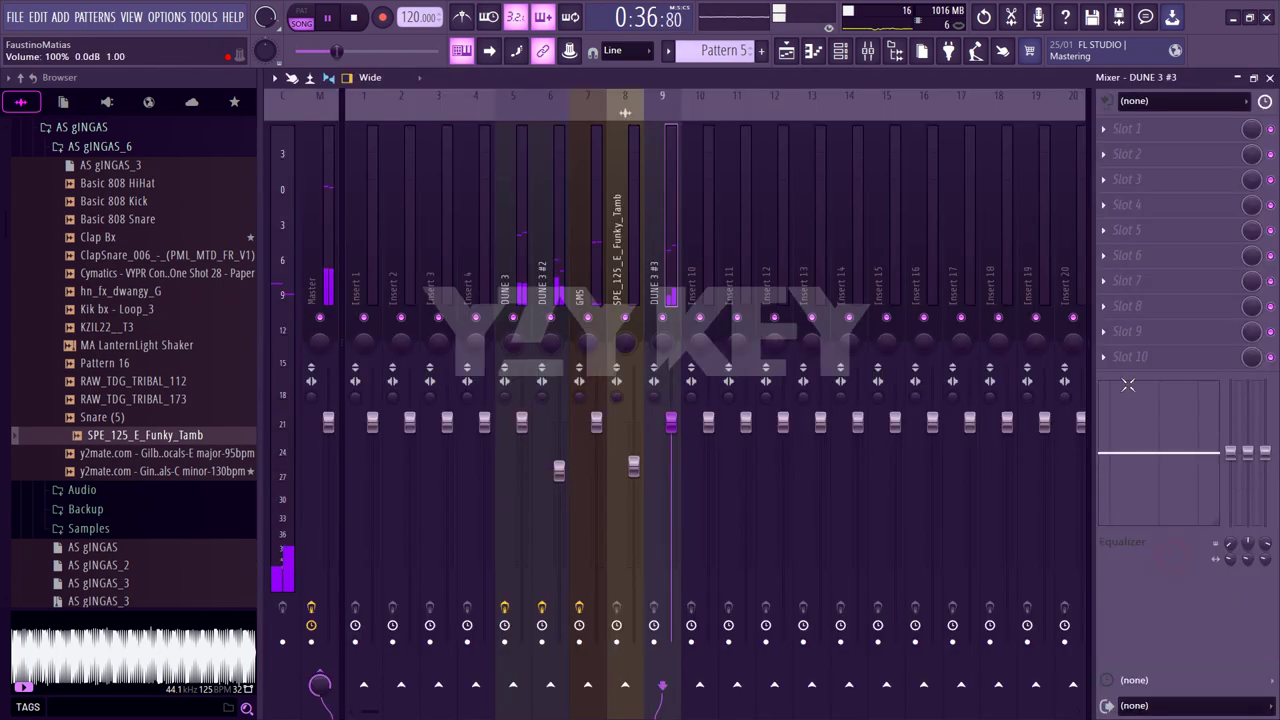
Load Fruity Parametric EQ 2 into slot 2 of the DUNE 3 #3 insert and apply the 20Hz + 18kHz cut preset
click(1127, 153)
mouse_move(1115, 173)
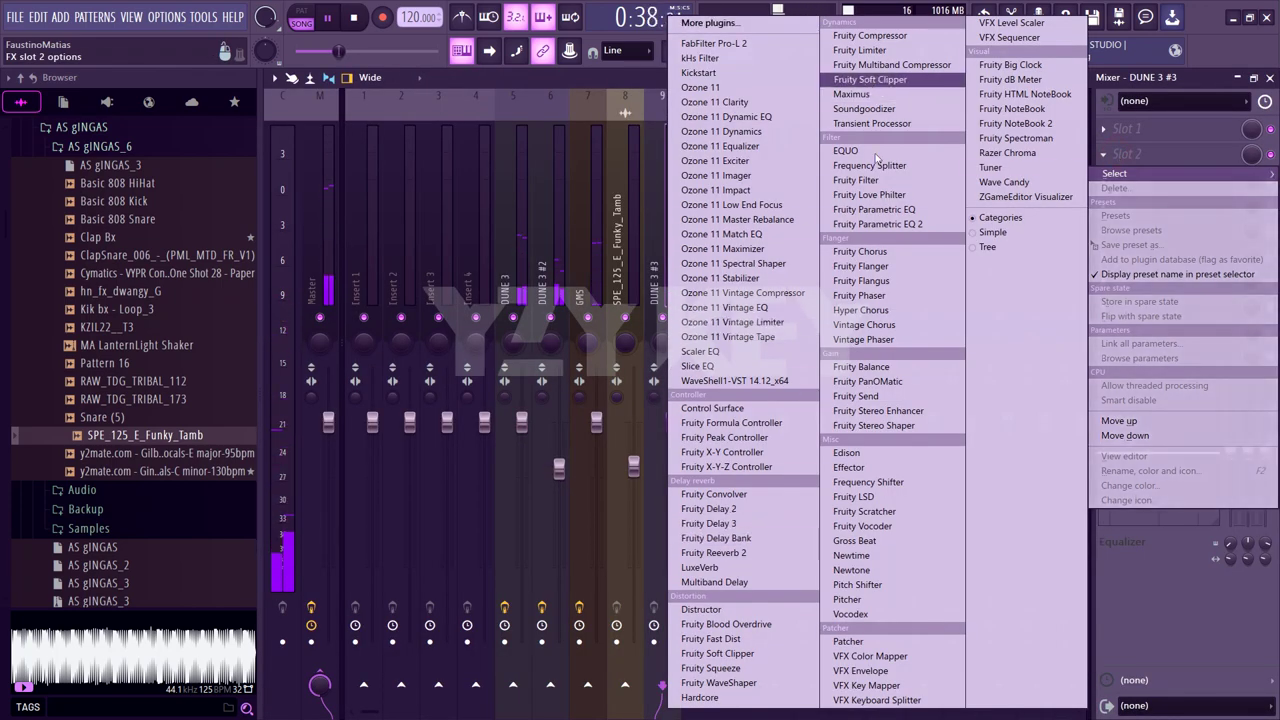
click(877, 223)
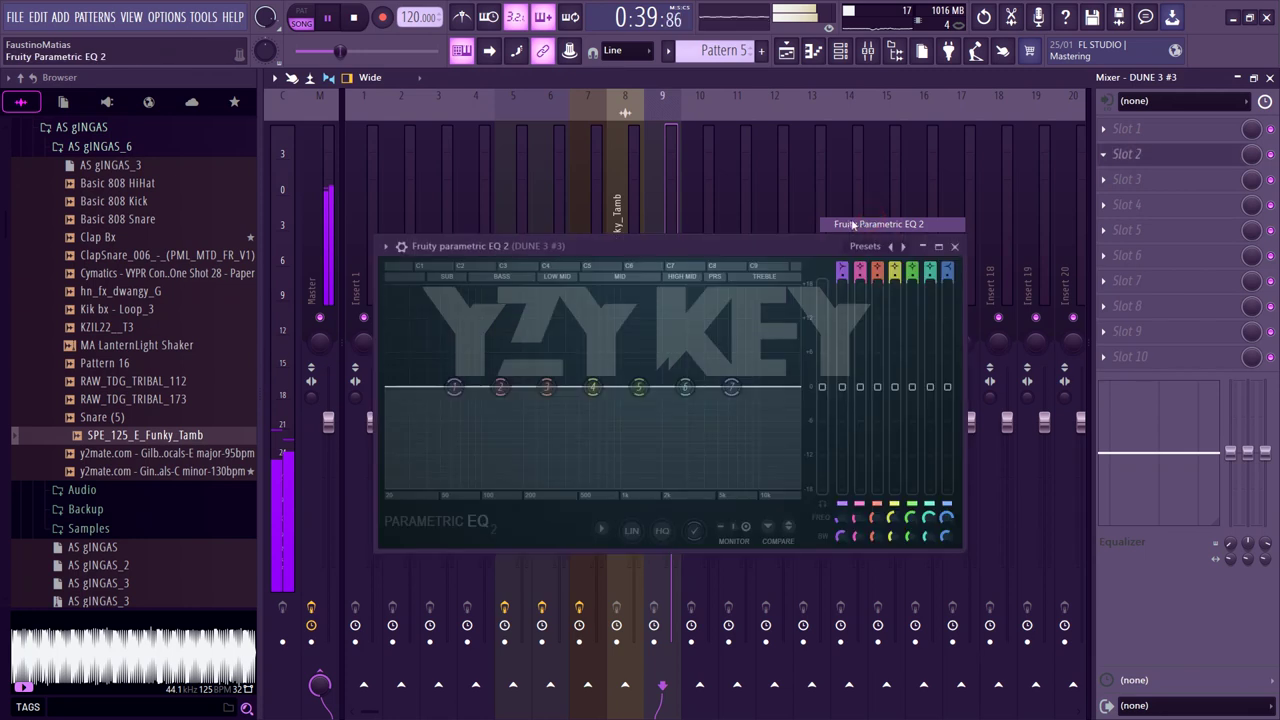
click(912, 252)
click(920, 320)
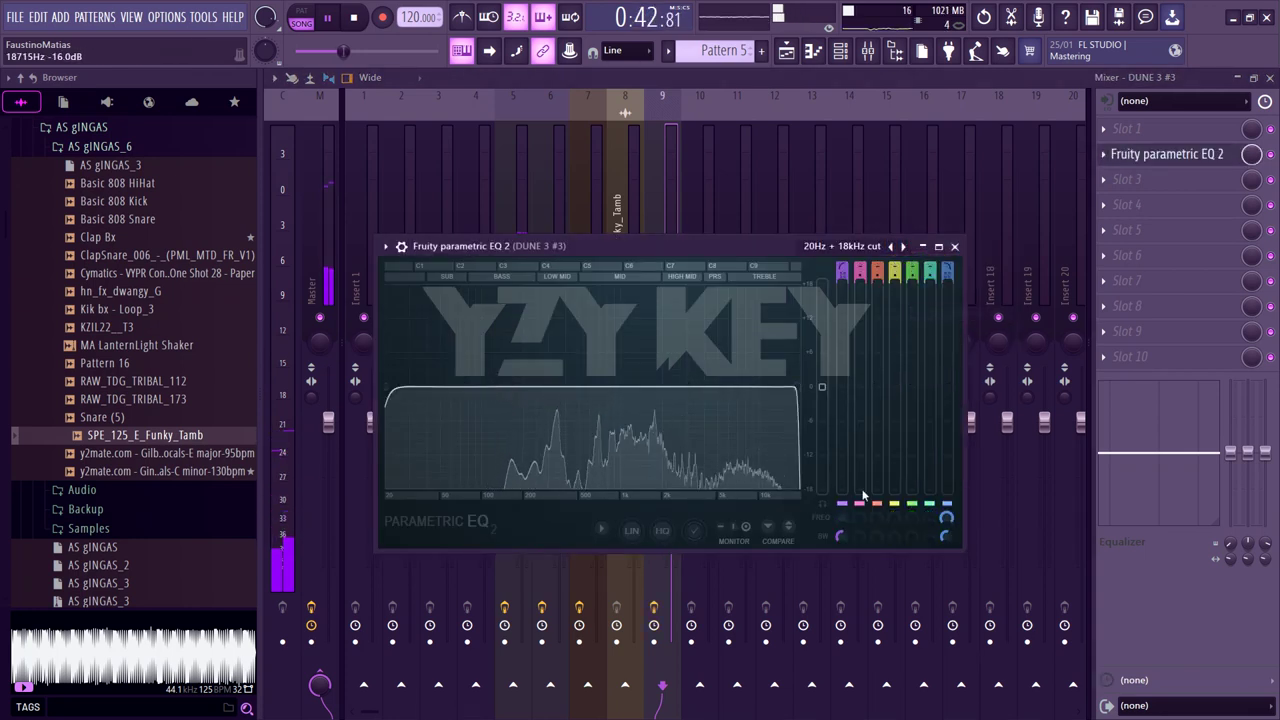
Raise the EQ's low-cut frequency and lower the band 7 low pass to about 4629 Hz on the DUNE 3 #3 insert
drag(841, 527, 836, 523)
drag(953, 522, 953, 535)
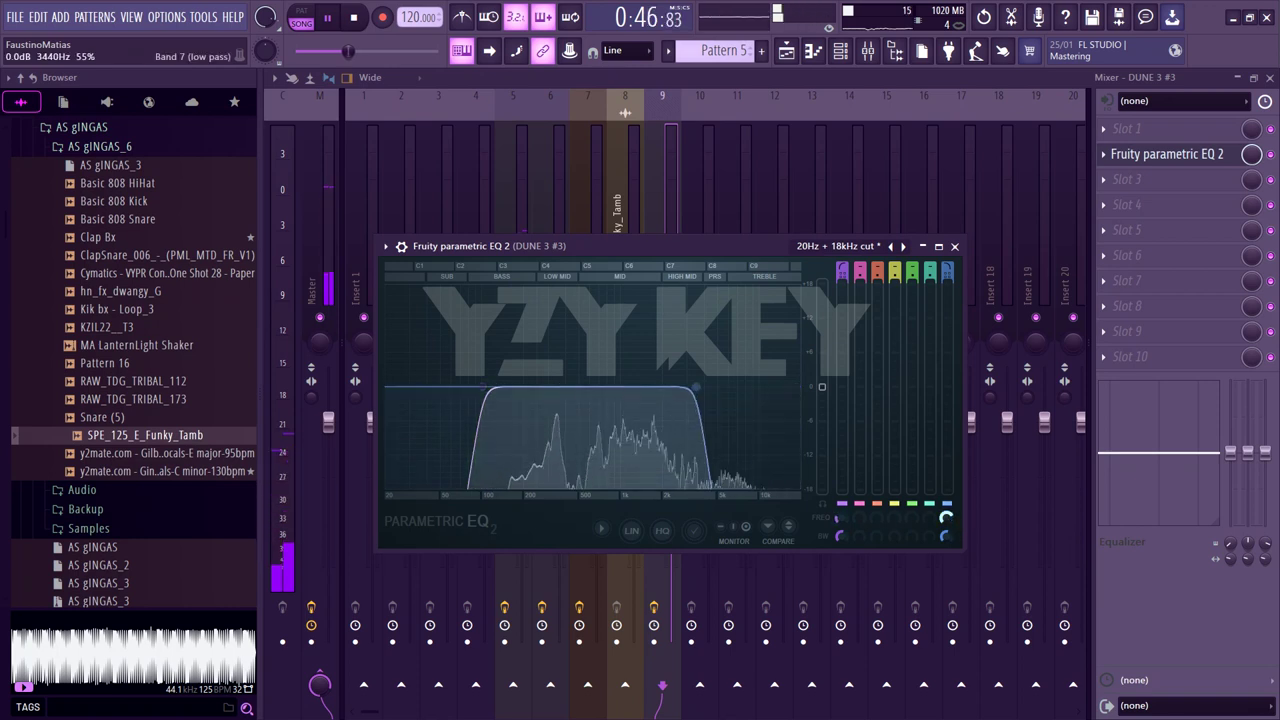
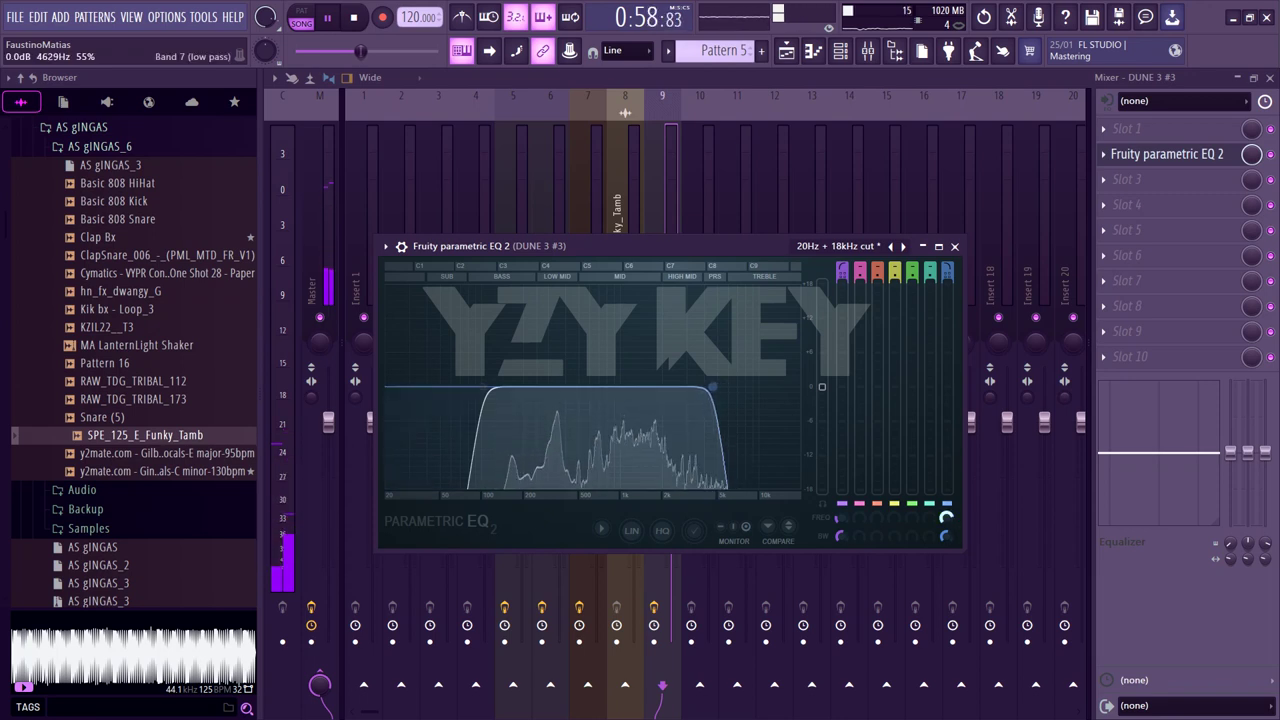
click(954, 246)
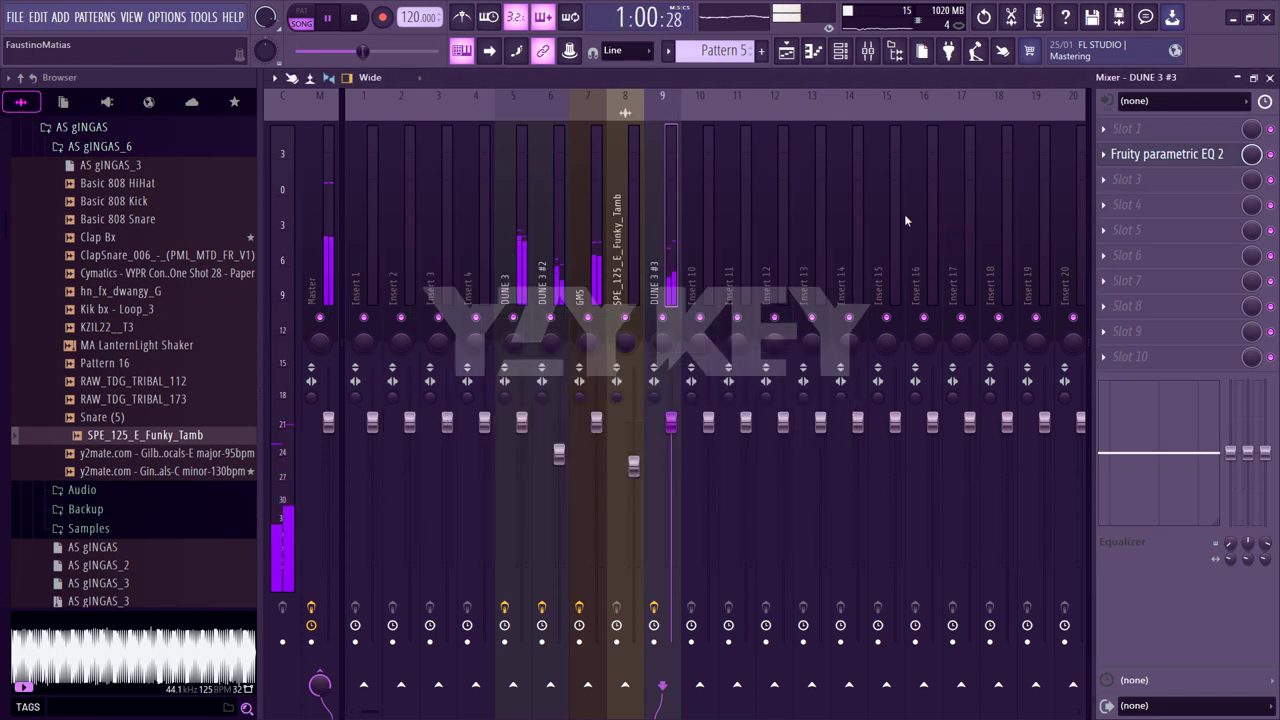
Inspect Pattern 4's Clap Bx notes from bar 1 in the piano roll and audition one of its slices
click(786, 52)
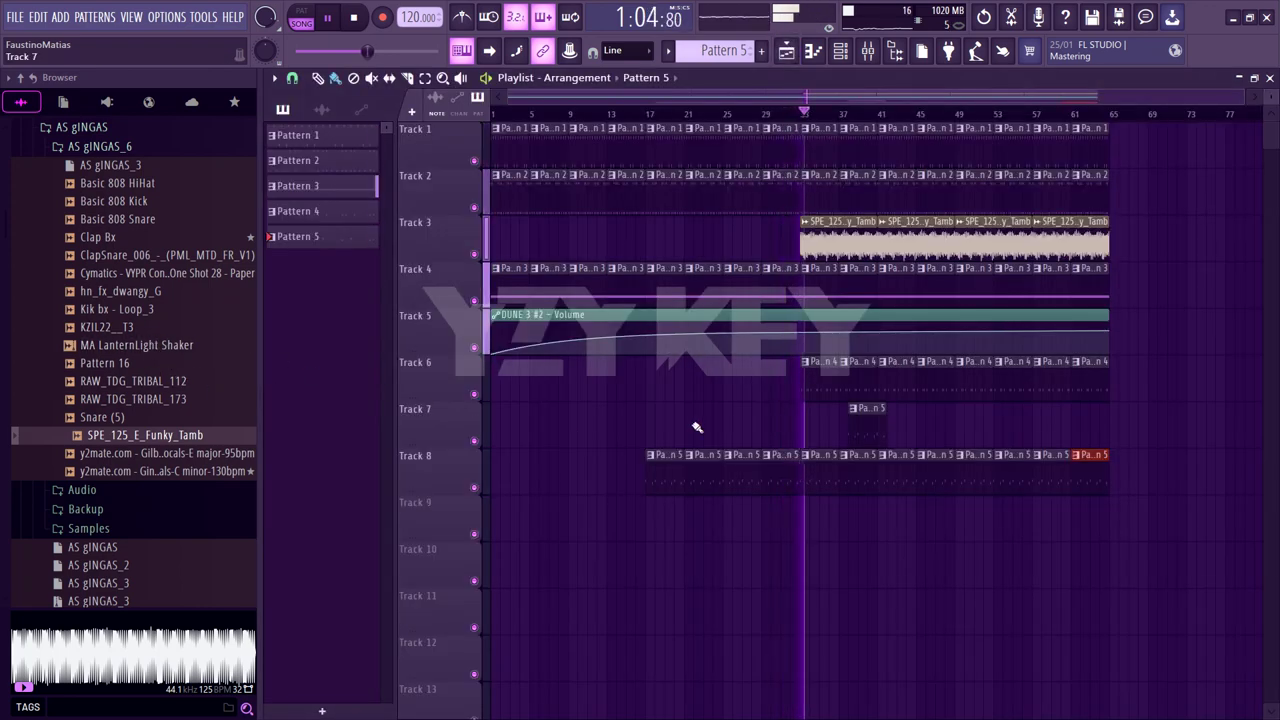
double_click(815, 366)
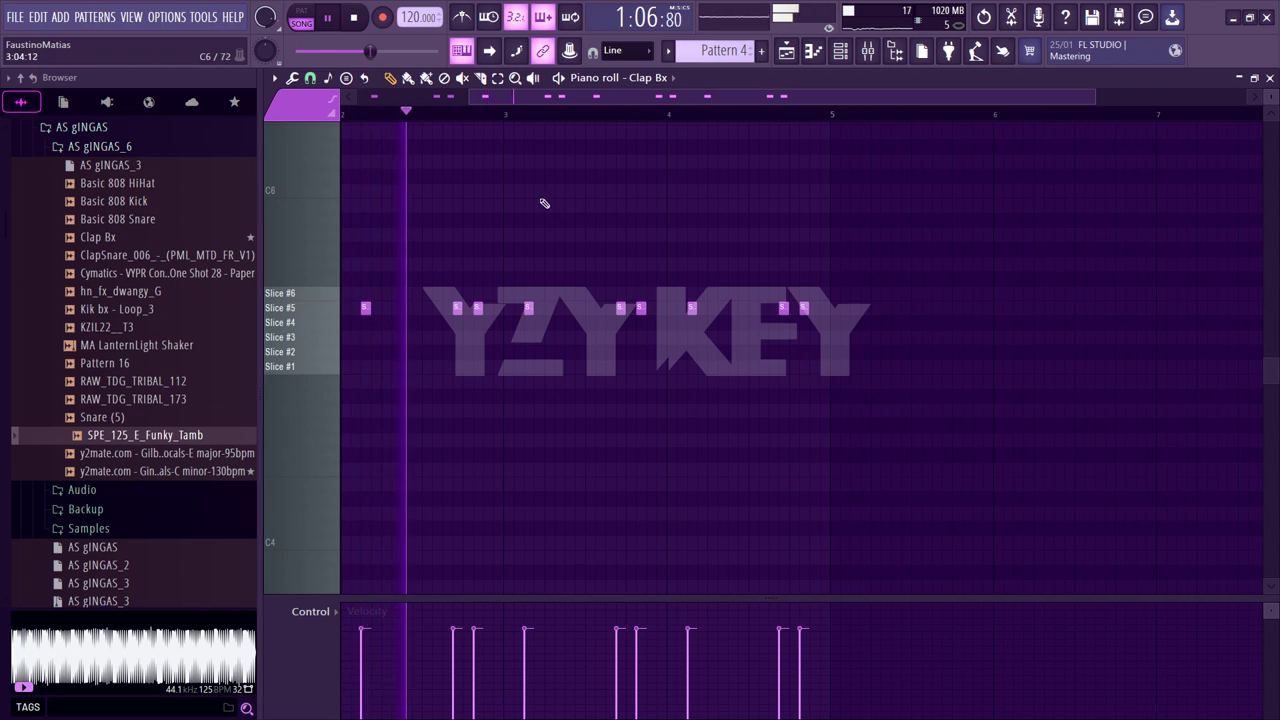
drag(485, 97, 365, 100)
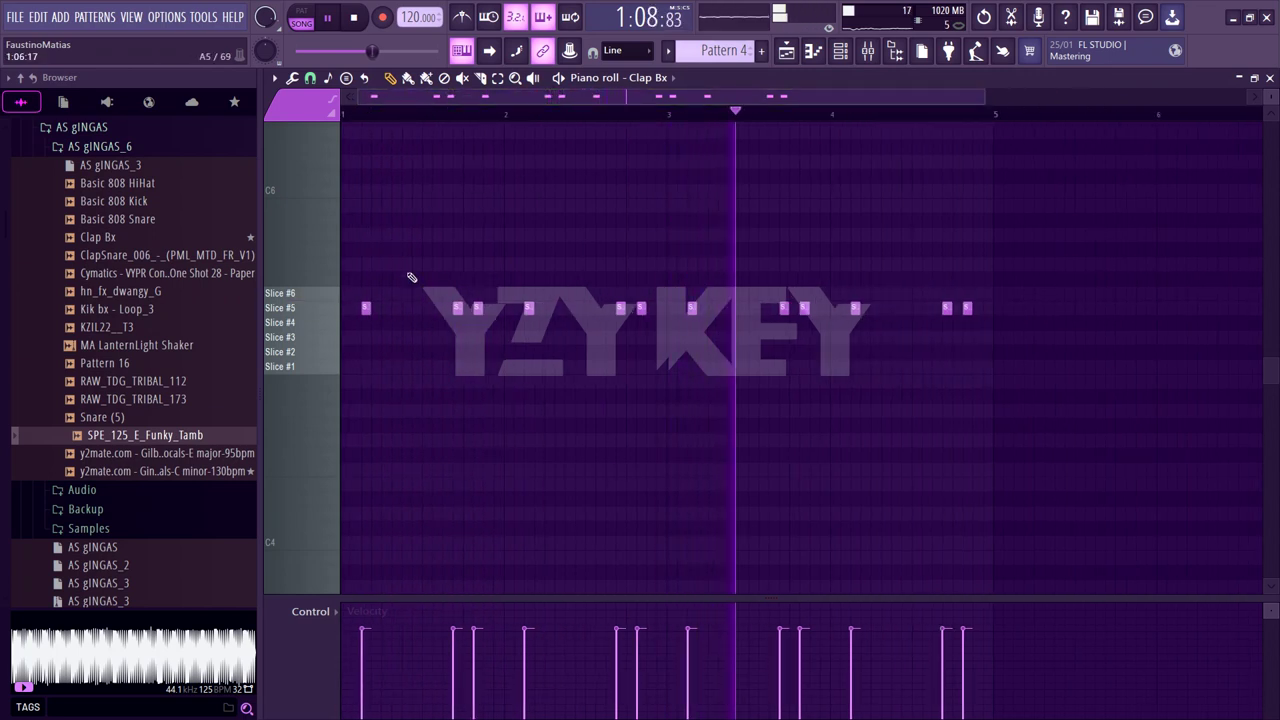
click(296, 341)
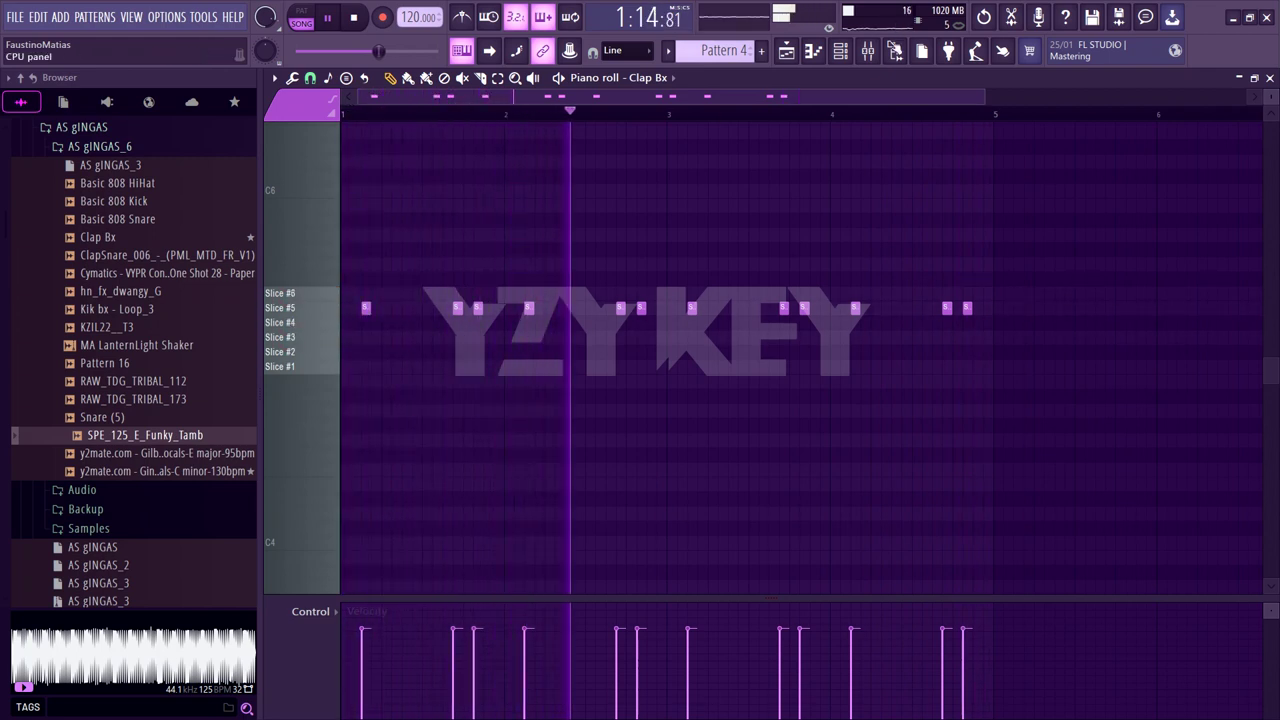
Lower the DUNE 3 channel's volume in the channel rack
key(F6)
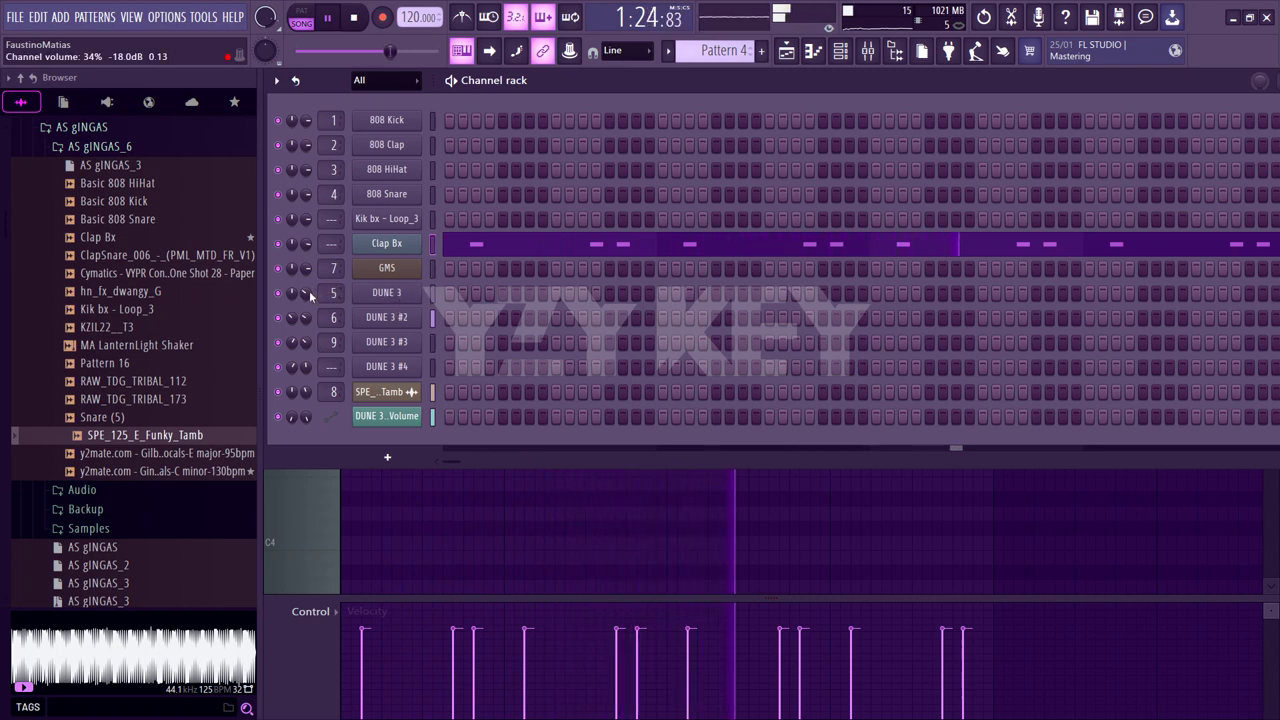
drag(306, 292, 306, 306)
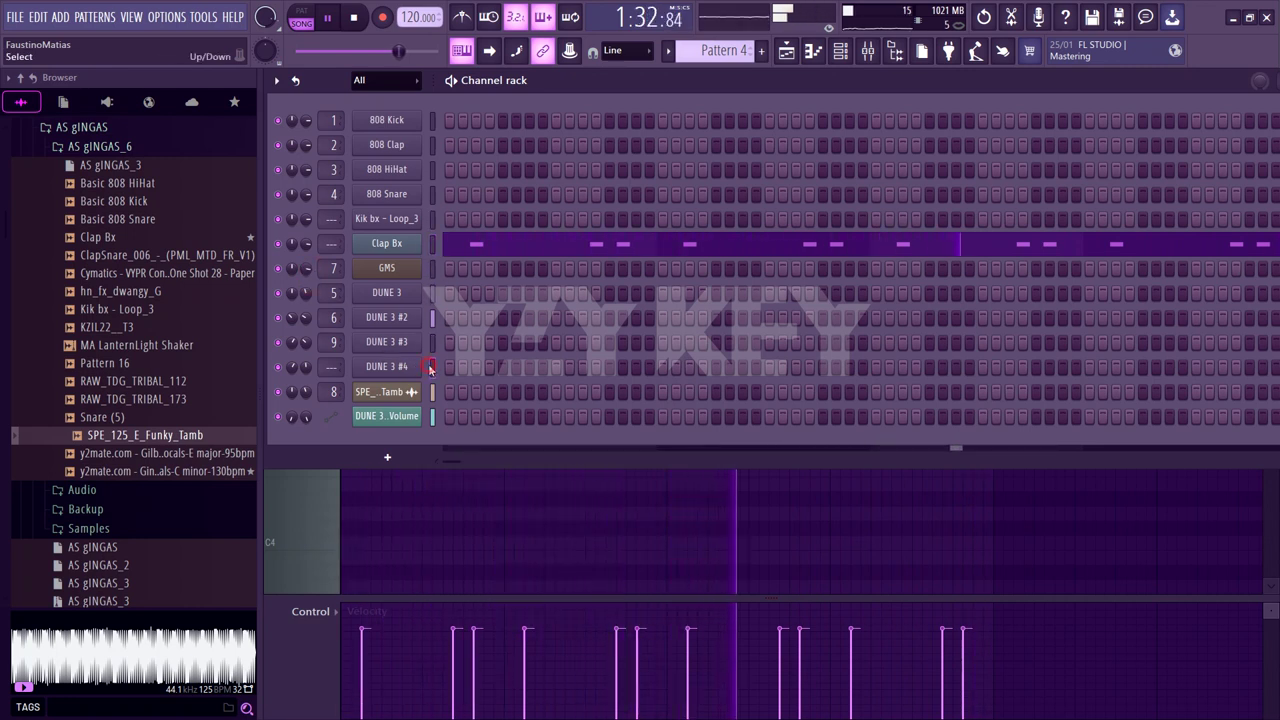
Open the DUNE 3 #4 synth and step forward through its patches until 002: Cyclone Delta KS is loaded
click(387, 369)
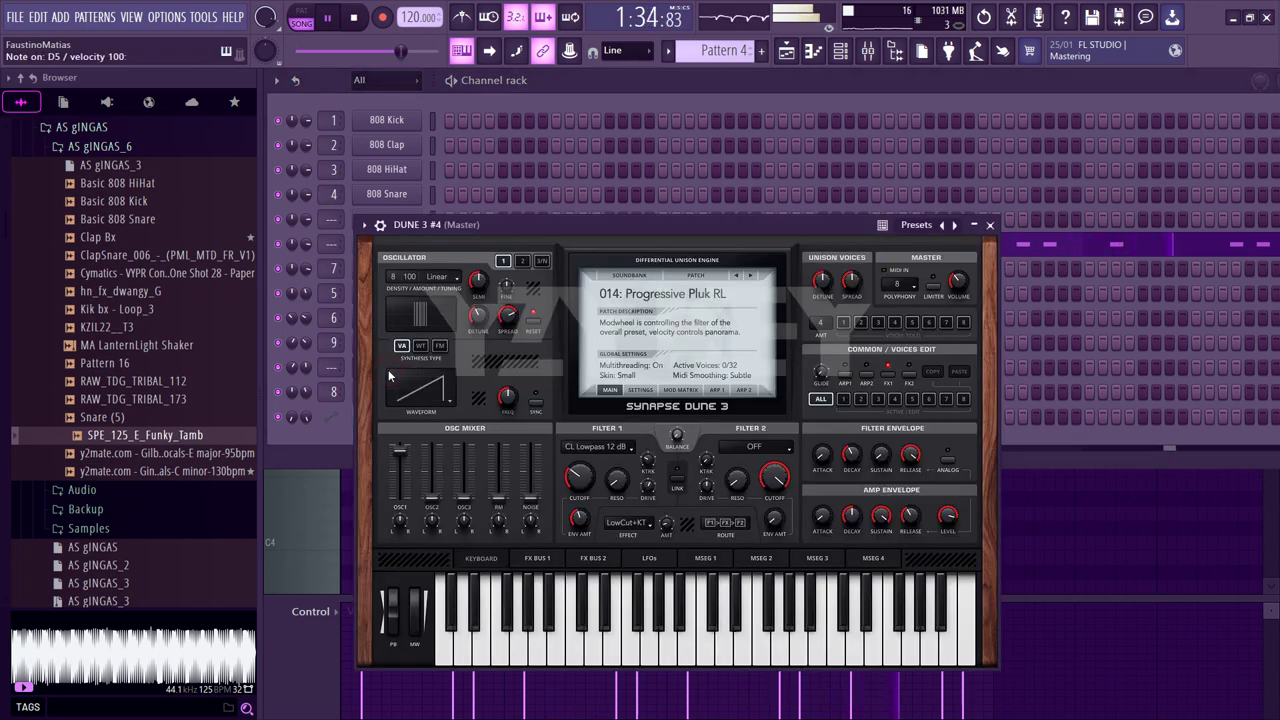
key(Escape)
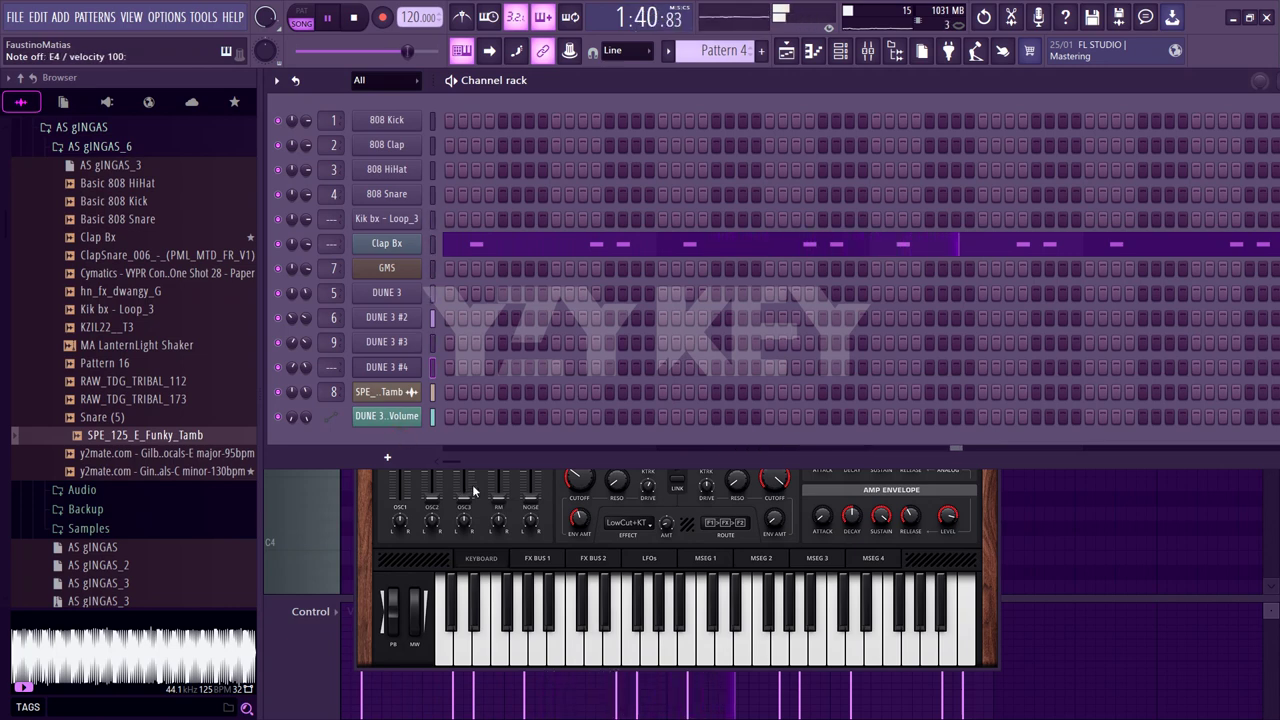
click(478, 520)
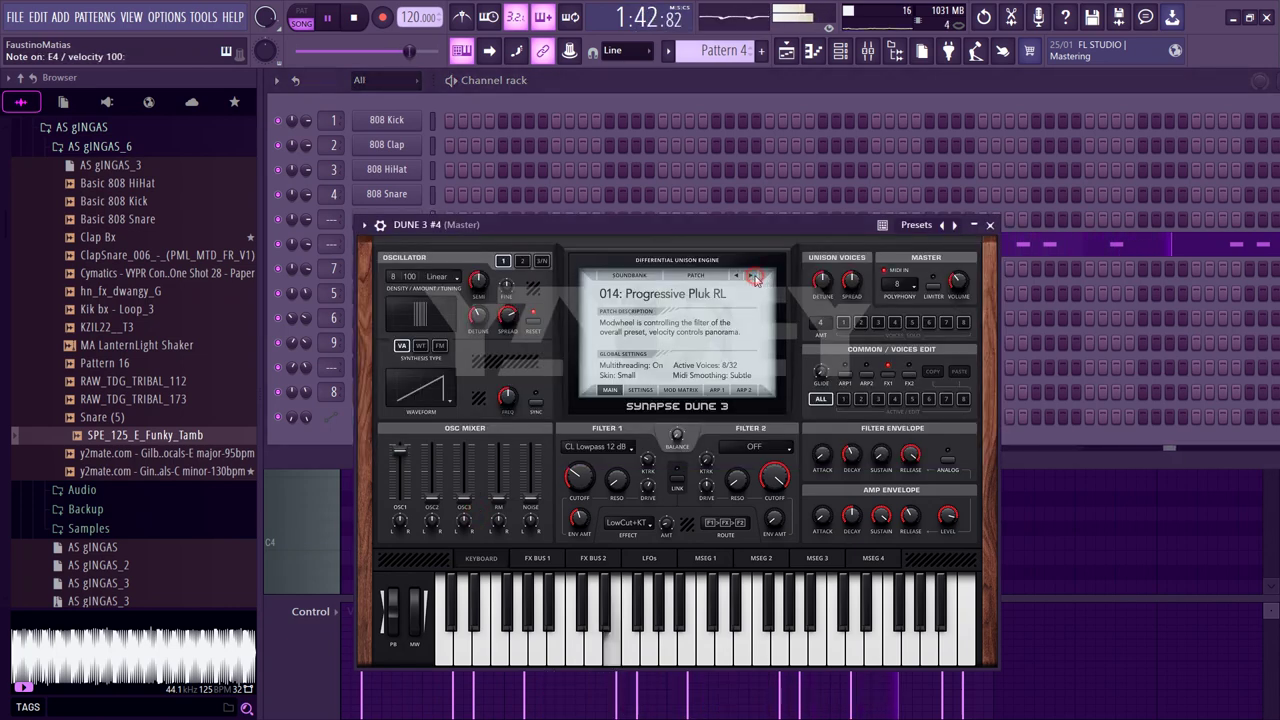
click(756, 280)
click(756, 280)
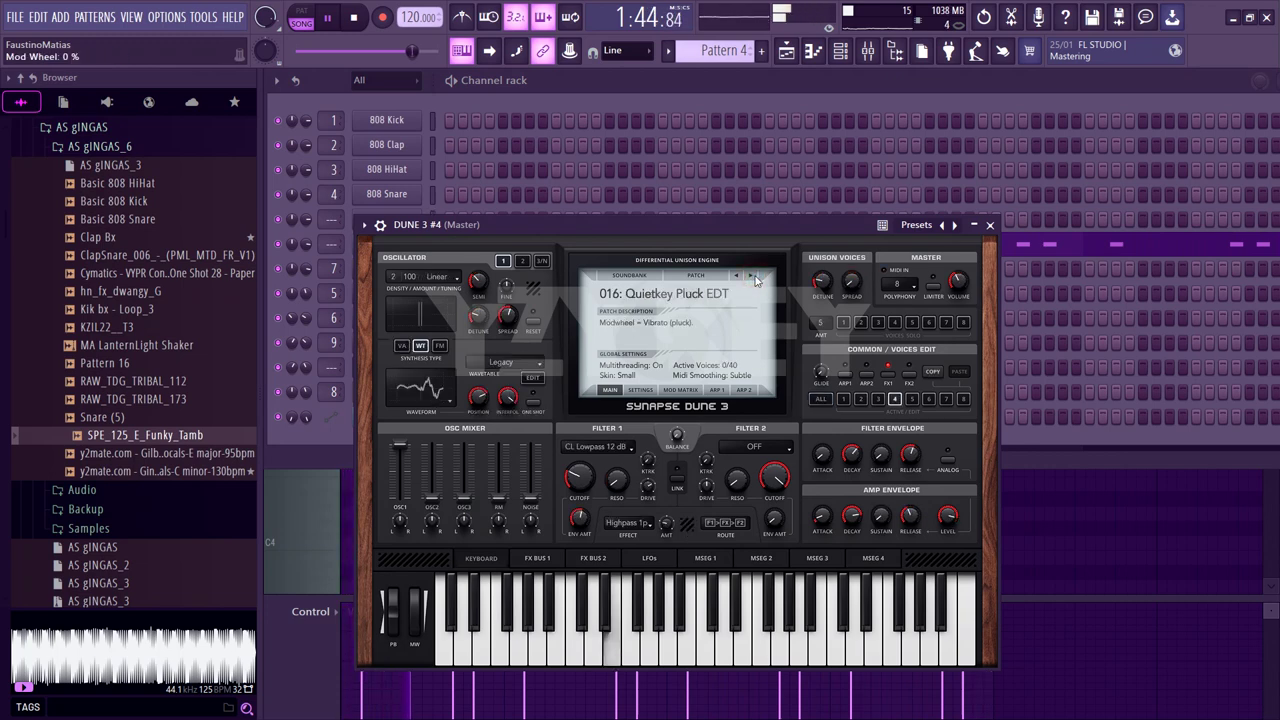
click(756, 280)
click(756, 280)
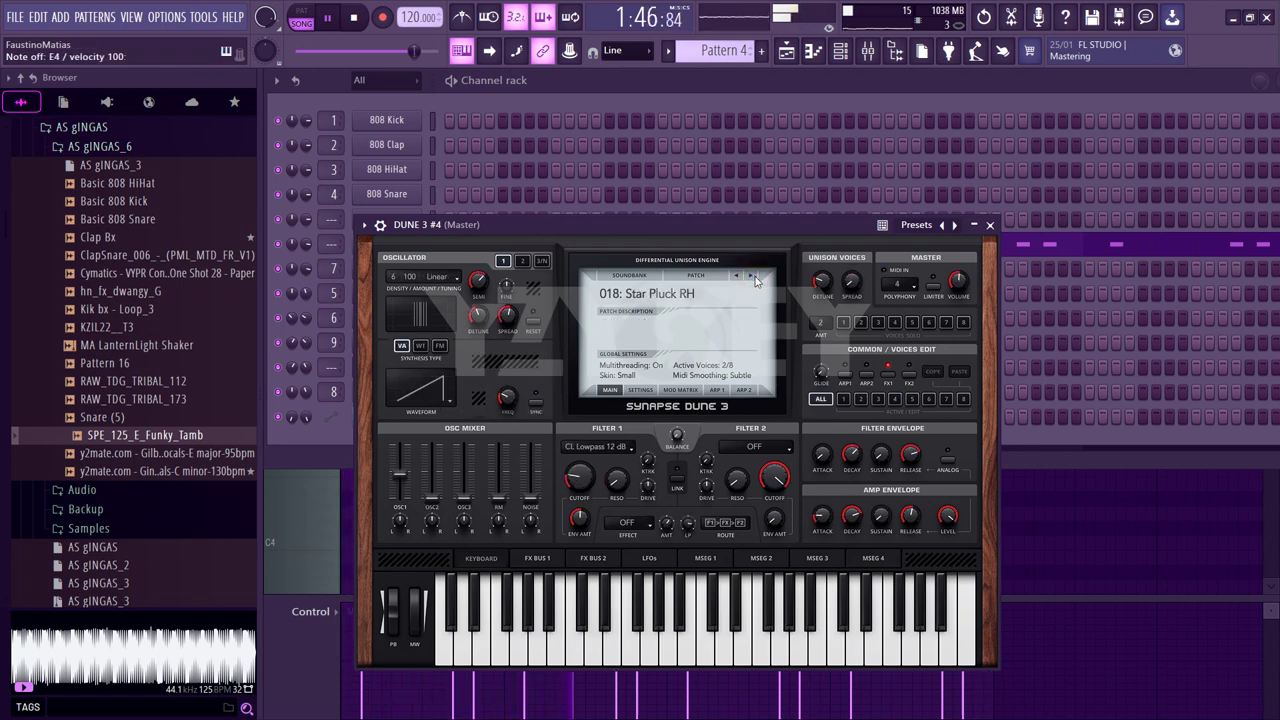
click(756, 280)
click(756, 280)
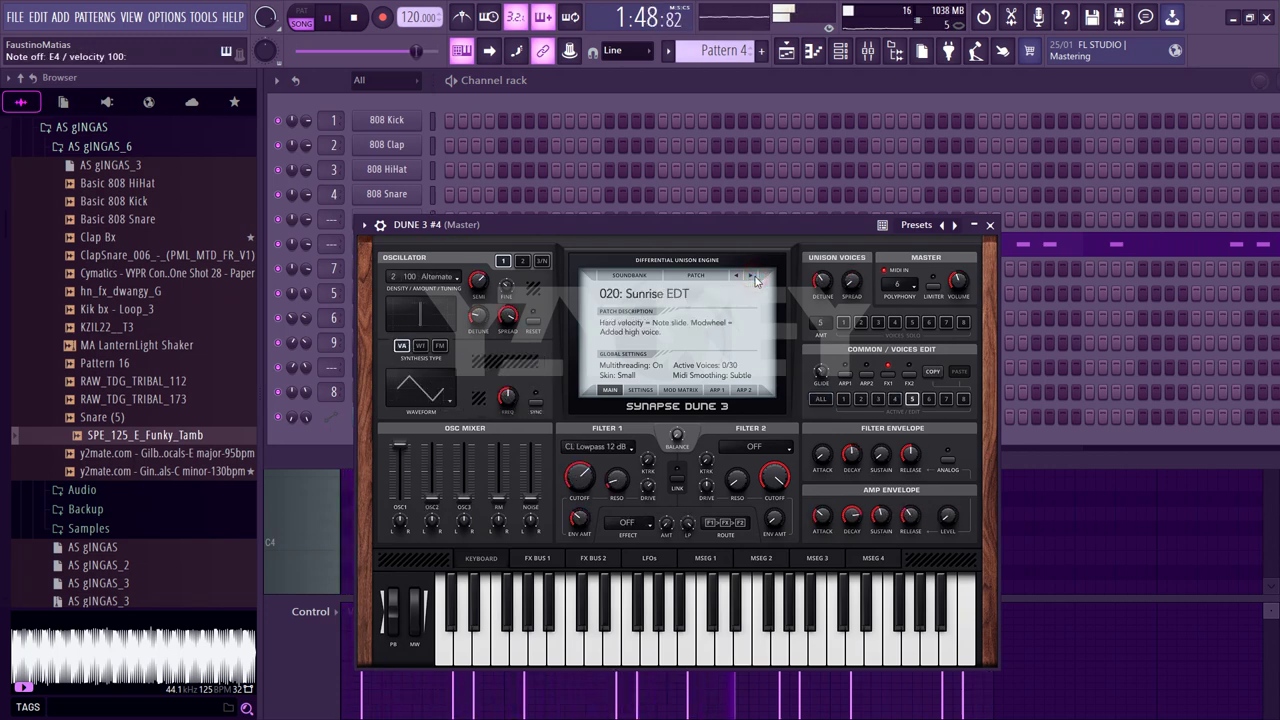
click(756, 280)
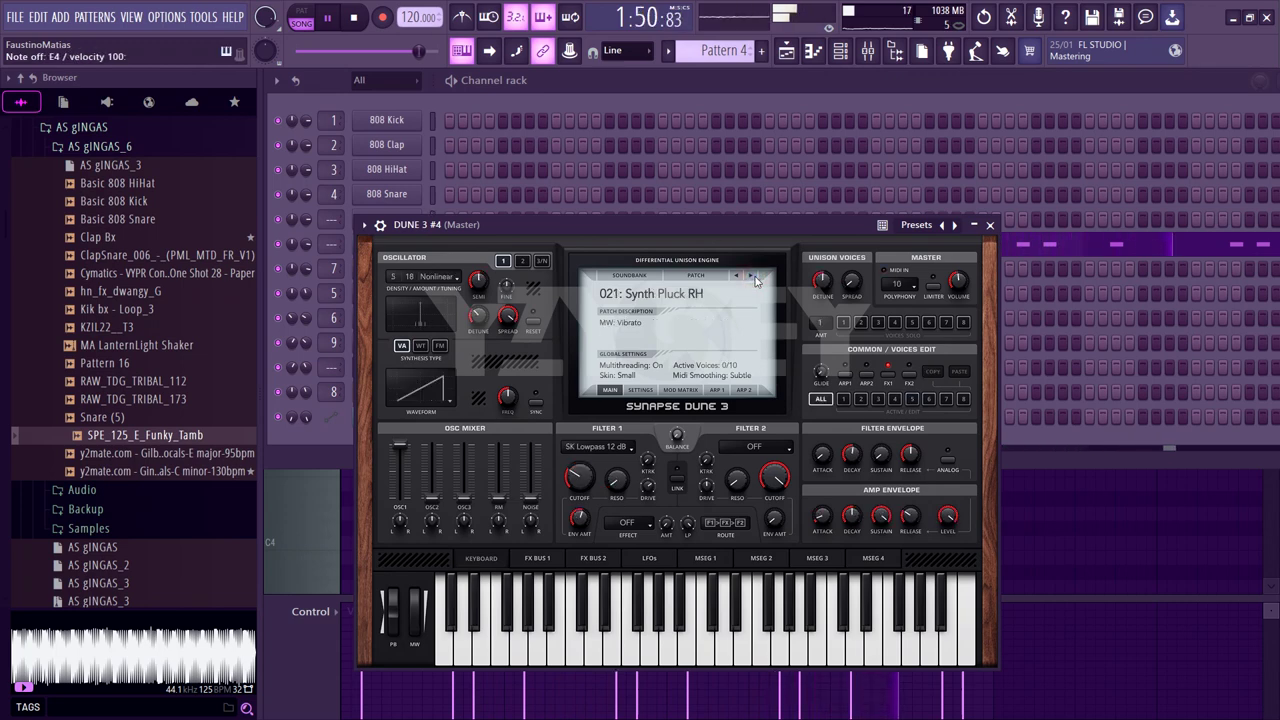
click(756, 280)
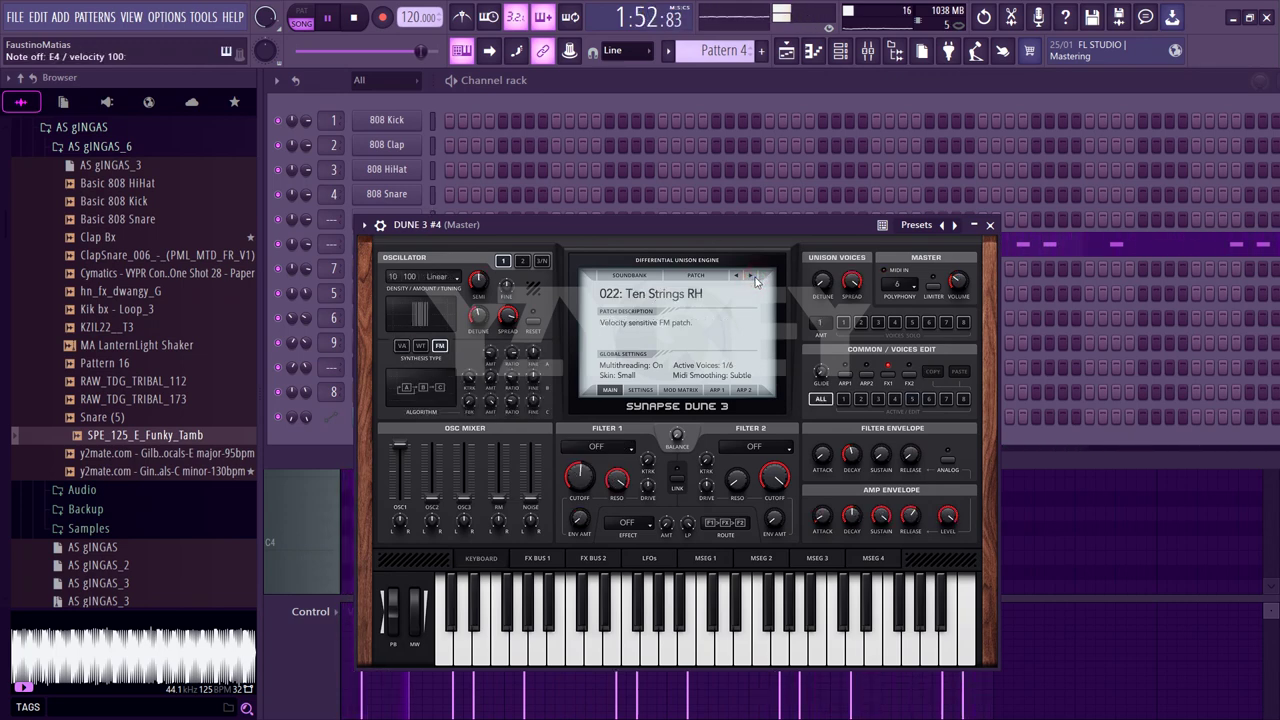
click(756, 280)
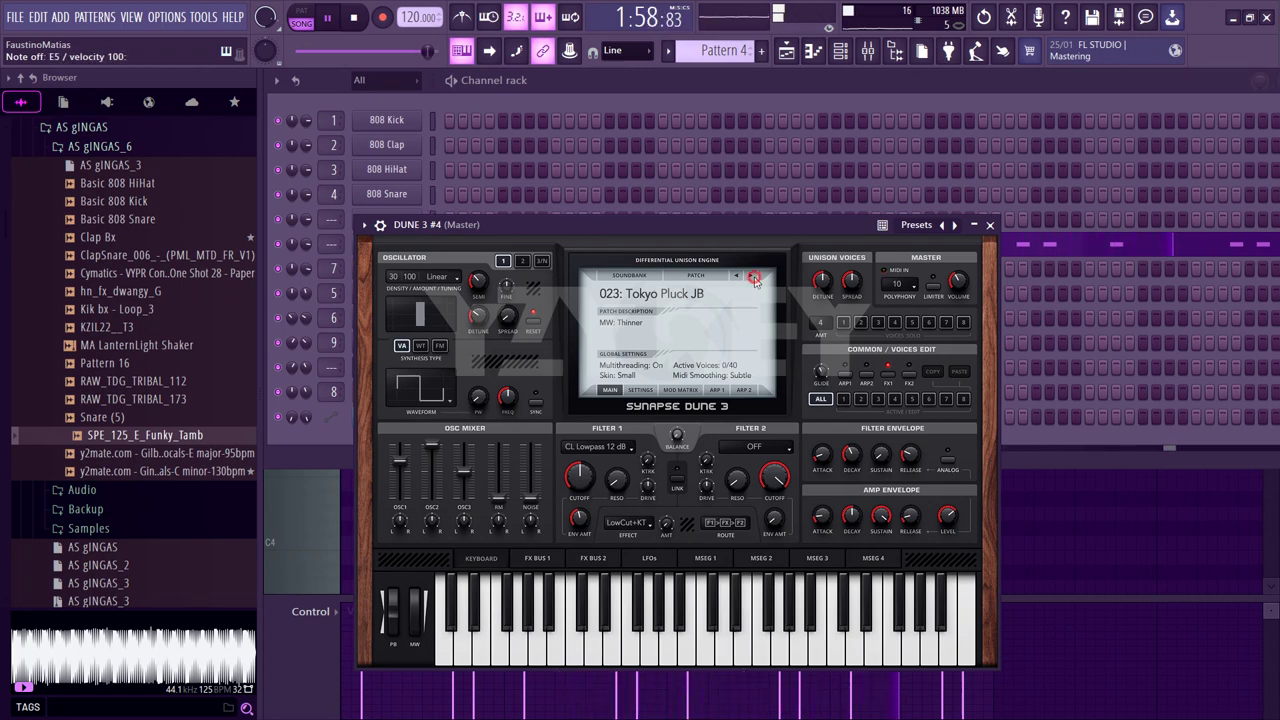
click(756, 280)
click(756, 280)
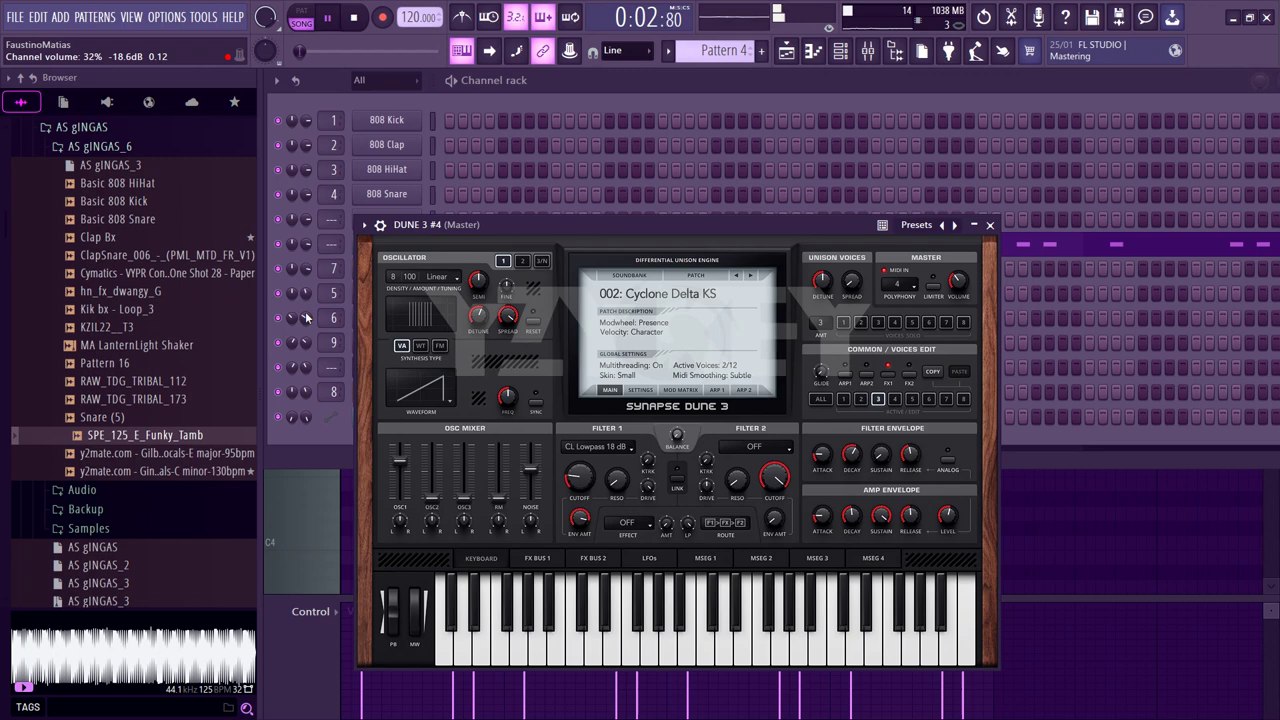
Move playback to bar 33 of the playlist and set the time selection from bar 33 to bar 64
click(788, 52)
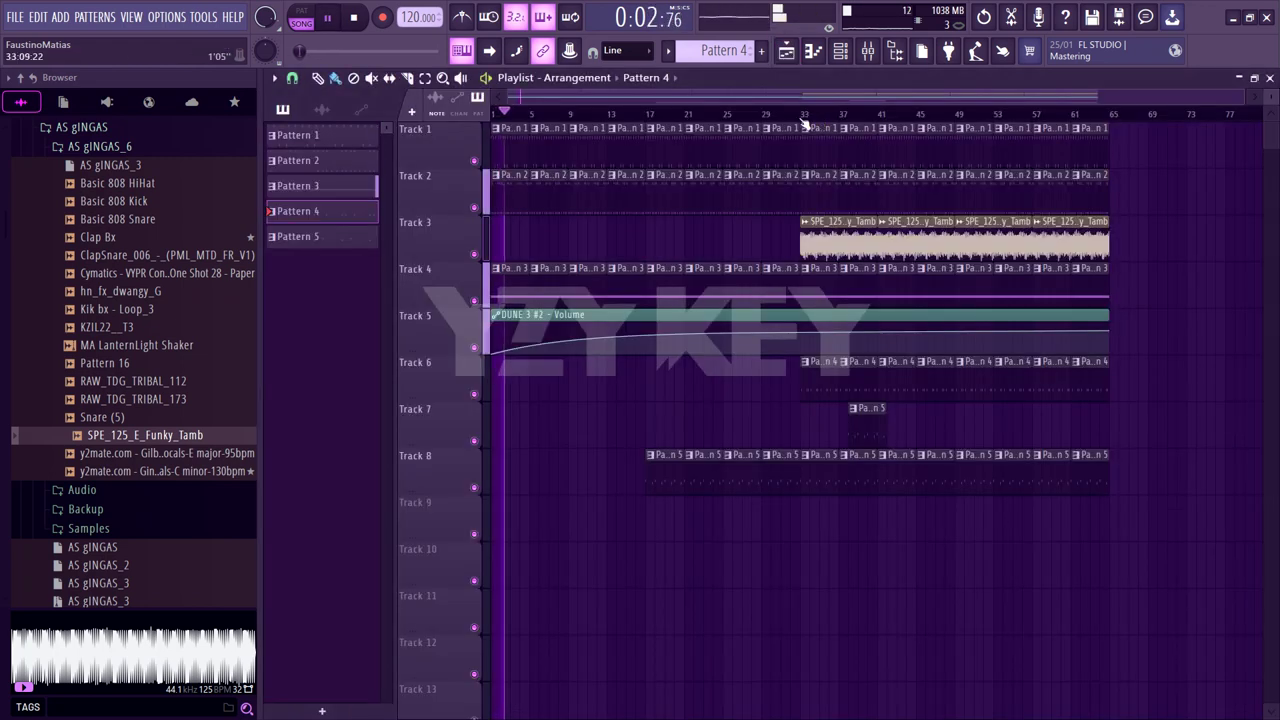
click(802, 114)
drag(818, 116, 1108, 125)
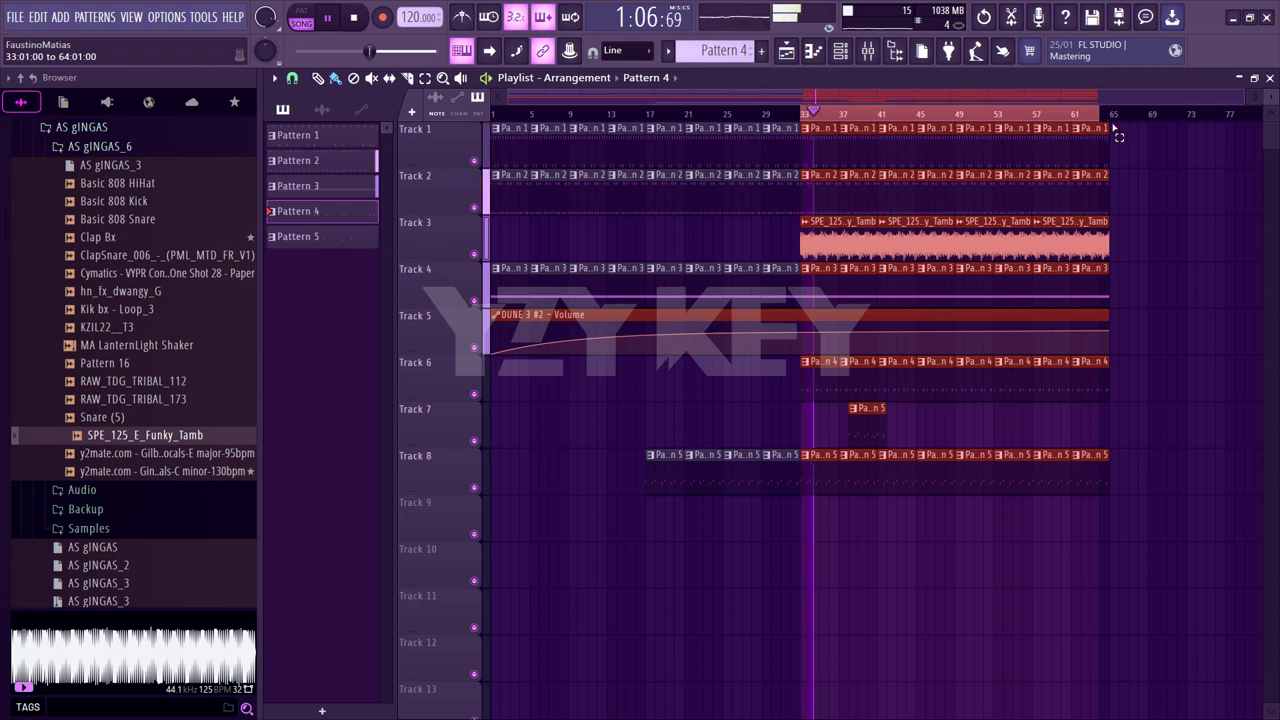
Create a new empty pattern with the default name Pattern 6 for the DUNE 3 #4 part
click(840, 51)
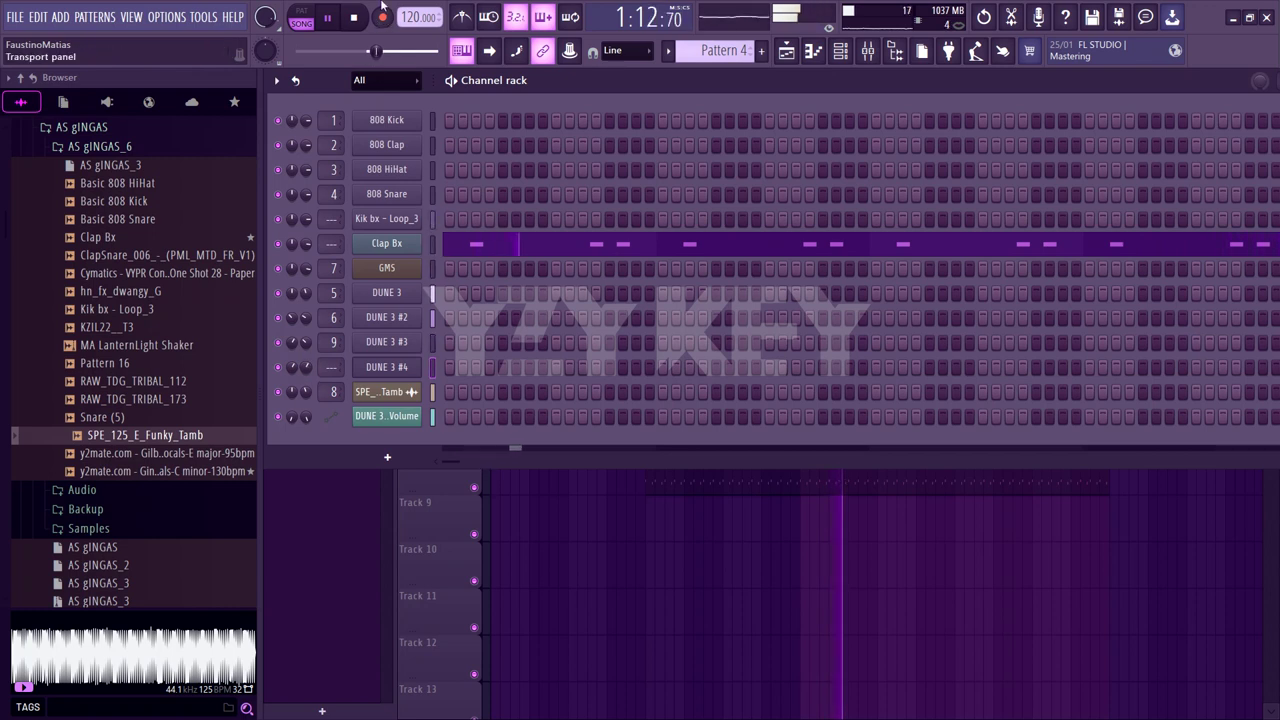
click(766, 54)
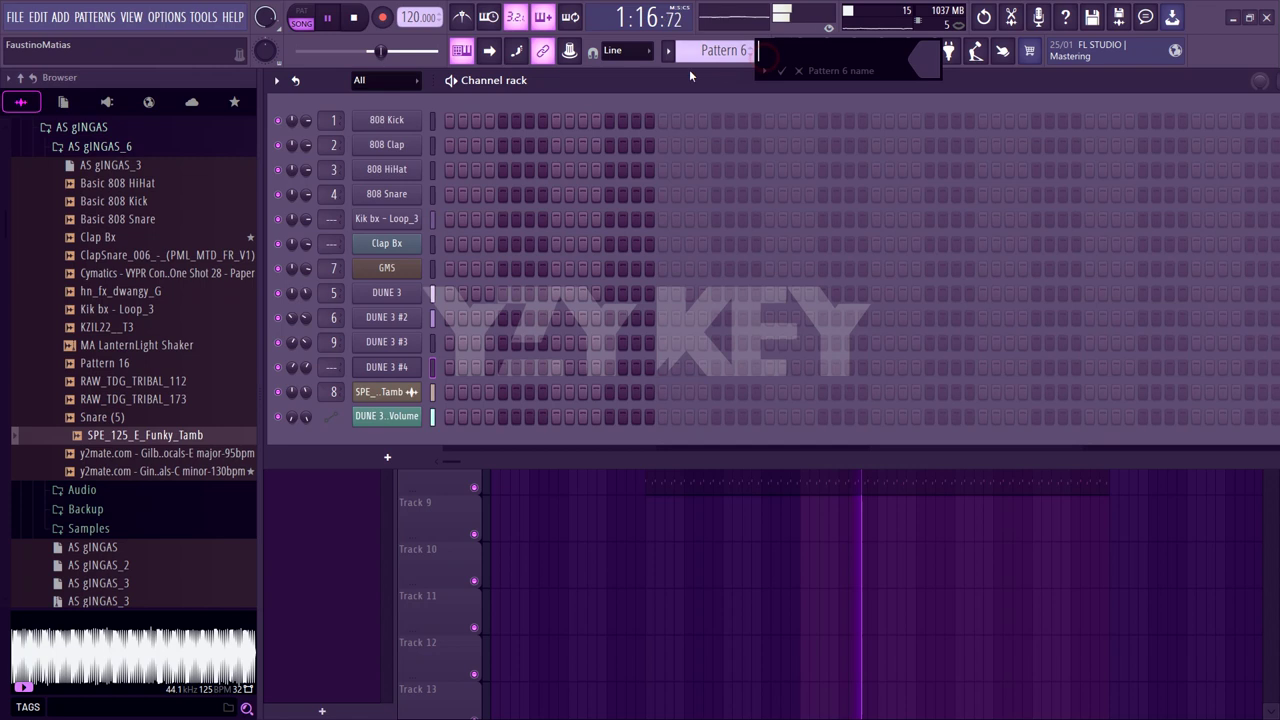
click(783, 71)
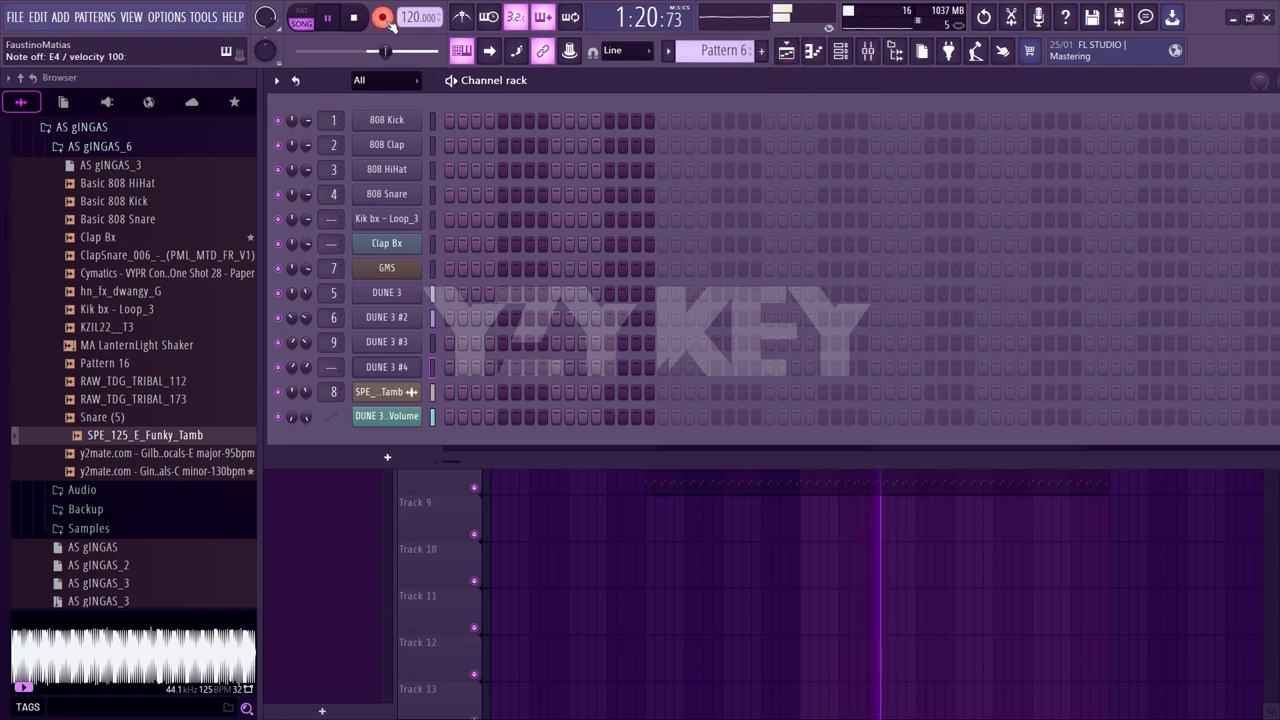
Record two groups of three E4 notes on DUNE 3 #4 in pattern mode and quantize them in the piano roll
click(308, 18)
click(602, 366)
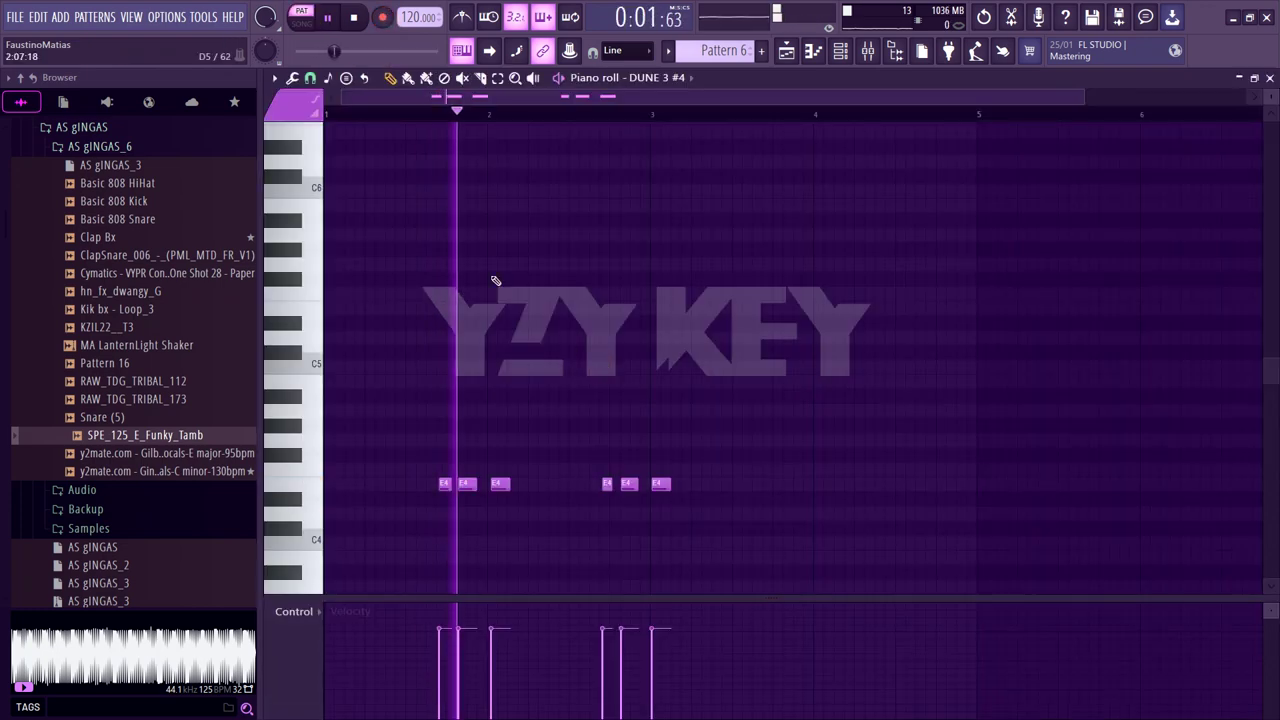
key(ctrl+q)
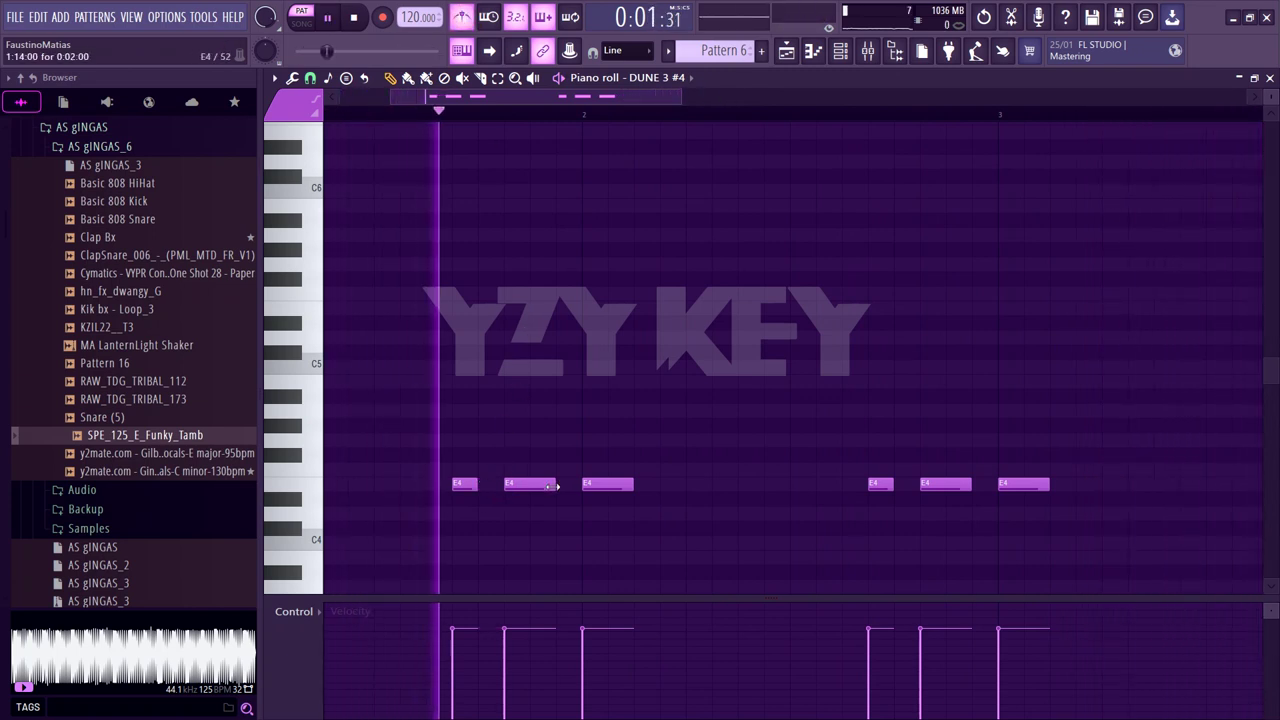
Shorten the second and third E4 notes of both groups to match the length of each group's first note
drag(555, 484, 528, 484)
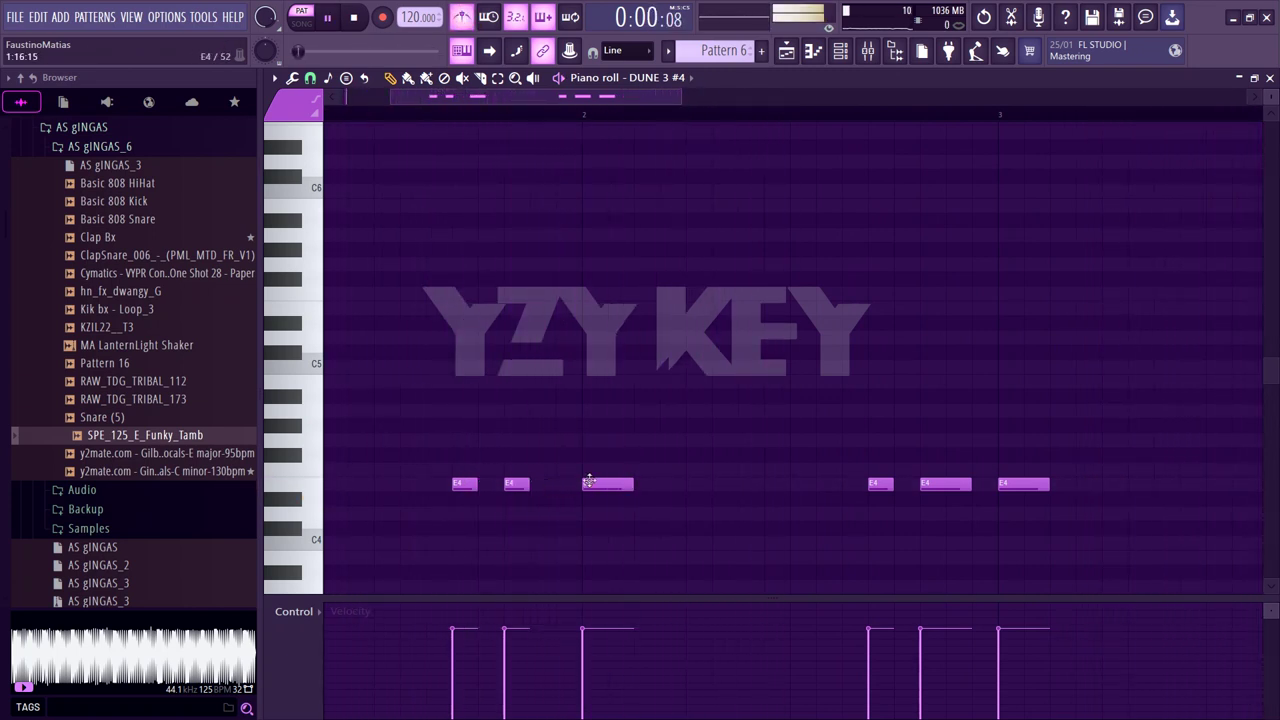
drag(636, 483, 608, 484)
drag(914, 466, 1050, 509)
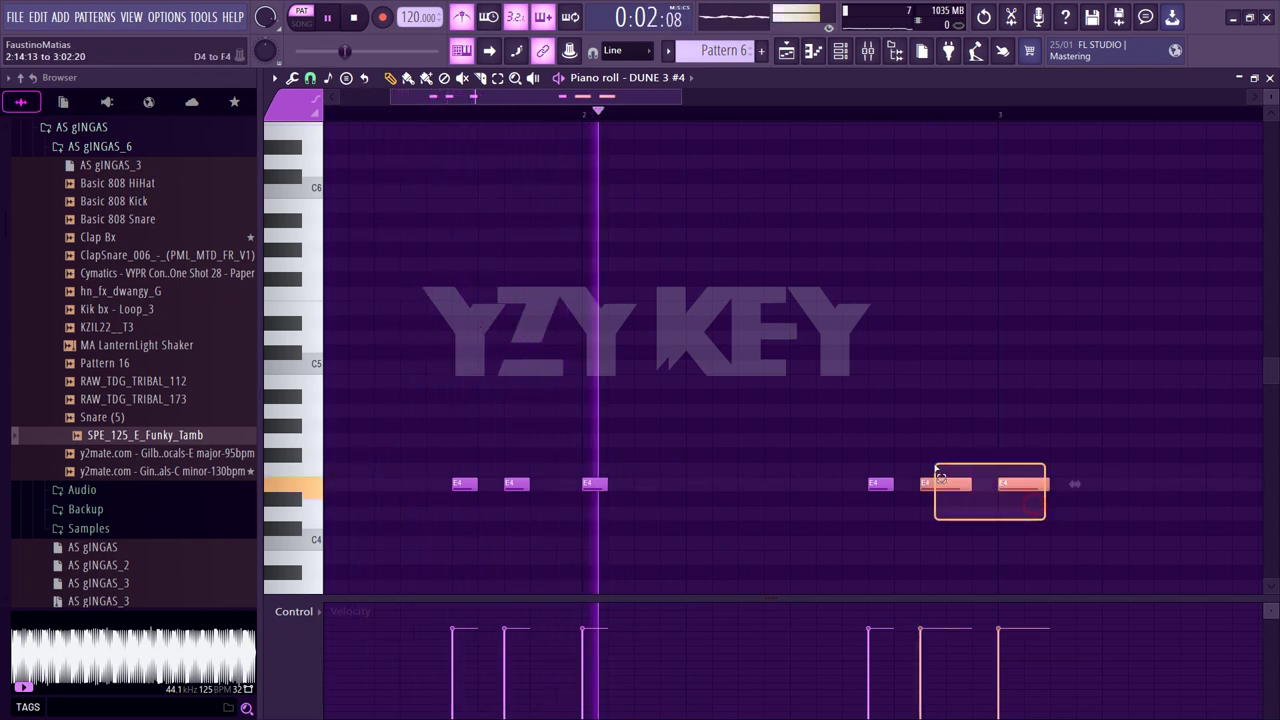
drag(963, 484, 945, 484)
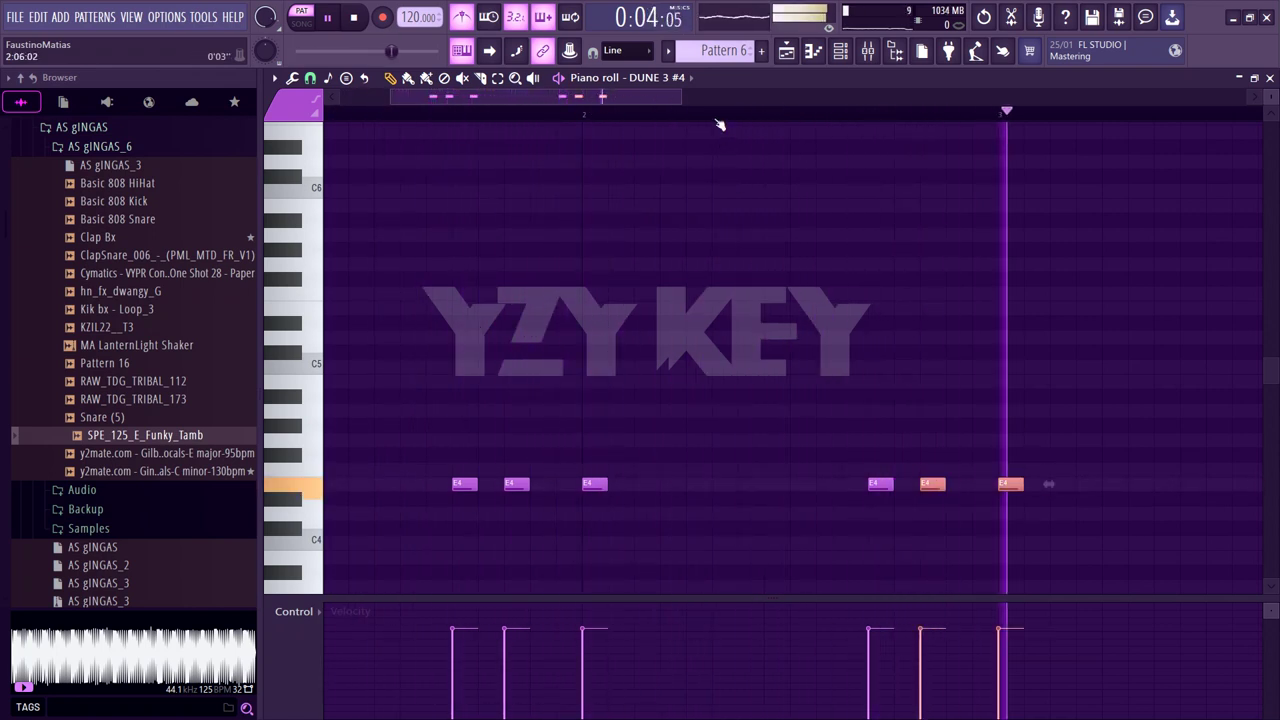
Copy the second group of three E4 notes one bar forward so the new group ends at bar 4
scroll(718, 124, down, 3)
scroll(777, 129, down, 1)
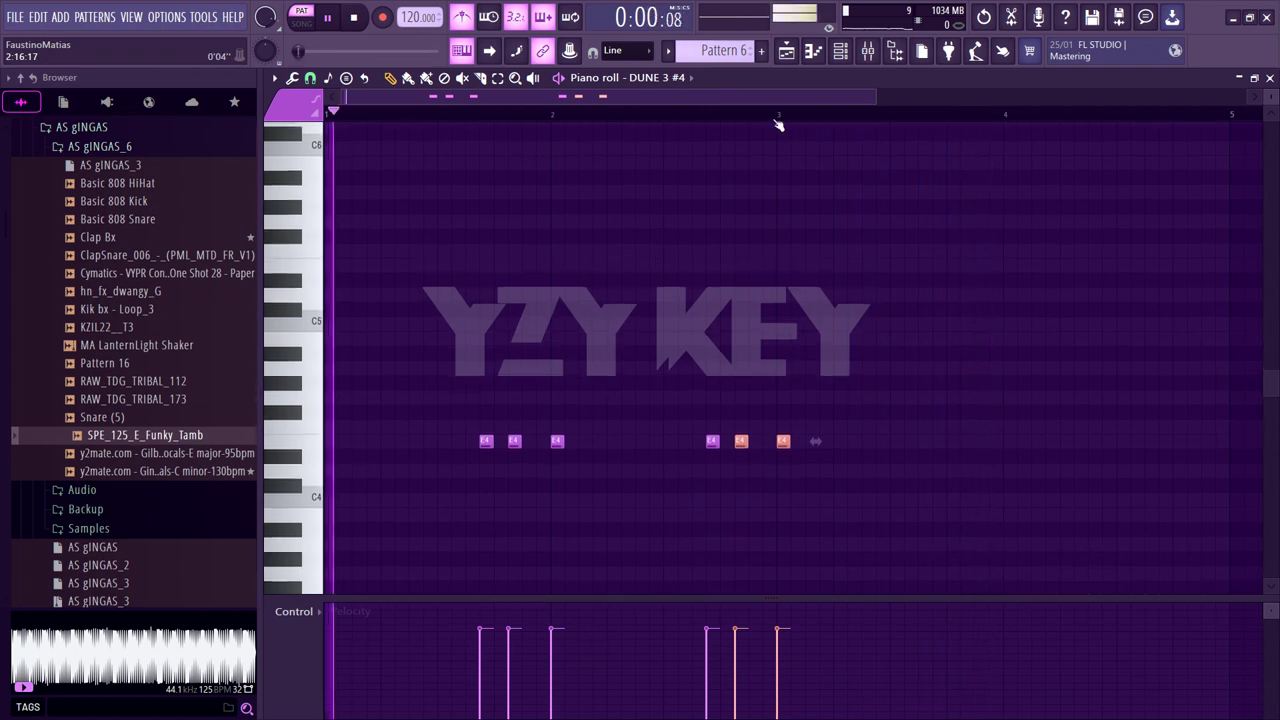
scroll(777, 129, down, 1)
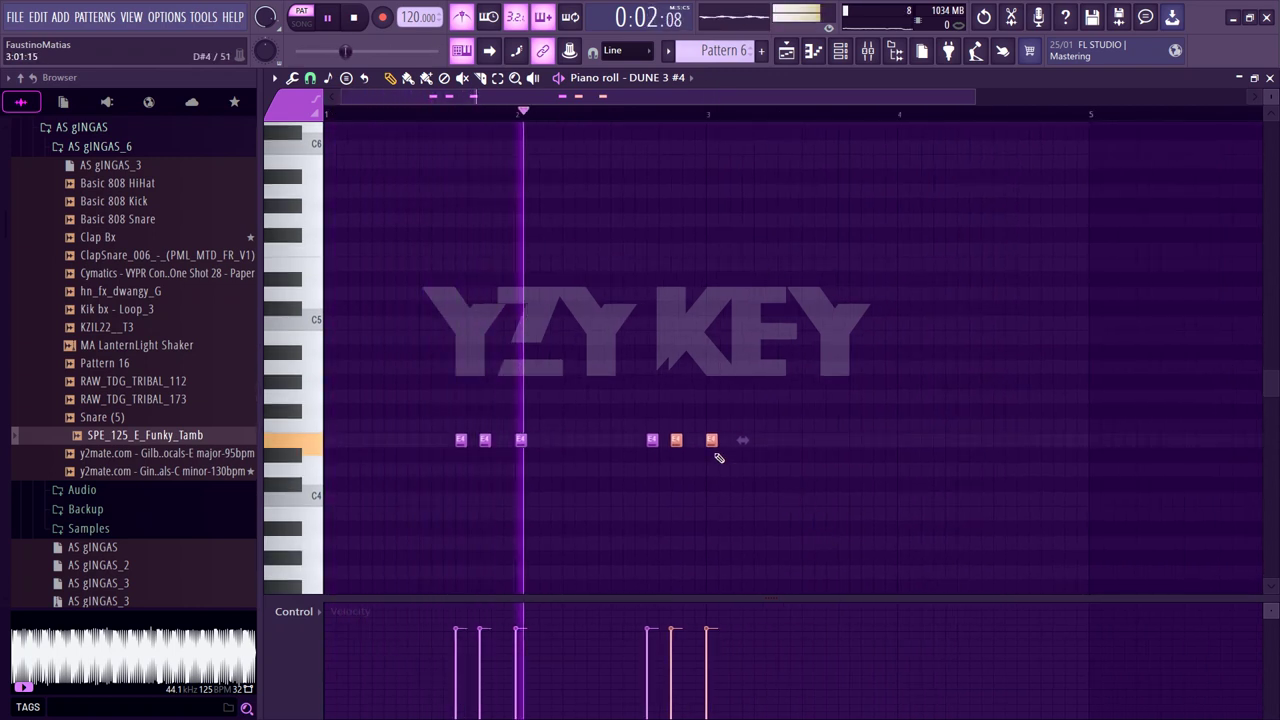
drag(634, 423, 751, 491)
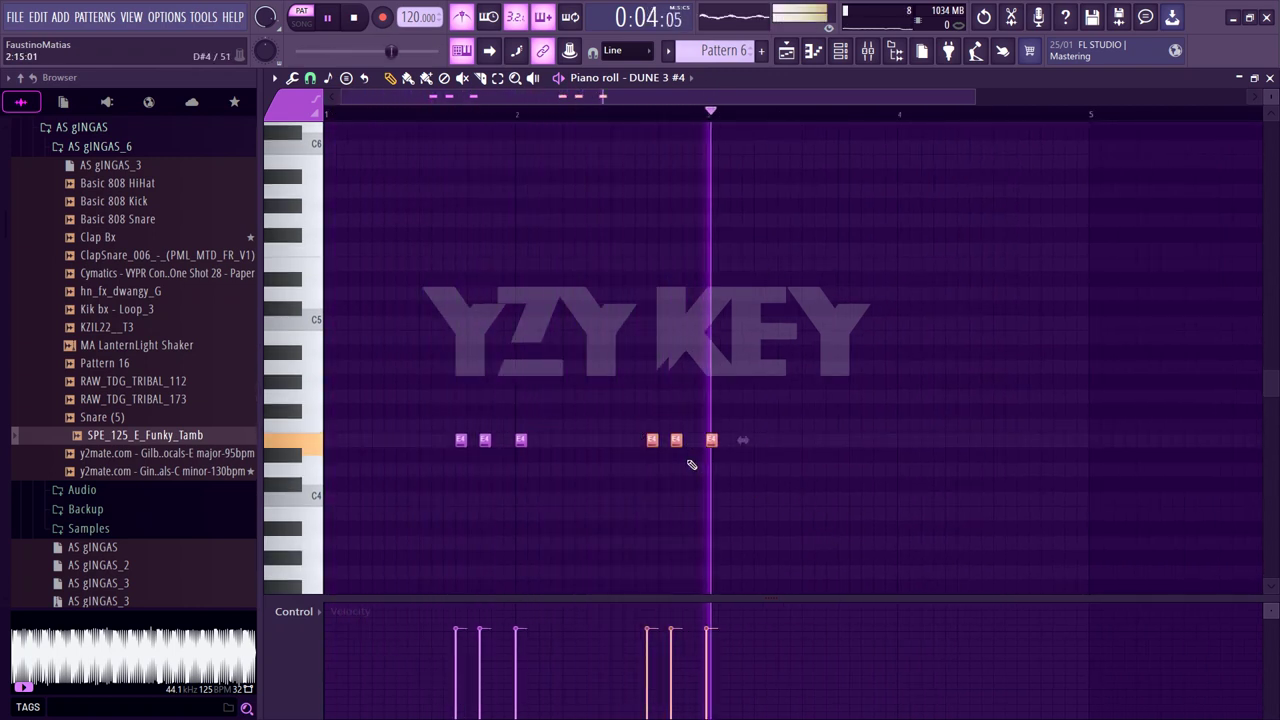
double_click(677, 440)
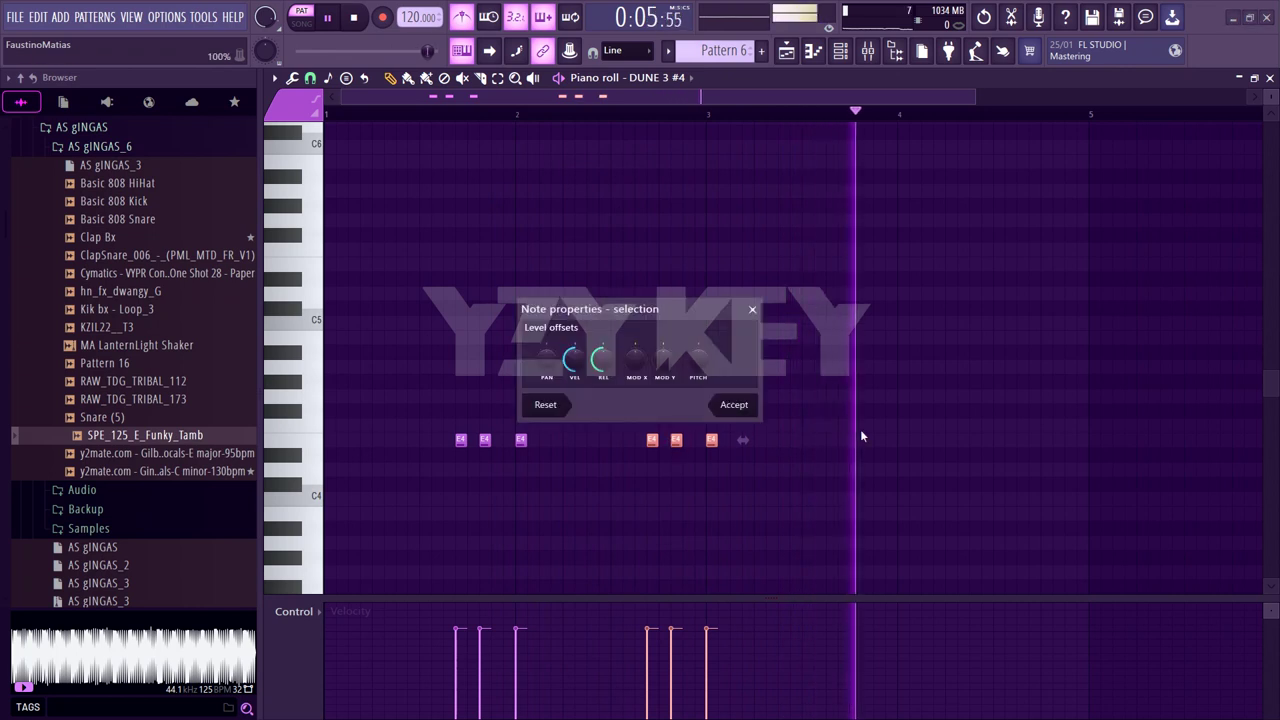
click(745, 312)
drag(676, 440, 867, 438)
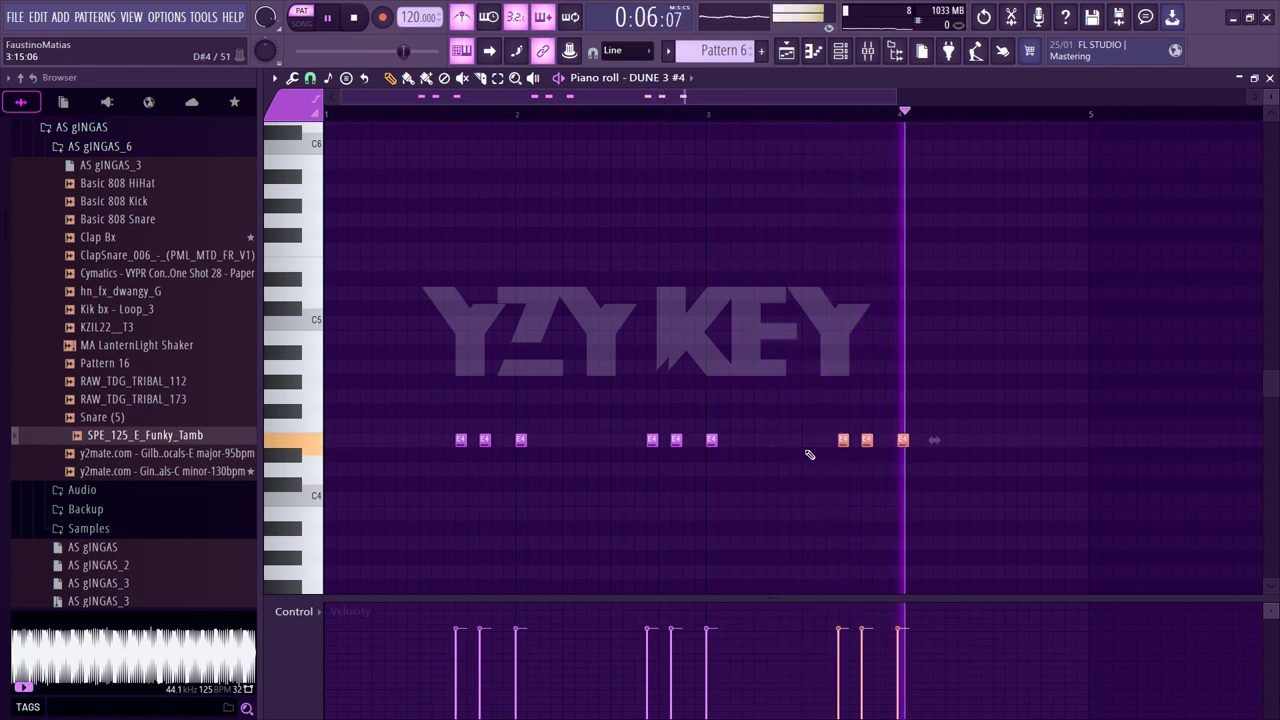
key(space)
key(space)
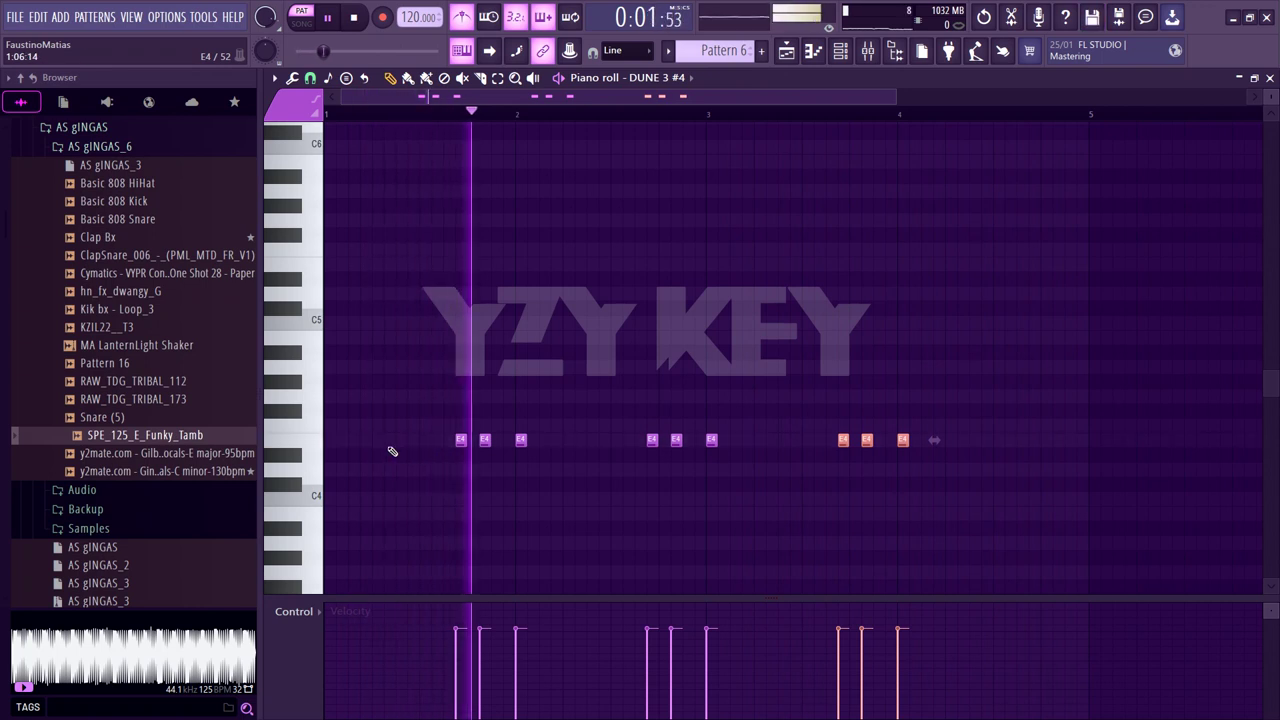
Add an E4 note at bar 1 and copy the third group one bar forward, leaving out its last note at bar 5
click(336, 441)
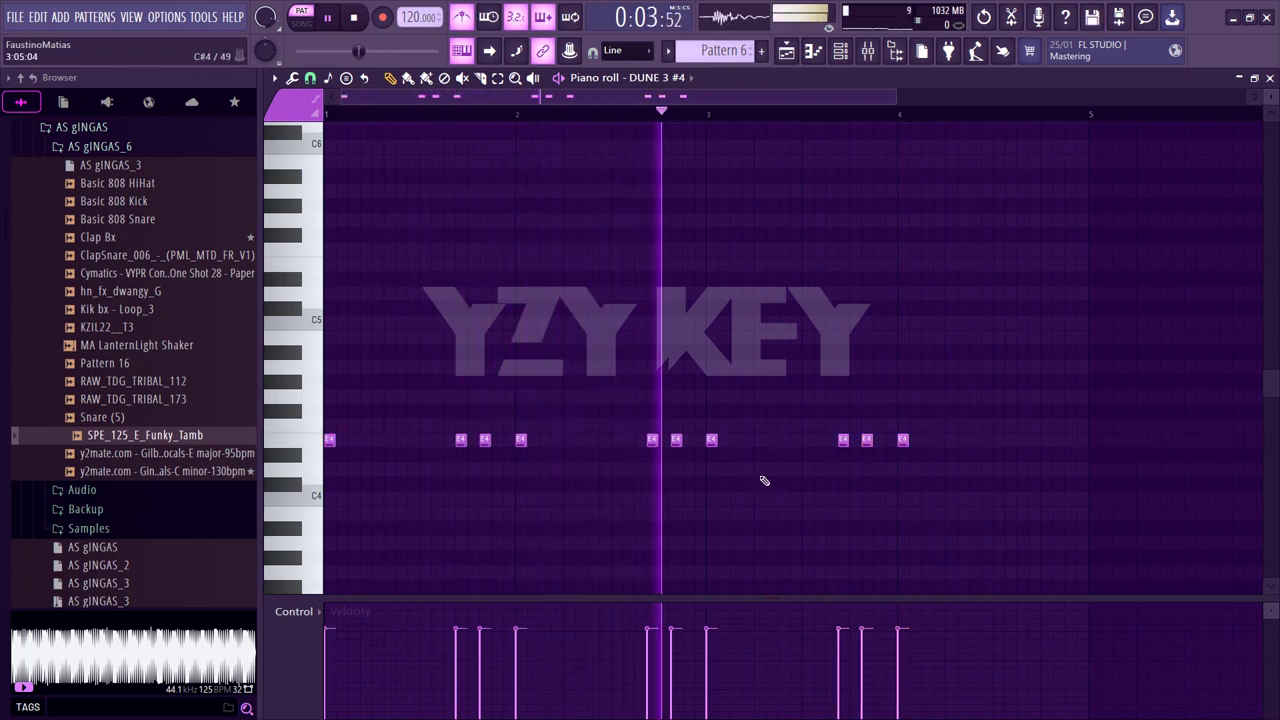
drag(932, 472, 1047, 453)
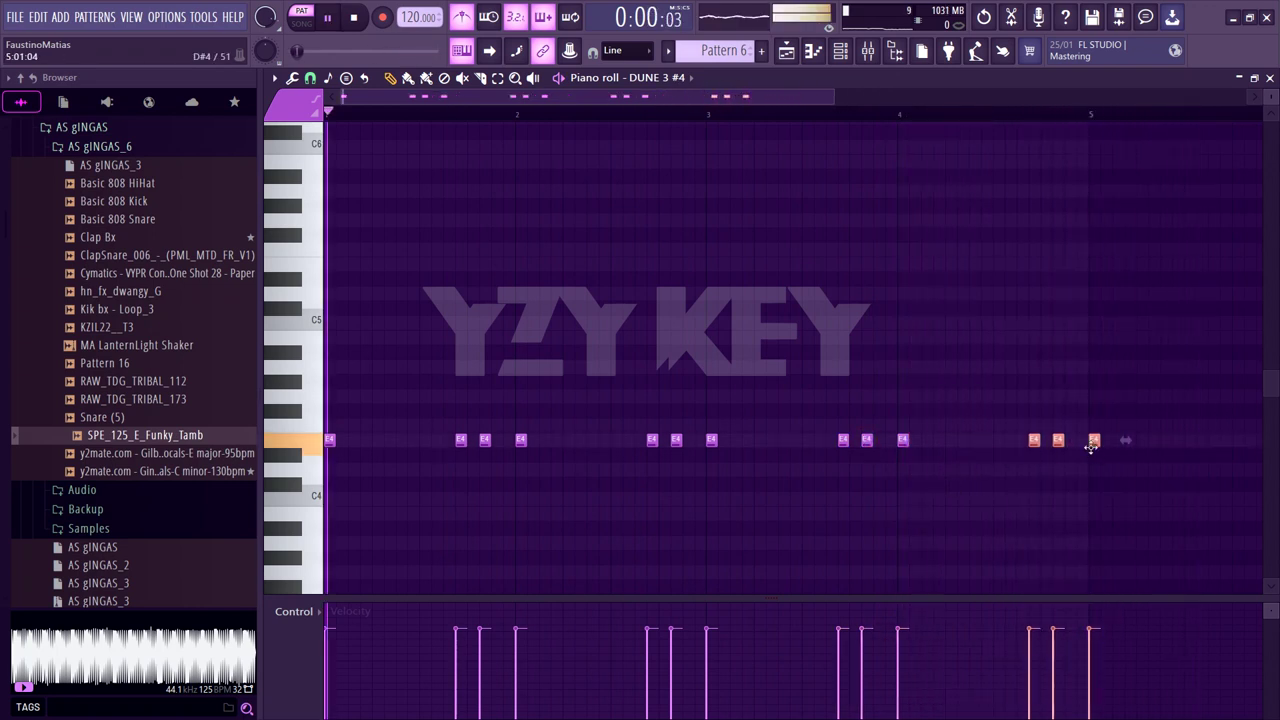
right_click(1092, 441)
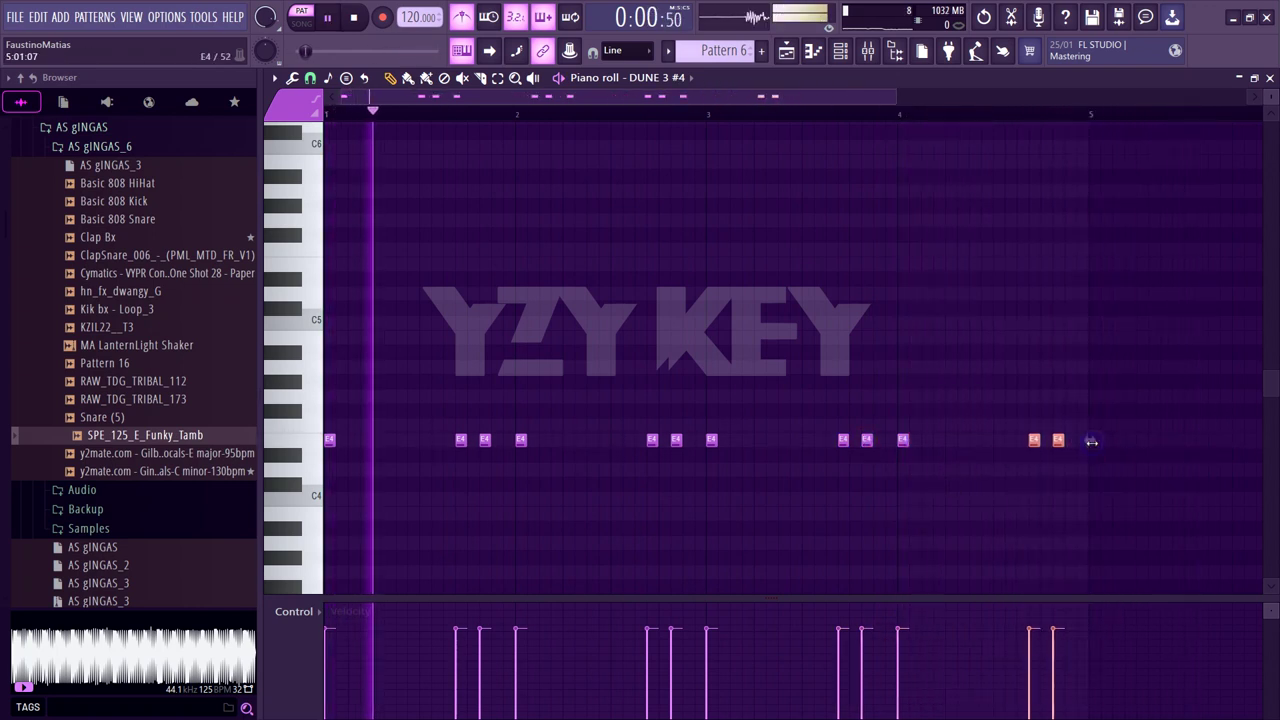
click(674, 504)
right_click(676, 505)
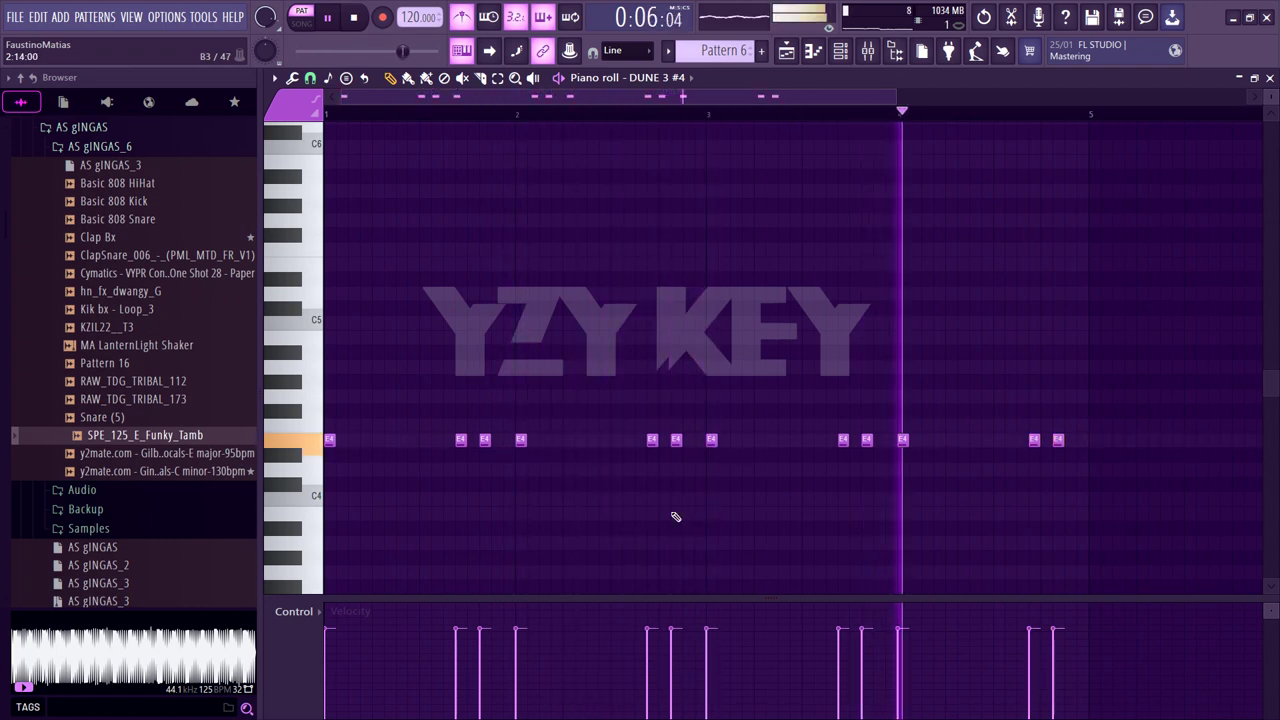
Transpose all the E4 notes down one octave to E3 and duplicate them back up at E4
key(ctrl+Down)
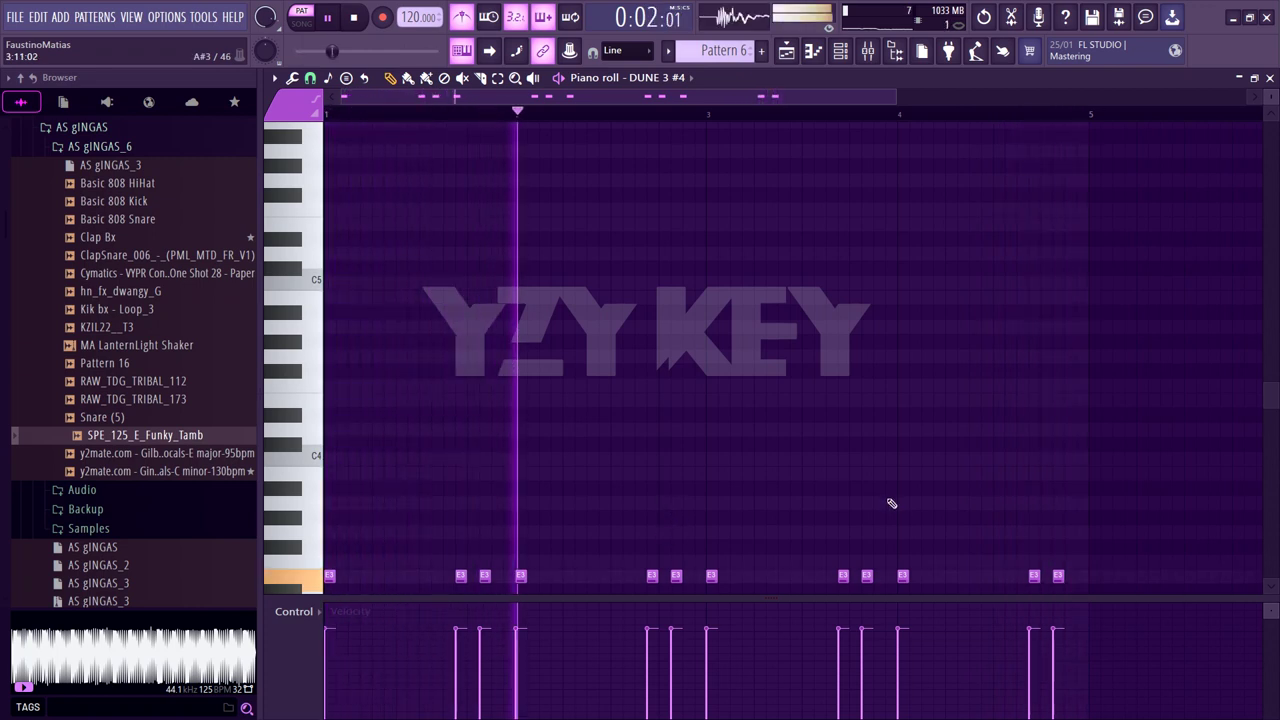
drag(1100, 590, 406, 595)
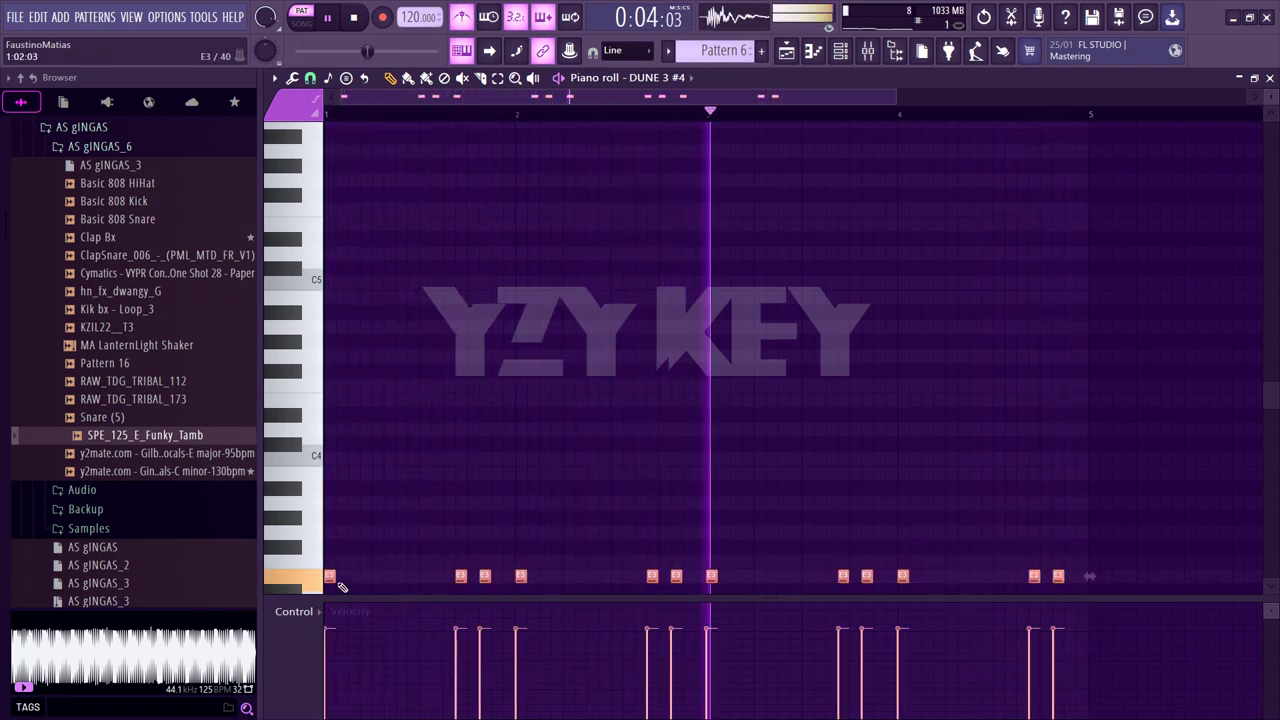
drag(323, 569, 323, 391)
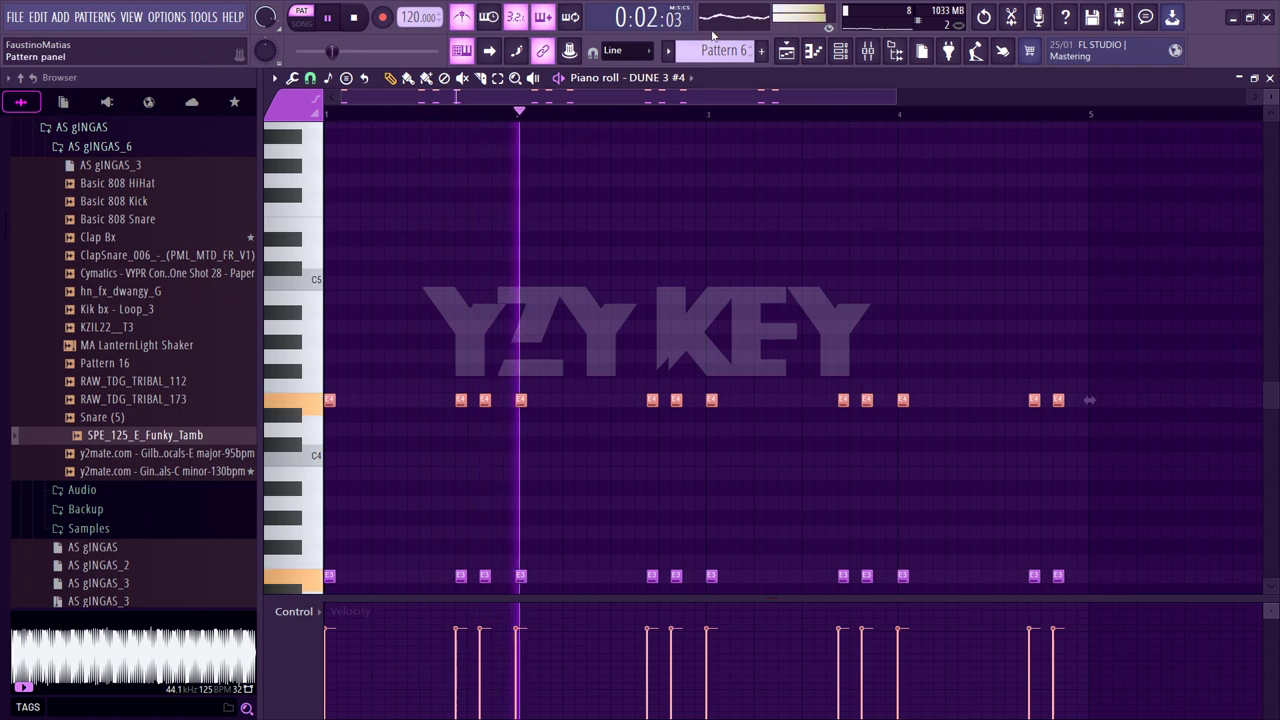
Play the song from bar 29 of the playlist and turn off the metronome
click(786, 50)
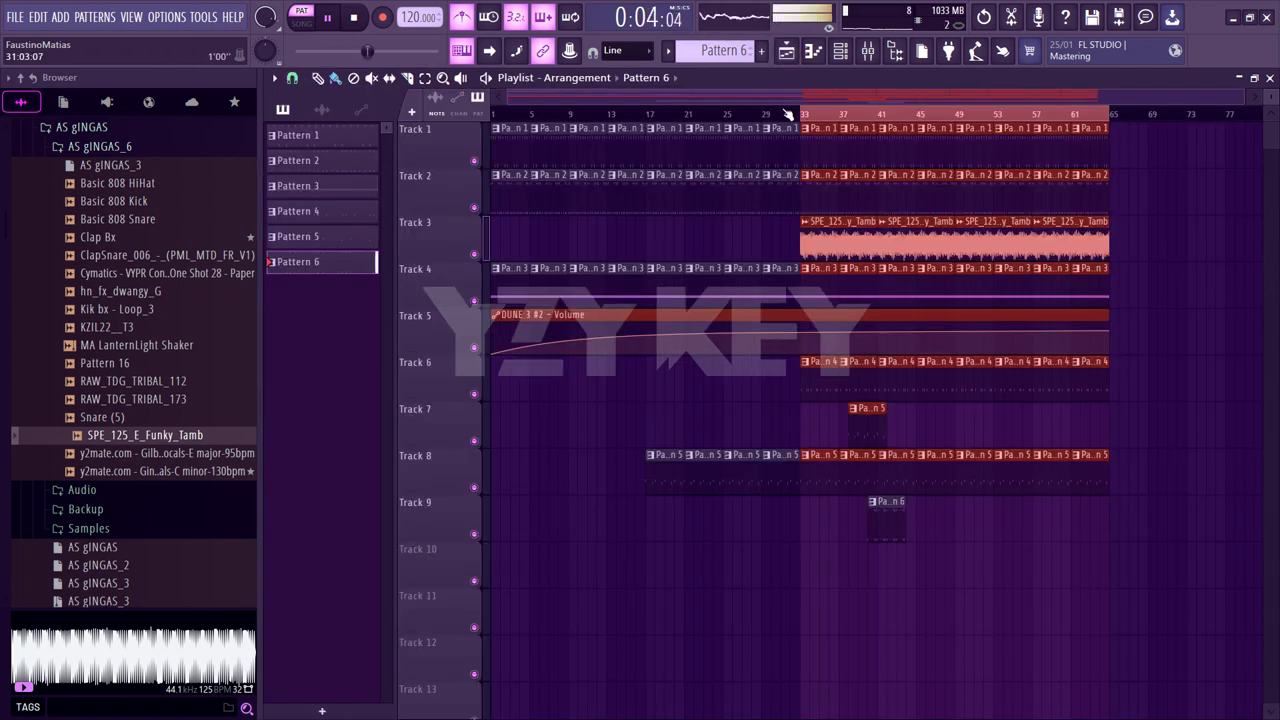
click(766, 113)
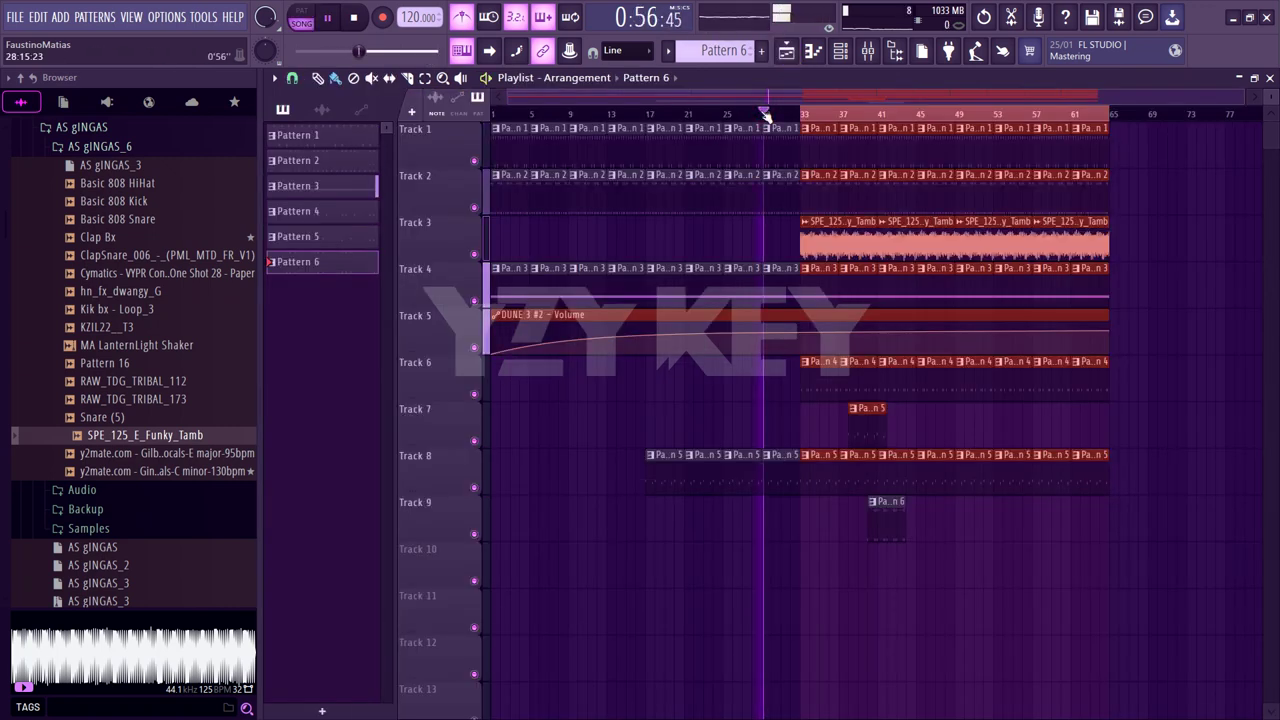
click(465, 19)
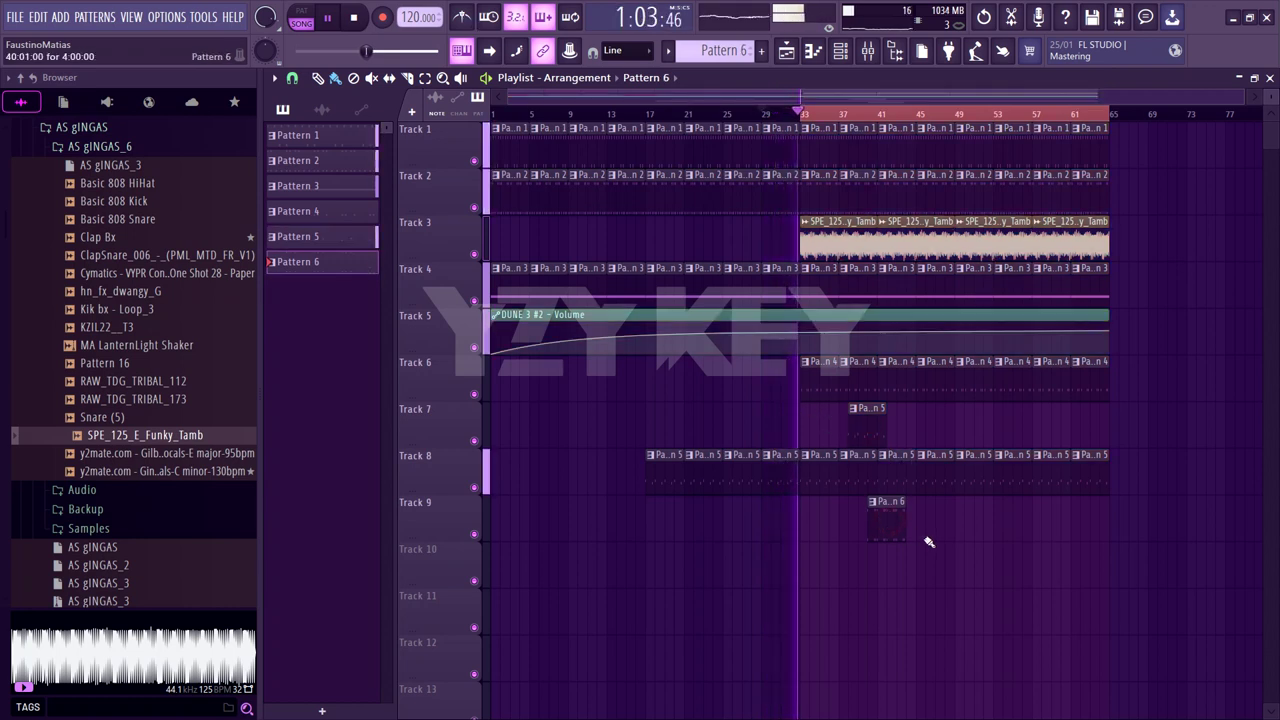
Move the Pattern 6 clip on Track 9 to bar 33 and delete the stray Pattern 5 clip on Track 7
drag(881, 522, 811, 522)
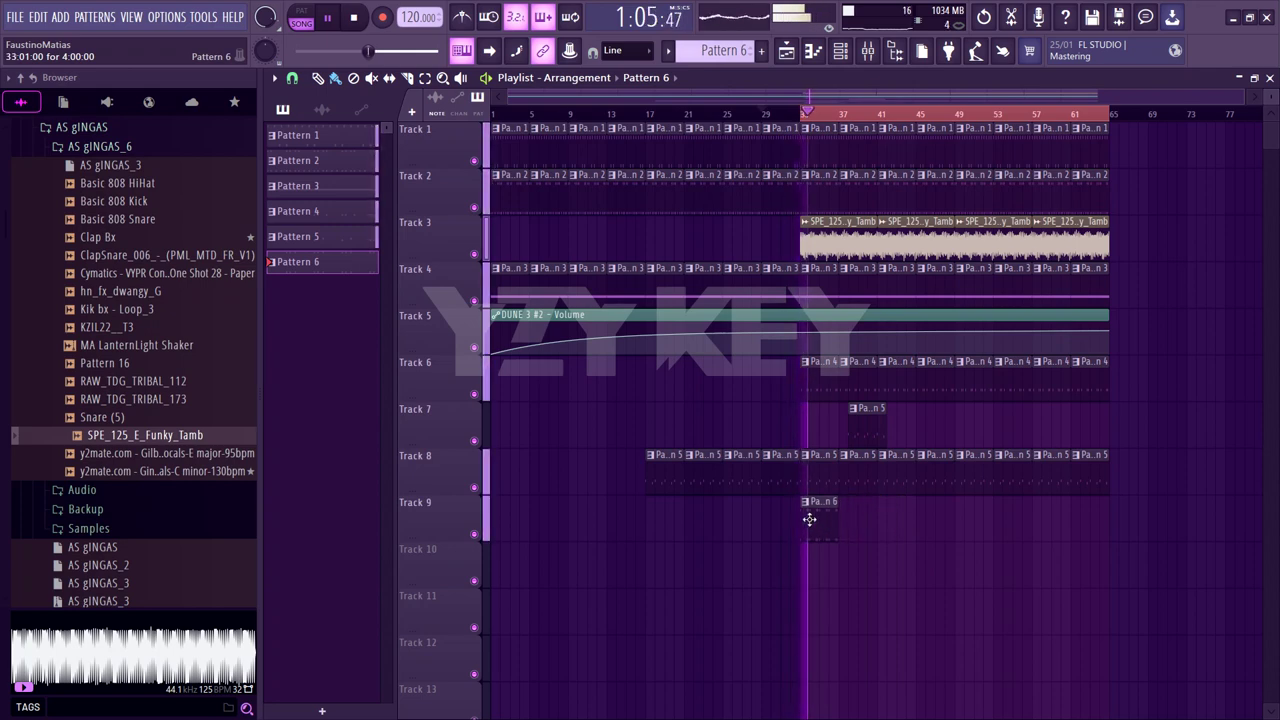
right_click(860, 430)
Open Pattern 6 and lower the channel volume of DUNE 3 #4 in the channel rack
double_click(820, 505)
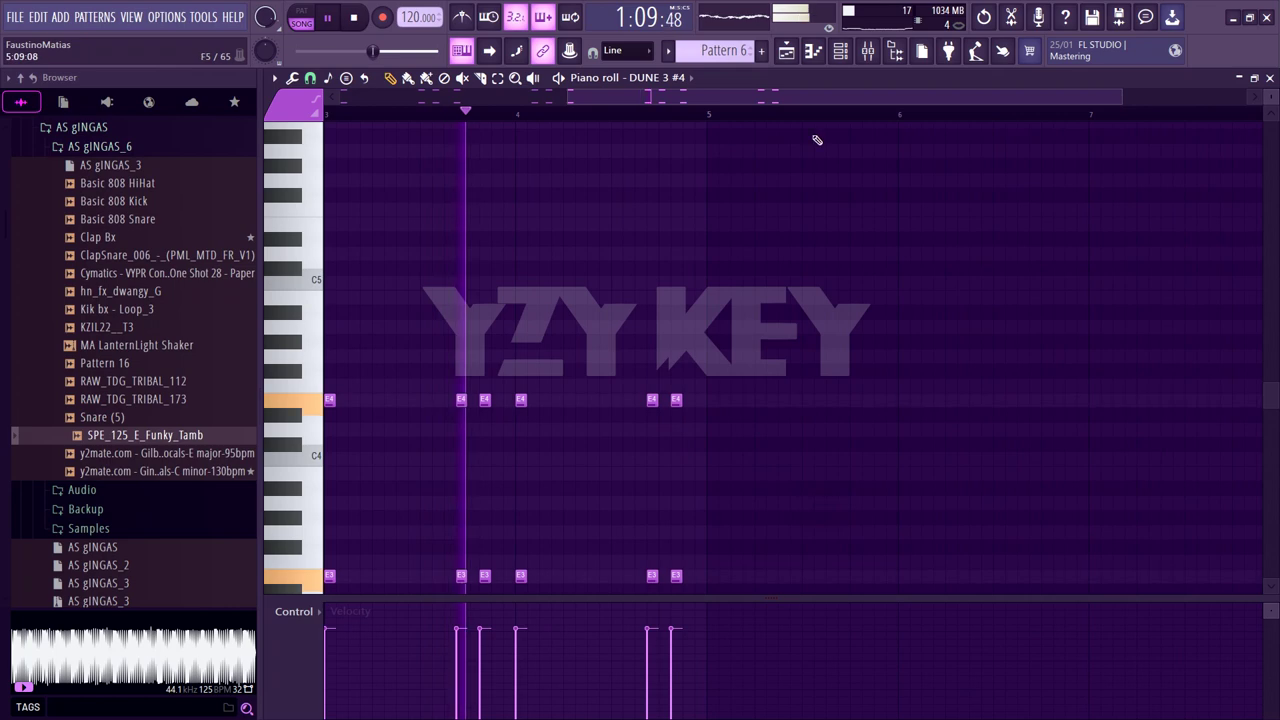
click(840, 50)
drag(312, 370, 312, 382)
key(F6)
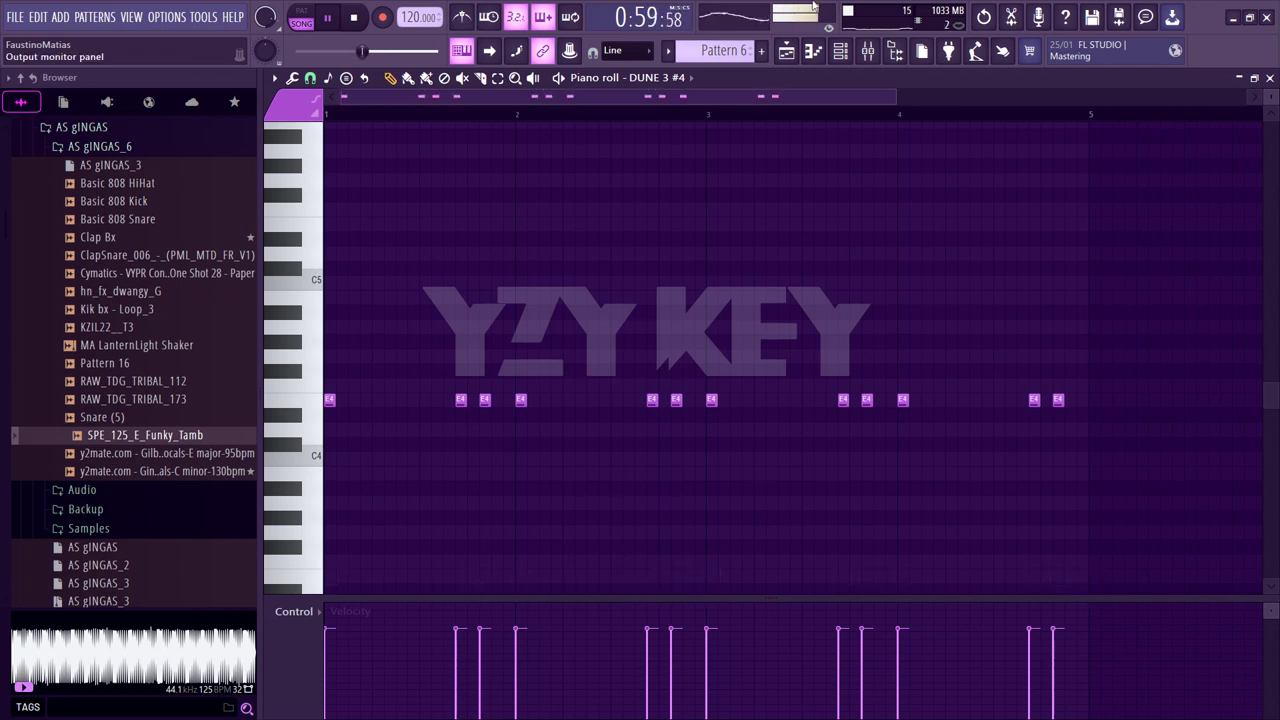
Listen to Pattern 5 alone, play the song from bar 33, and bring up Pattern 6 with the channel rack
click(785, 56)
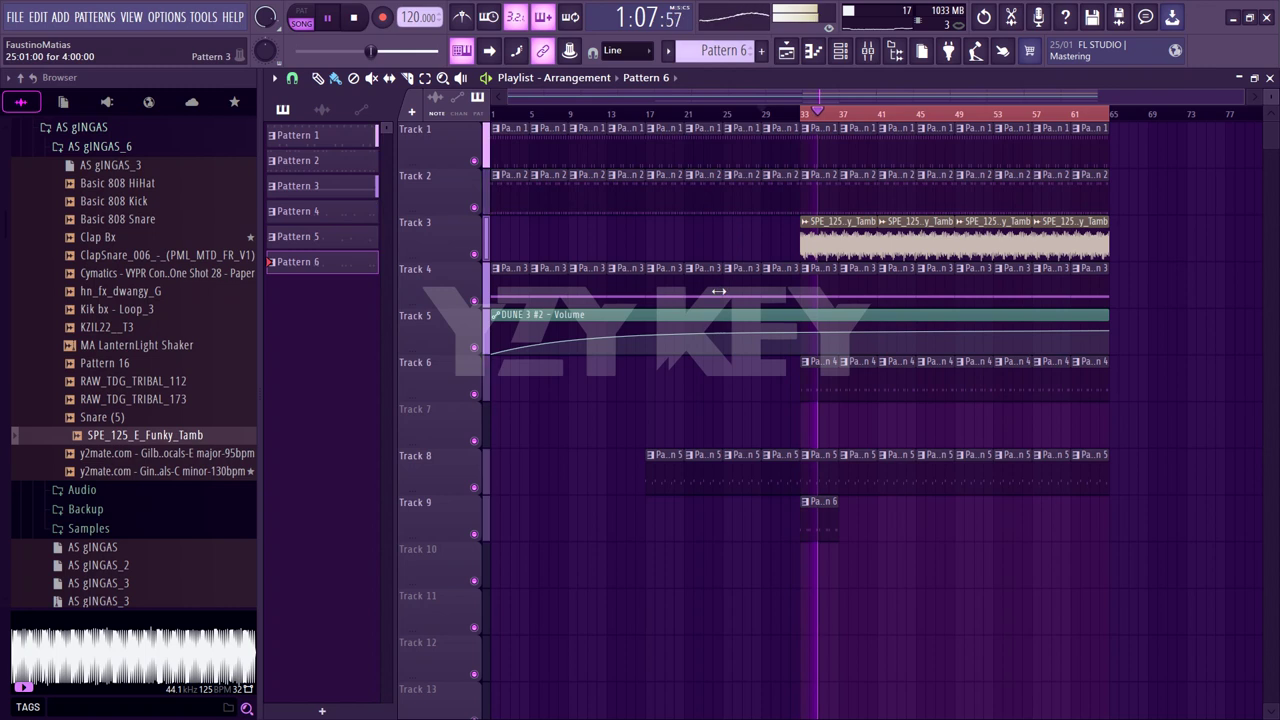
click(376, 243)
click(305, 16)
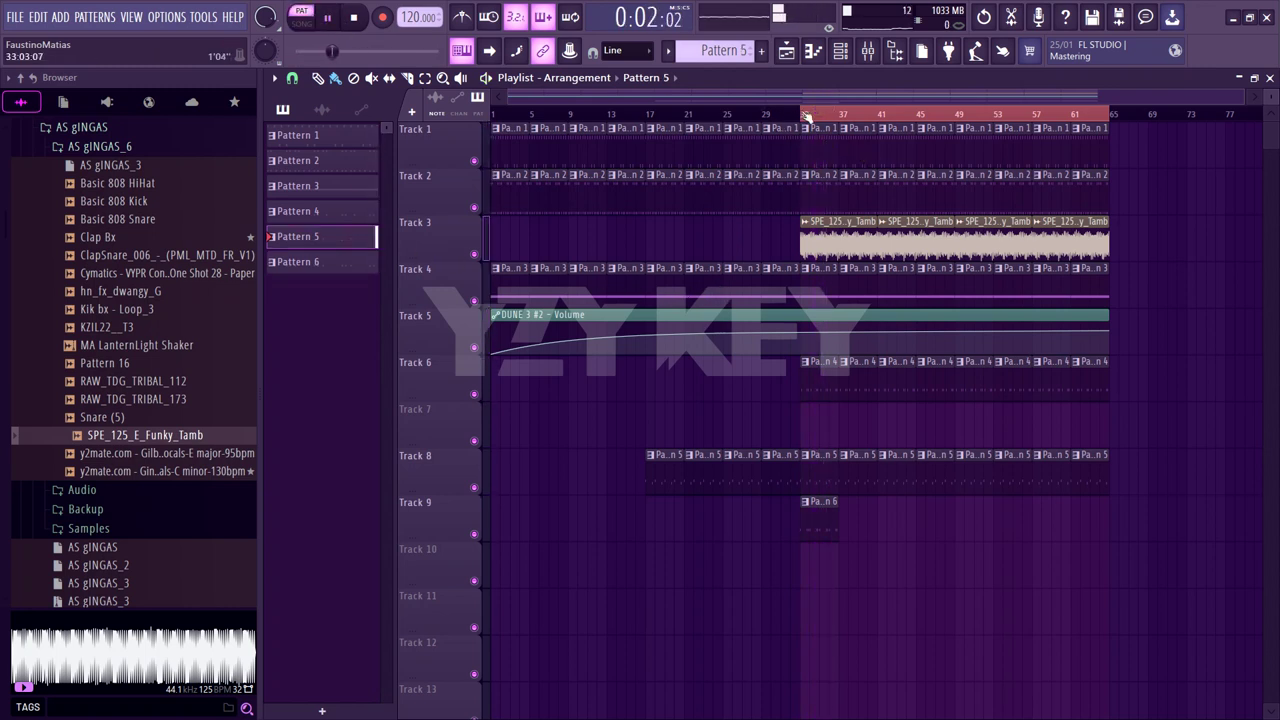
click(807, 116)
scroll(809, 116, up, 2)
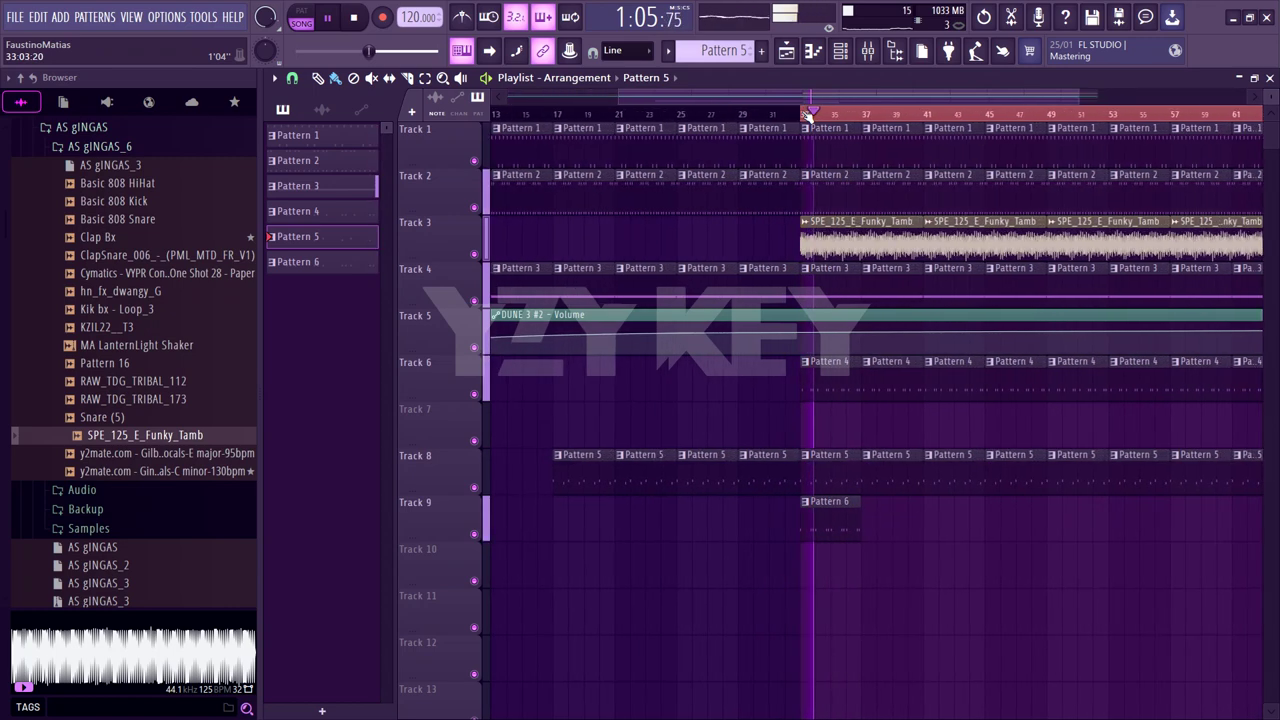
double_click(837, 517)
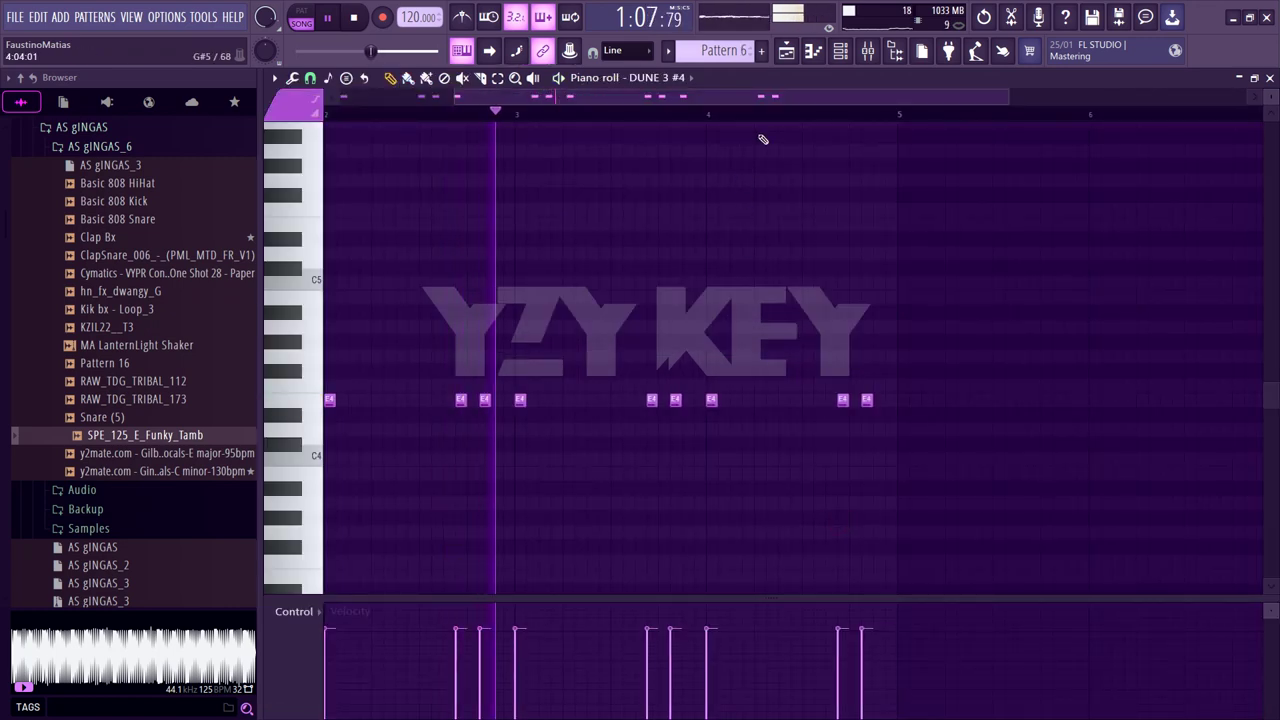
key(F6)
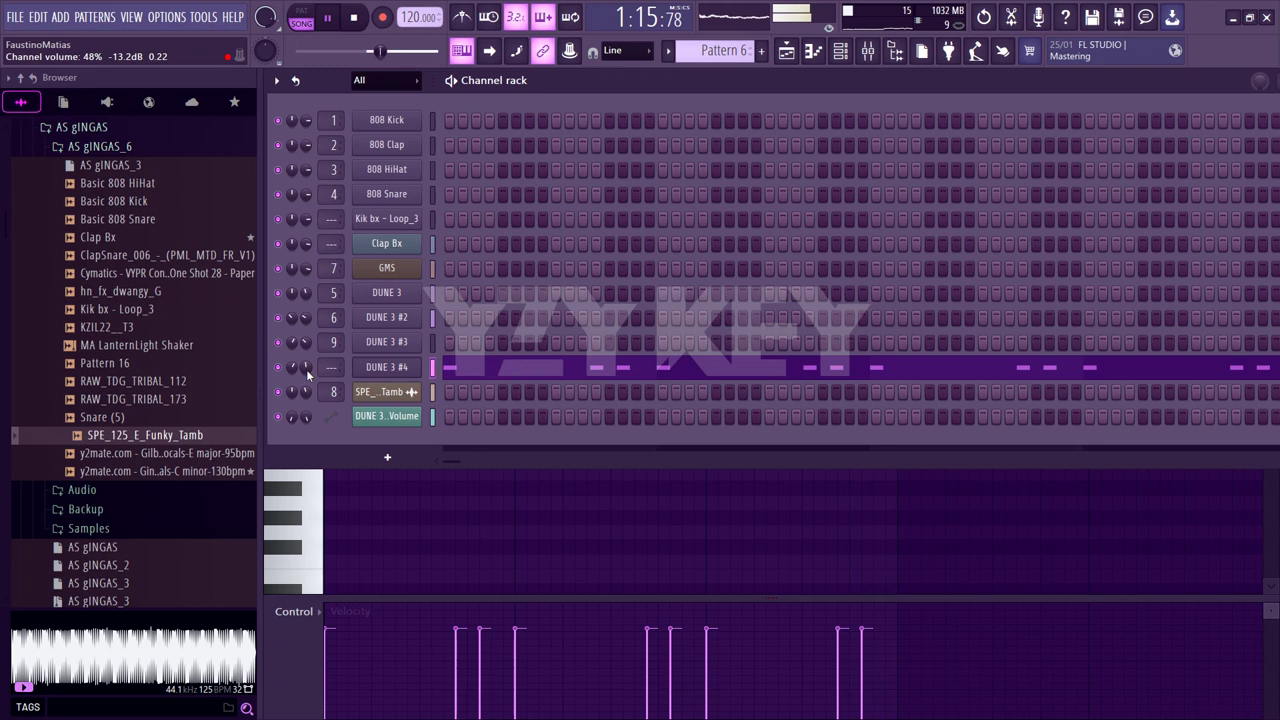
Audition the samples RAW_TDG_TRIBAL_112, RAW_TDG_TRIBAL_173, Snare (5) and SPE_125_E_Funky_Tamb against the playing song
click(210, 383)
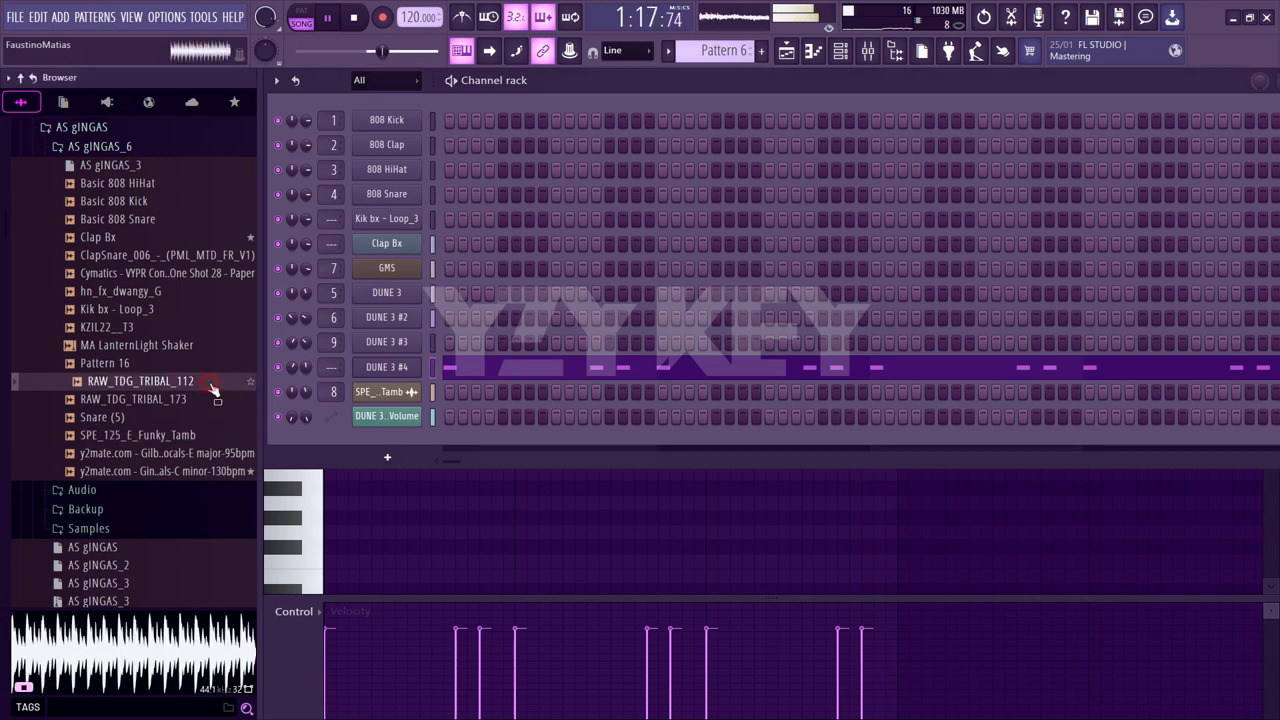
click(211, 399)
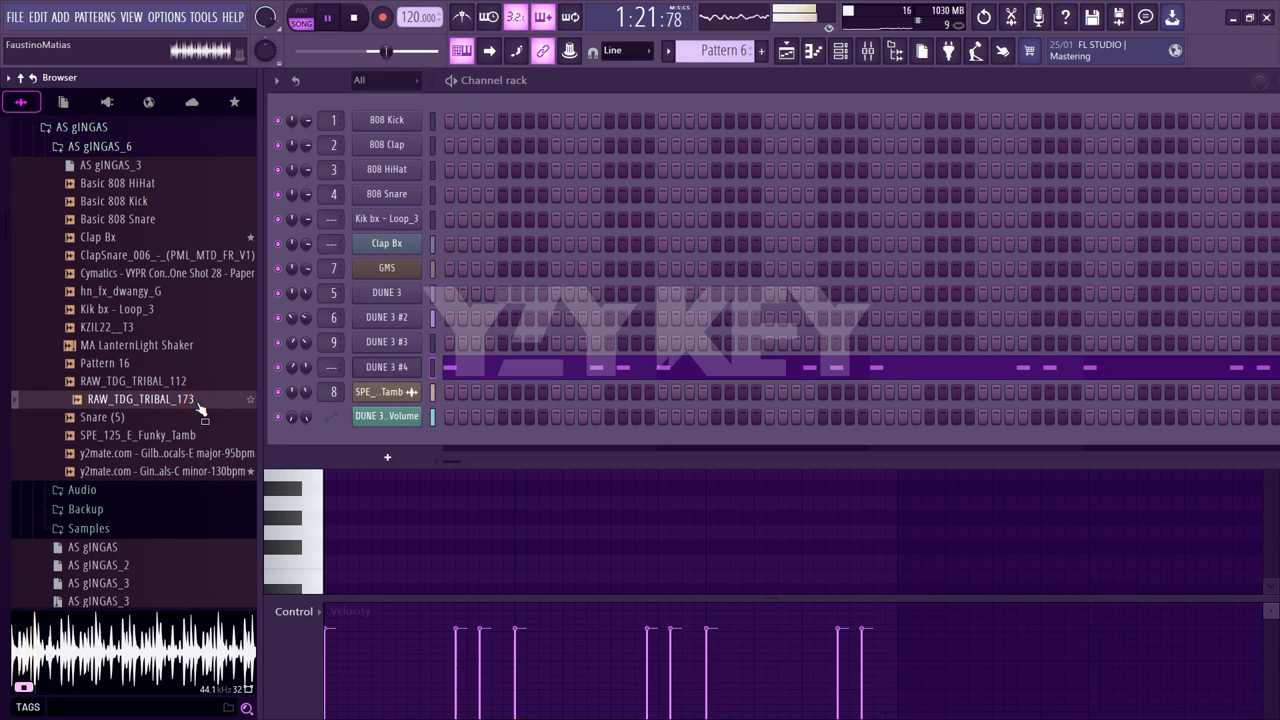
click(191, 418)
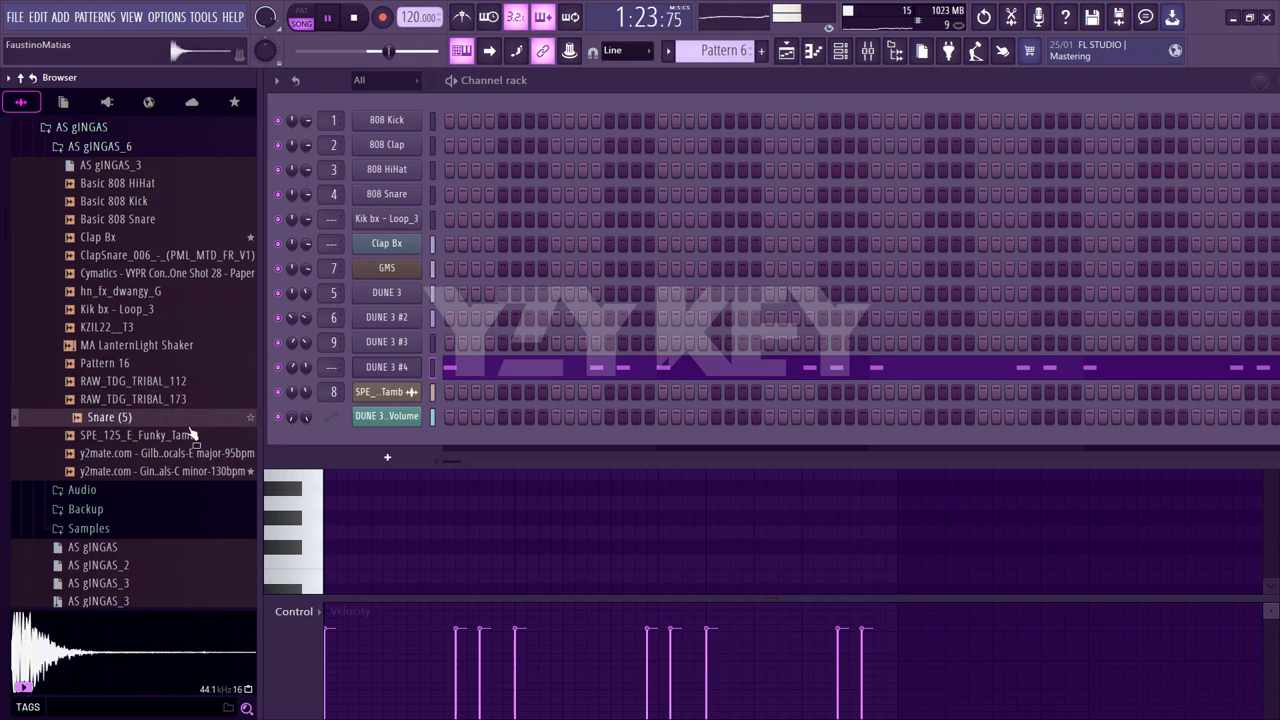
click(191, 434)
scroll(186, 400, down, 2)
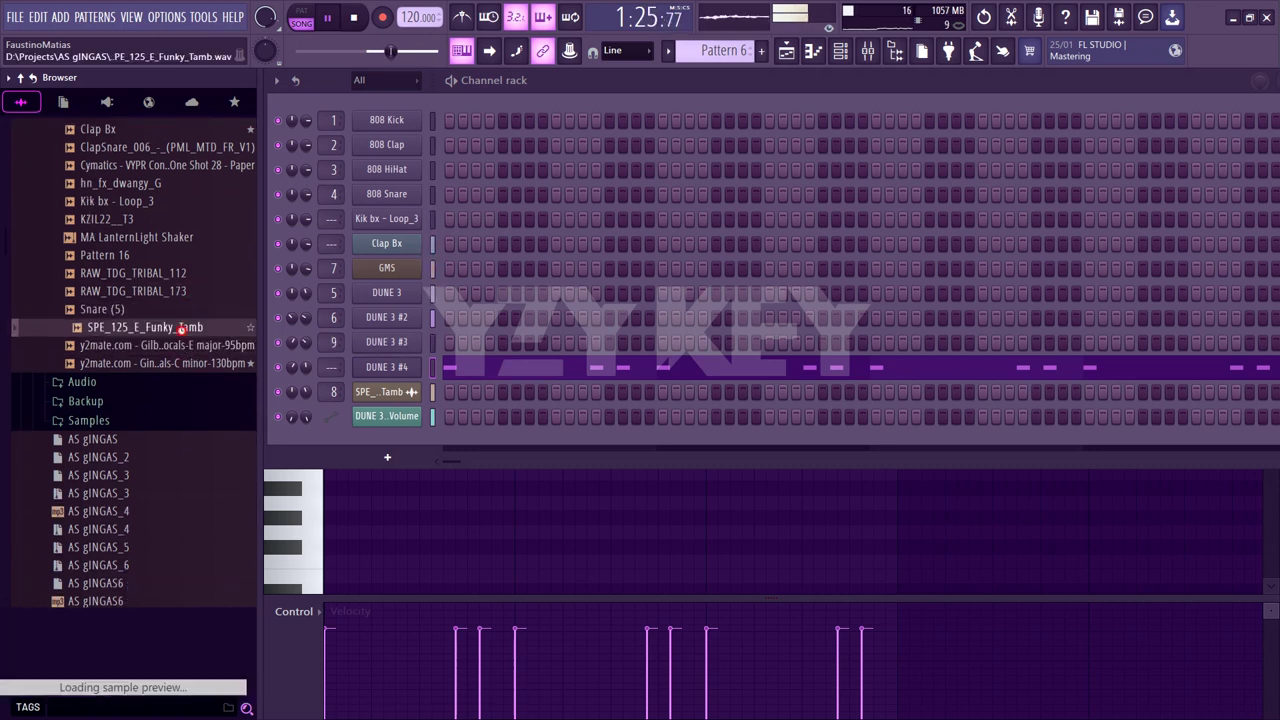
drag(181, 330, 186, 339)
Expand the project's Samples folder and audition Basic 808 HiHat and Kit_01_Kick_Layer_Dm_122
click(137, 420)
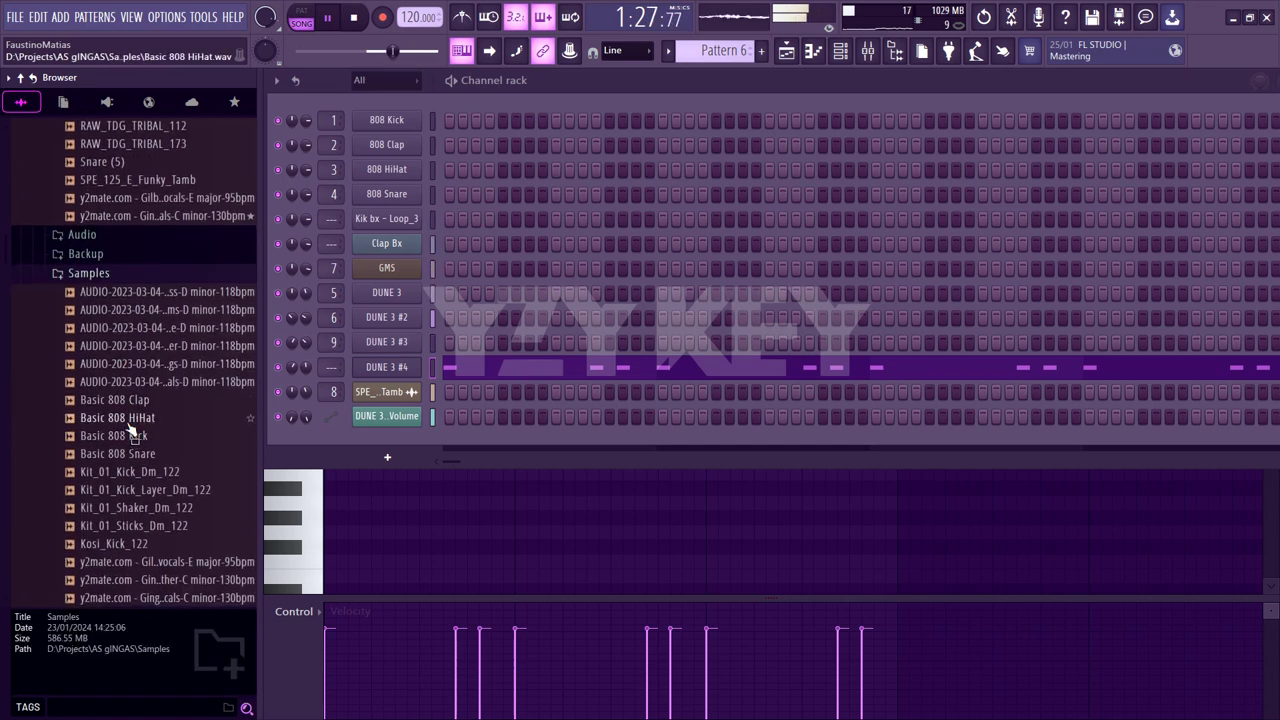
click(130, 405)
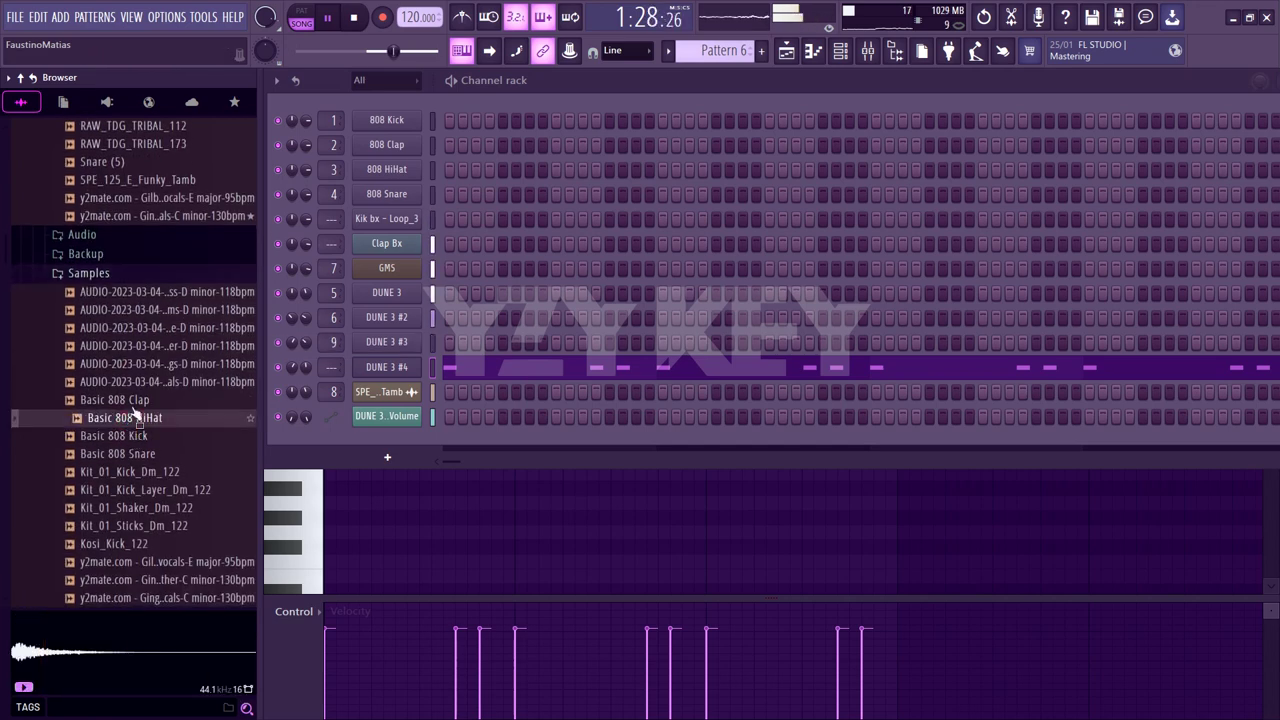
click(155, 490)
scroll(157, 491, down, 4)
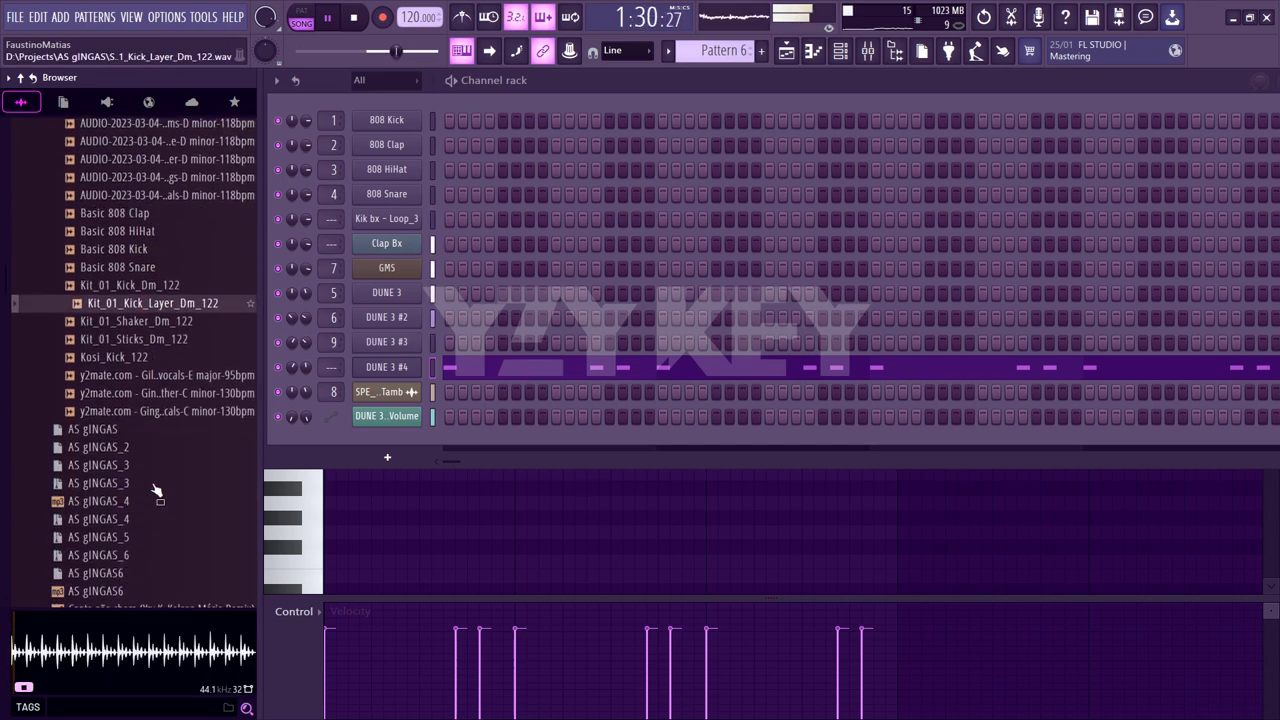
Switch to Pattern 1 and open the Kit_01_Kick_Layer_Dm_122 sample in a new Fruity Slicer channel
right_click(166, 280)
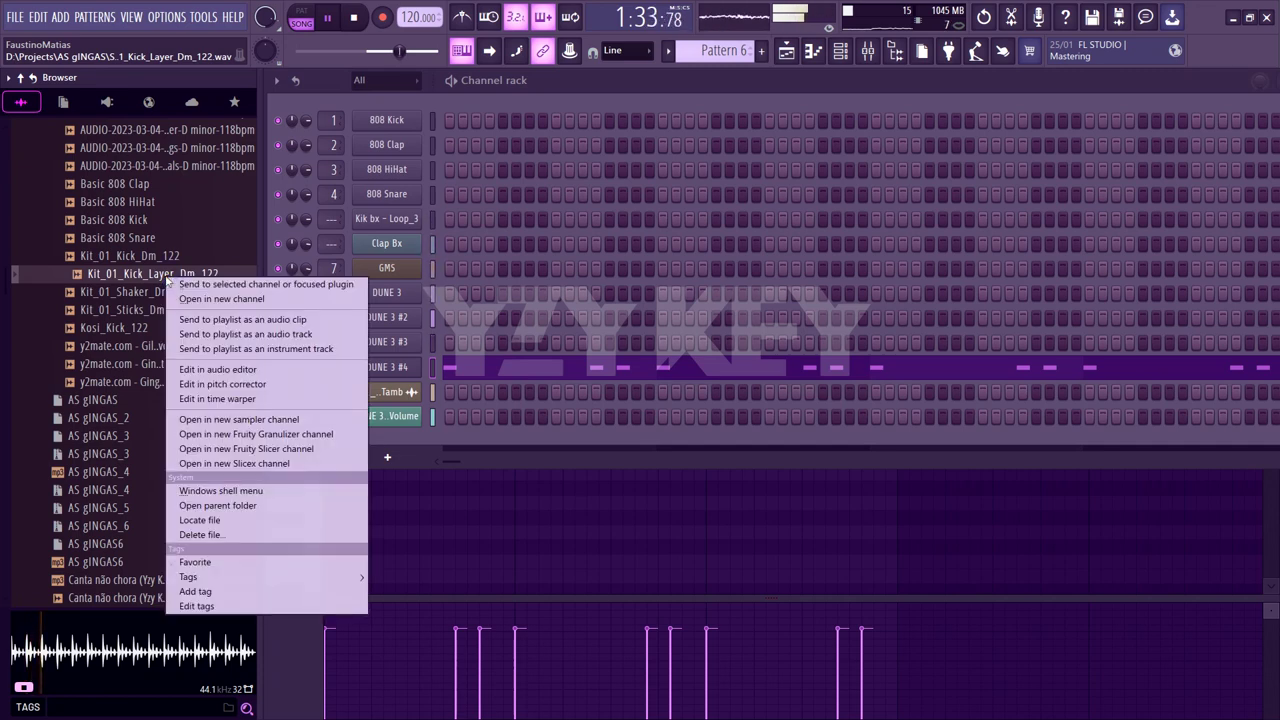
click(669, 52)
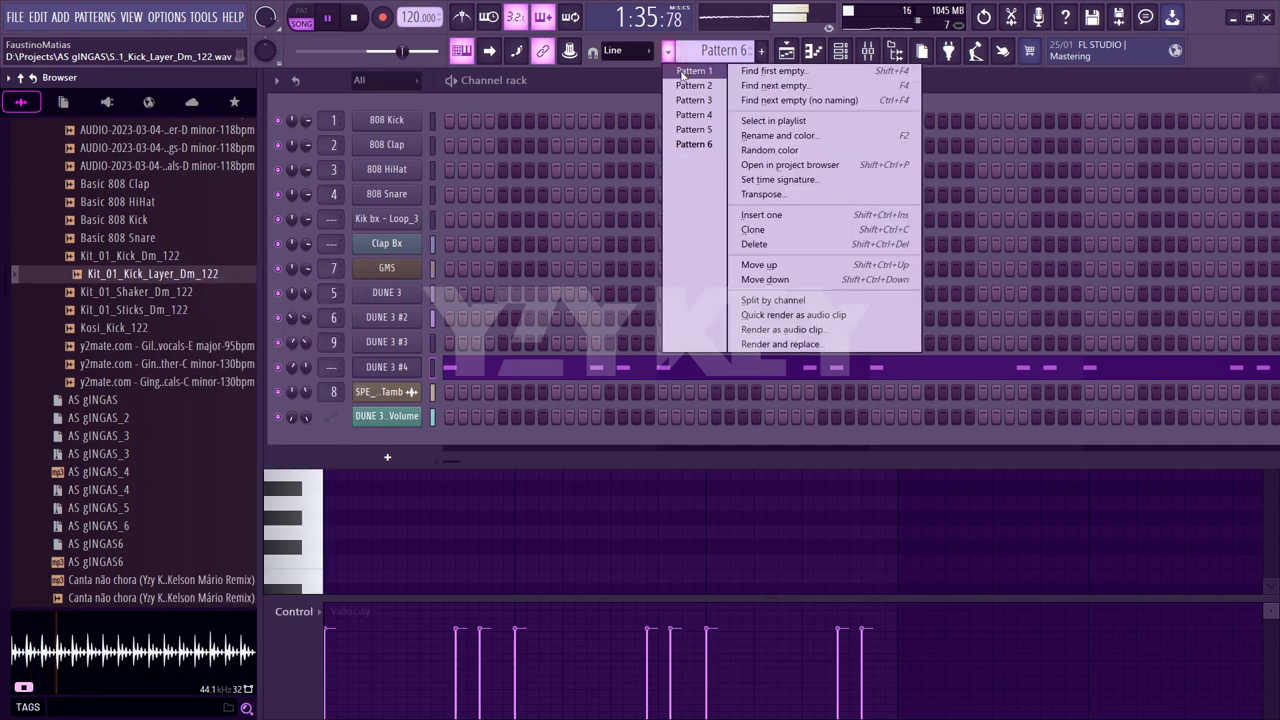
click(690, 80)
right_click(204, 275)
click(309, 442)
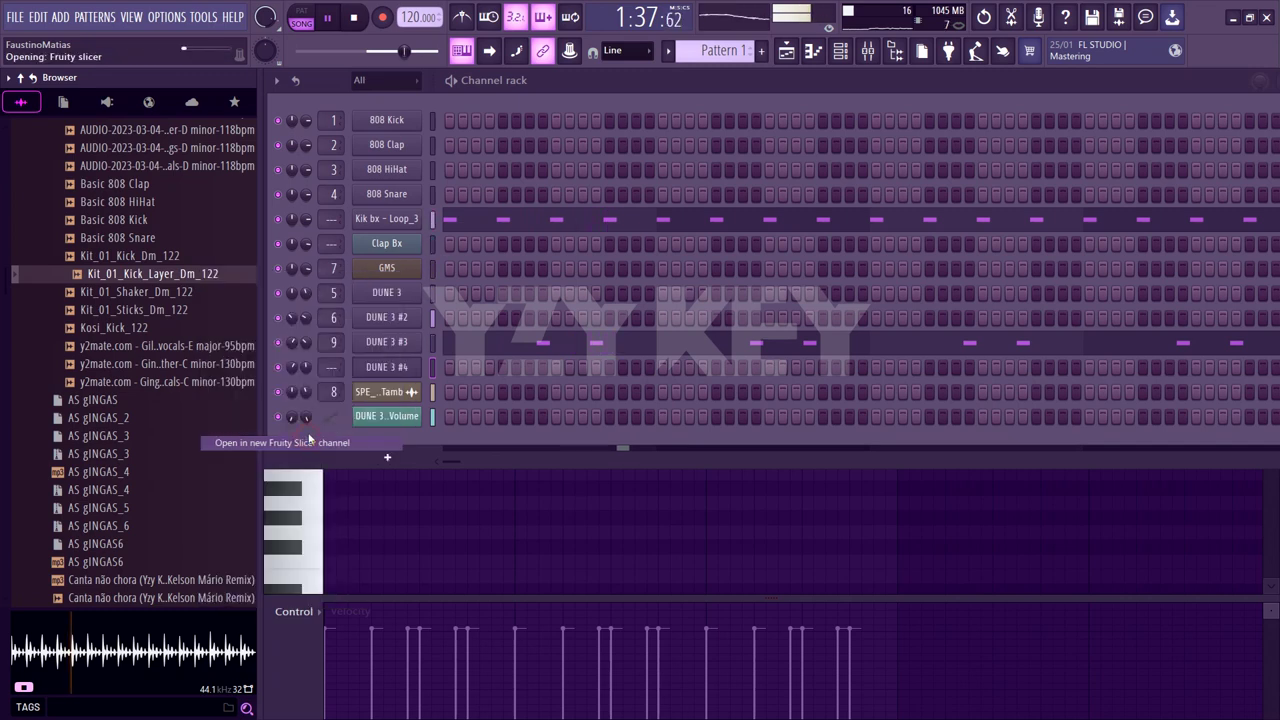
Paste the sliced Kit_01_Kick_Layer_Dm_122 channel's notes into a new pattern
click(729, 290)
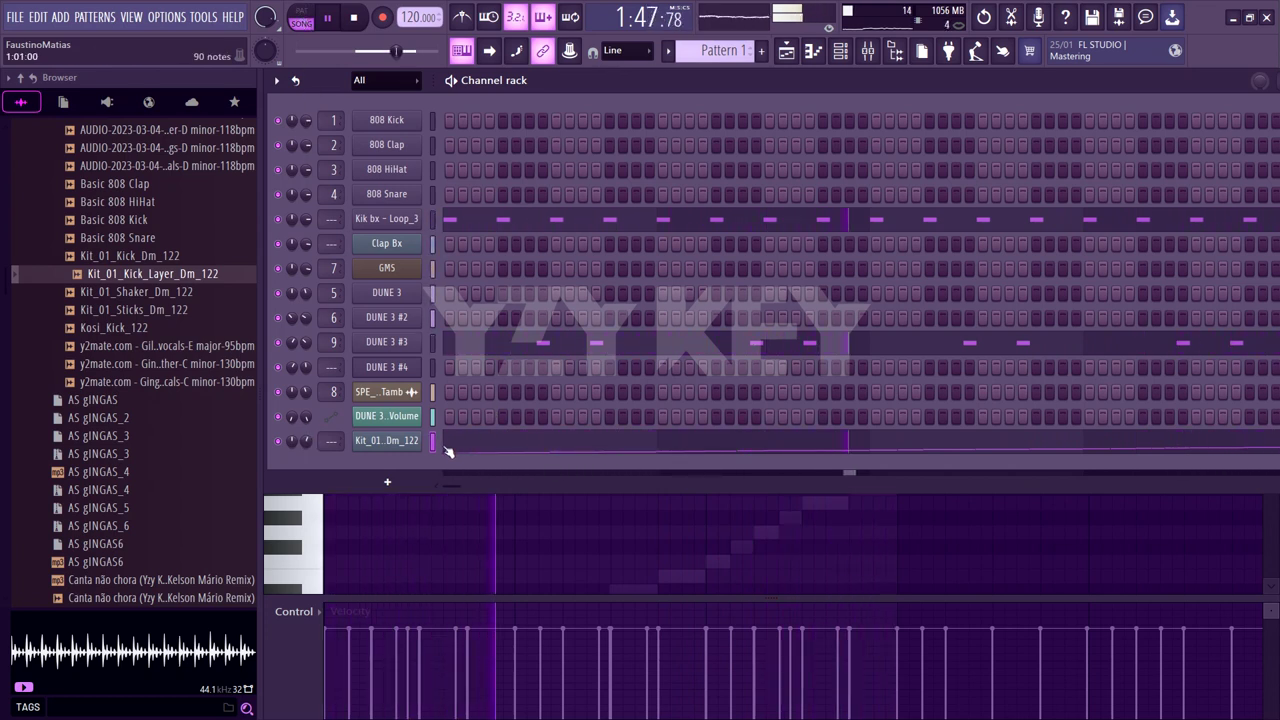
click(761, 50)
click(781, 71)
key(ctrl+v)
Start playback at about bar 23 and place Pattern 7 on Track 10 at bar 25 of the playlist
click(787, 51)
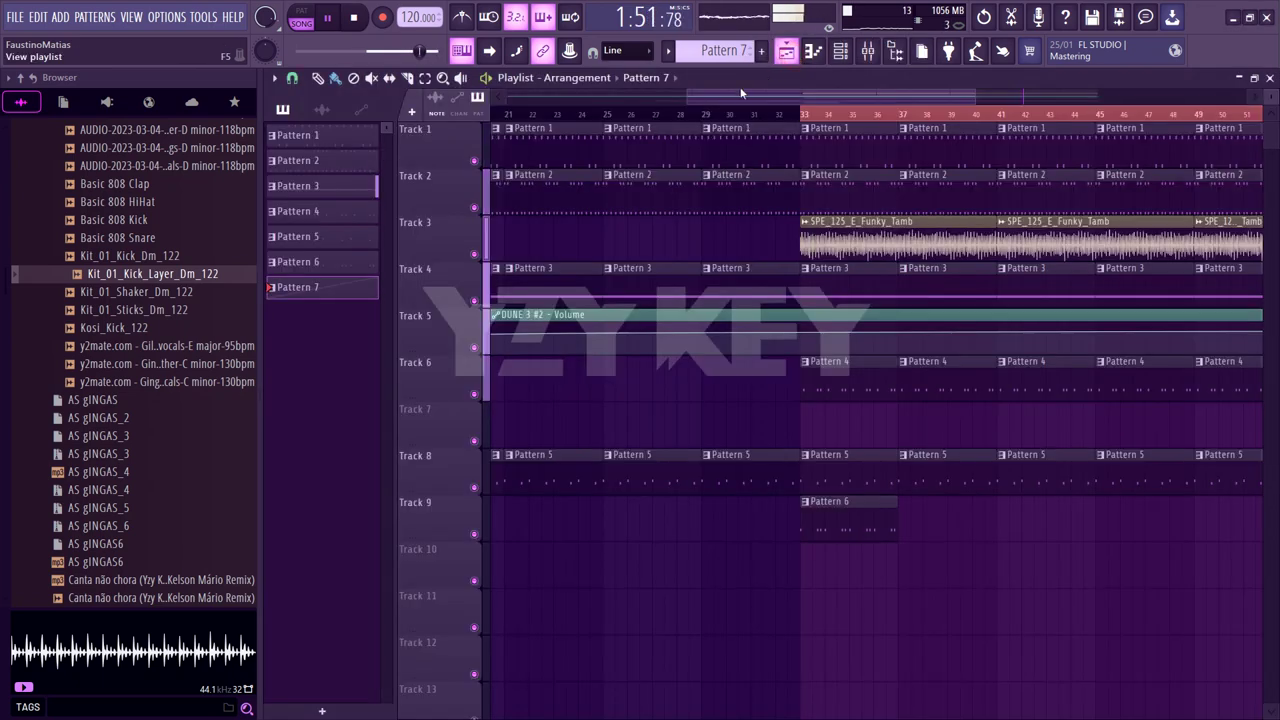
click(553, 115)
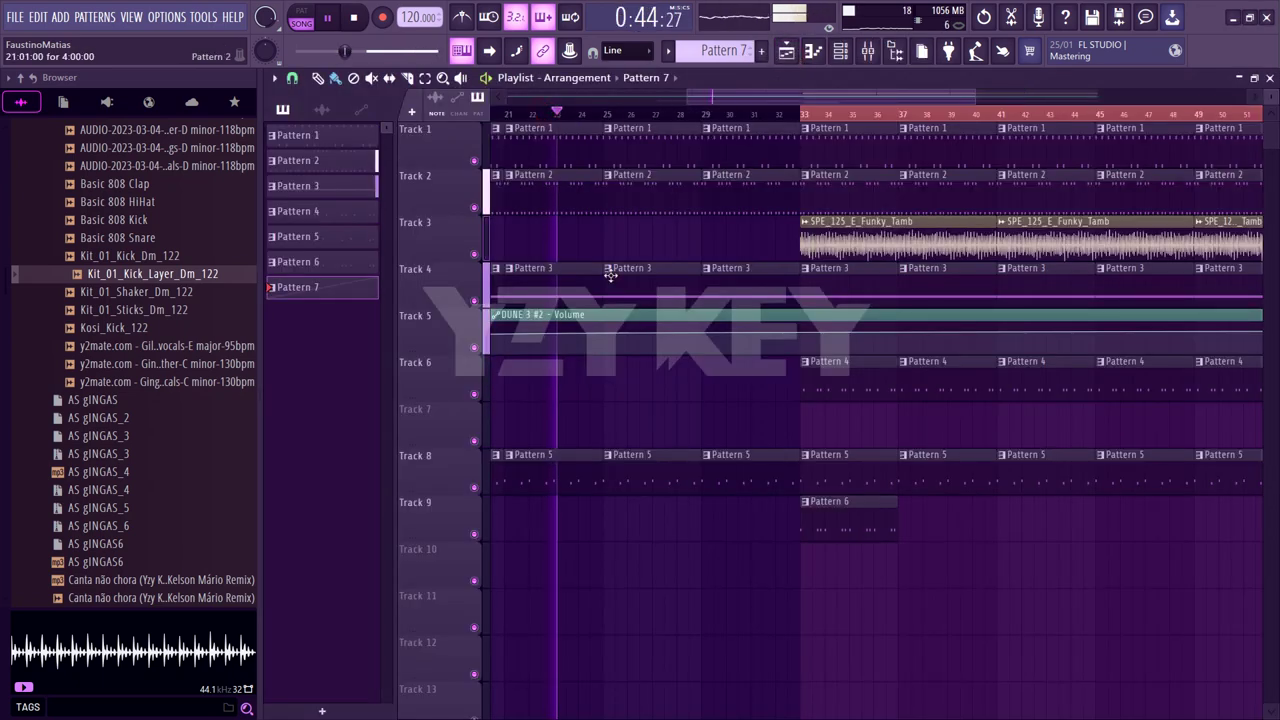
click(607, 550)
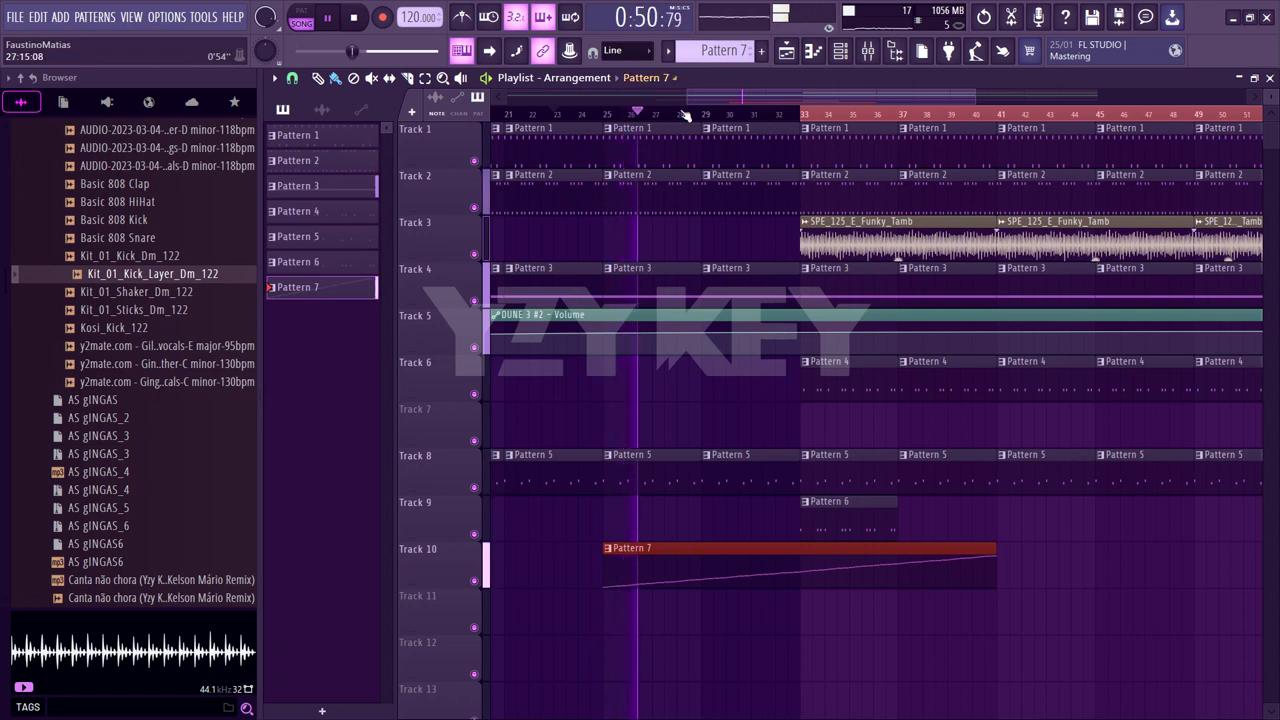
Audition the patches following 002: Cyclone Delta KS in the DUNE 3 #4 synth, and return to that patch
scroll(643, 105, left, 1)
scroll(643, 105, left, 1)
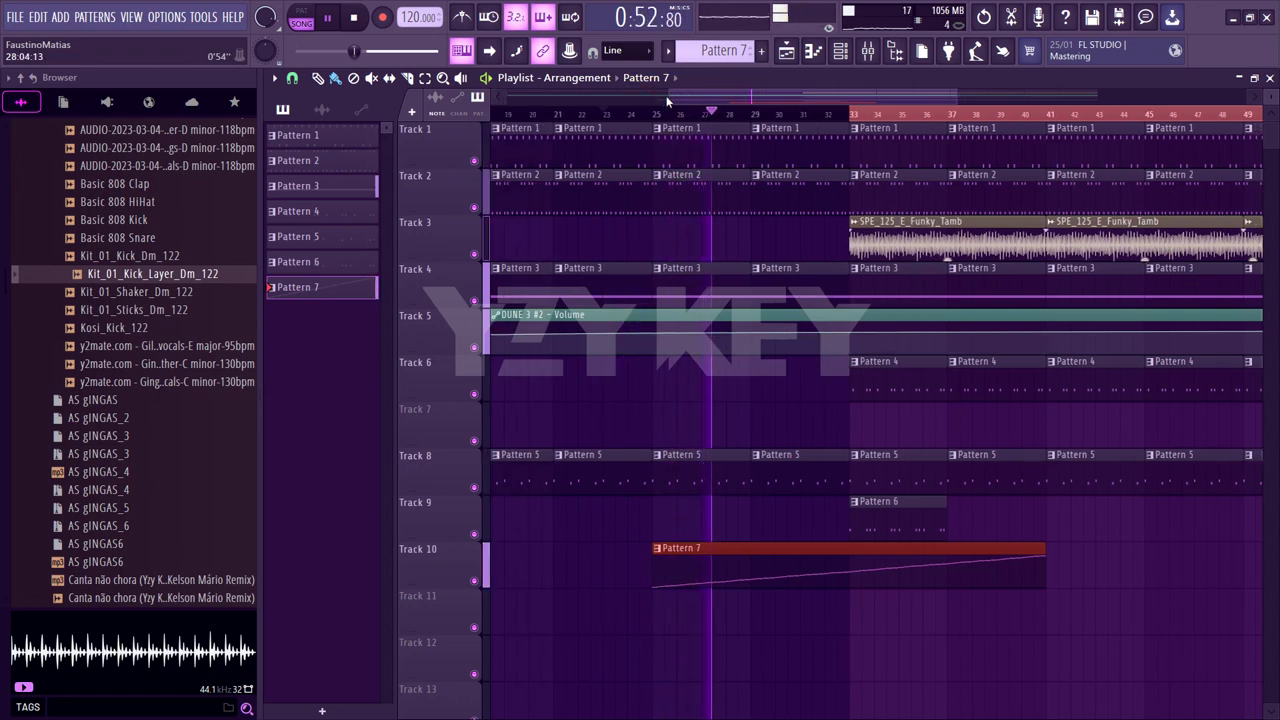
drag(679, 100, 508, 97)
click(844, 55)
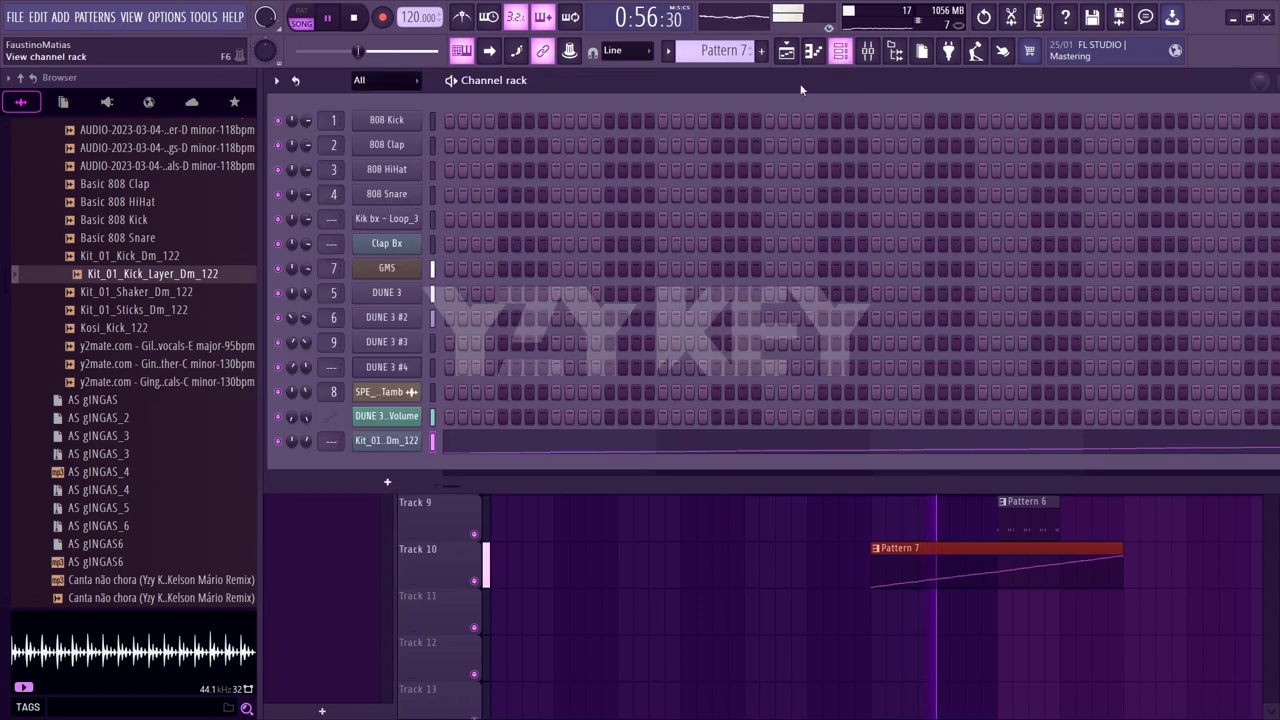
click(406, 367)
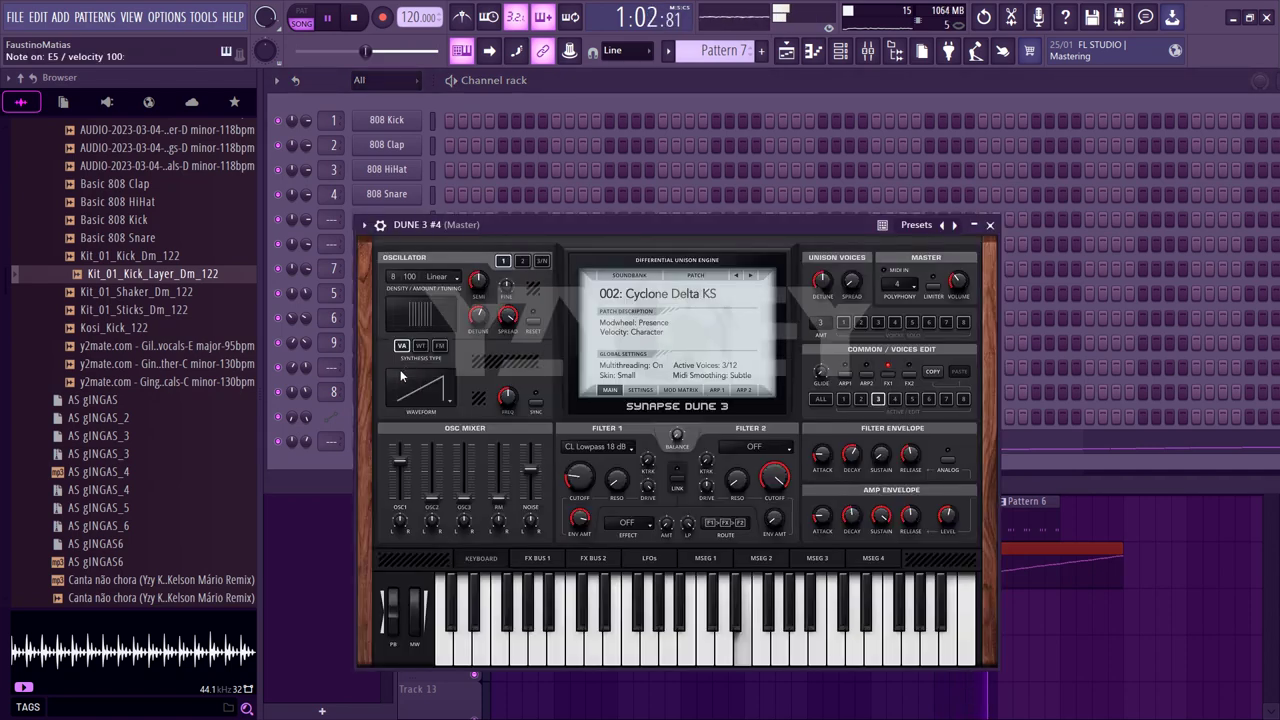
click(748, 278)
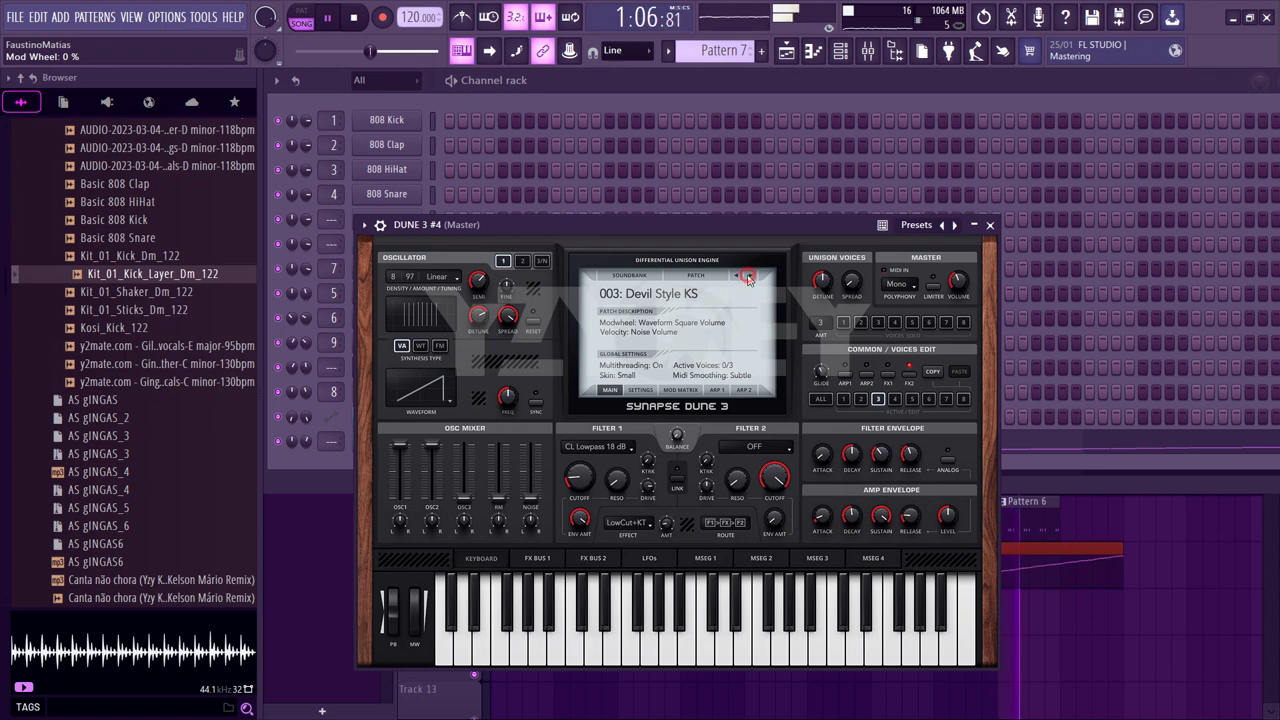
click(748, 278)
click(735, 278)
click(735, 278)
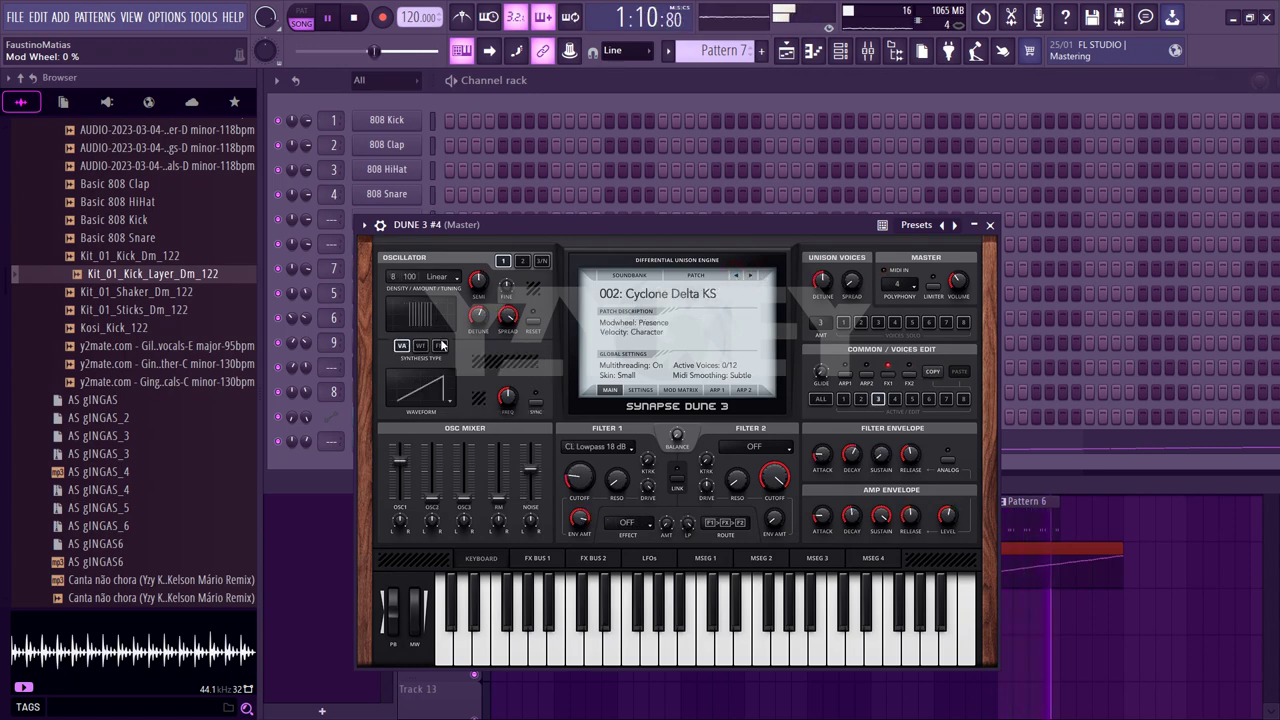
Move the Pattern 6 clip on Track 9 so it starts at bar 41
click(1058, 463)
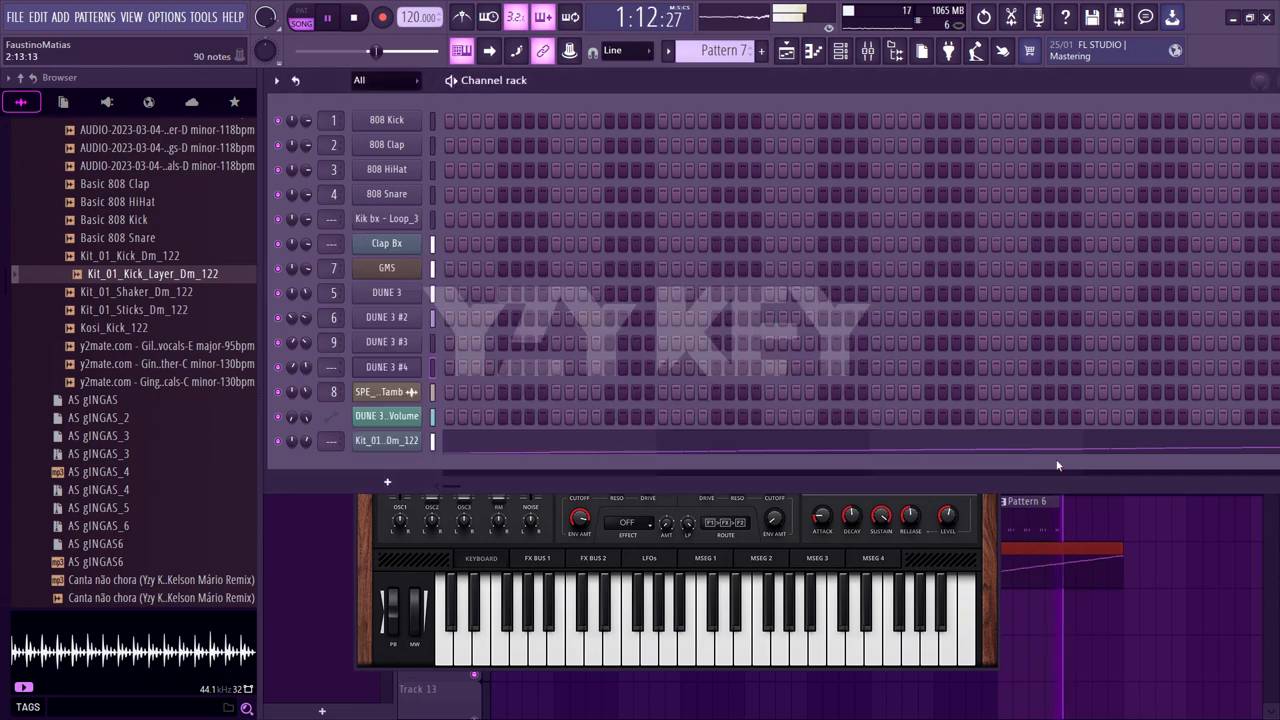
click(1047, 515)
drag(1026, 512, 1153, 511)
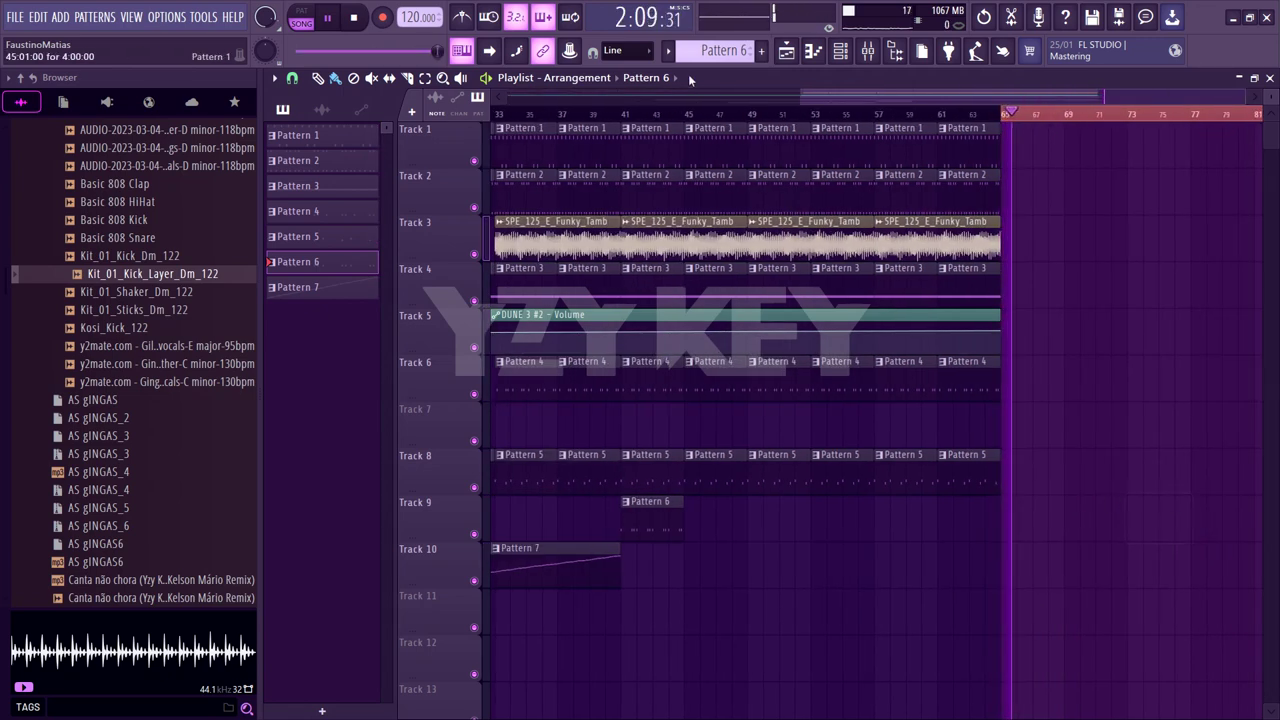
Play from bar 41 and duplicate the Pattern 6 clip along Track 9 until the arrangement ends at bar 65
click(623, 116)
click(669, 521)
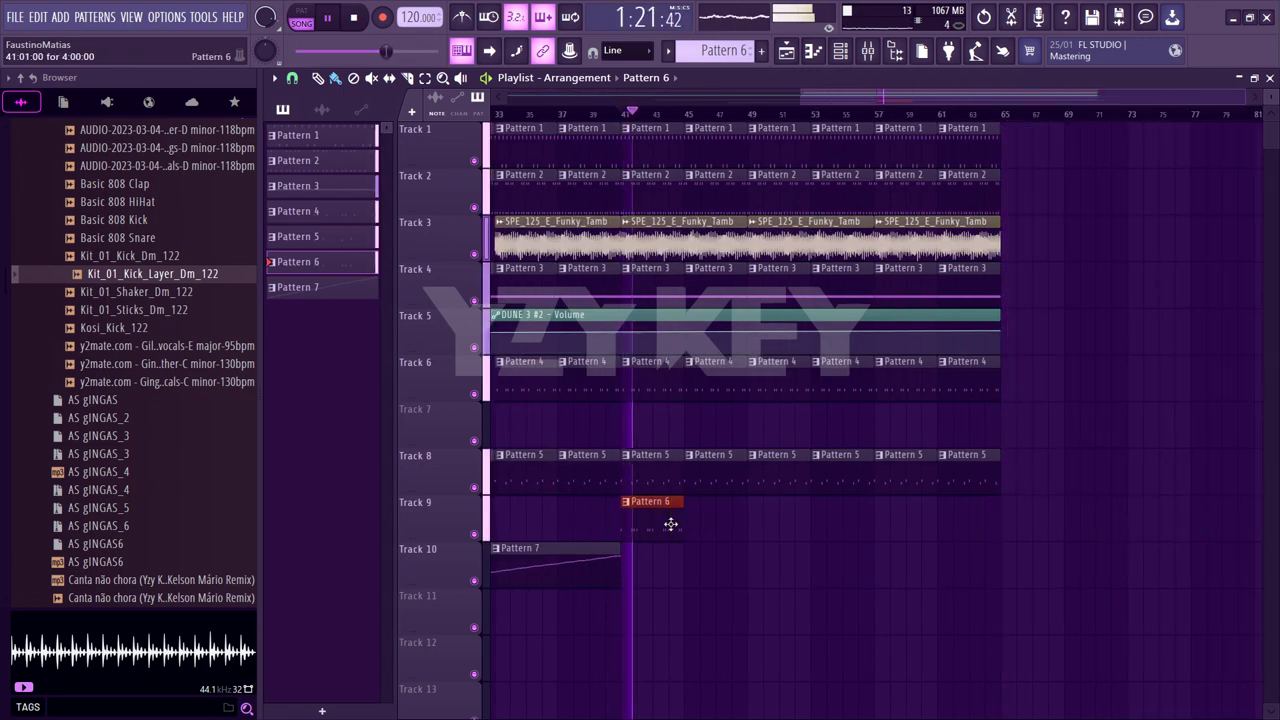
key(ctrl+b)
key(ctrl+b)
key(ctrl+b)
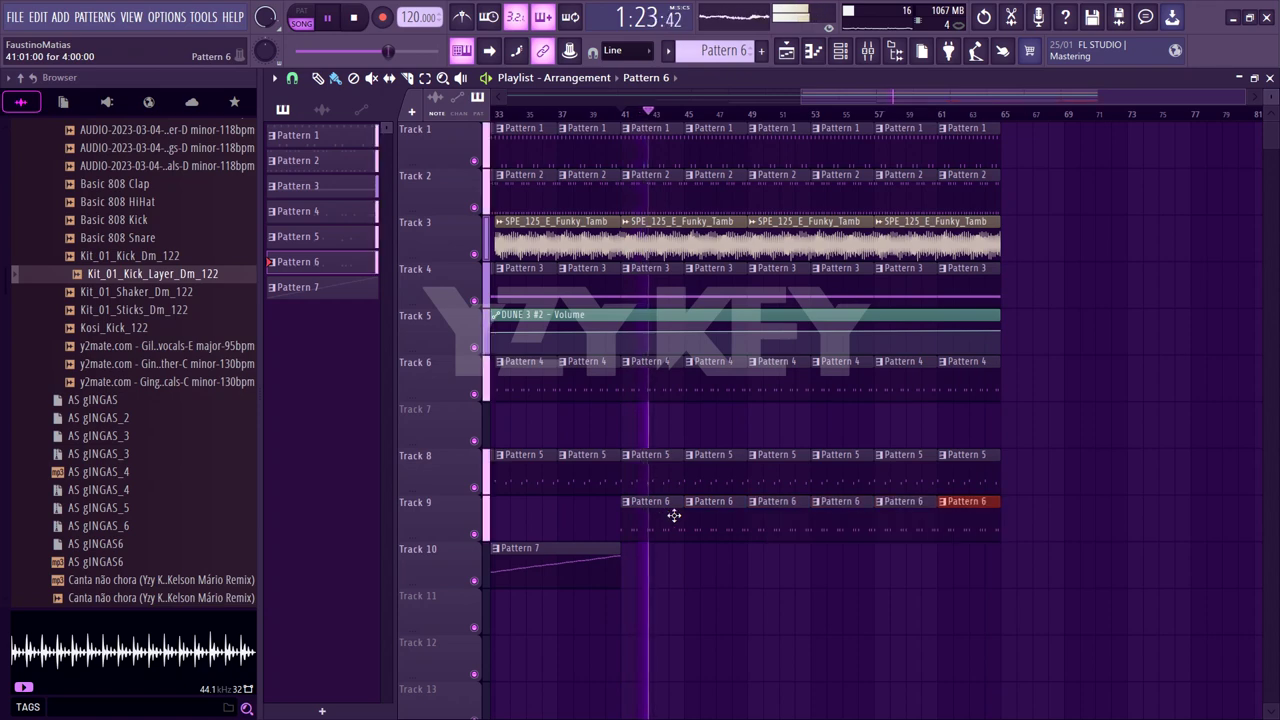
Route the DUNE 3 #4 channel to mixer track 10
key(F7)
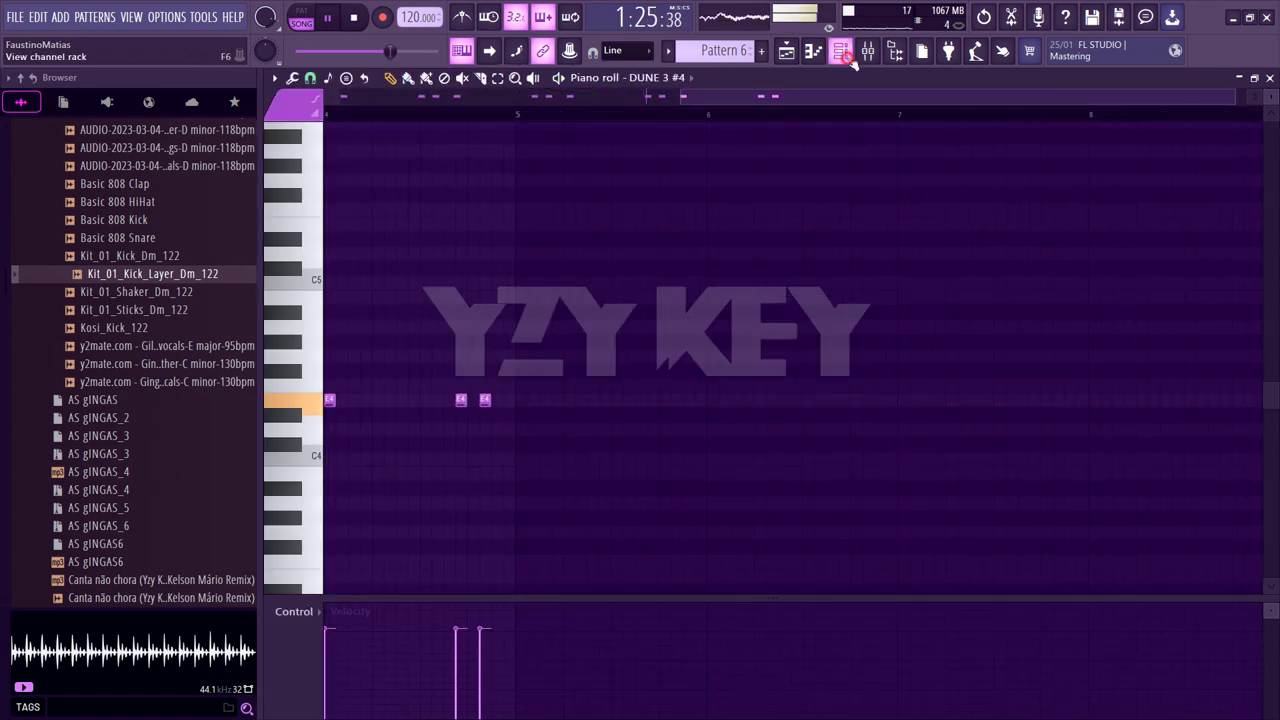
click(845, 55)
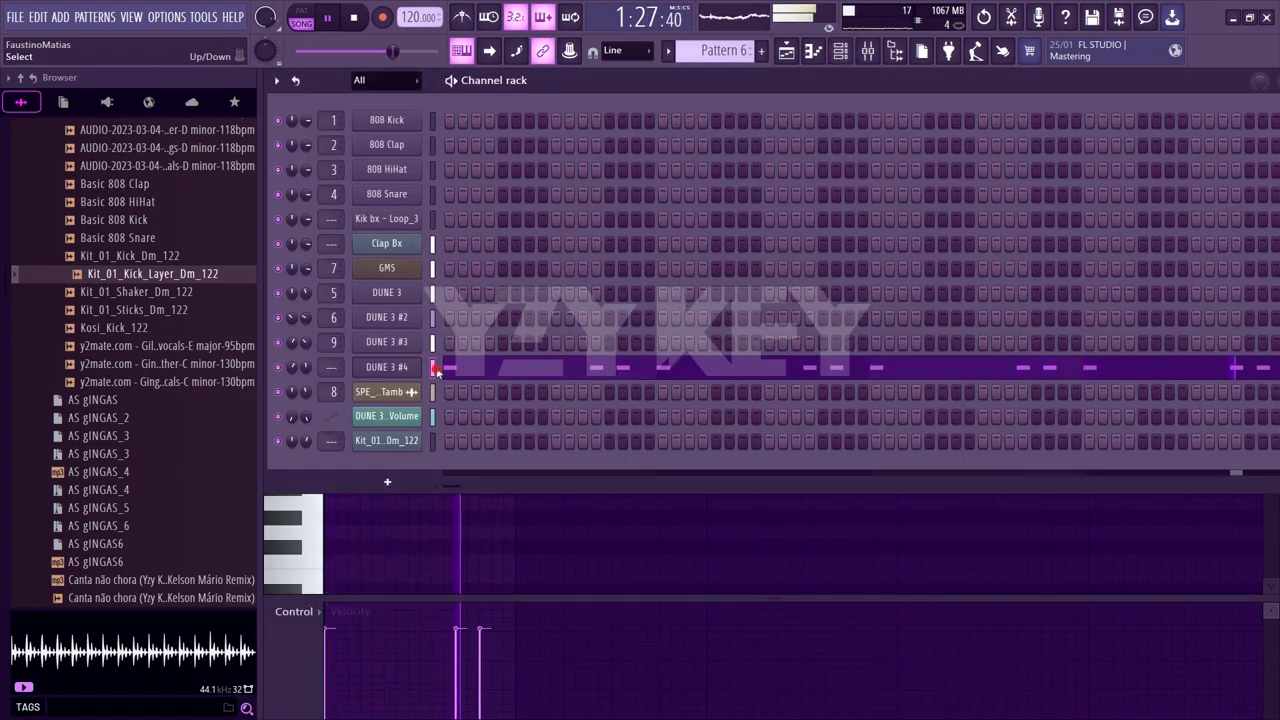
key(ctrl+l)
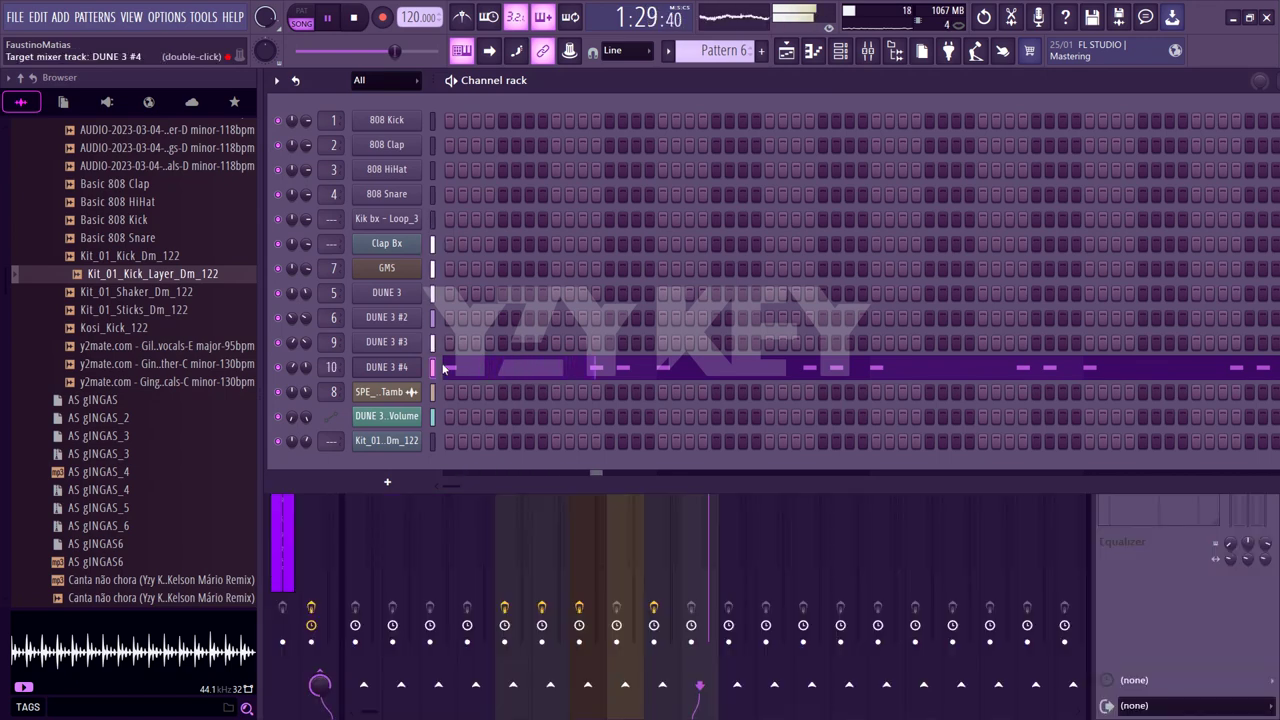
Load Fruity Parametric EQ 2 in the first effect slot of DUNE 3 #4 with the 20Hz + 18kHz cut preset
click(1204, 558)
click(1130, 128)
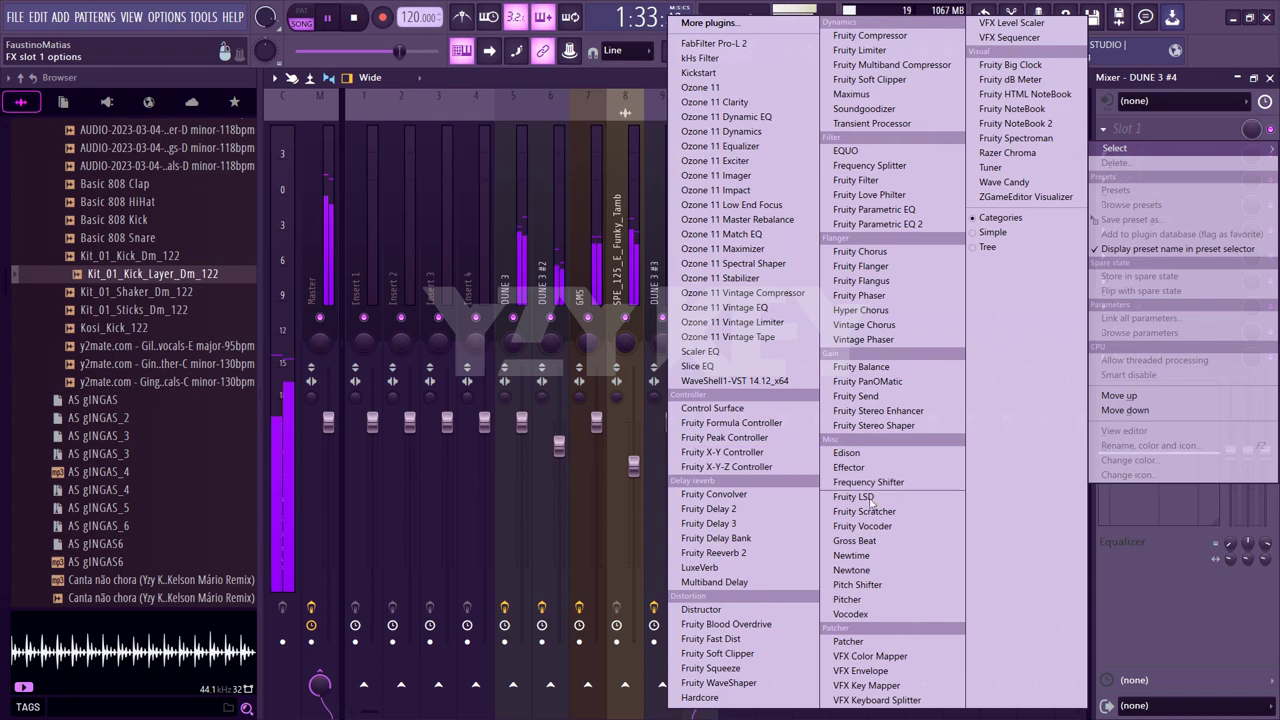
click(918, 224)
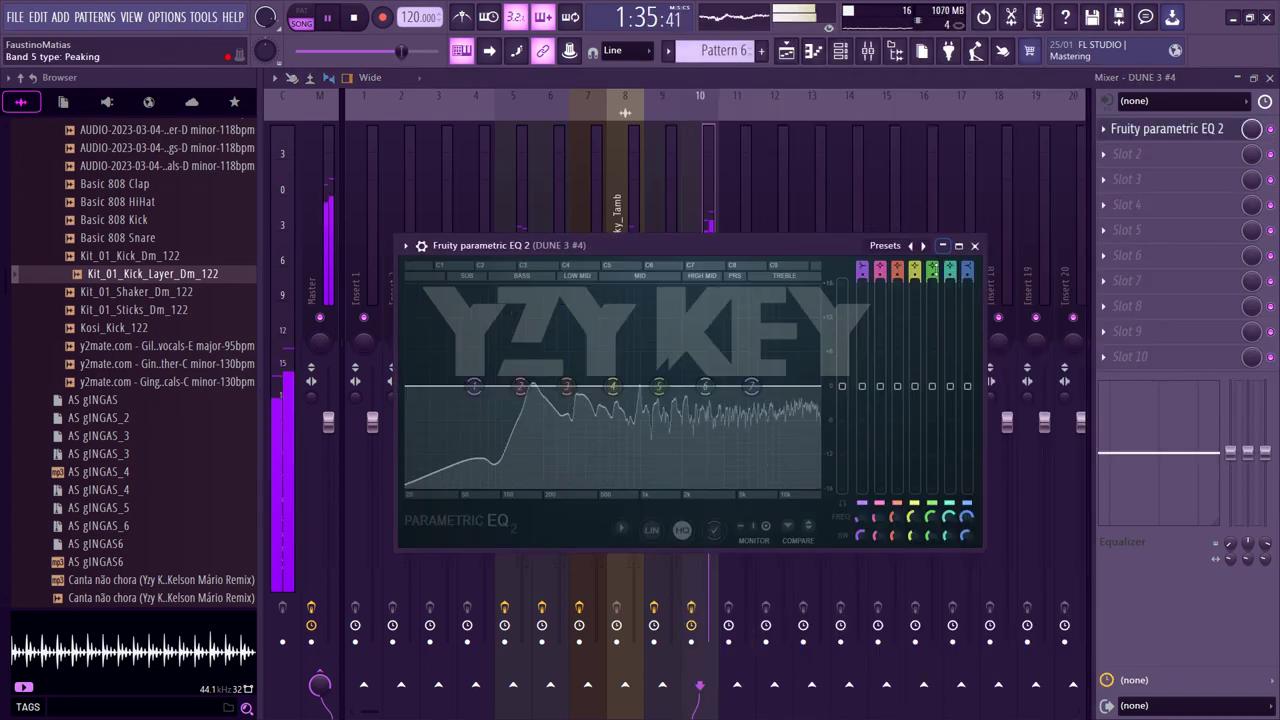
click(885, 245)
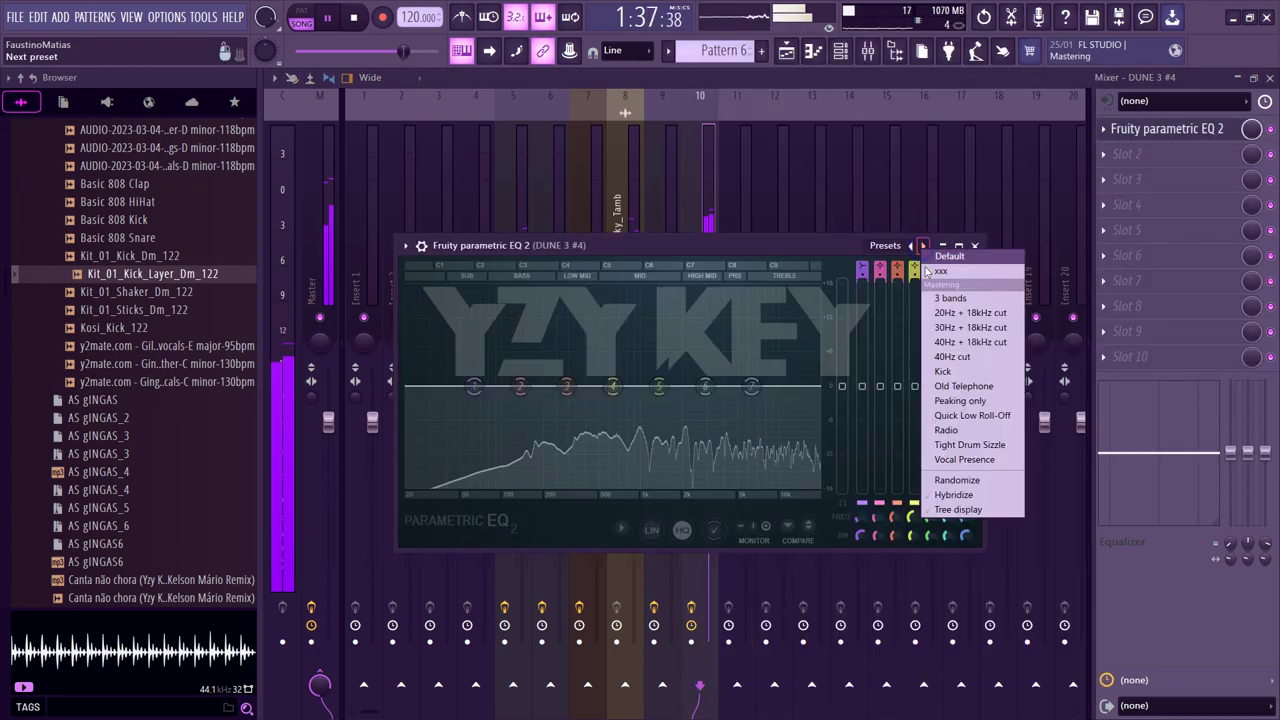
click(960, 313)
Lower the EQ's band 7 low pass to about 5902 Hz and raise the low-cut band to remove the bass
scroll(966, 517, down, 10)
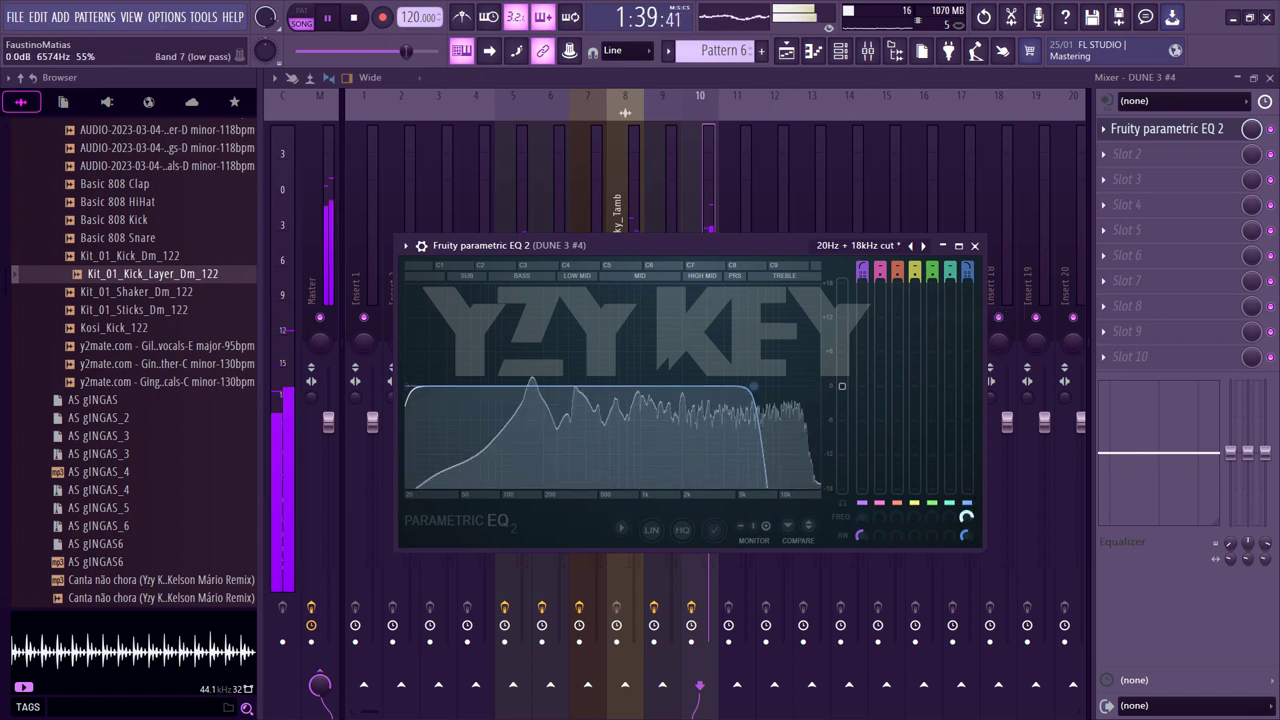
scroll(966, 517, up, 2)
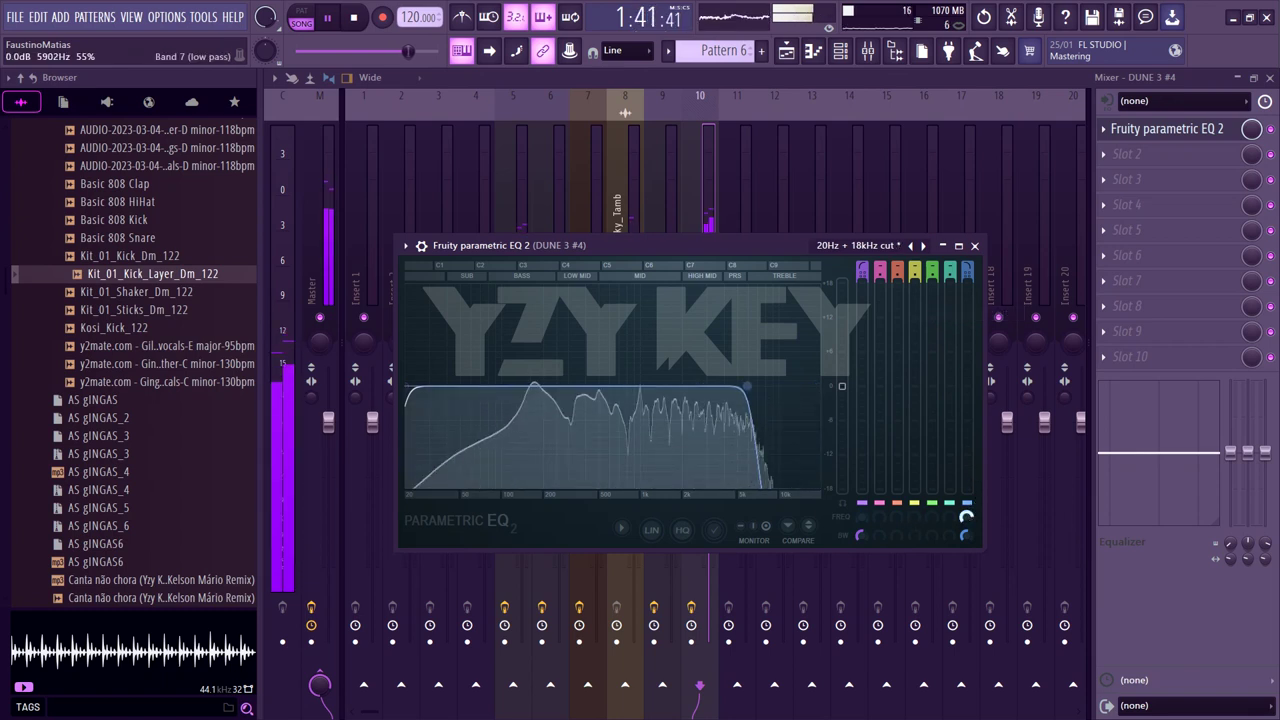
scroll(852, 520, up, 12)
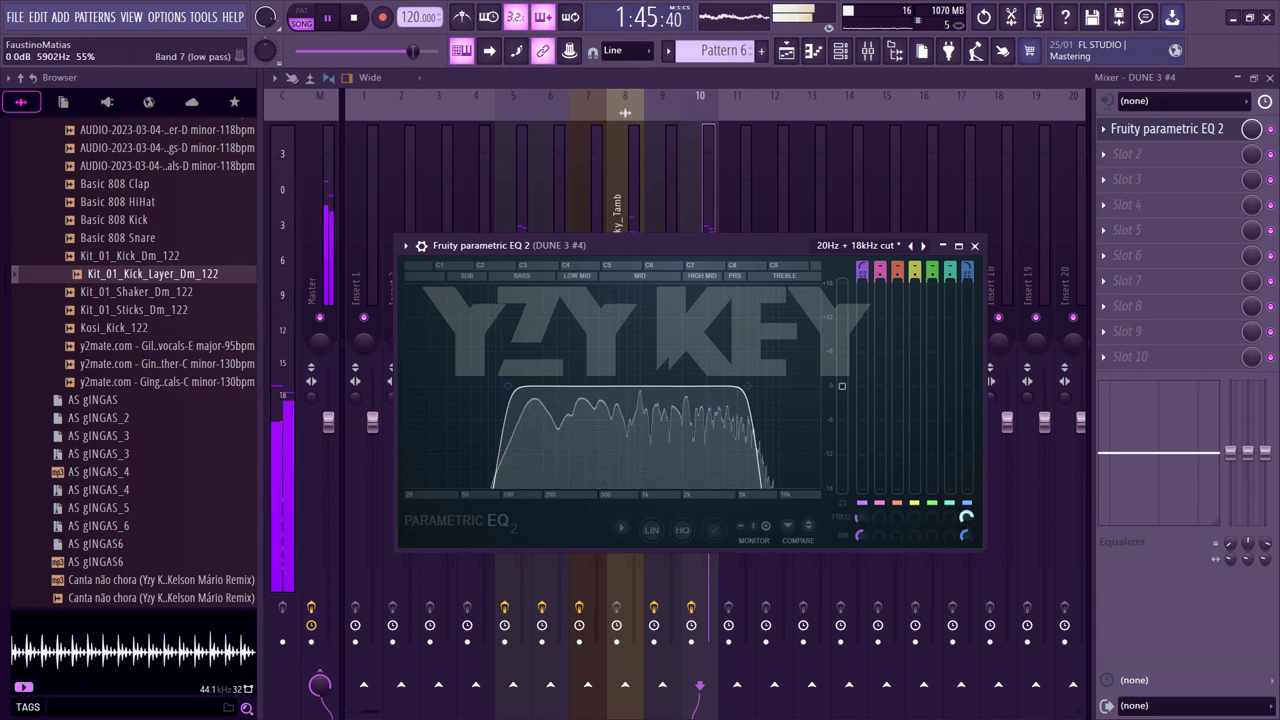
Add Fruity Reeverb 2 to the second effect slot of DUNE 3 #4 and set its wet level to 35%
click(1127, 154)
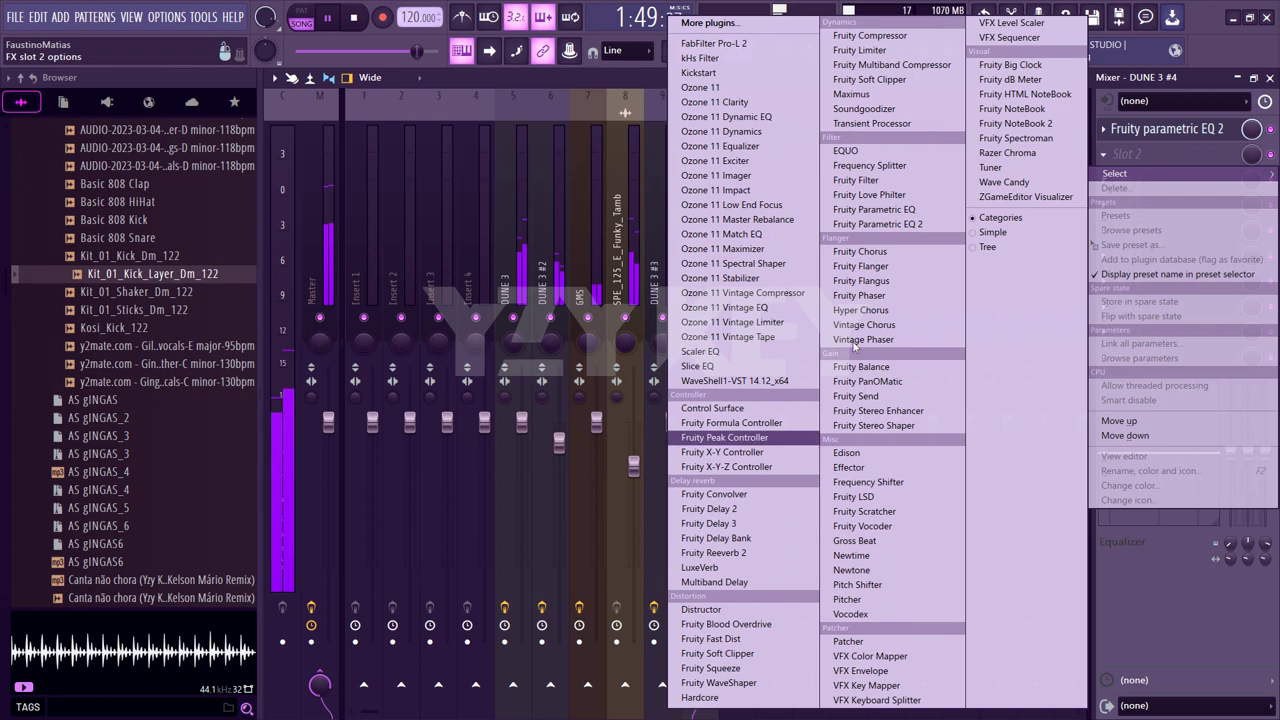
click(725, 552)
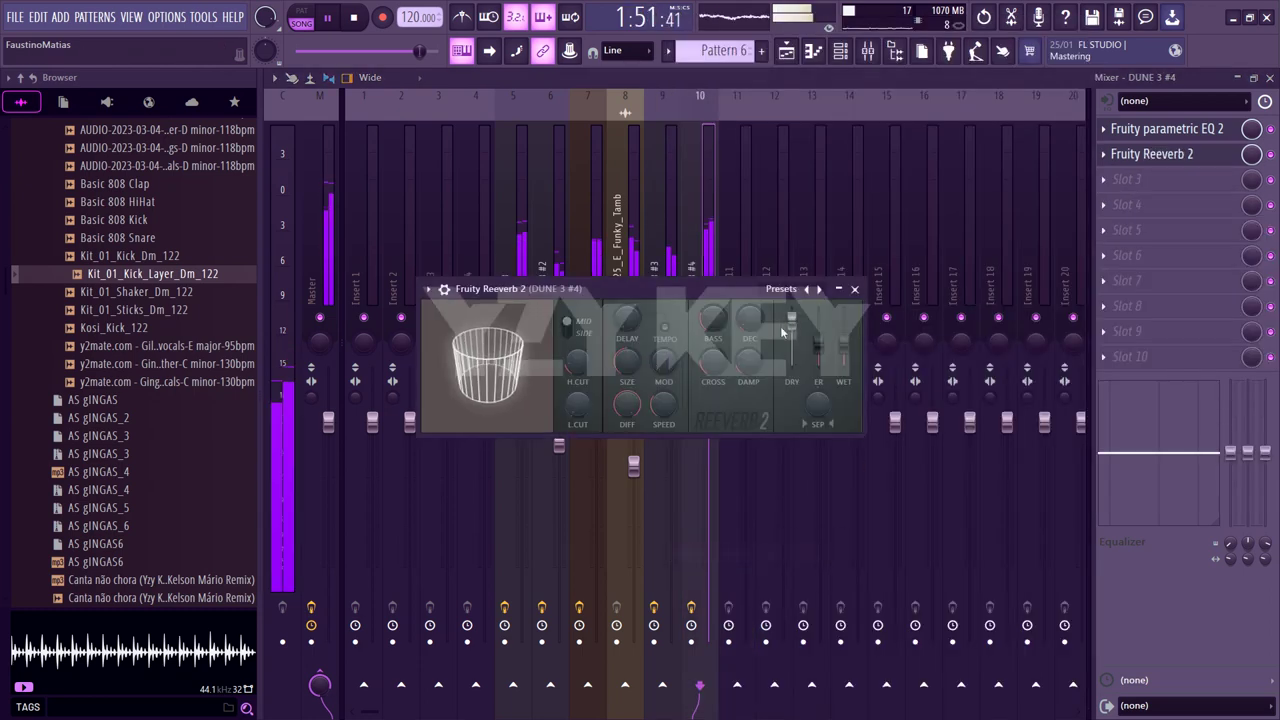
scroll(843, 340, up, 2)
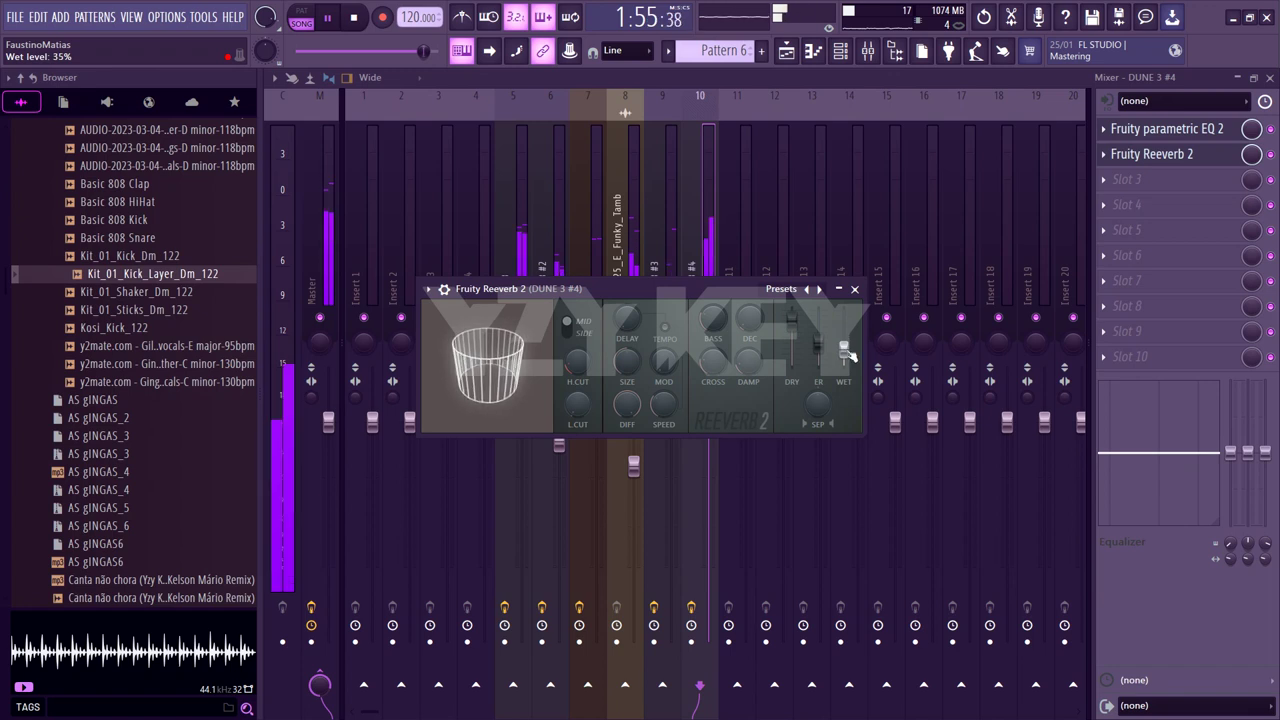
Preview the Kit_01_Shaker_Dm_122 and Kit_01_Sticks_Dm_122 samples
click(170, 292)
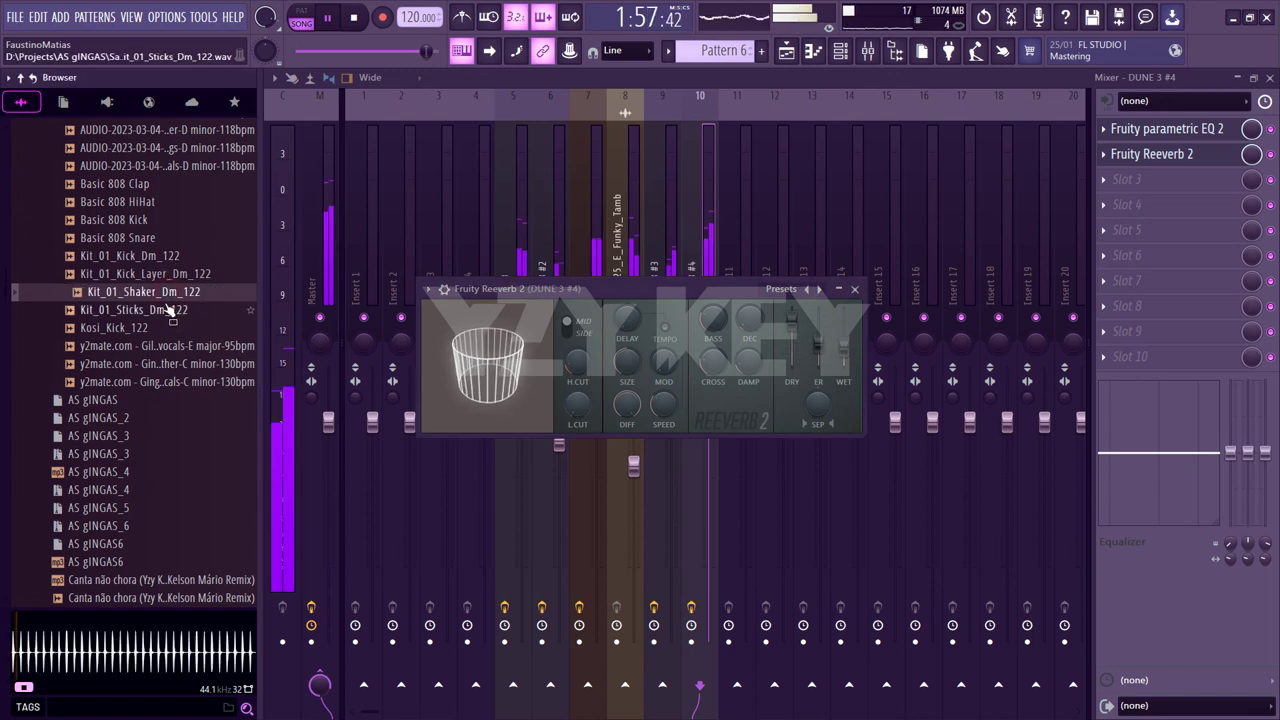
click(174, 309)
scroll(172, 309, down, 6)
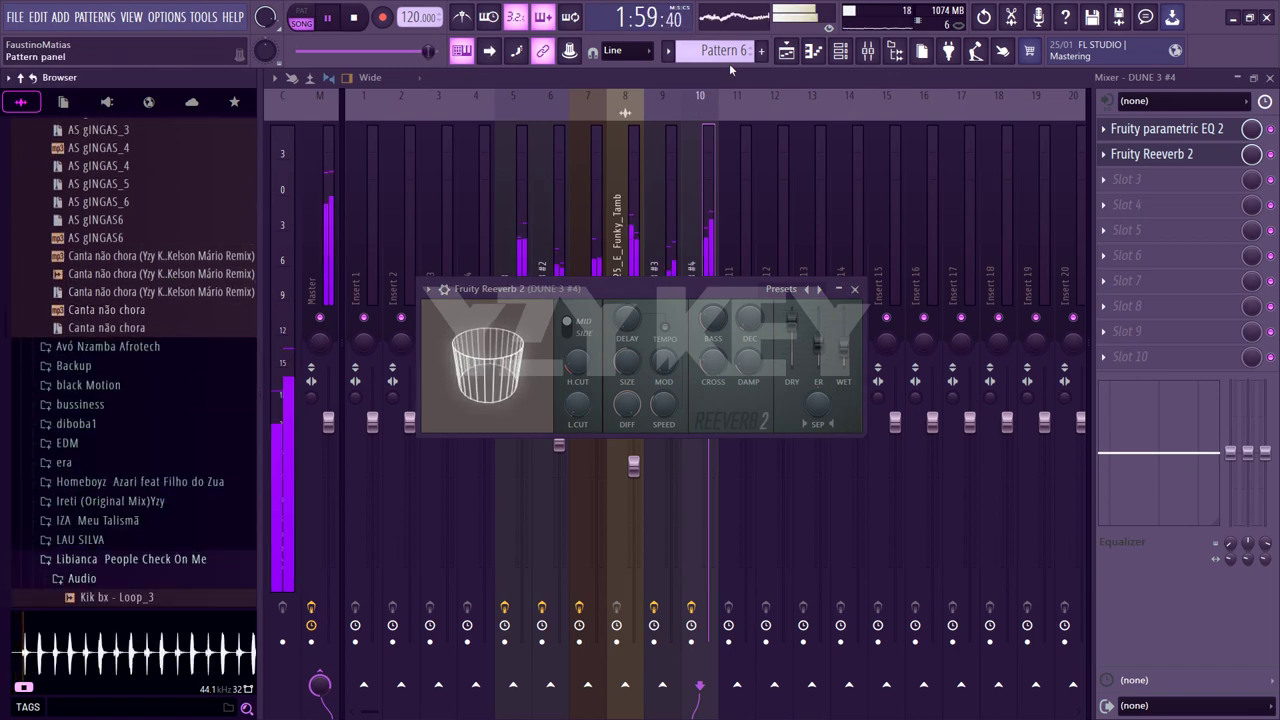
Preview the Cymatics Future Bass Riser 1 and White Noise Up samples in the Ireti (Original Mix)Yzy folder, and resume playlist playback
key(F5)
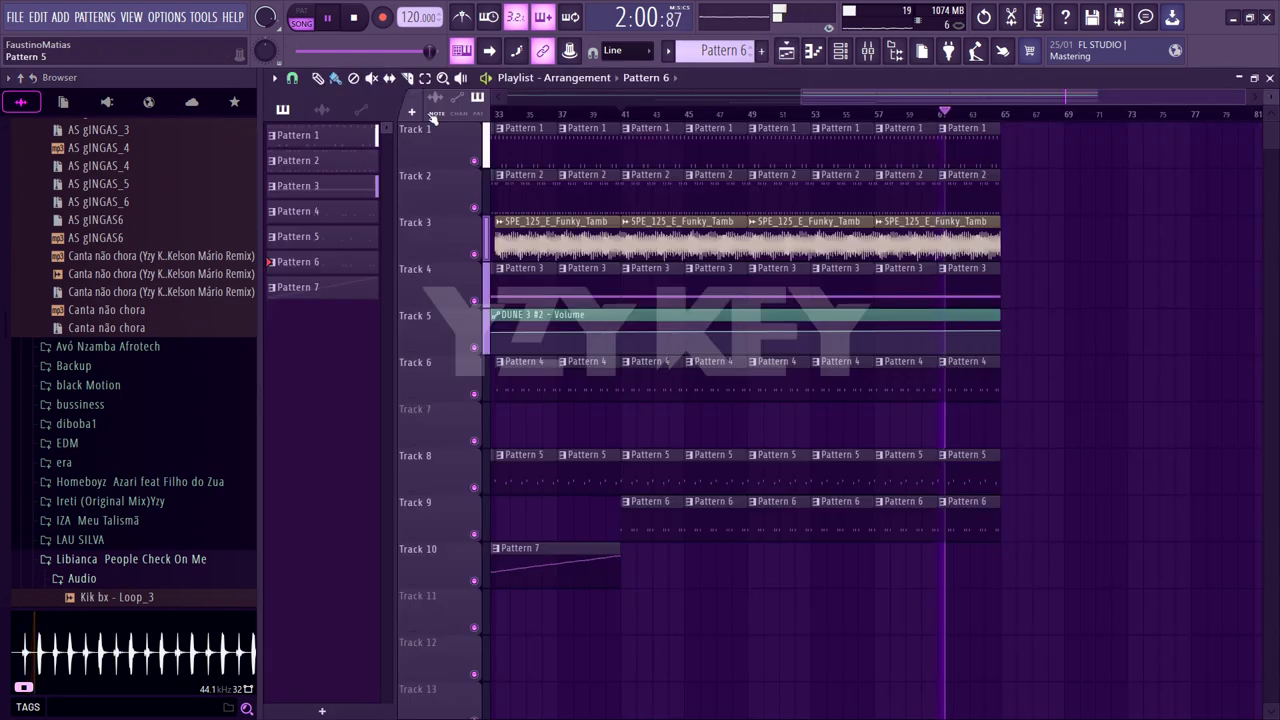
click(546, 113)
click(196, 483)
key(space)
scroll(150, 330, down, 7)
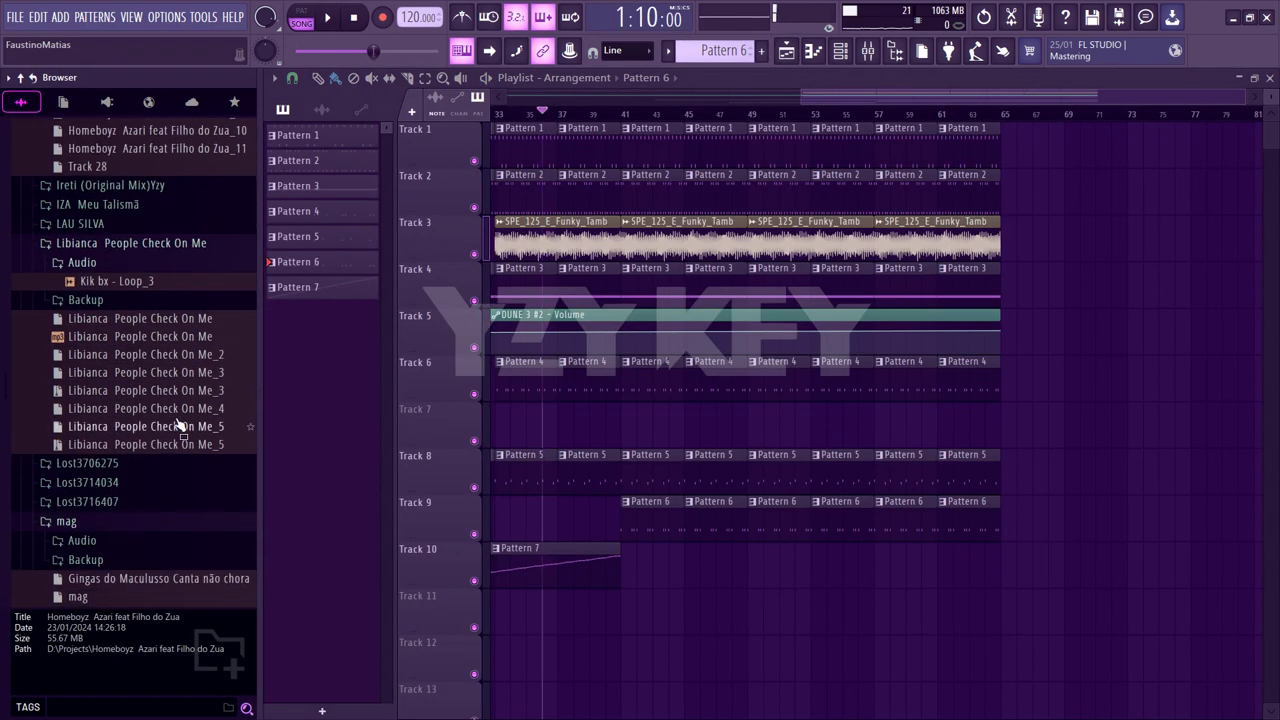
click(140, 185)
click(150, 271)
click(150, 289)
key(space)
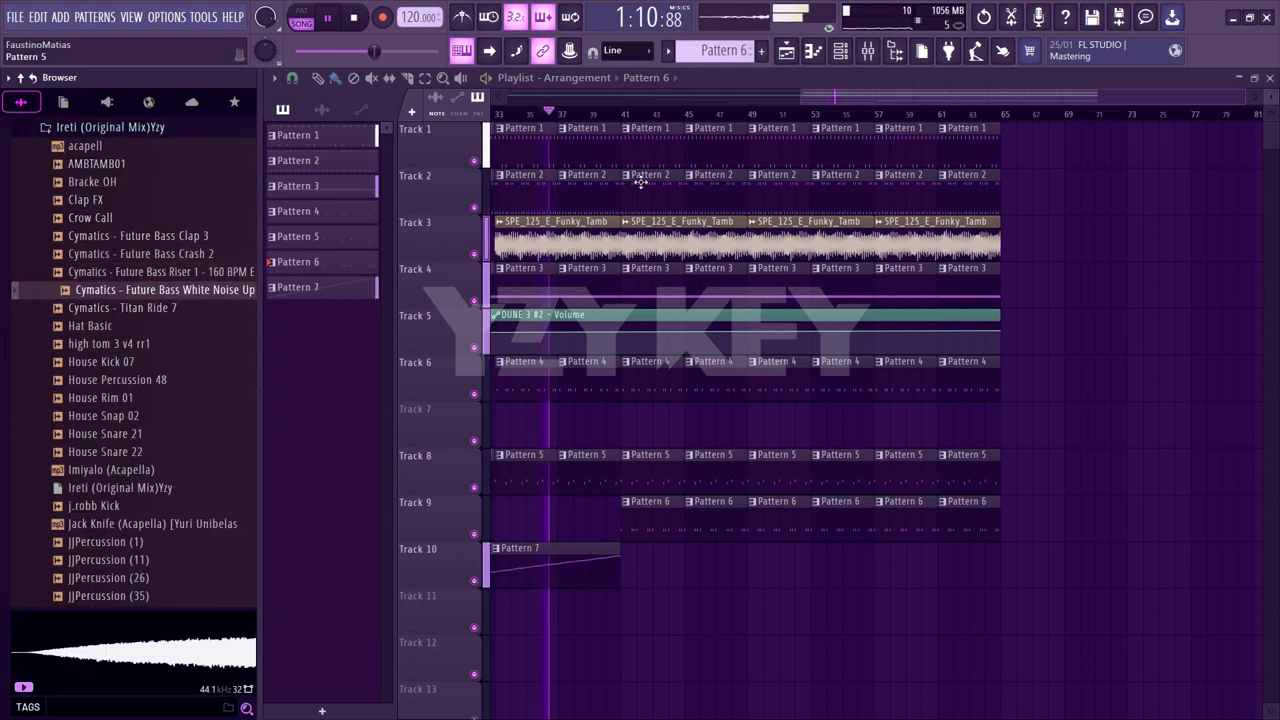
Place the Cymatics - Future Bass White Noise Up sample on Track 11 from bar 27 to bar 33
scroll(708, 125, left, 2)
scroll(708, 125, left, 3)
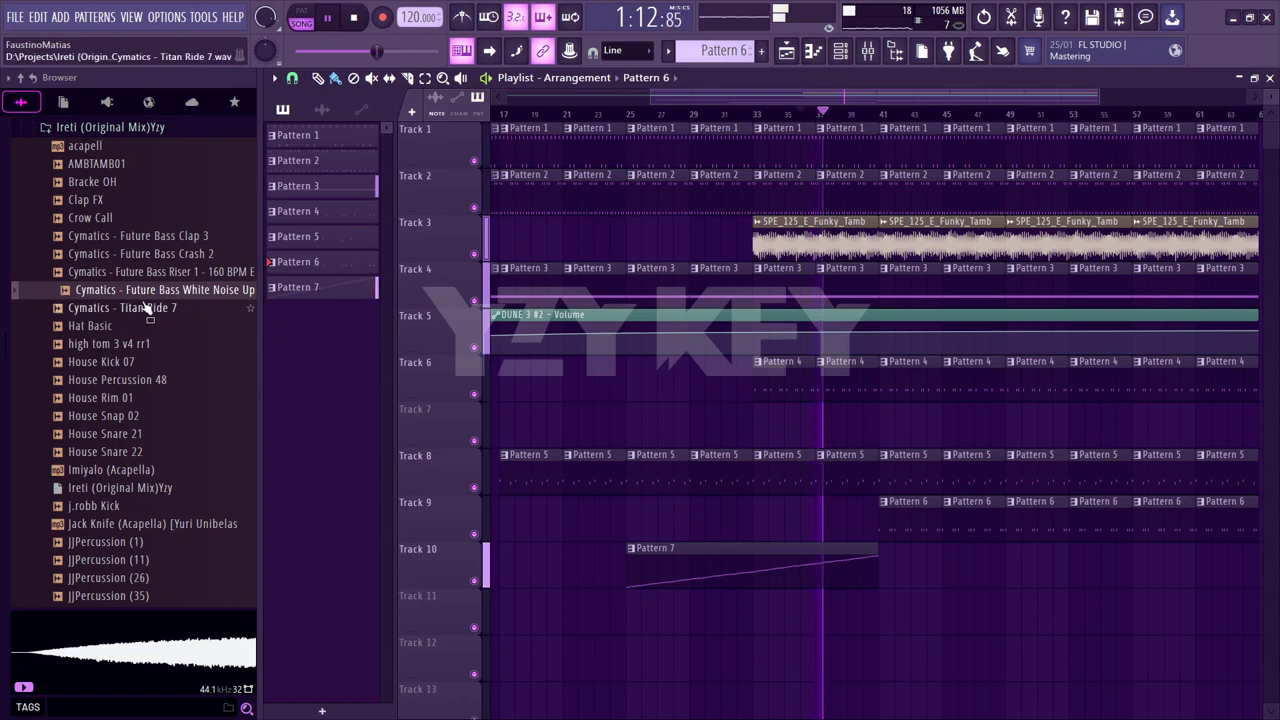
drag(150, 289, 705, 614)
Stop playback and set the White Noise Up clip's channel volume to 10%
key(space)
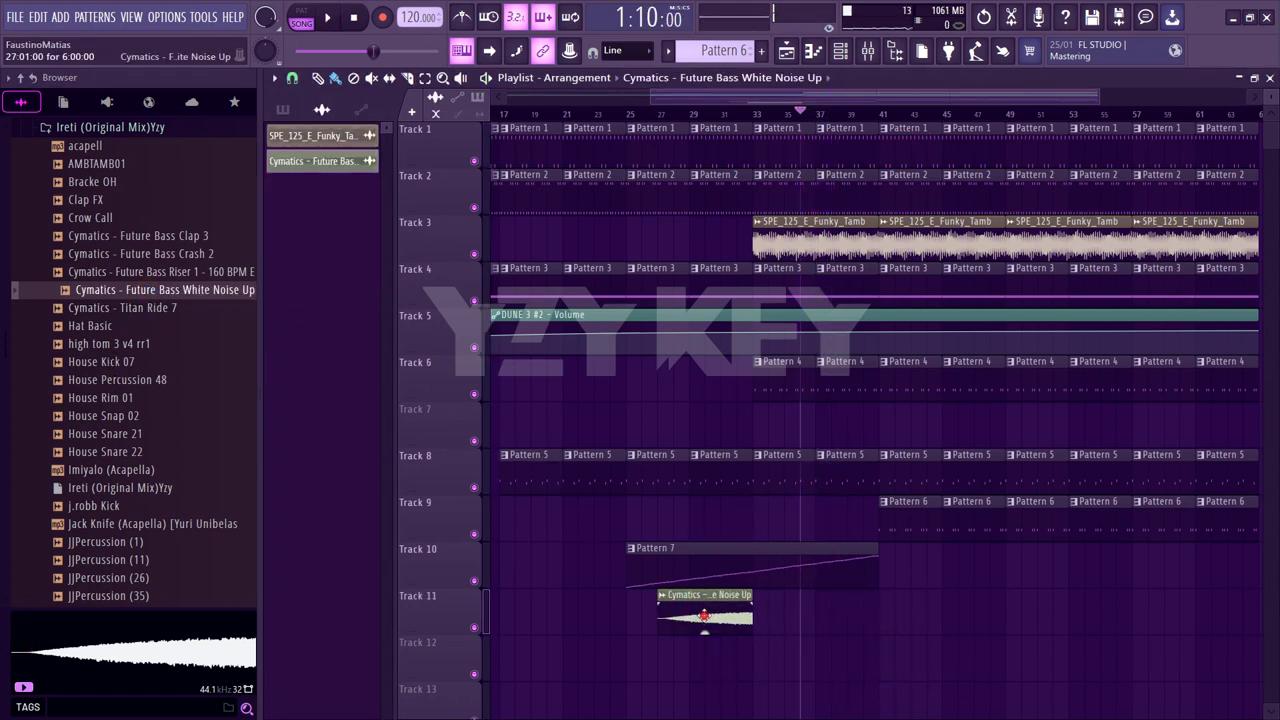
double_click(704, 614)
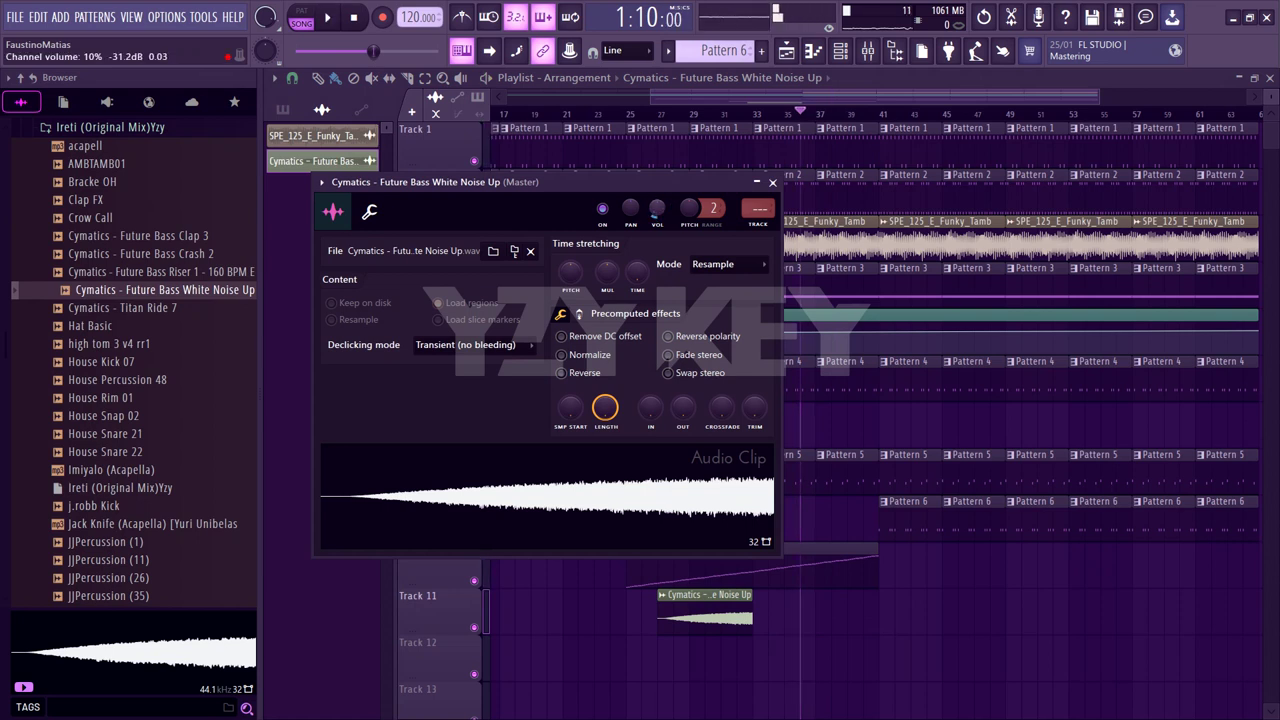
key(Escape)
Play the arrangement from about bar 30 and preview the Cymatics - Titan Ride 7 sample
click(706, 113)
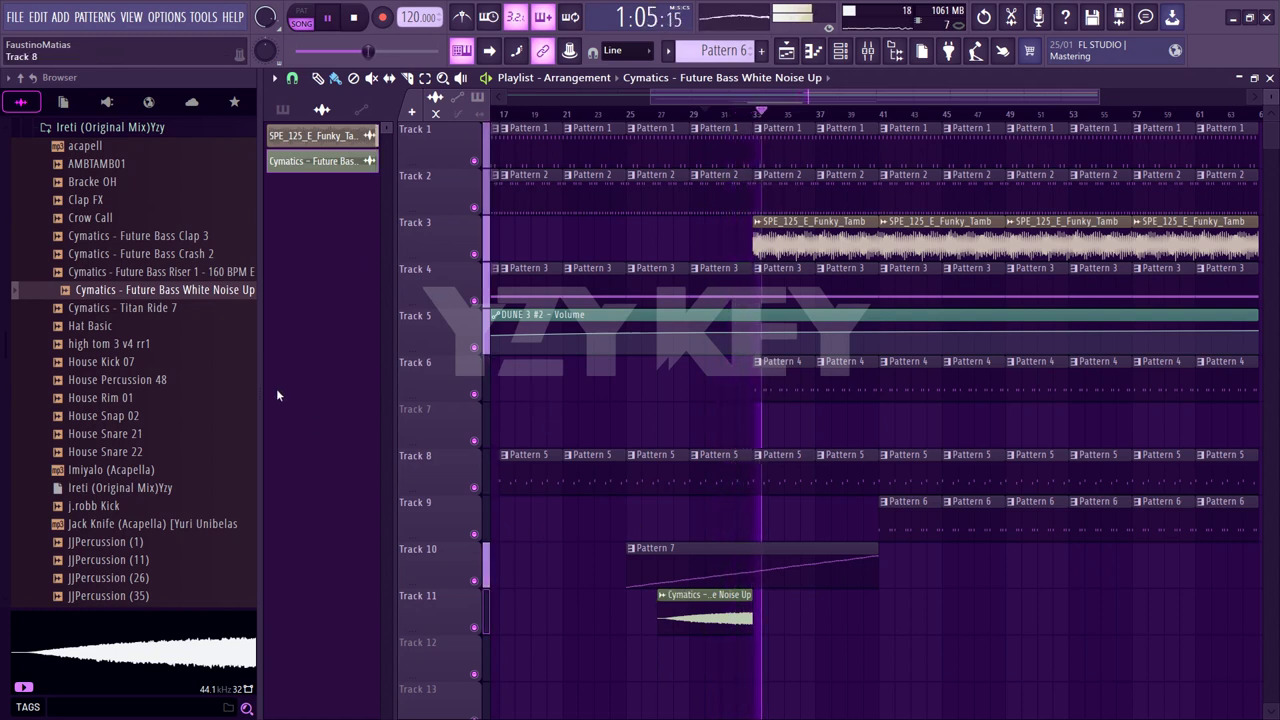
click(150, 308)
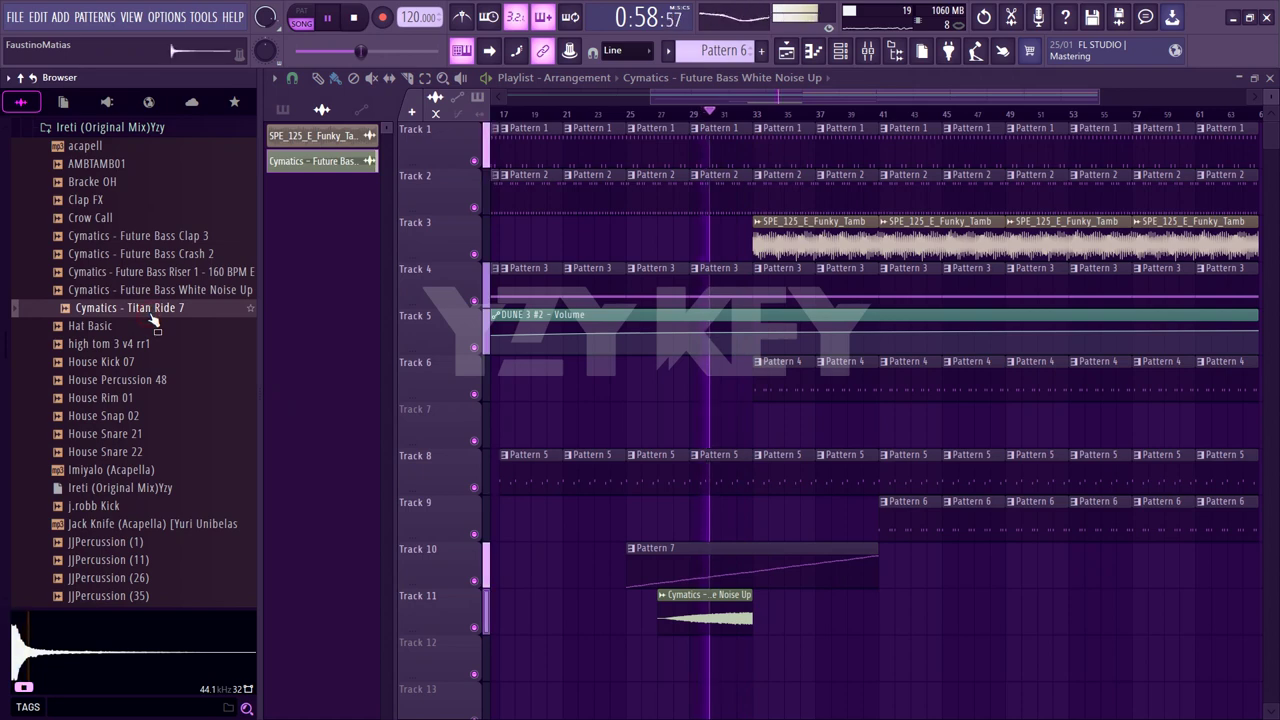
Place the Cymatics - Titan Ride 7 sample on Track 11 at bar 33, after the White Noise Up clip, and lower its channel volume
drag(153, 320, 766, 617)
double_click(766, 617)
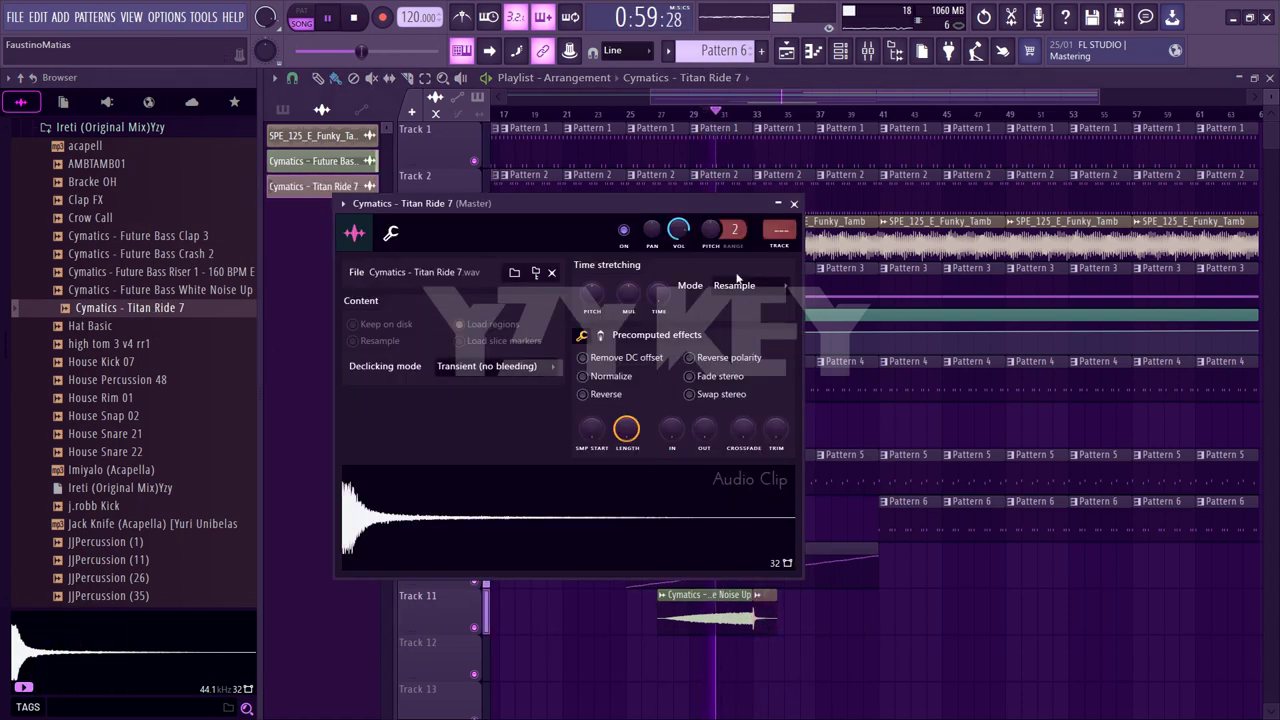
key(Escape)
key(space)
double_click(766, 607)
key(space)
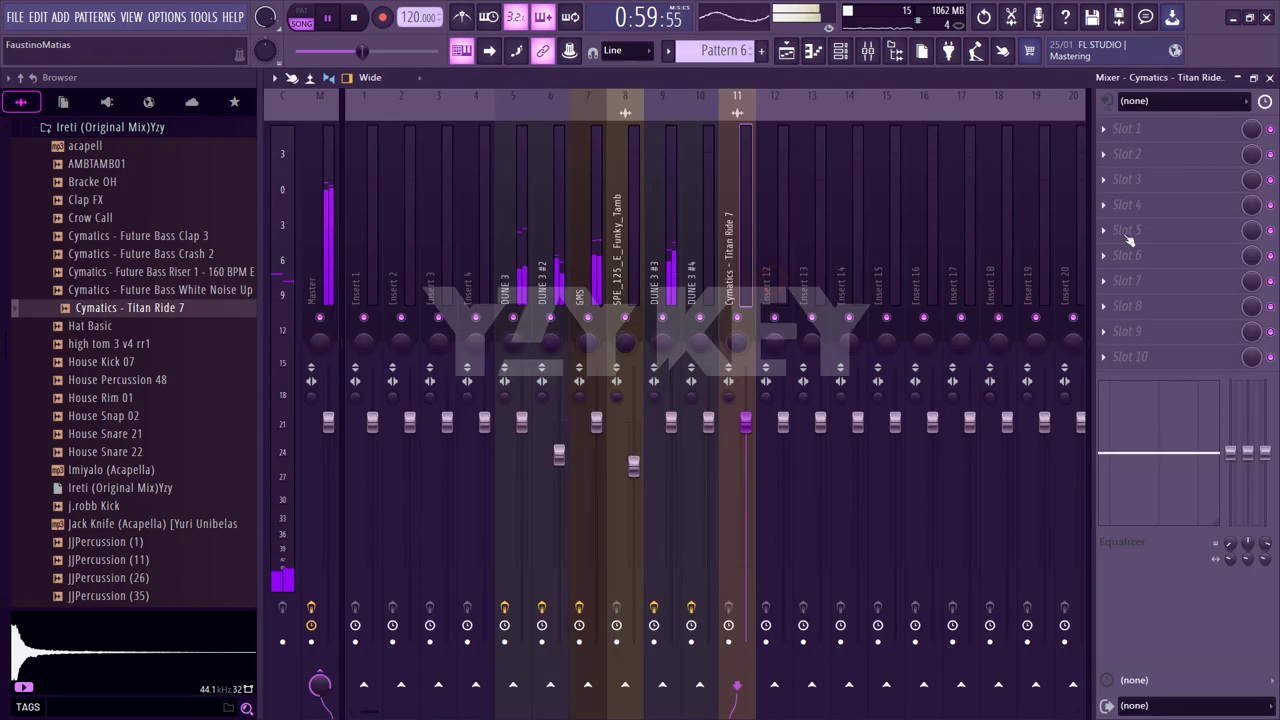
Load Fruity Delay 2 in slot 4 of the Titan Ride 7's mixer track 11 and reduce the effect's mix level
key(F9)
click(1130, 204)
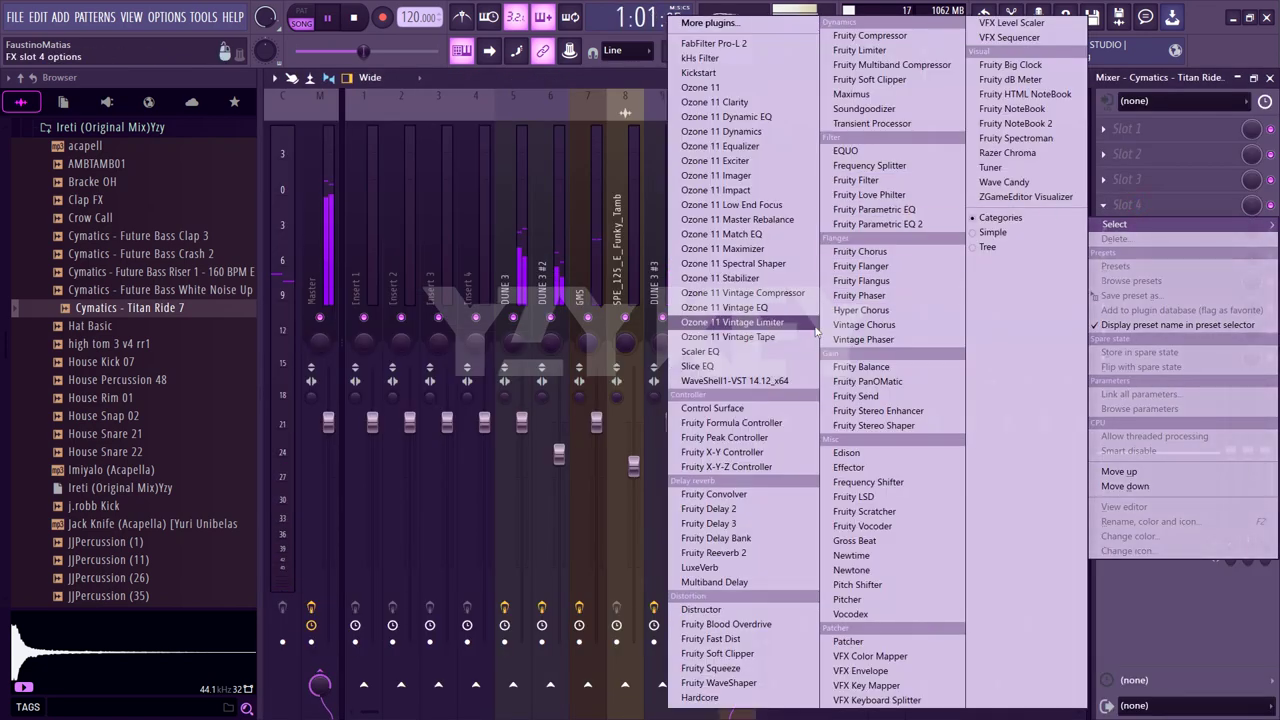
click(700, 508)
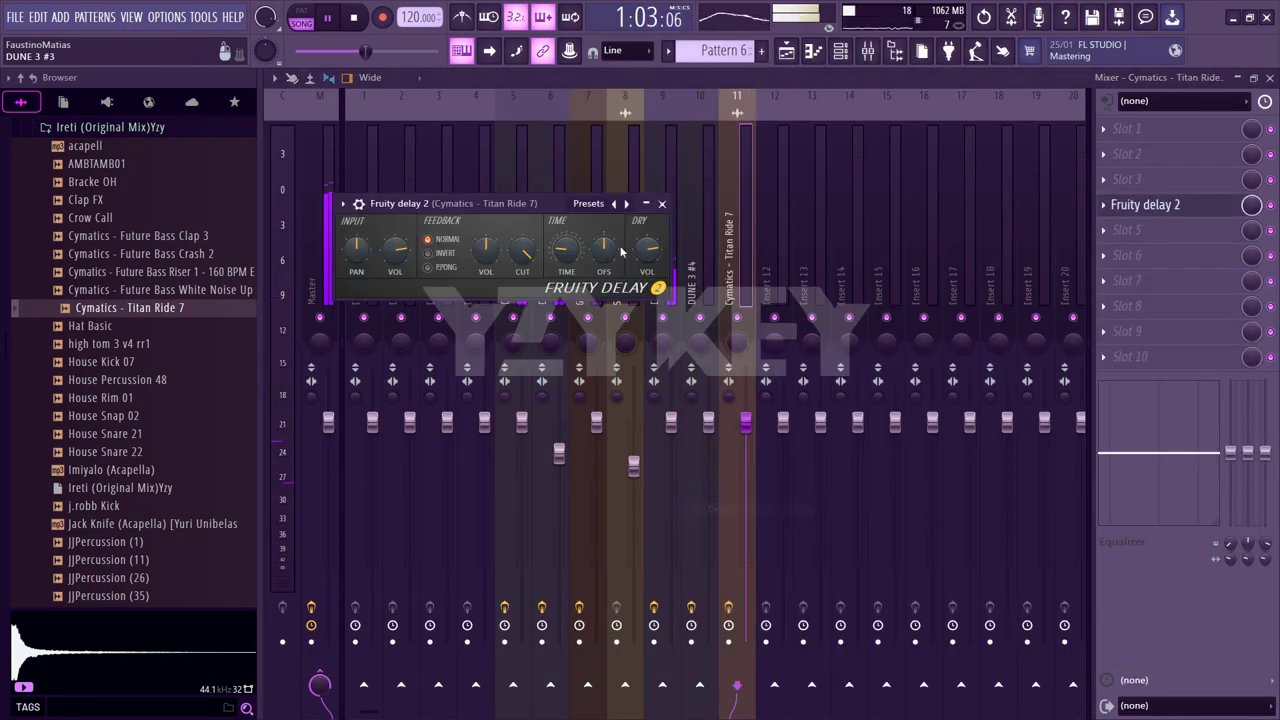
click(1243, 205)
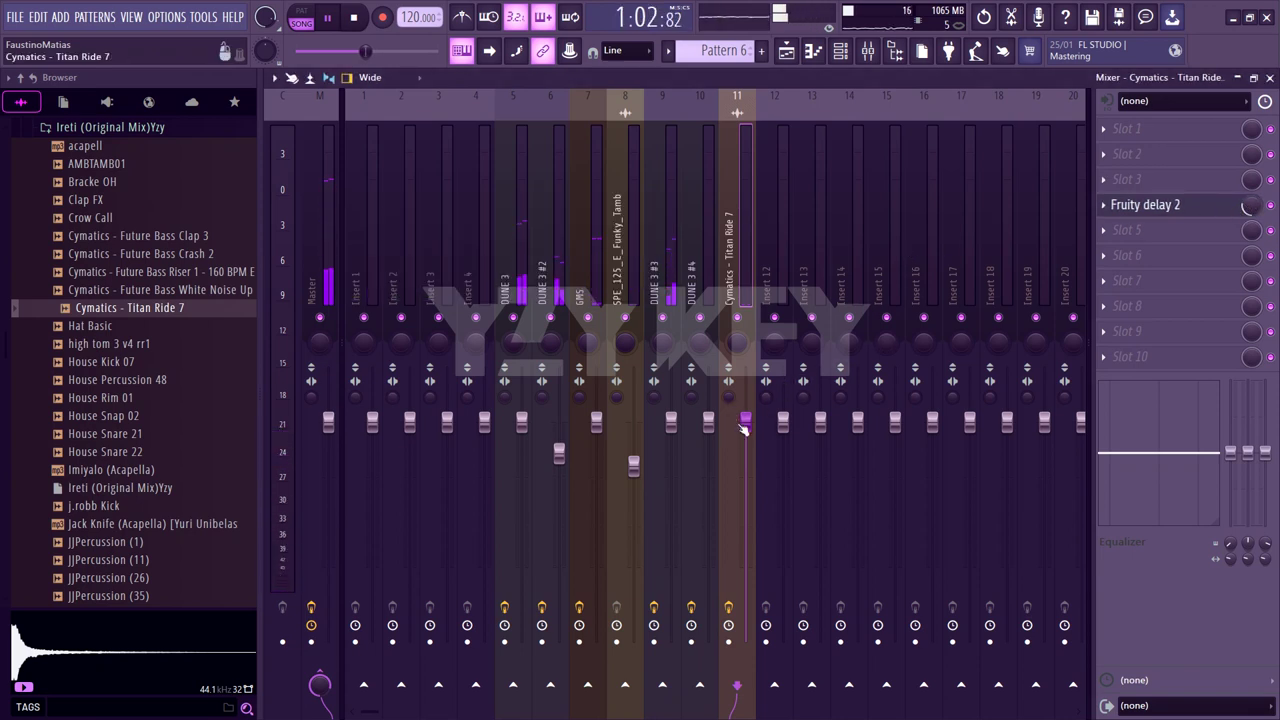
Lower the Titan Ride 7 mixer track's volume to about 97% and play the arrangement from bar 33
drag(745, 421, 745, 429)
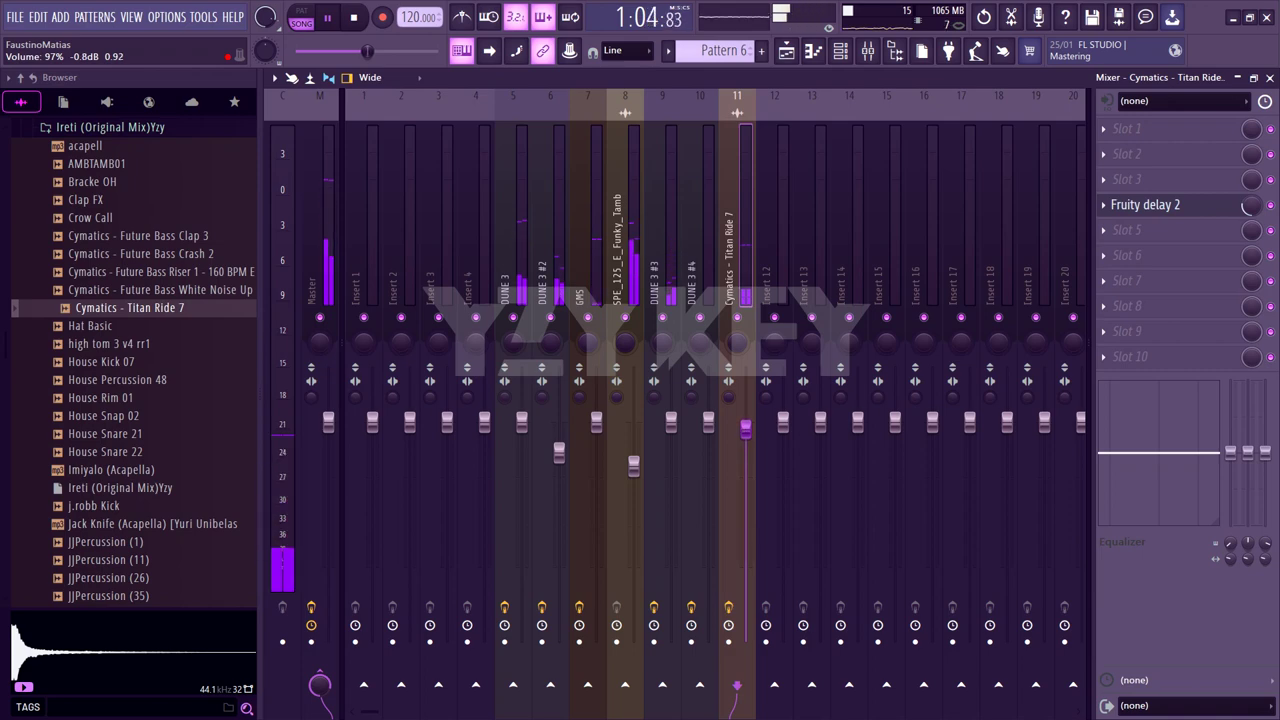
click(1130, 205)
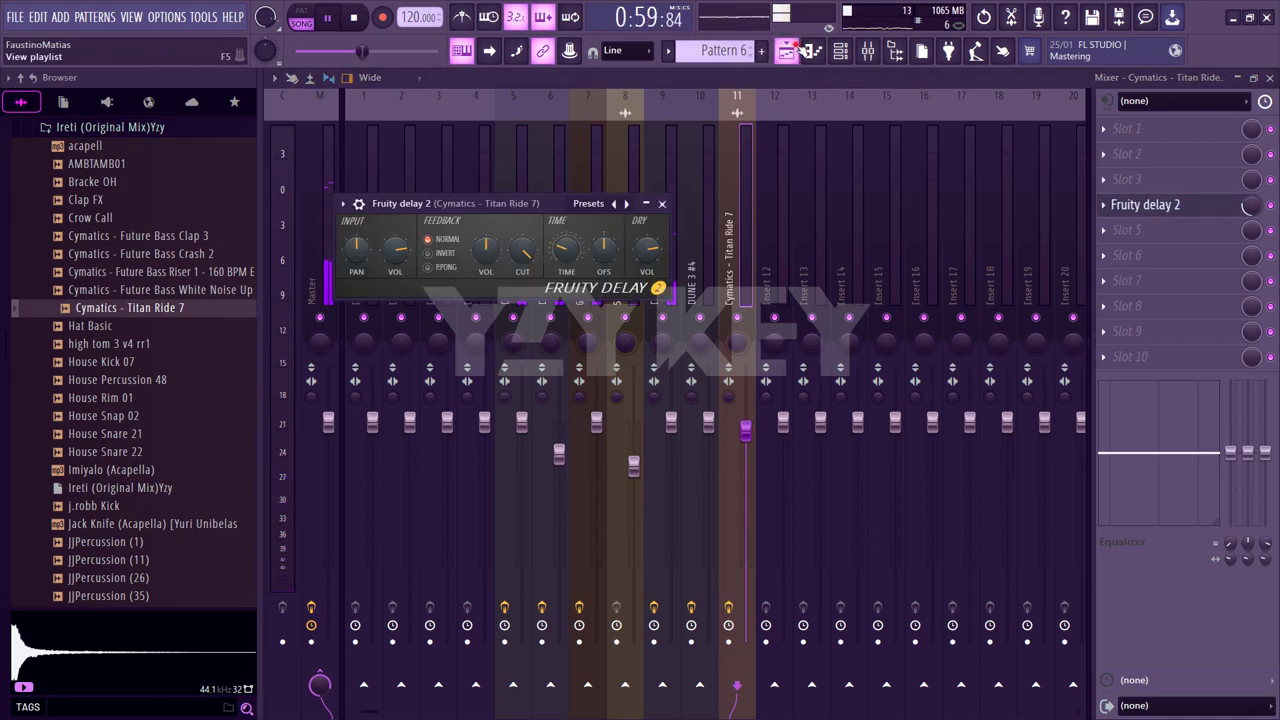
key(F5)
click(755, 113)
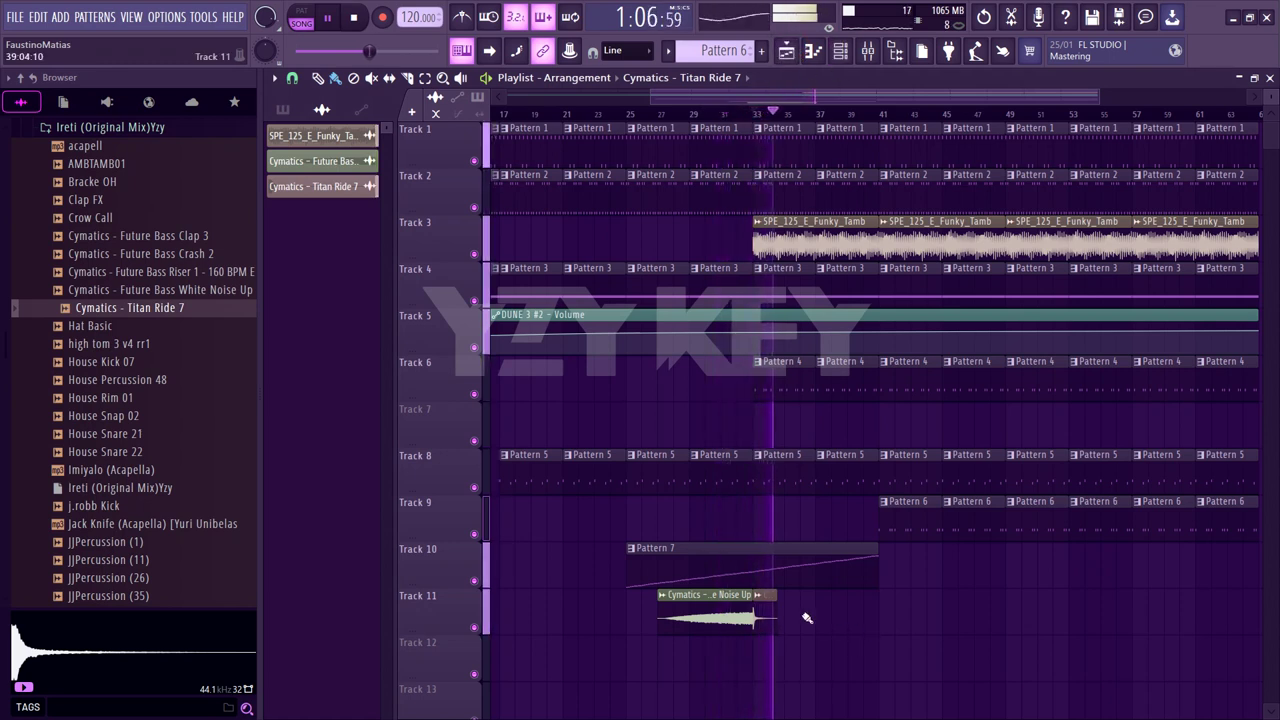
Lower the time-stretching pitch shift of the Titan Ride 7 clip on Track 11
double_click(763, 612)
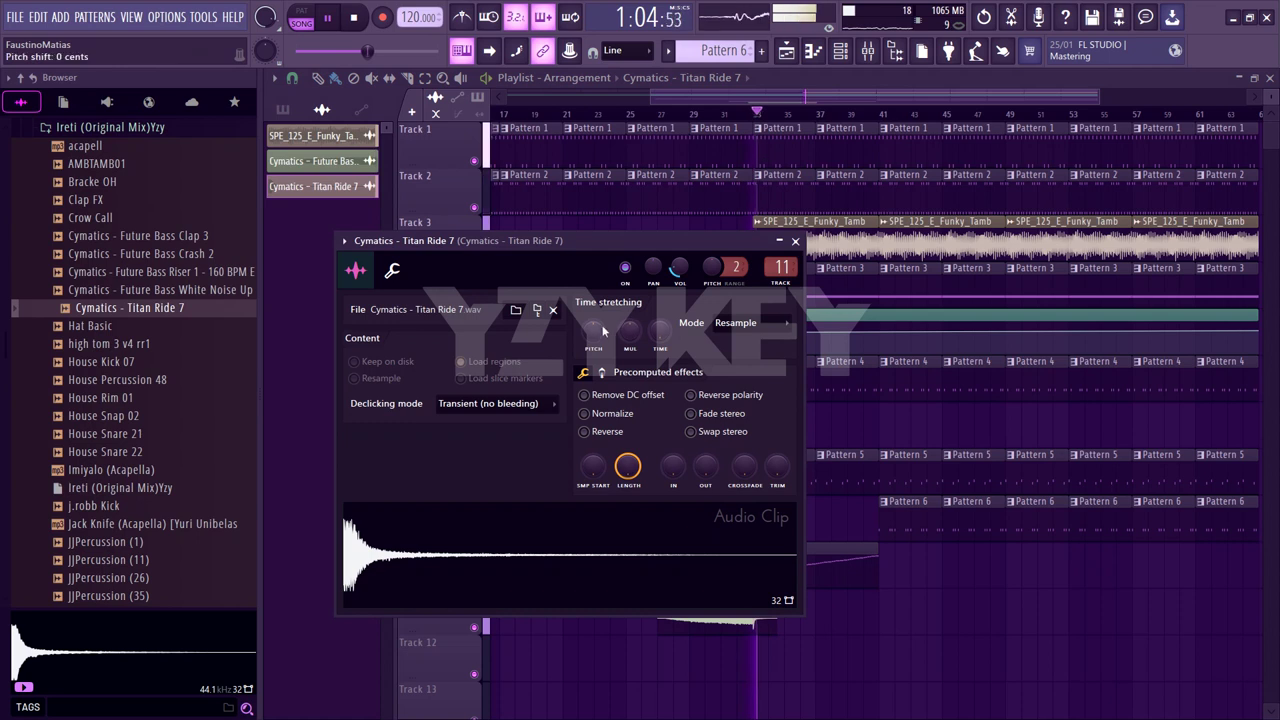
scroll(600, 333, down, 3)
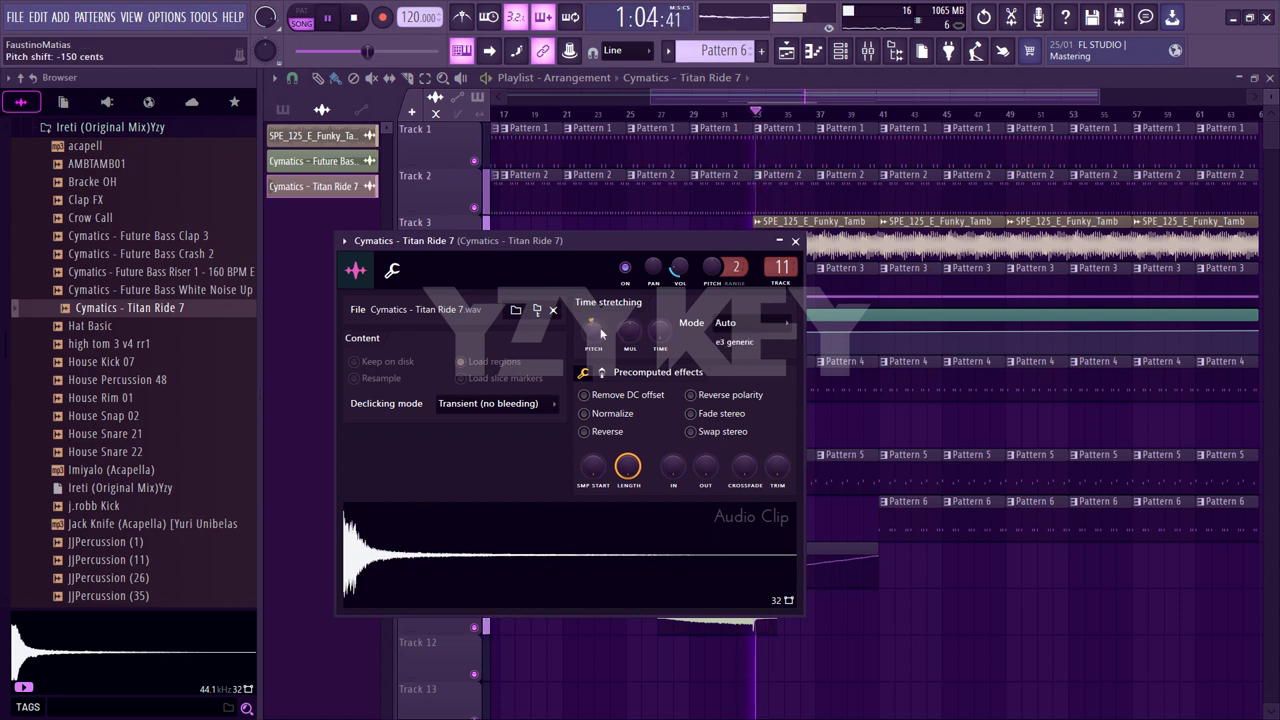
scroll(594, 330, down, 3)
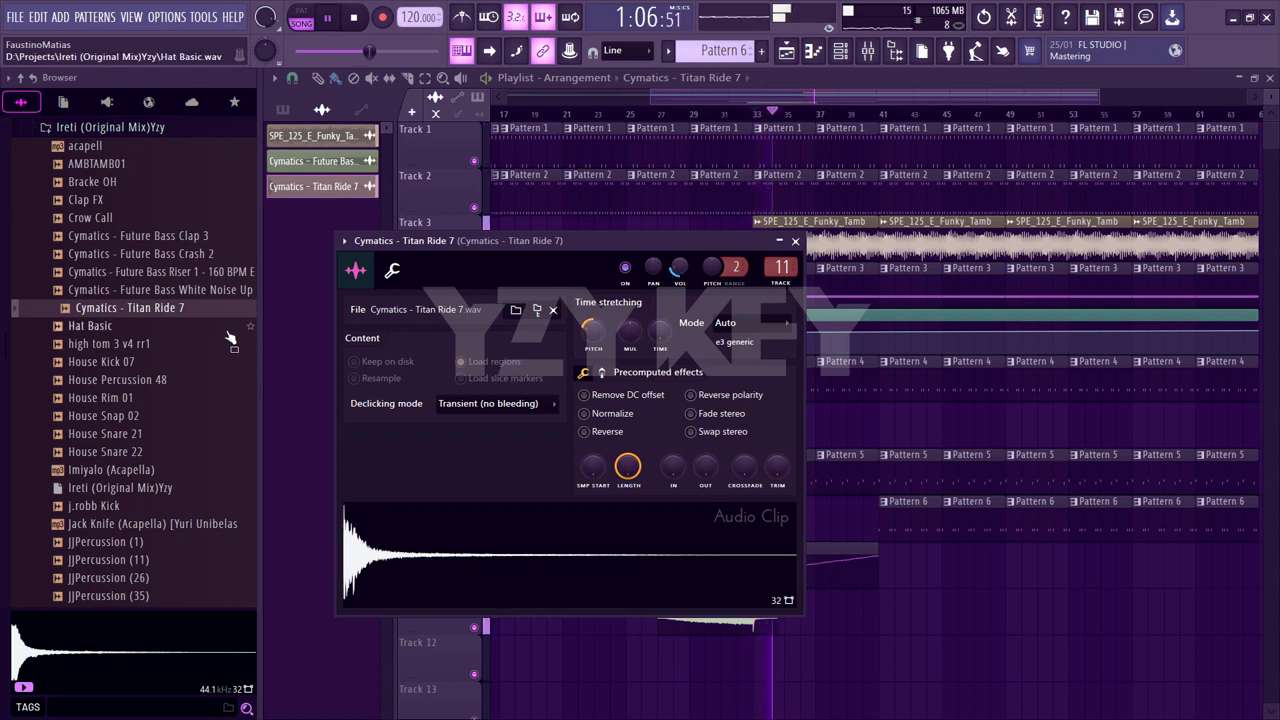
Preview the house percussion samples from high tom 3 v4 rr1 through House Snap 02, plus House Snare 22 and House Snare 21
click(205, 345)
click(198, 363)
click(189, 384)
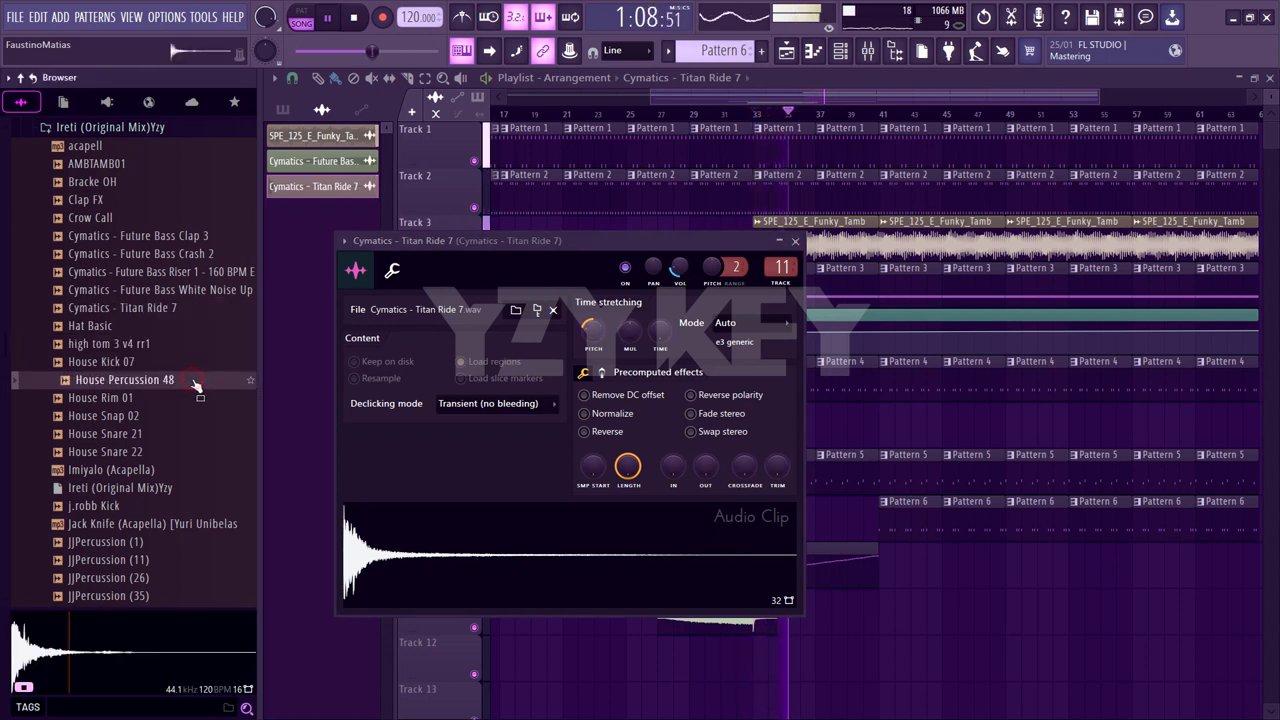
click(189, 398)
click(188, 416)
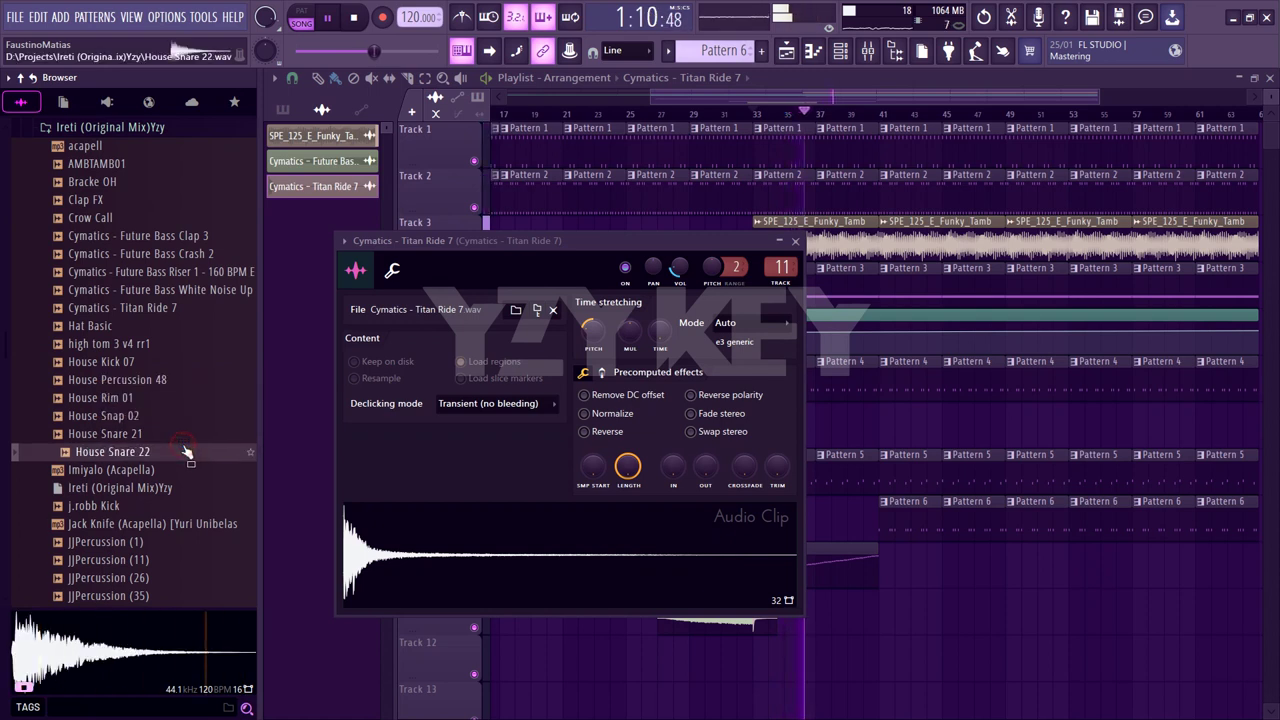
click(181, 435)
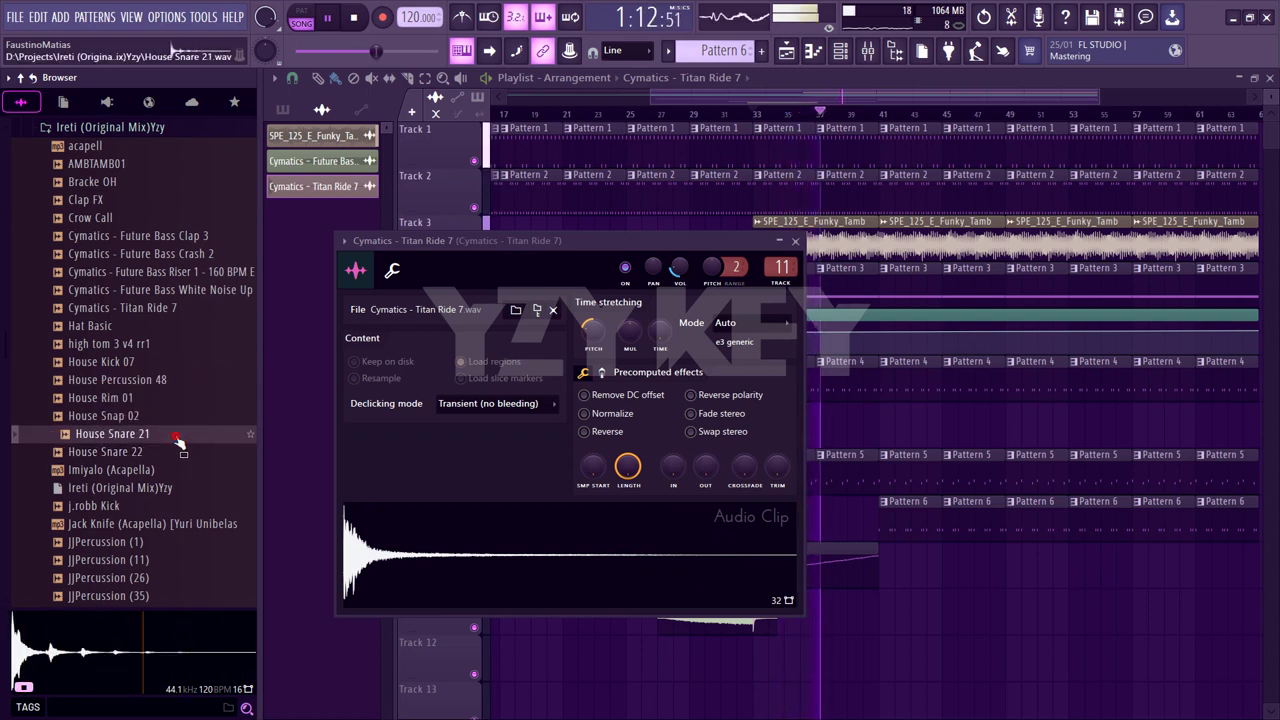
Add House Snare 21 as a new channel in the channel rack and set its pitch shift to -1200 cents
click(840, 51)
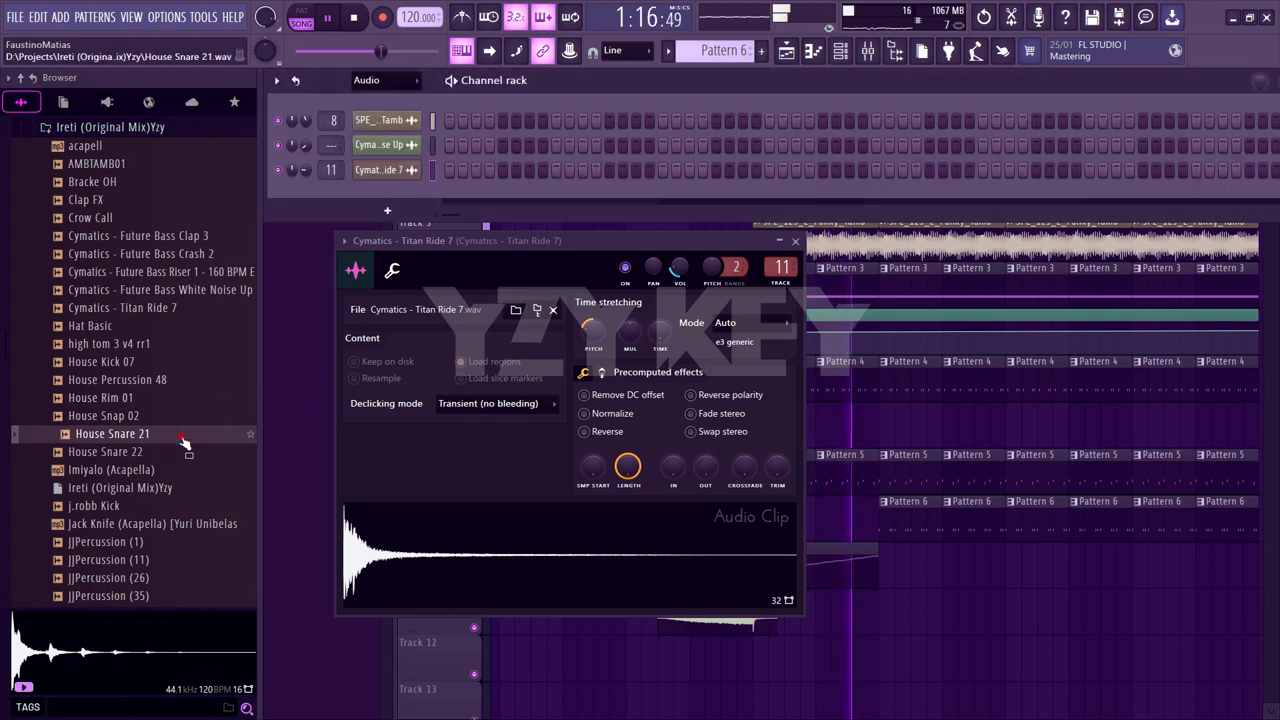
drag(184, 441, 395, 232)
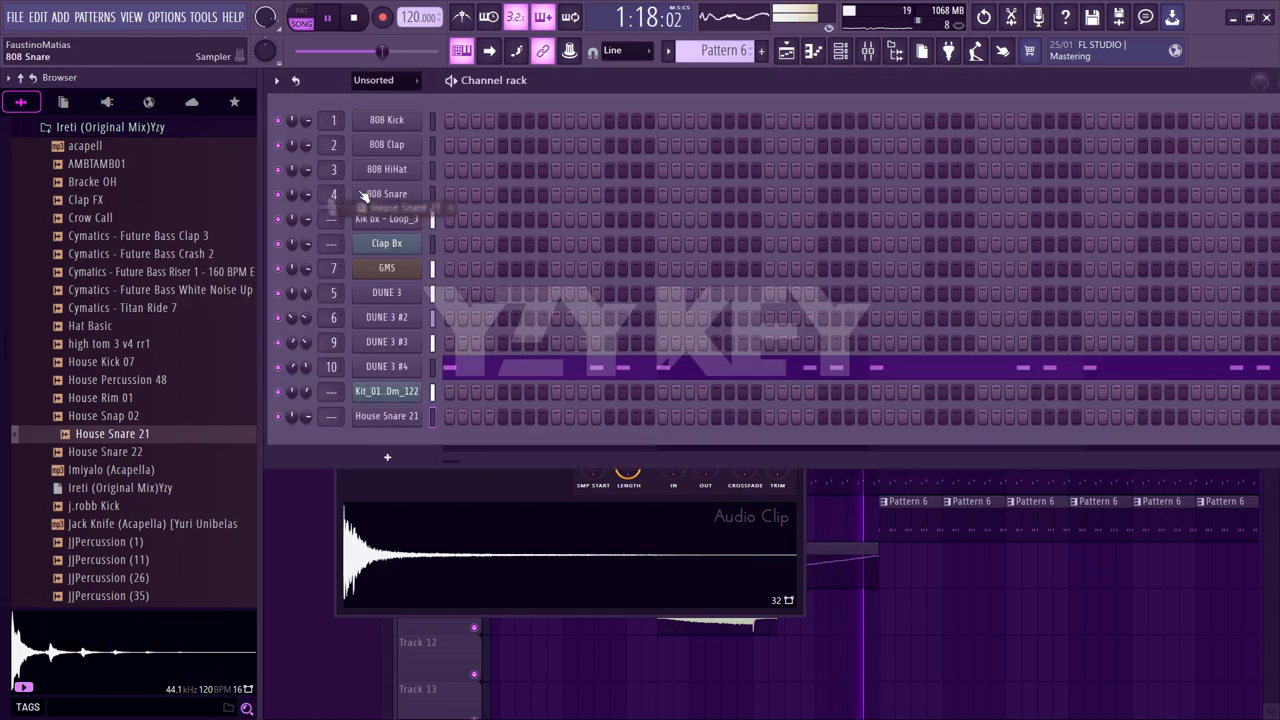
click(388, 417)
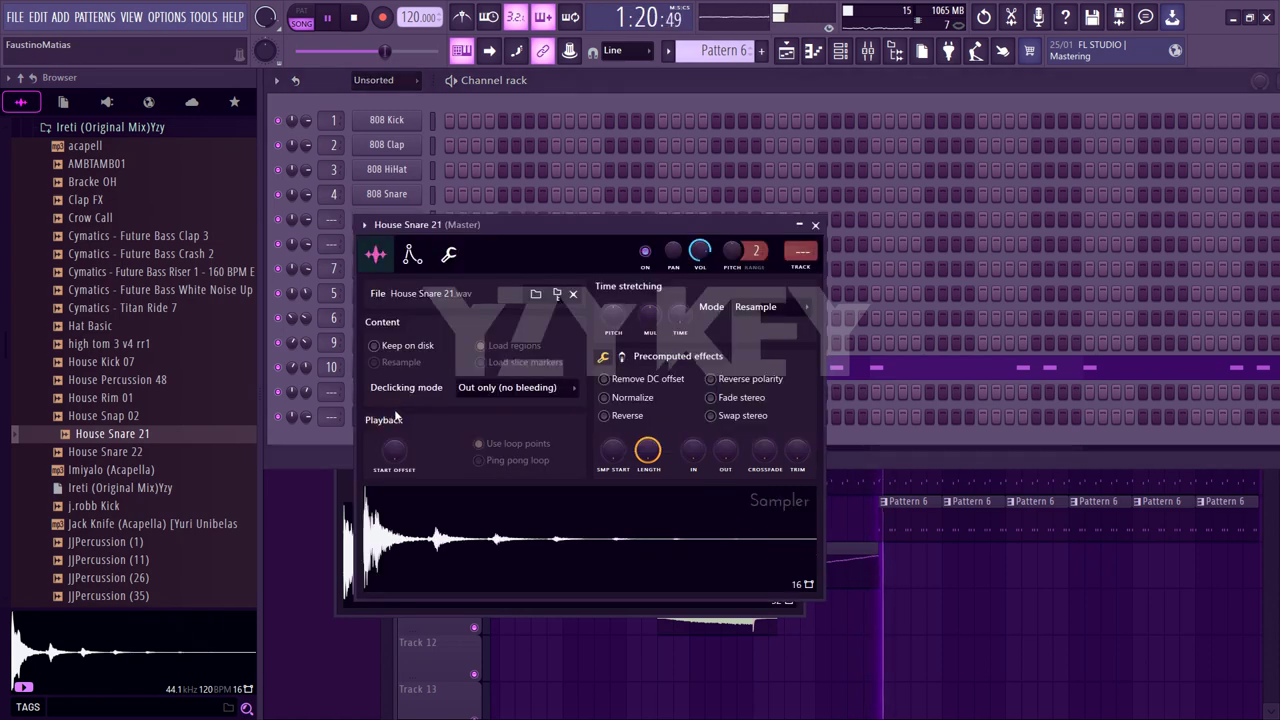
scroll(619, 317, down, 7)
scroll(617, 317, down, 5)
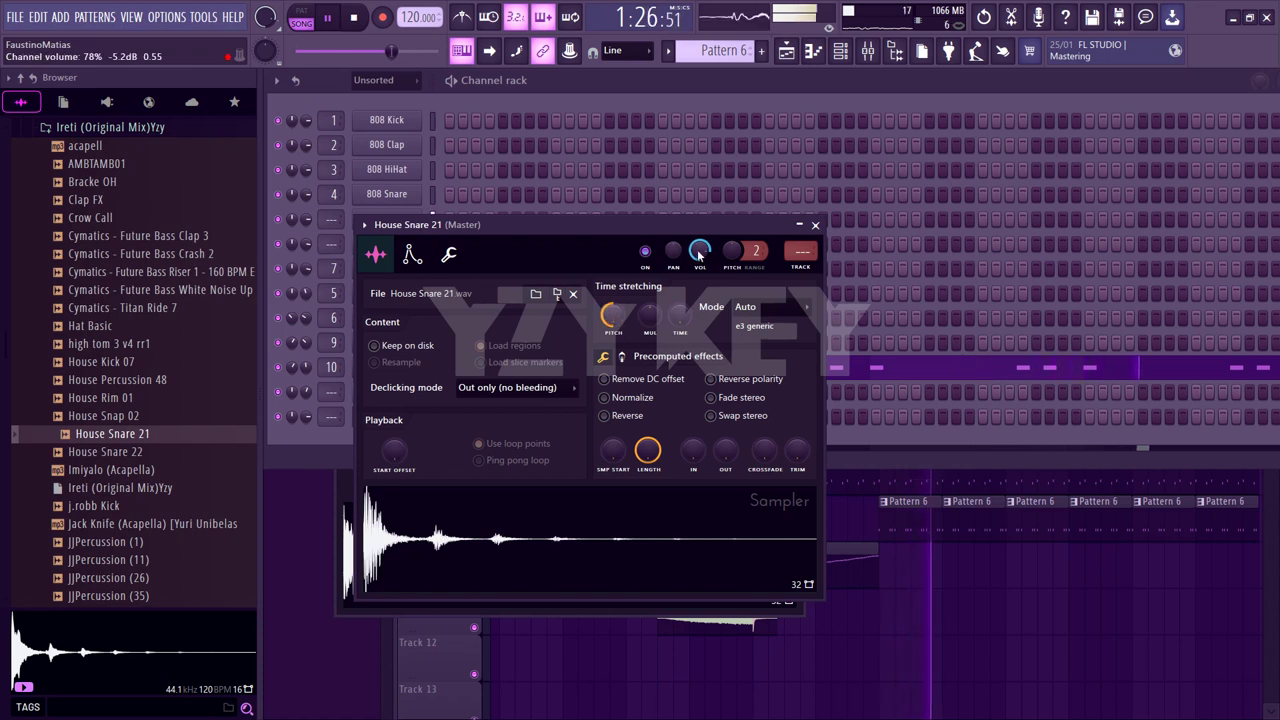
Try a quick fade-in on House Snare 21, return it to zero, and raise the fade-out to maximum
scroll(692, 450, up, 5)
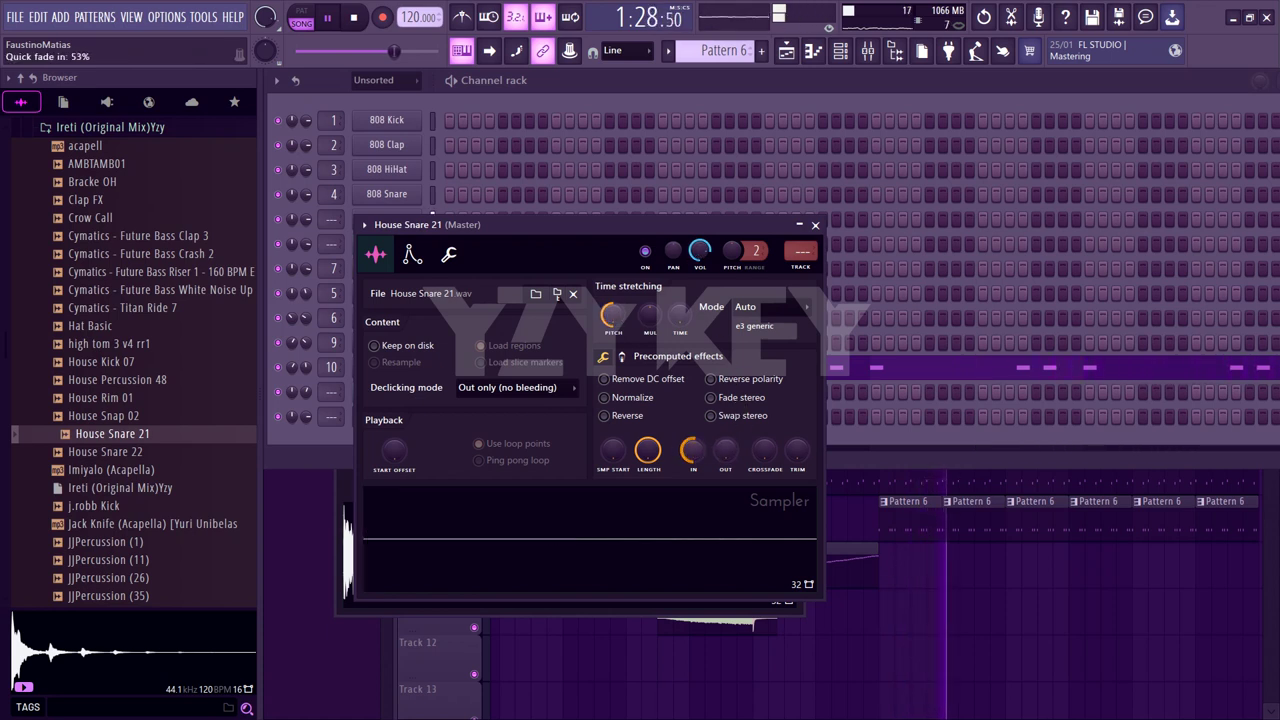
scroll(692, 450, down, 5)
scroll(725, 450, up, 5)
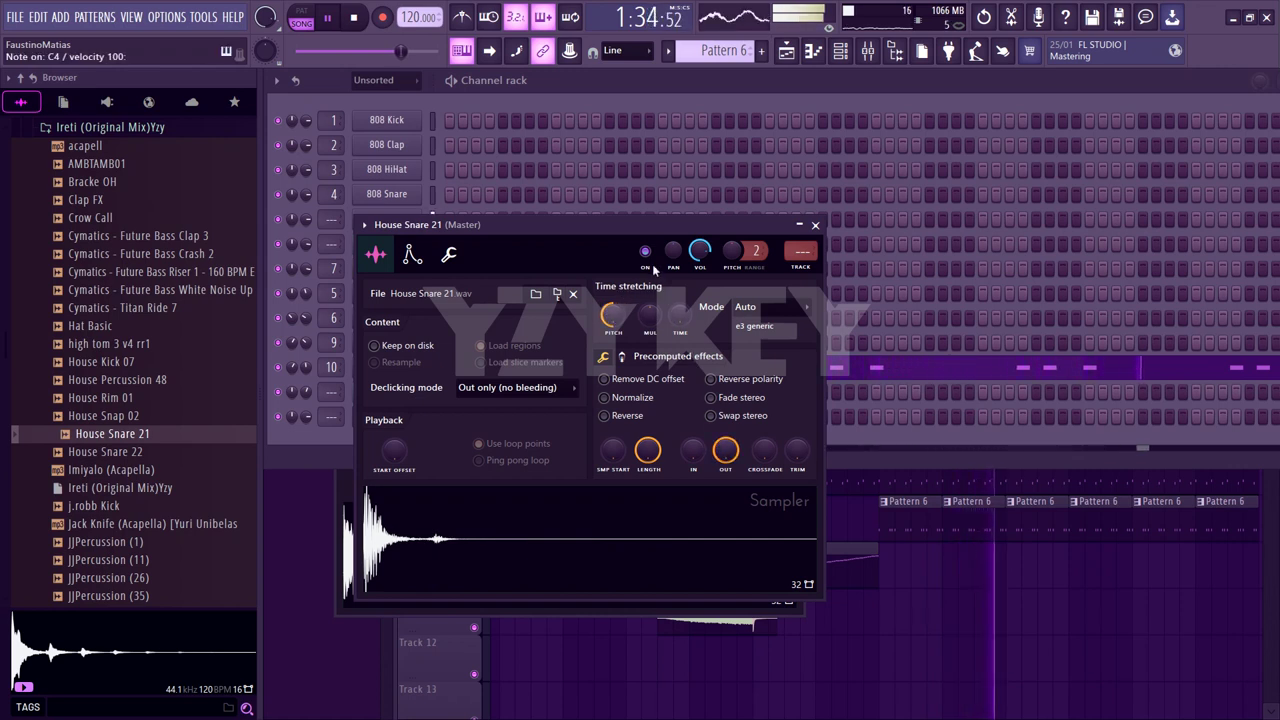
Set House Snare 21's channel volume to 50%, try a pitch shift of -500 cents, and lower the pitch again
scroll(699, 251, down, 5)
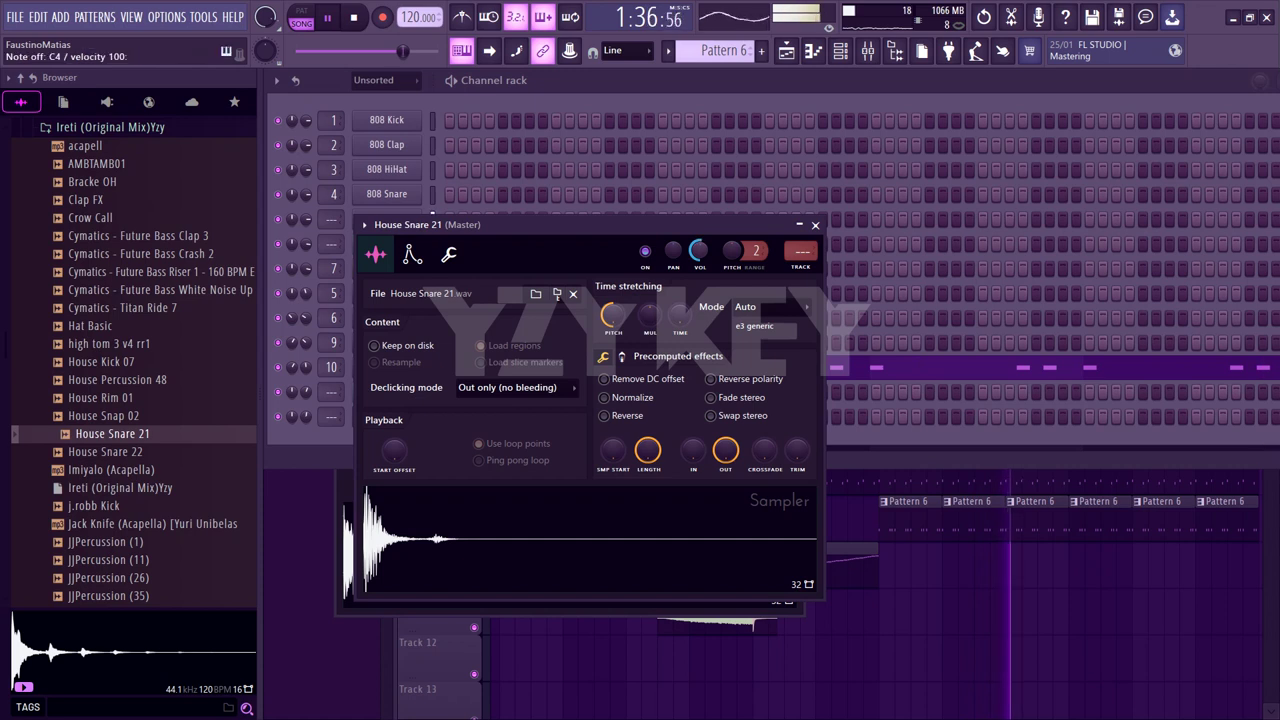
scroll(698, 251, down, 2)
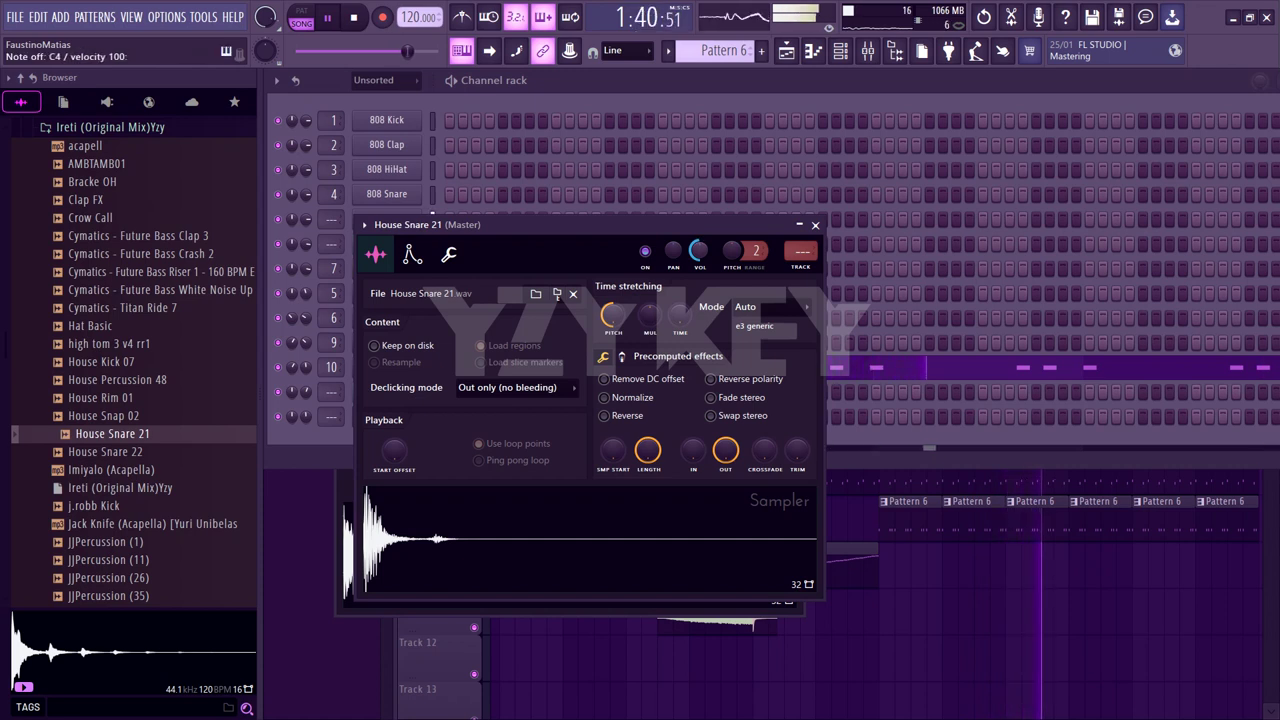
scroll(699, 252, down, 1)
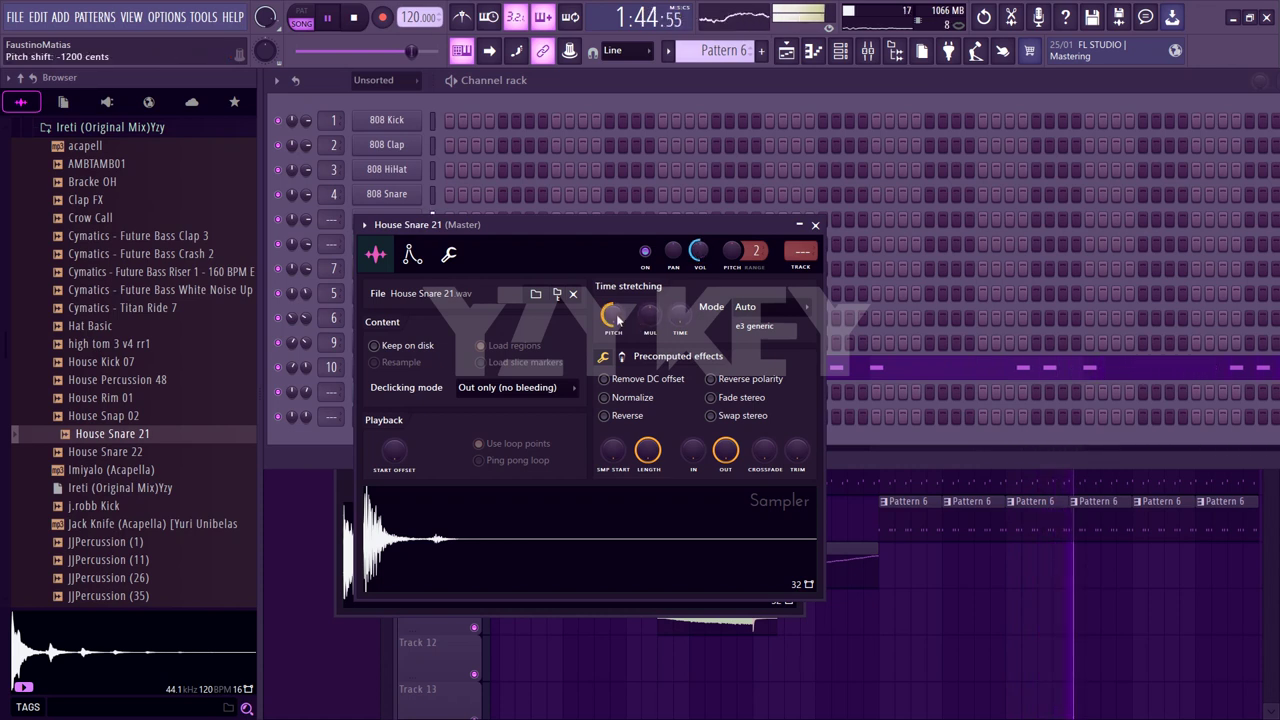
scroll(617, 318, up, 4)
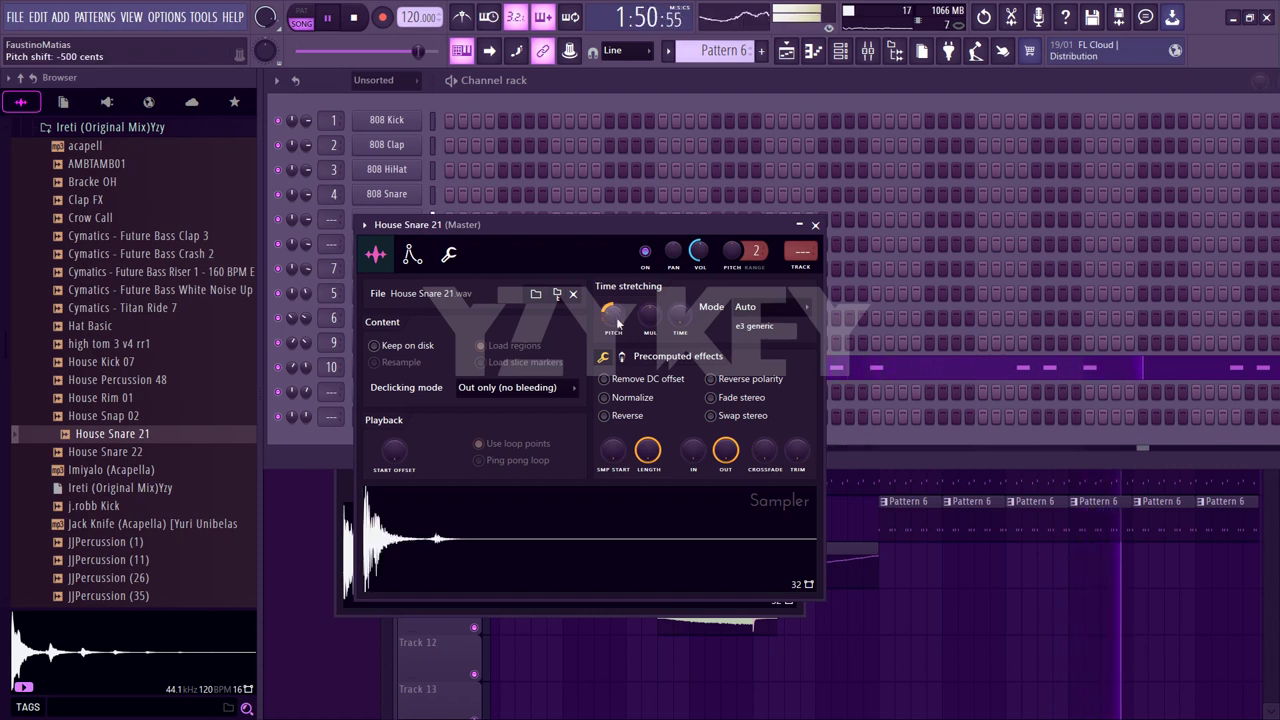
scroll(617, 322, down, 4)
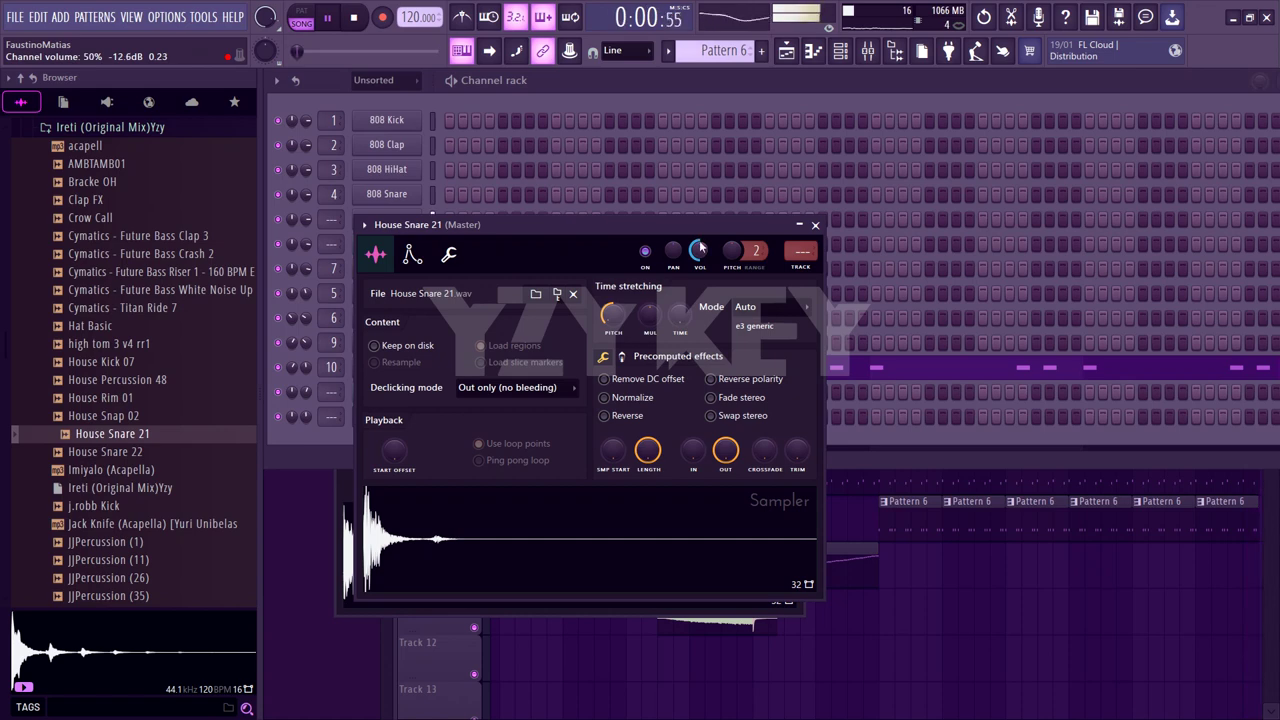
Create Pattern 8 and record four House Snare 21 hits into its first two bars
click(761, 50)
click(764, 71)
click(771, 52)
click(780, 66)
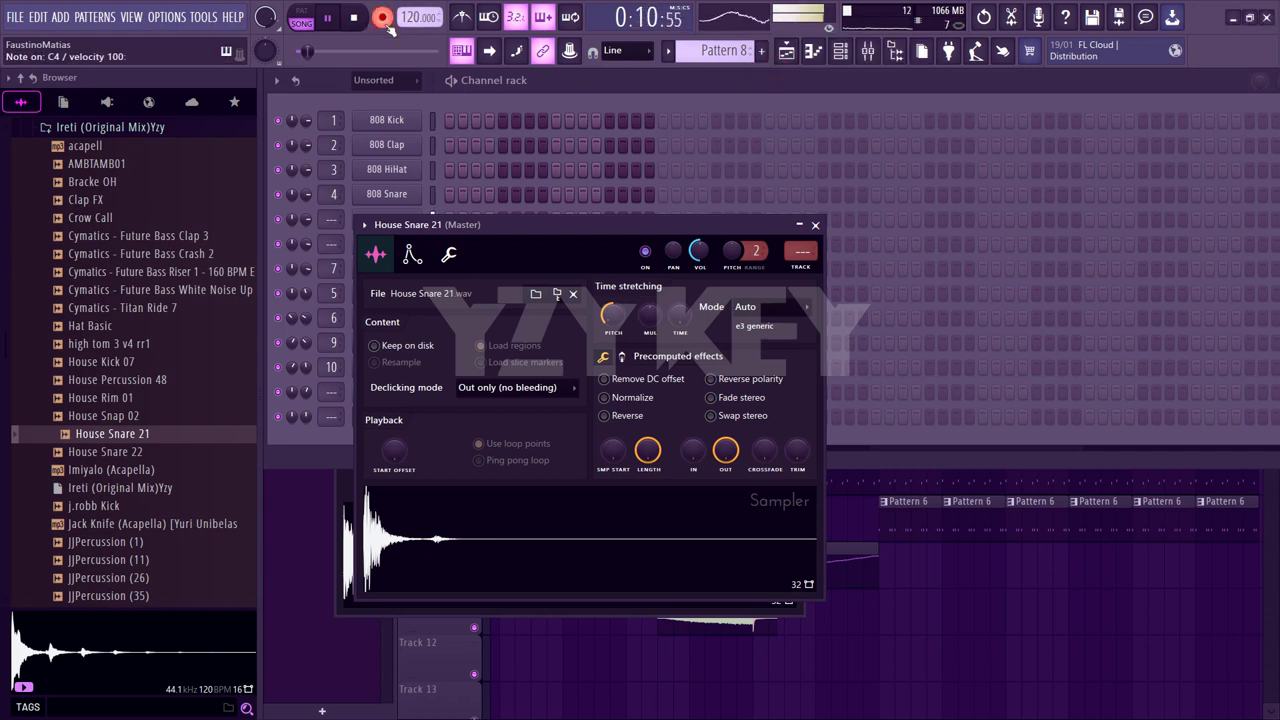
click(442, 80)
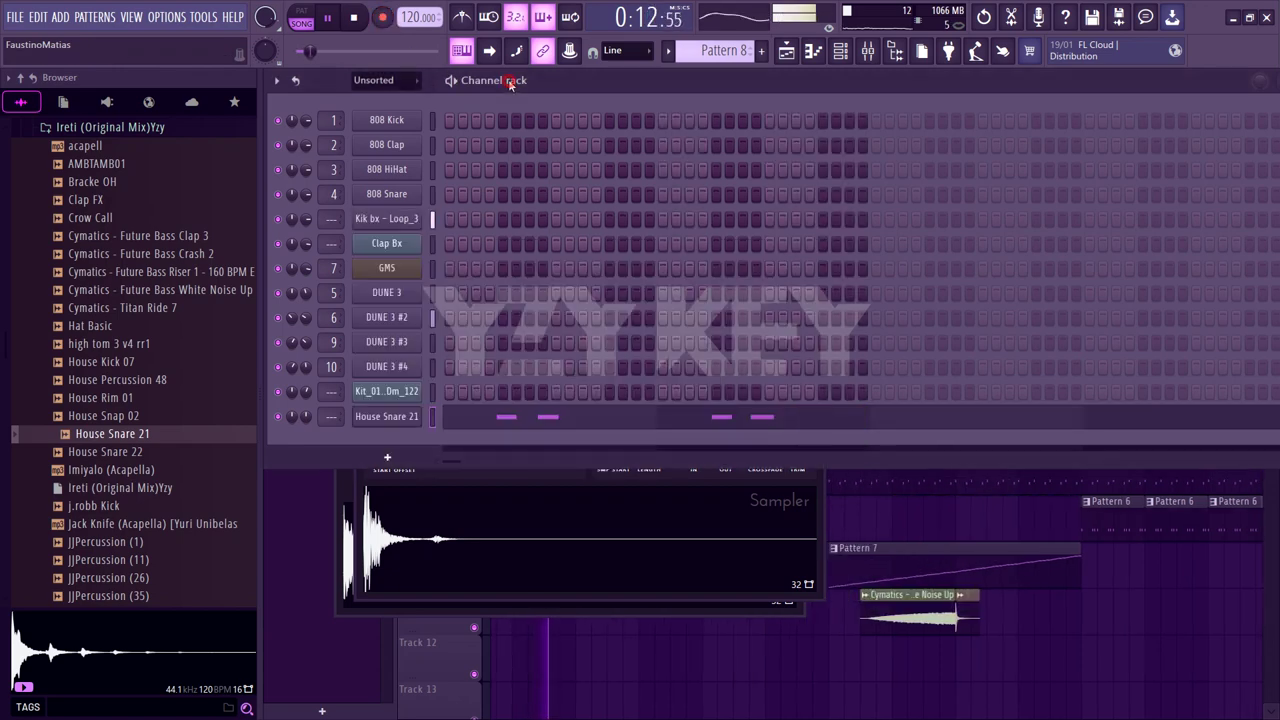
Open the recorded House Snare 21 notes in the piano roll and play Pattern 8 on its own
click(521, 428)
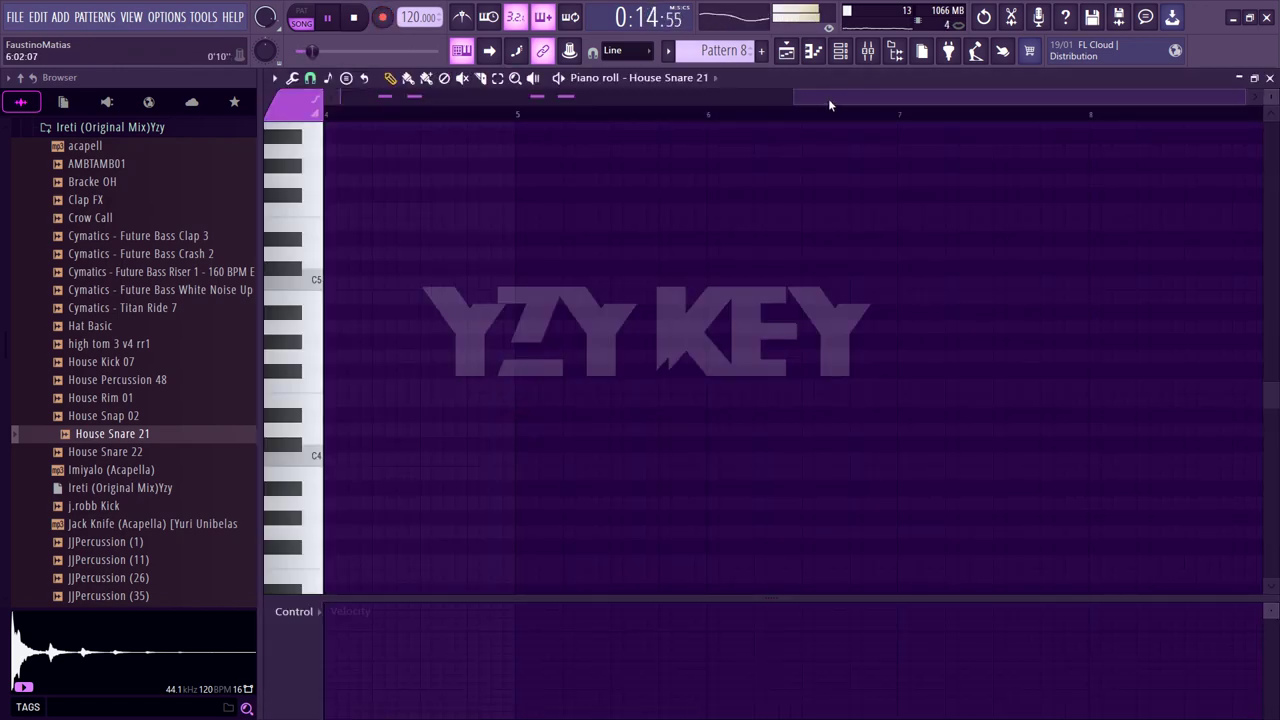
drag(828, 98, 157, 171)
click(301, 12)
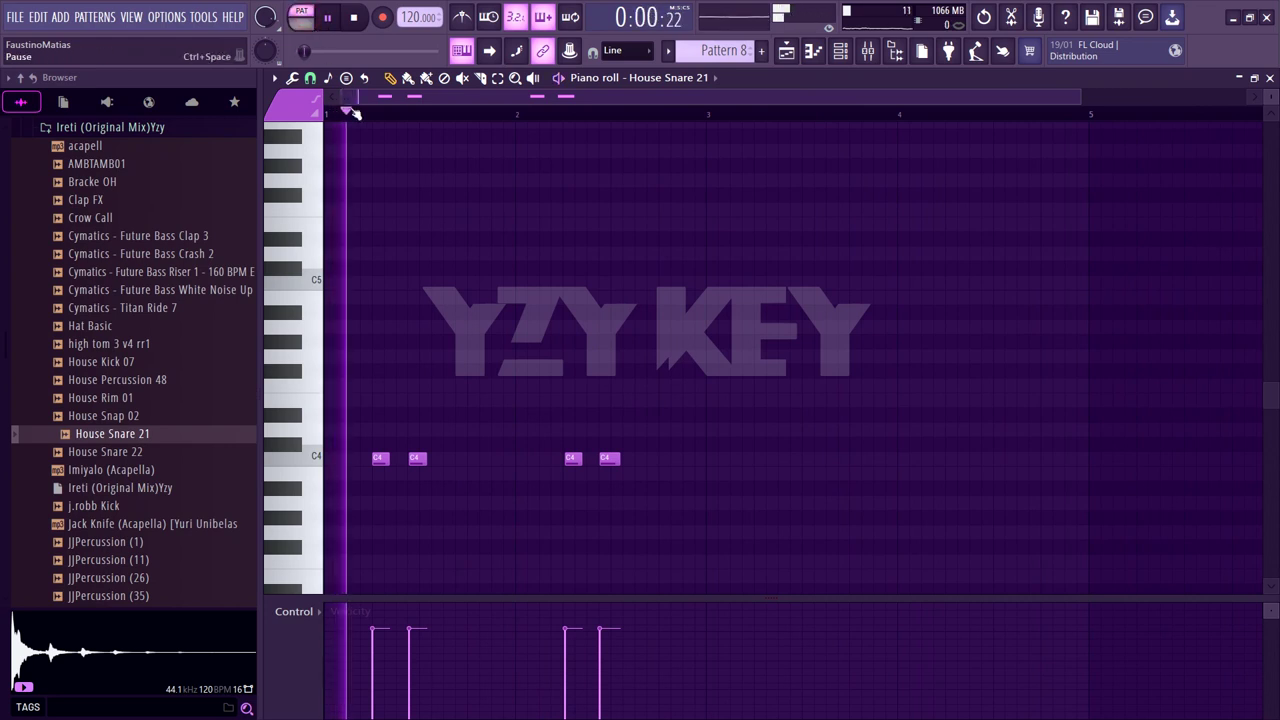
scroll(357, 115, up, 2)
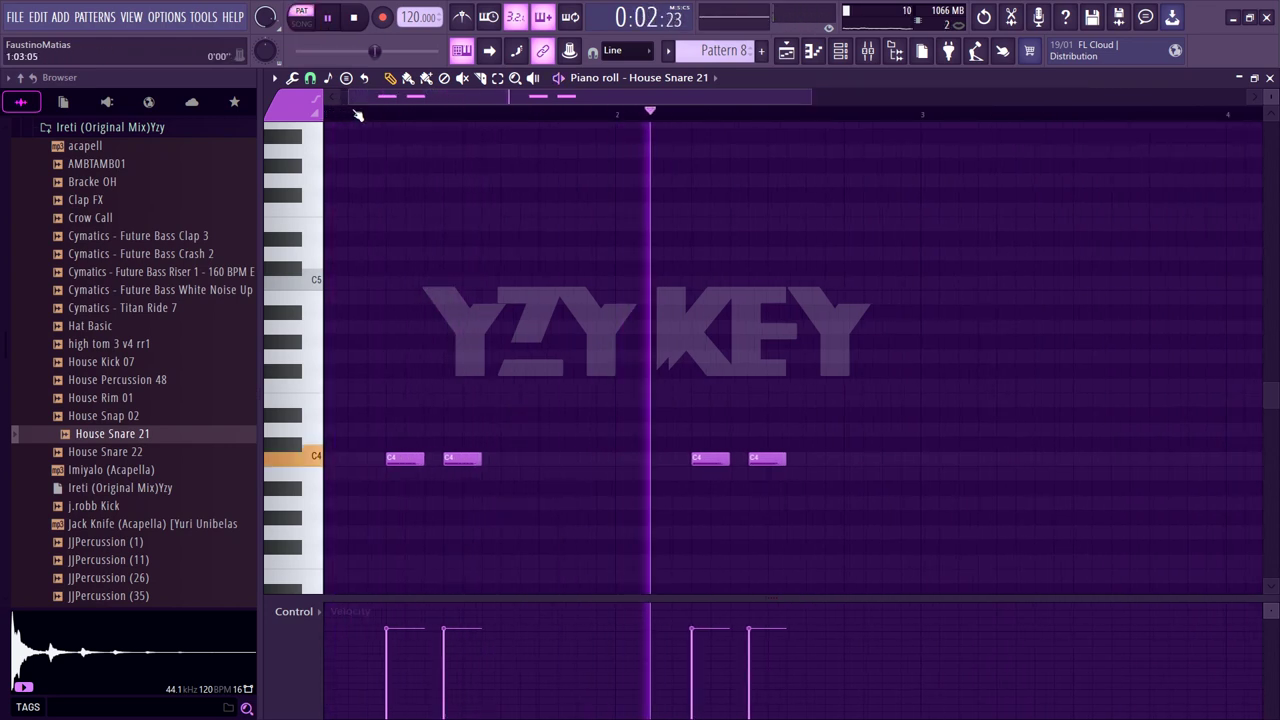
Place Pattern 8 on Track 11 at bar 41 and duplicate it back to back up to bar 65
click(797, 55)
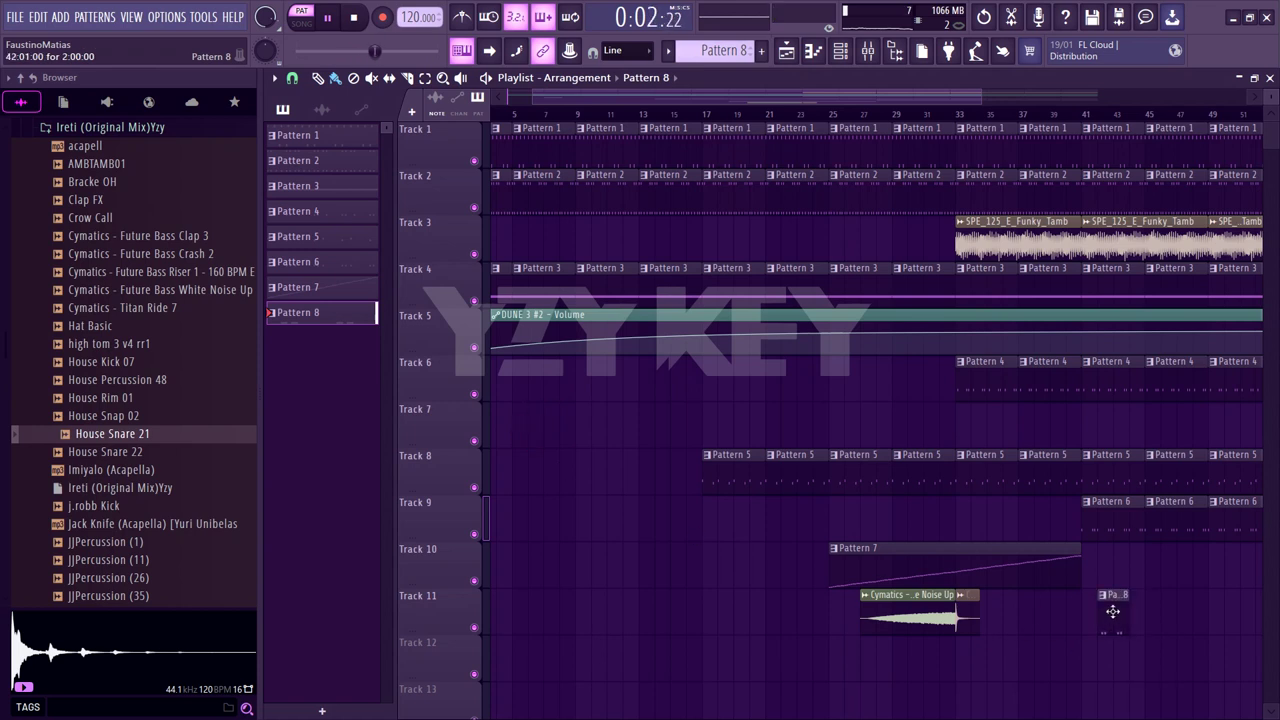
drag(1089, 624, 1089, 624)
key(ctrl+b)
key(ctrl+b)
key(ctrl+b)
key(ctrl+b)
key(ctrl+b)
key(ctrl+b)
key(ctrl+b)
key(ctrl+b)
key(ctrl+b)
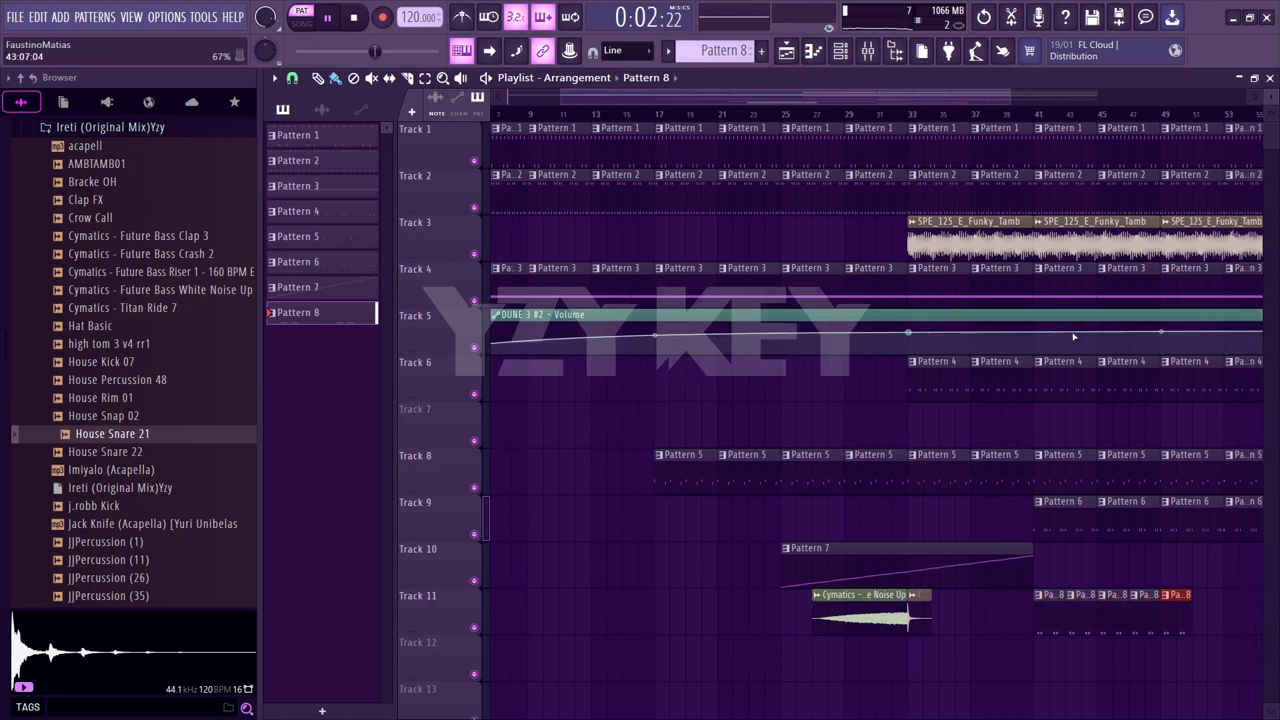
key(ctrl+b)
key(ctrl+b)
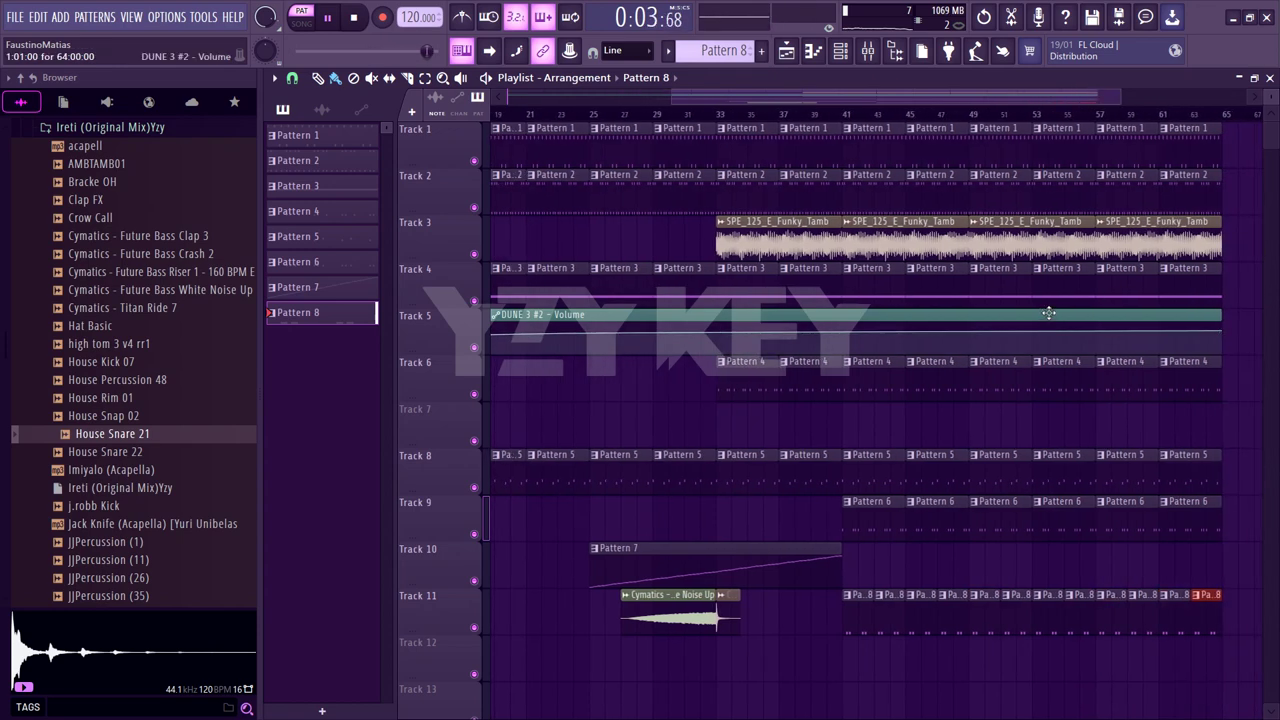
Play the song from bar 35 and load kHs Filter into the Master mixer track's first effect slot
click(750, 114)
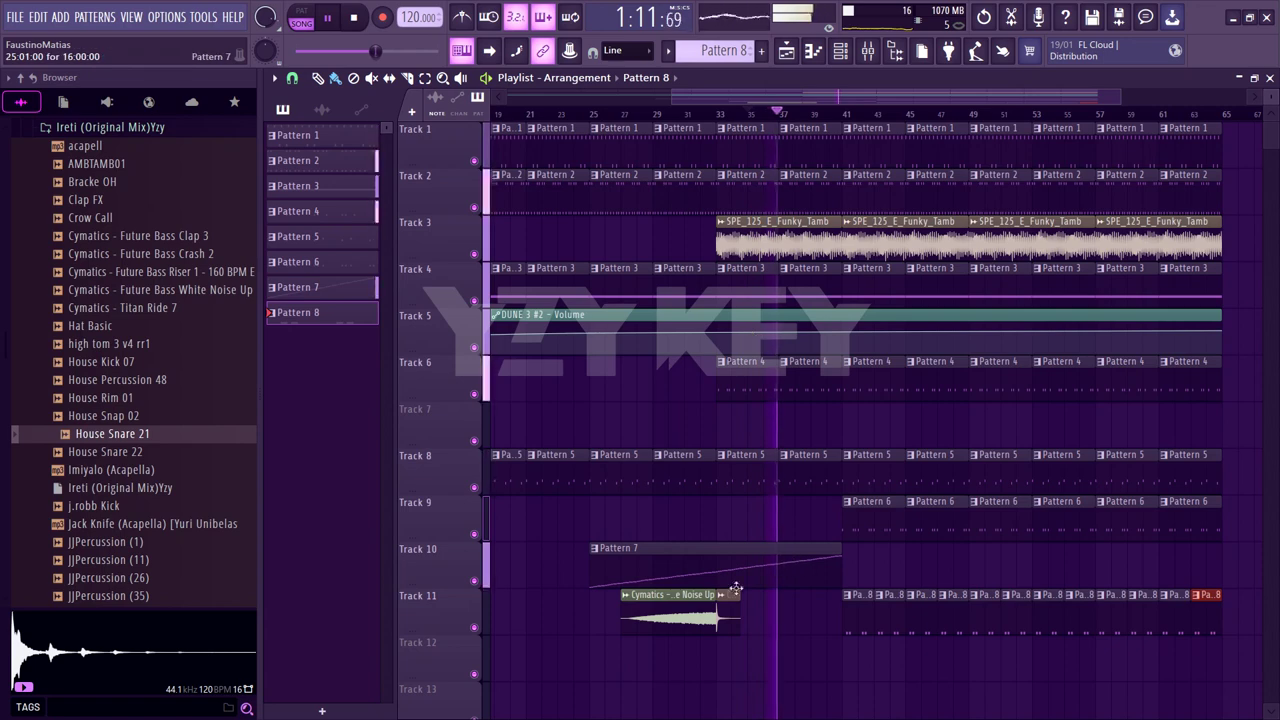
click(867, 52)
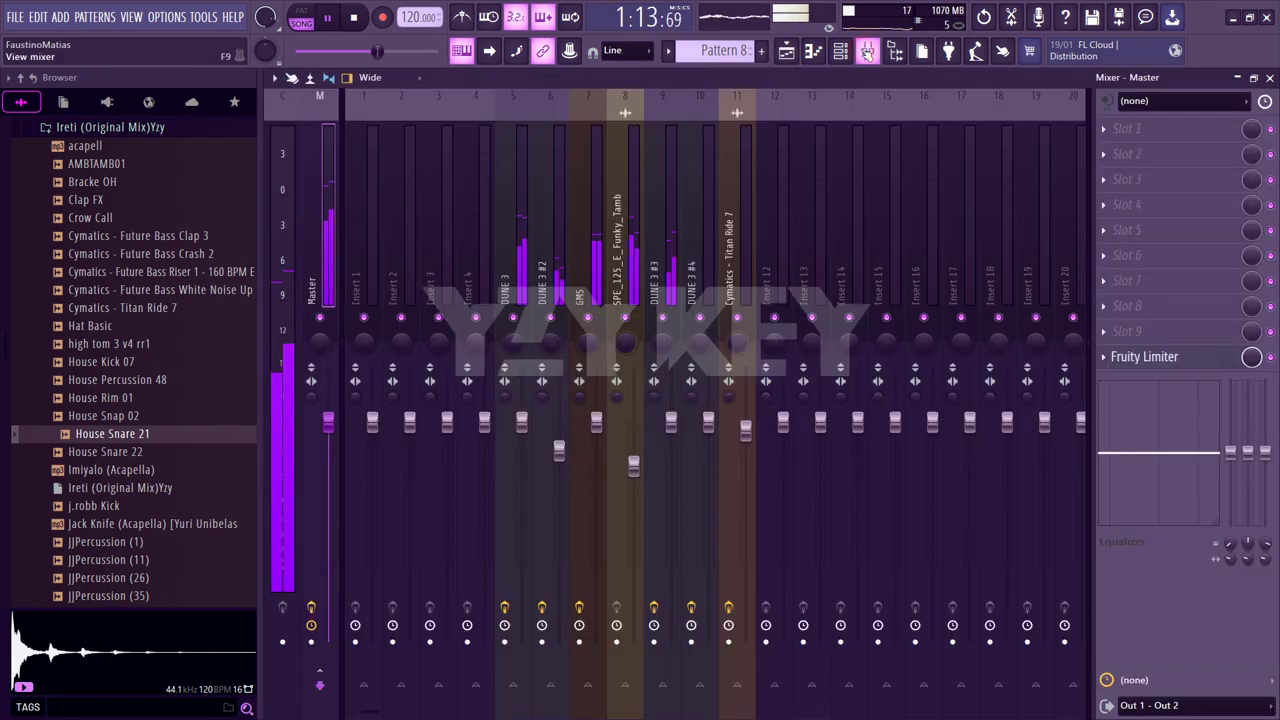
right_click(330, 95)
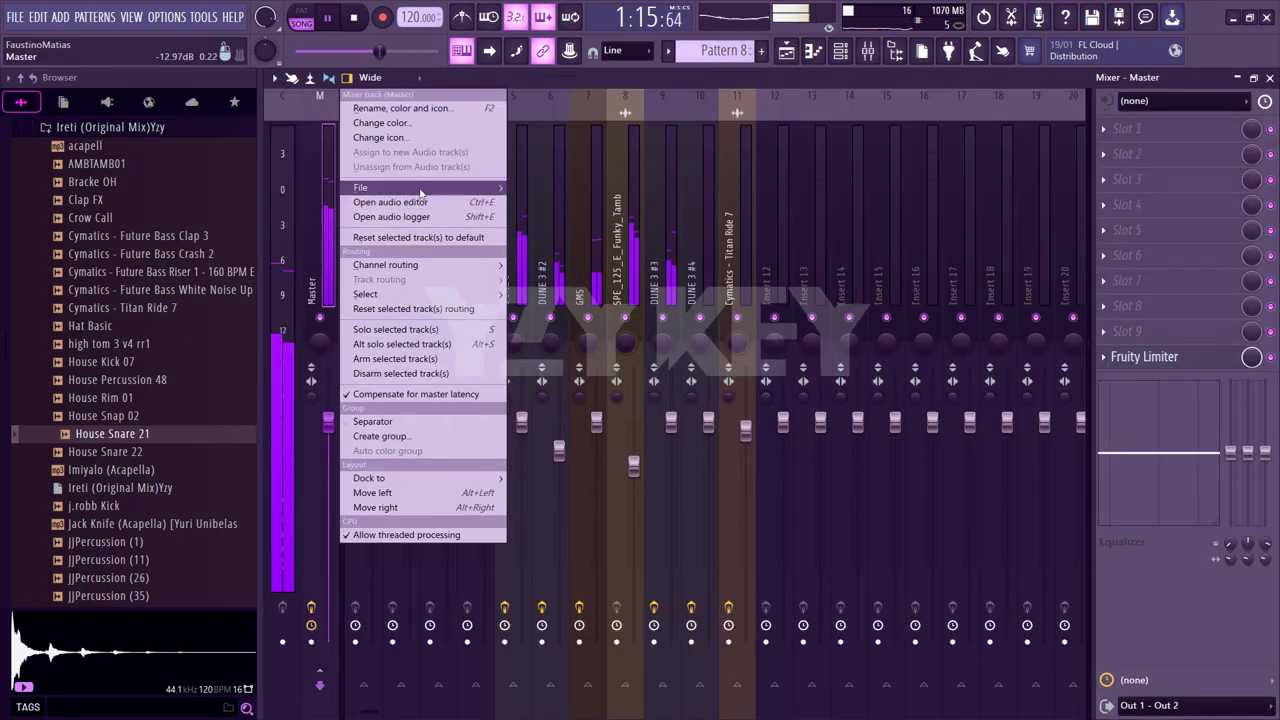
mouse_move(361, 187)
click(1160, 129)
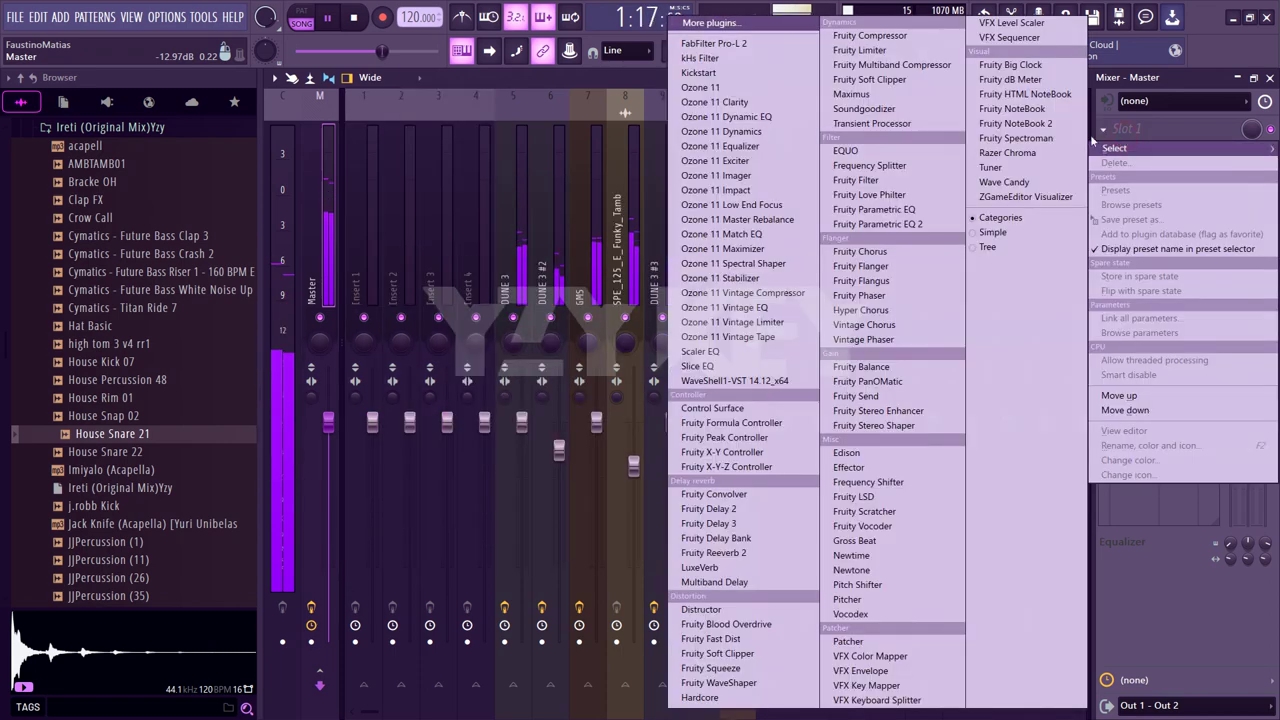
click(747, 60)
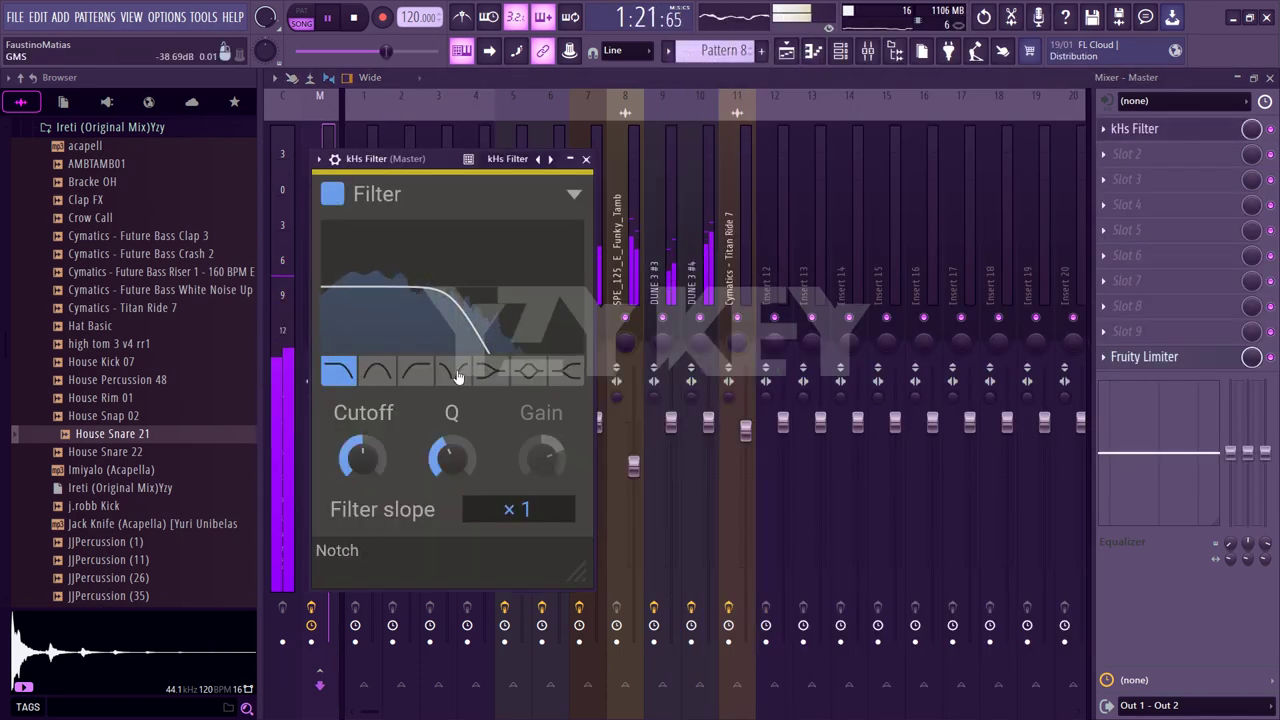
Set the Master's kHs Filter to the high pass type and lower its cutoff to the minimum
click(455, 371)
click(416, 371)
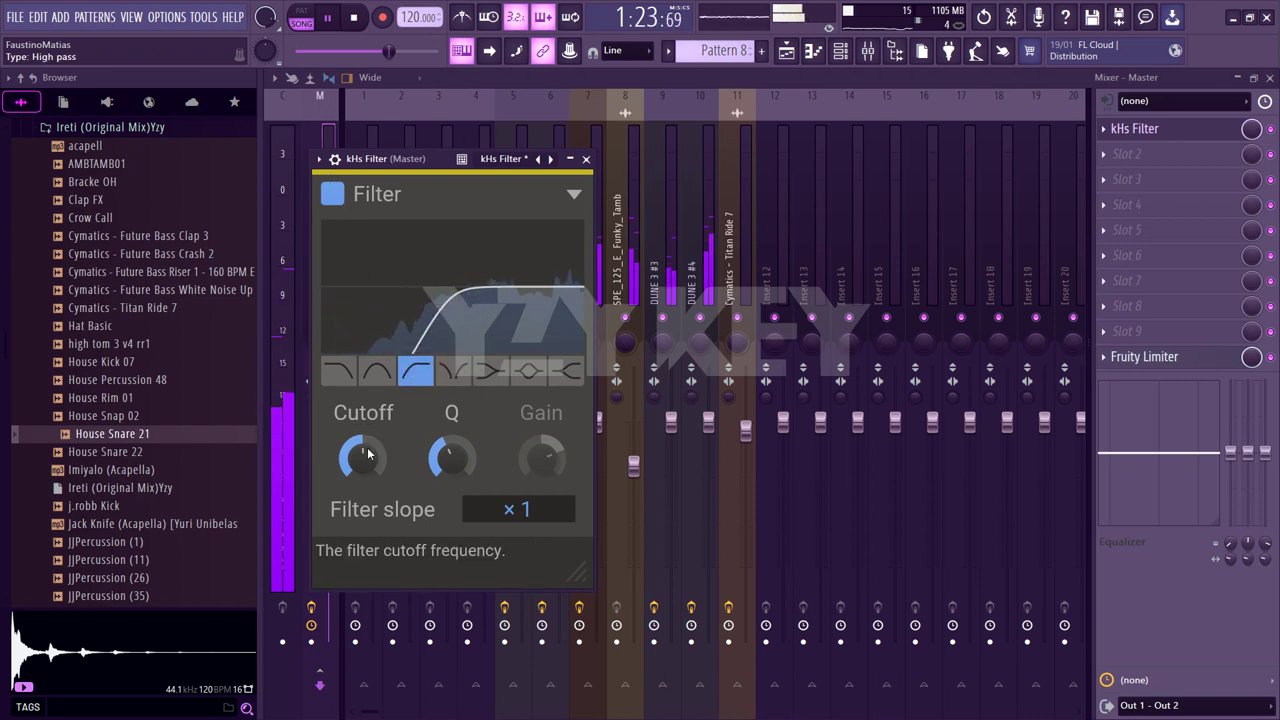
drag(367, 447, 367, 510)
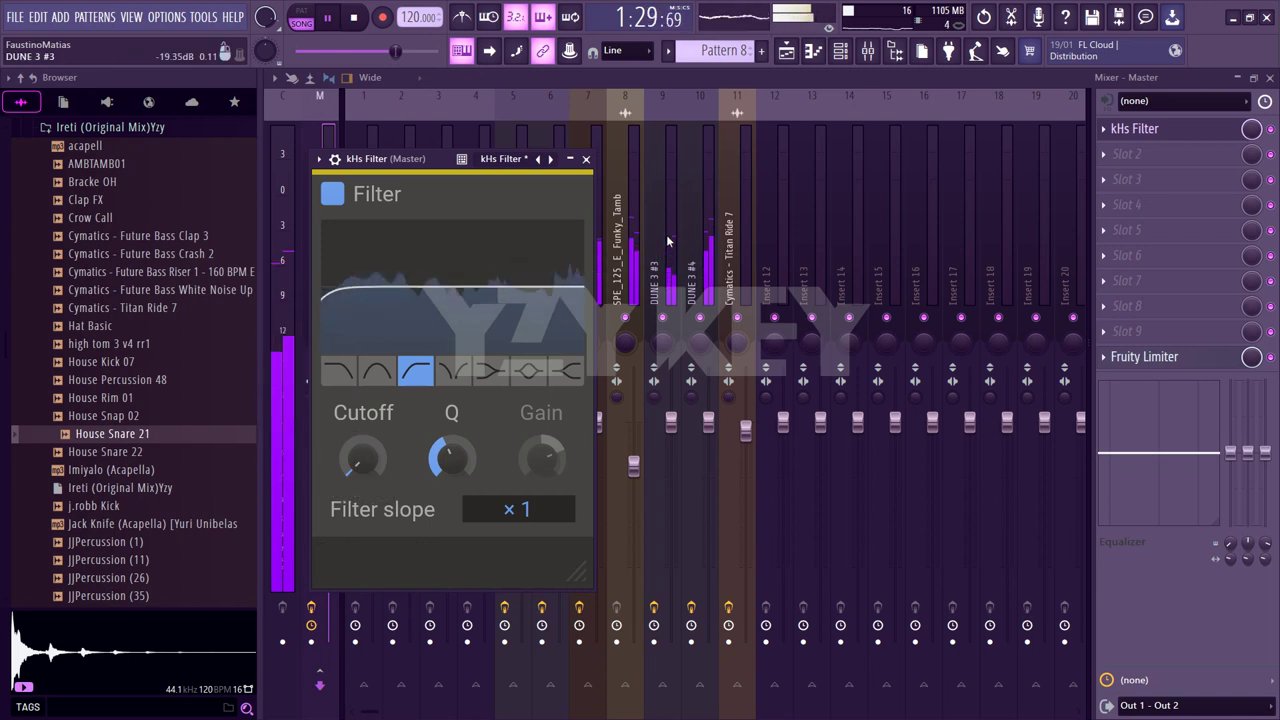
Browse the kHs Filter's parameters and create an automation clip for its Cutoff
click(318, 159)
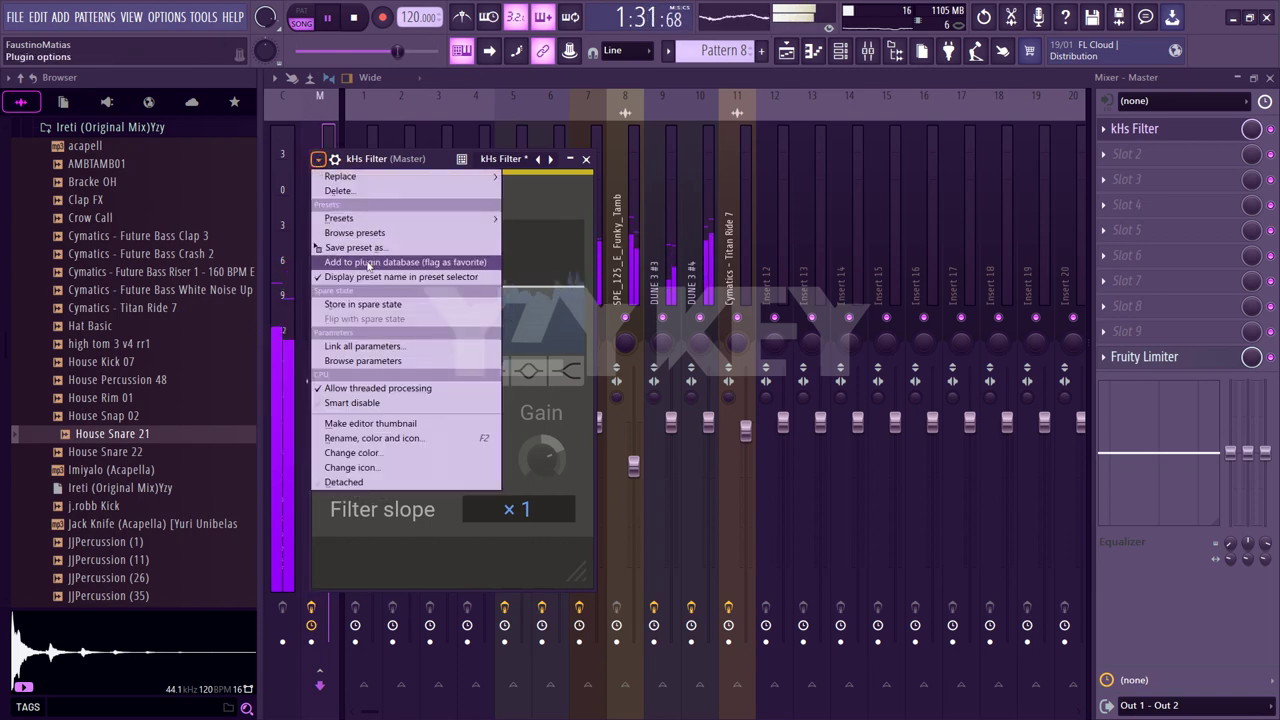
click(363, 360)
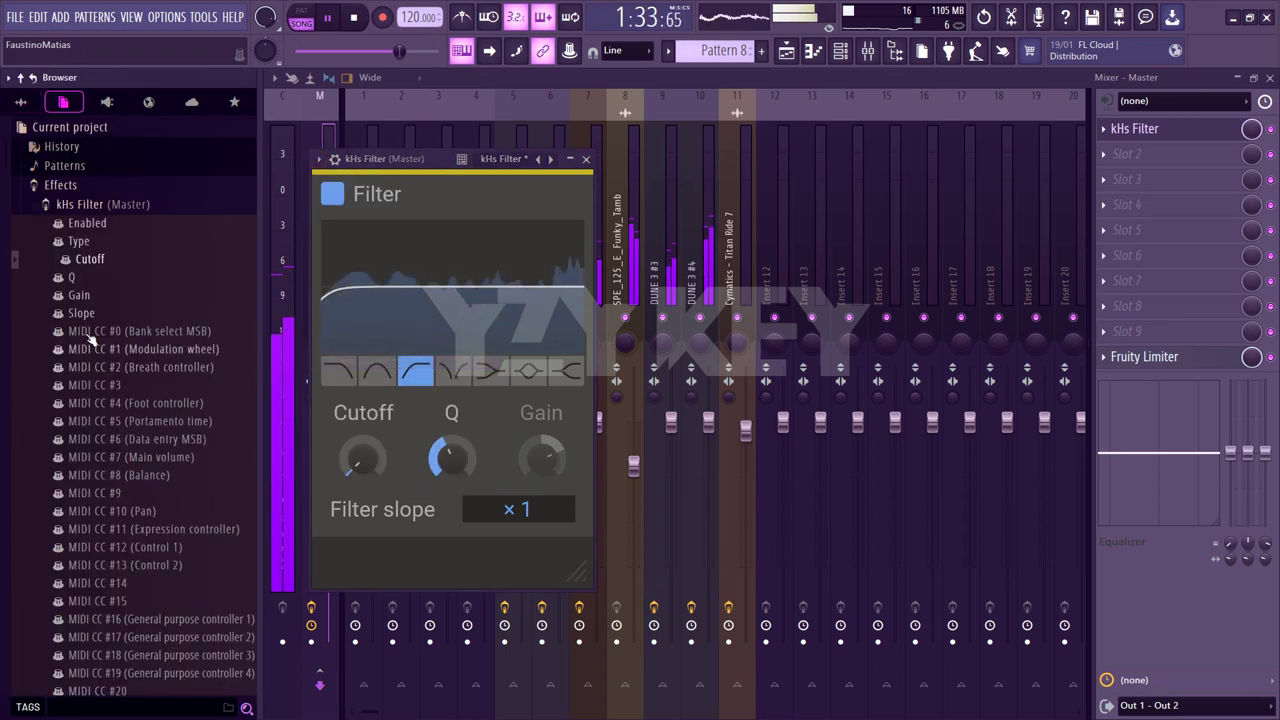
mouse_move(88, 262)
mouse_down()
mouse_move(88, 150)
mouse_move(88, 258)
mouse_up()
right_click(88, 258)
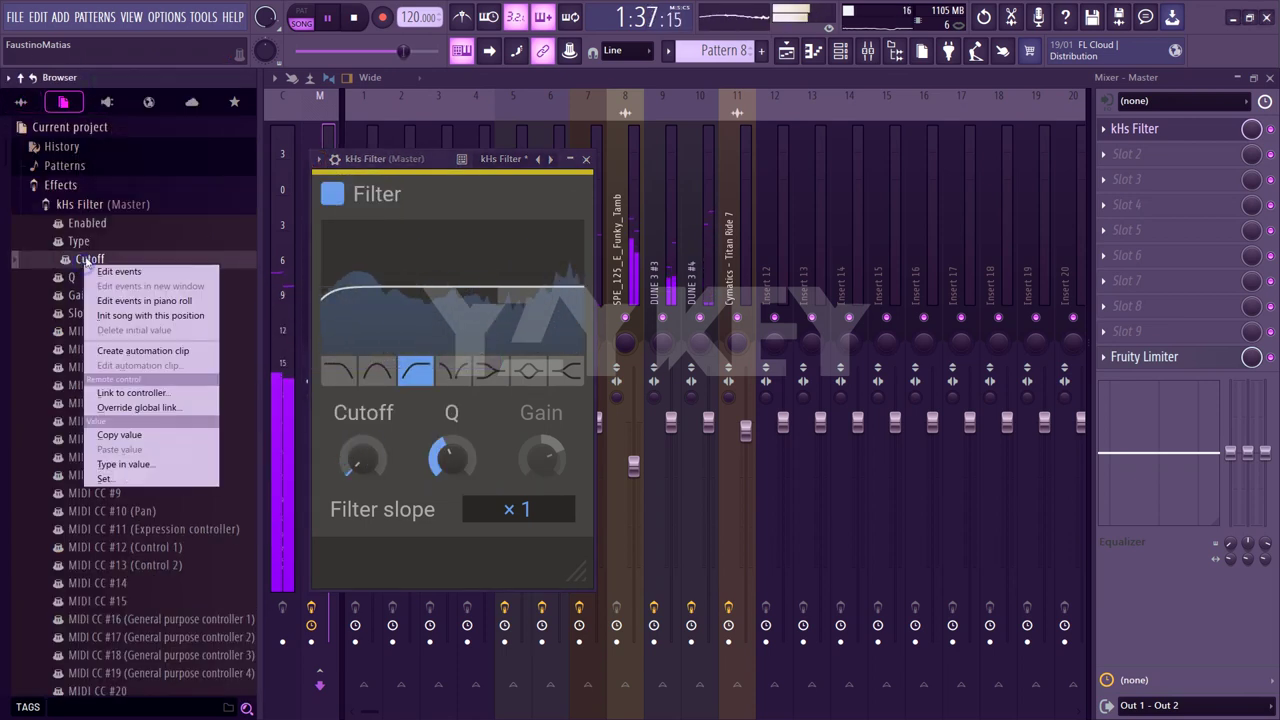
click(143, 351)
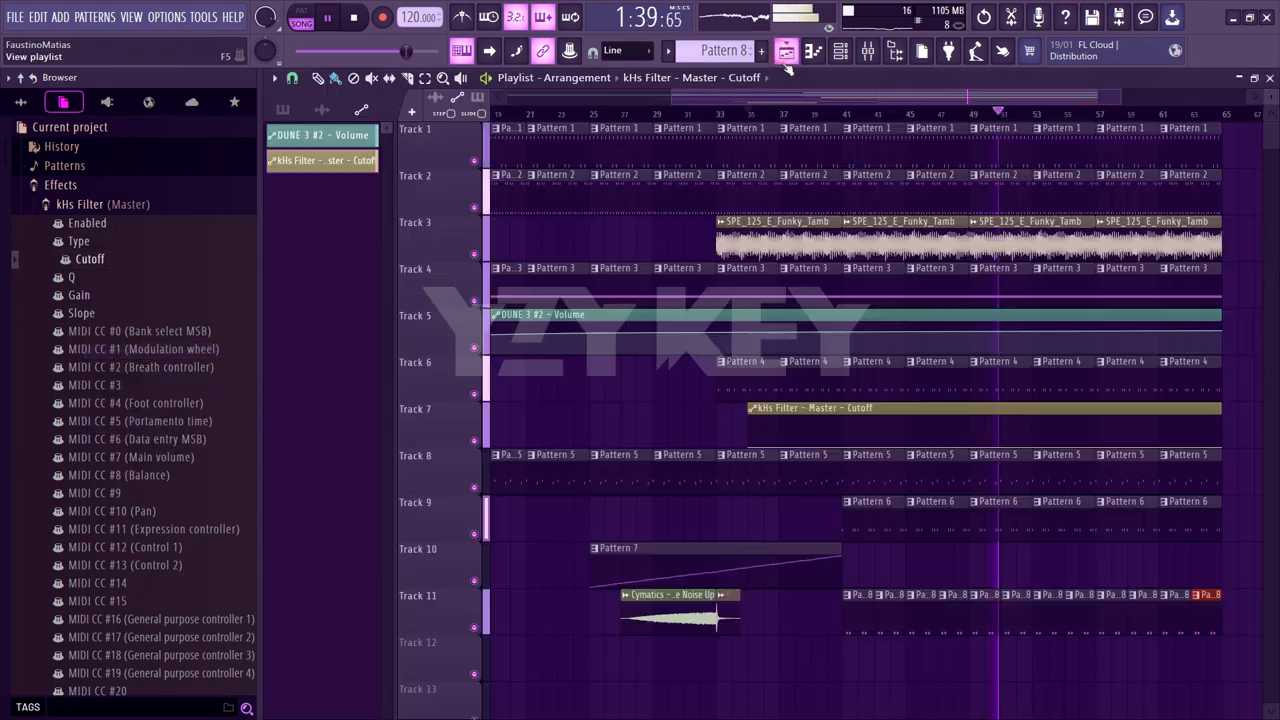
Show all channels in the channel rack and route House Snare 21 to mixer track 12
click(840, 51)
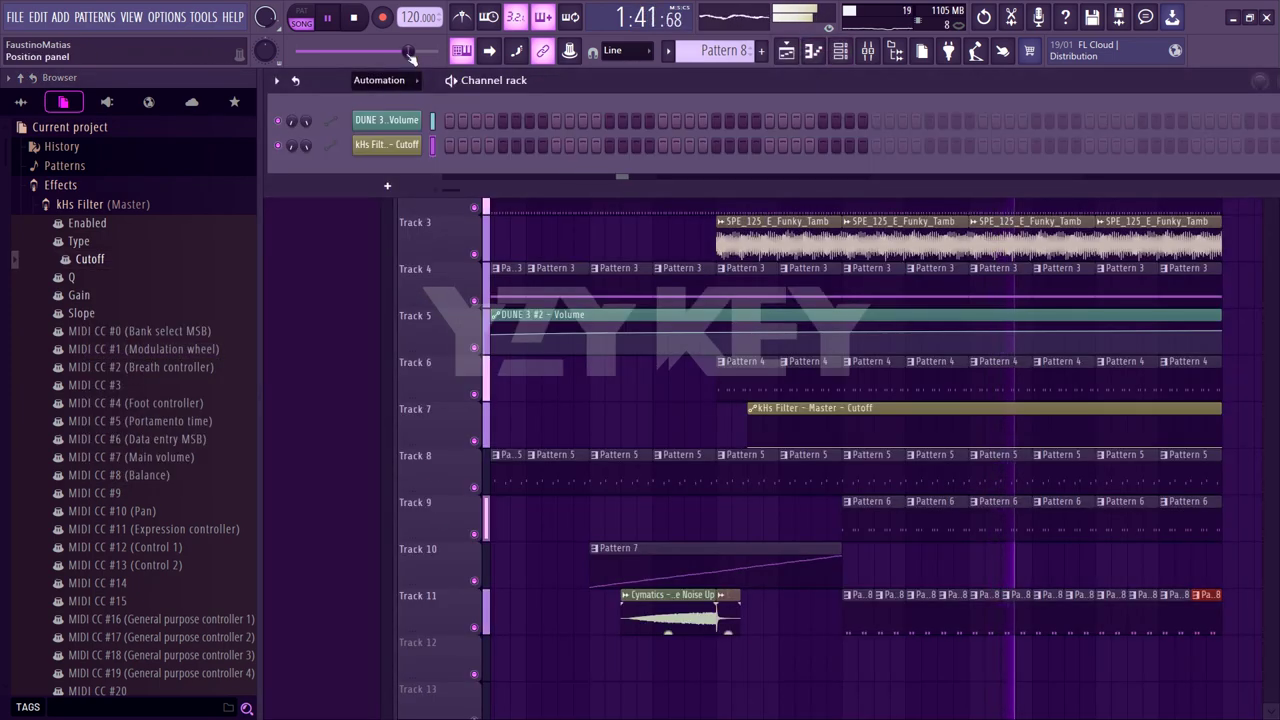
click(388, 84)
click(367, 118)
click(388, 80)
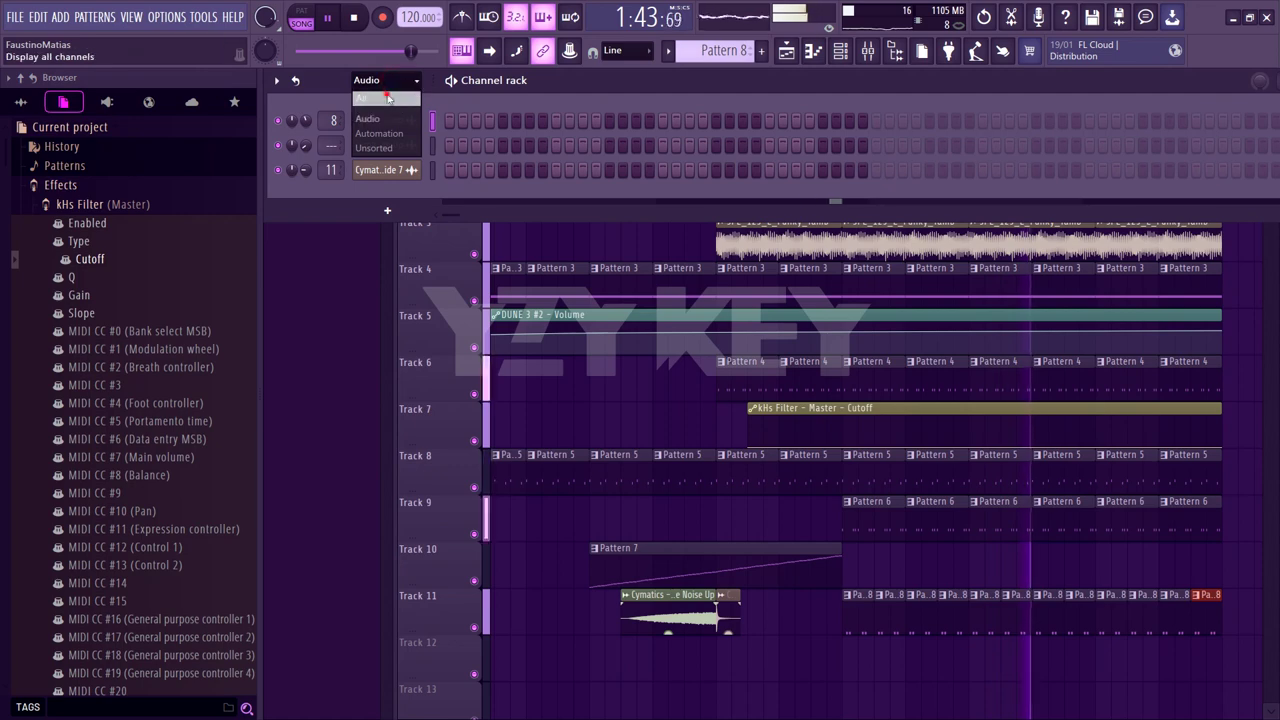
click(360, 97)
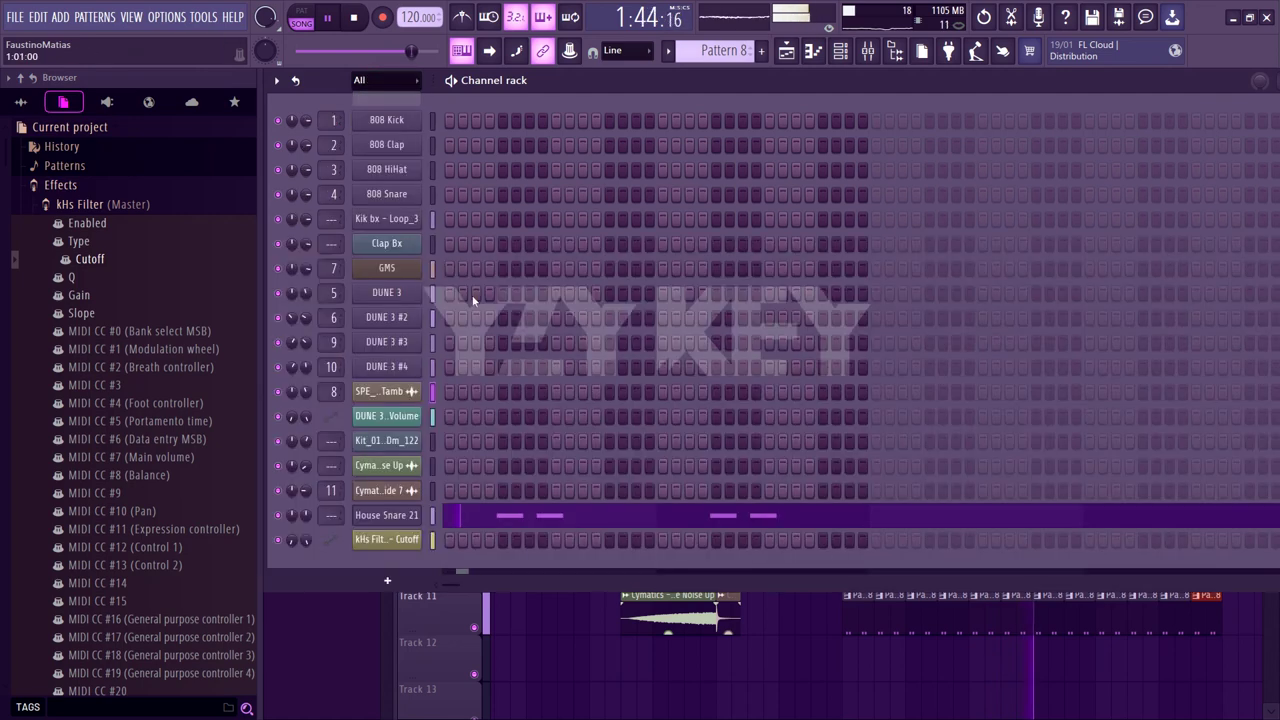
click(387, 515)
click(797, 280)
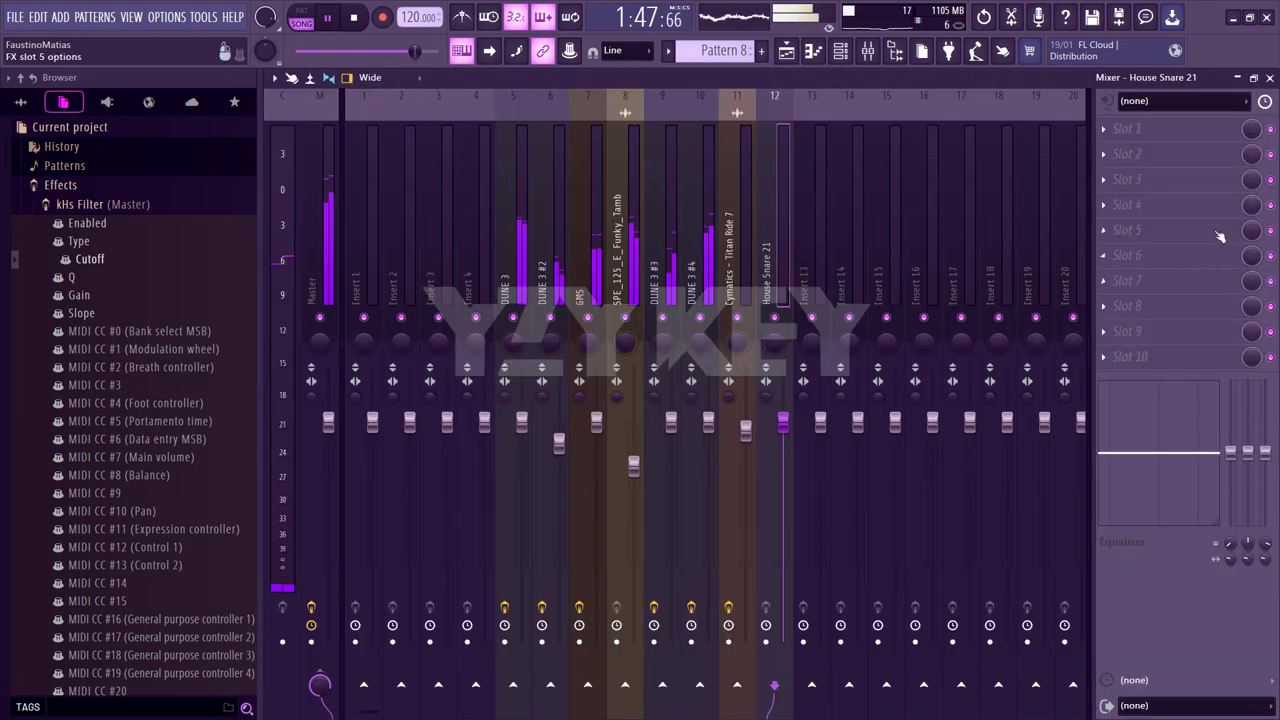
Load Fruity Delay 2 into slot 5 of House Snare 21's mixer track, adjust its delay time and reduce its mix level
click(1125, 230)
click(709, 509)
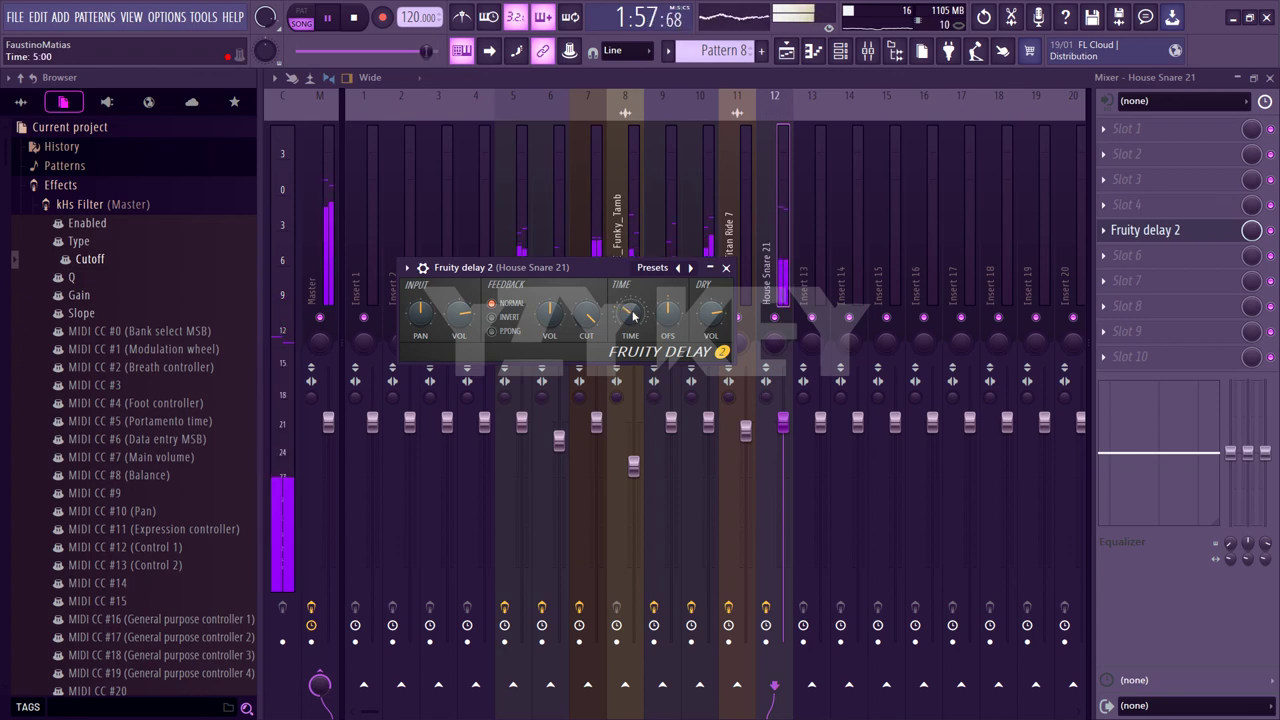
key(Escape)
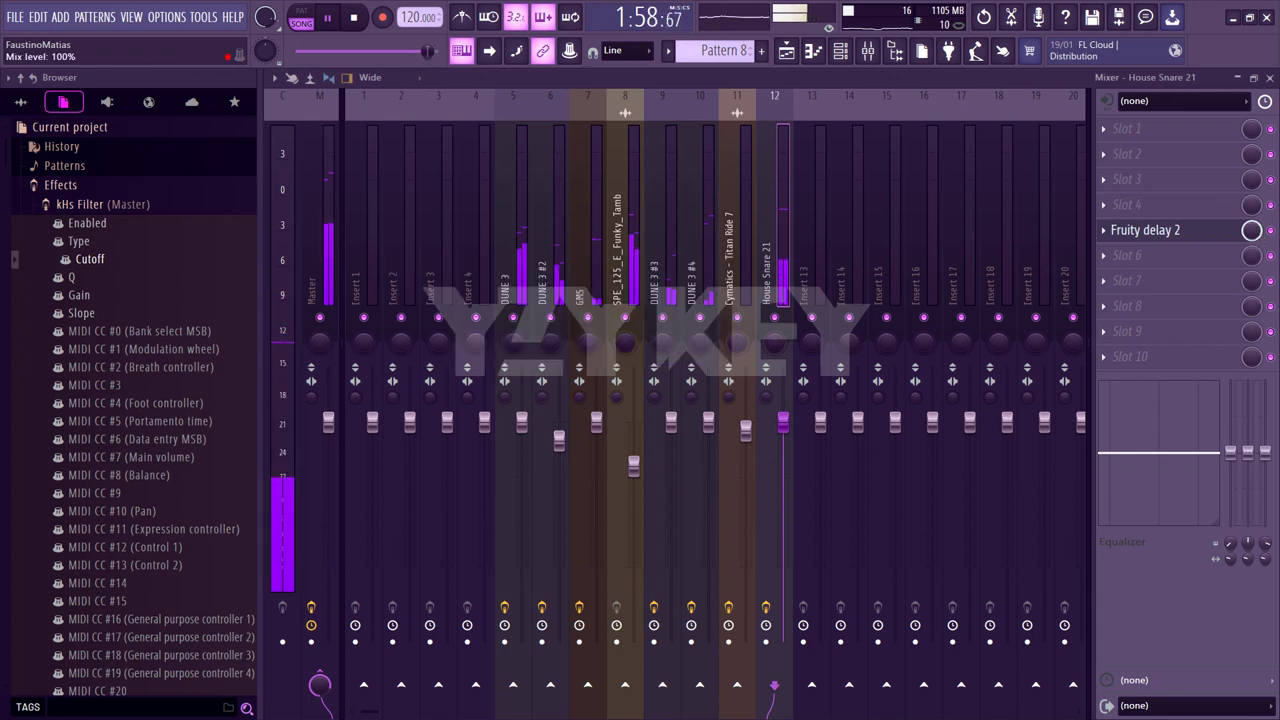
click(1214, 232)
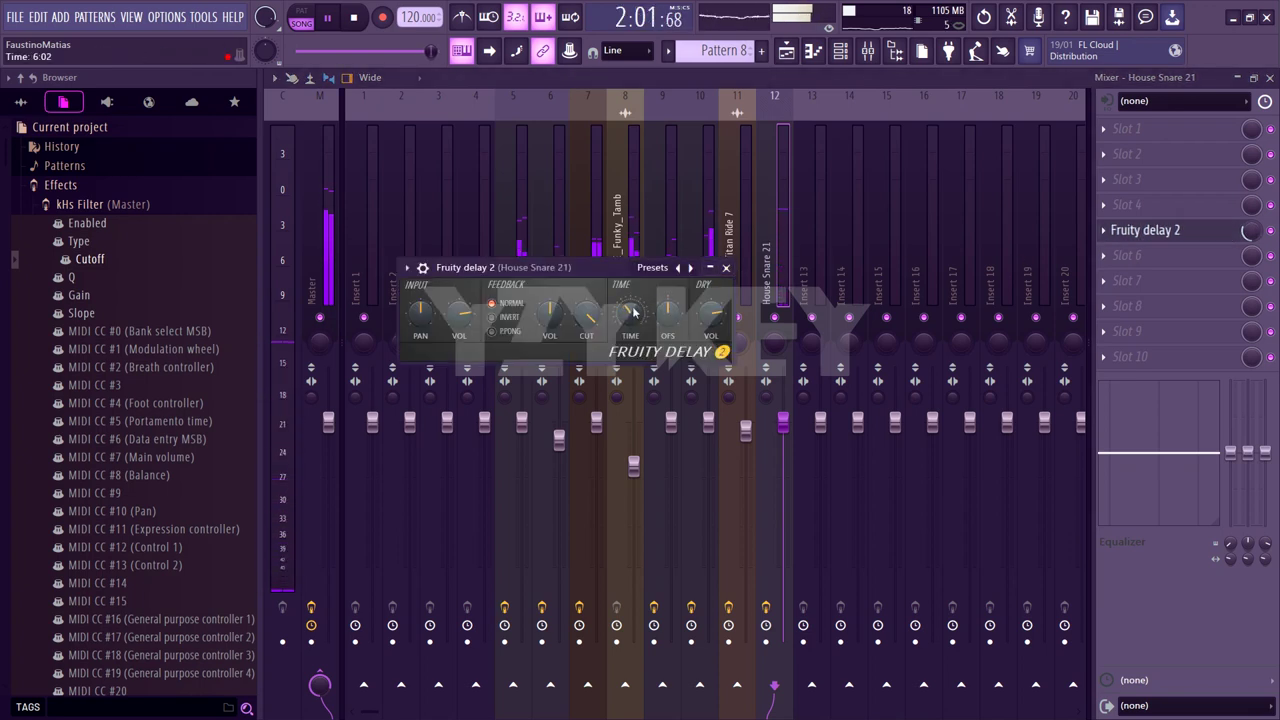
scroll(633, 313, down, 2)
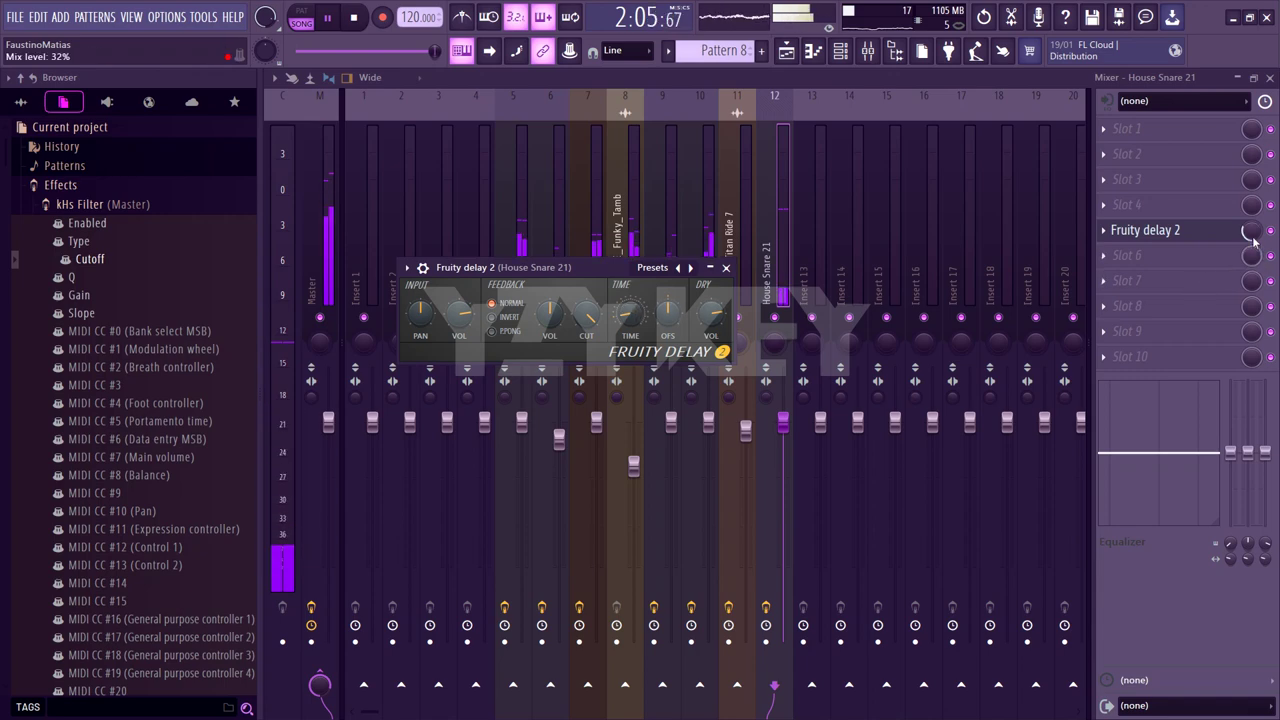
scroll(1252, 232, down, 4)
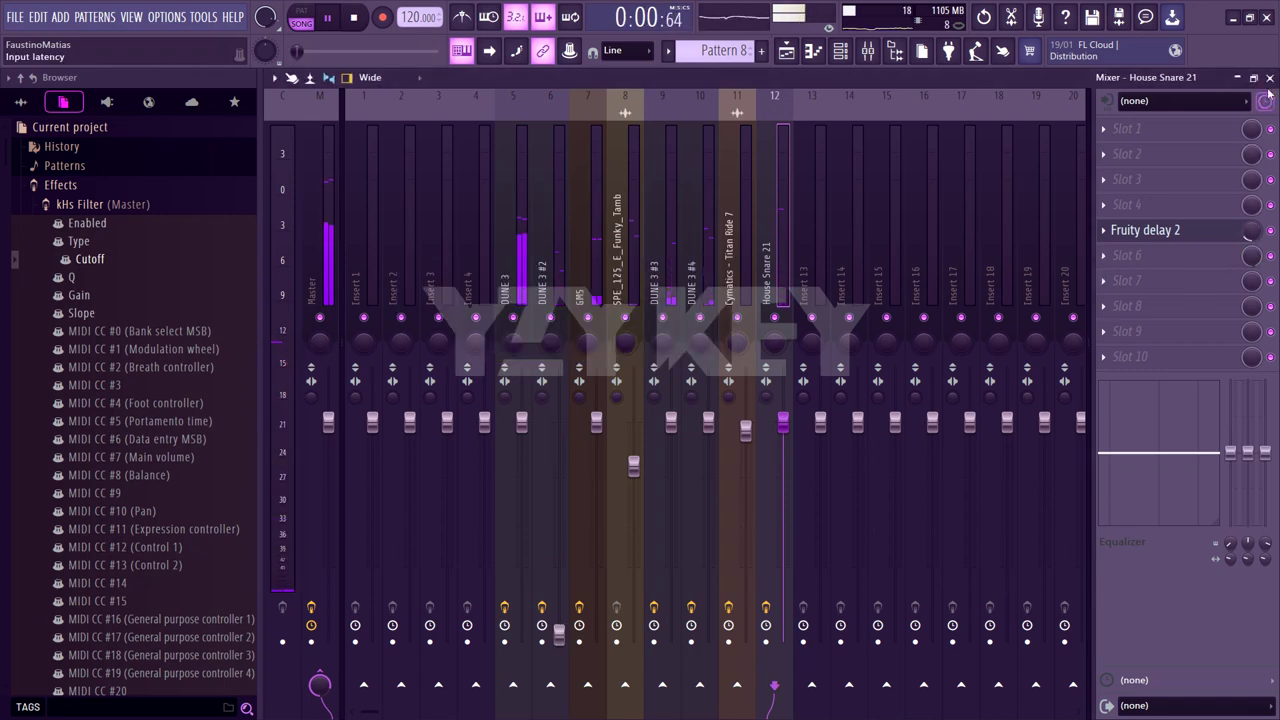
Return to the playlist and move the kHs Filter cutoff automation clip on Track 7 to start at bar 31
click(1269, 79)
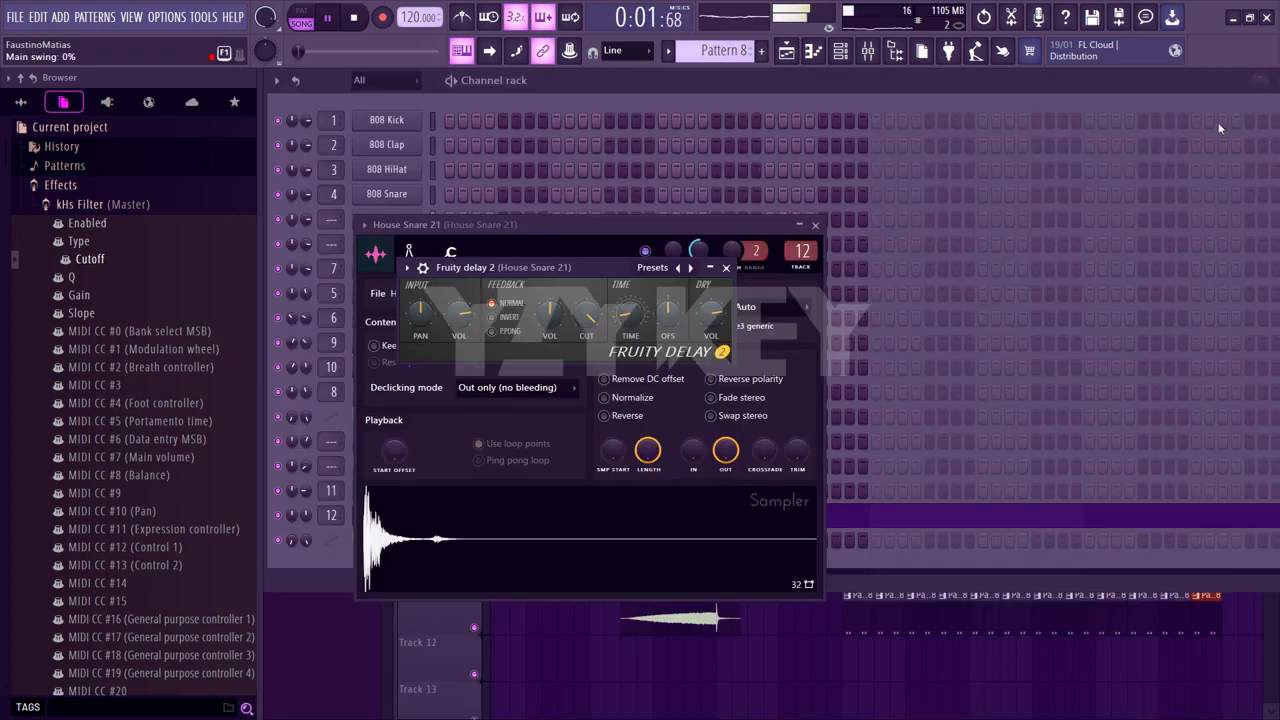
click(718, 515)
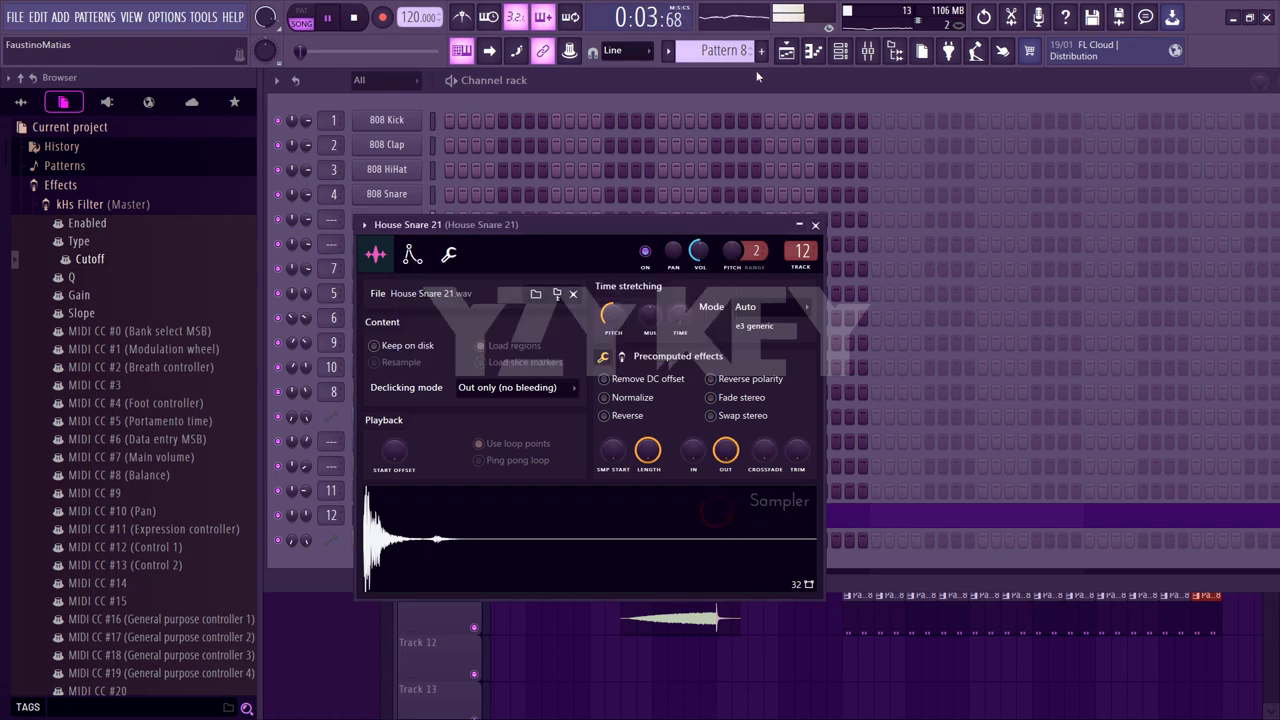
click(868, 51)
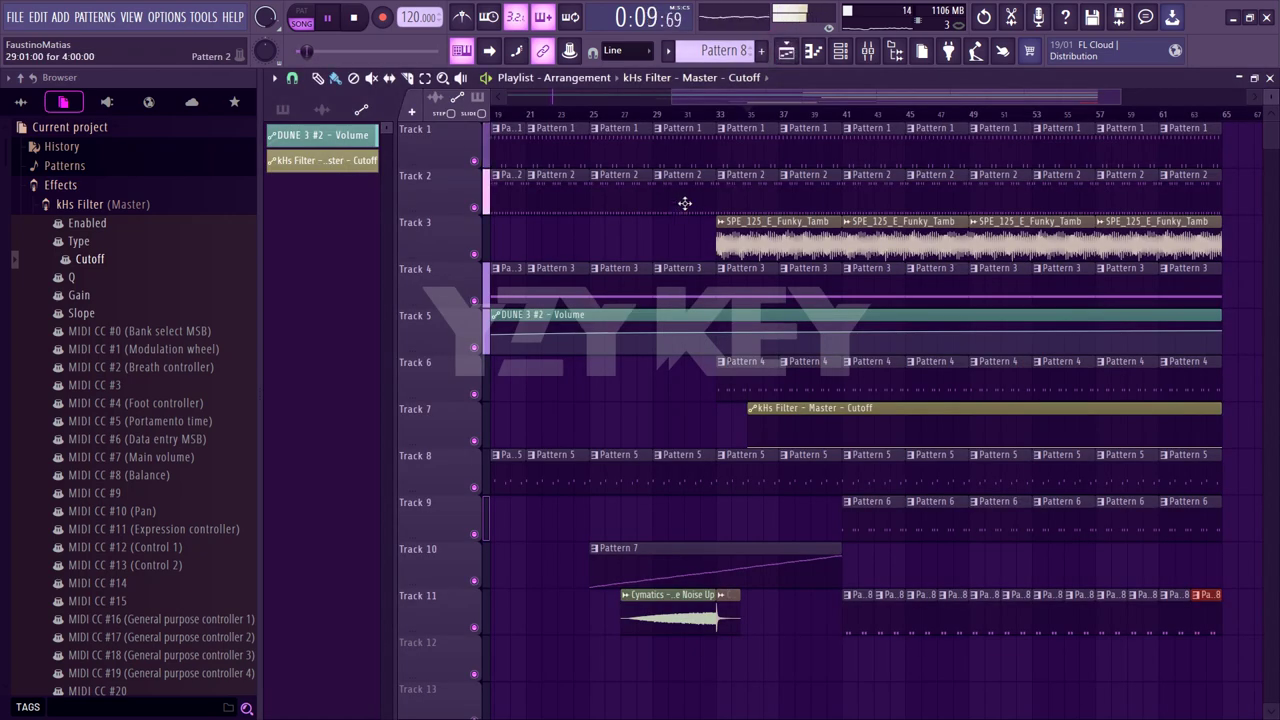
drag(790, 408, 750, 408)
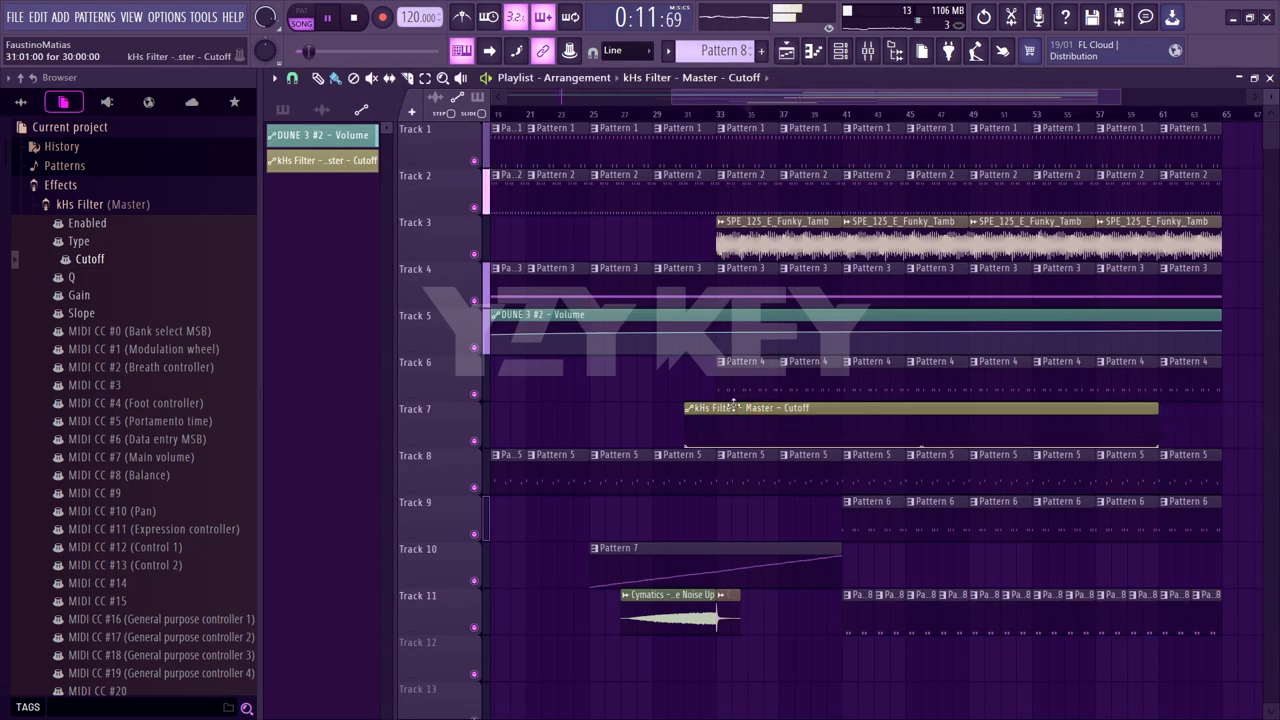
Play from bar 31, add a cutoff automation point at 32:13:00 at about 71%, and set the rising curve's tension to 15%
click(686, 115)
scroll(686, 115, up, 5)
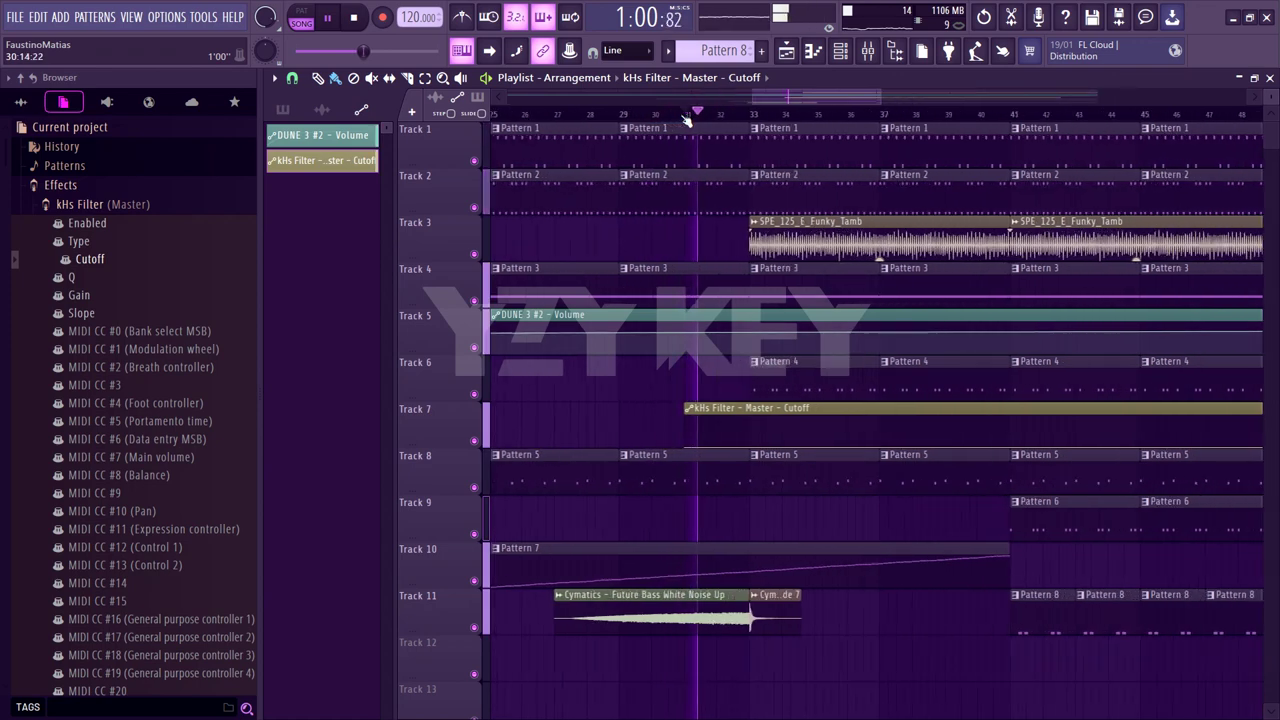
click(868, 427)
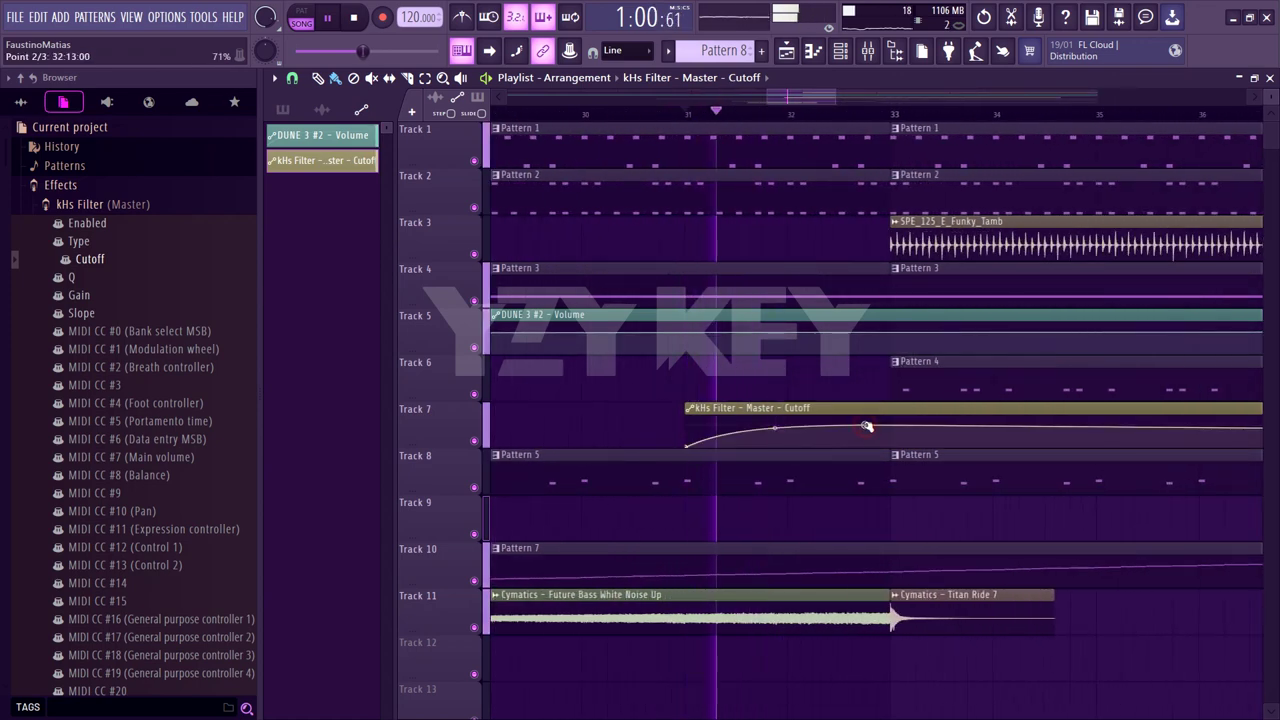
drag(774, 434, 774, 455)
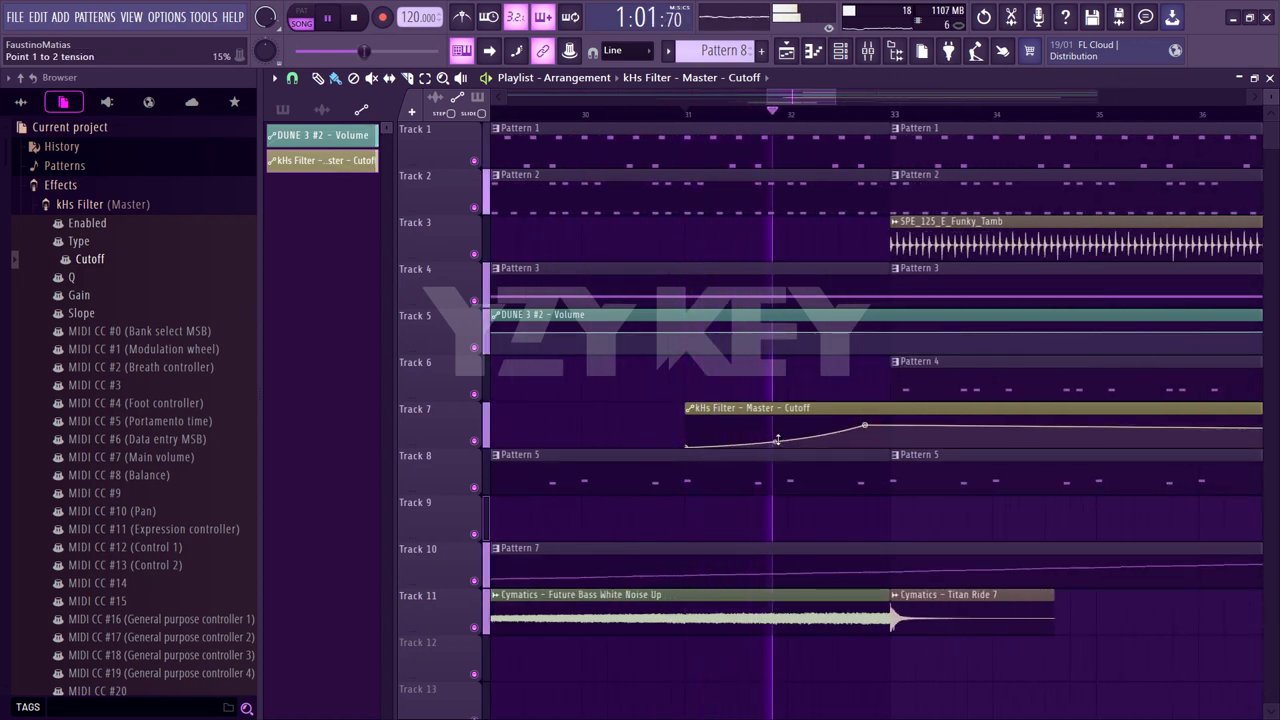
Move the cutoff automation clip to start at bar 32 and shape a low peak at about 32:13 that falls to the minimum at bar 33
drag(801, 406, 905, 404)
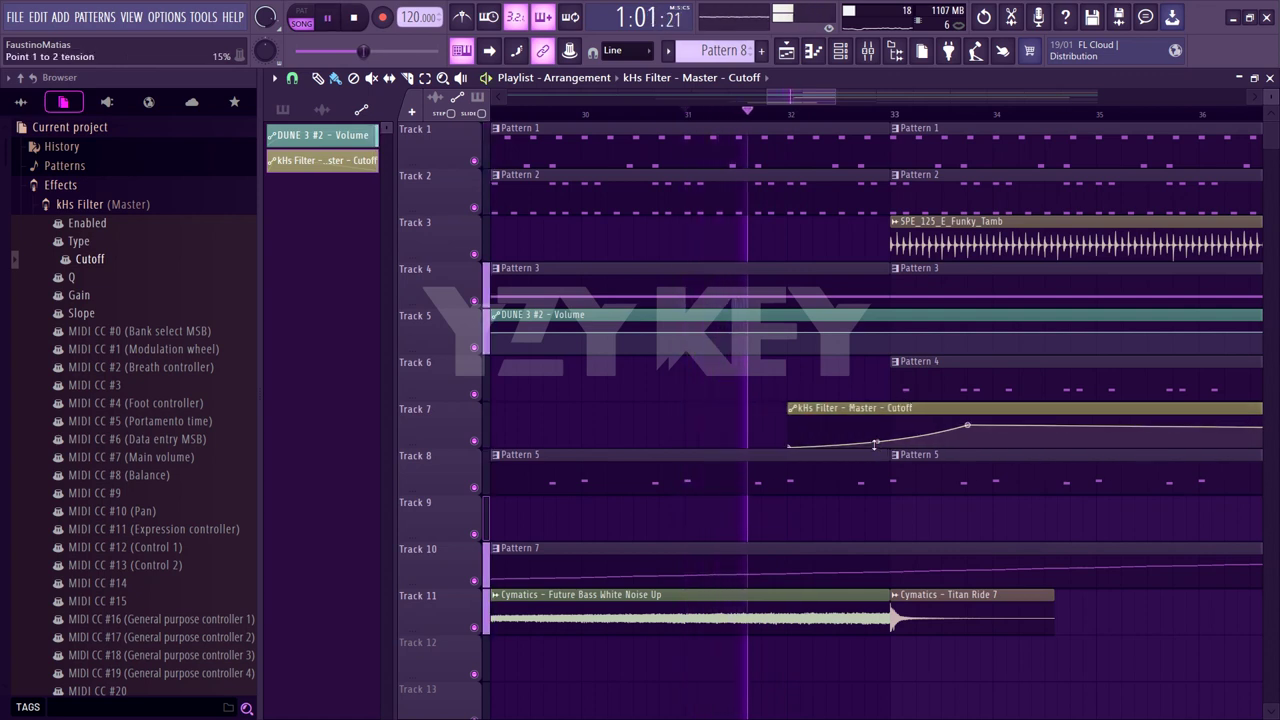
drag(967, 424, 866, 426)
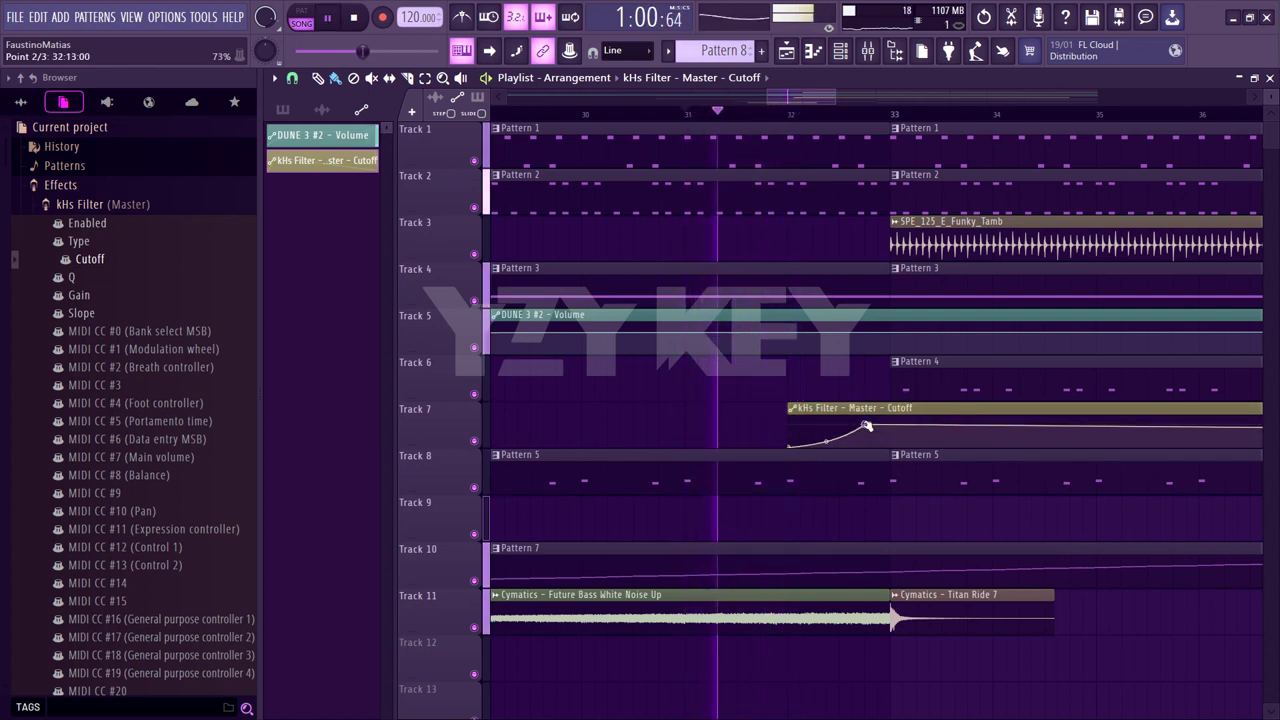
right_click(895, 430)
drag(895, 430, 900, 455)
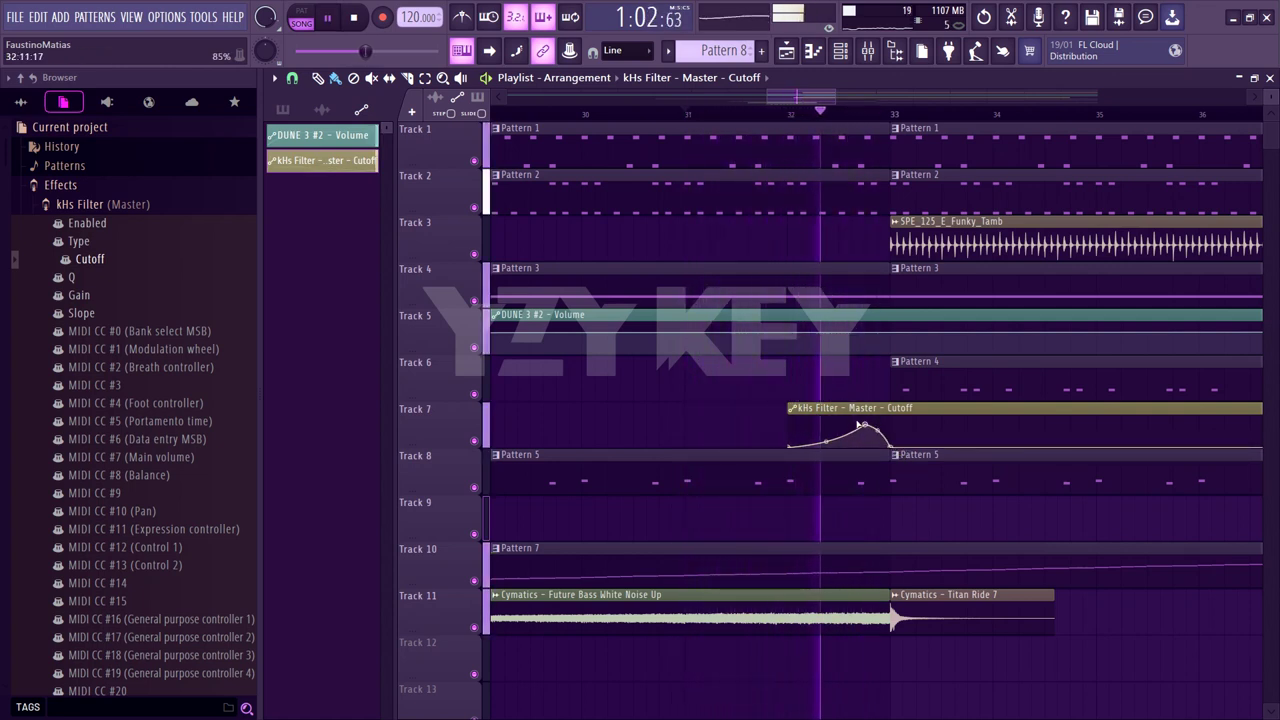
drag(866, 428, 864, 436)
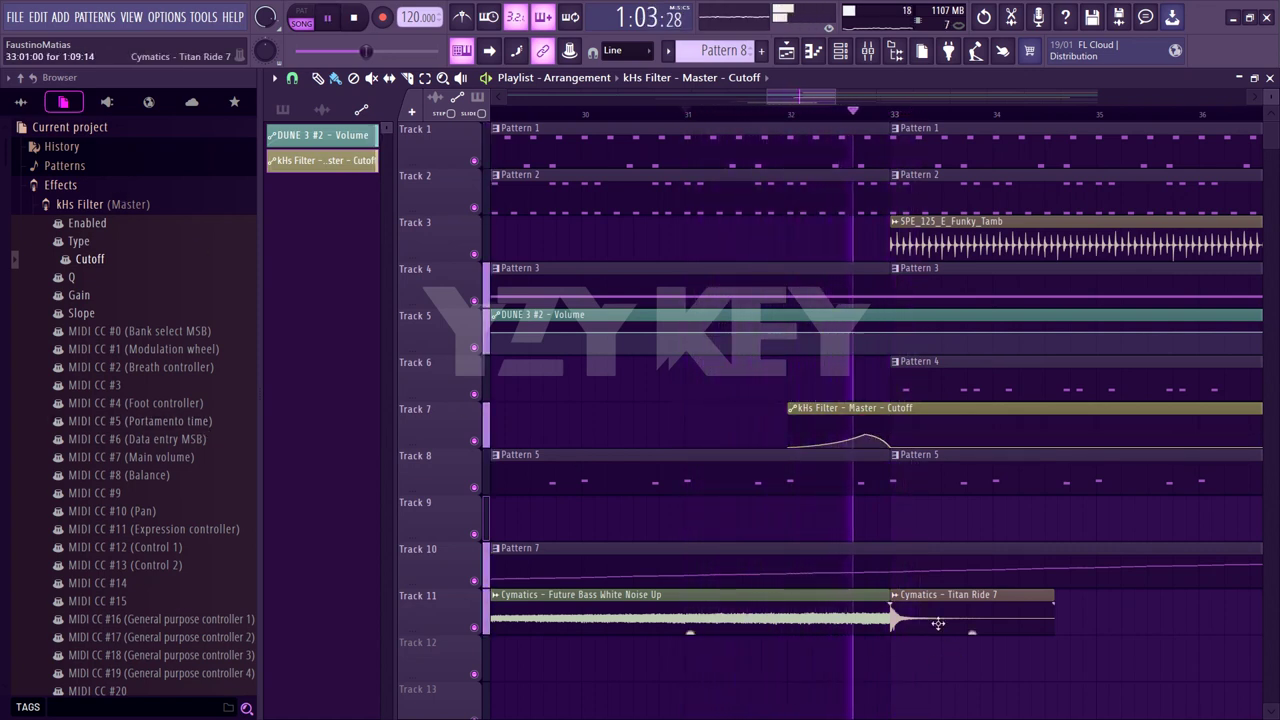
Delete the SPE_125_E_Funky_Tamb clip between bars 33 and 41 on Track 3
drag(835, 97, 927, 107)
right_click(740, 234)
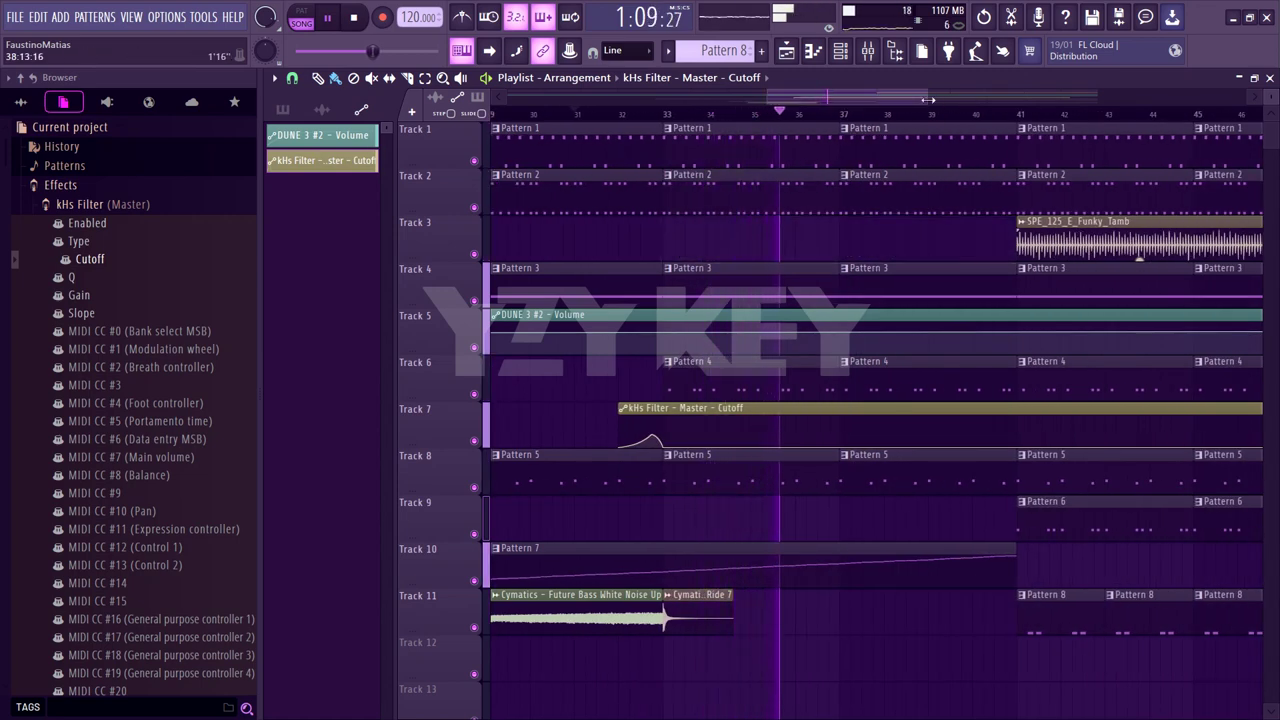
Play the arrangement from about bar 24 and open the channel rack
drag(927, 97, 1099, 97)
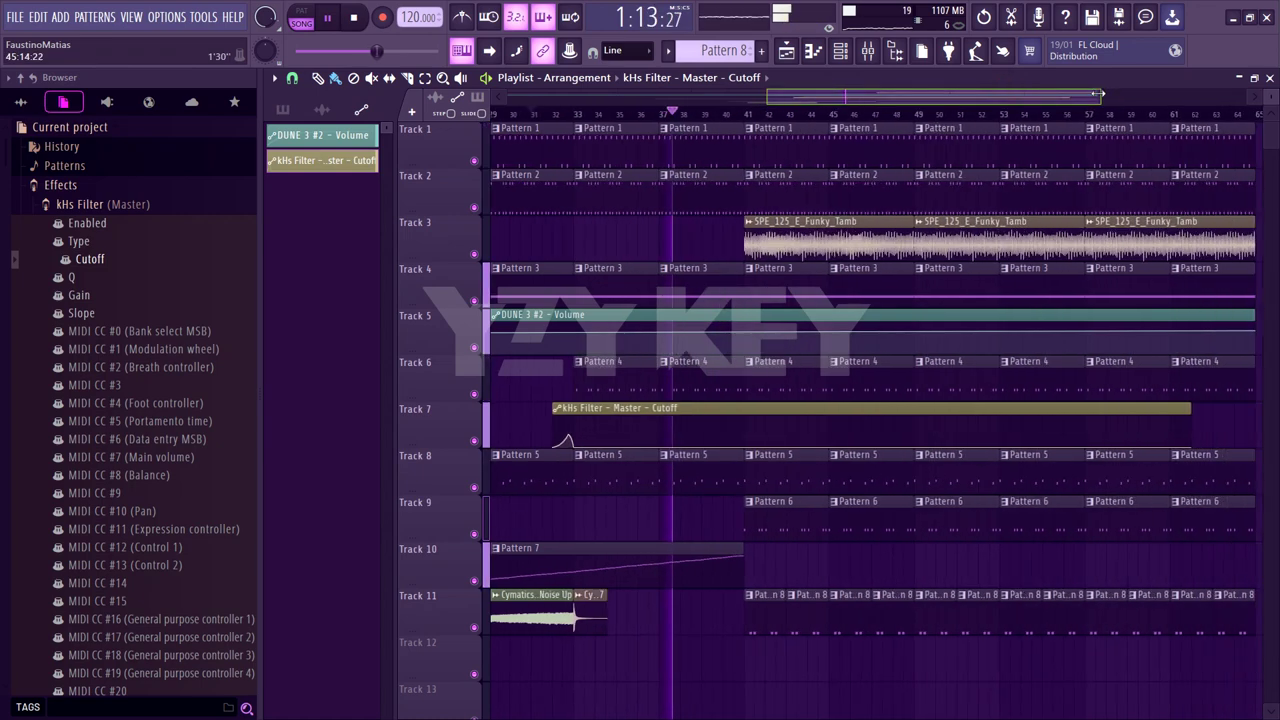
drag(814, 93, 747, 99)
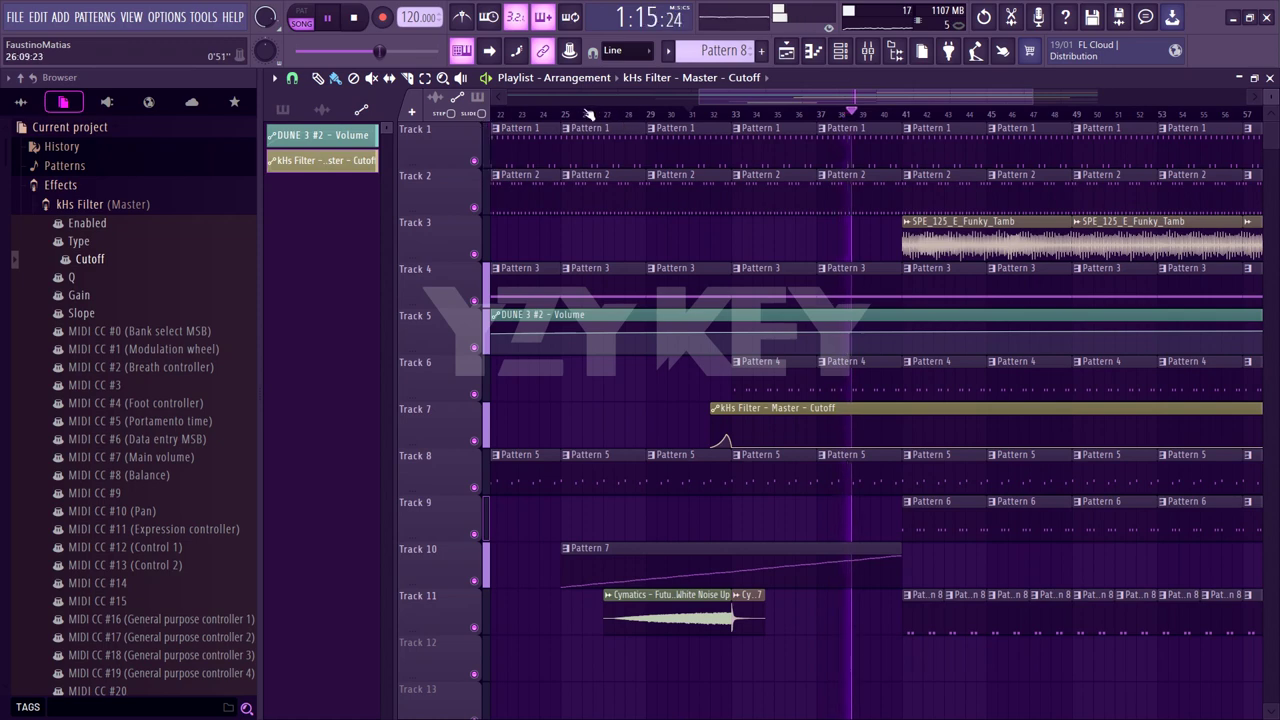
click(553, 112)
click(840, 51)
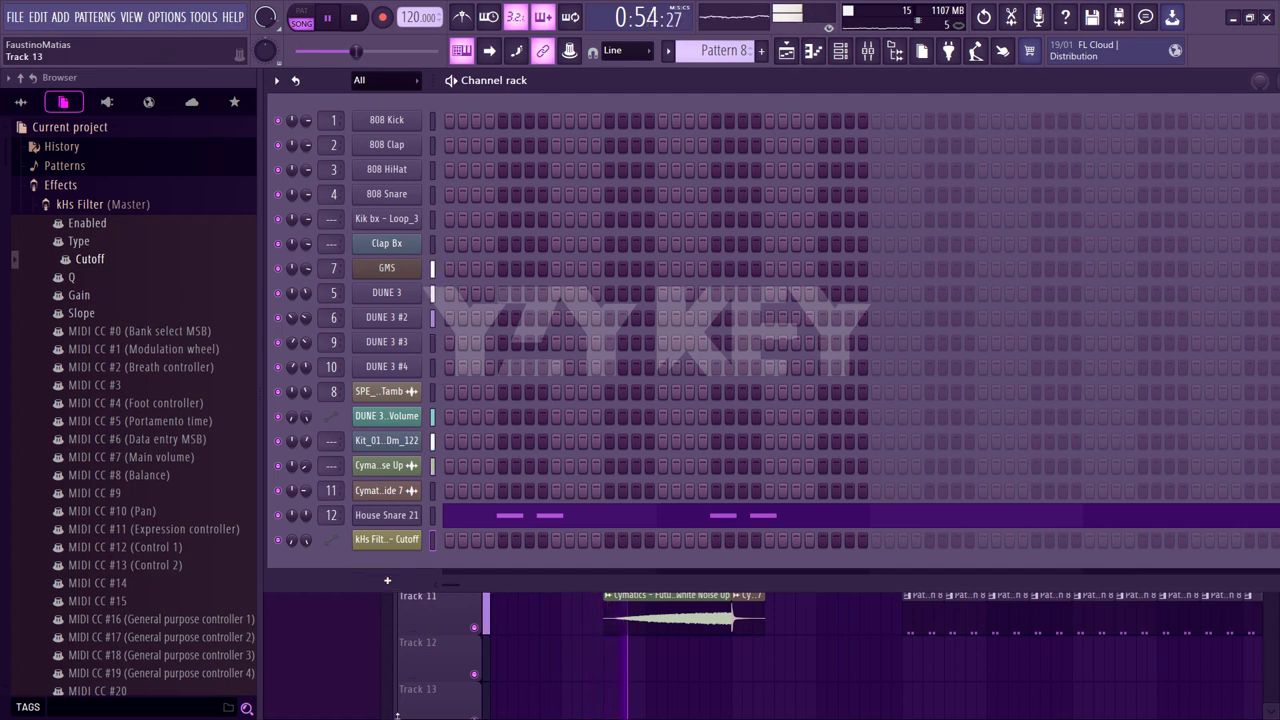
Clone the DUNE 3 #4 channel and load the Ambient Breeze EDT patch from the DUNE 3 Factory pads into the copy
right_click(420, 362)
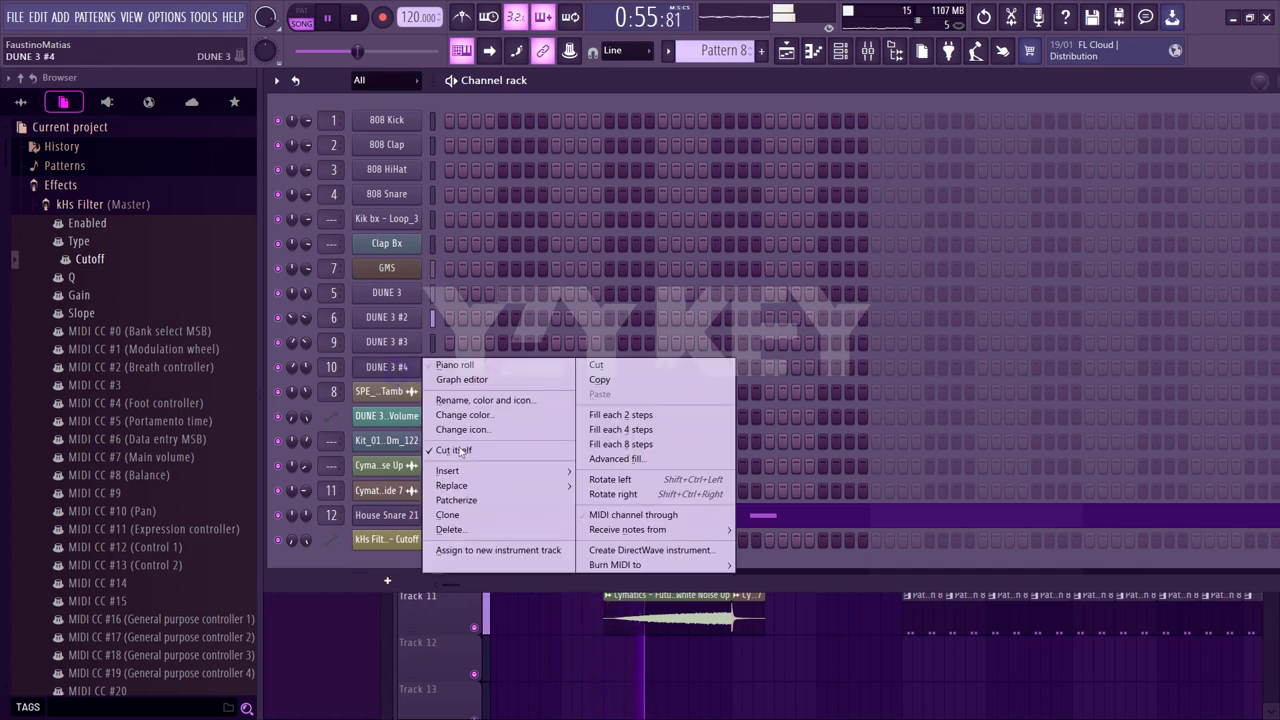
click(449, 515)
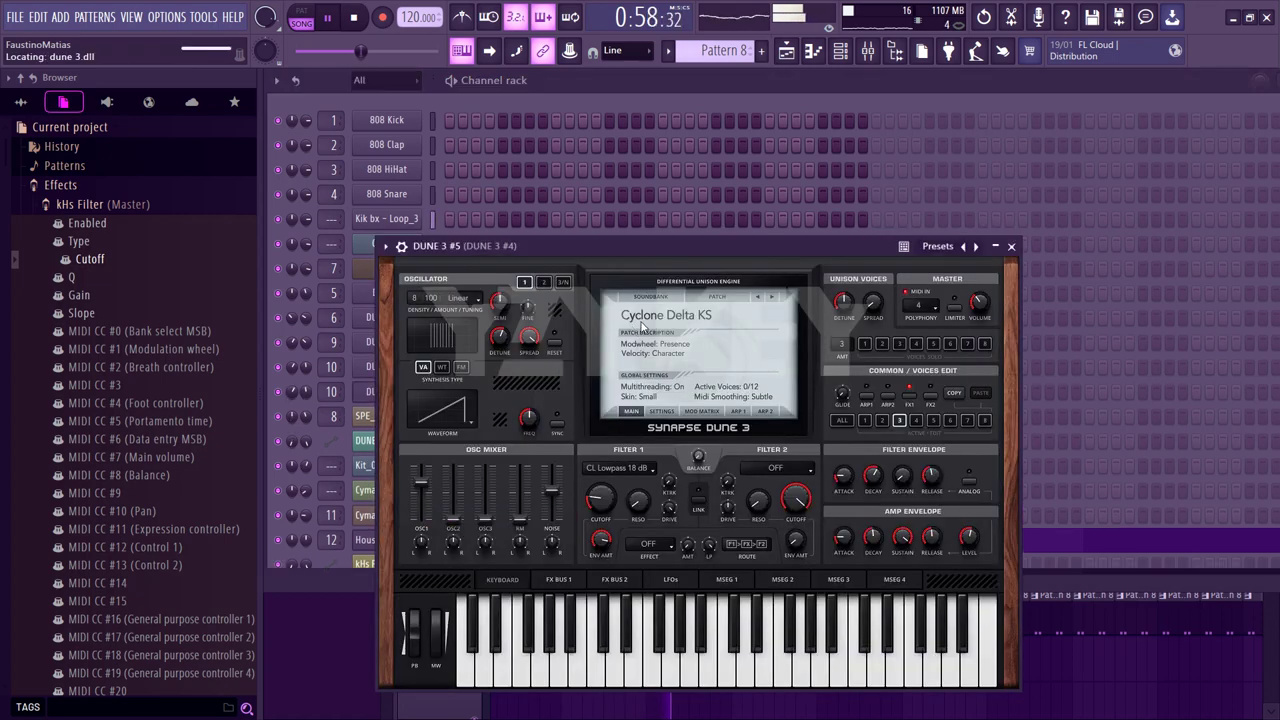
click(654, 318)
click(640, 345)
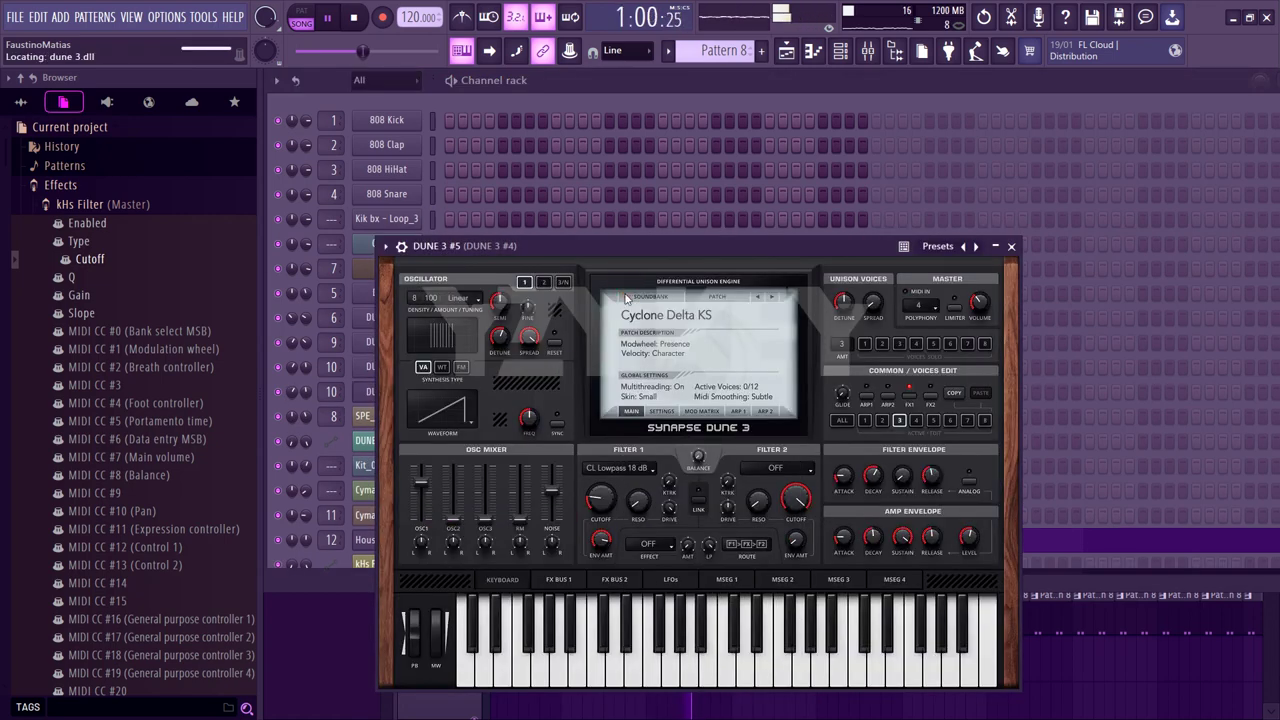
click(650, 297)
mouse_move(790, 316)
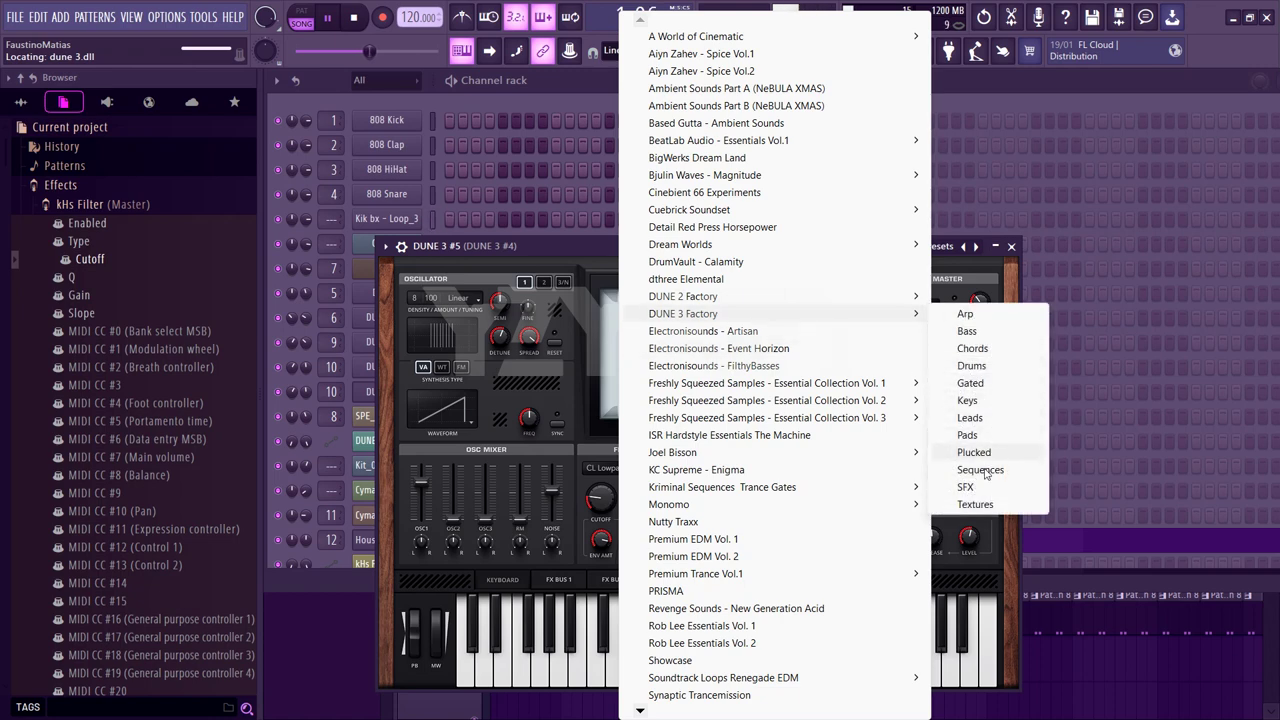
click(979, 436)
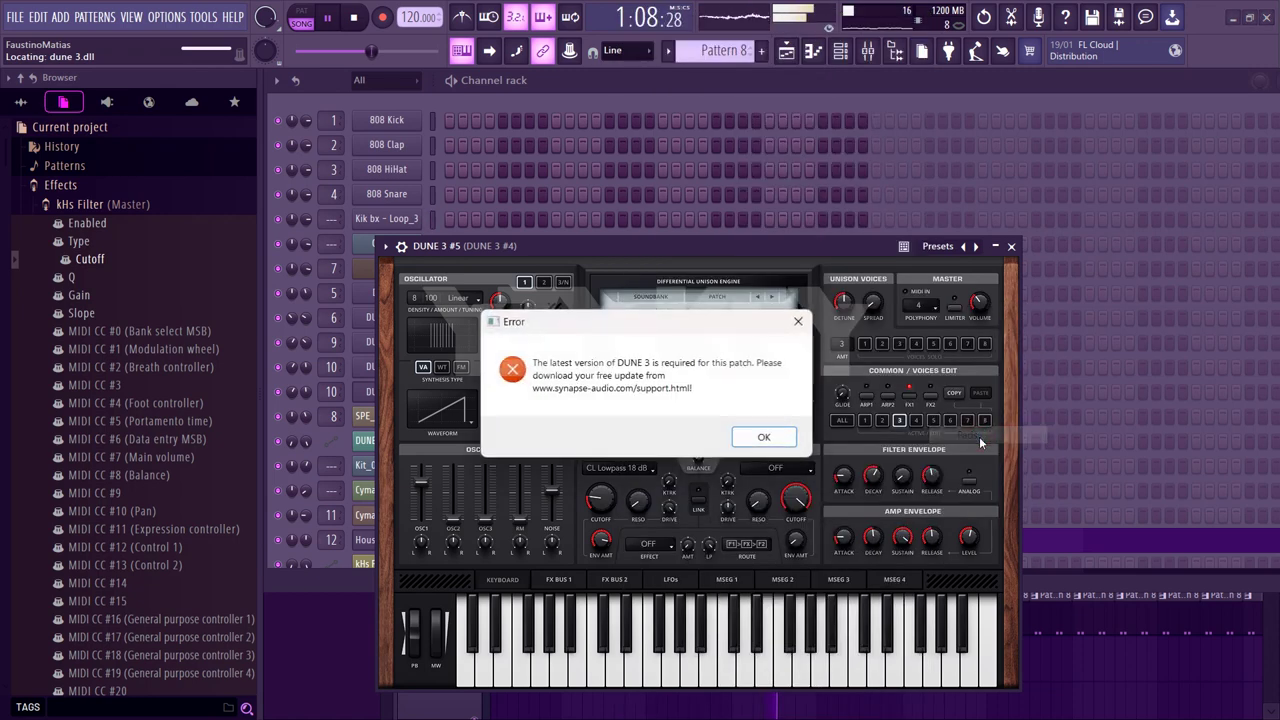
click(780, 434)
click(757, 437)
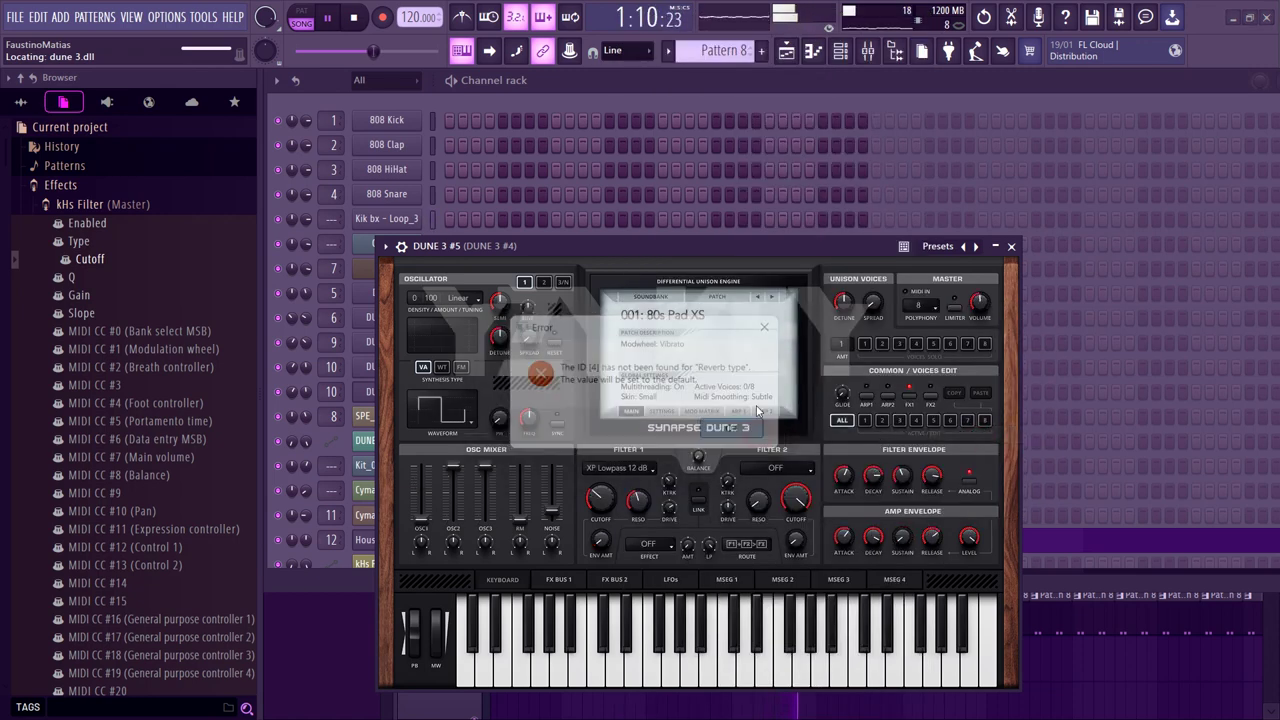
click(773, 301)
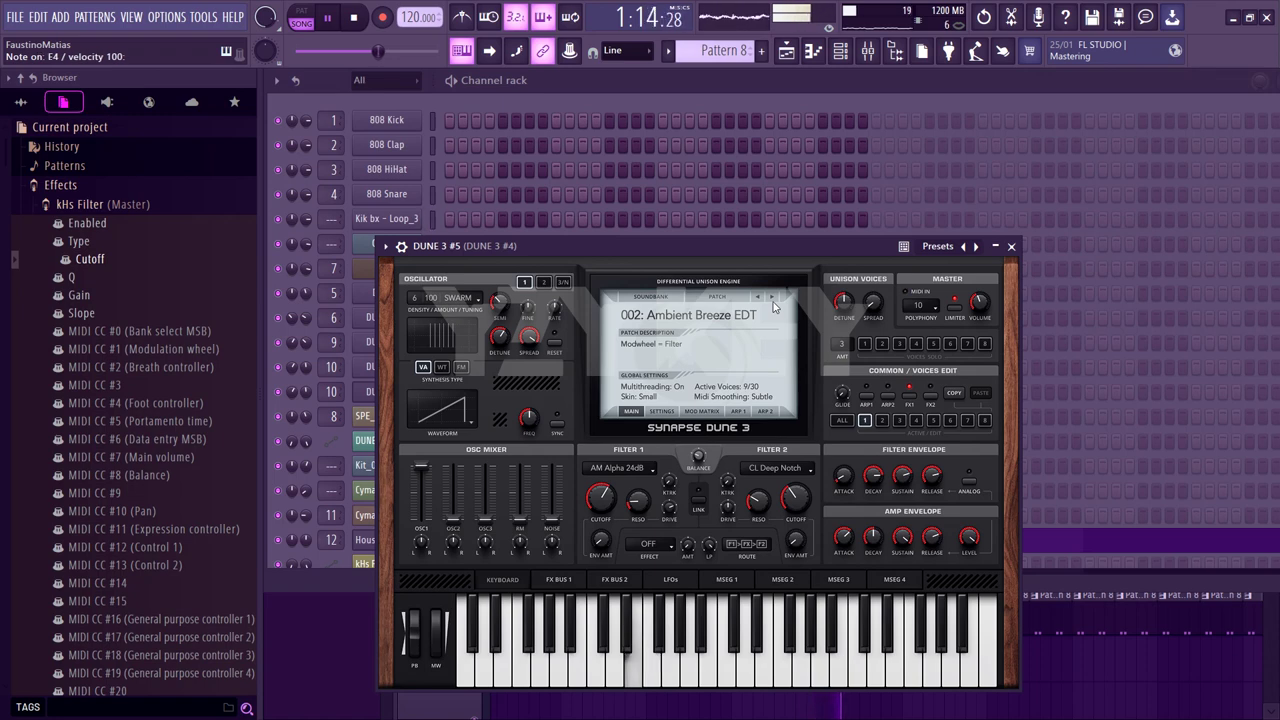
click(1011, 247)
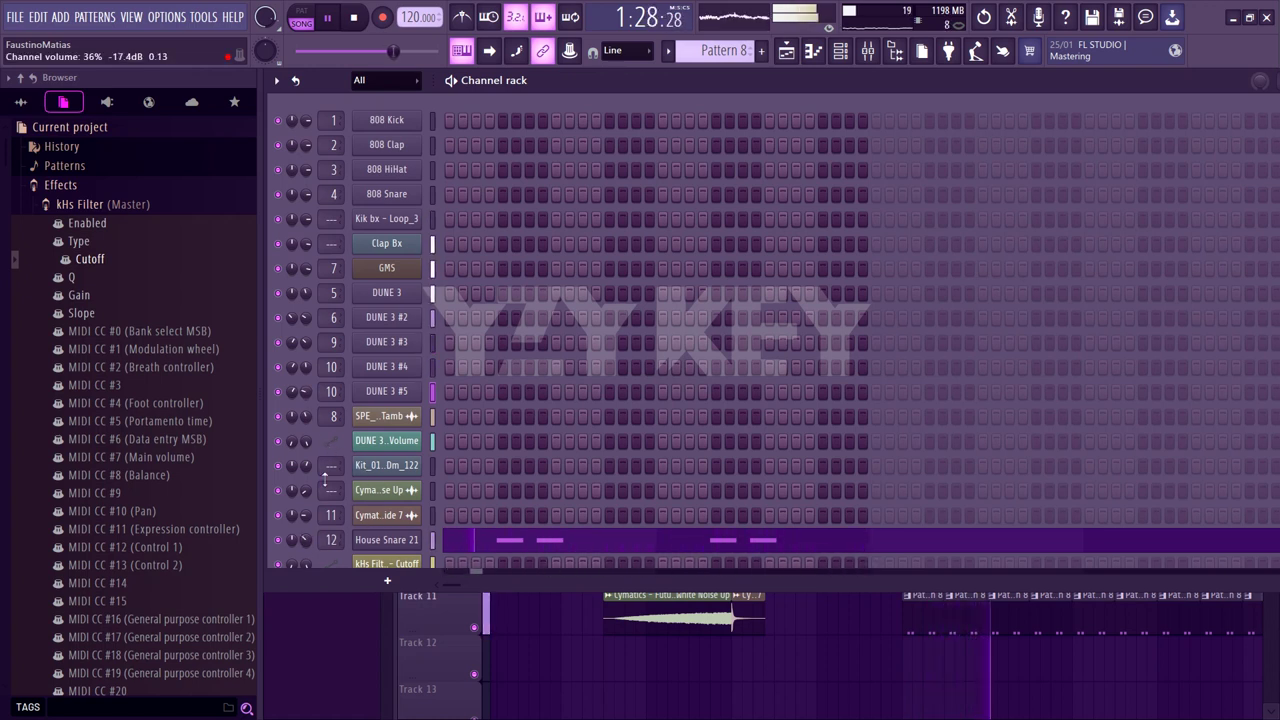
Turn down the DUNE 3 #5 channel's volume and restart playback from the beginning of the song
drag(304, 394, 304, 380)
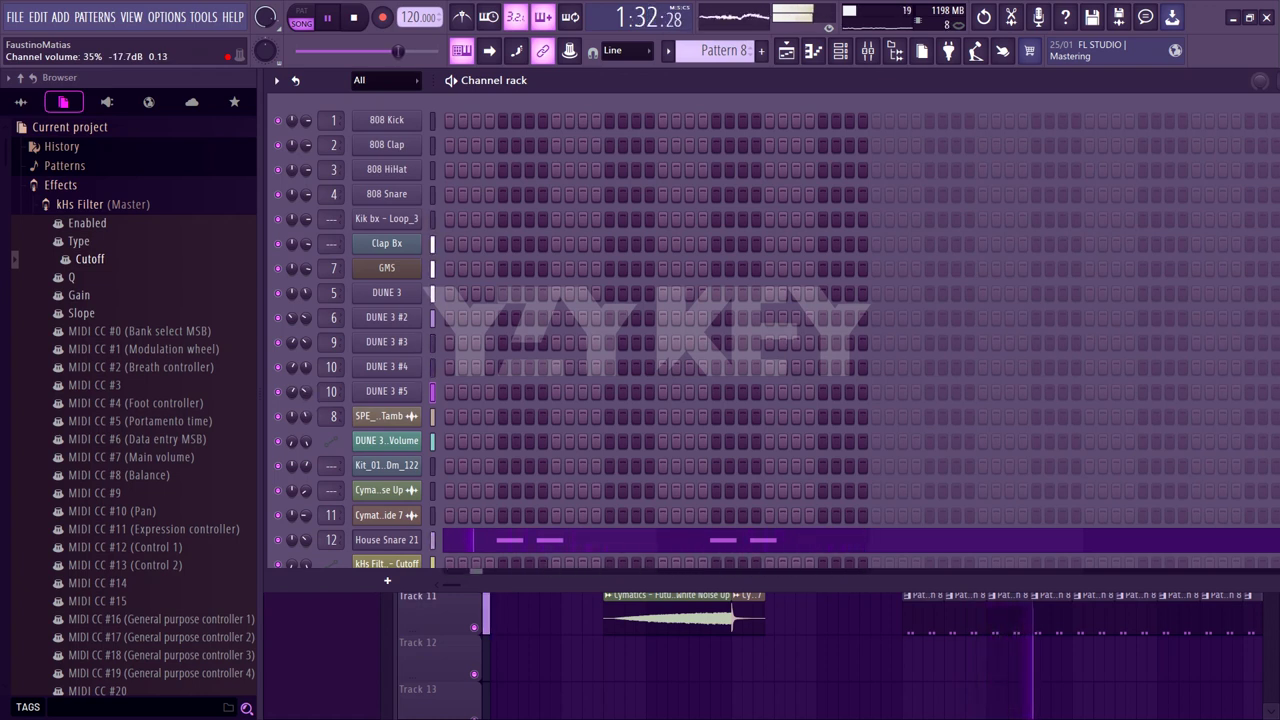
drag(304, 392, 304, 404)
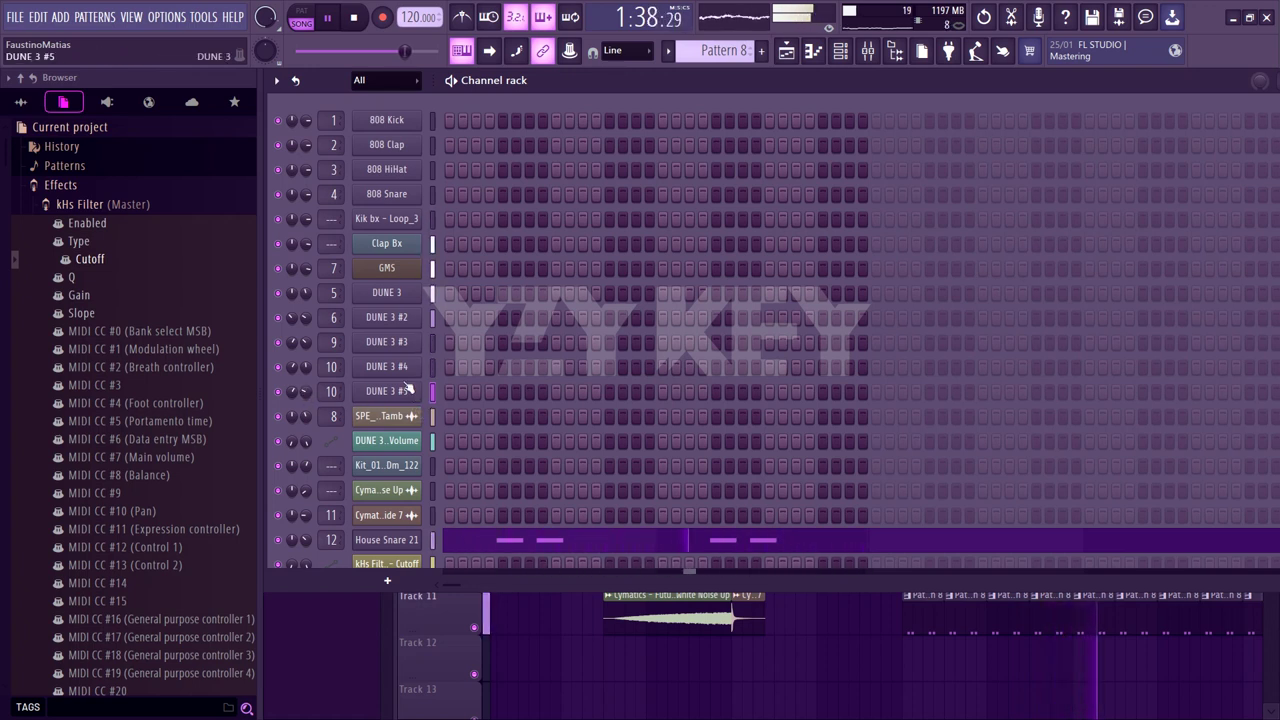
click(306, 27)
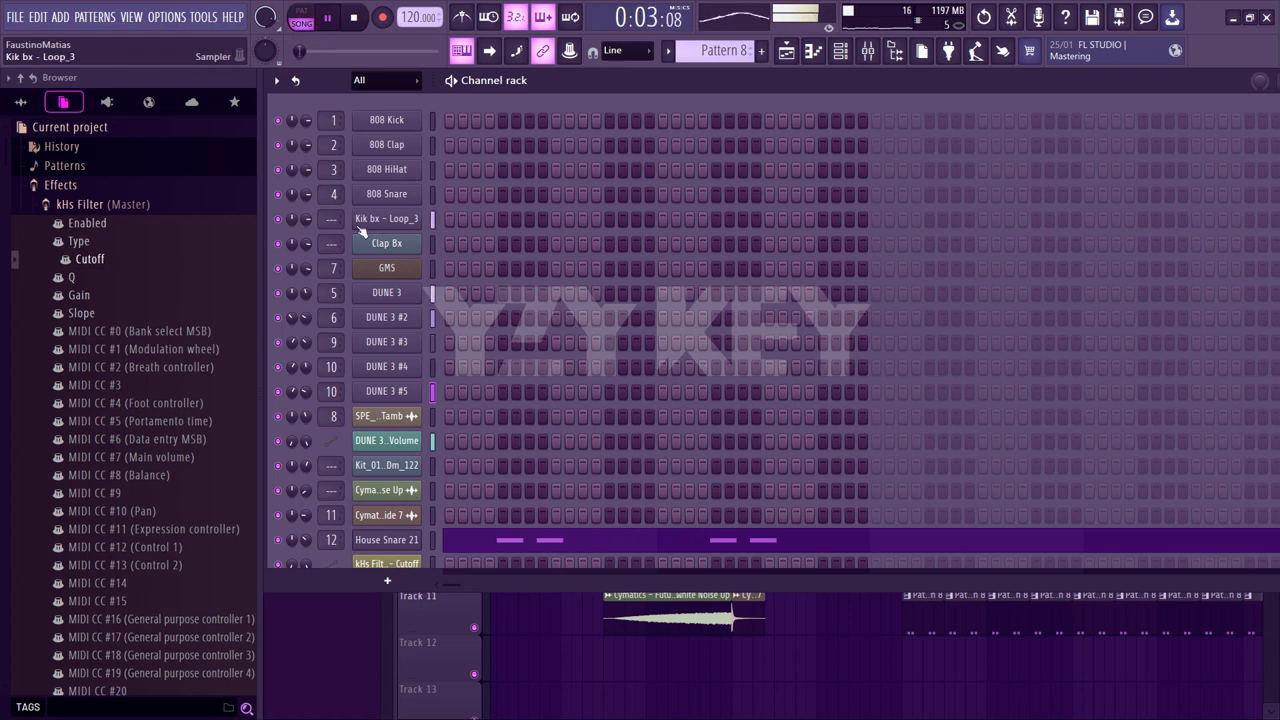
Create Pattern 9 and draw a four-bar E4 note from bar 1 in the DUNE 3 #5 piano roll
click(762, 54)
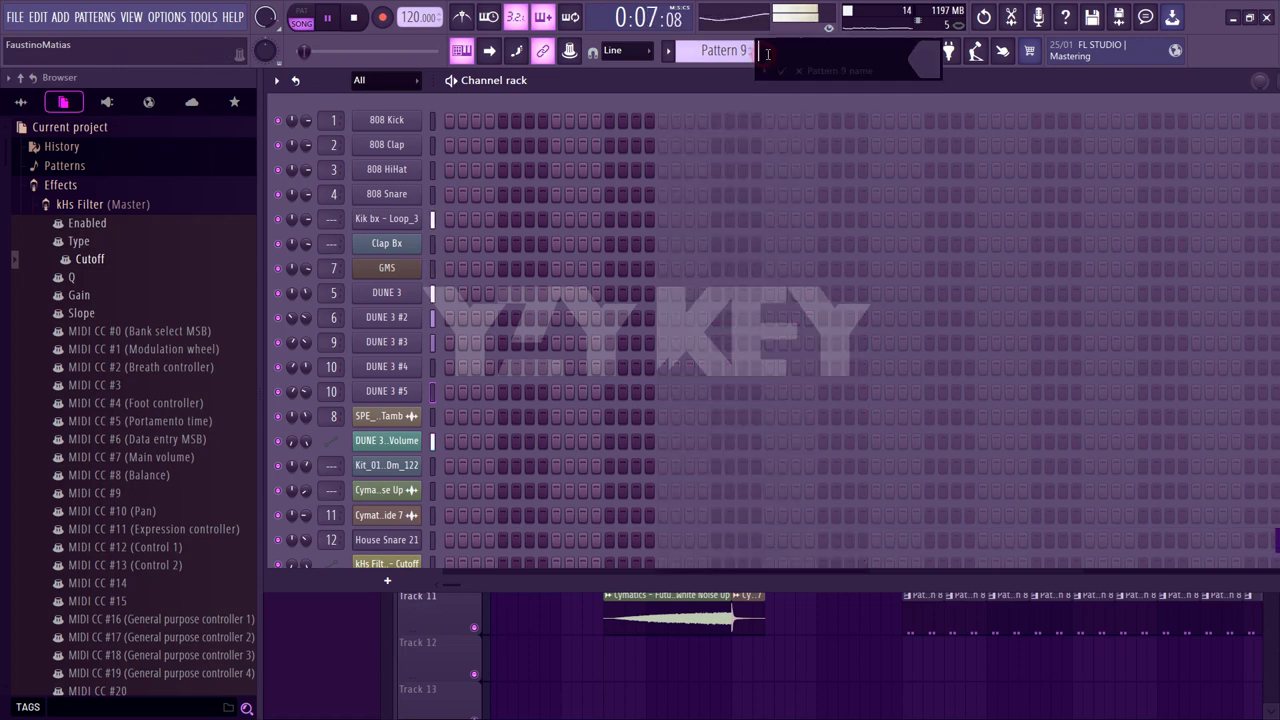
click(781, 70)
right_click(415, 389)
click(445, 389)
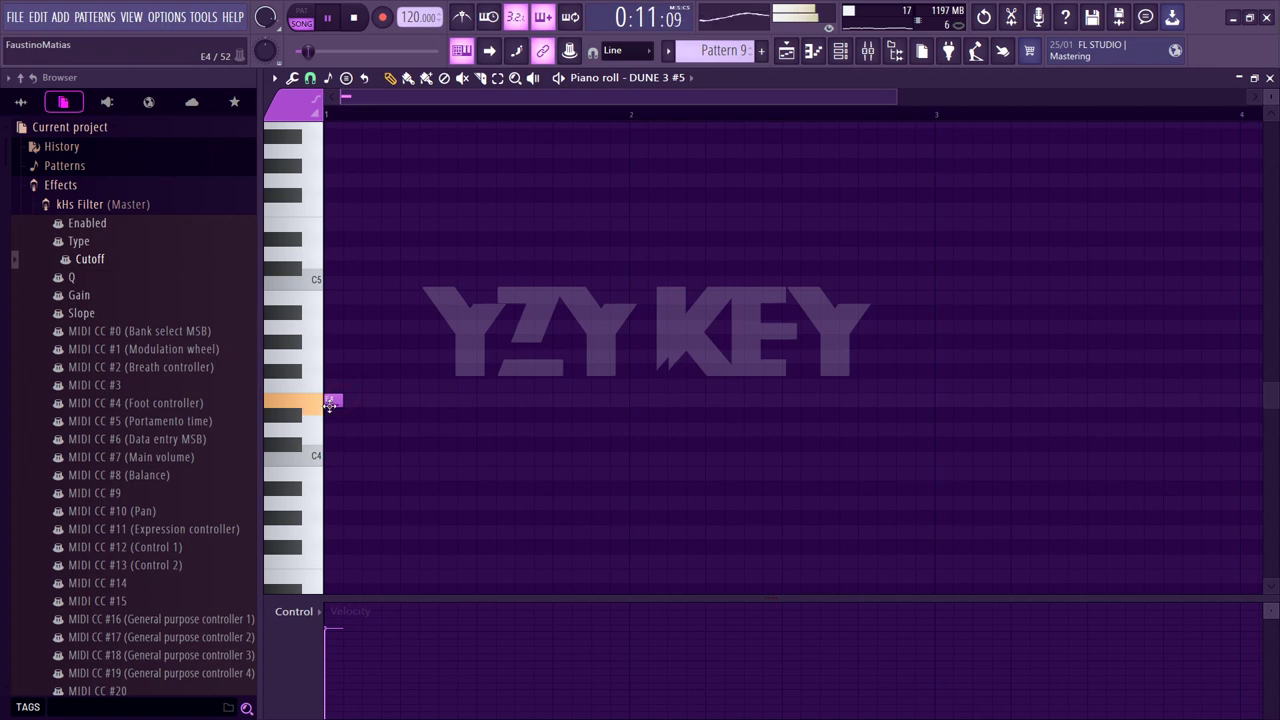
drag(346, 400, 1275, 375)
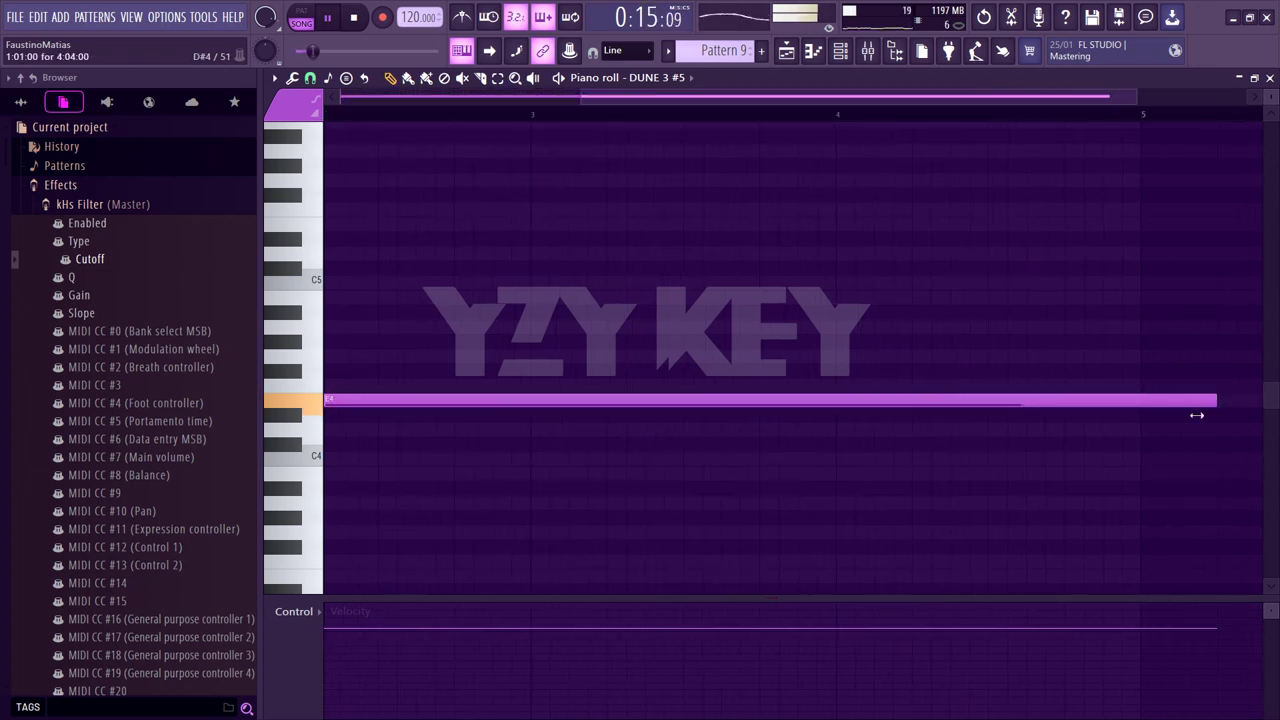
drag(1141, 410, 1141, 410)
Place a Pattern 9 clip on Track 13 of the playlist
click(788, 56)
scroll(714, 434, down, 6)
click(677, 432)
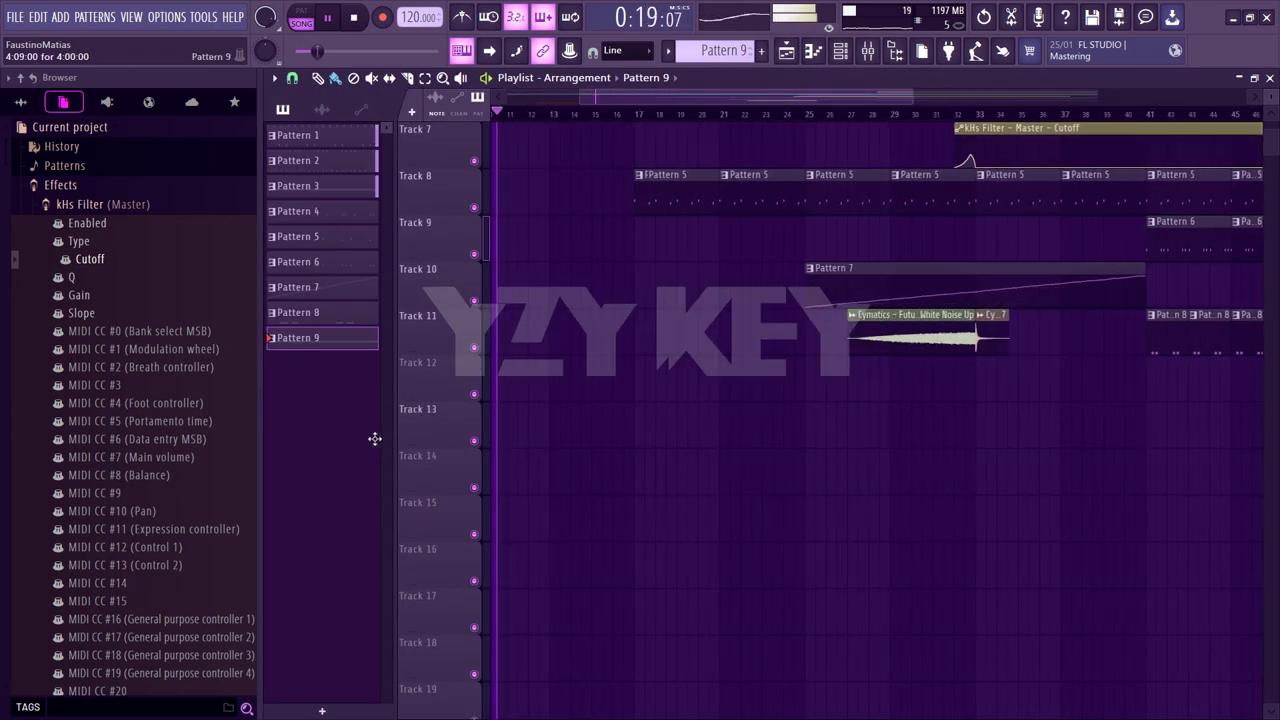
drag(613, 470, 519, 447)
Repeat the Pattern 9 clip end to end along Track 13 and delete the copies beyond bar 65
key(ctrl+b)
key(ctrl+b)
key(ctrl+b)
key(ctrl+b)
key(ctrl+b)
key(ctrl+b)
key(ctrl+b)
key(ctrl+b)
key(ctrl+b)
key(ctrl+b)
key(ctrl+b)
key(ctrl+b)
key(ctrl+b)
key(ctrl+b)
key(ctrl+b)
key(ctrl+b)
key(ctrl+b)
key(ctrl+b)
key(ctrl+b)
key(ctrl+b)
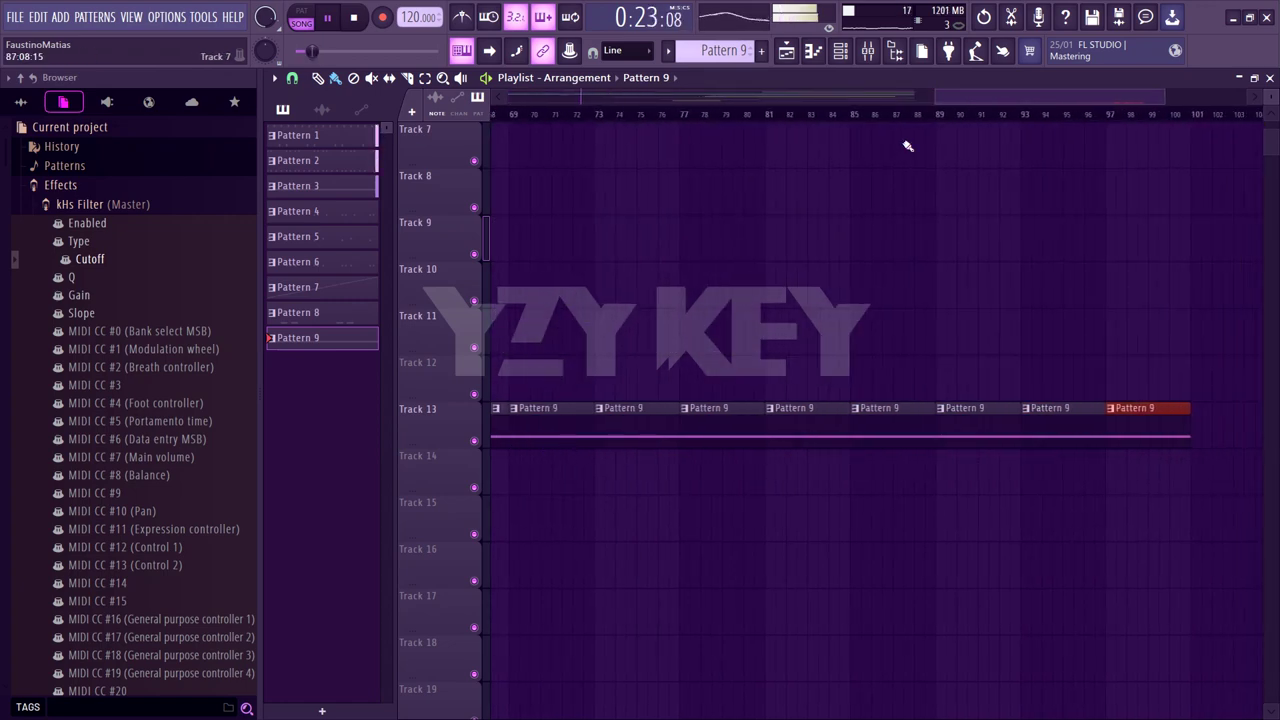
drag(932, 100, 700, 100)
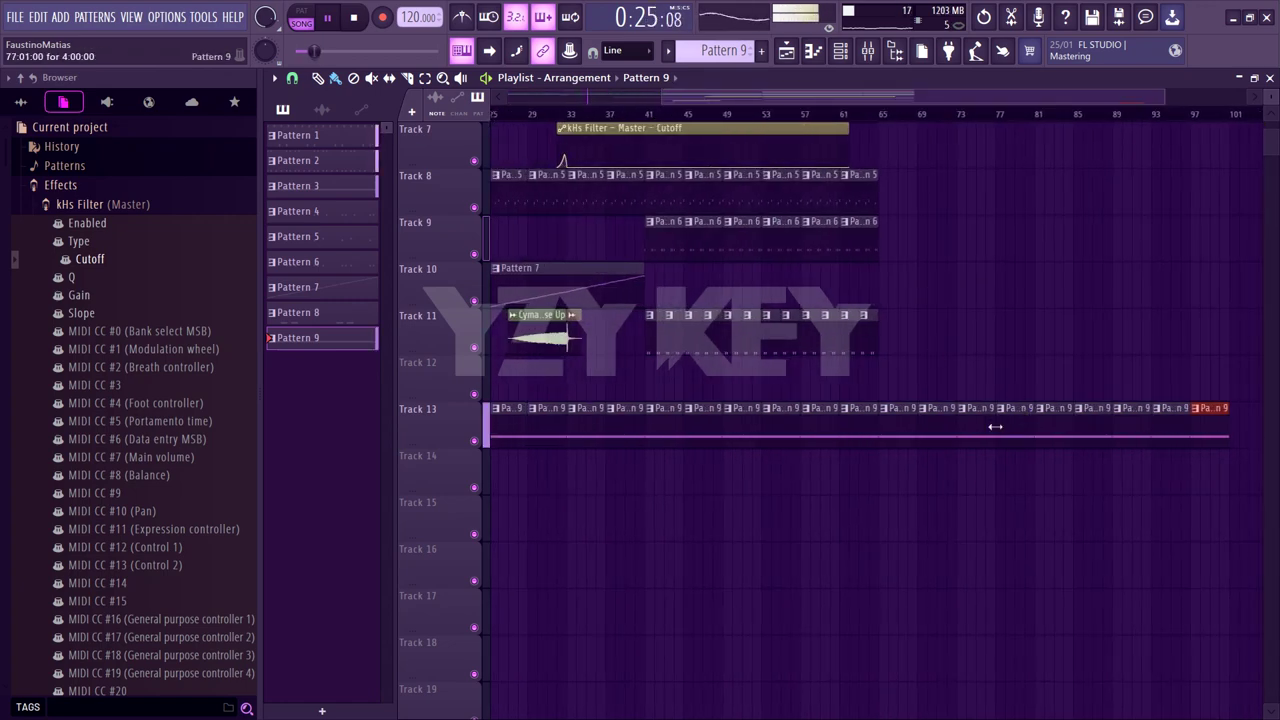
right_click(1074, 426)
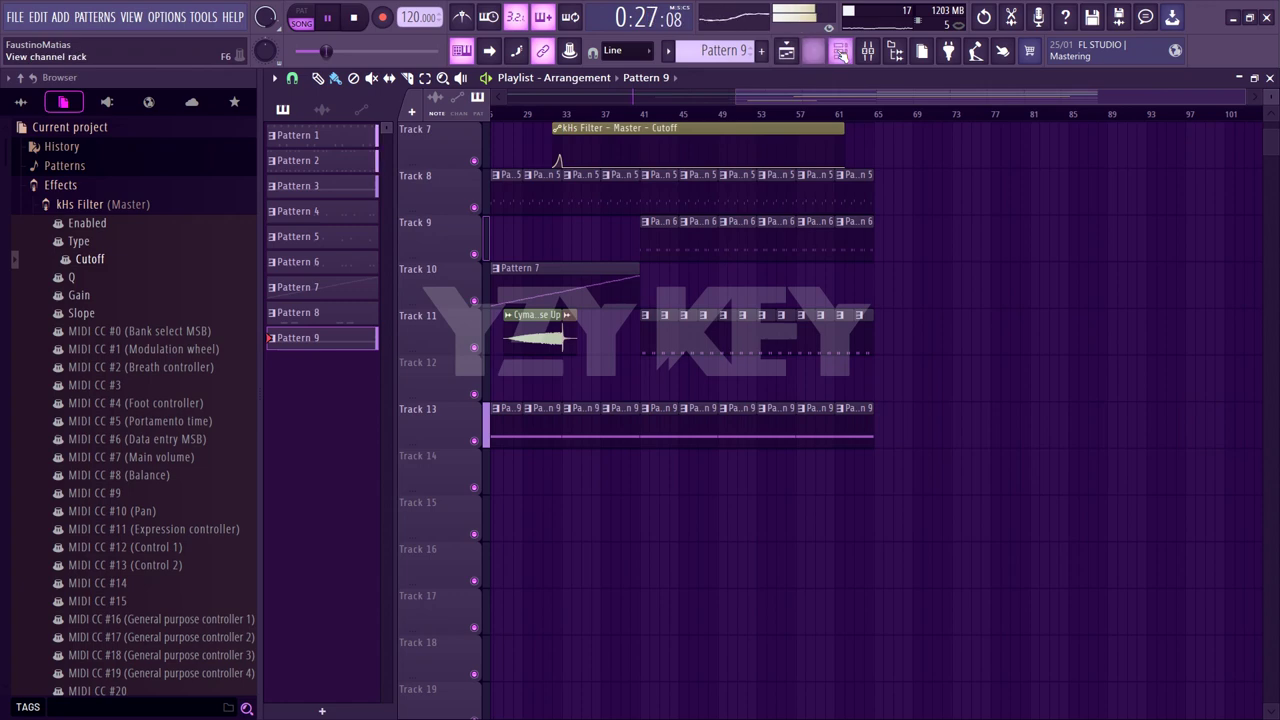
Show the channel rack and set the DUNE 3 #5 channel's volume to 21%
click(841, 55)
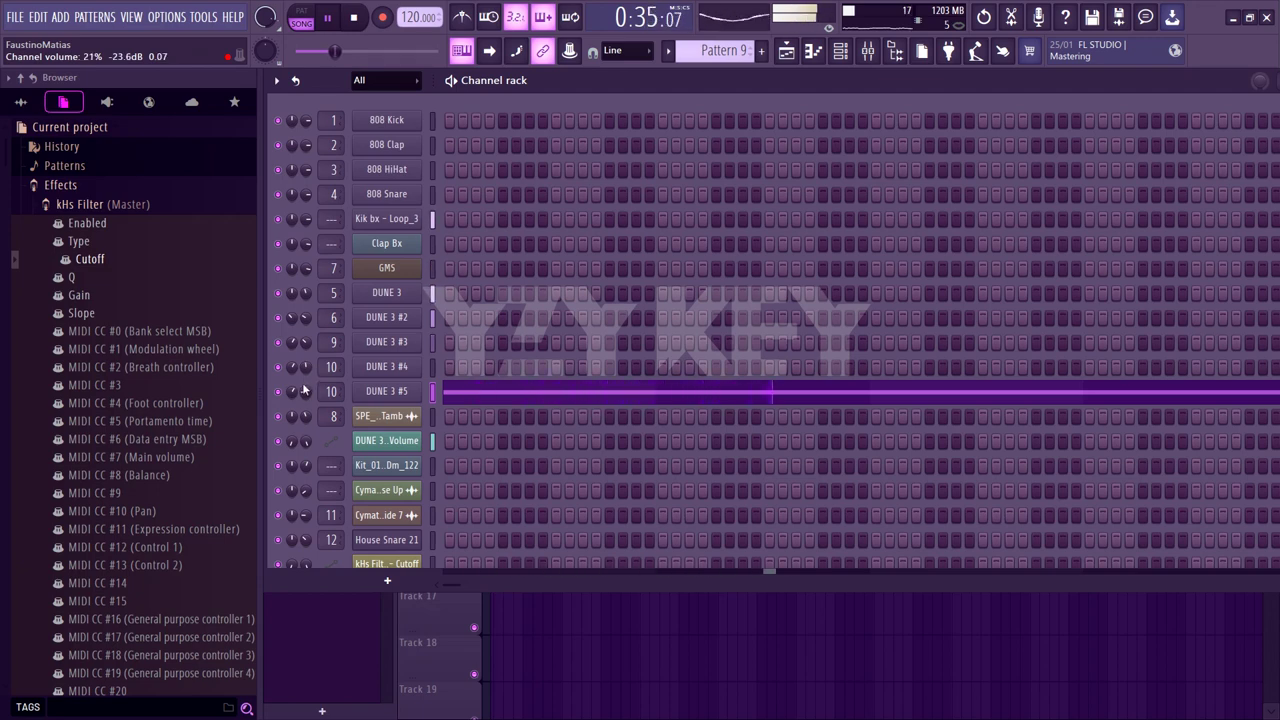
Show all browser files and preview the House Snare samples in the project's sample folder
click(21, 79)
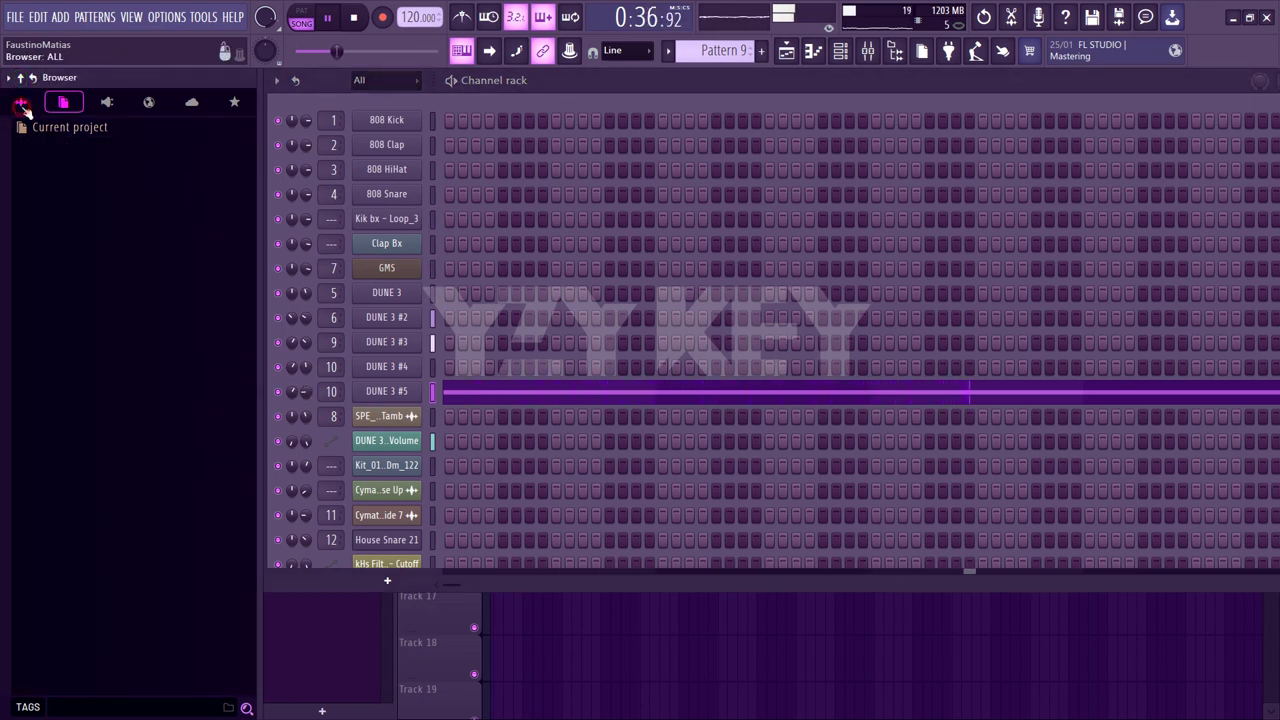
click(21, 103)
click(137, 435)
click(138, 453)
key(Up)
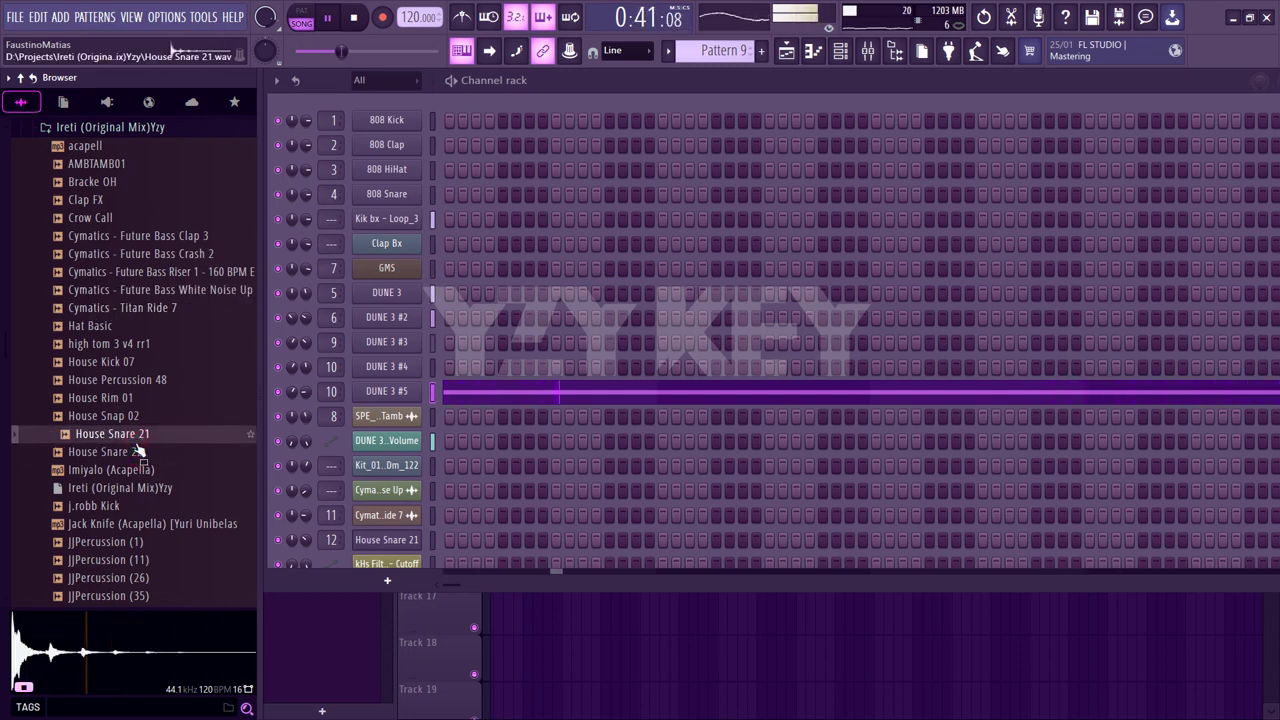
Leave the project's sample folder and expand the Samples 2024 folder
scroll(137, 455, down, 10)
click(73, 146)
click(19, 78)
scroll(106, 480, down, 4)
click(108, 446)
scroll(112, 458, down, 10)
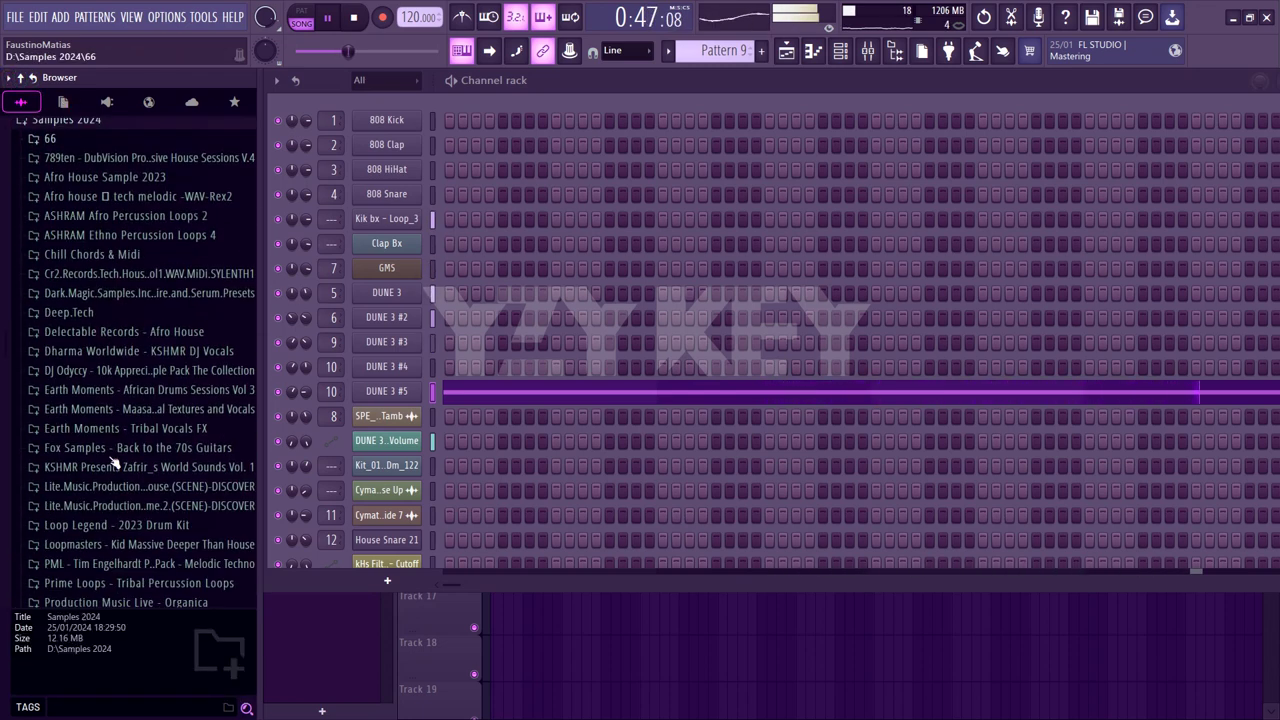
Audition the Female Choir_123 samples in the Earth Moments - Maasai Tribal Textures and Vocals pack
click(175, 192)
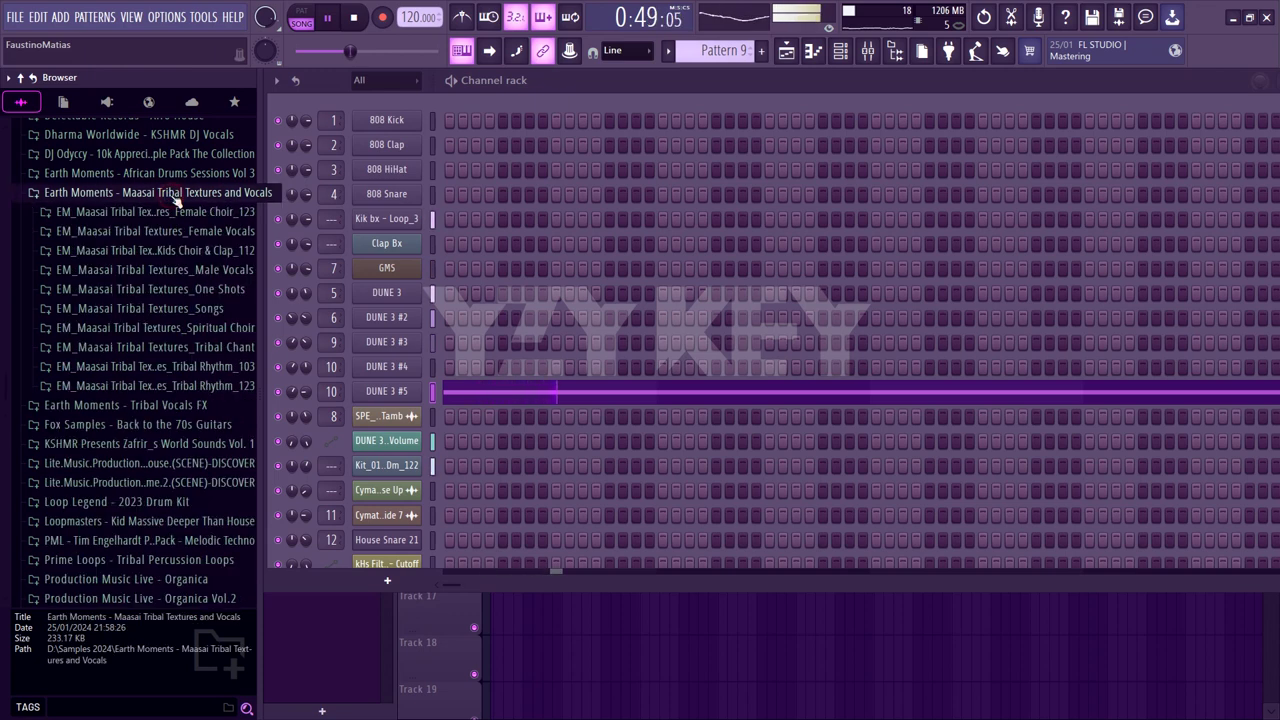
click(175, 211)
click(175, 231)
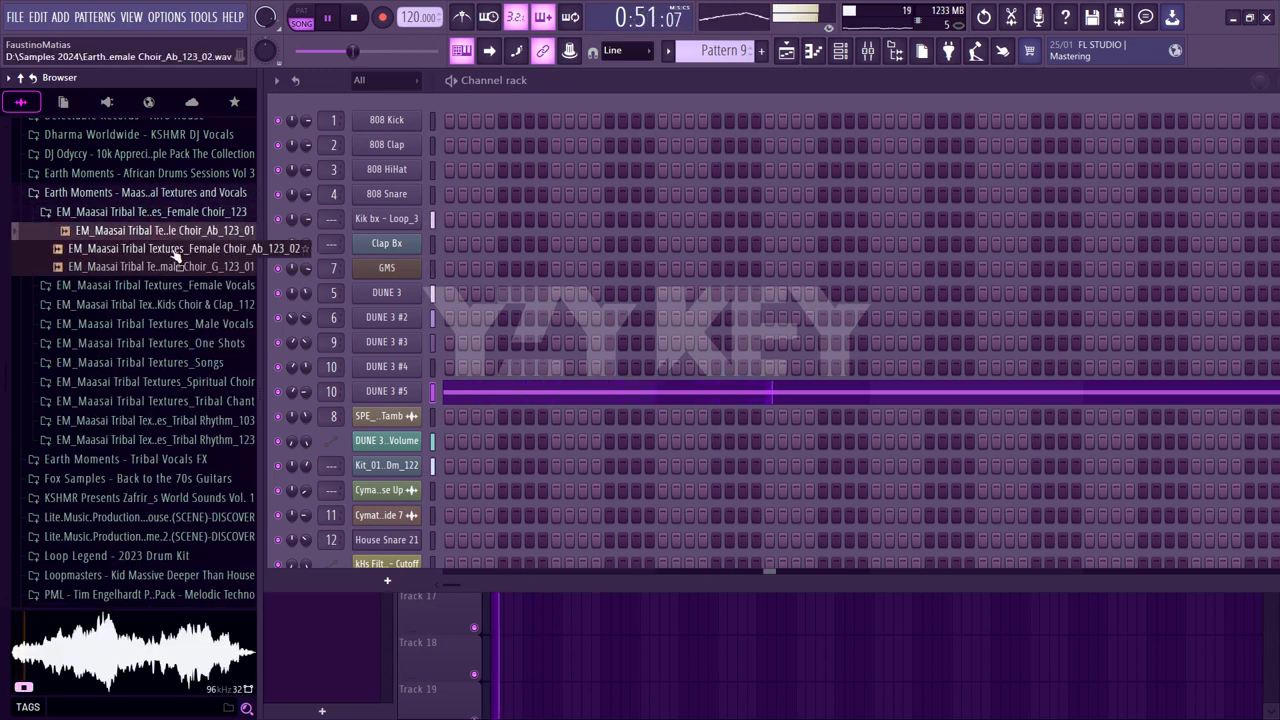
click(175, 249)
click(175, 267)
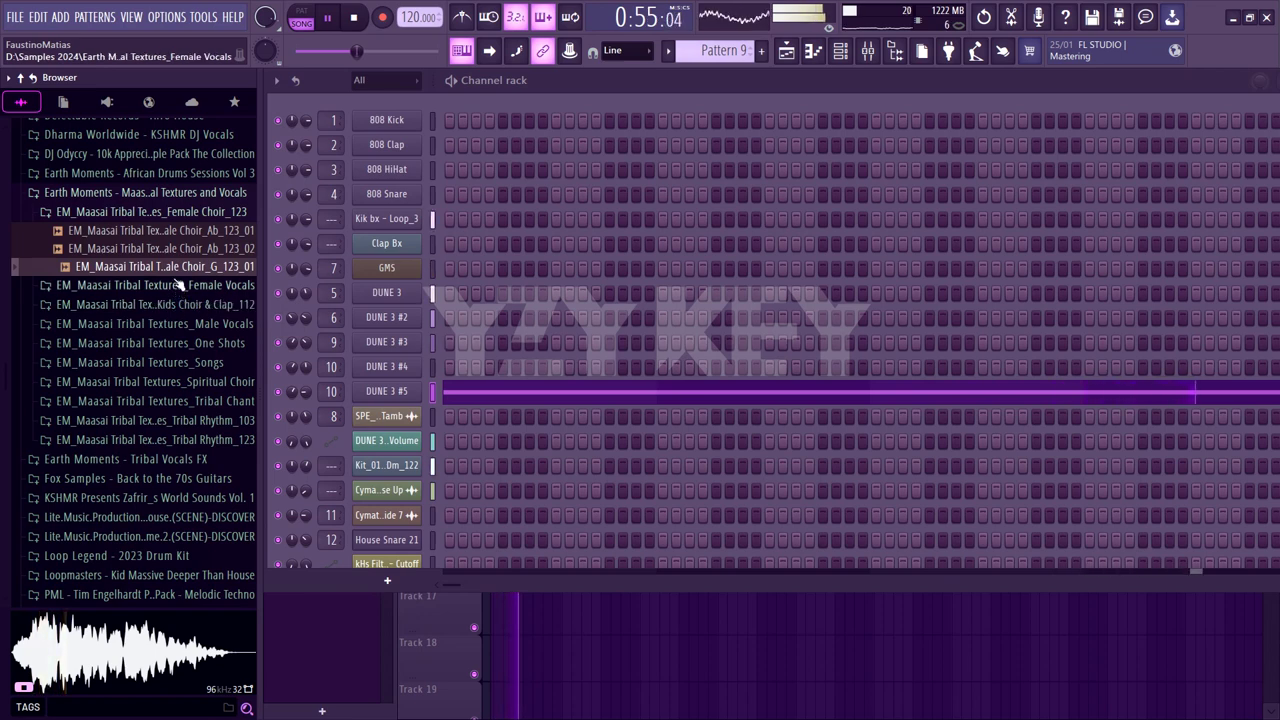
Collapse the choir folder, expand EM_Maasai Tribal Textures_Female Vocals, and audition its sample 01
click(220, 212)
click(224, 230)
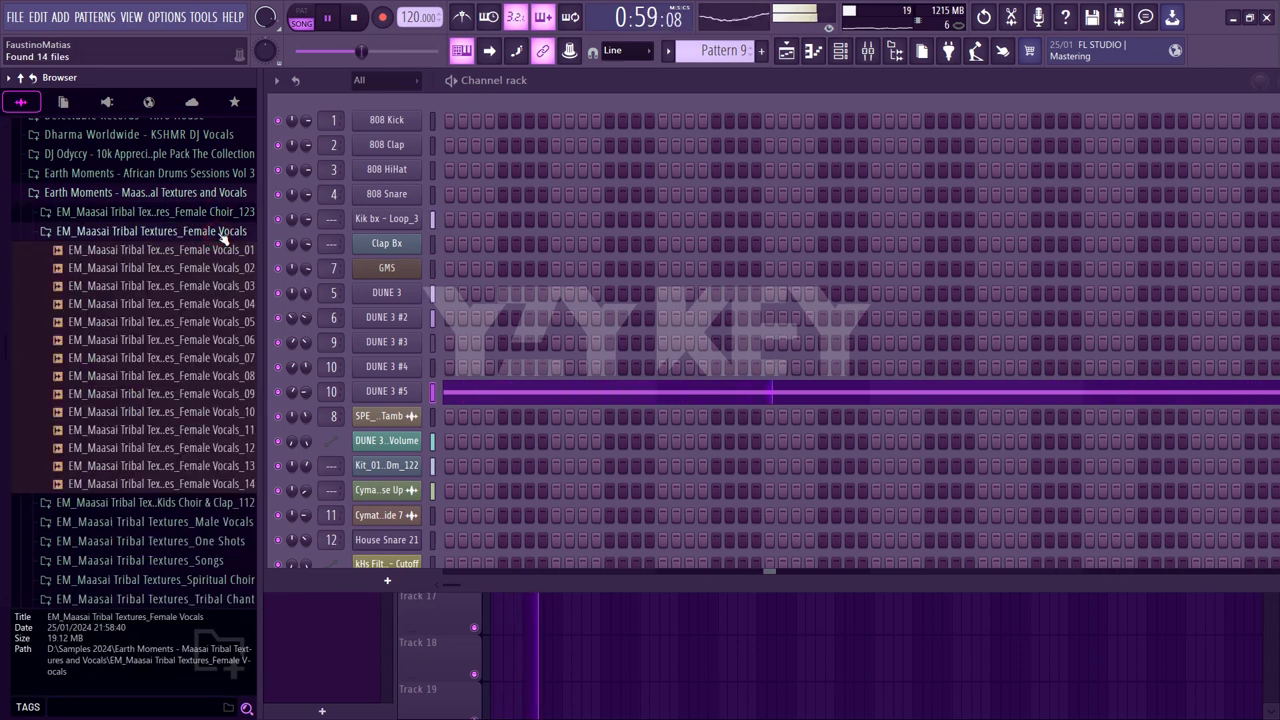
click(220, 250)
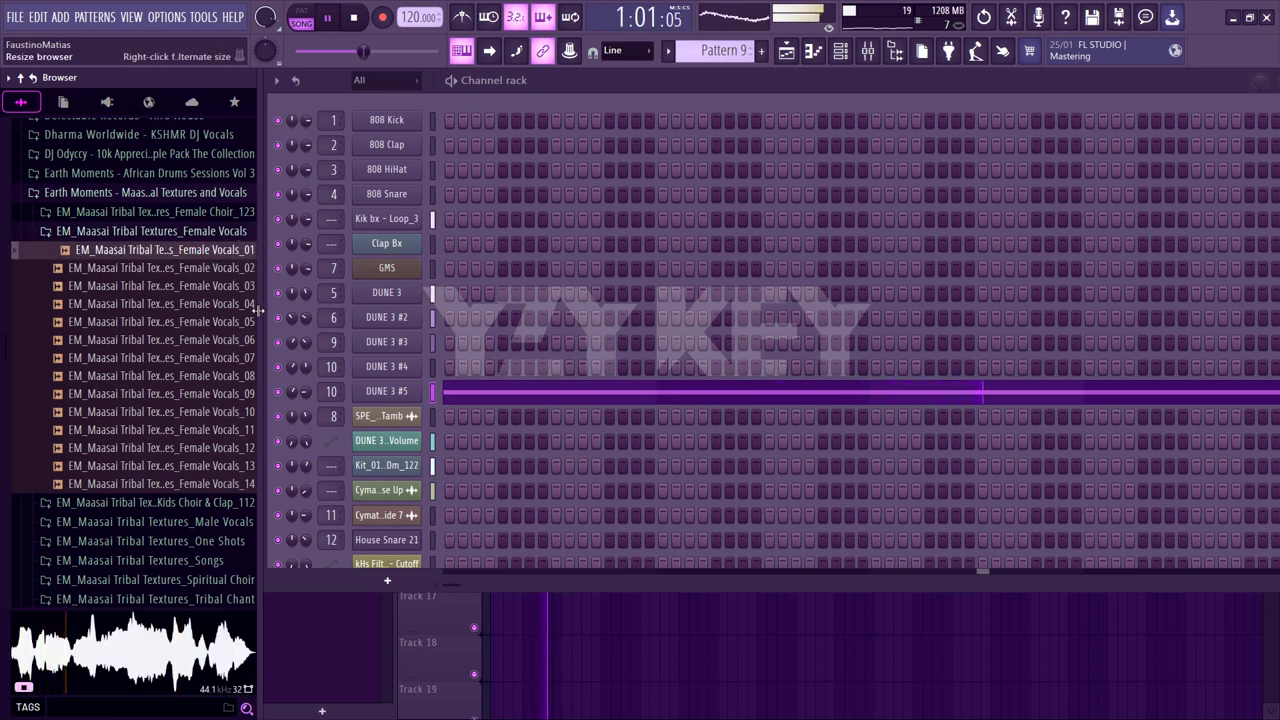
Widen the browser to fit the full sample names and switch to Pattern 2
drag(262, 308, 355, 308)
click(670, 52)
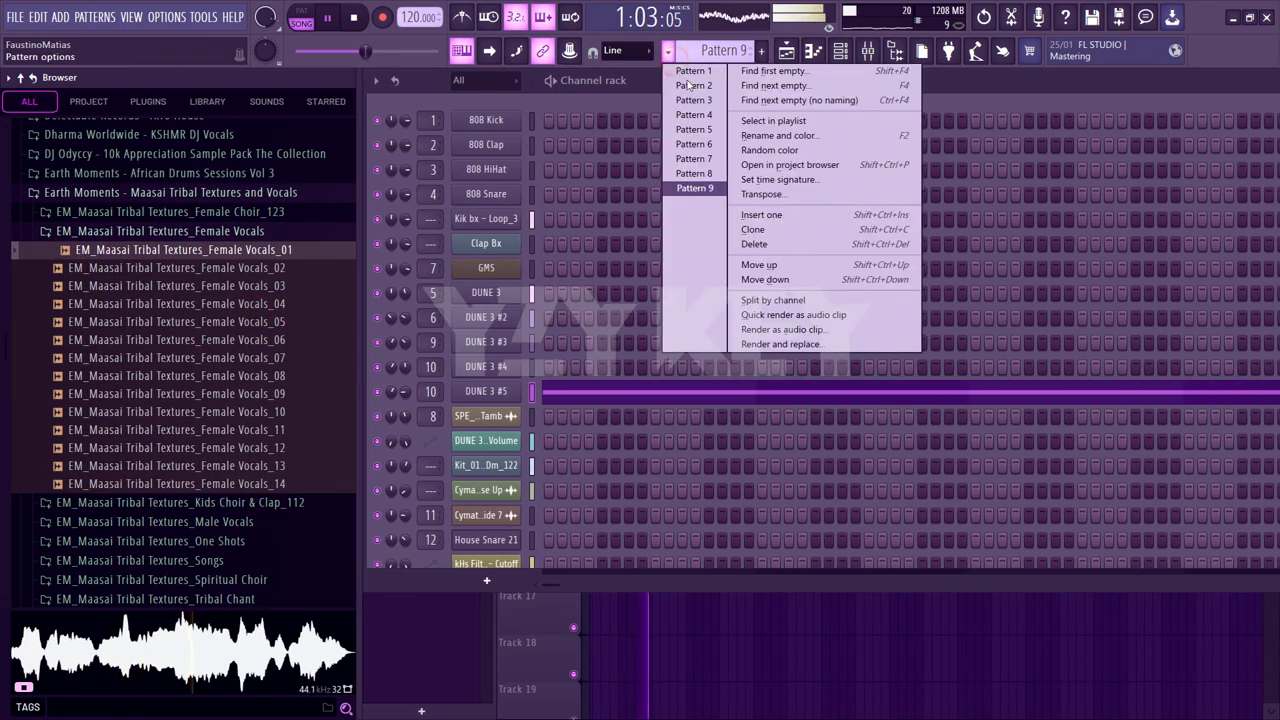
click(690, 86)
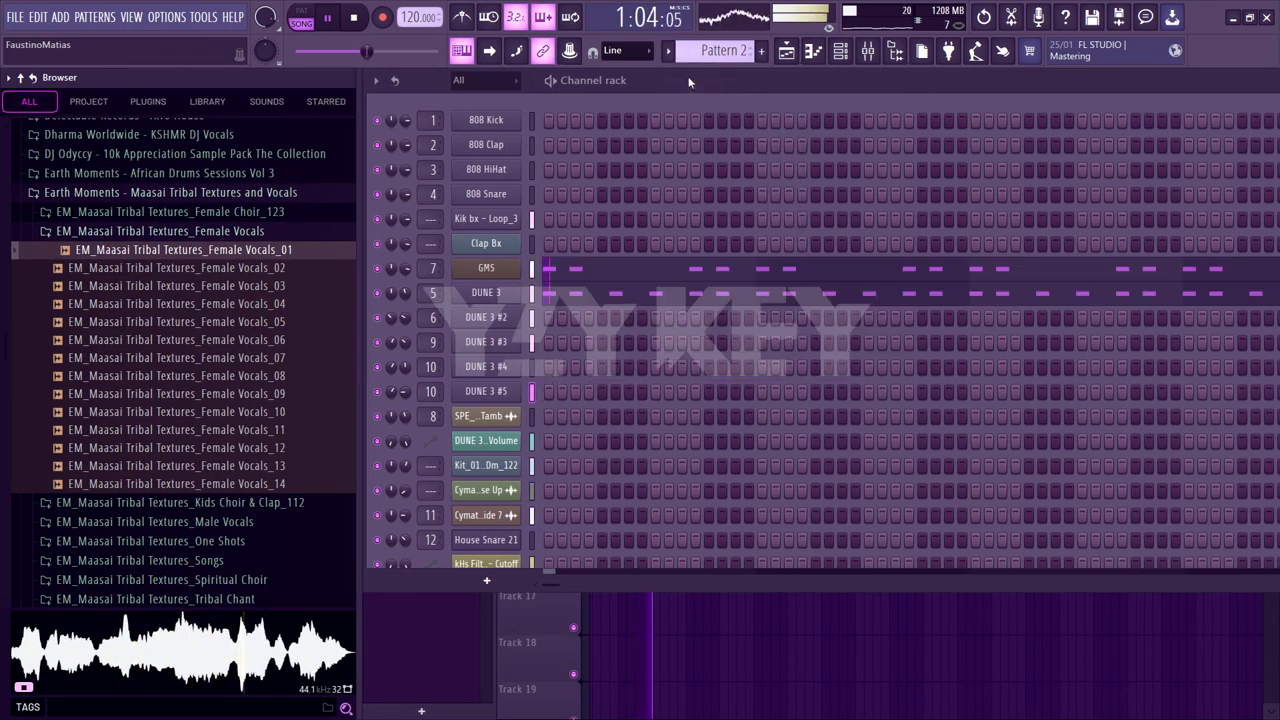
Audition the EM_Maasai Tribal Textures_Female Vocals samples from 02 through 08
click(269, 279)
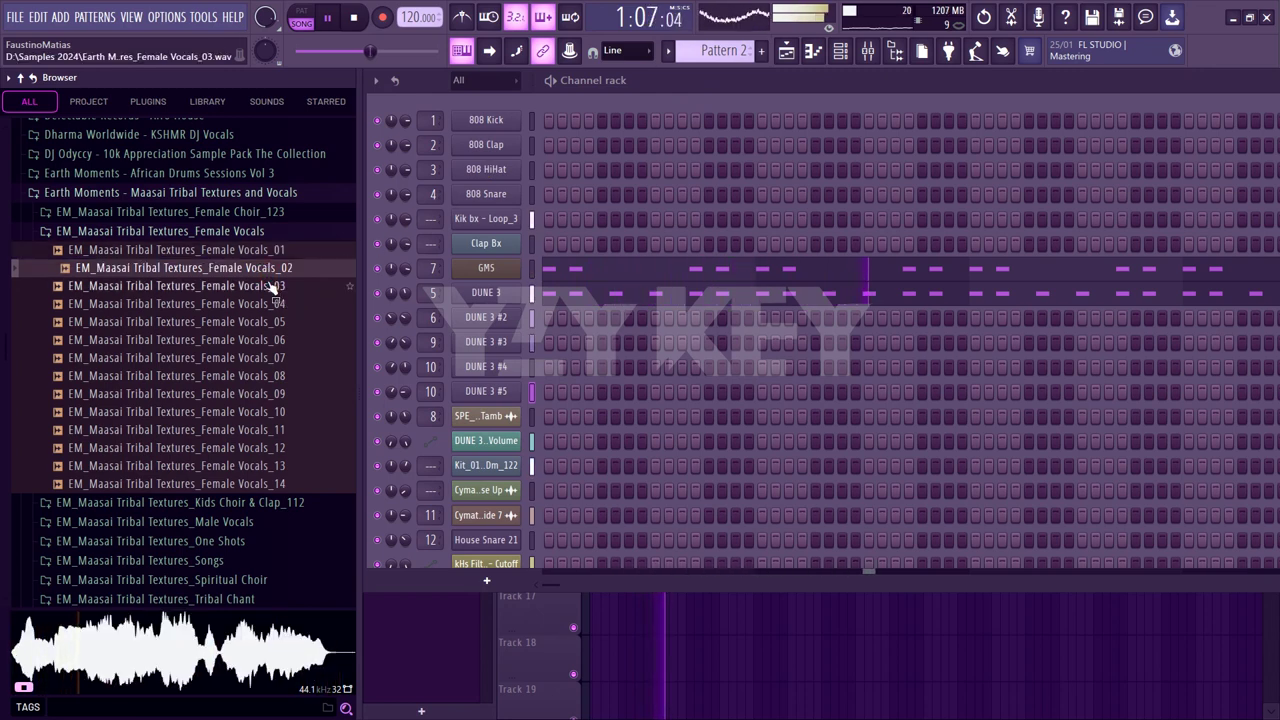
key(Down)
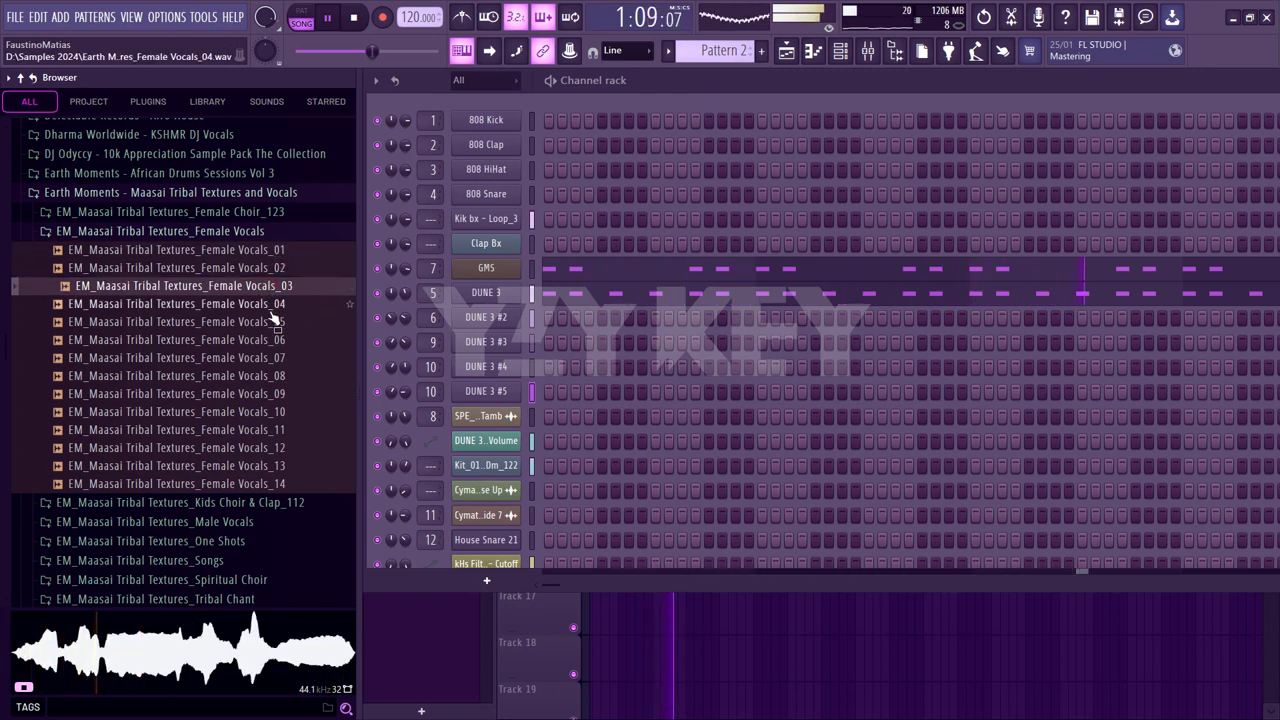
key(Down)
key(Down)
key(Down)
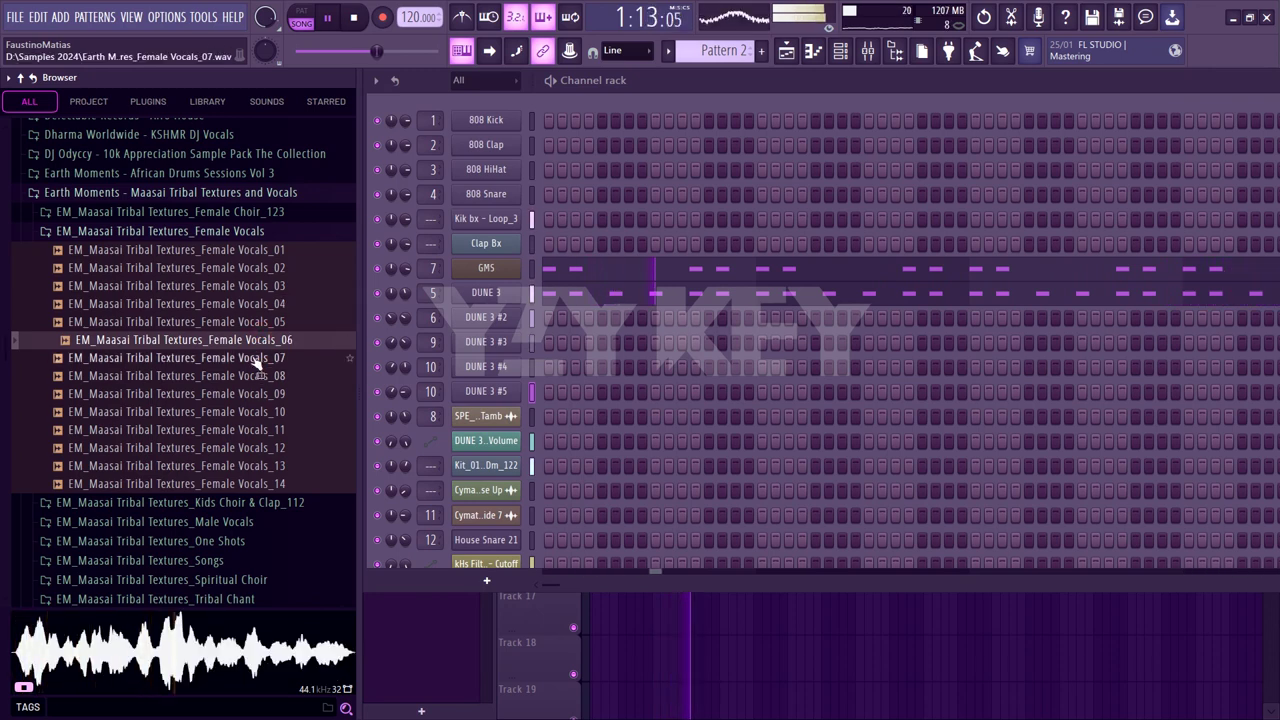
key(Down)
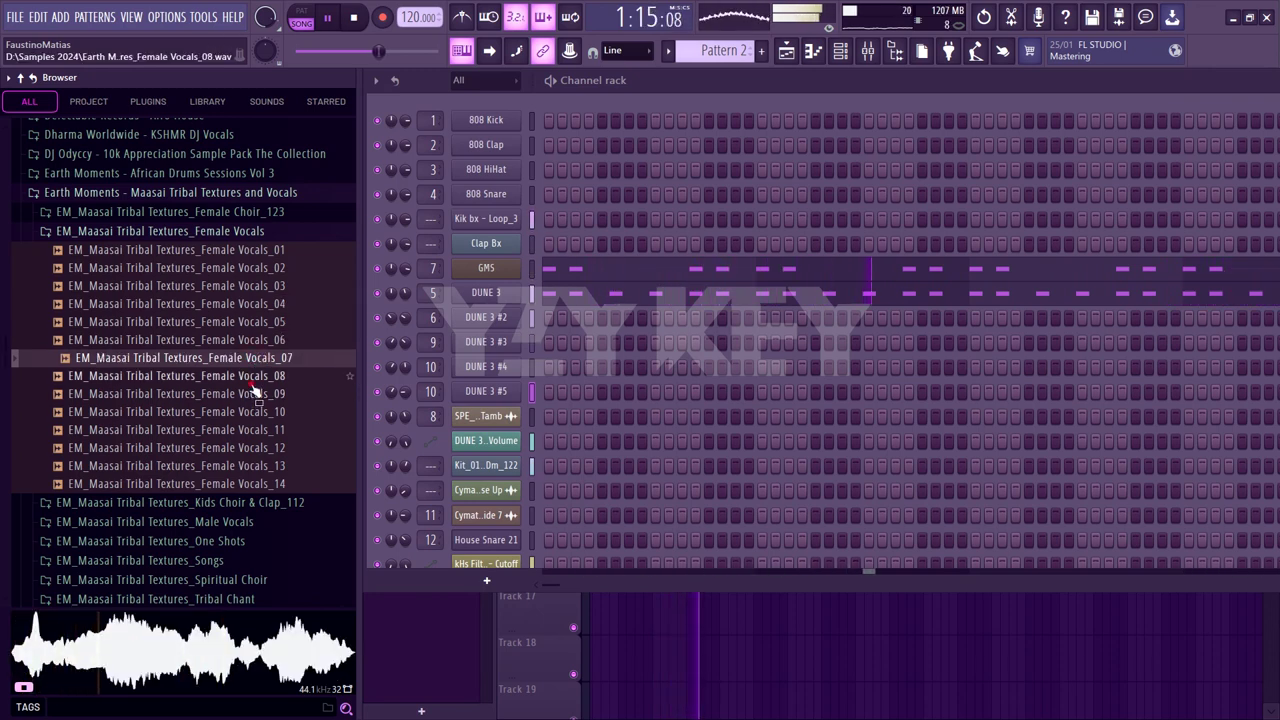
key(Down)
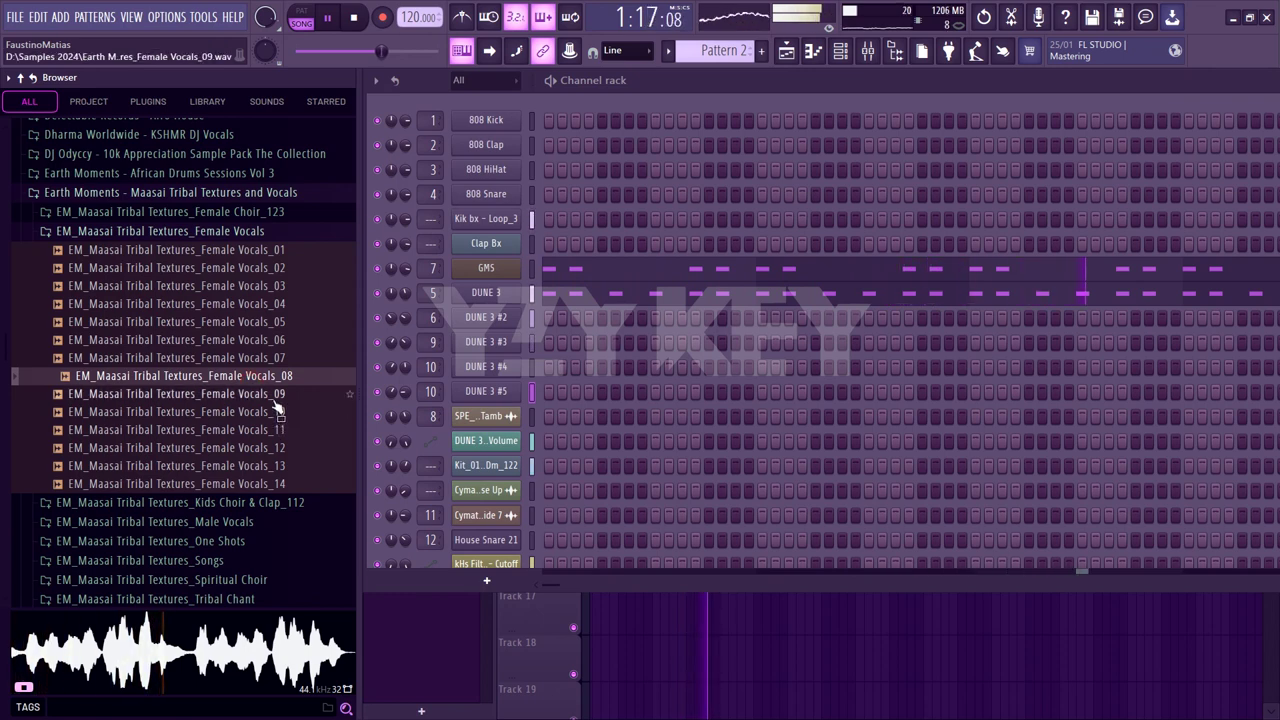
Load EM_Maasai Tribal Textures_Female Vocals_08 into a Fruity Slicer channel
right_click(272, 378)
click(320, 541)
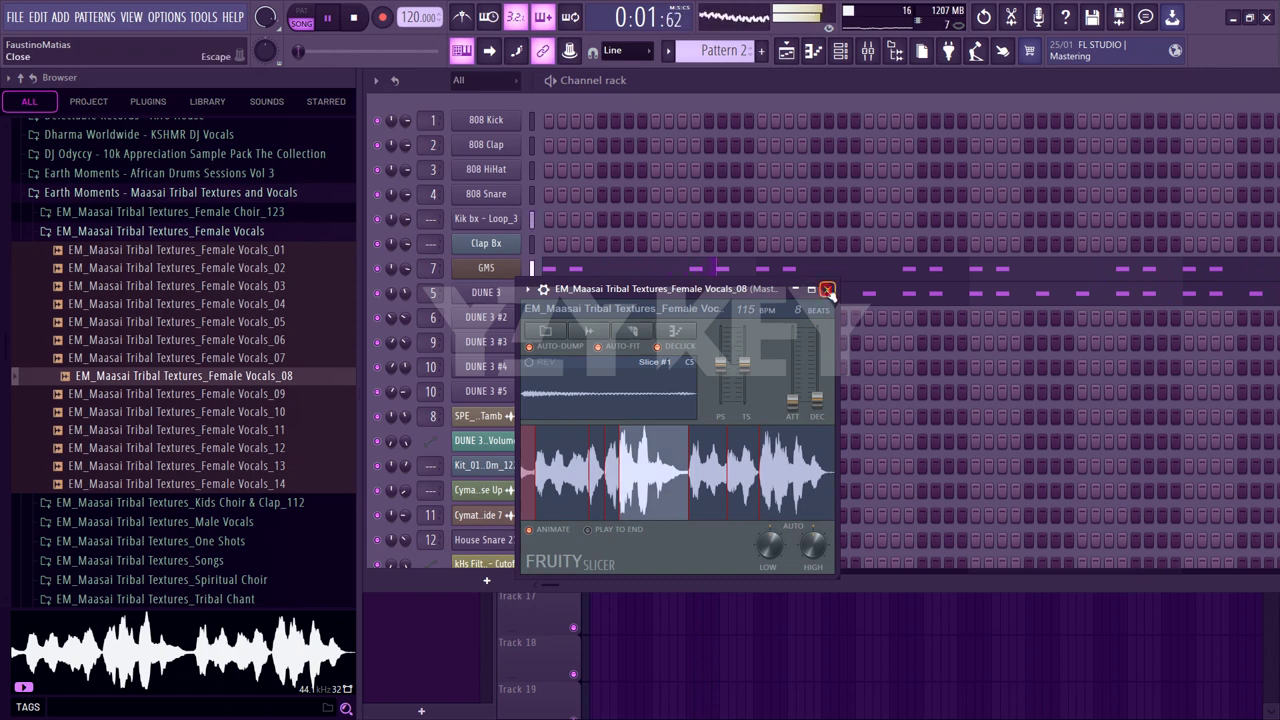
Close the slicer window and play the song with the EM_Maasai Tribal Textures_Female Vocals_08 channel
click(827, 289)
scroll(729, 365, down, 2)
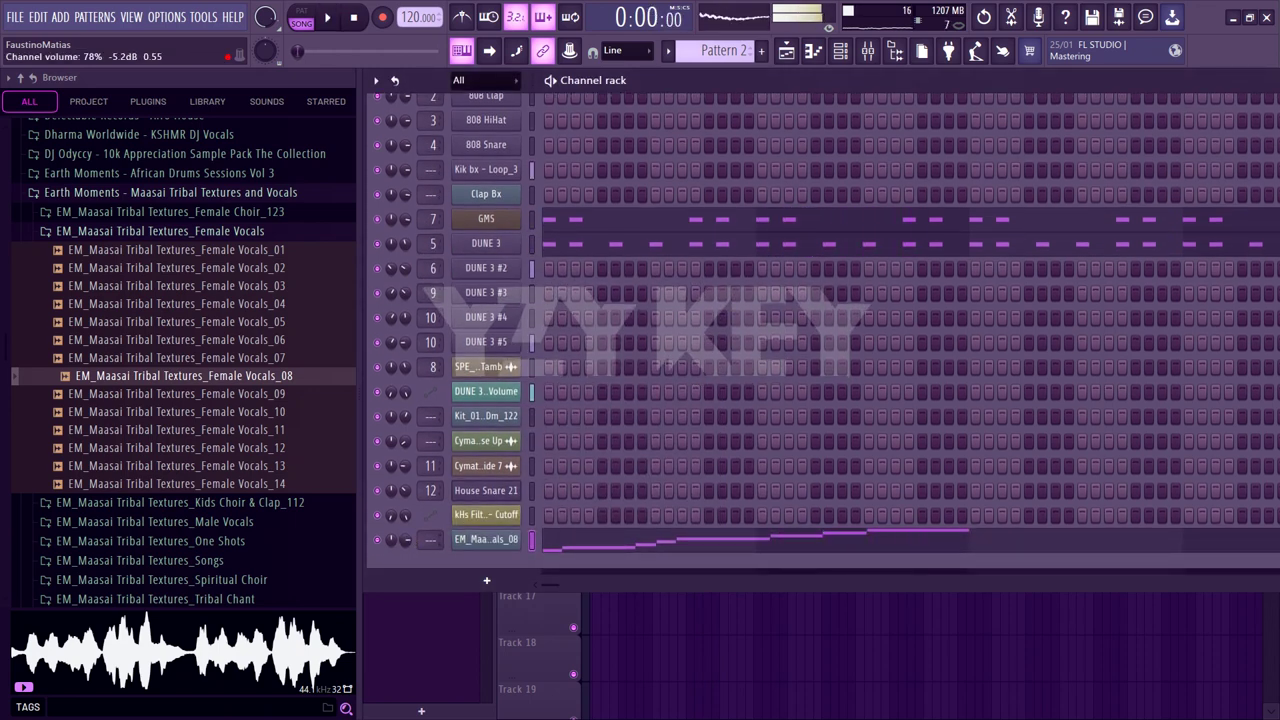
key(space)
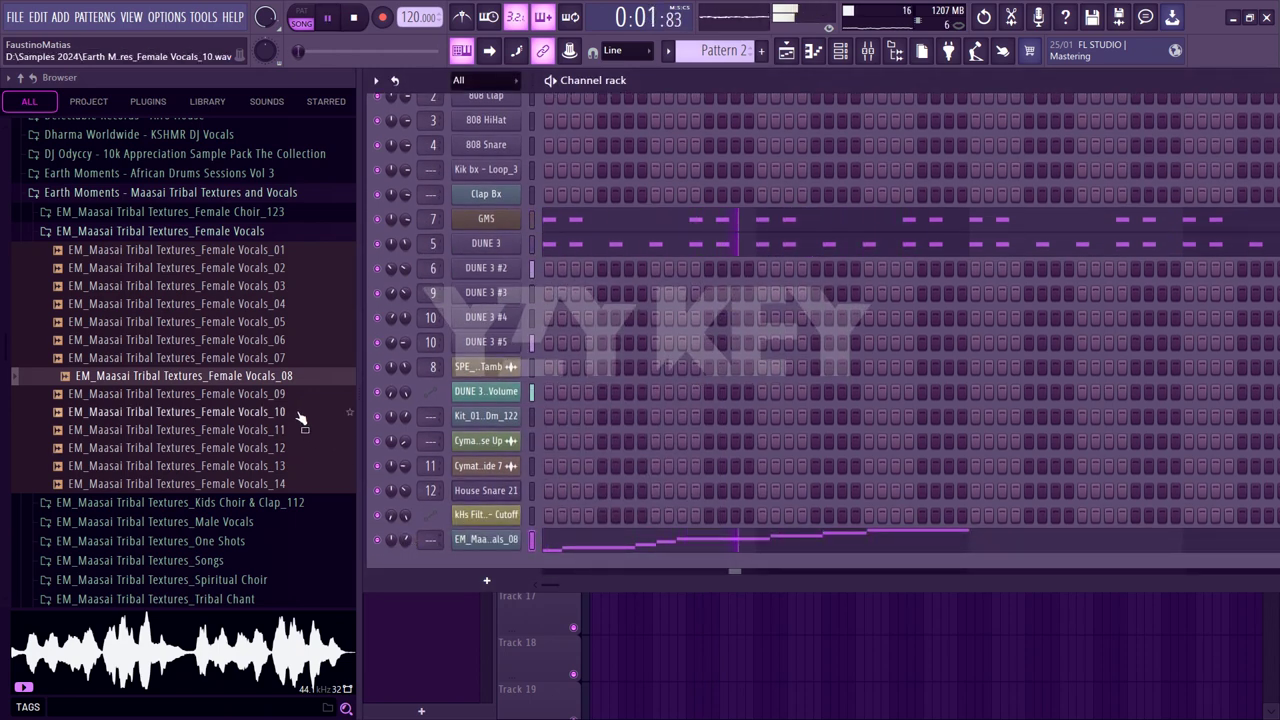
Audition EM_Maasai Tribal Textures_Female Vocals_09 and try it in the vocal slicer channel during playback
click(286, 394)
click(486, 543)
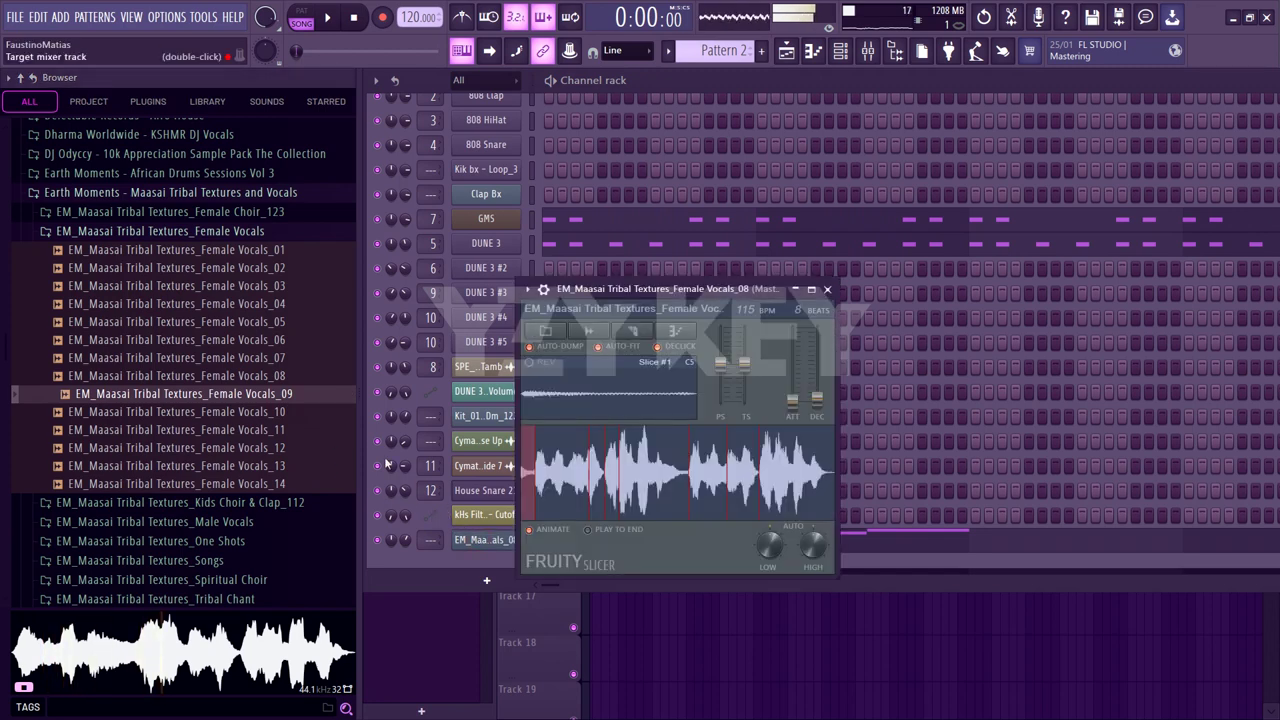
drag(285, 400, 655, 451)
key(space)
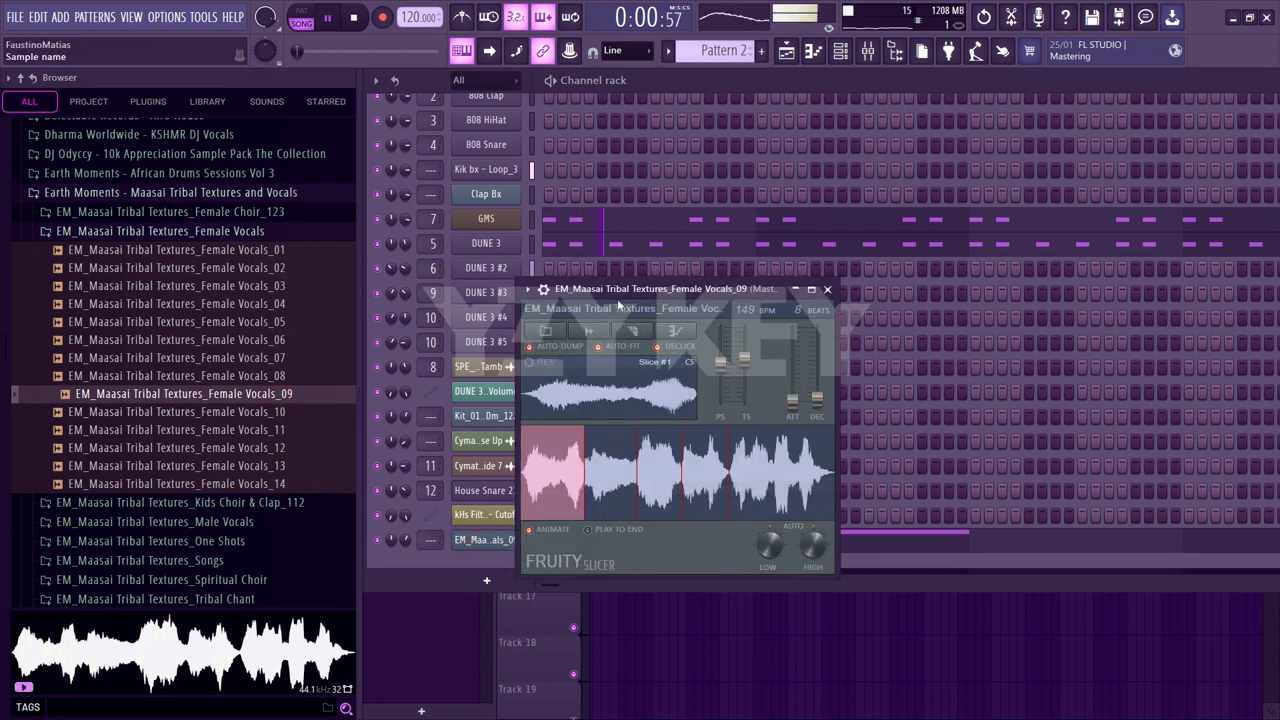
drag(615, 309, 590, 172)
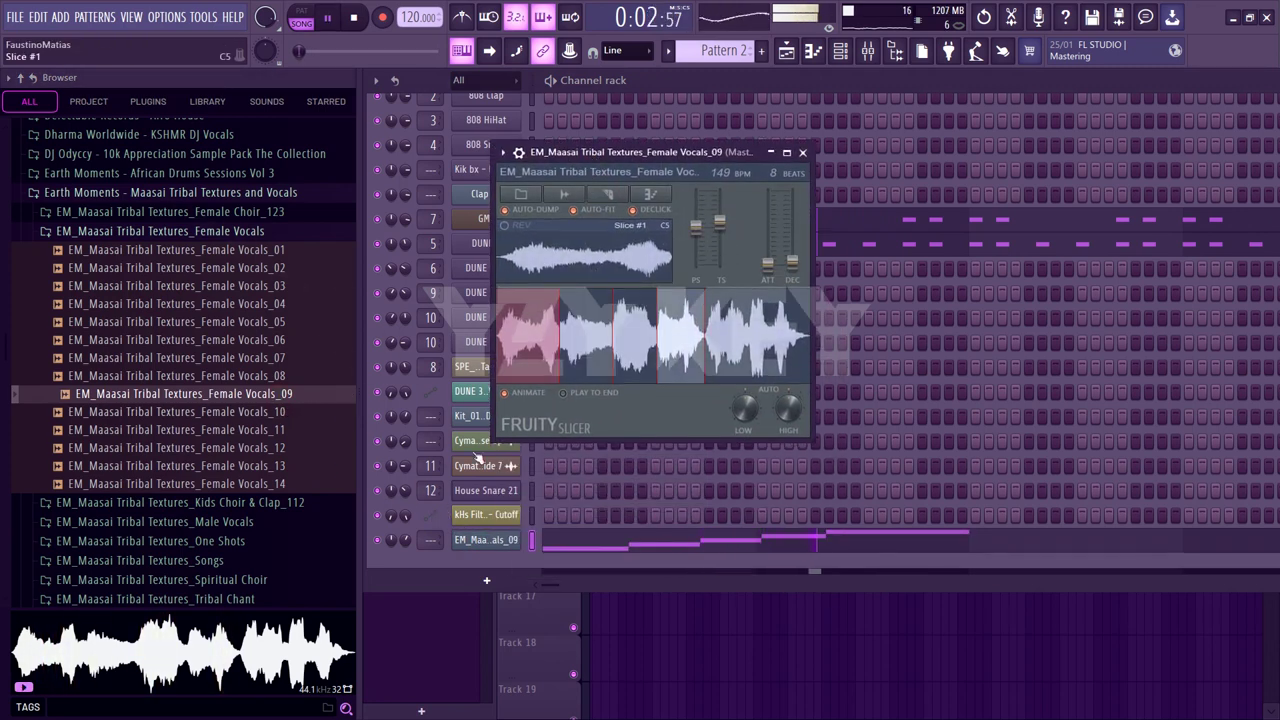
key(Escape)
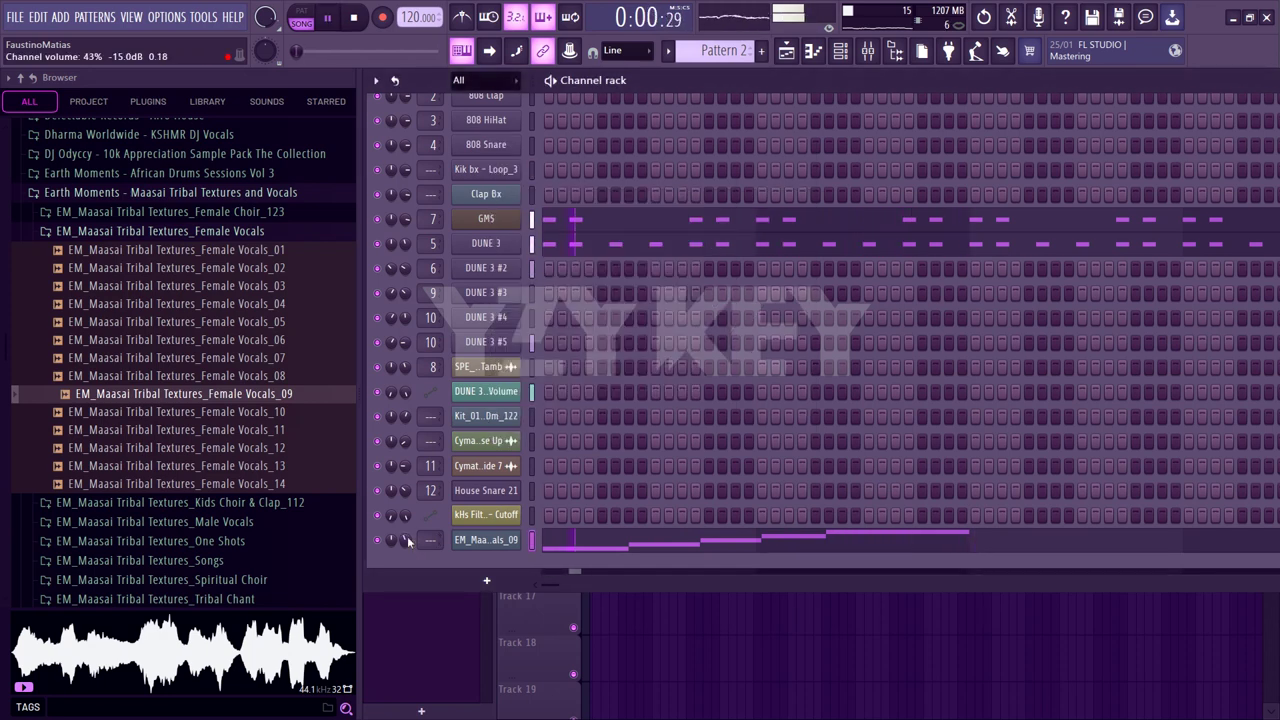
Expand the EM_Maasai Tribal Textures_Kids Choir & Clap_112 folder and audition its sample 02
click(240, 504)
key(space)
click(318, 172)
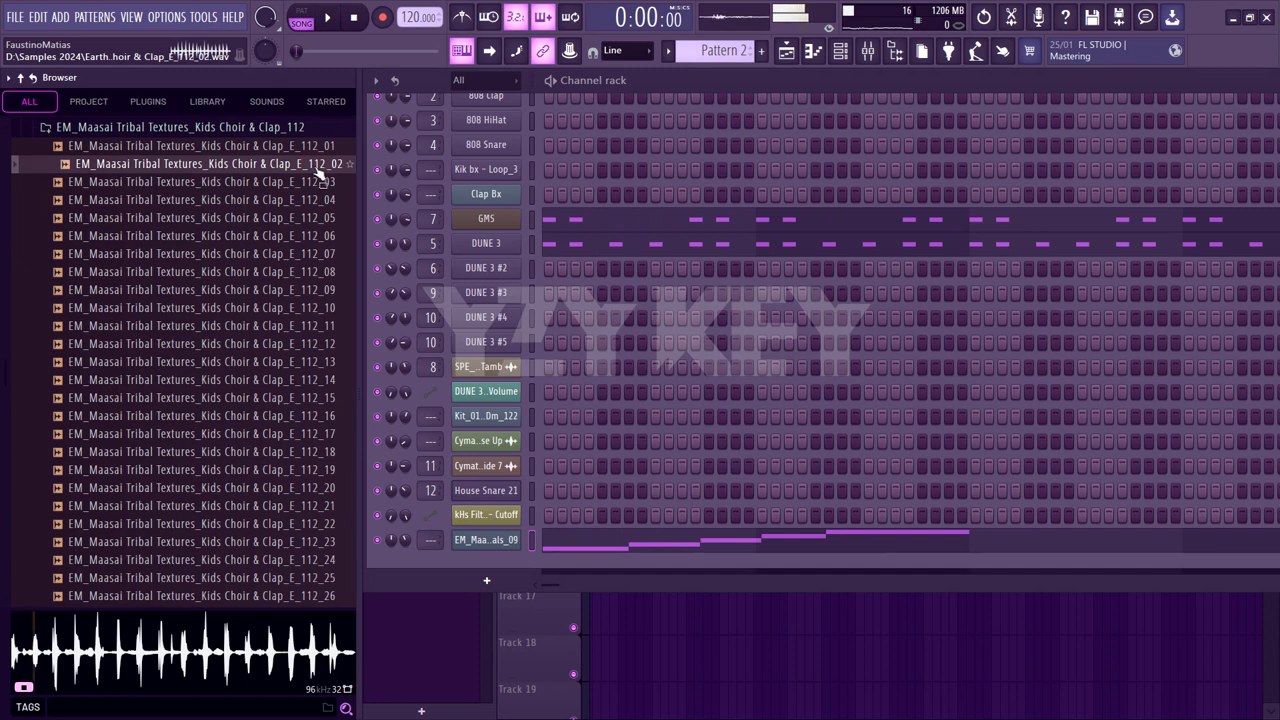
Replace the vocal slicer channel's sample with EM_Maasai Tribal Textures_Kids Choir & Clap_E_112_01 and play it with the song
drag(300, 146, 503, 542)
key(space)
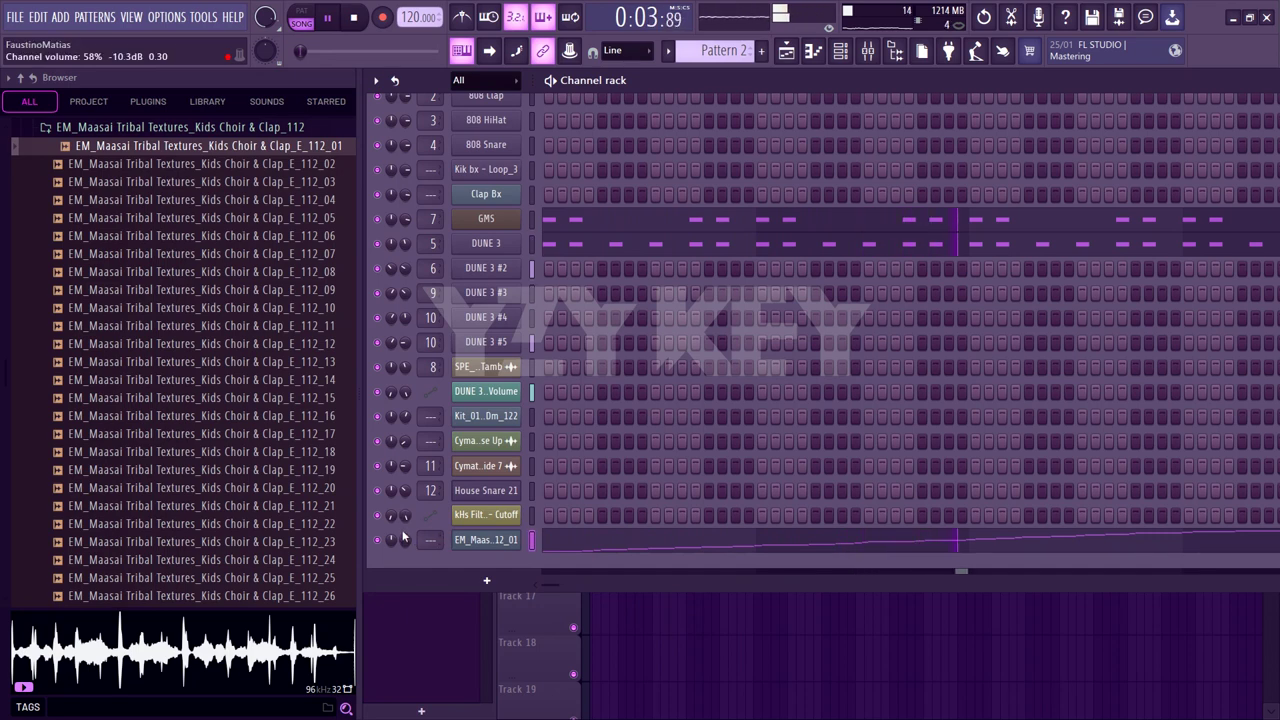
scroll(480, 443, up, 2)
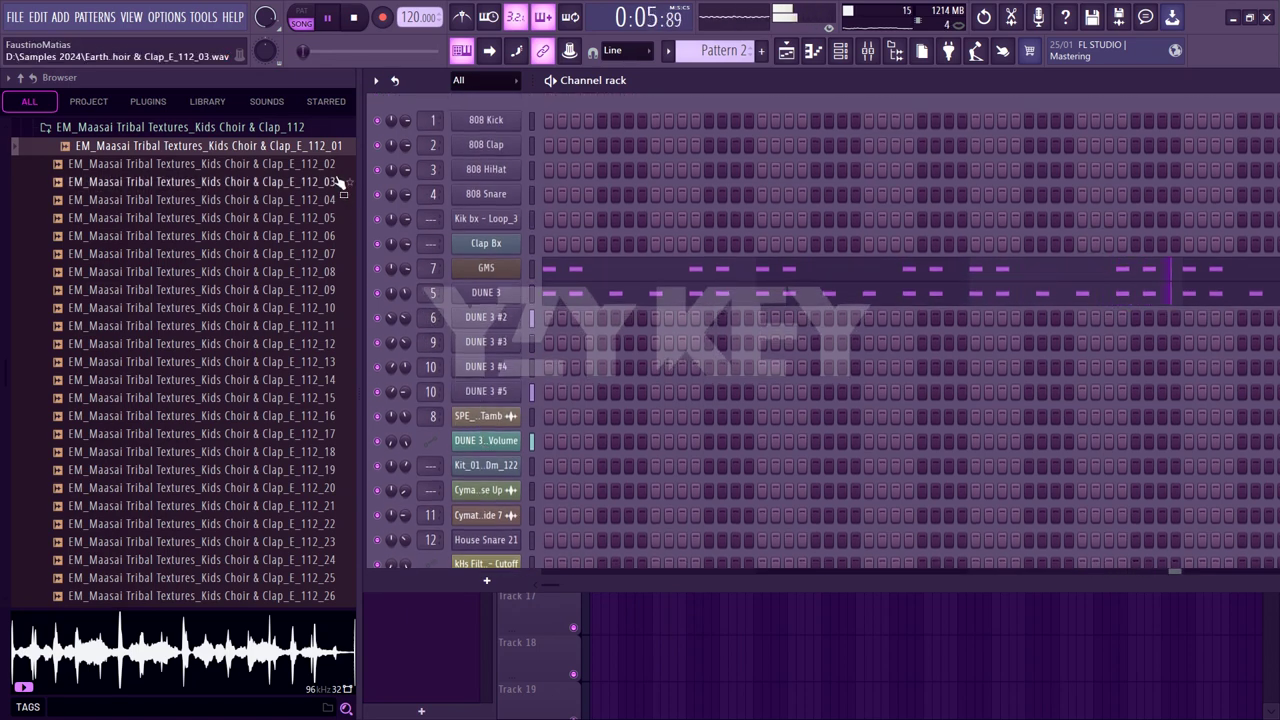
scroll(560, 366, down, 2)
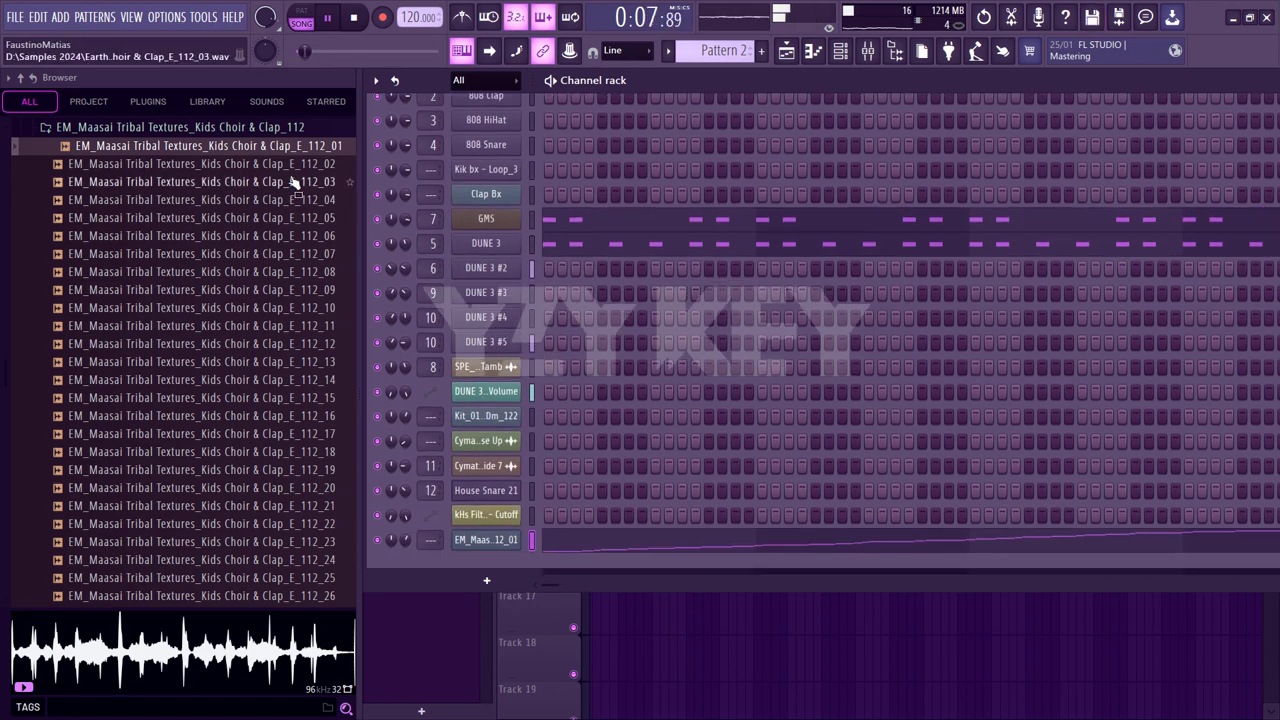
Stop playback and audition the Kids Choir & Clap_E_112 samples from 02 through 05
key(space)
click(294, 168)
click(296, 184)
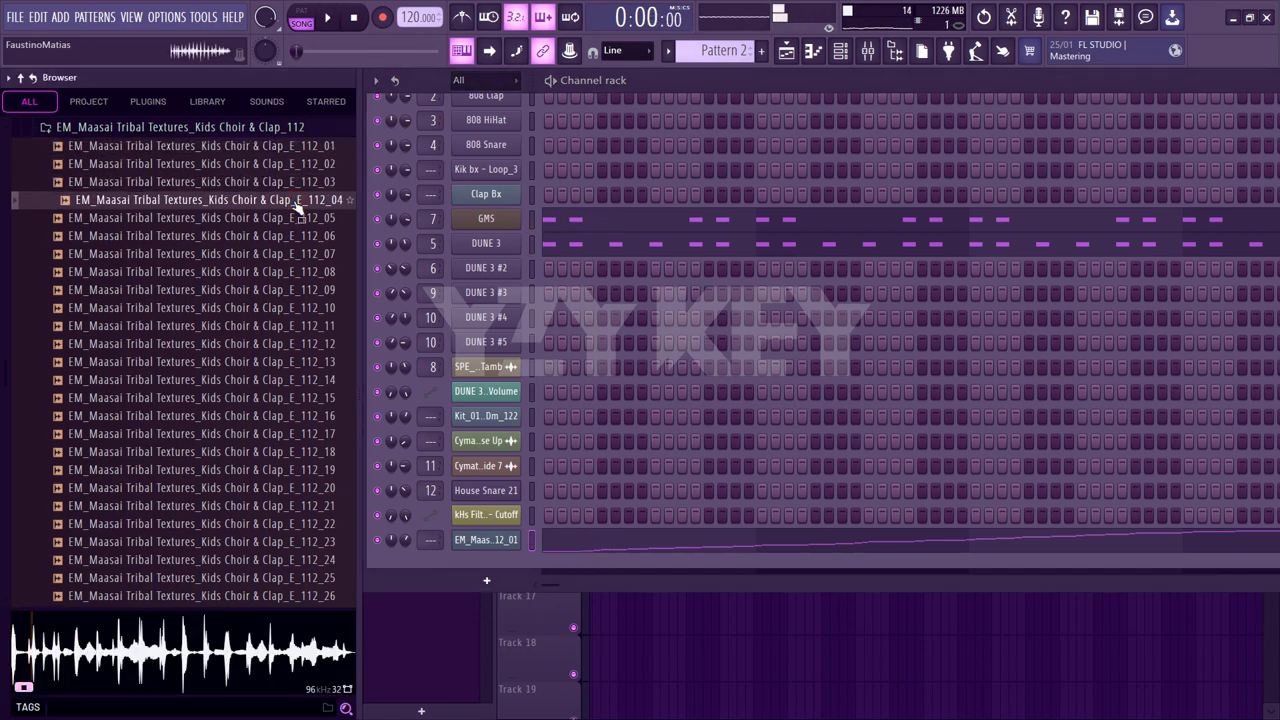
key(Down)
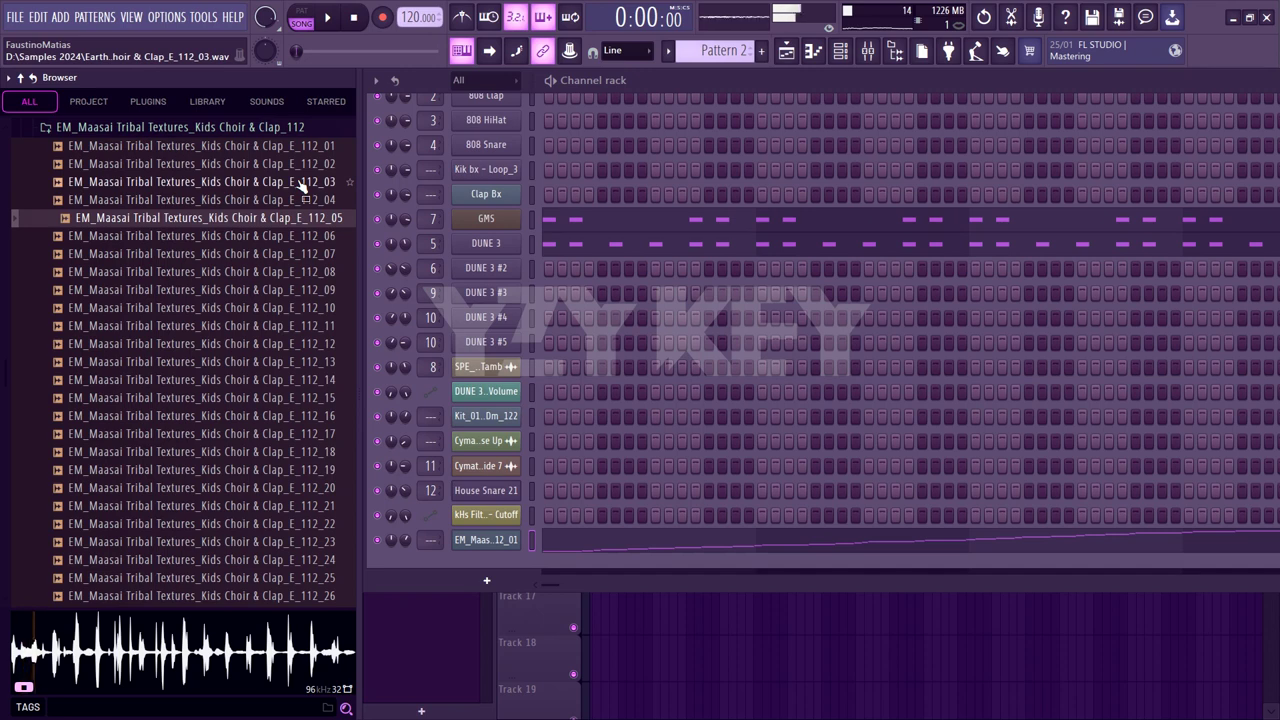
Try Kids Choir & Clap_E_112_03 and 02 in the vocal slicer channel during playback
drag(301, 186, 508, 545)
key(space)
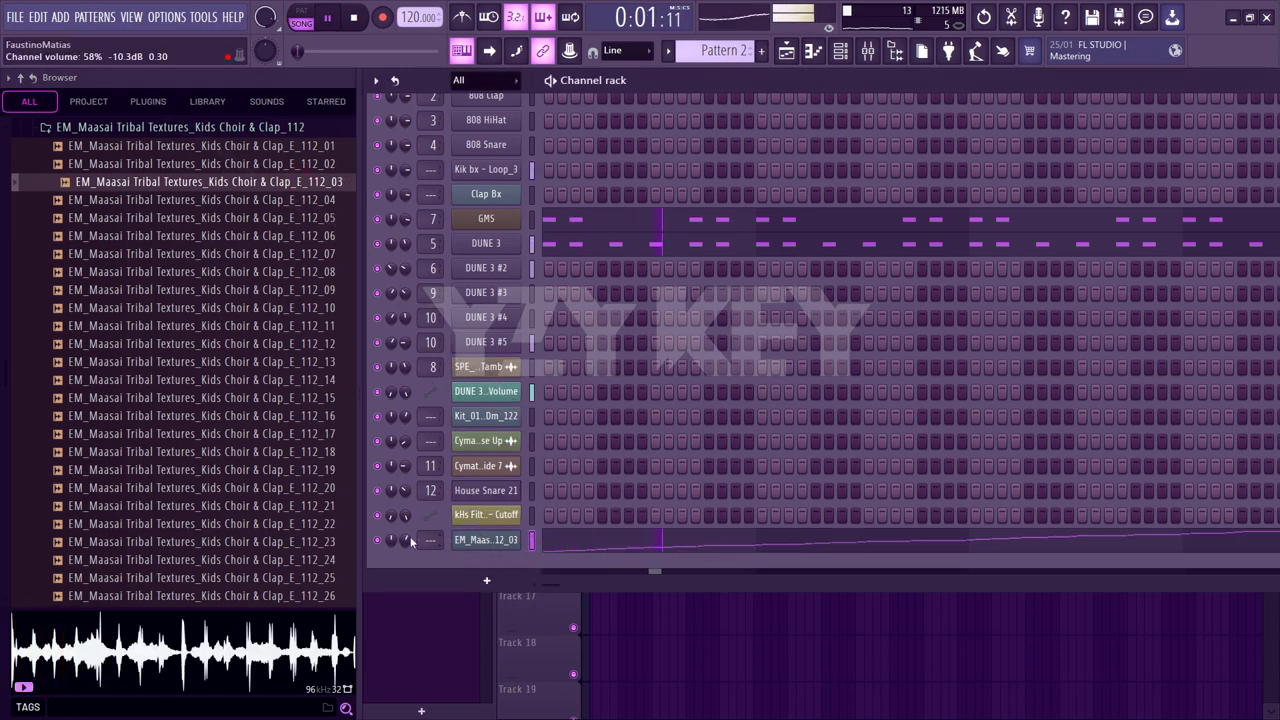
drag(314, 164, 478, 541)
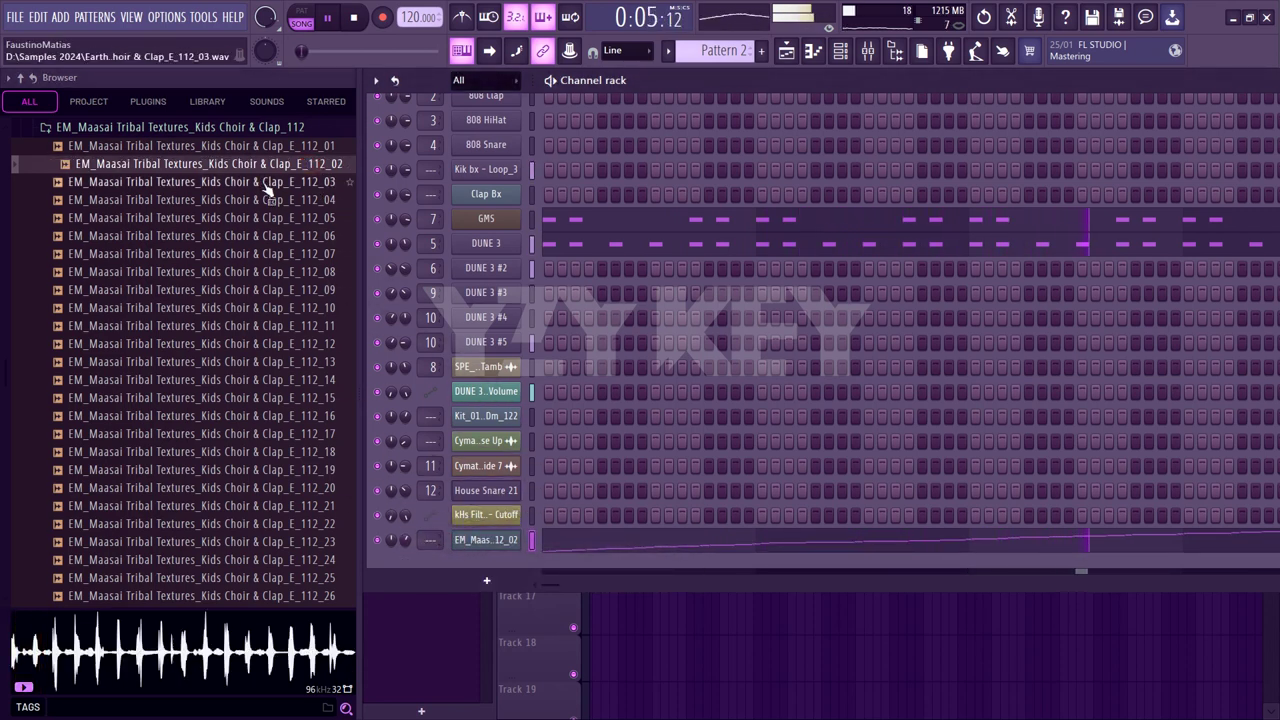
Set the vocal slicer channel's volume to about 57% and load Kids Choir & Clap_E_112_01 into it
drag(404, 540, 400, 538)
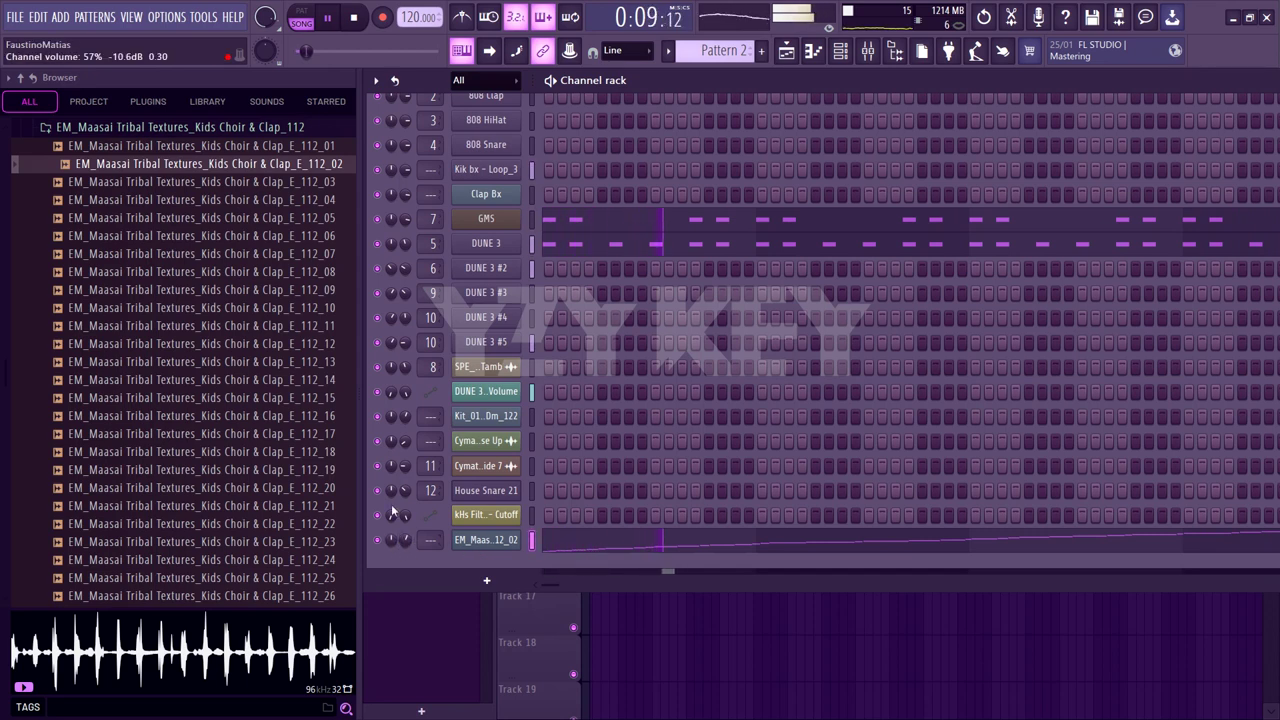
drag(314, 145, 487, 540)
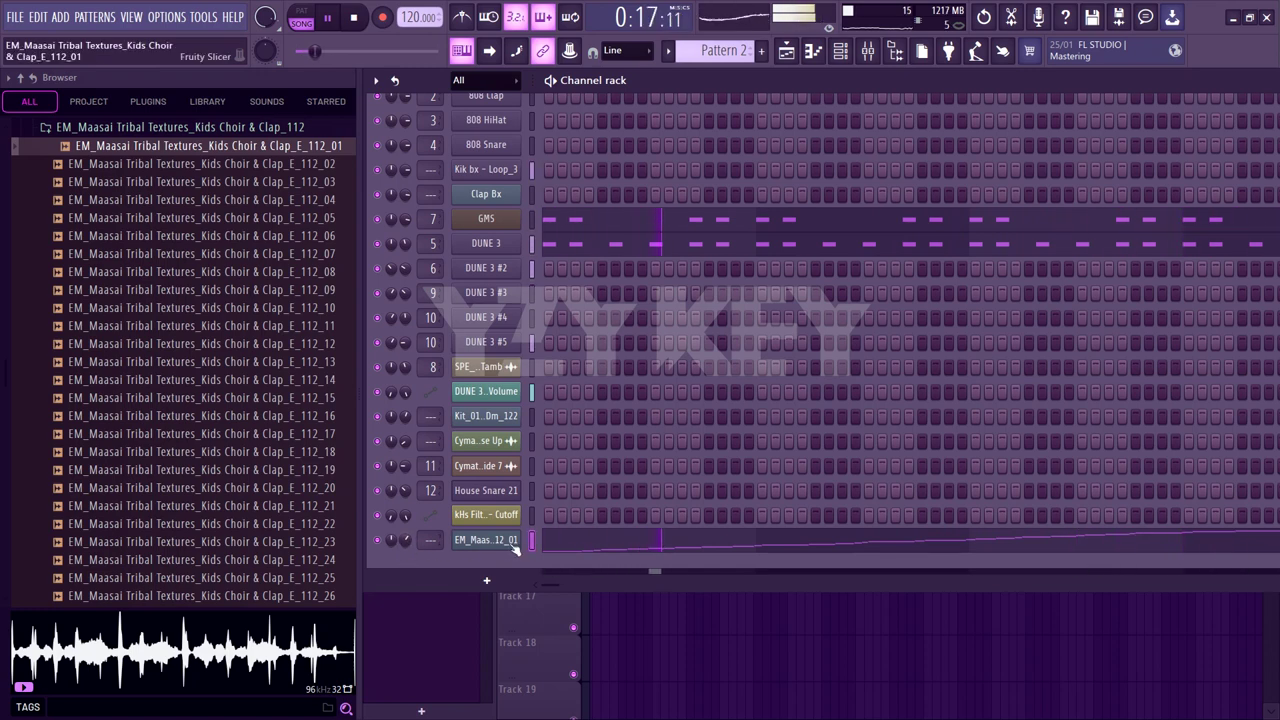
Route the choir channel to mixer track 13 and add Fruity Reeverb 2 in slot 2 with a 45% wet level
key(ctrl+l)
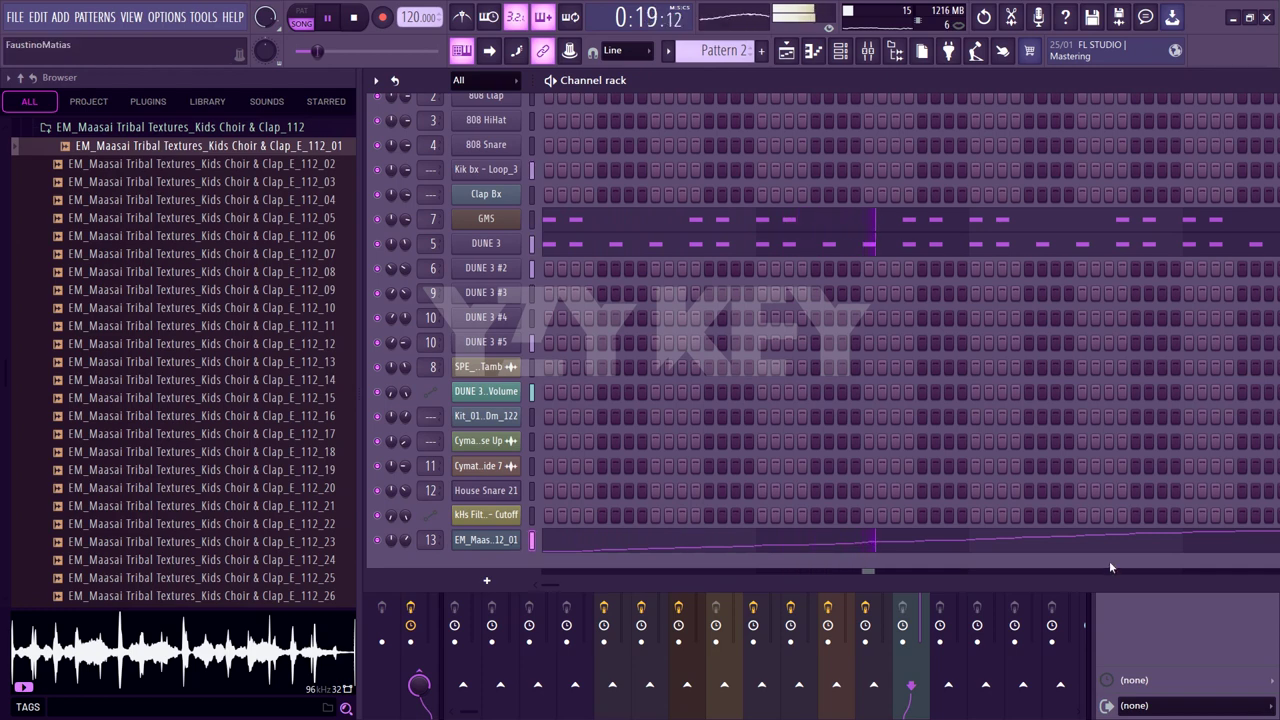
click(1128, 593)
click(1133, 167)
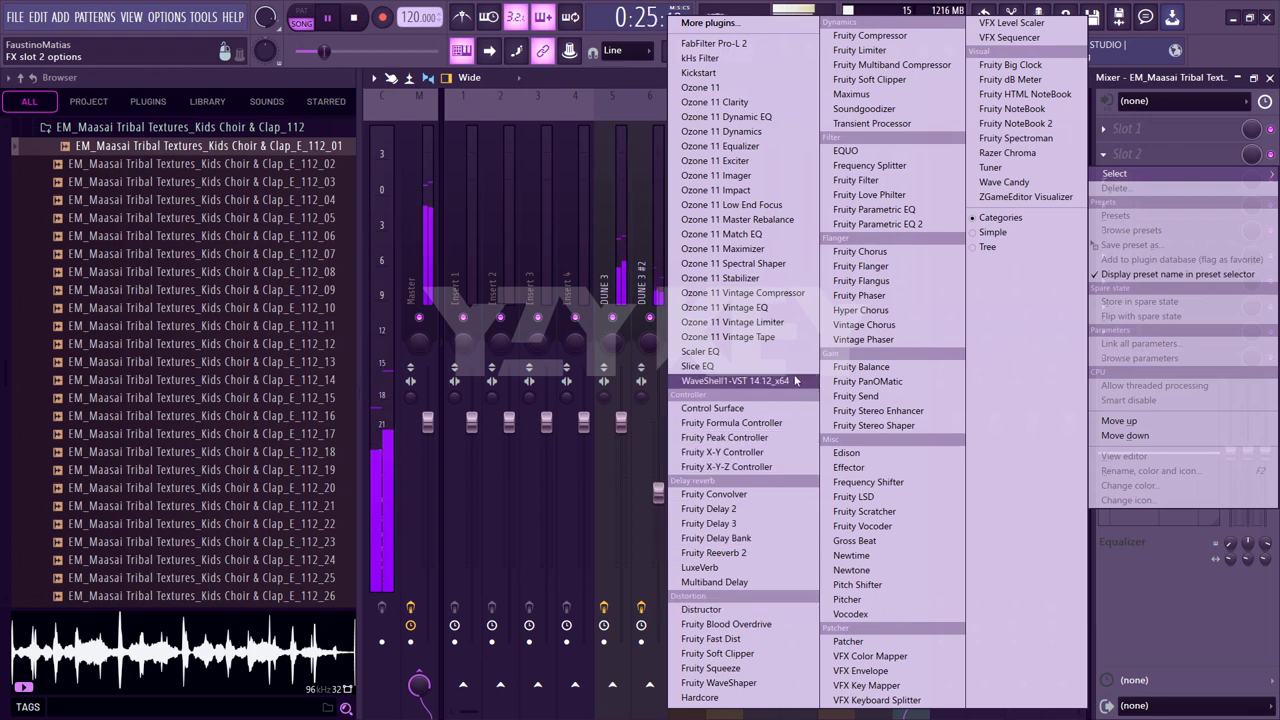
click(757, 552)
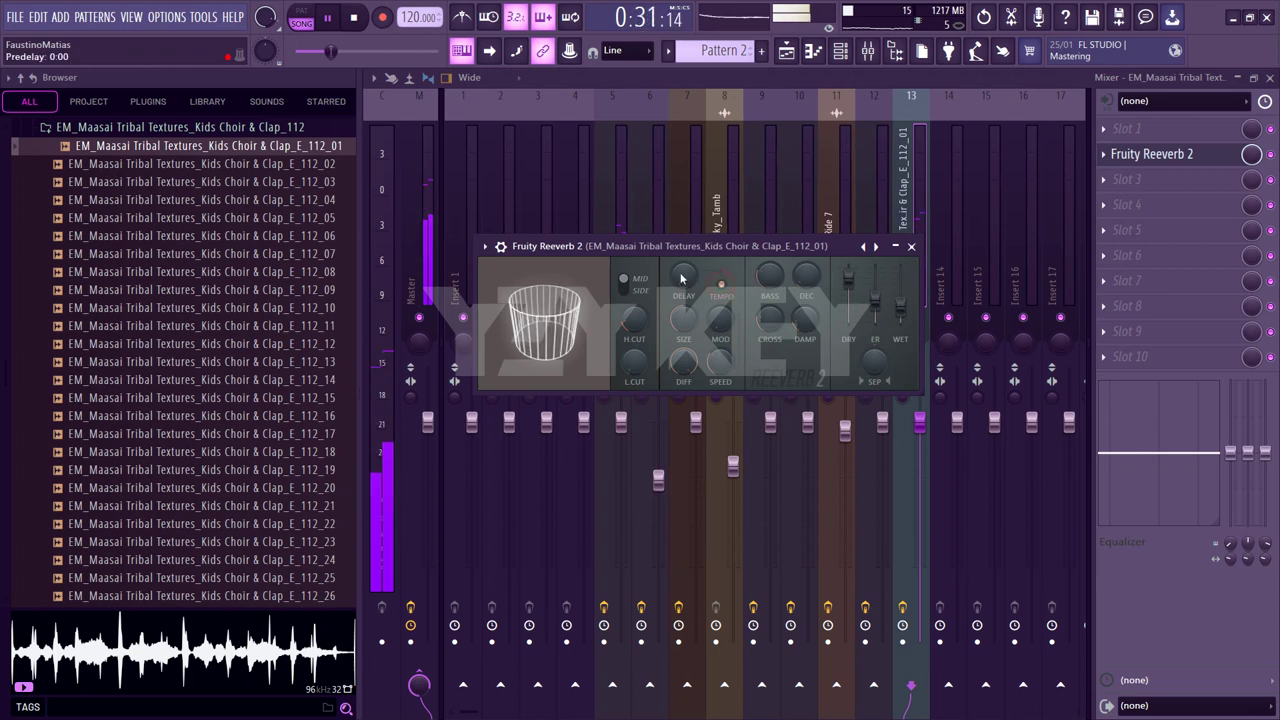
scroll(907, 305, up, 5)
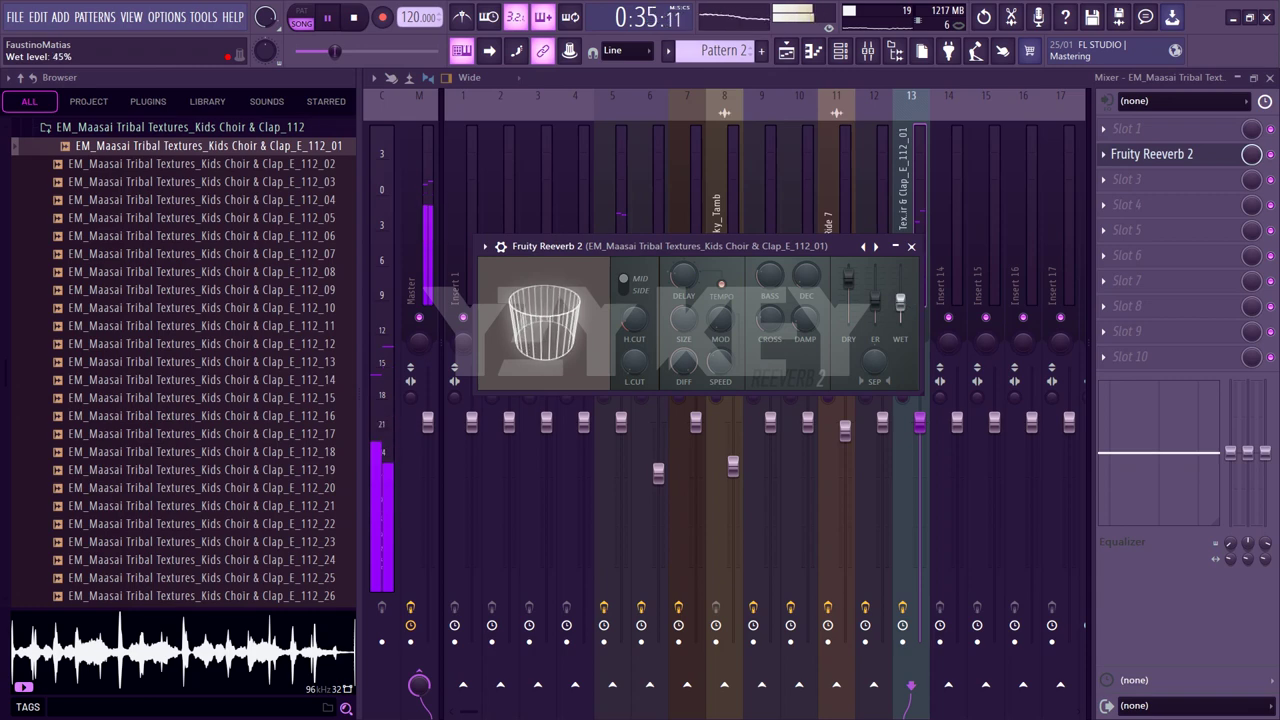
Add Fruity Parametric EQ 2 in slot 4 of the choir's mixer track with the 20Hz + 18kHz cut preset
click(1139, 197)
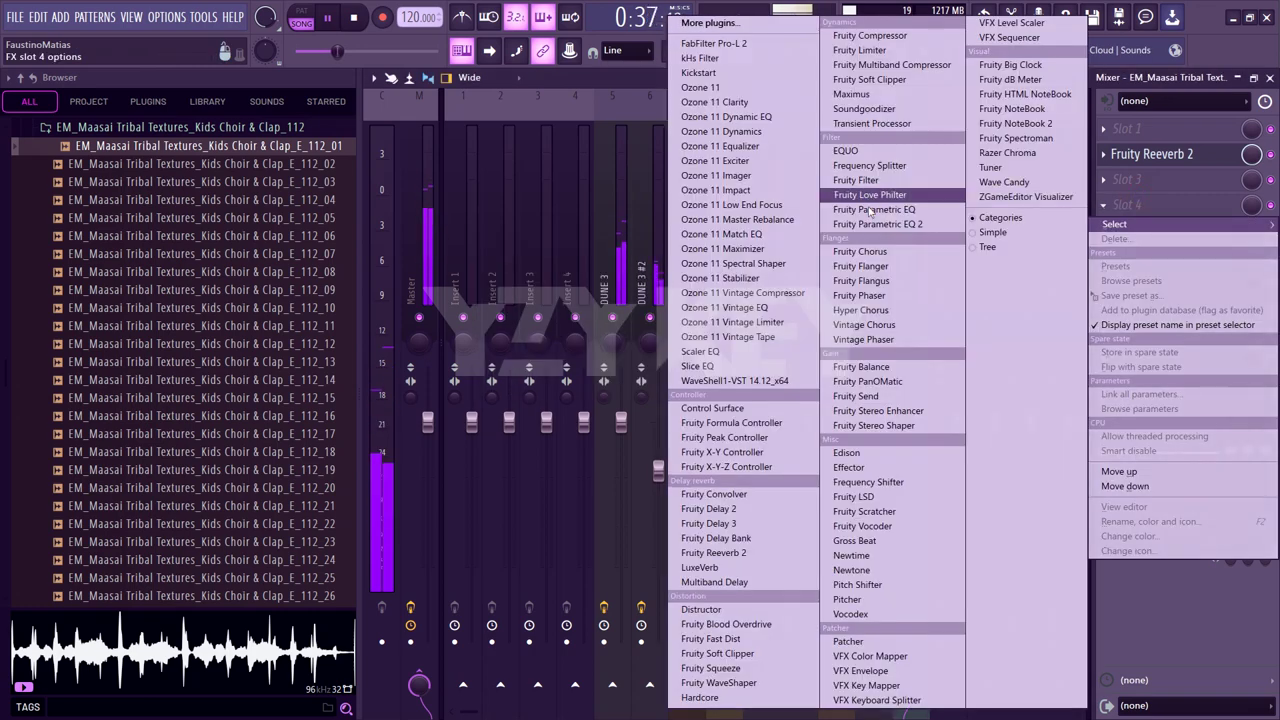
click(857, 224)
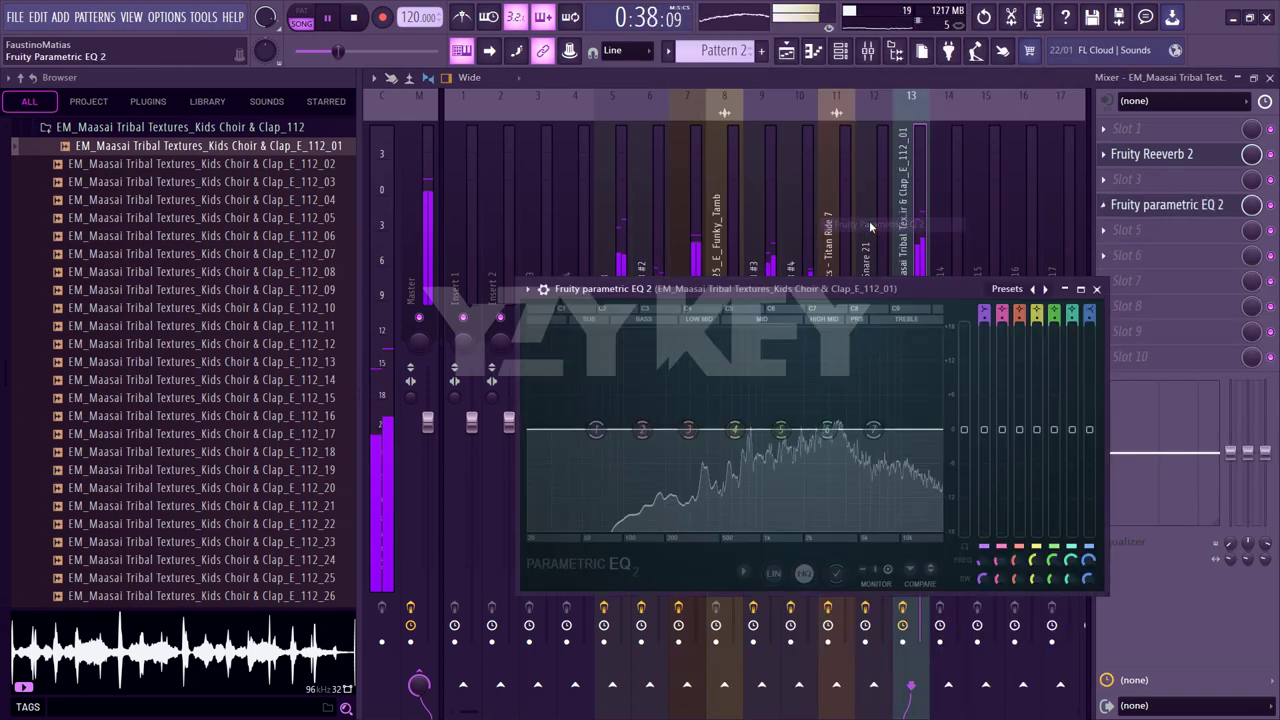
right_click(1045, 289)
click(1066, 357)
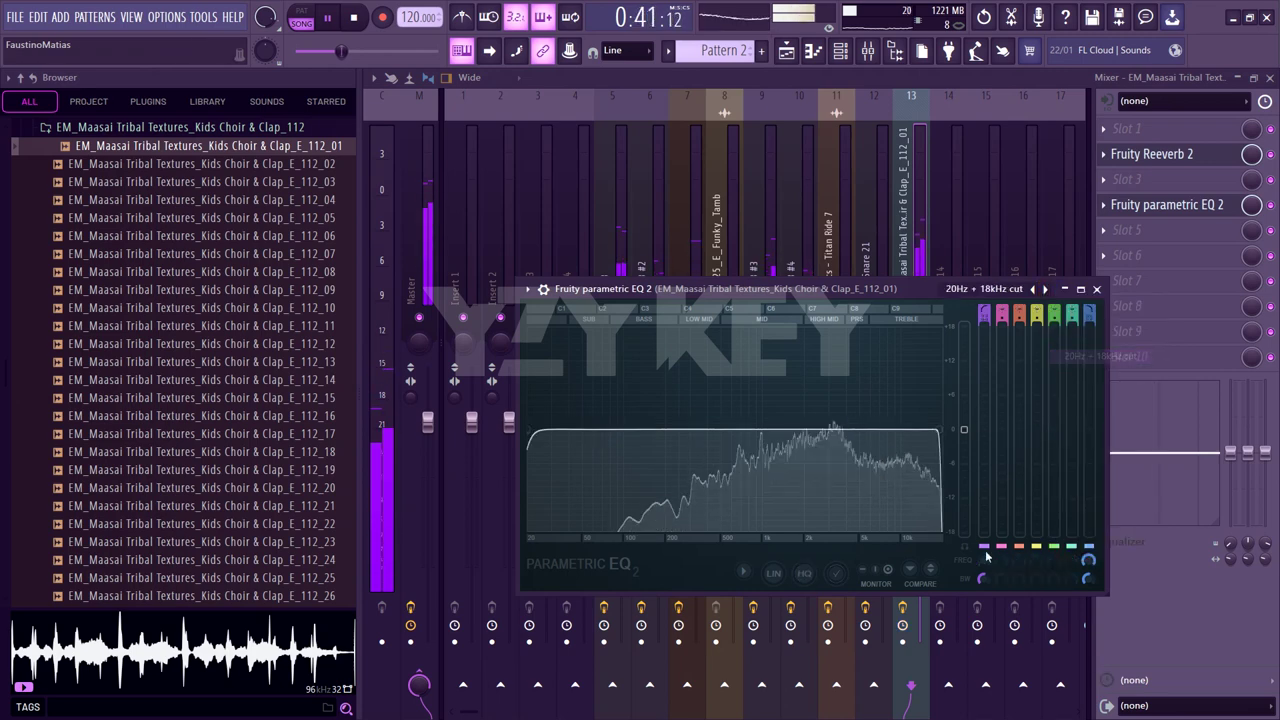
Narrow the choir EQ by moving the low cut to about 200 Hz and the high cut to about 10 kHz
drag(729, 430, 684, 430)
drag(940, 430, 870, 429)
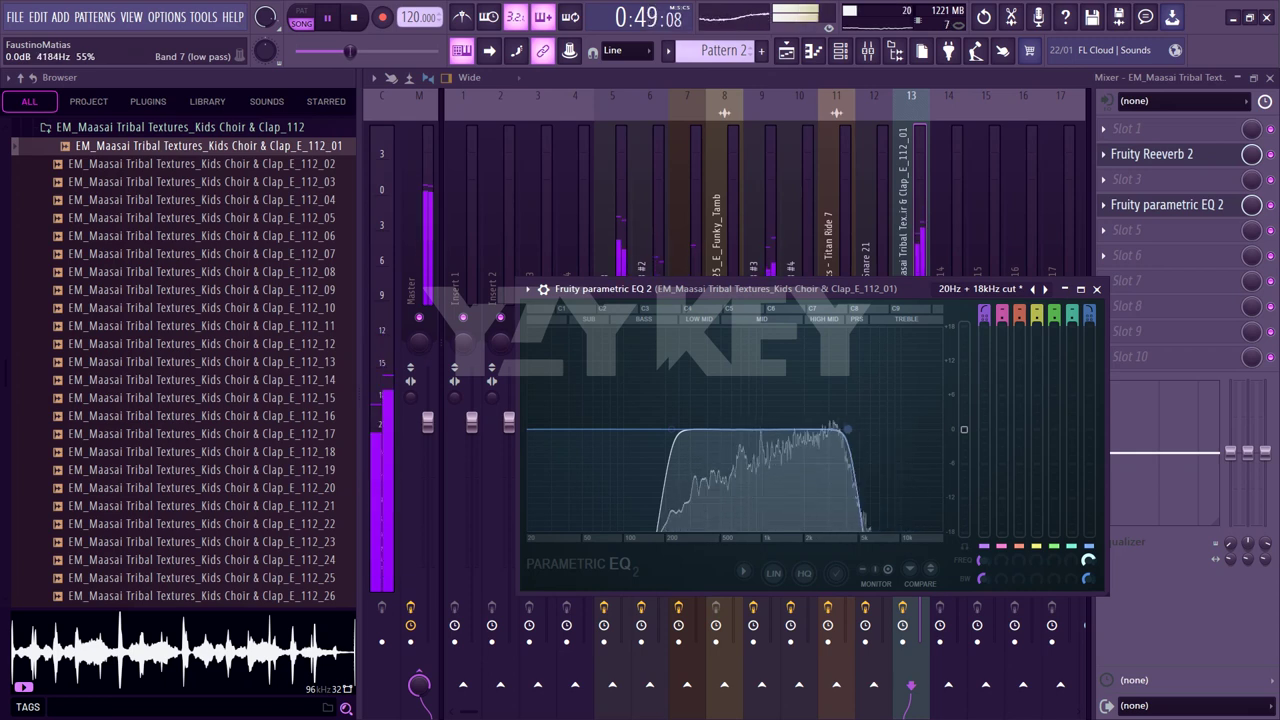
drag(900, 430, 915, 430)
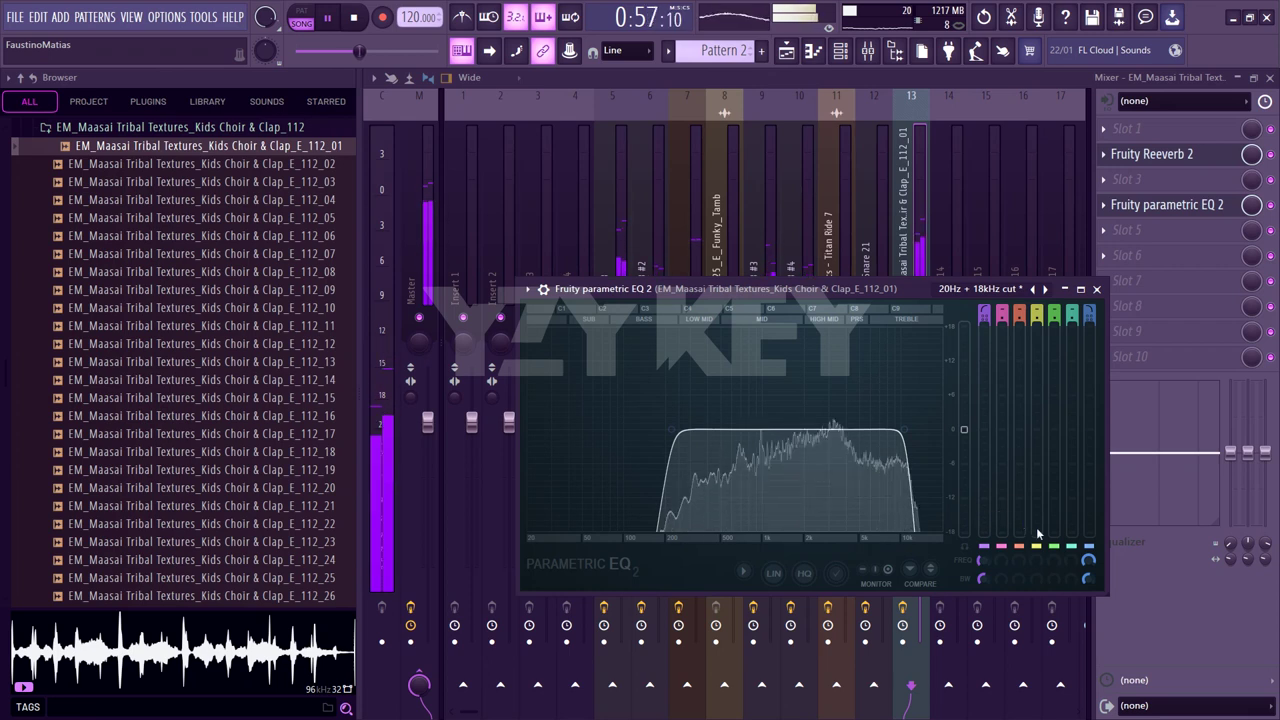
drag(904, 430, 914, 430)
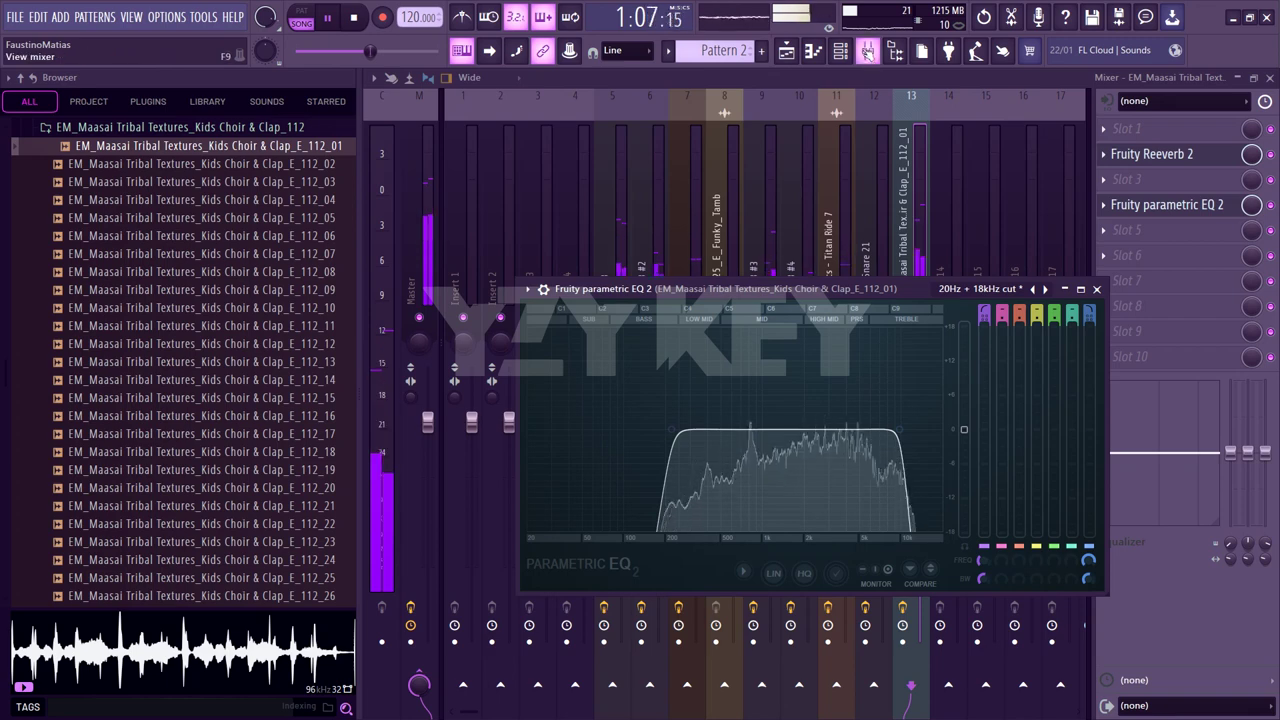
Return to the channel rack, audition Kids Choir & Clap_E_112_06, and try it in the choir channel
click(839, 52)
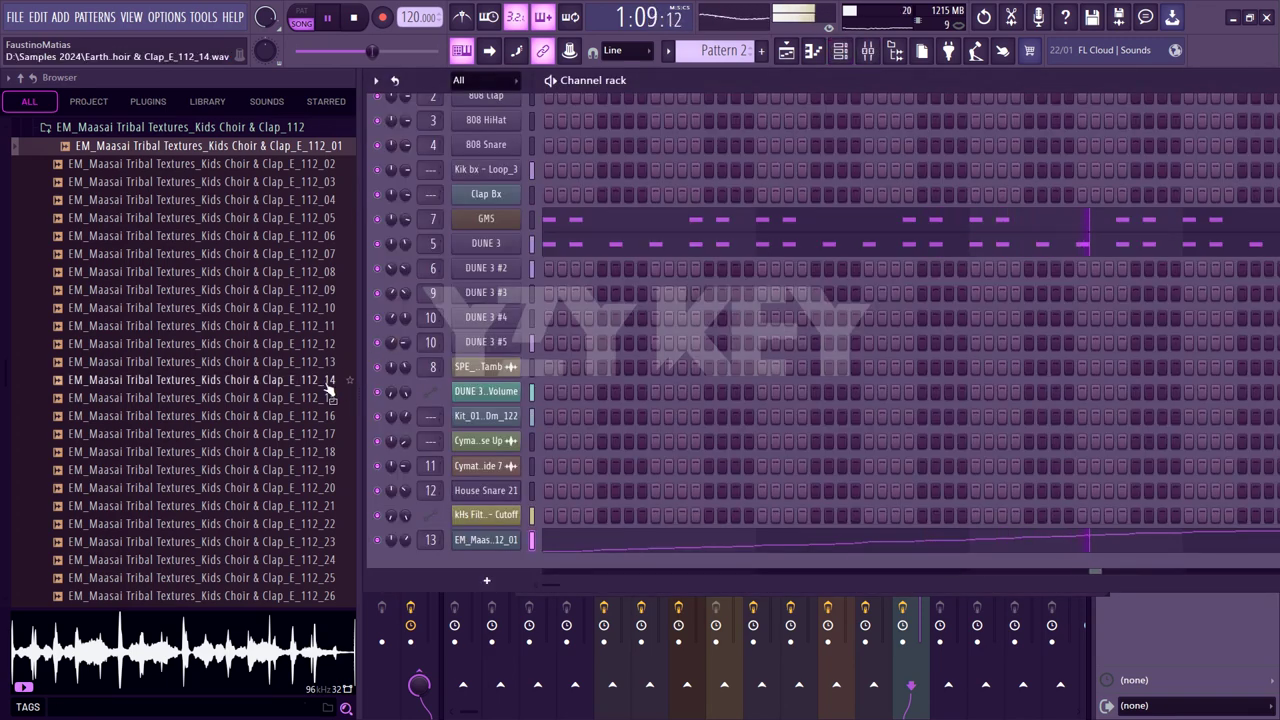
click(294, 238)
key(space)
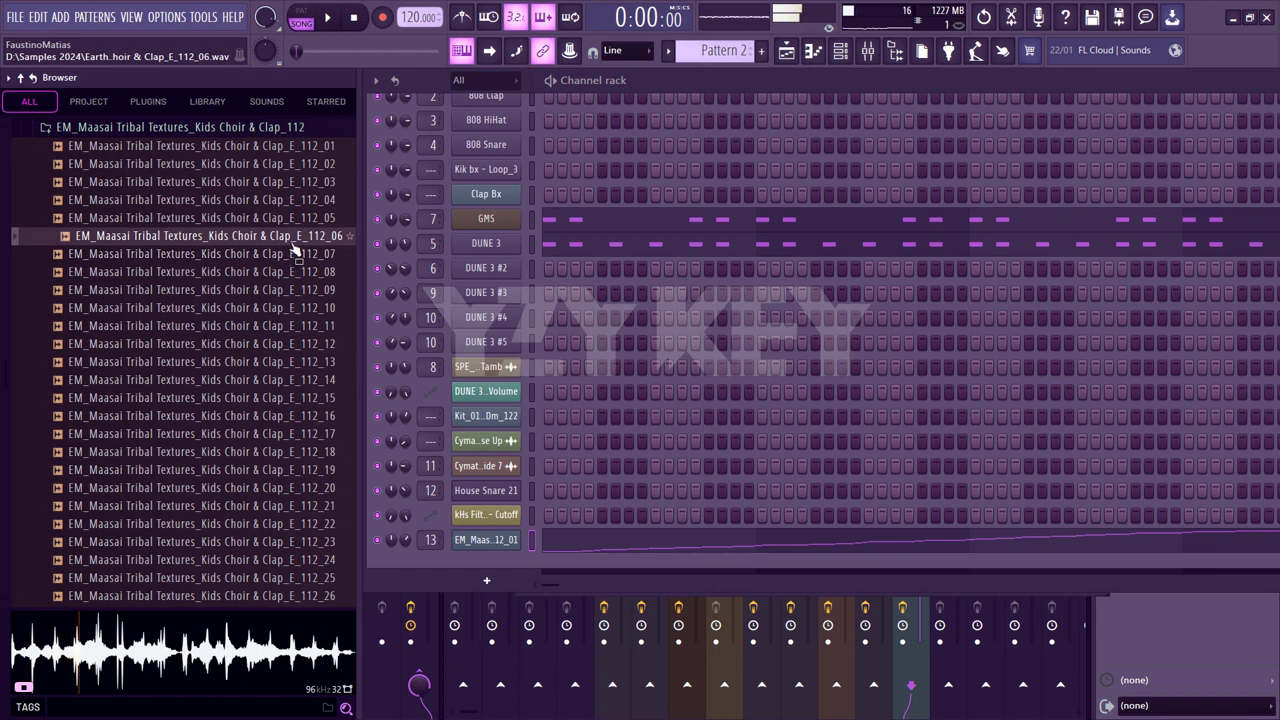
drag(294, 247, 497, 542)
key(space)
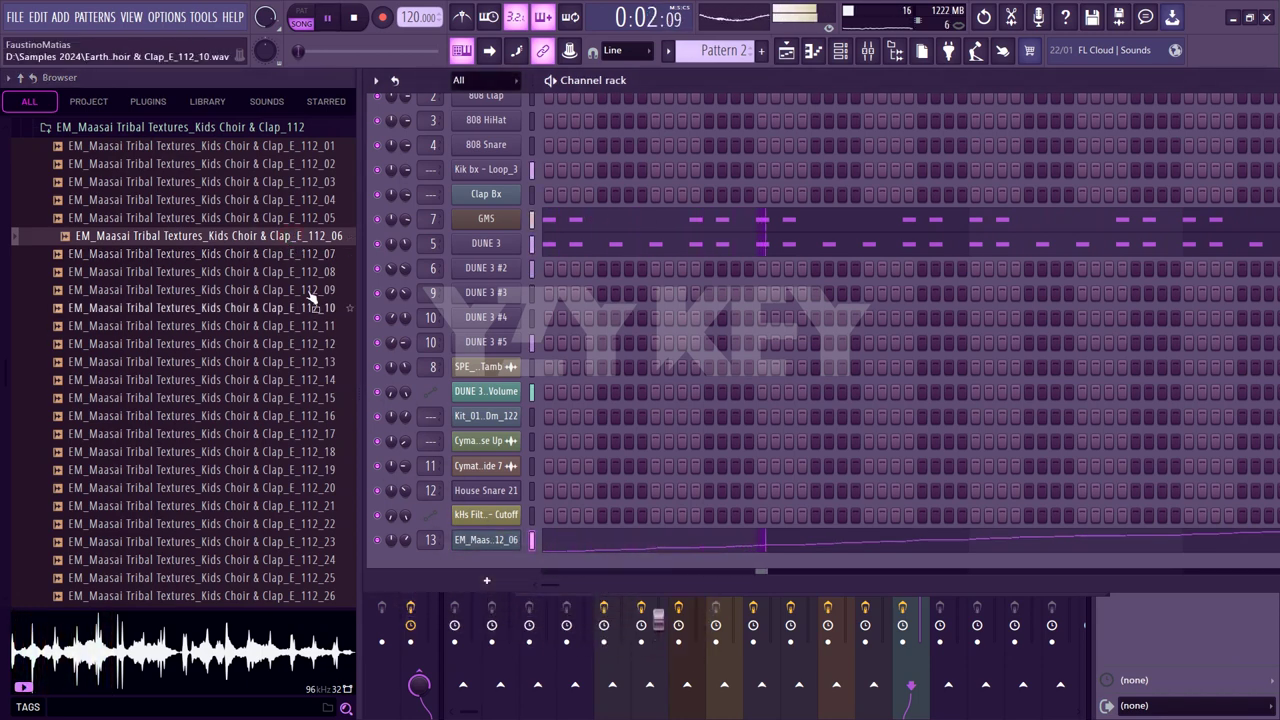
Stop playback and audition the Kids Choir & Clap_E_112 samples from 07 through 09
click(303, 258)
key(space)
key(Down)
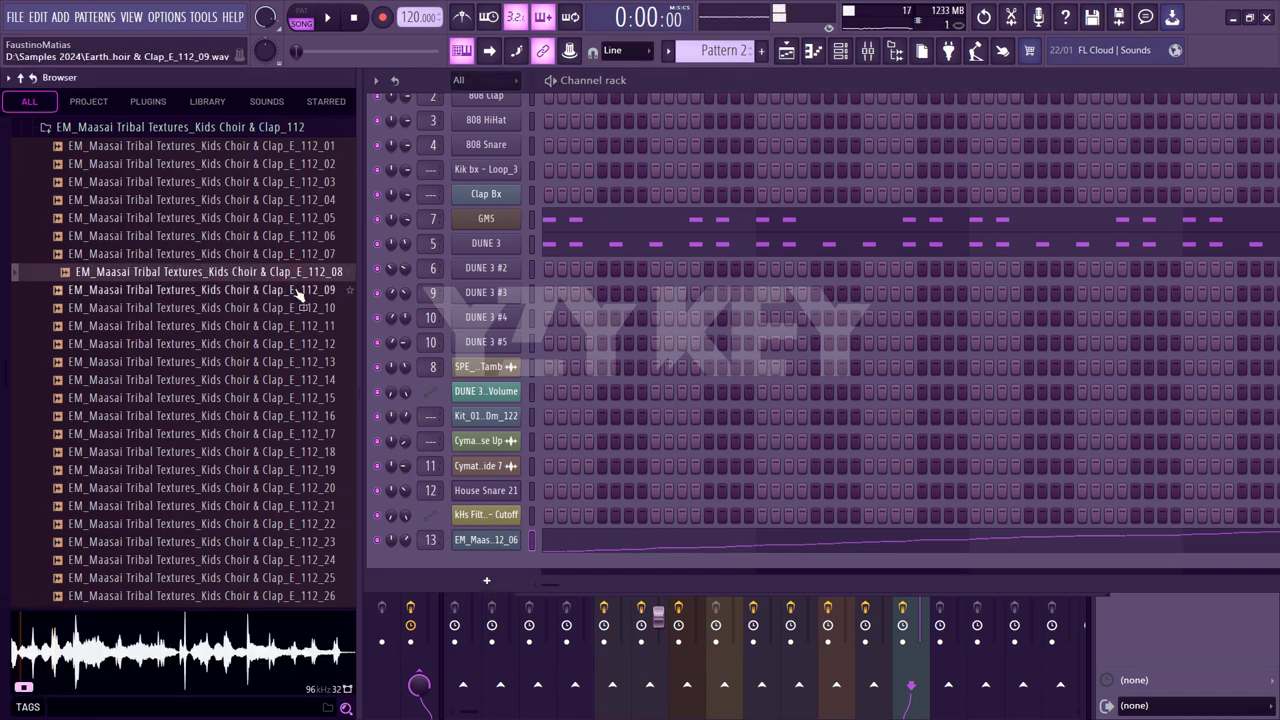
key(Down)
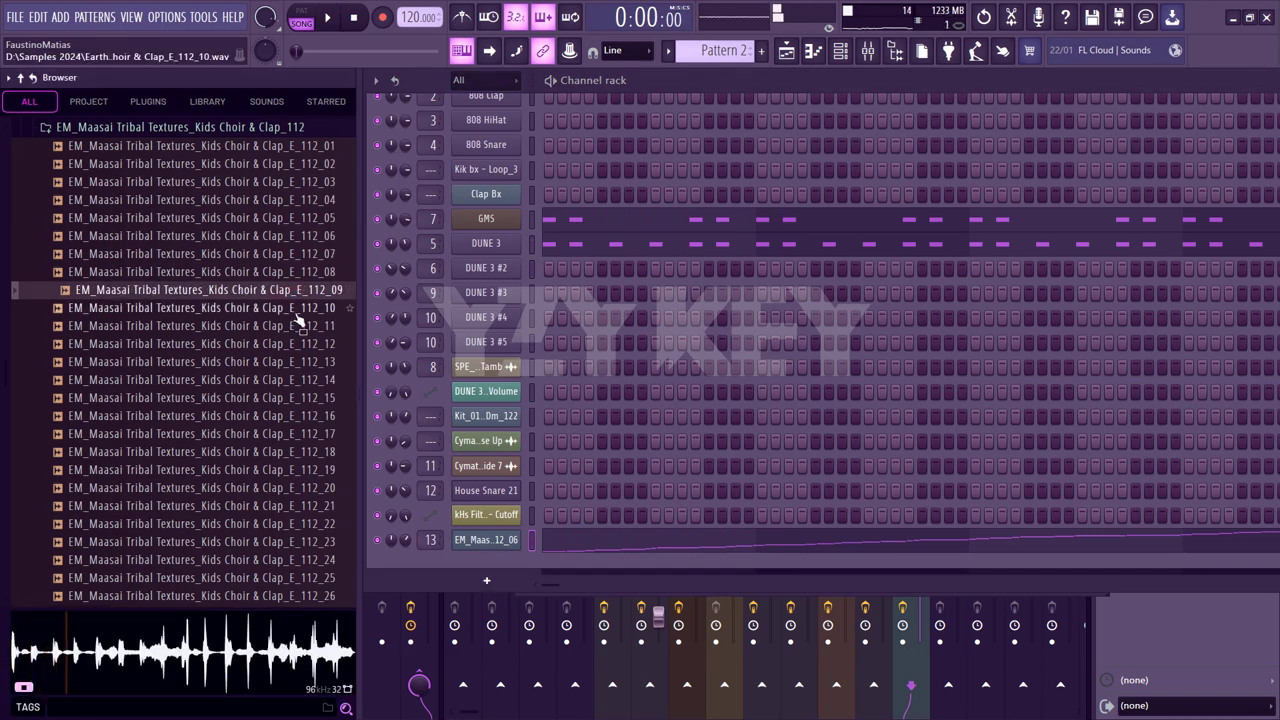
Try Kids Choir & Clap_E_112_09 and 12 in the choir channel during playback and put sample 01 back
drag(300, 292, 481, 541)
key(space)
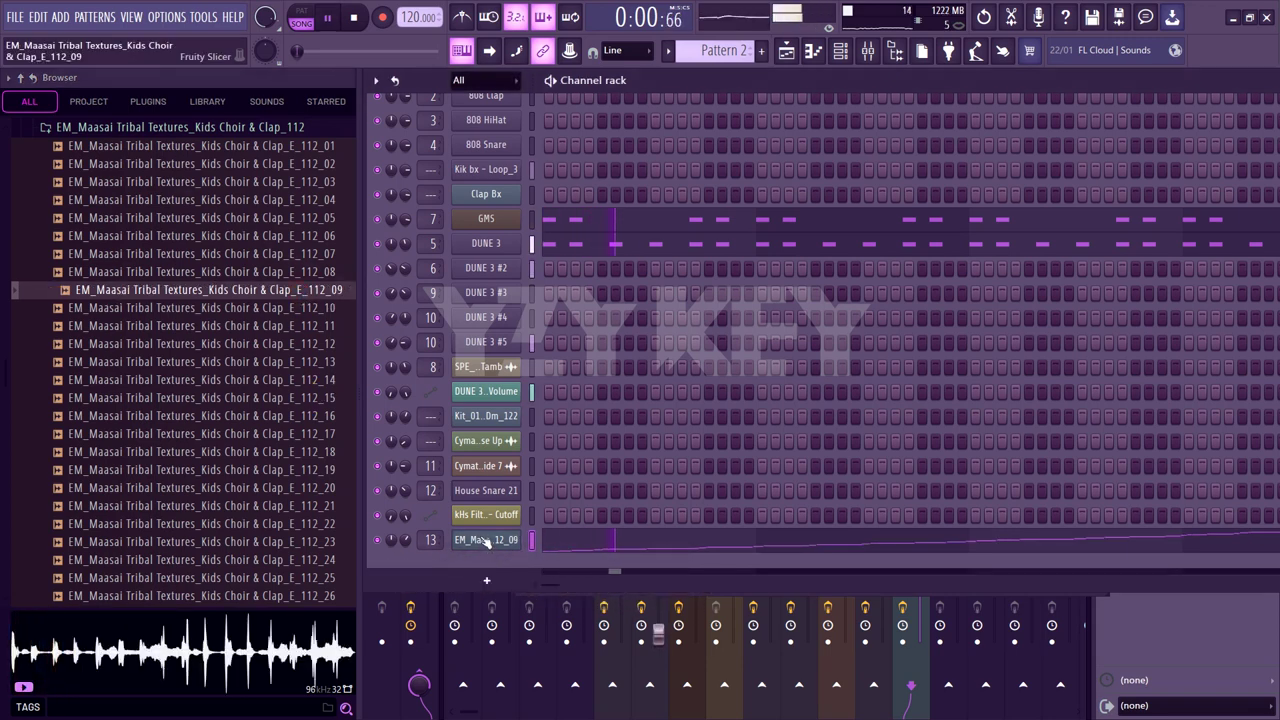
key(space)
drag(330, 343, 479, 549)
key(space)
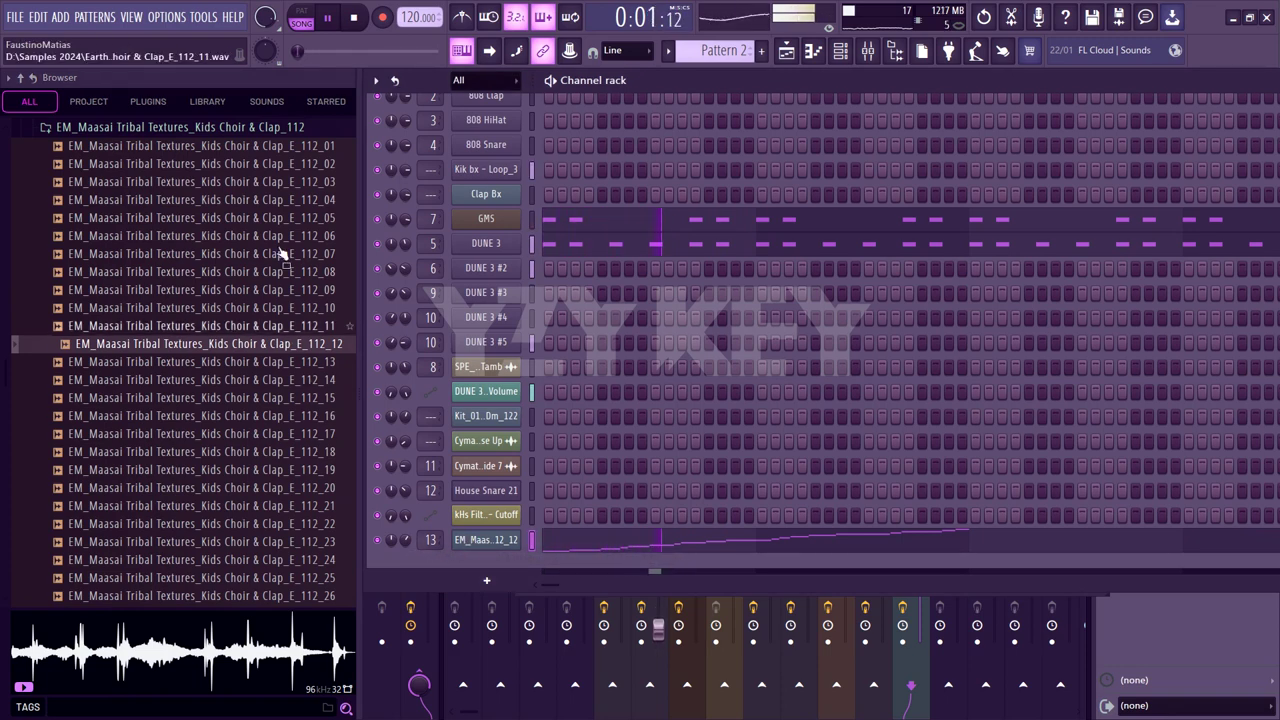
drag(300, 146, 418, 541)
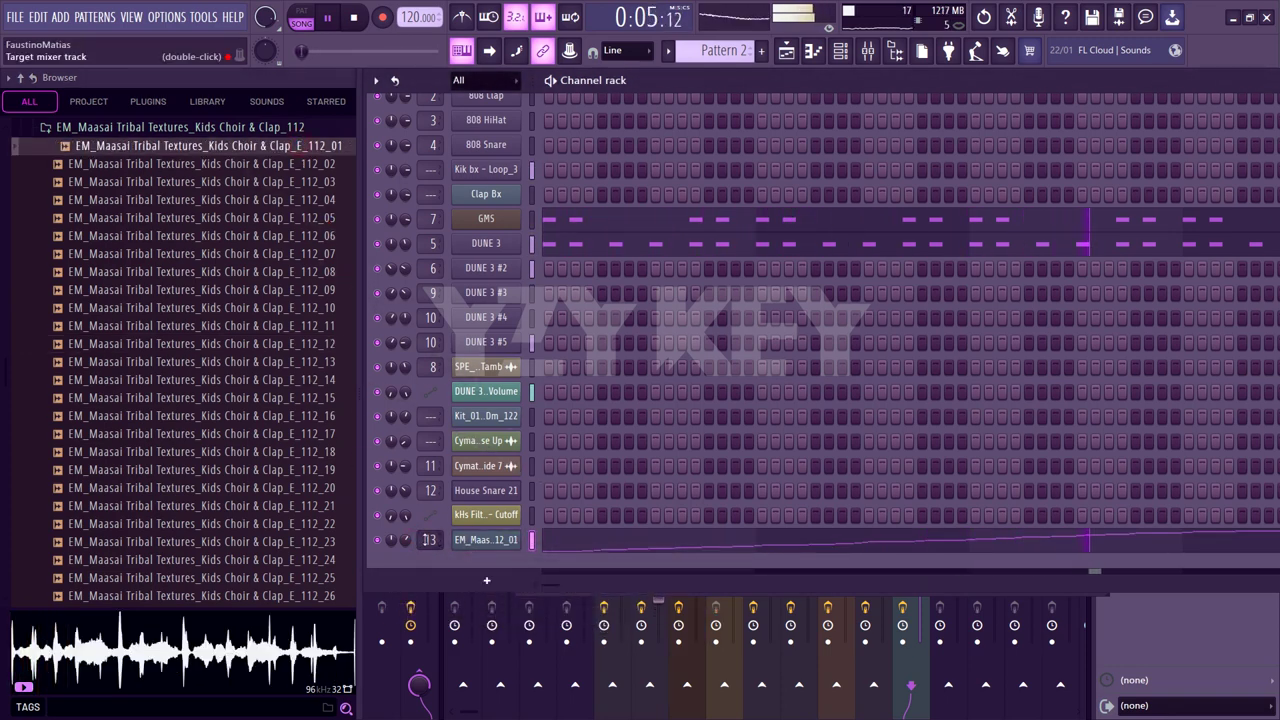
key(F9)
click(1140, 153)
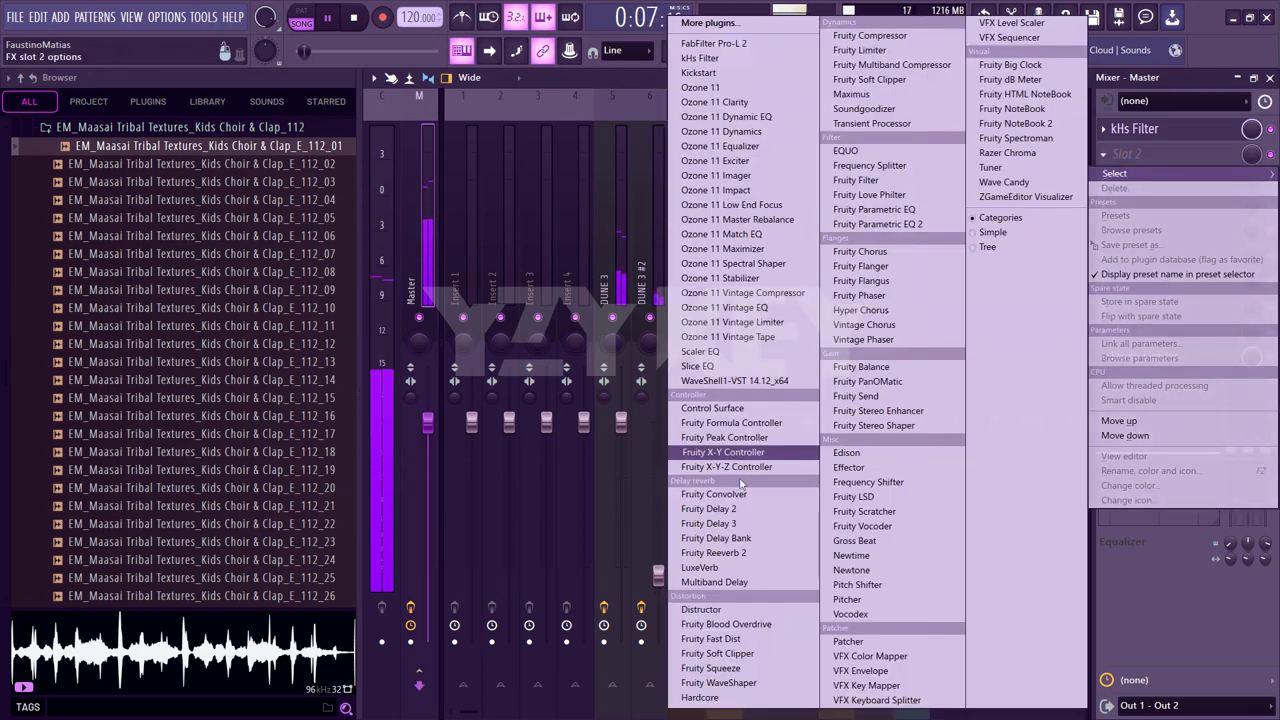
click(708, 508)
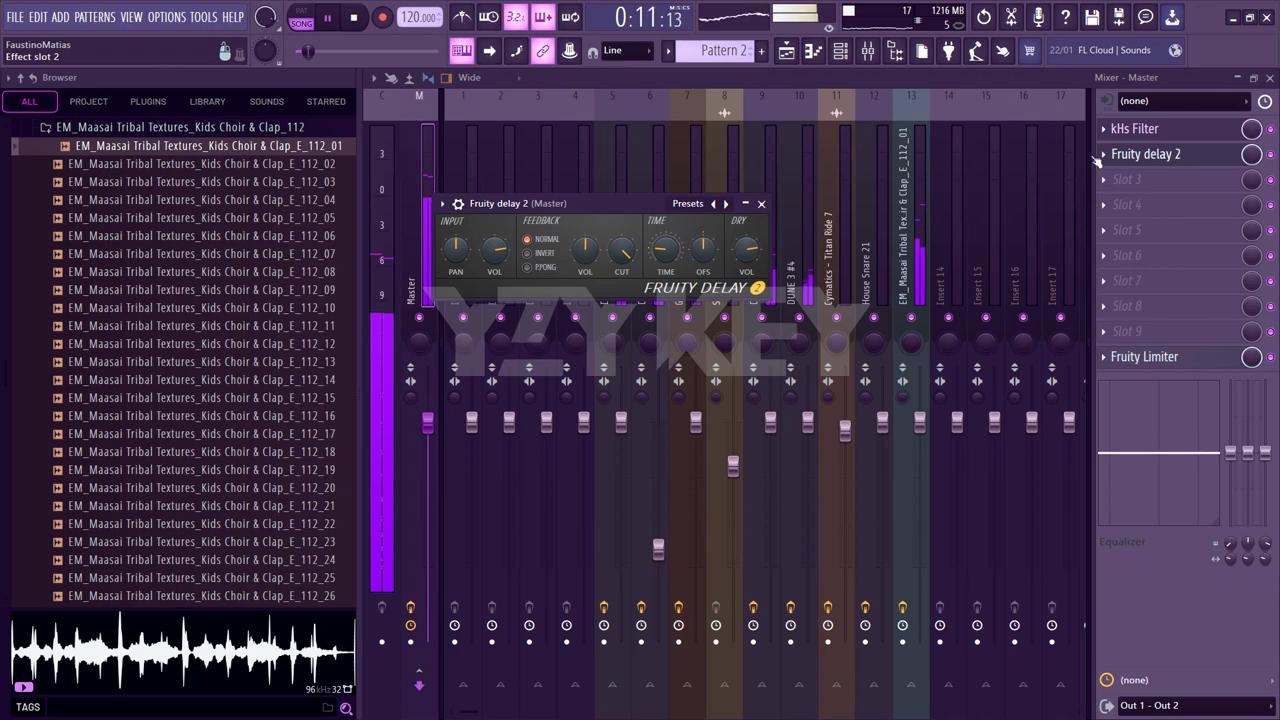
click(1114, 181)
click(911, 220)
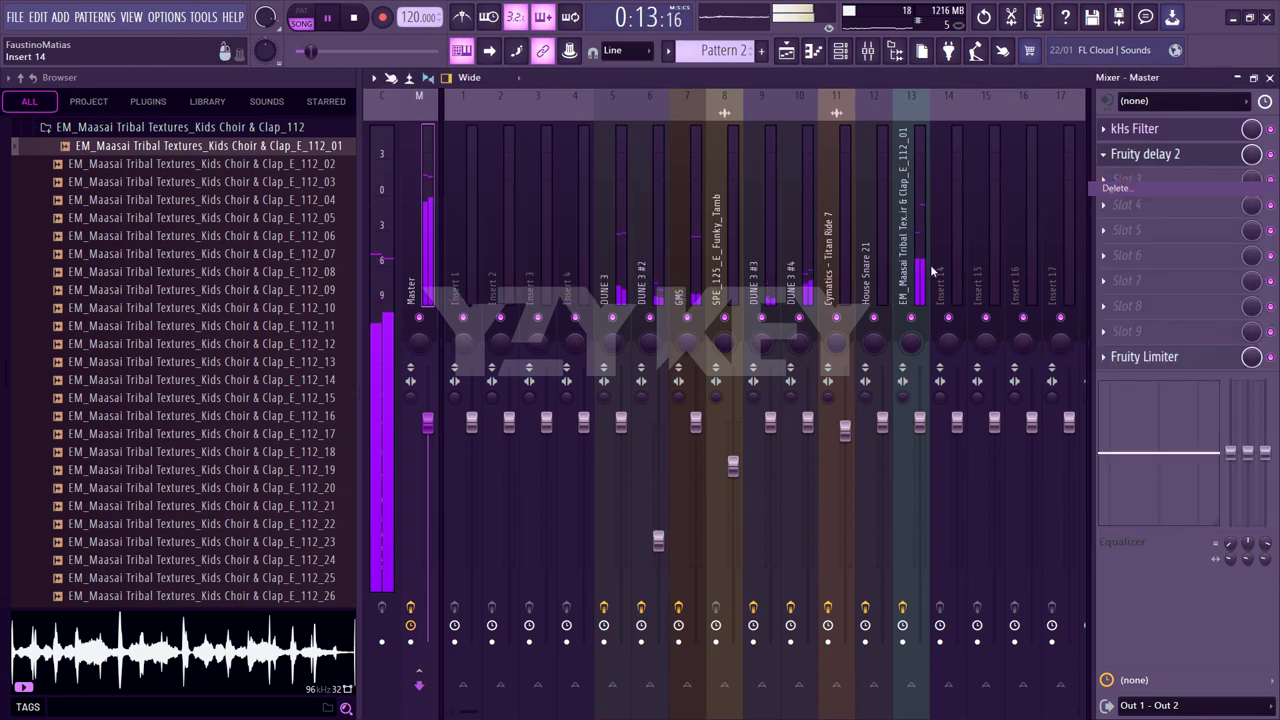
Add Fruity Delay 2 to slot 3 of the choir's mixer track 13 and close the delay's window
click(911, 220)
click(1115, 180)
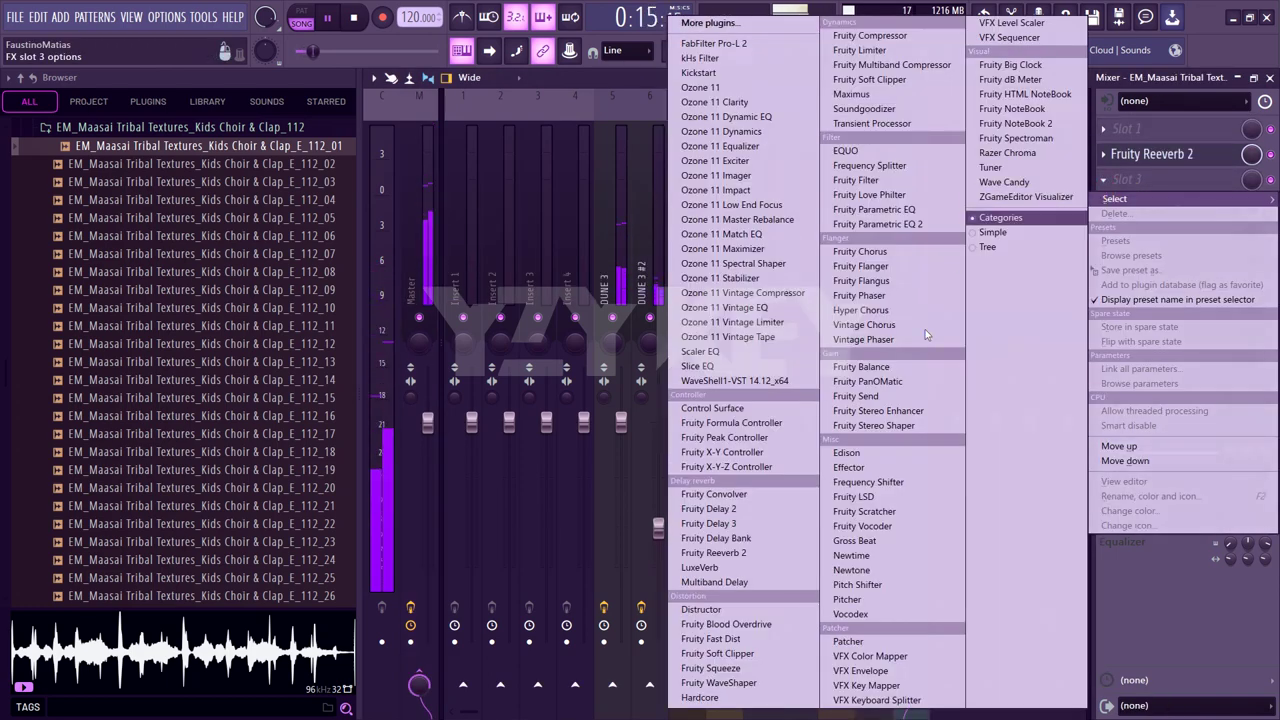
click(747, 510)
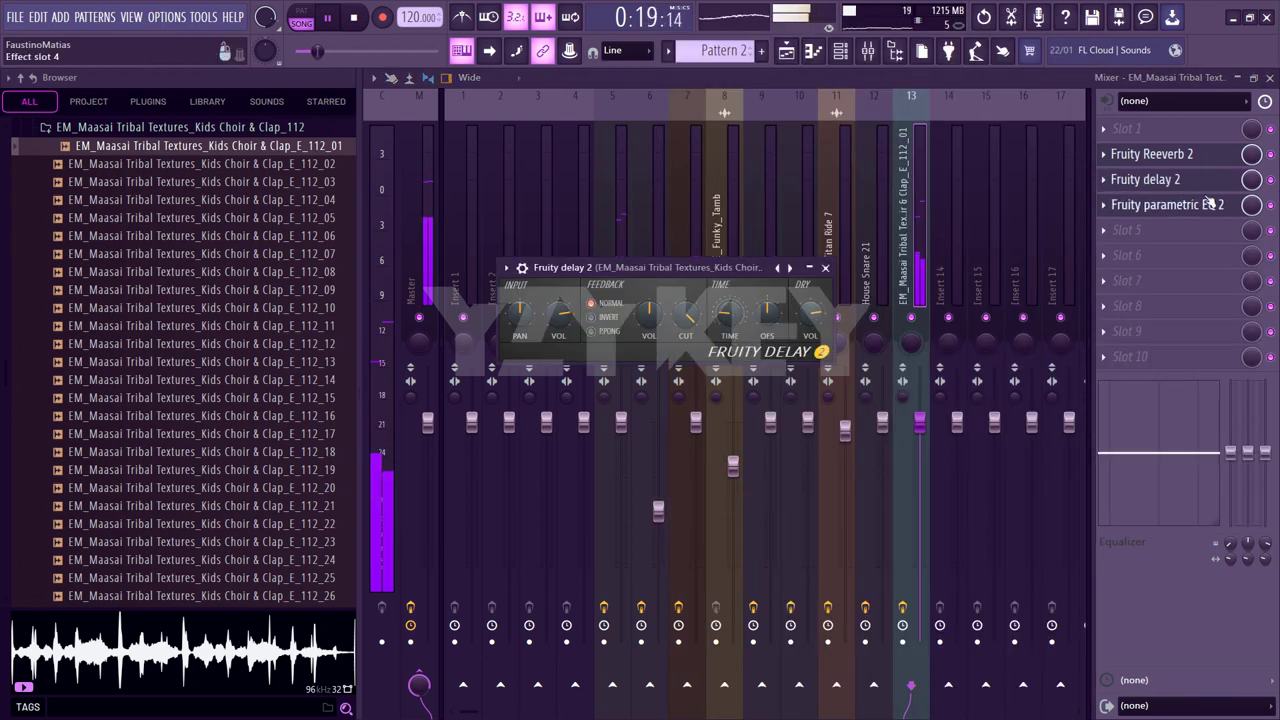
key(Escape)
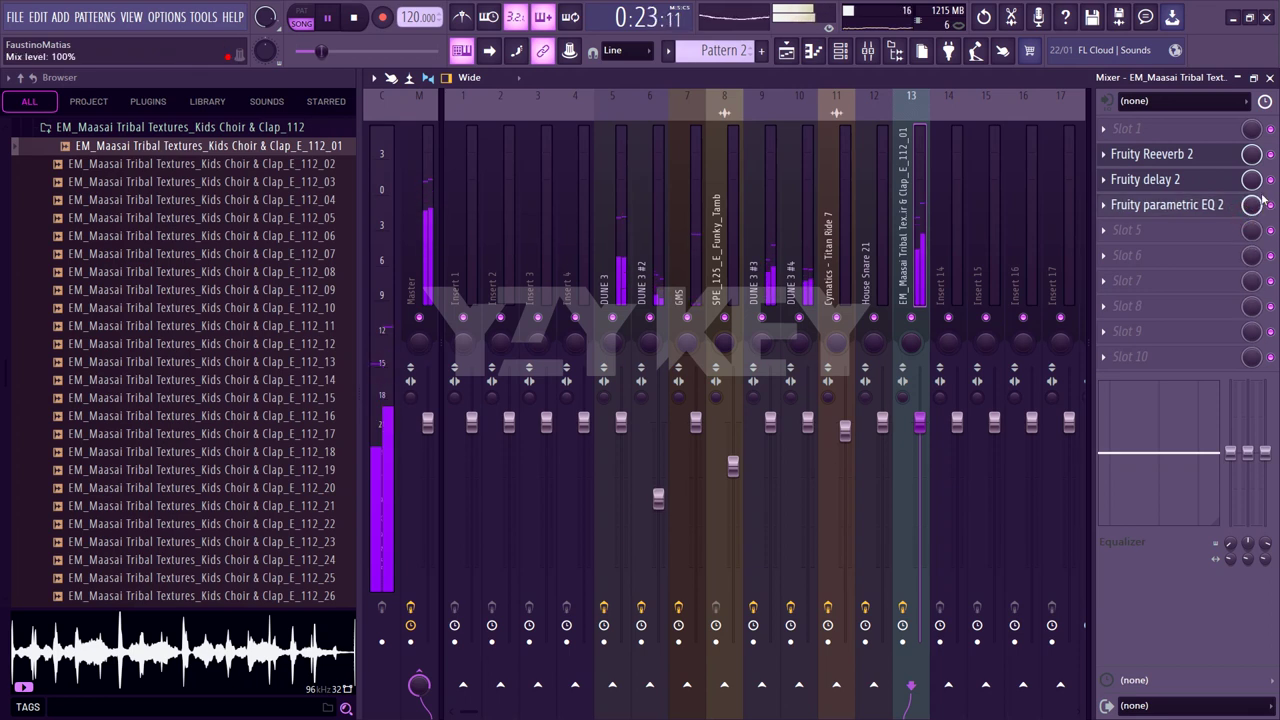
Lower the choir delay's mix level while checking its time setting, and bring down the choir track's fader
drag(1250, 204, 1250, 194)
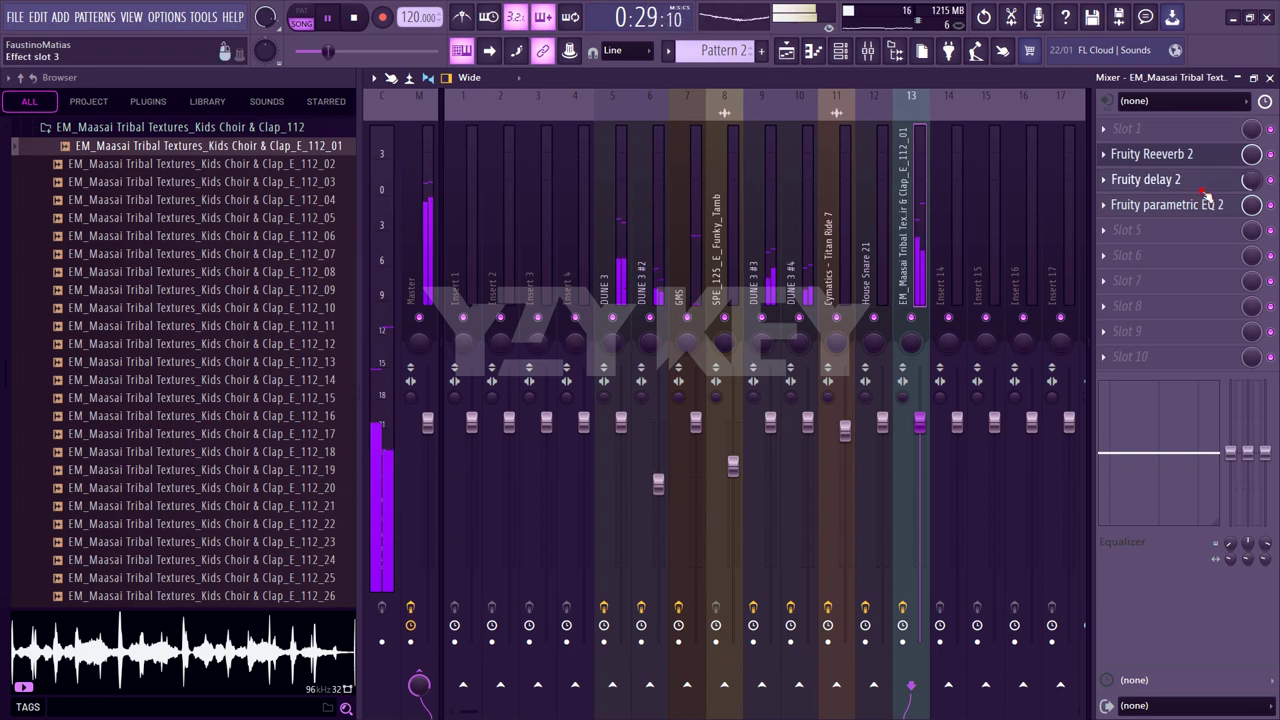
click(1145, 179)
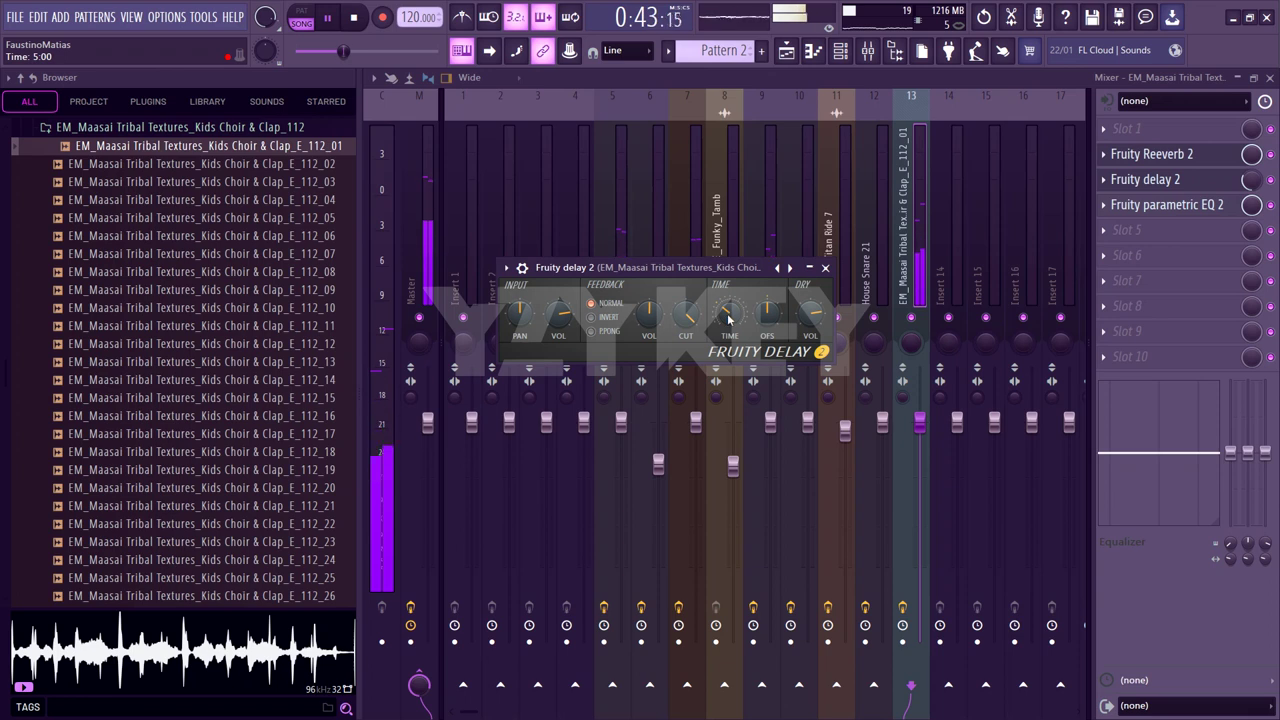
click(825, 268)
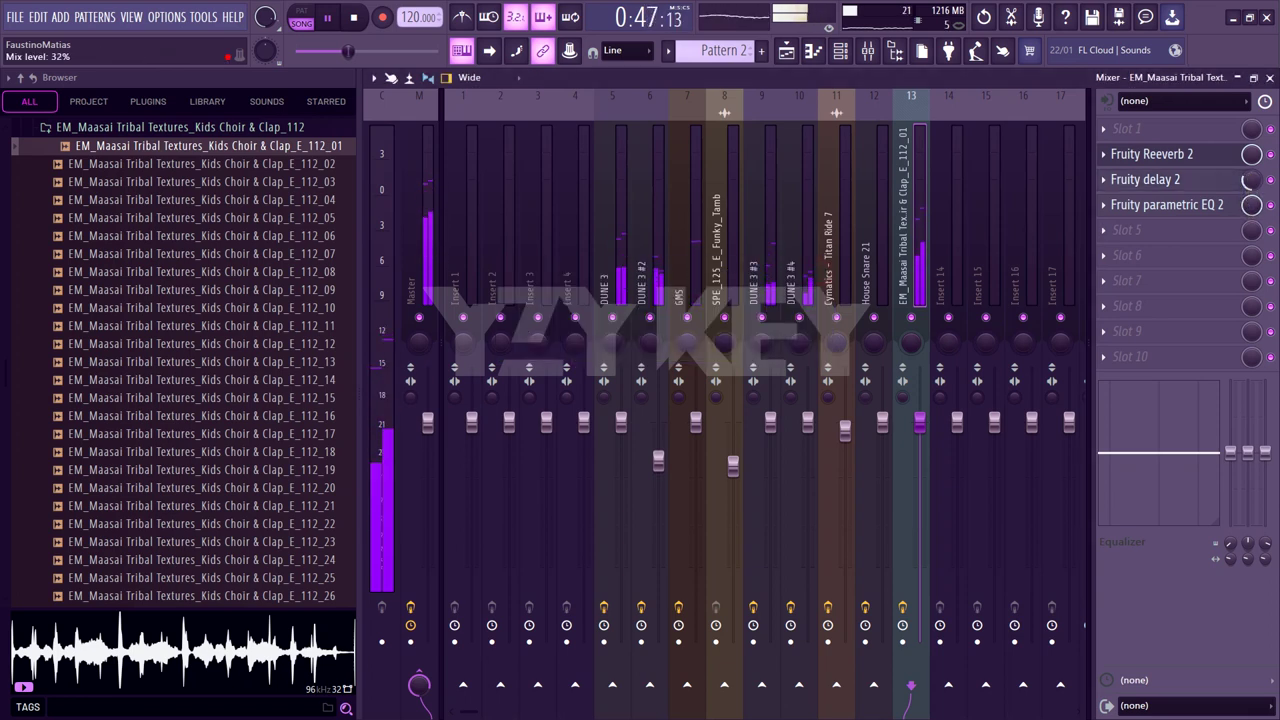
drag(1249, 181, 1245, 187)
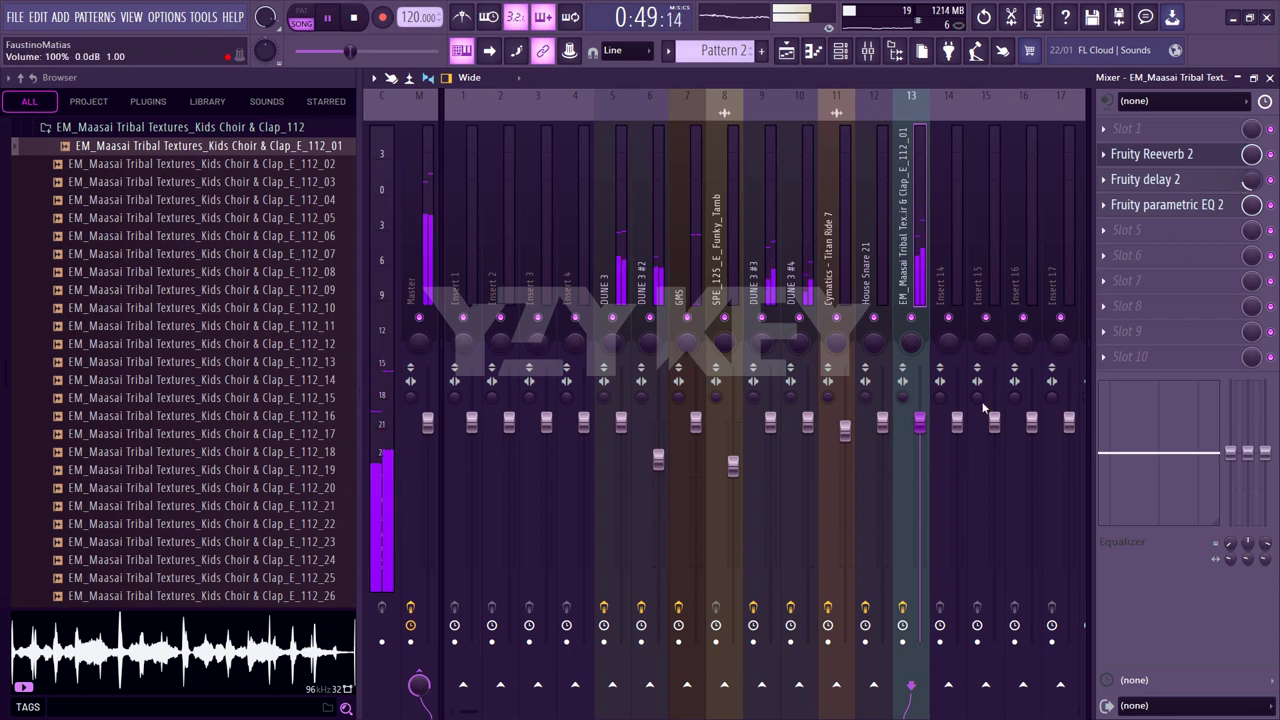
drag(920, 424, 928, 455)
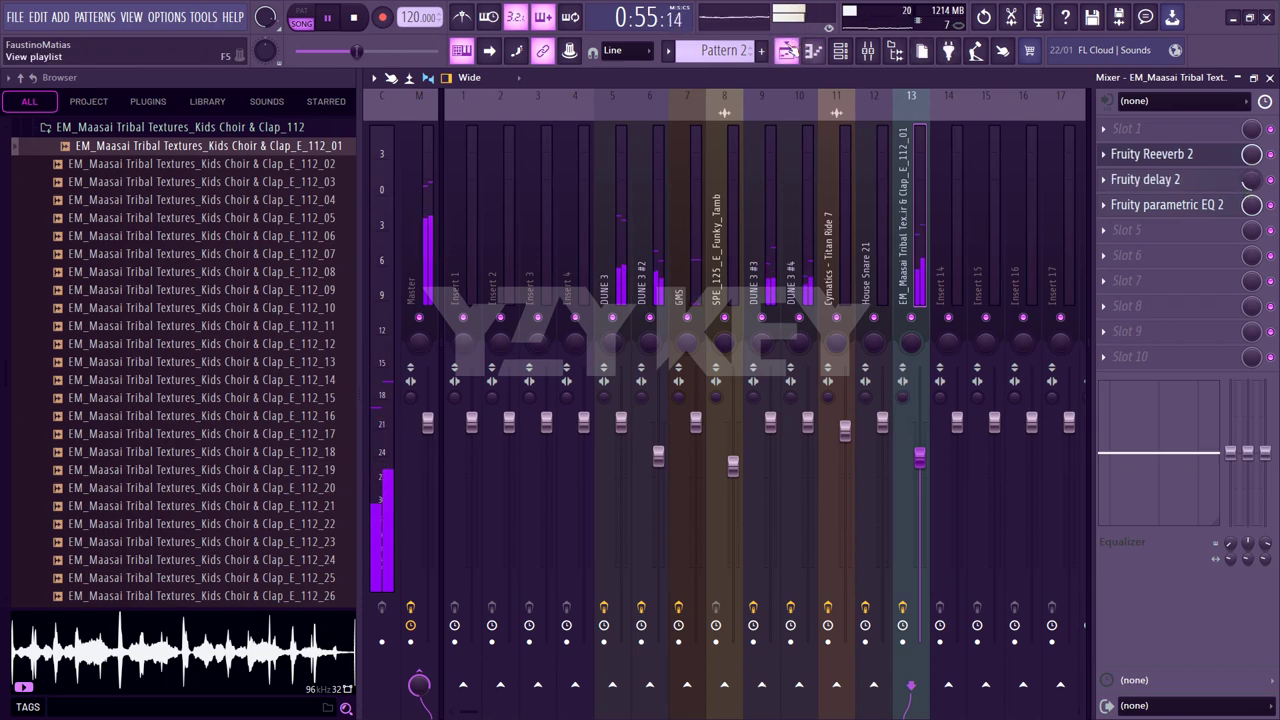
Return to the playlist and audition Spiritual Choir_B_98_01 and 03 from the Maasai Tribal Textures pack
click(787, 51)
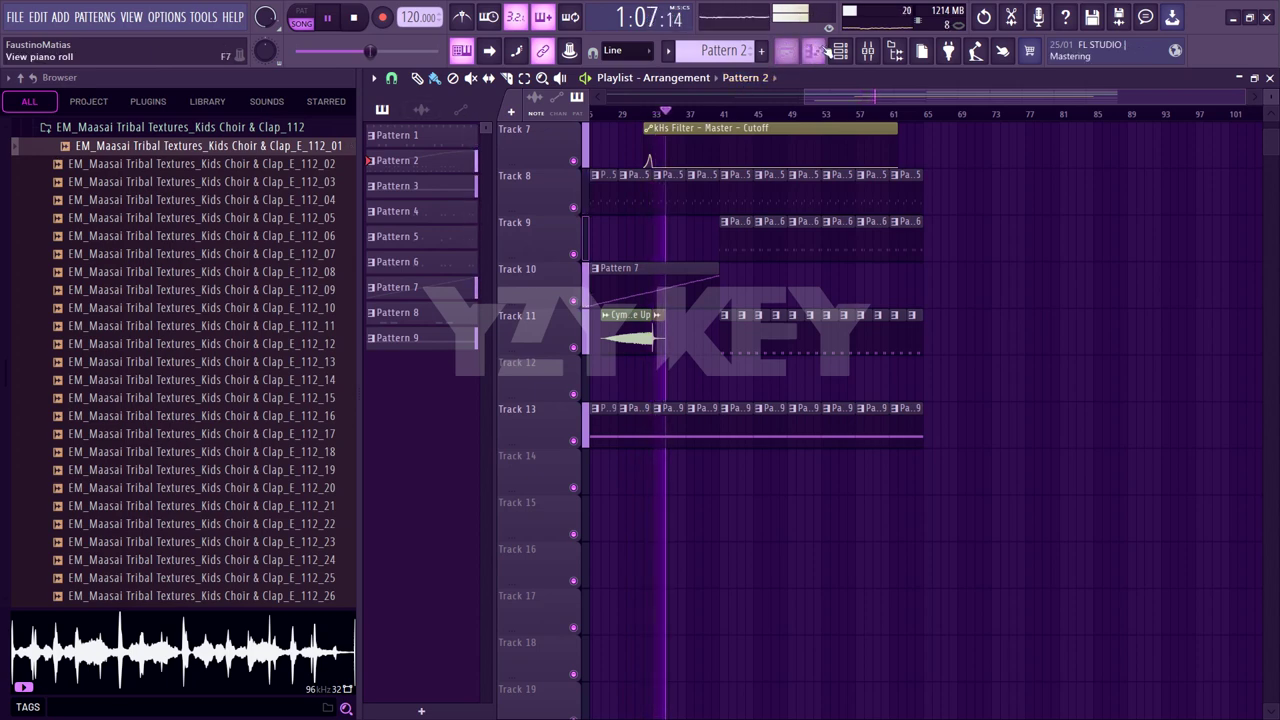
scroll(220, 398, down, 8)
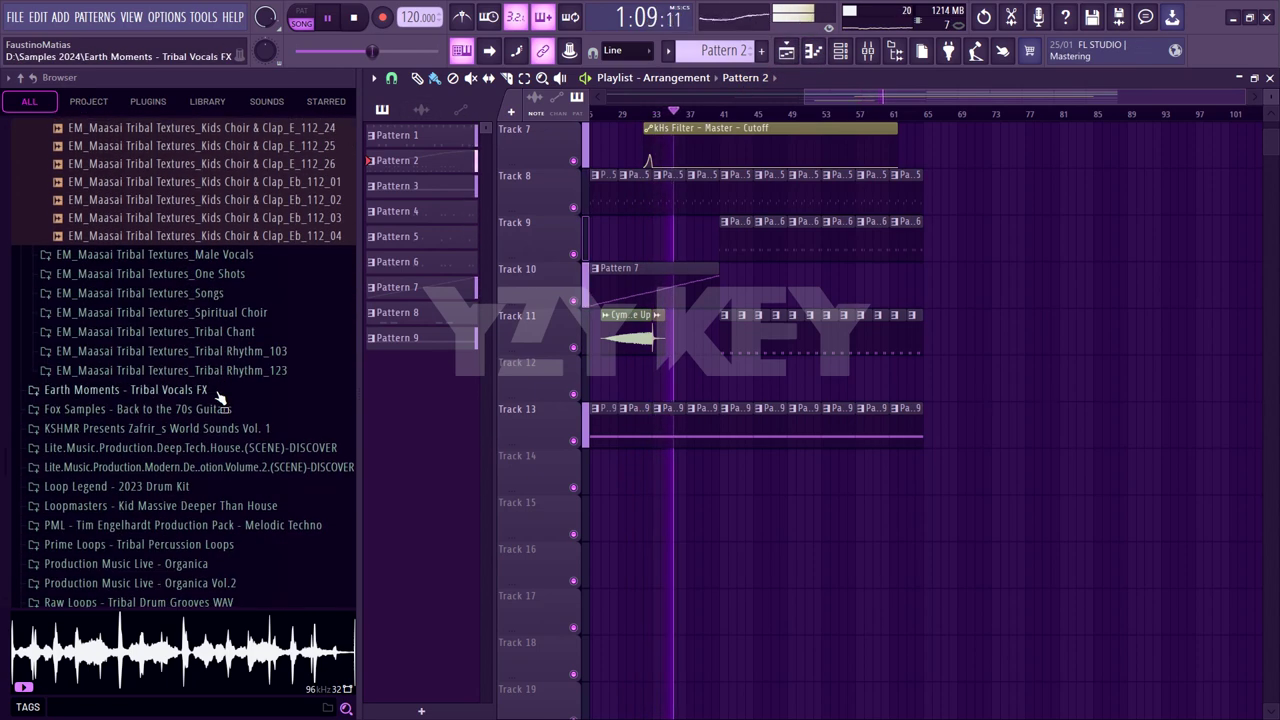
click(217, 314)
click(217, 314)
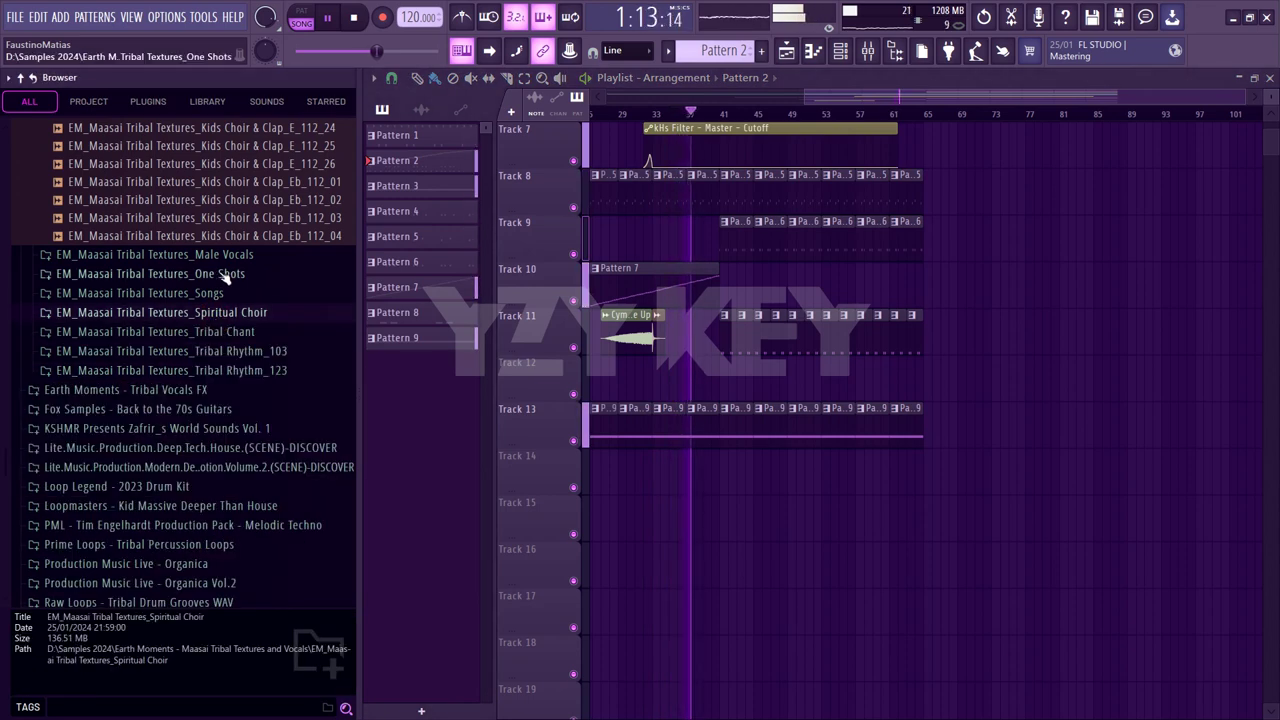
click(225, 313)
click(228, 331)
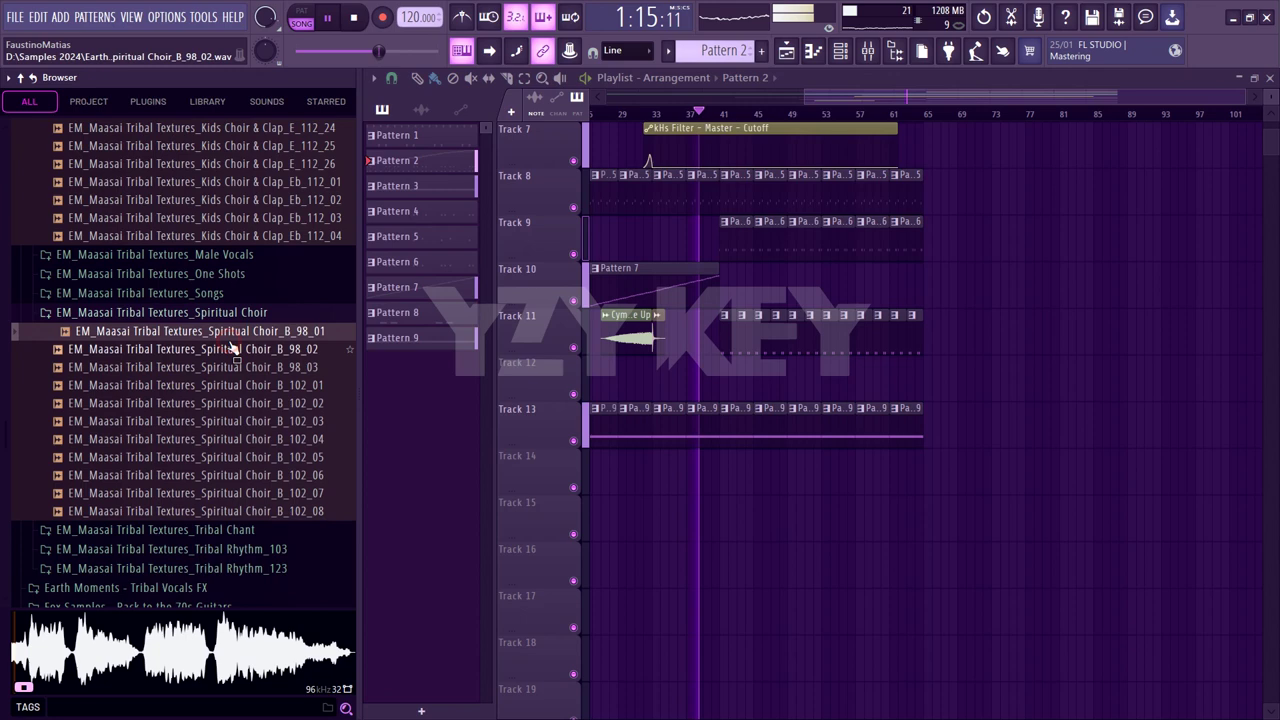
click(234, 366)
click(236, 313)
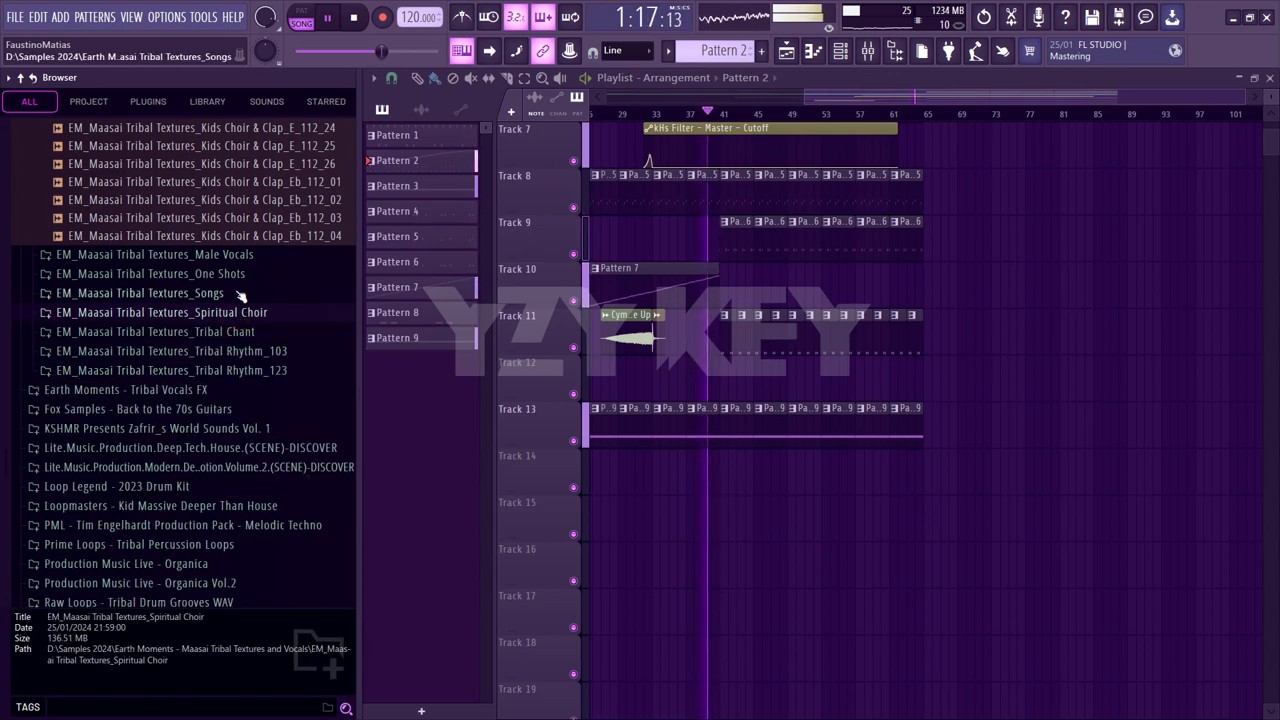
Audition Hallelujah Song_01 and the Tribal Rhythm_123 samples 21 and 01 in the same pack
click(240, 294)
click(245, 313)
click(245, 331)
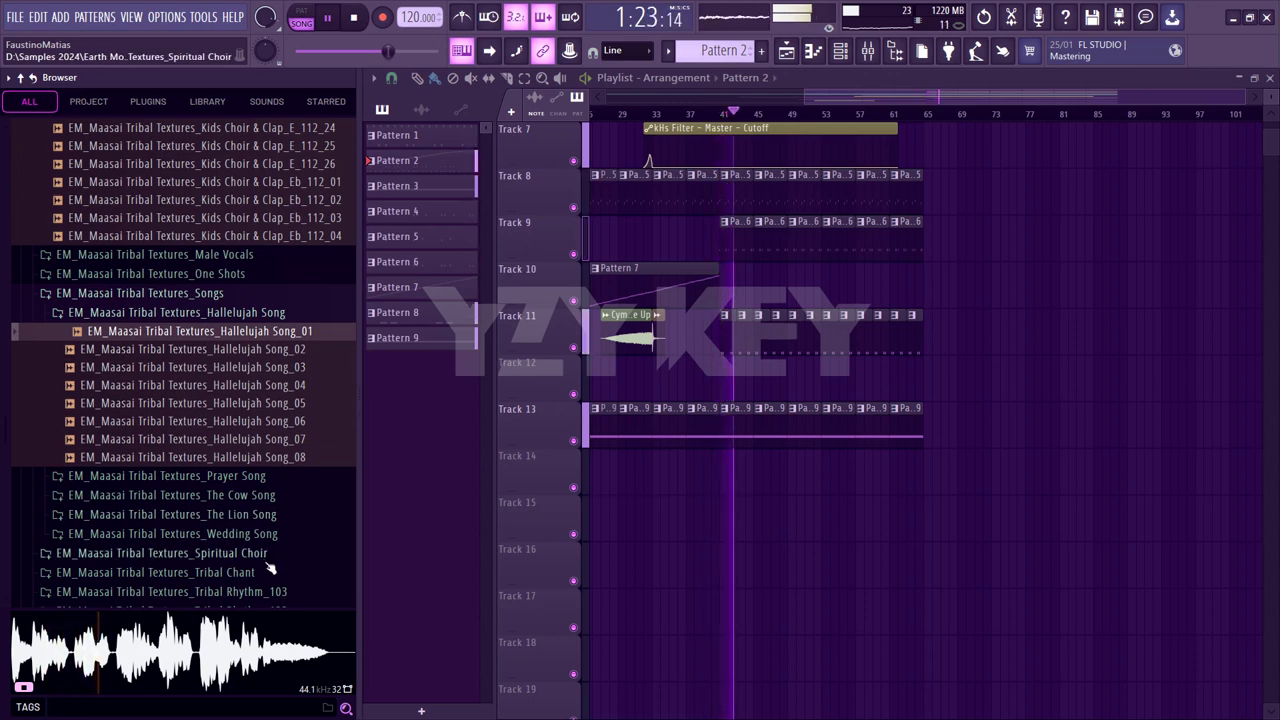
scroll(268, 560, down, 2)
click(268, 502)
click(268, 506)
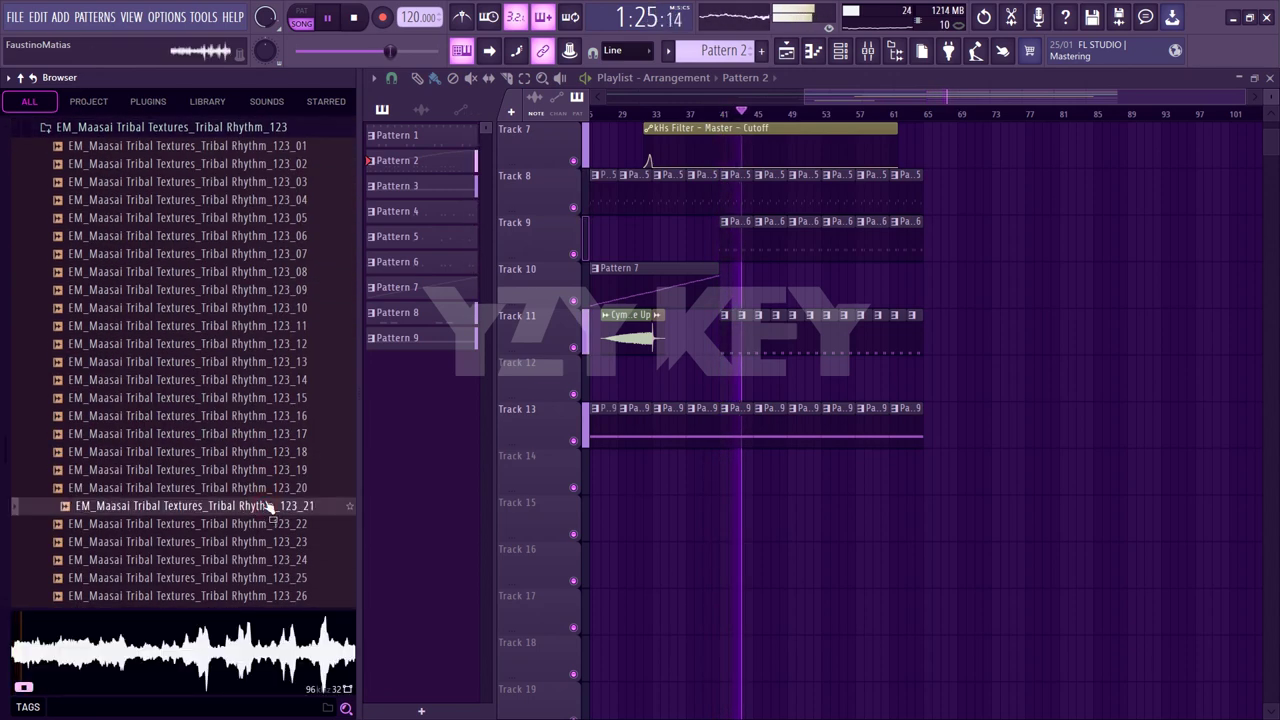
click(276, 147)
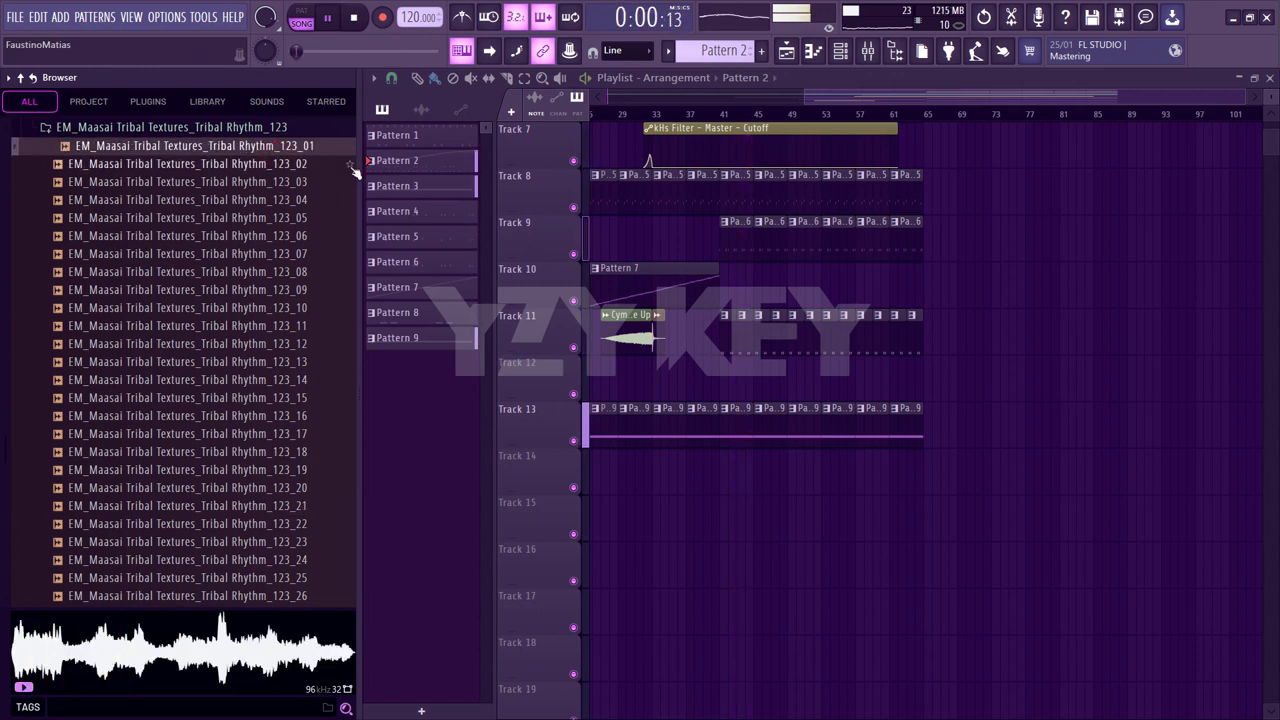
Restart playback from about bar 33 and add a Keyzone Classic instrument channel to the channel rack
click(651, 118)
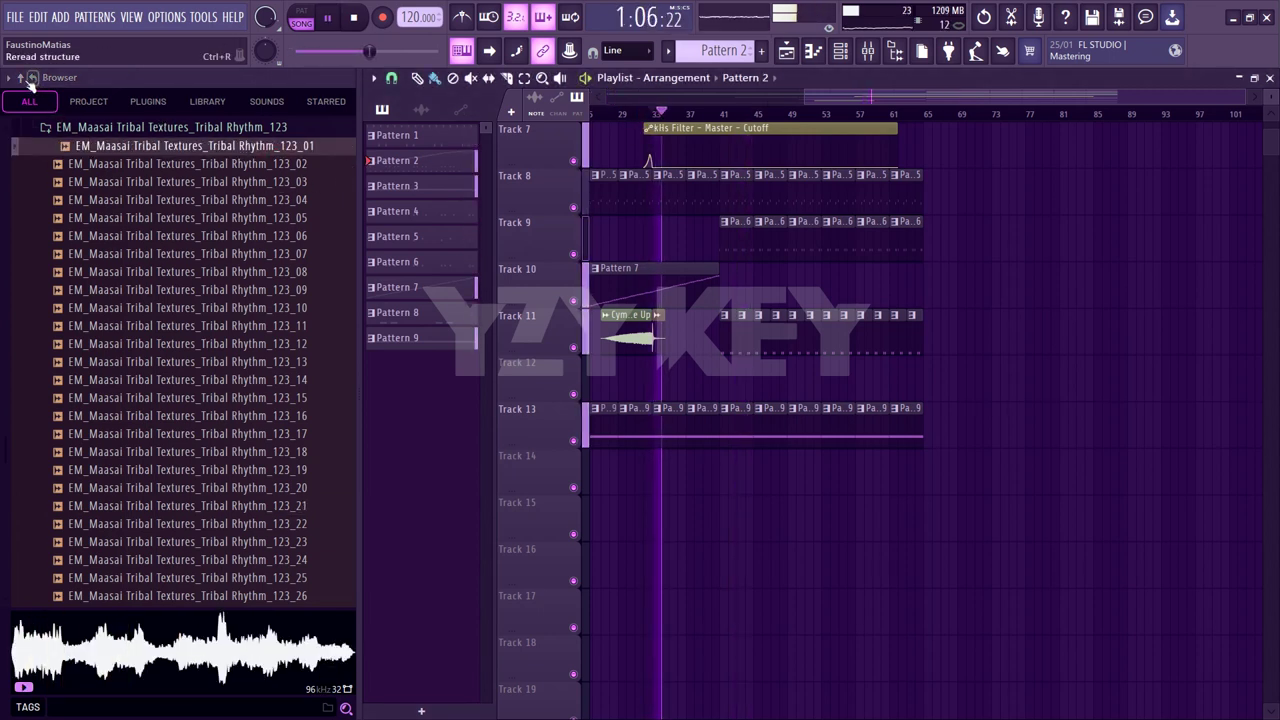
click(20, 77)
click(843, 52)
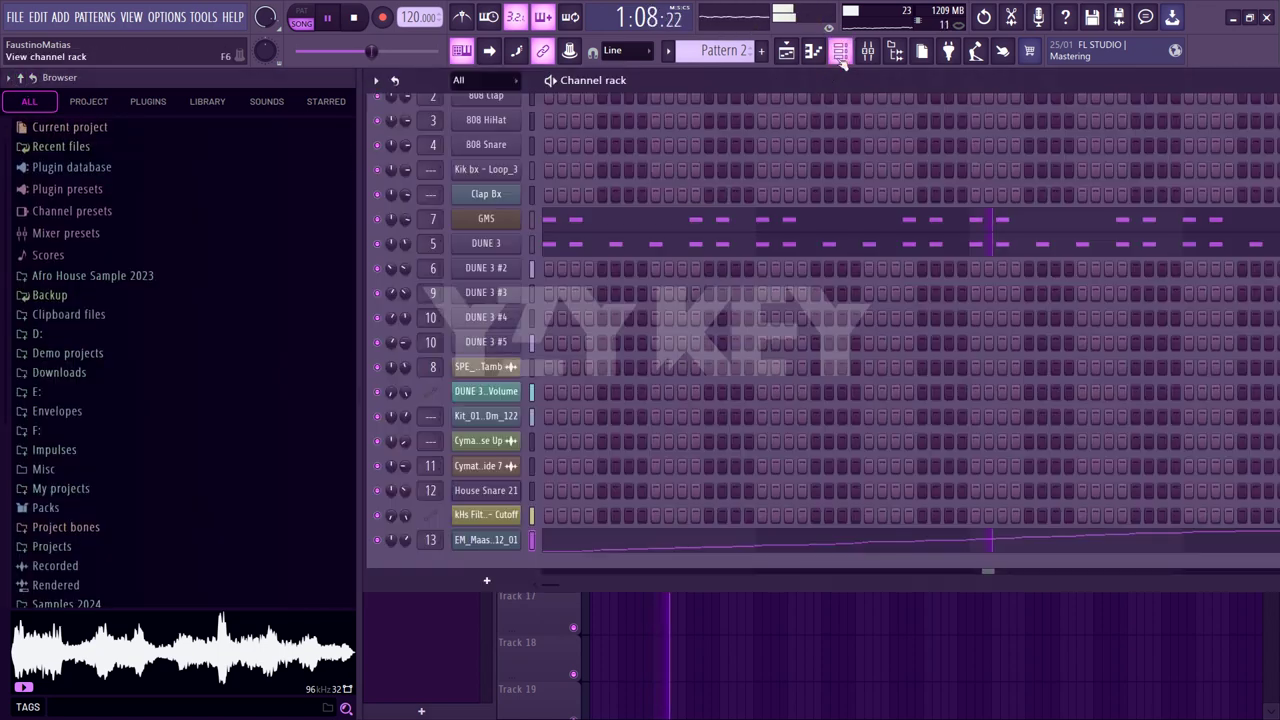
click(459, 578)
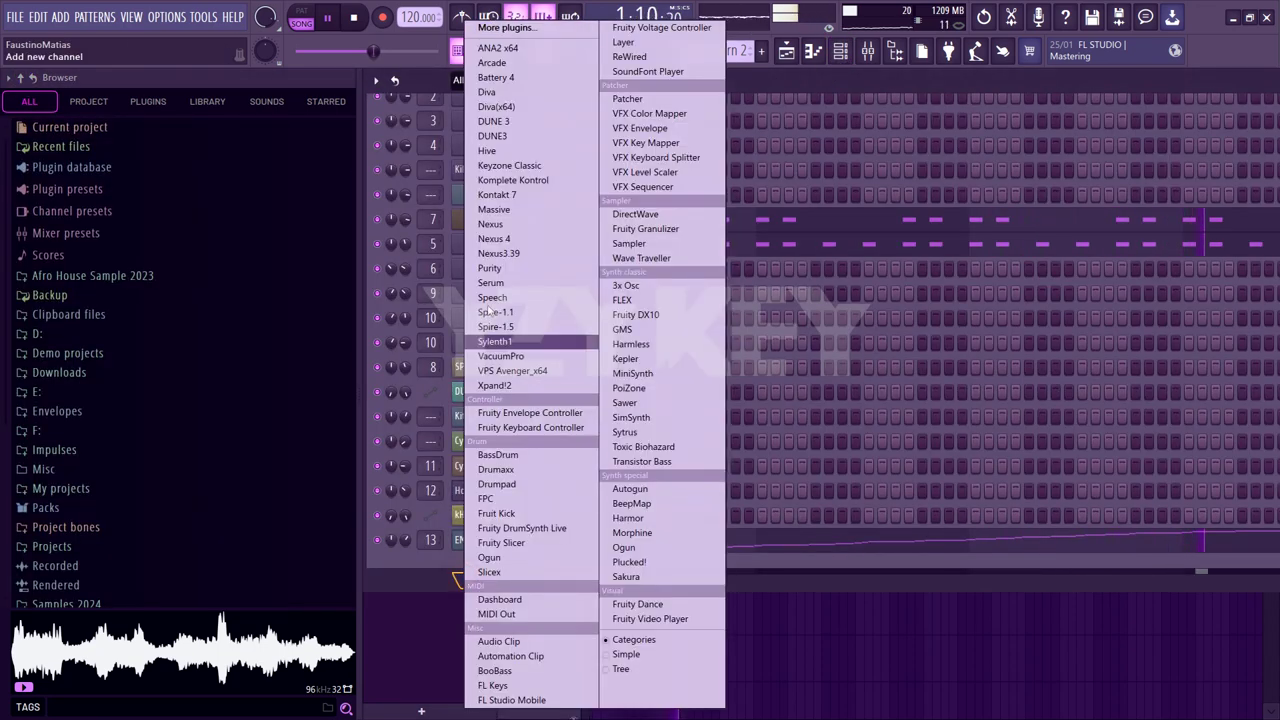
click(509, 166)
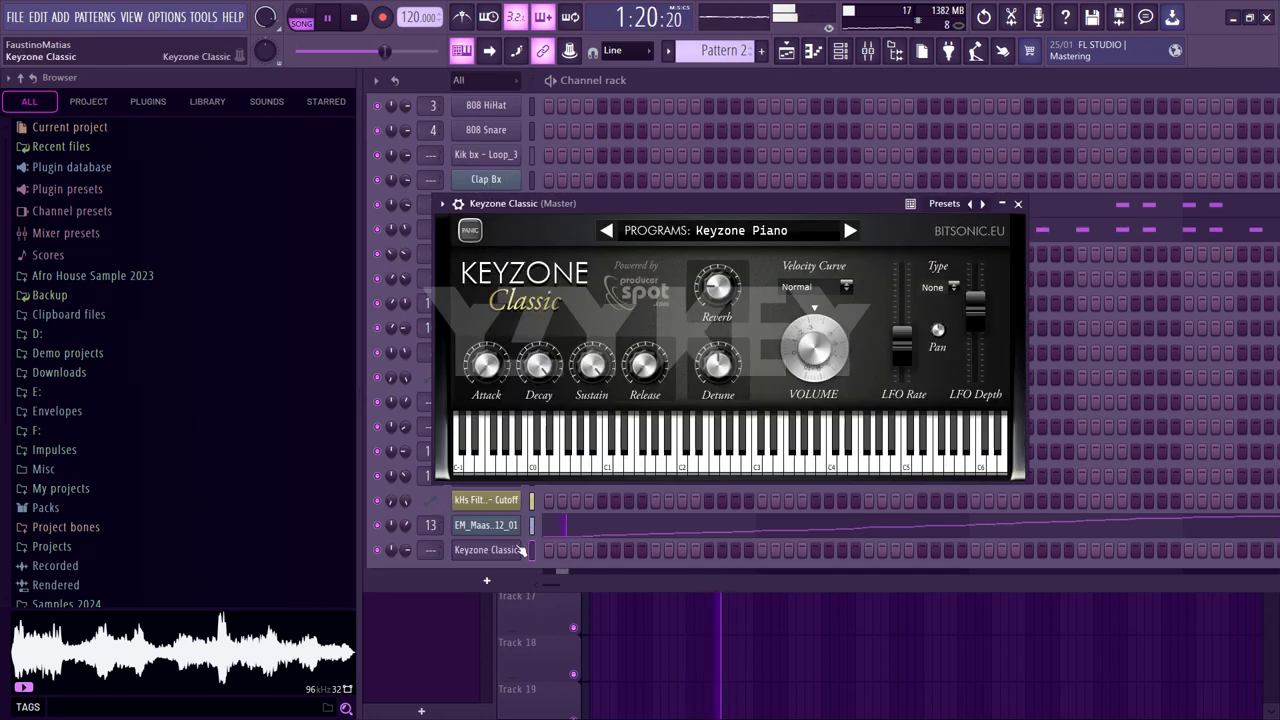
Open the Keyzone Classic channel's piano roll at its first bar and audition the E3 key
right_click(520, 550)
click(555, 501)
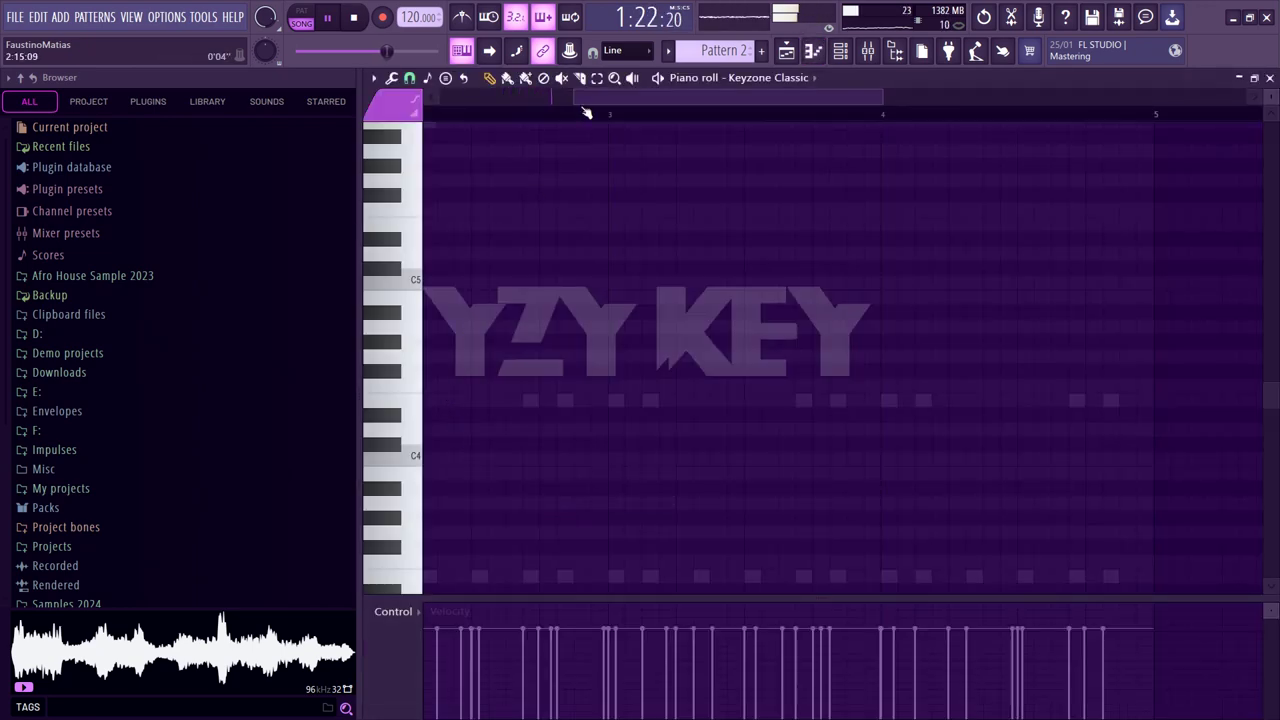
drag(578, 98, 440, 98)
scroll(430, 400, down, 4)
click(420, 357)
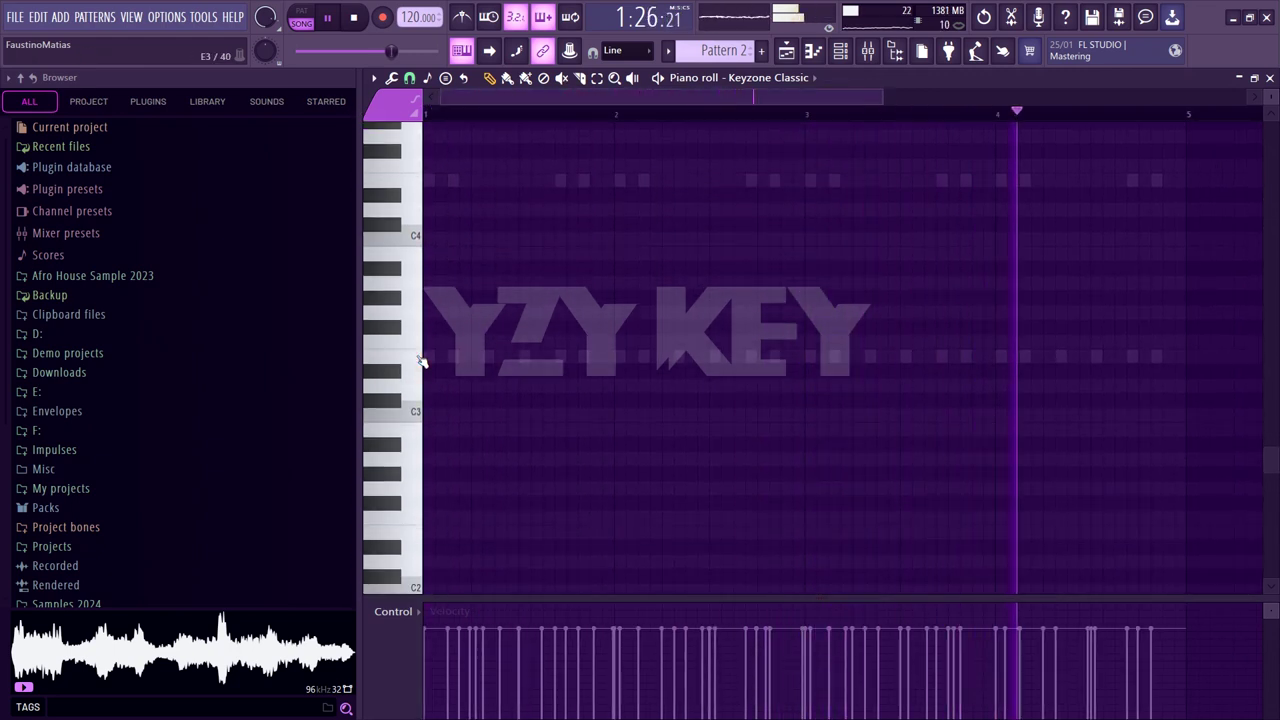
Route the Keyzone Classic channel to mixer track 14 and insert Fruity Parametric EQ 2 in its first effect slot
key(F6)
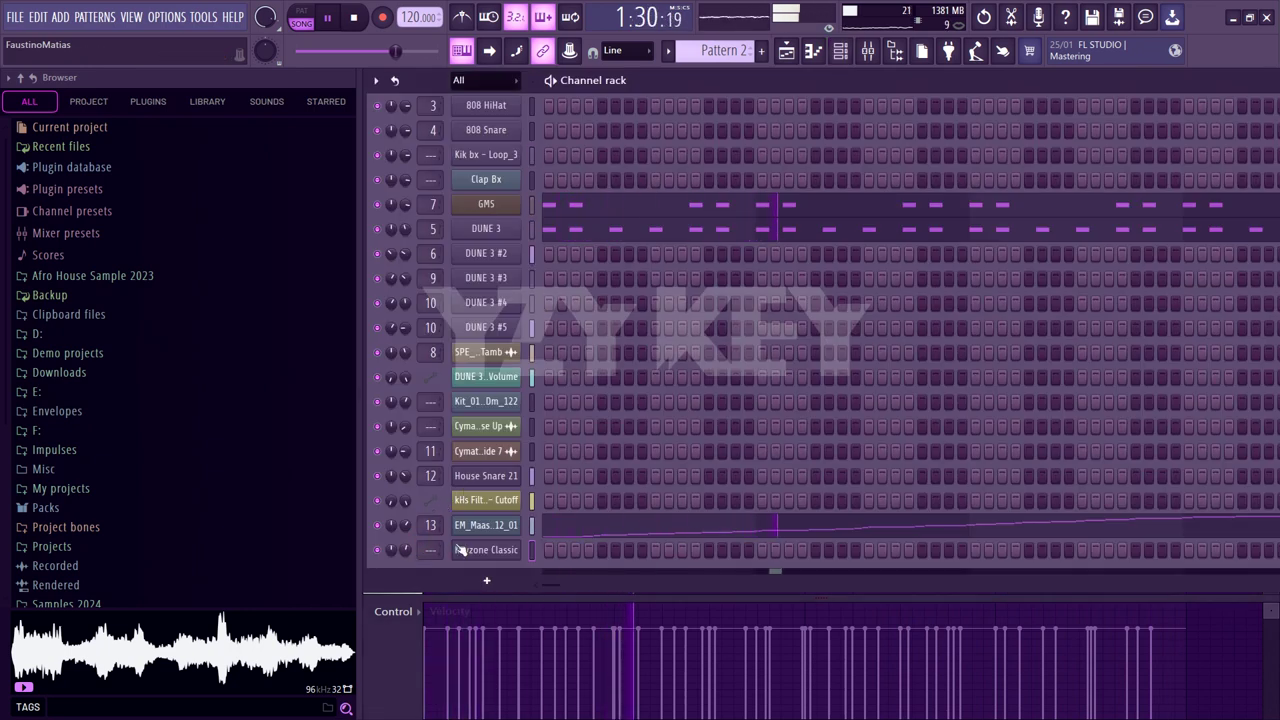
key(ctrl+l)
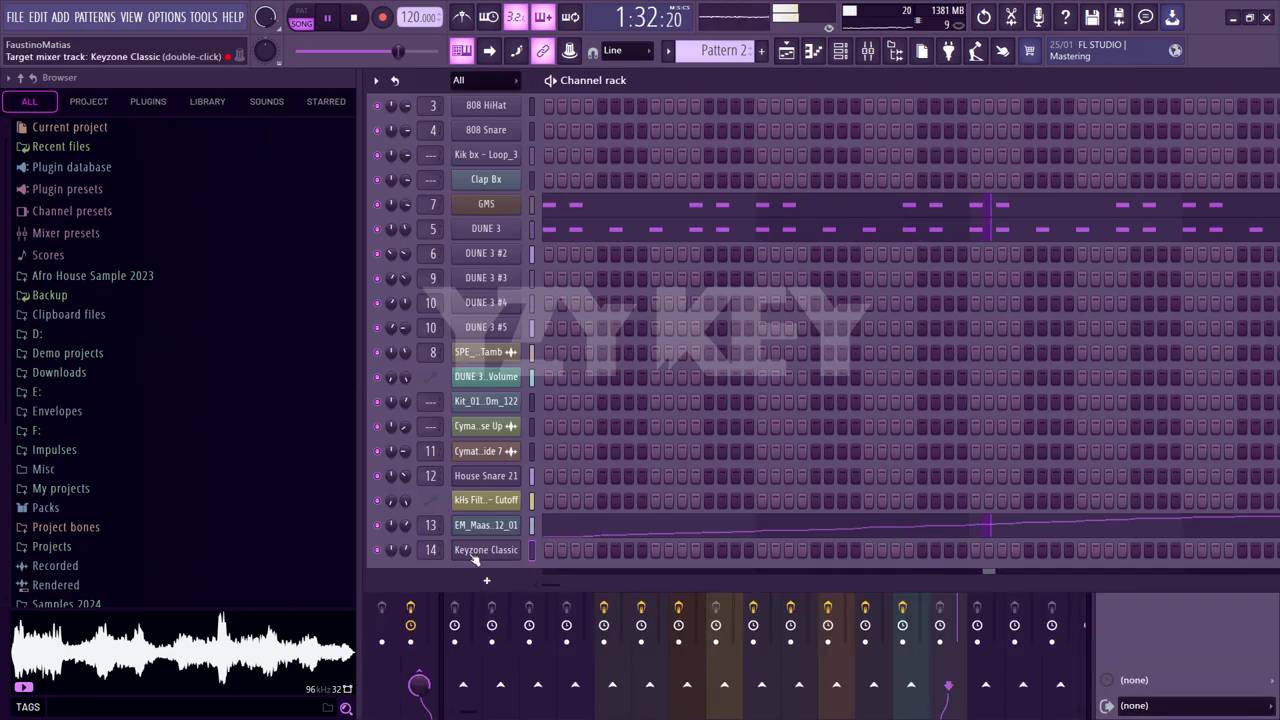
key(F9)
click(1194, 131)
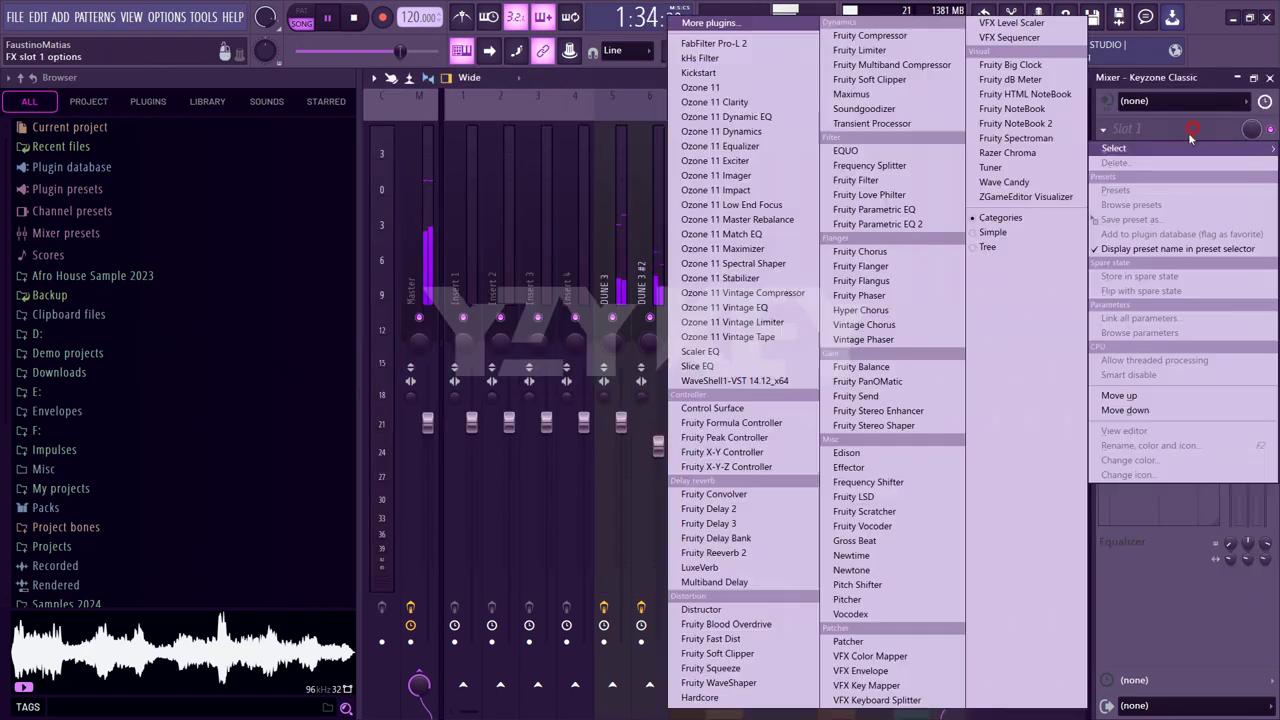
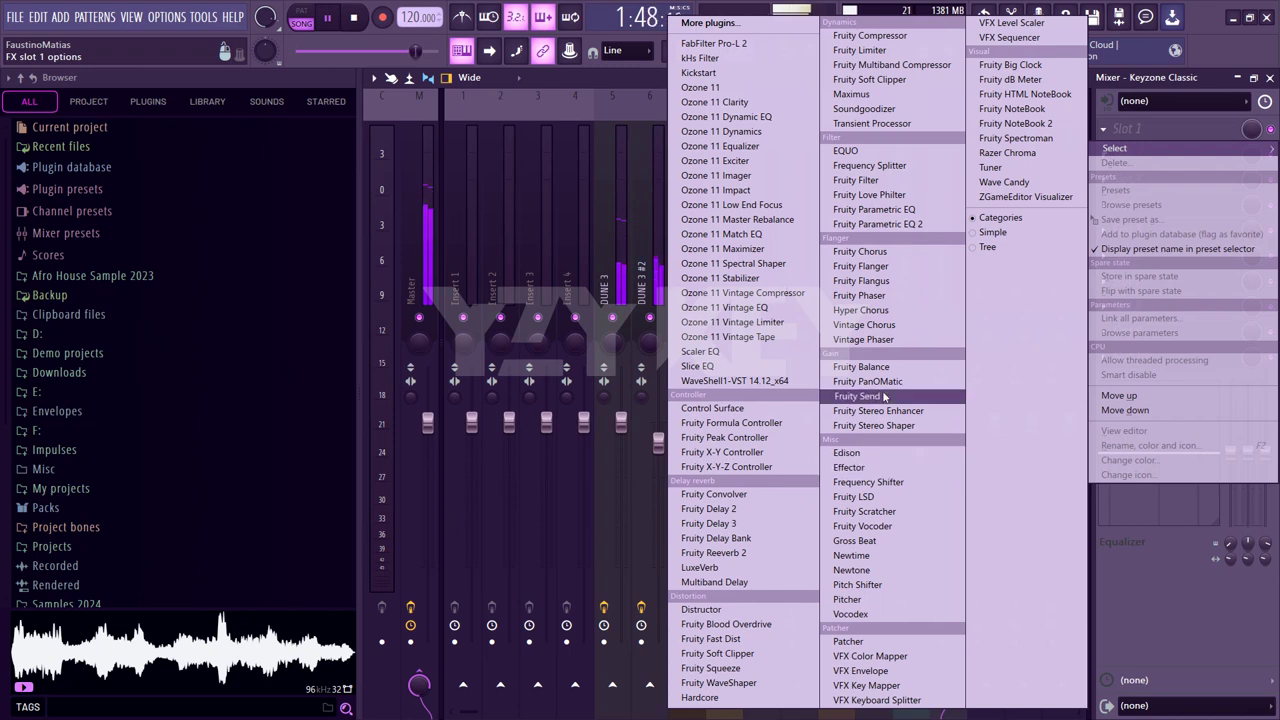
click(936, 228)
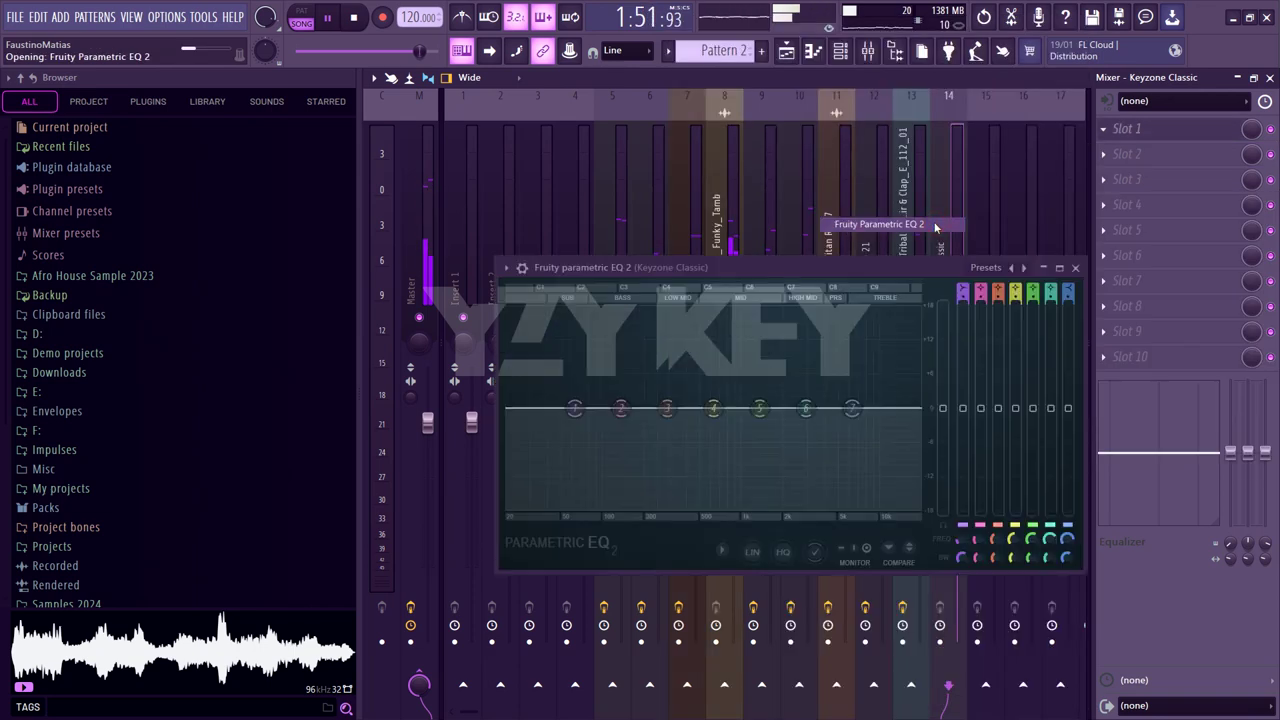
Load the 20Hz + 18kHz cut preset in the Keyzone EQ and narrow it to about 200 Hz and just under 2 kHz
click(1023, 268)
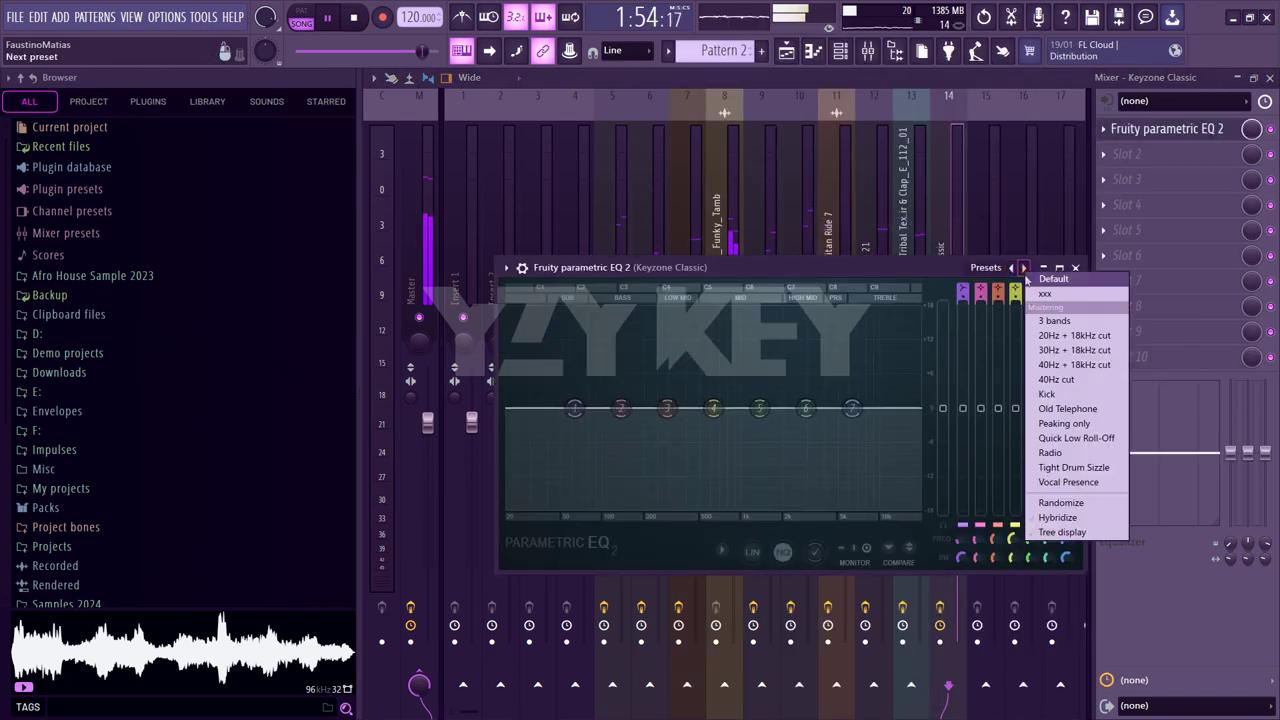
click(1045, 336)
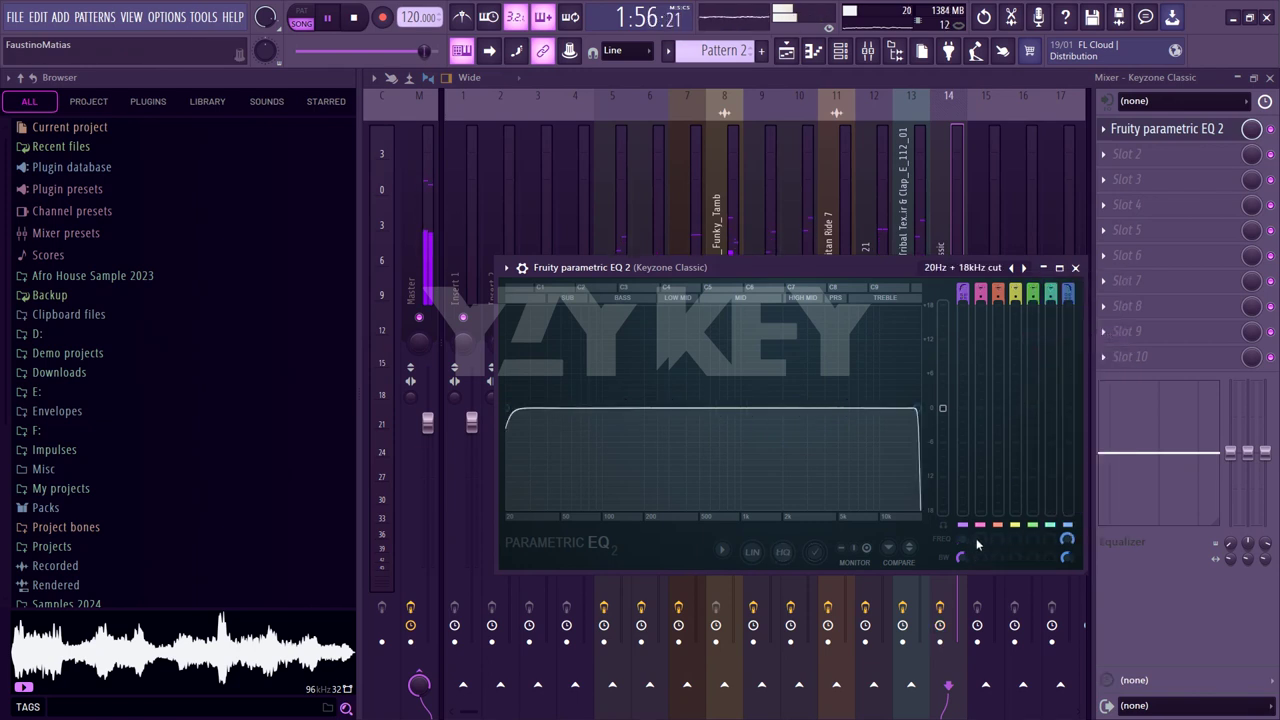
drag(960, 538, 960, 515)
drag(1067, 540, 1067, 585)
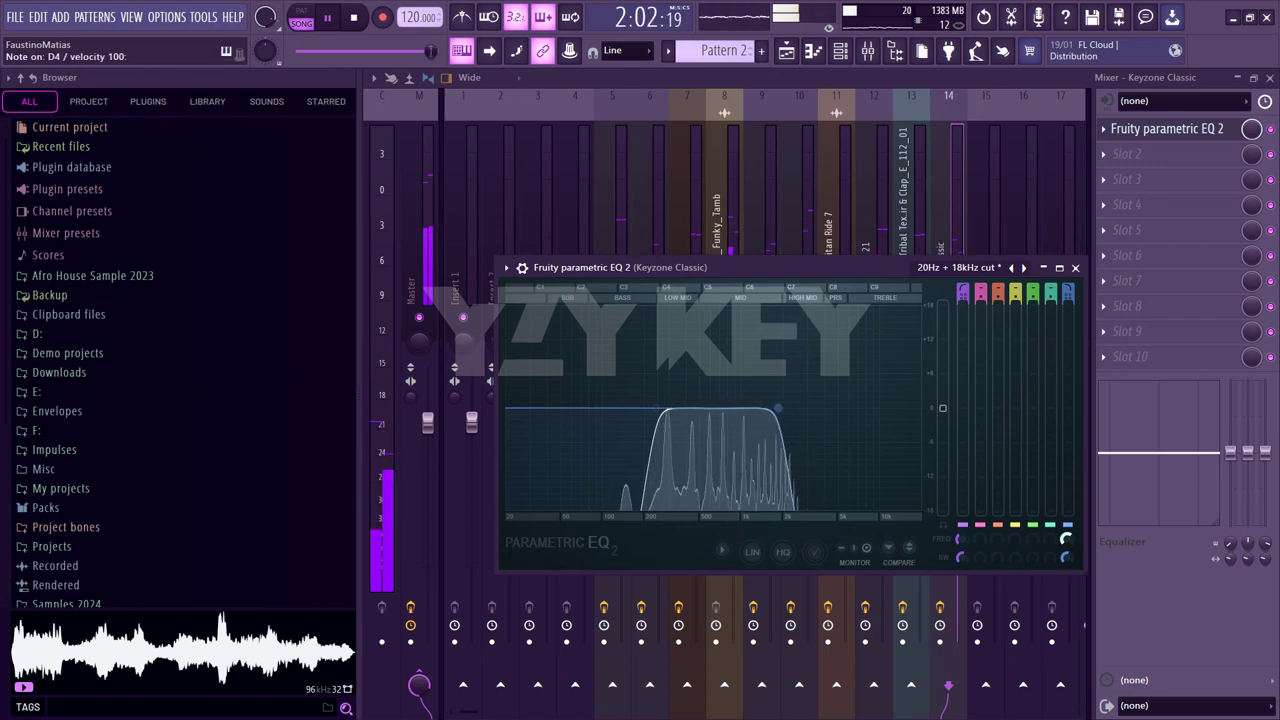
Go back to the channel rack and open the Keyzone Classic channel's piano roll again
click(840, 52)
right_click(513, 553)
key(Escape)
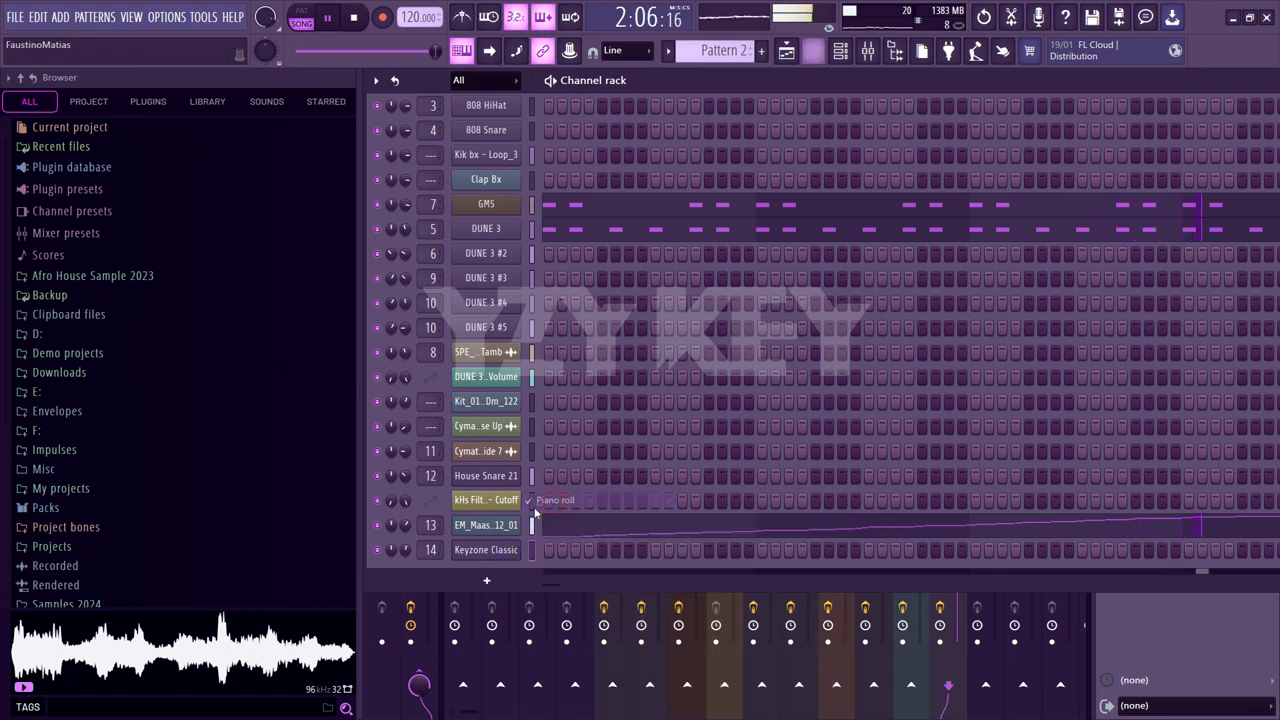
scroll(520, 530, down, 1)
right_click(533, 508)
click(543, 502)
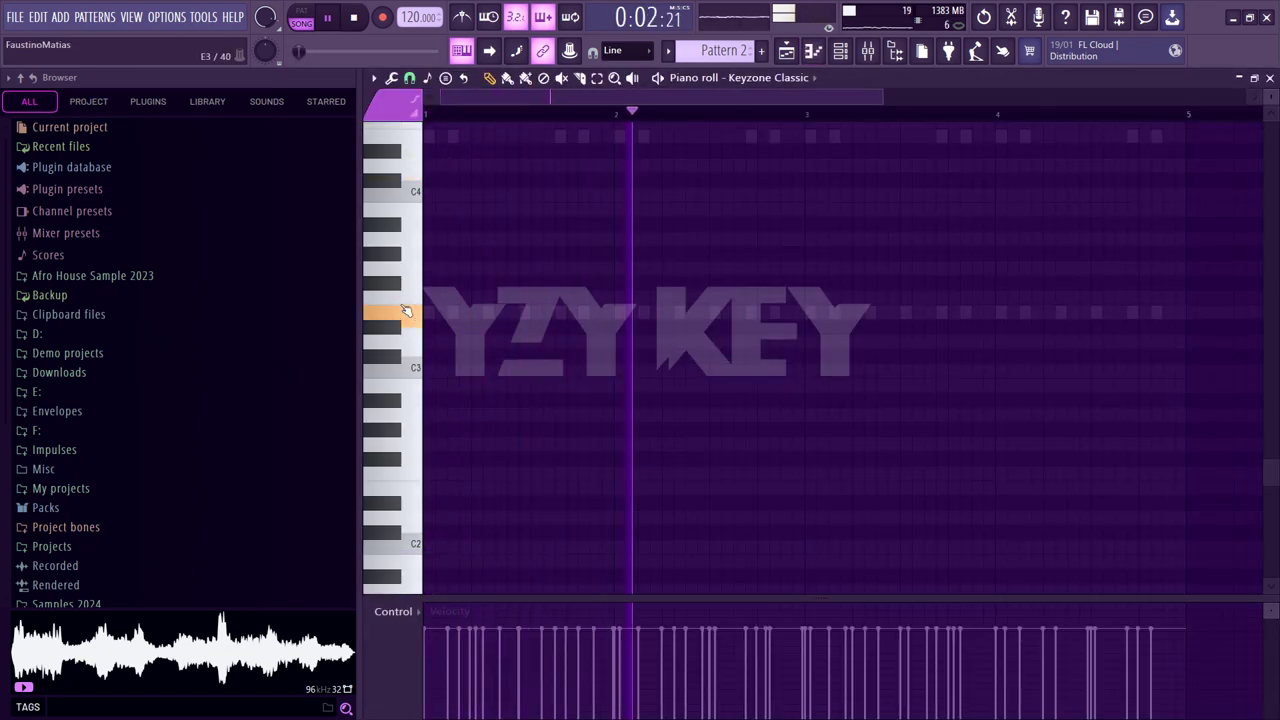
Draw a one-bar E3 note from bar 1 and a five-step F3 note at 2:12 in the Keyzone Classic piano roll
click(412, 310)
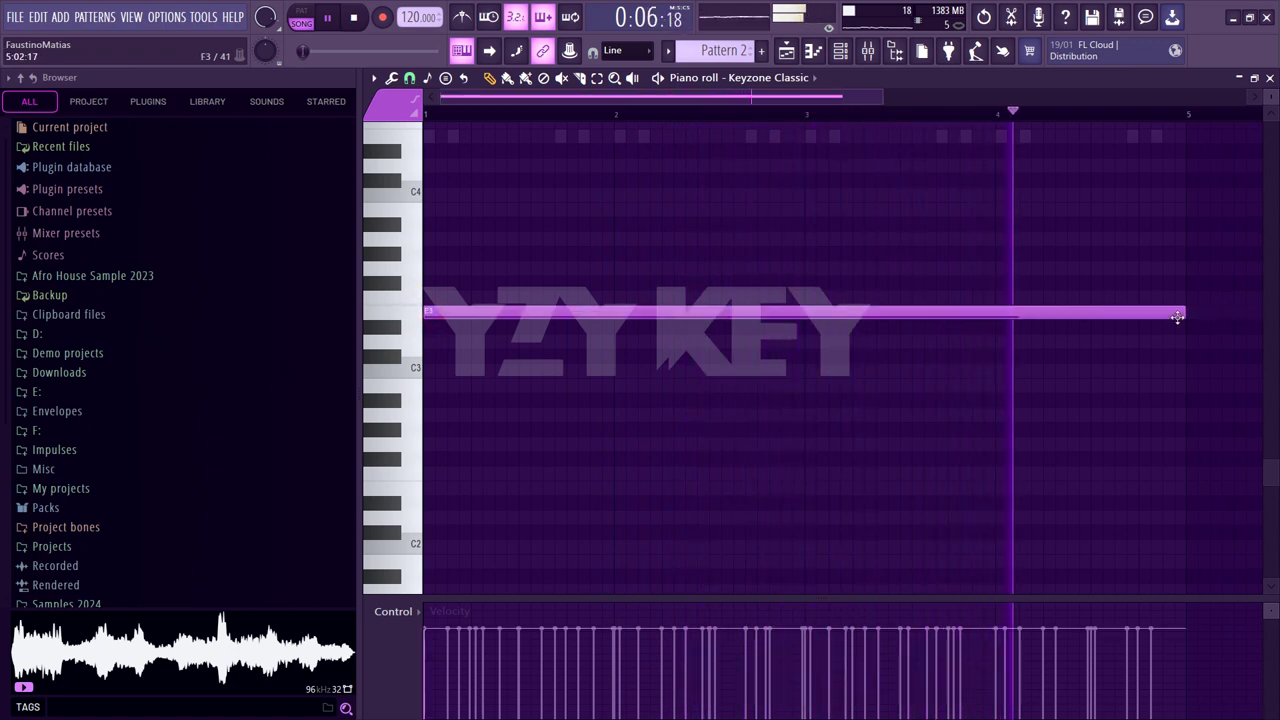
drag(694, 343, 614, 349)
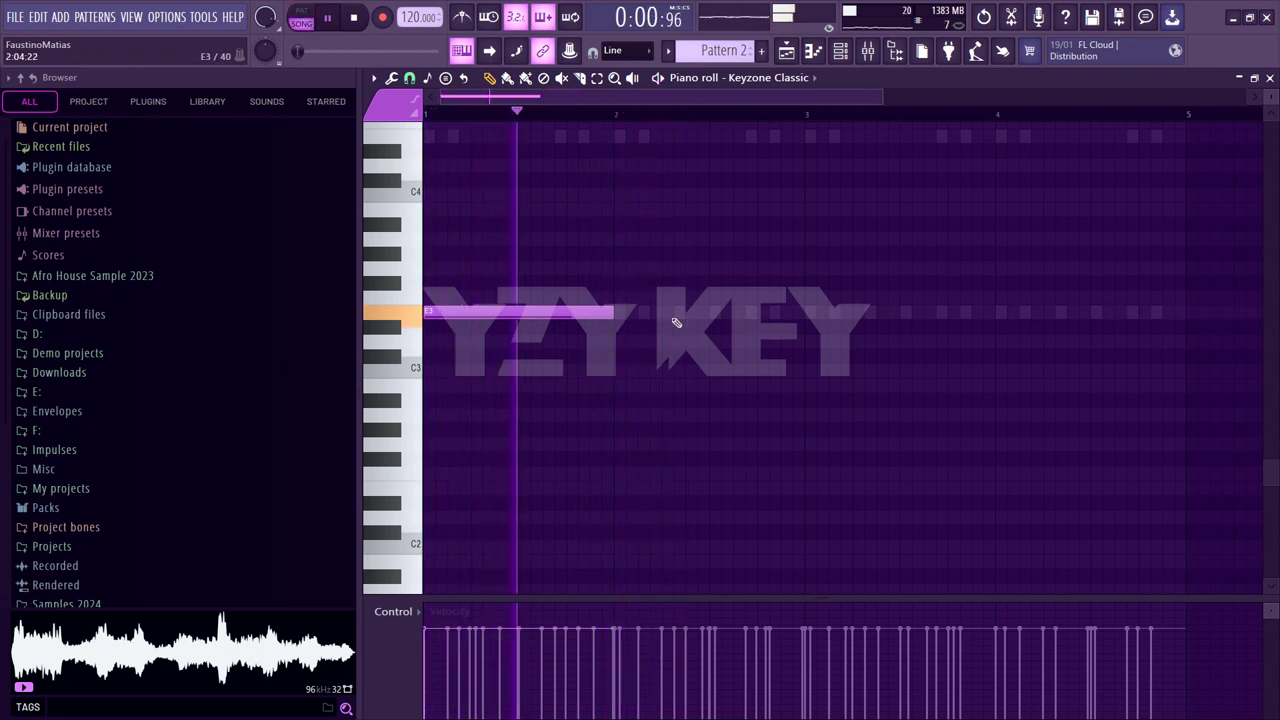
click(760, 312)
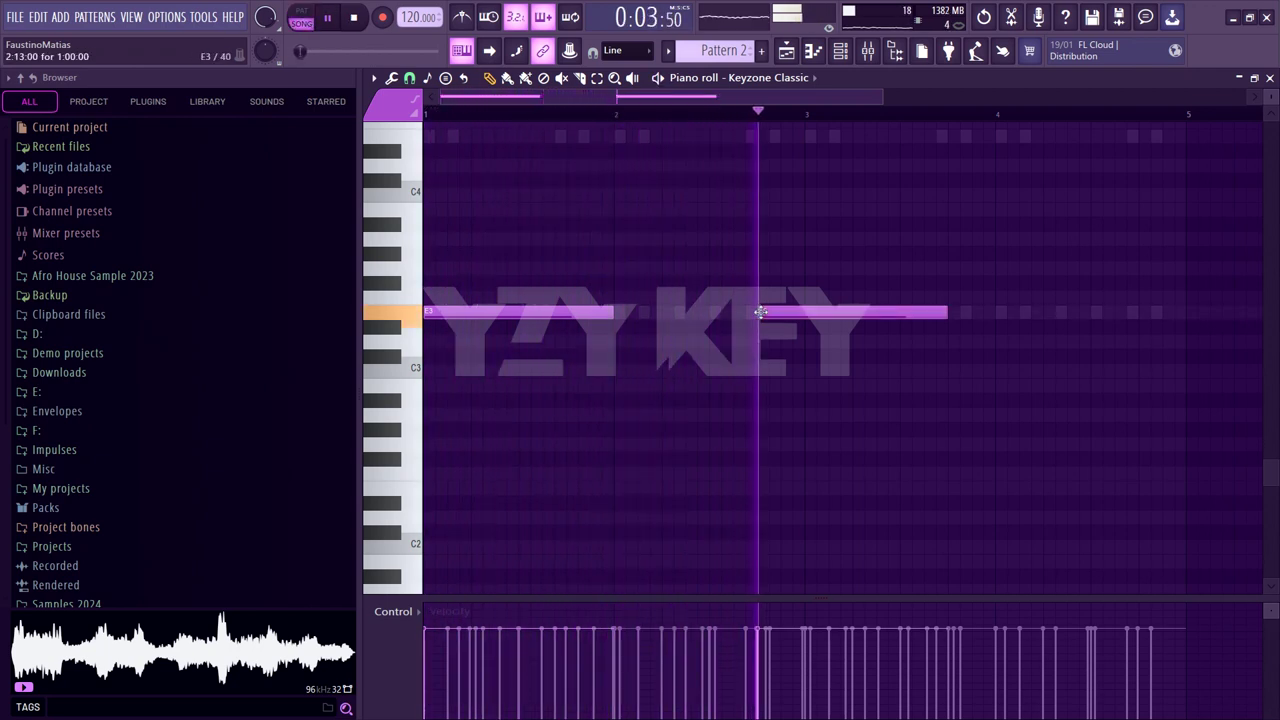
mouse_move(760, 312)
mouse_down()
mouse_move(752, 296)
mouse_move(764, 296)
mouse_up()
click(763, 285)
right_click(763, 285)
click(763, 285)
right_click(762, 285)
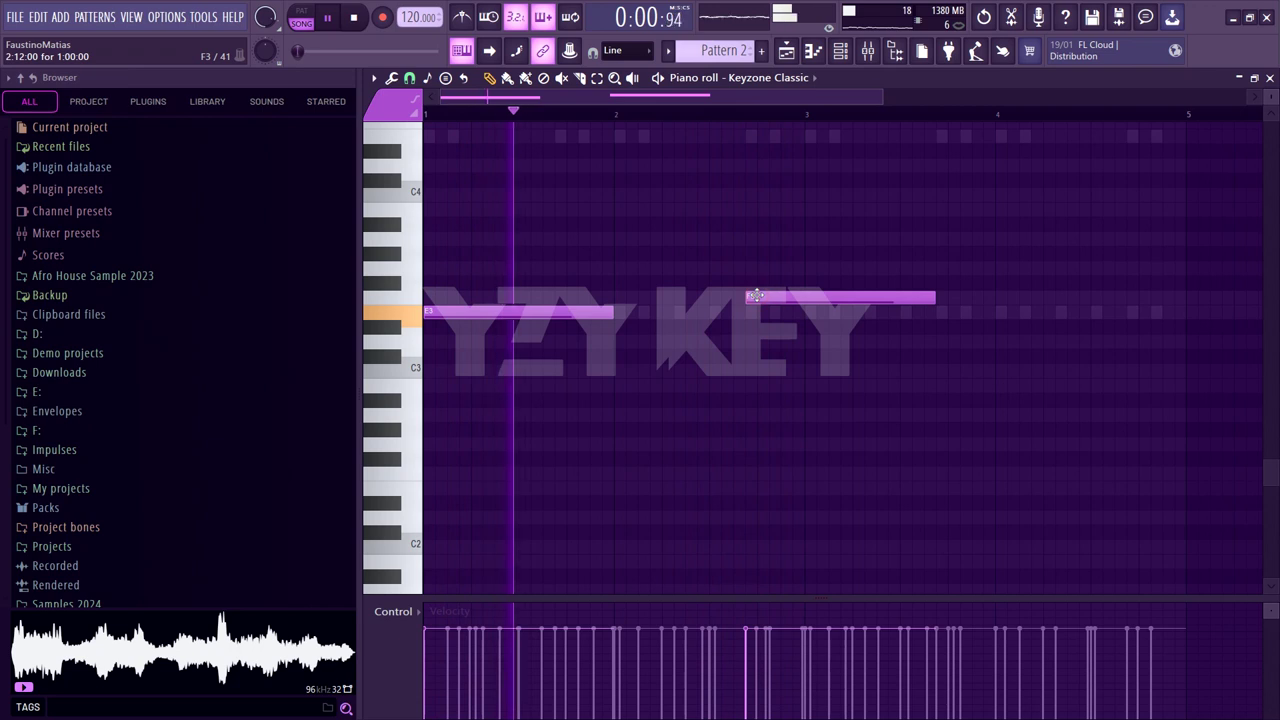
mouse_move(755, 295)
mouse_down()
mouse_move(789, 292)
mouse_move(766, 287)
mouse_up()
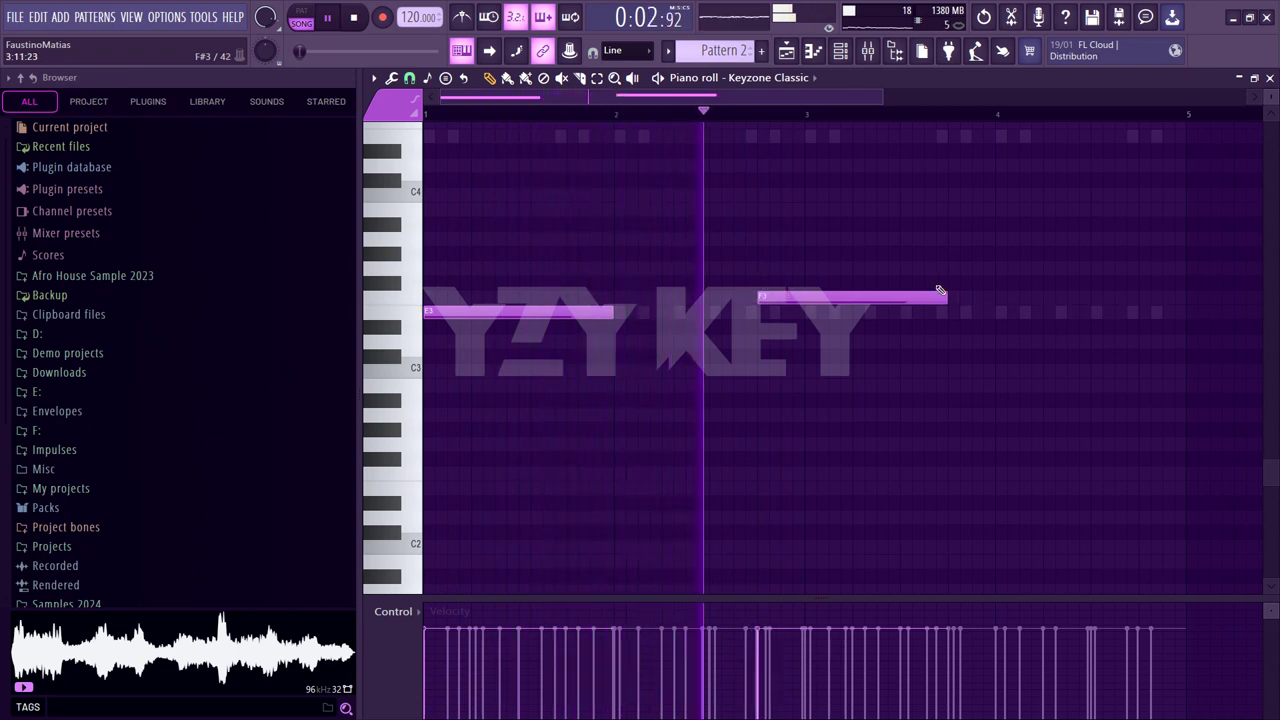
drag(867, 302, 855, 302)
drag(937, 301, 803, 310)
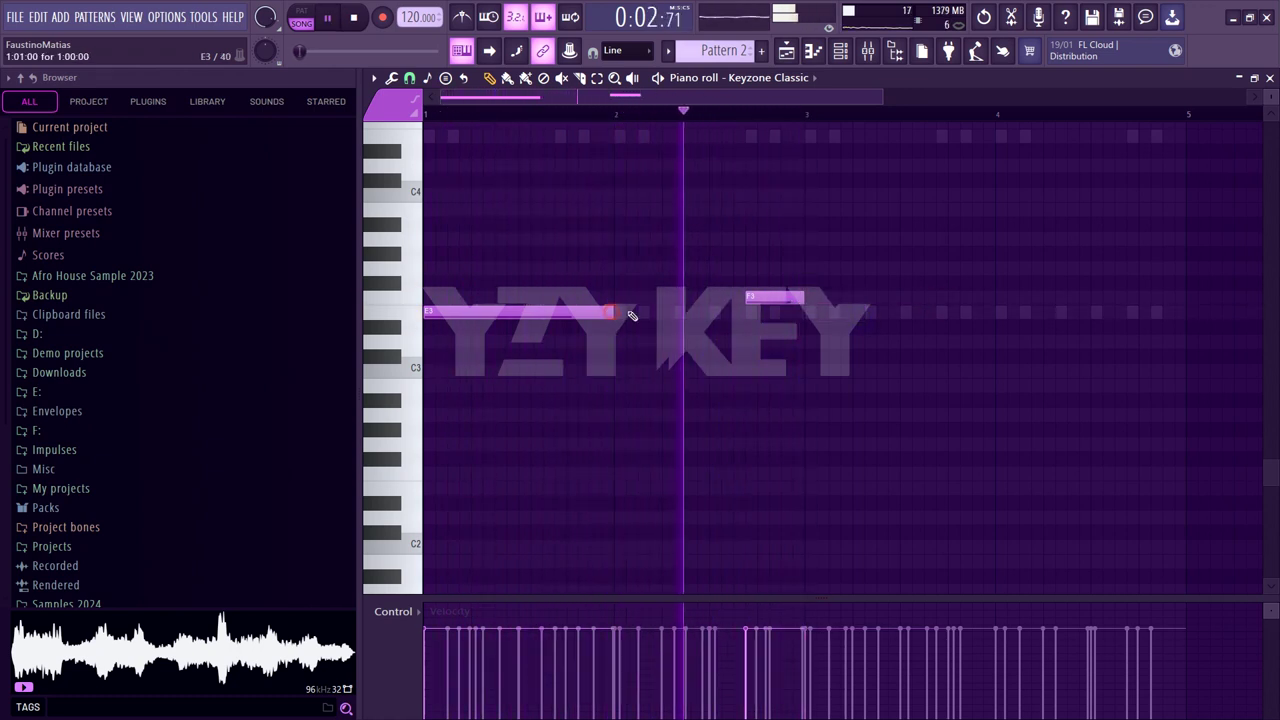
Add a one-bar E3 note at bar 3 and a five-step F3 note at 4:12
click(806, 312)
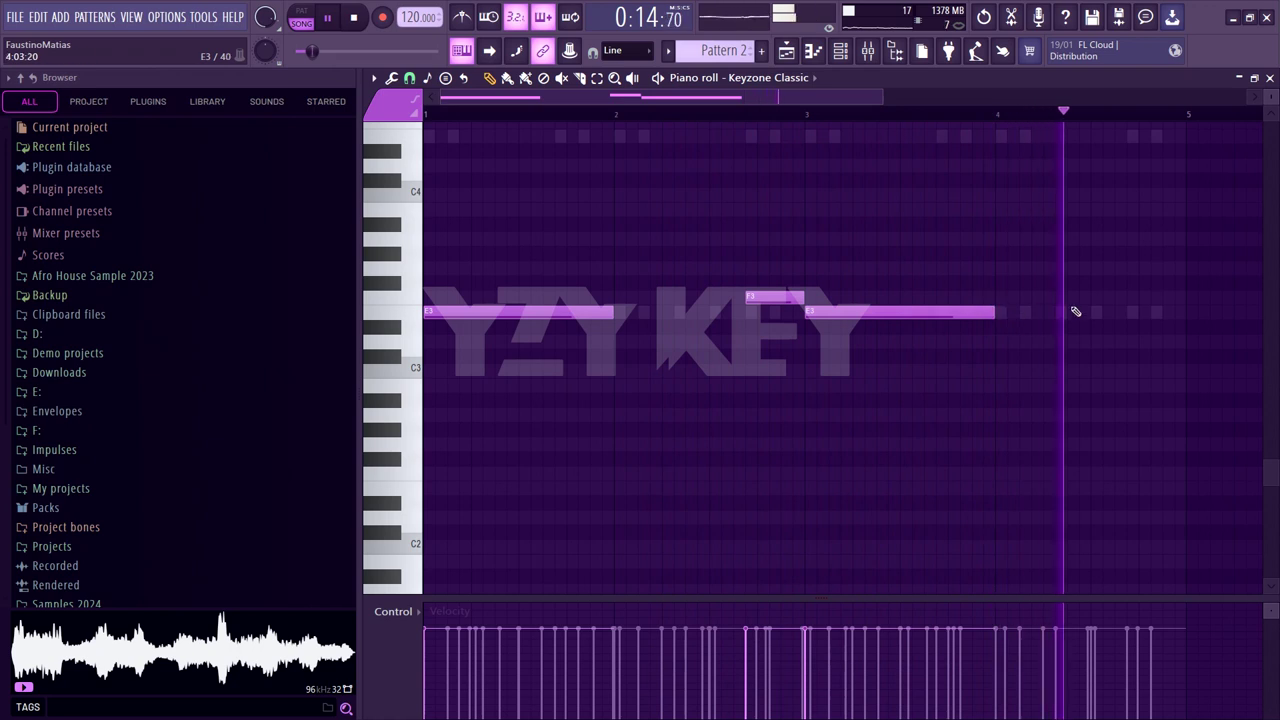
click(1144, 297)
right_click(1144, 297)
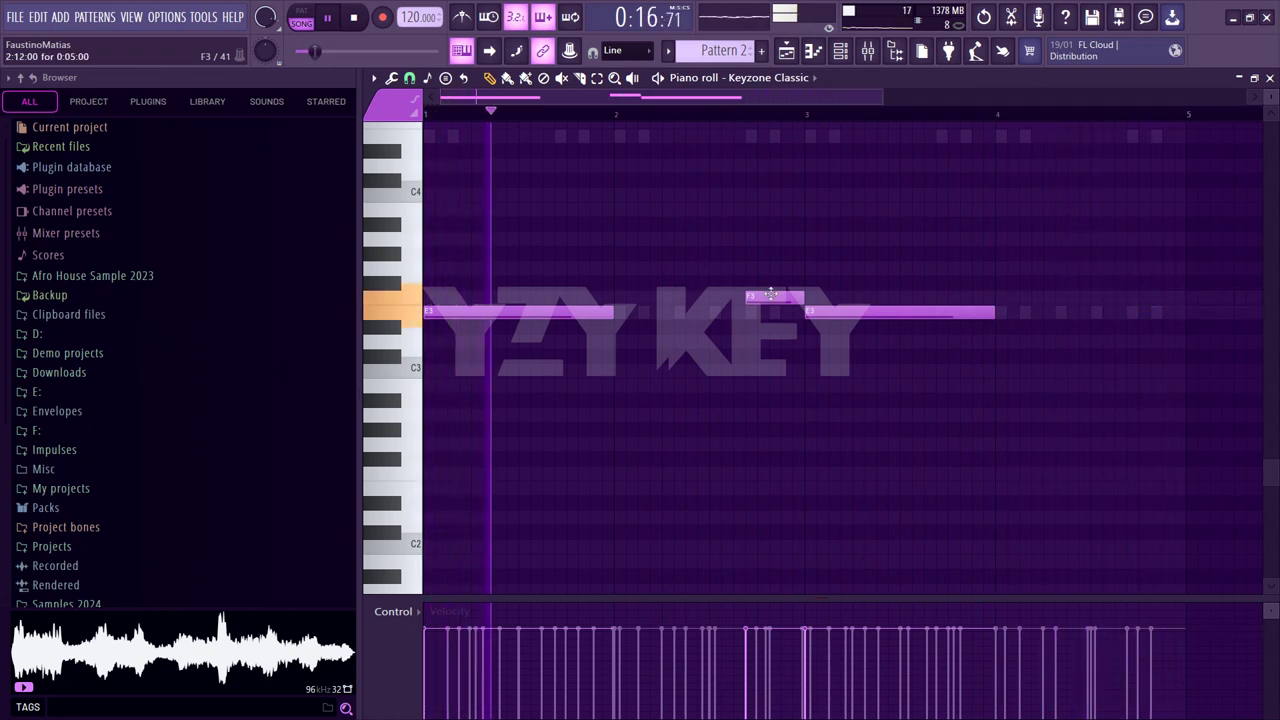
click(1130, 300)
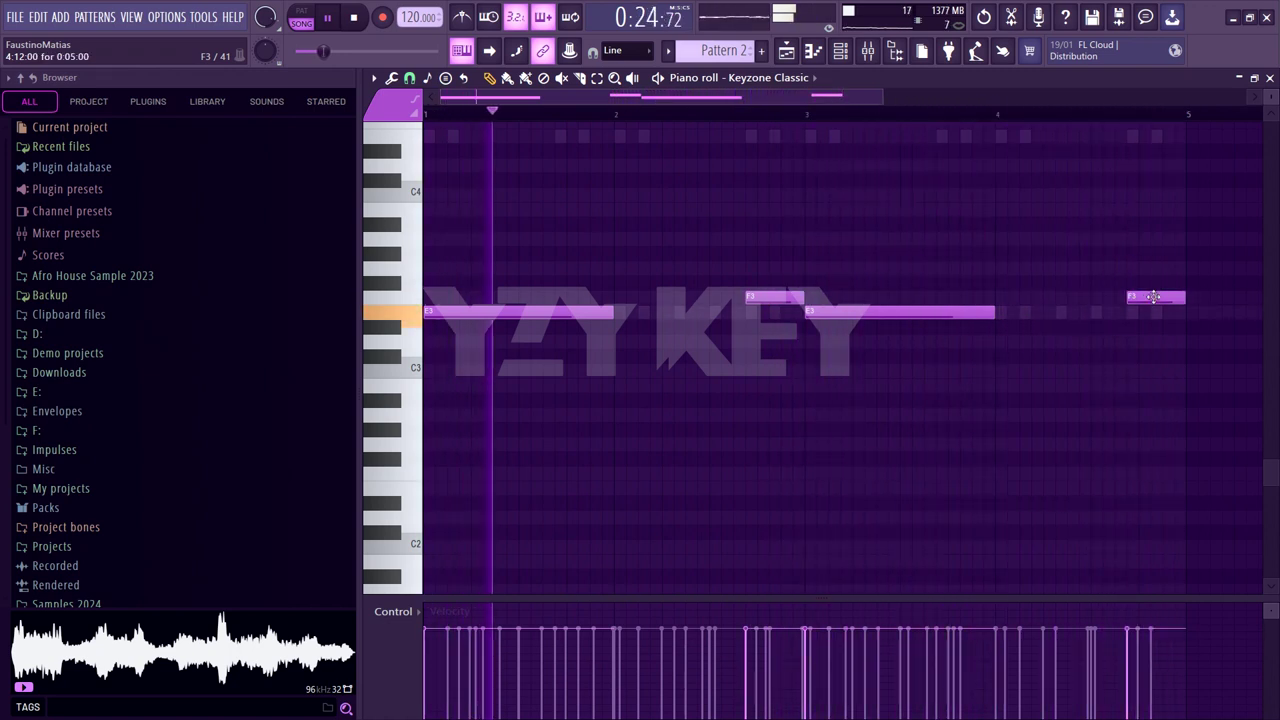
Try the Keyzone Classic notes one octave lower and return them to their original octave
click(841, 51)
click(841, 51)
key(ctrl+Down)
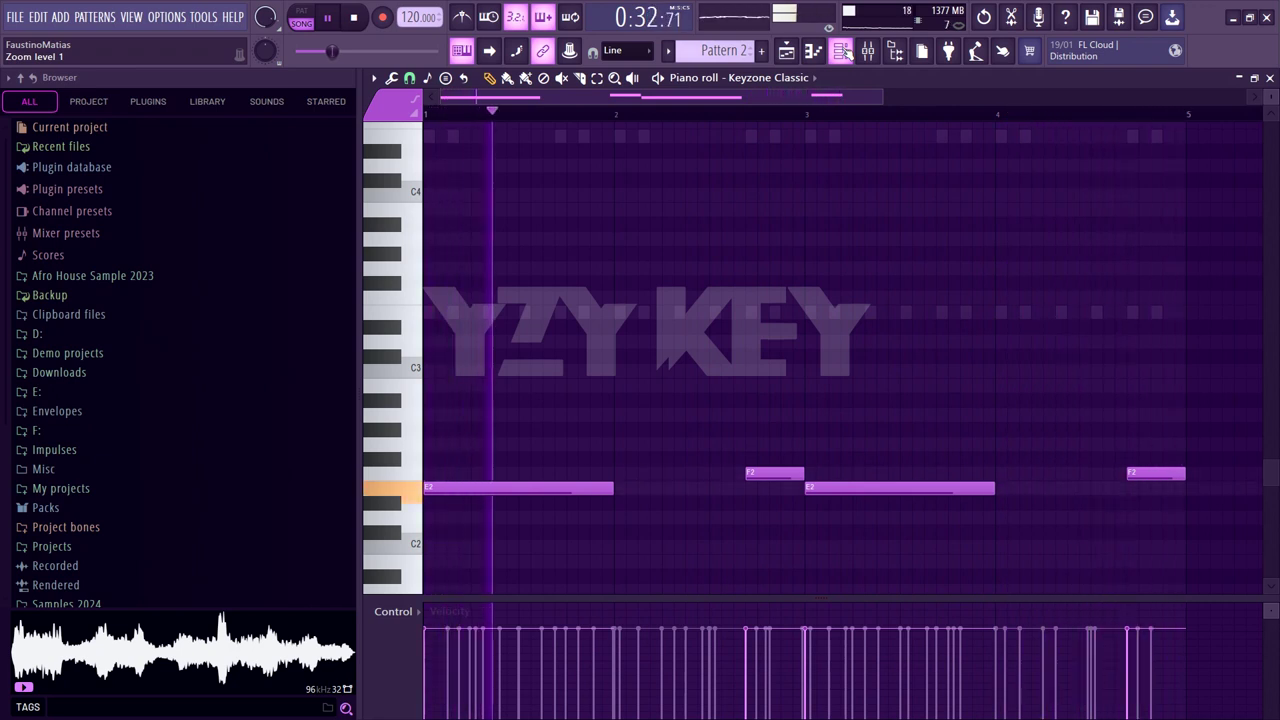
key(ctrl+Up)
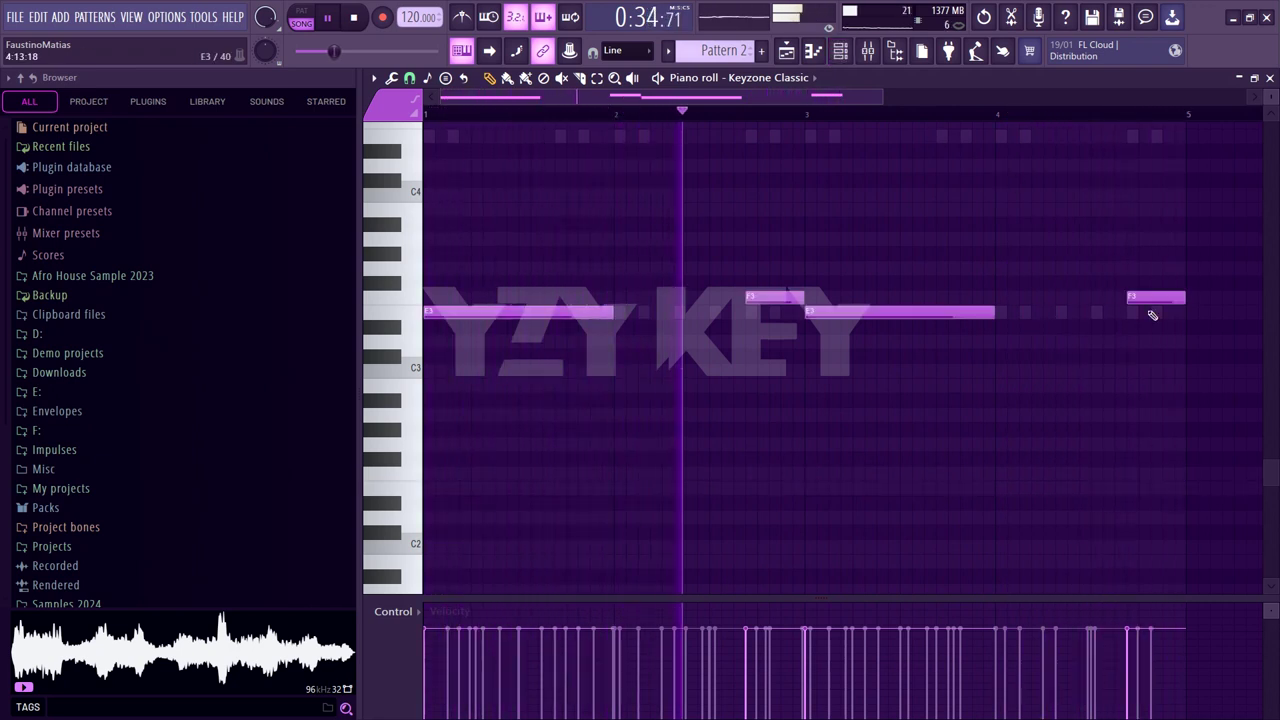
Put the Keyzone Classic notes in a new Pattern 10 and fill playlist Track 14 with it from bar 17 to about bar 64
key(F6)
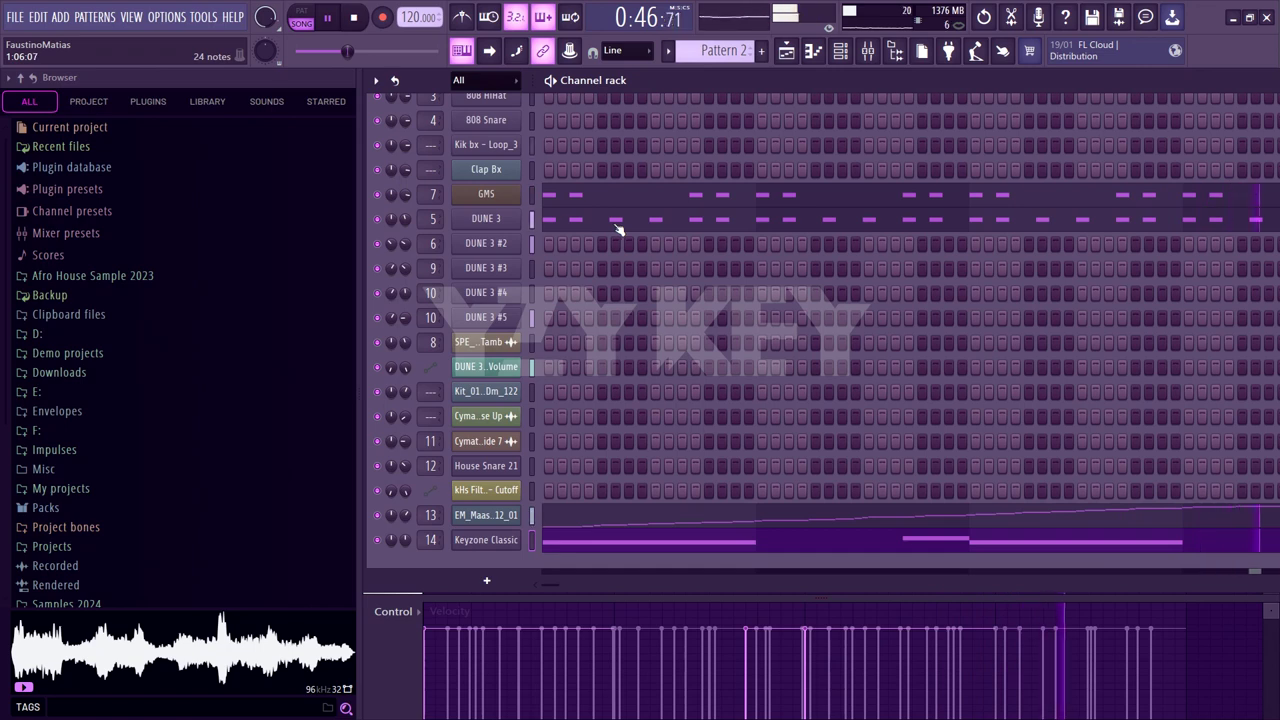
click(788, 52)
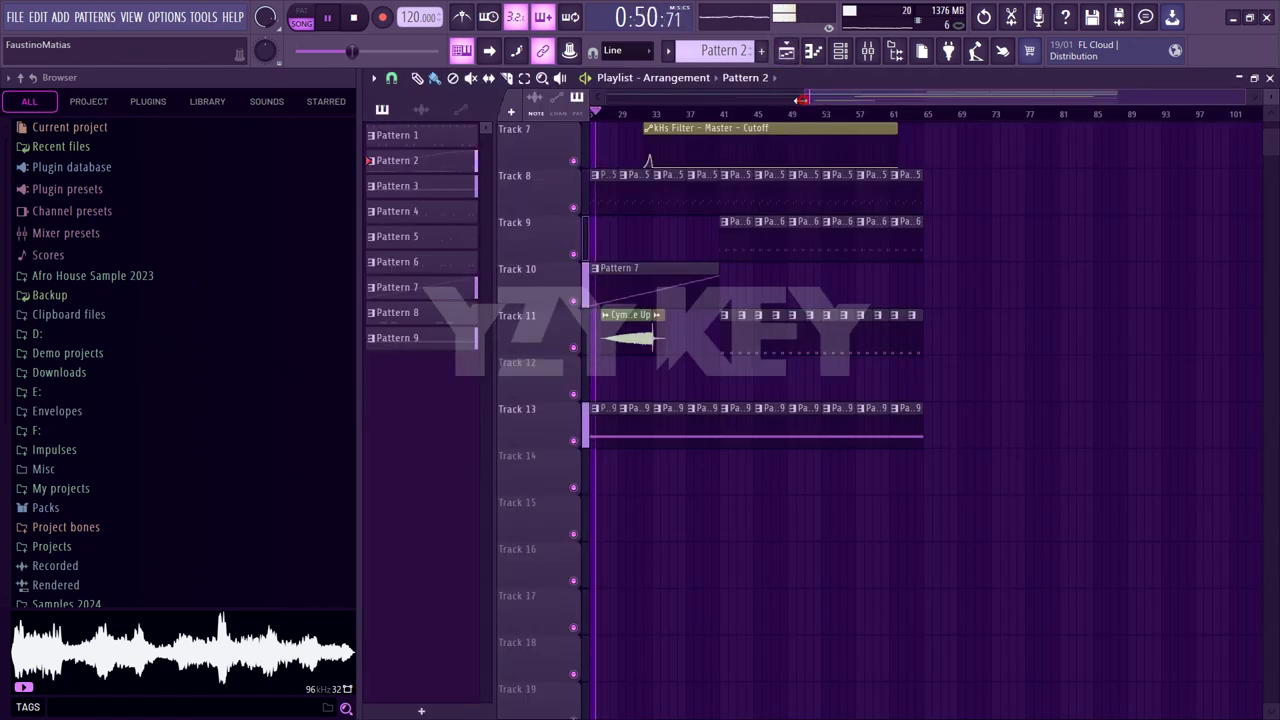
click(843, 54)
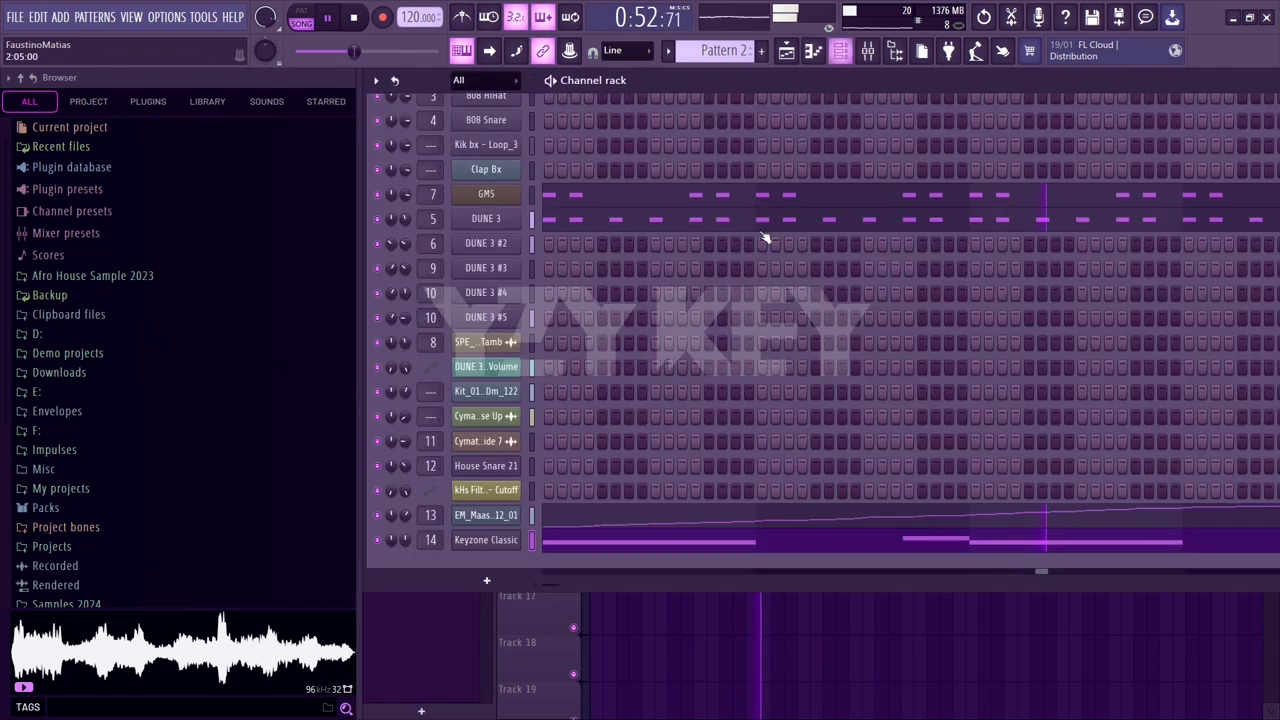
click(762, 52)
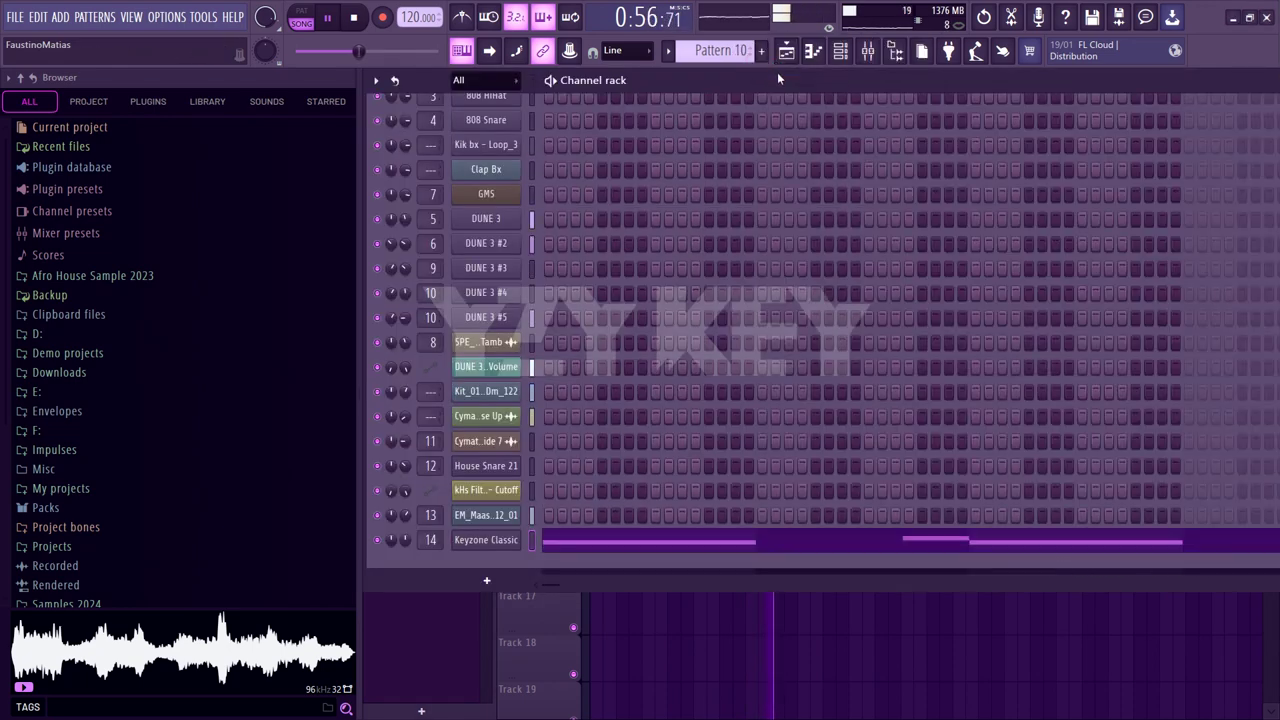
click(786, 51)
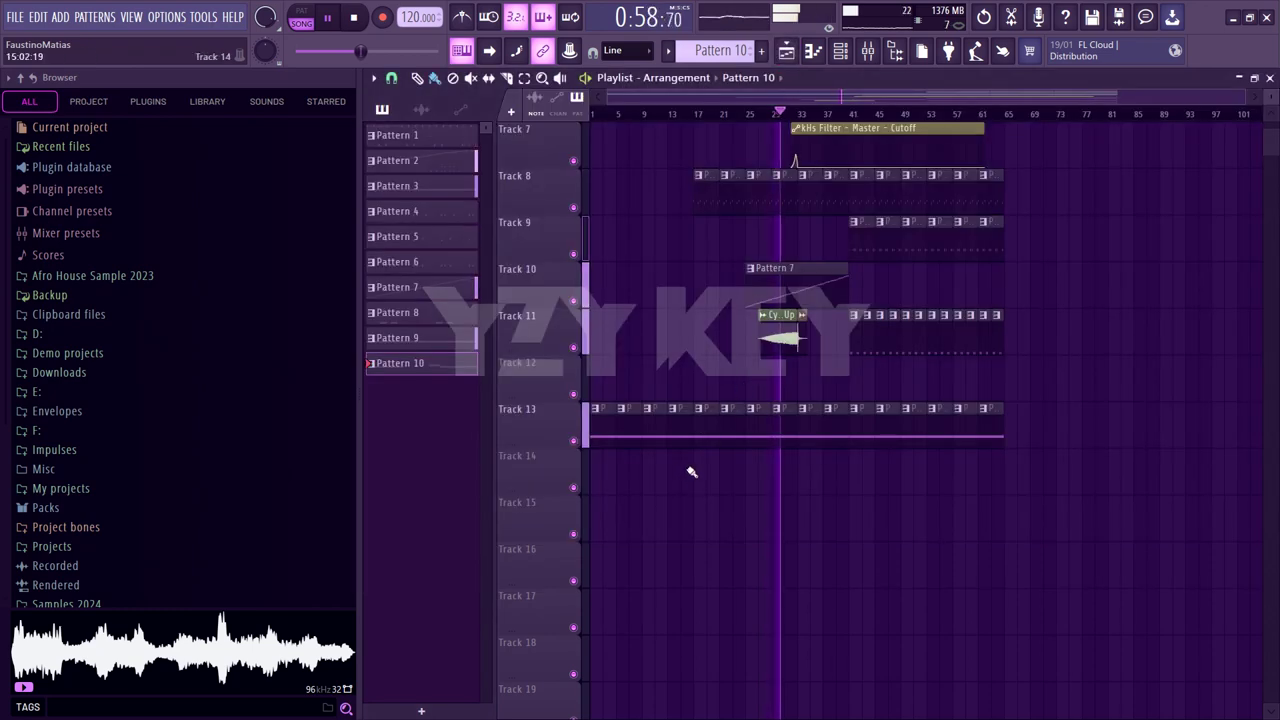
drag(720, 488, 1000, 488)
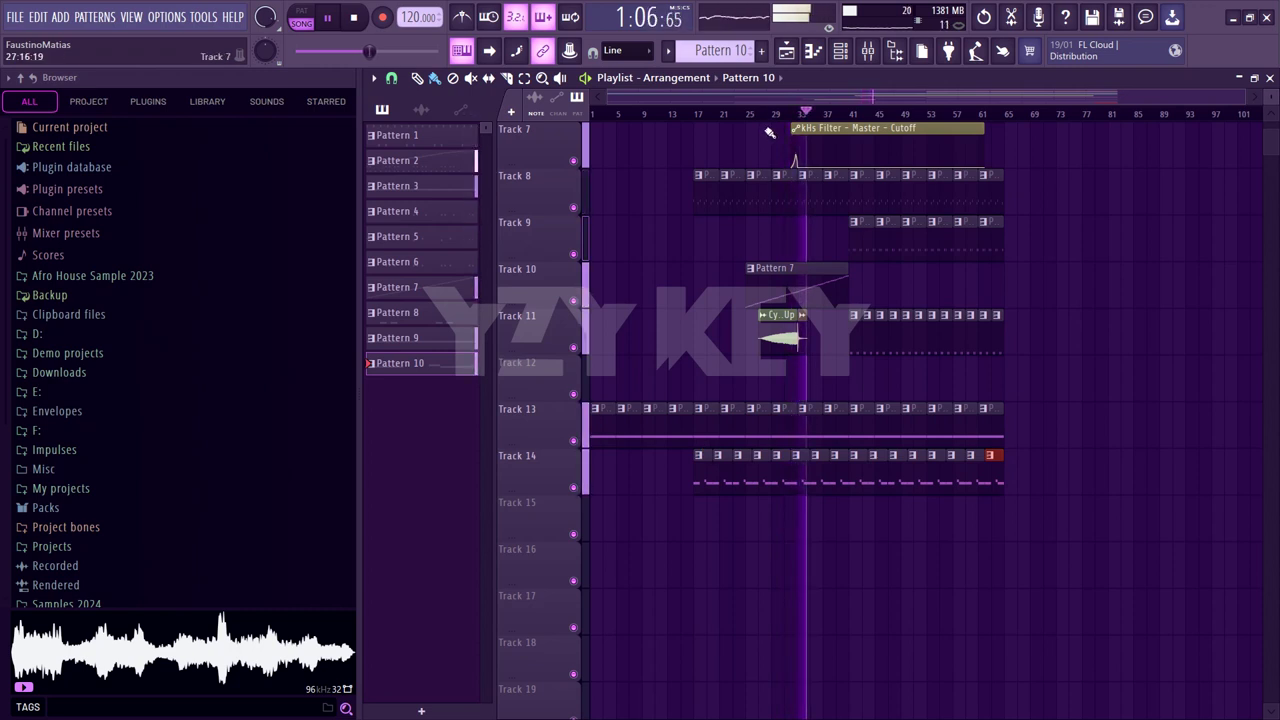
In the Keyzone Classic EQ on mixer track 14, lower the high-pass cutoff slightly below 138 Hz and the low-pass cutoff to about 1153 Hz
click(841, 52)
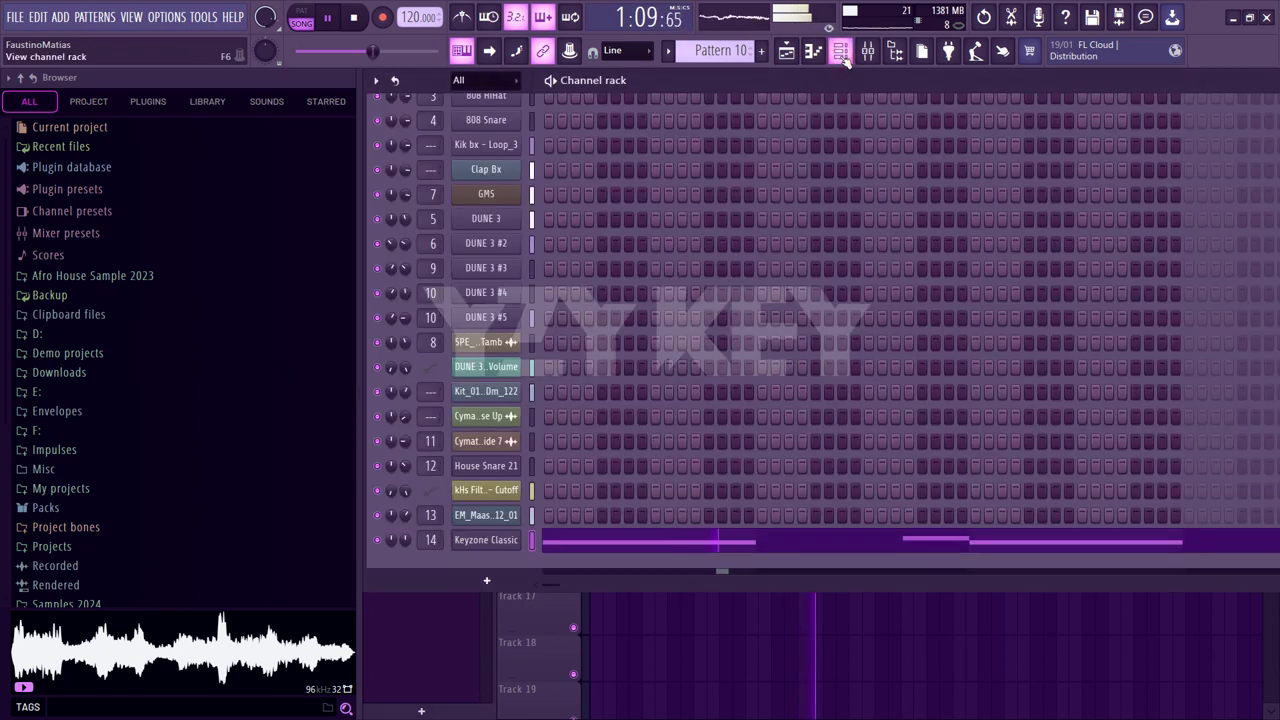
double_click(431, 538)
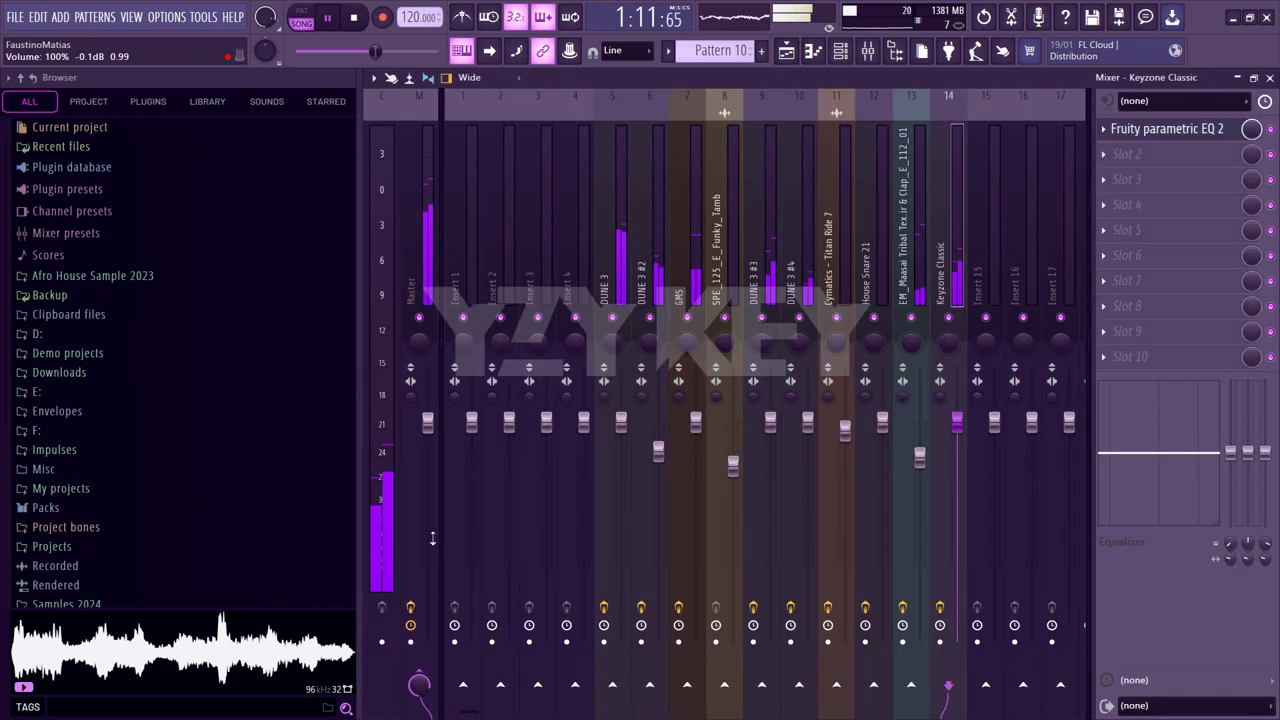
click(1200, 131)
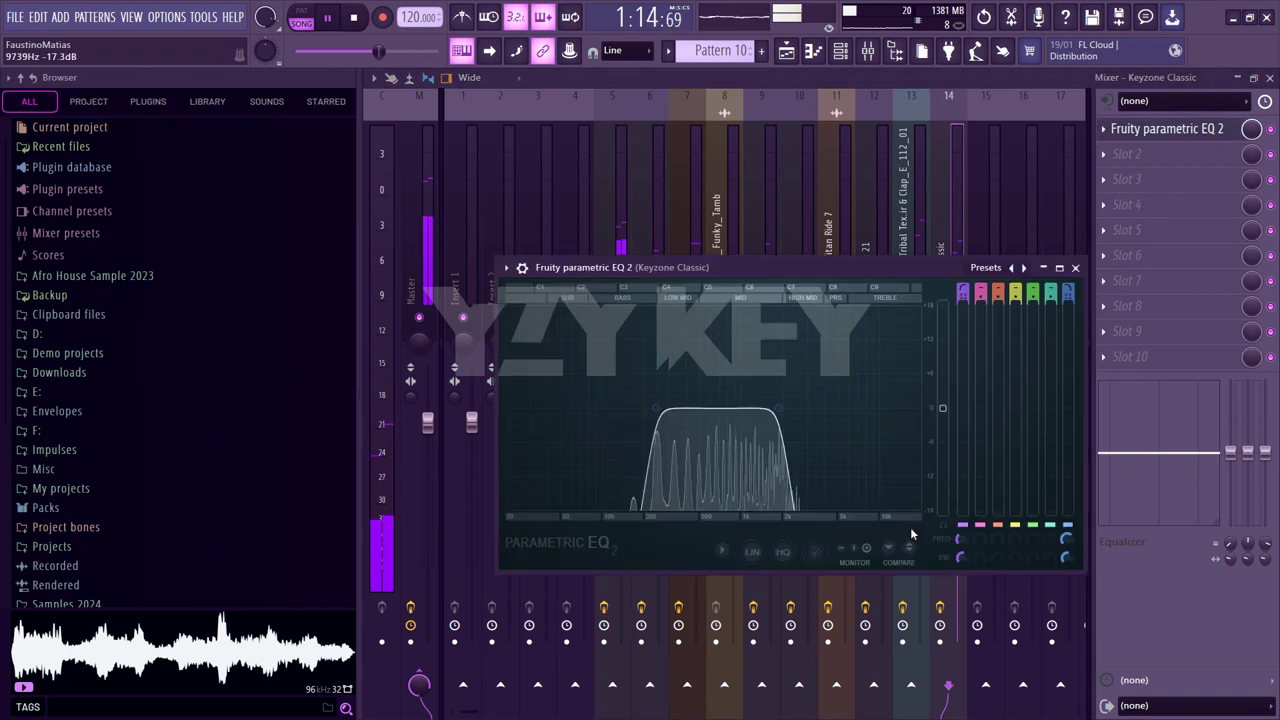
drag(963, 538, 963, 545)
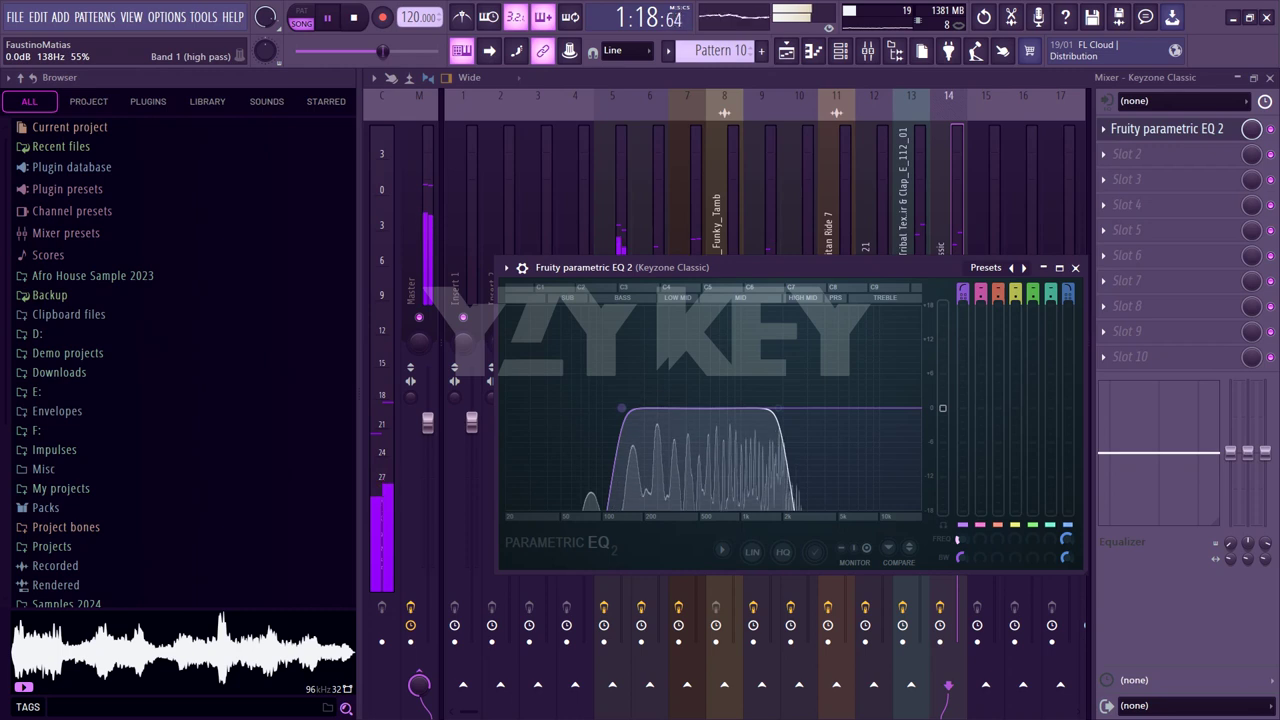
drag(960, 540, 960, 546)
drag(1066, 552, 1066, 561)
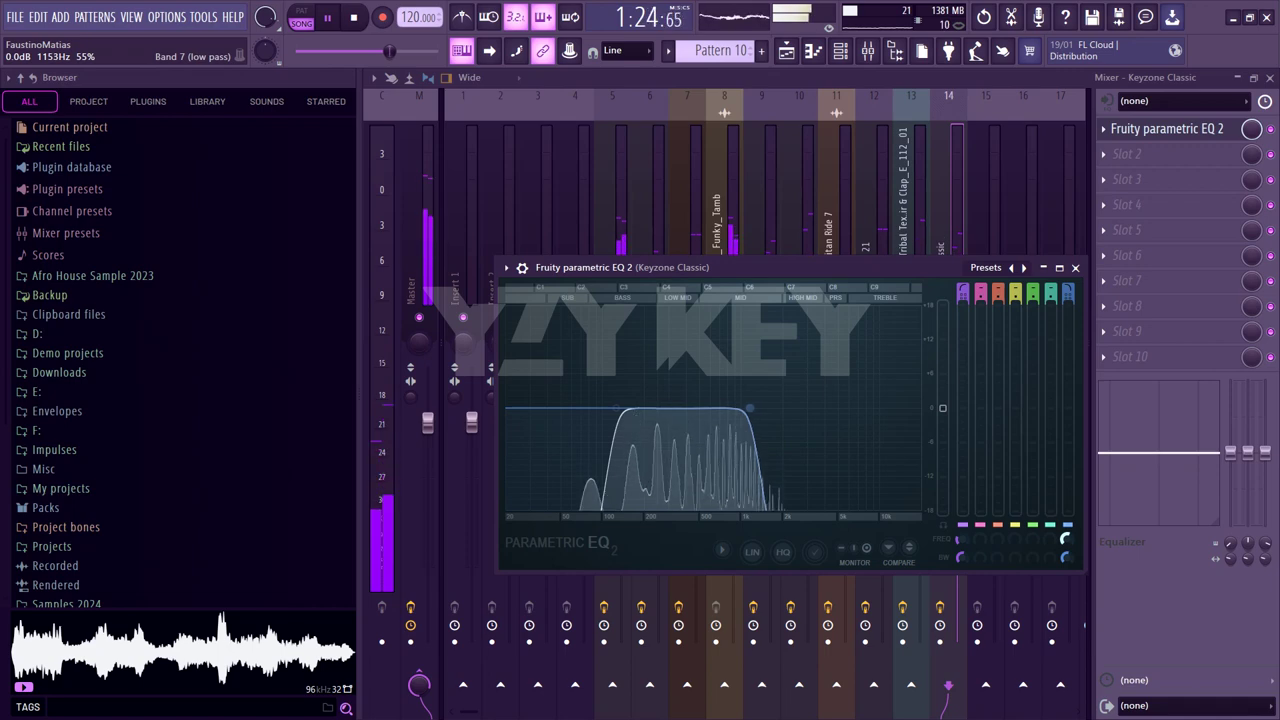
click(1075, 267)
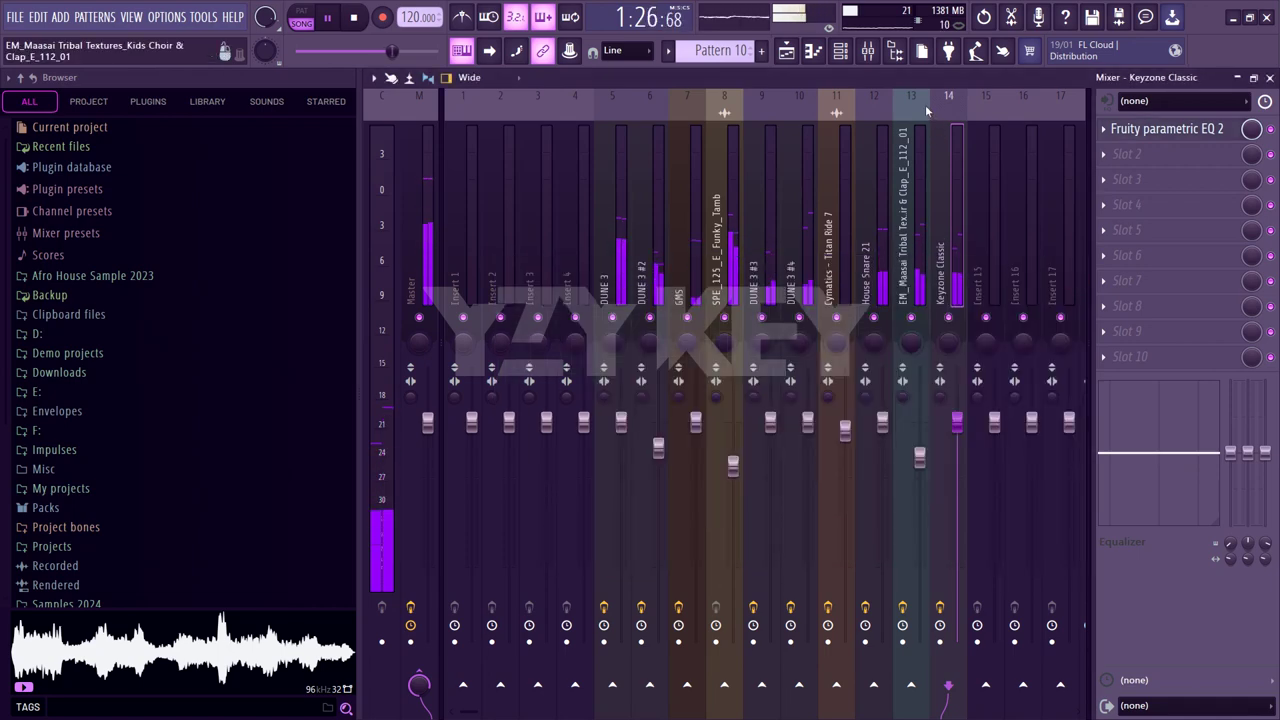
Delete the first-bar E3 note from Pattern 10's Keyzone Classic part and return to the channel rack
click(843, 54)
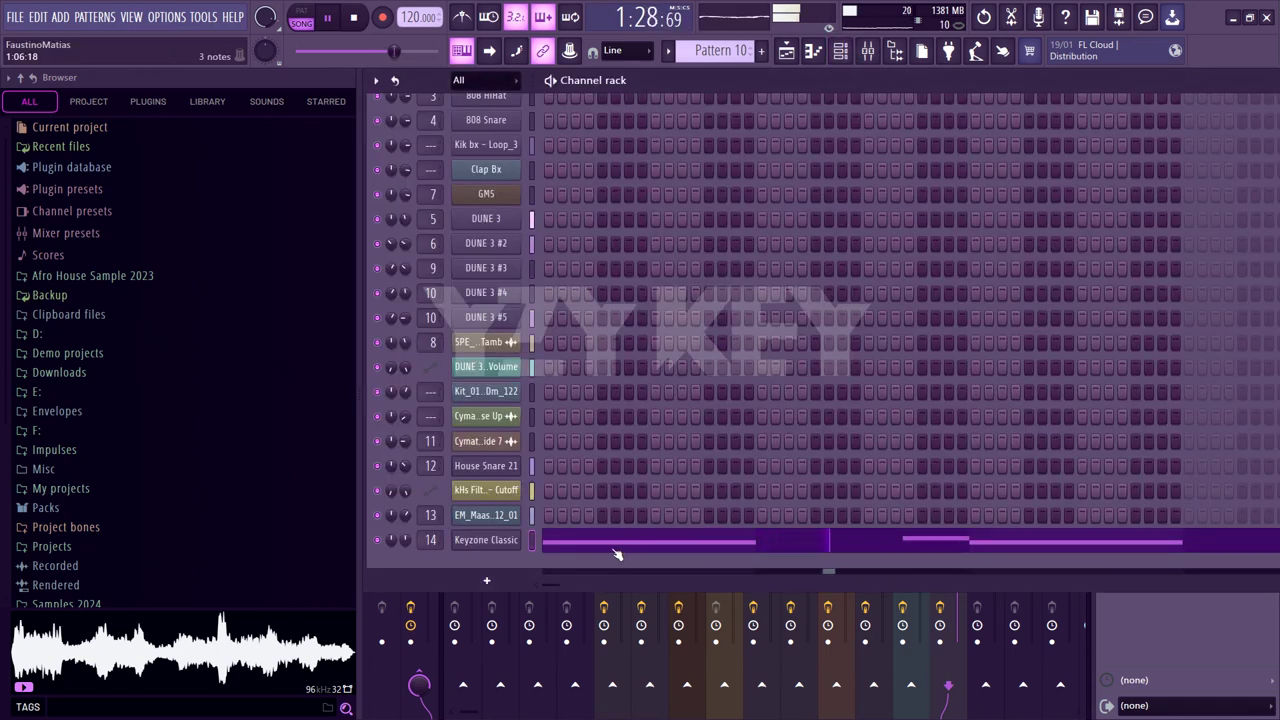
click(790, 51)
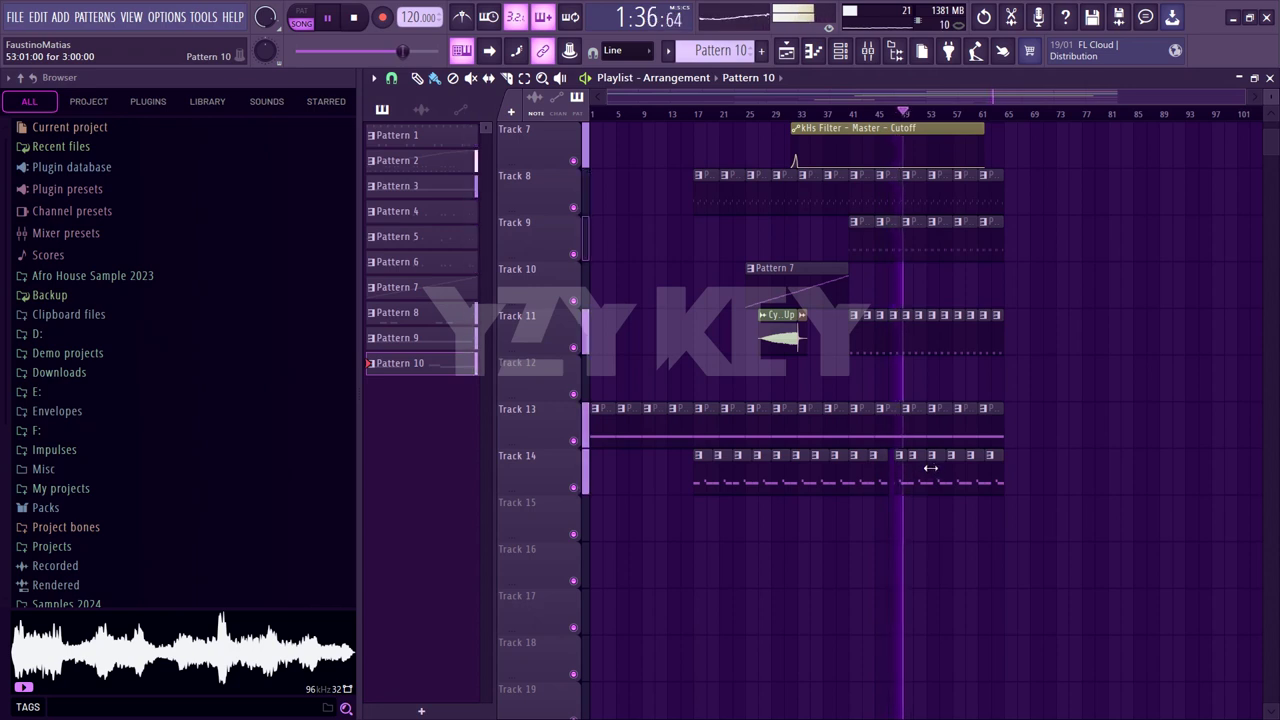
double_click(930, 467)
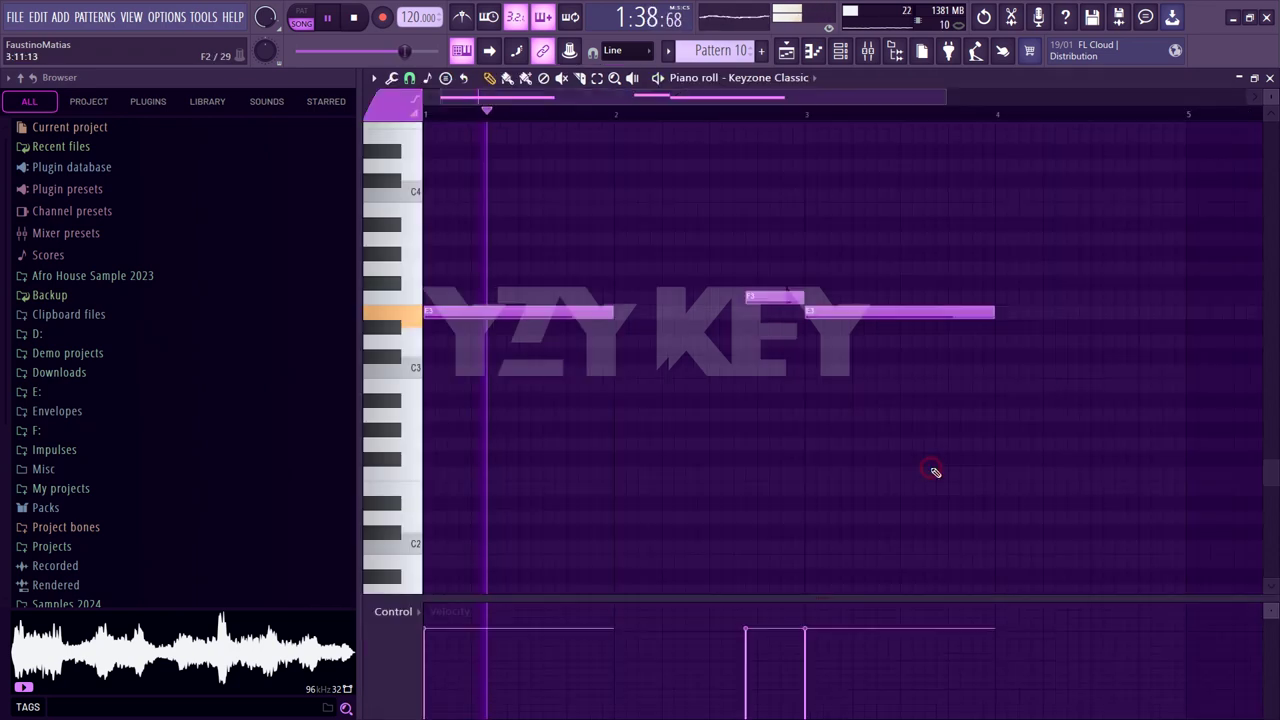
click(787, 51)
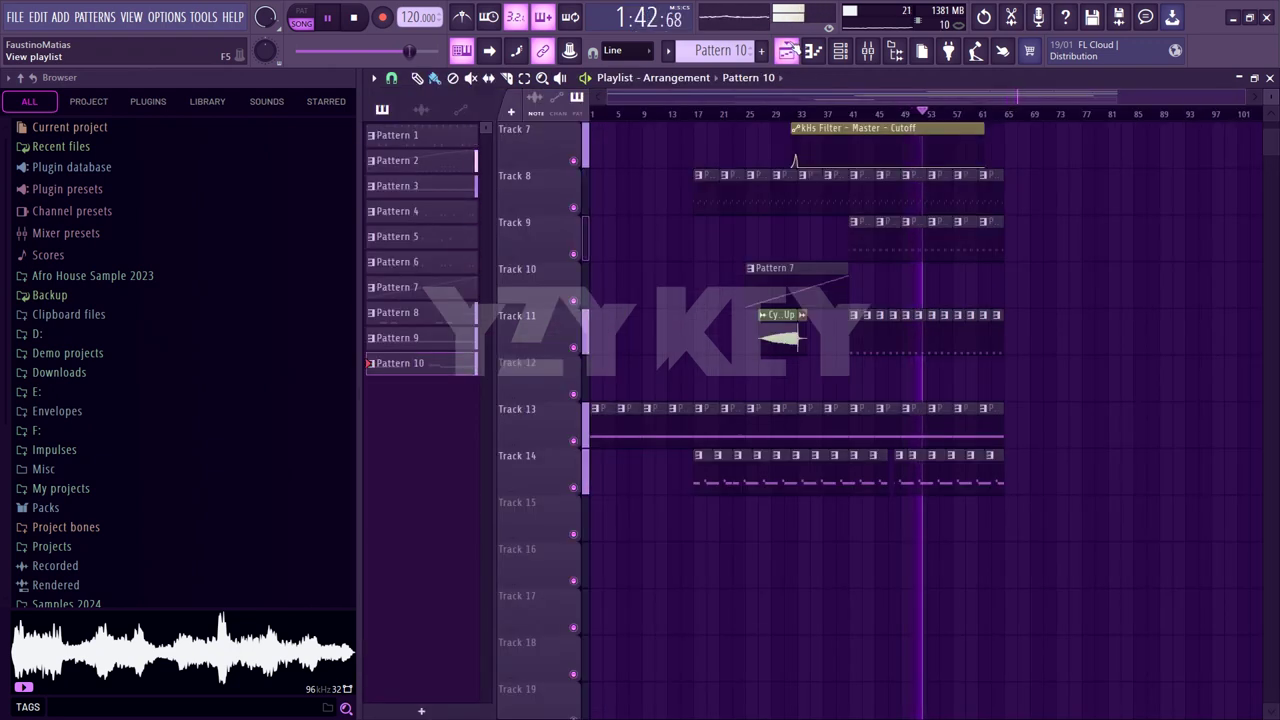
click(845, 52)
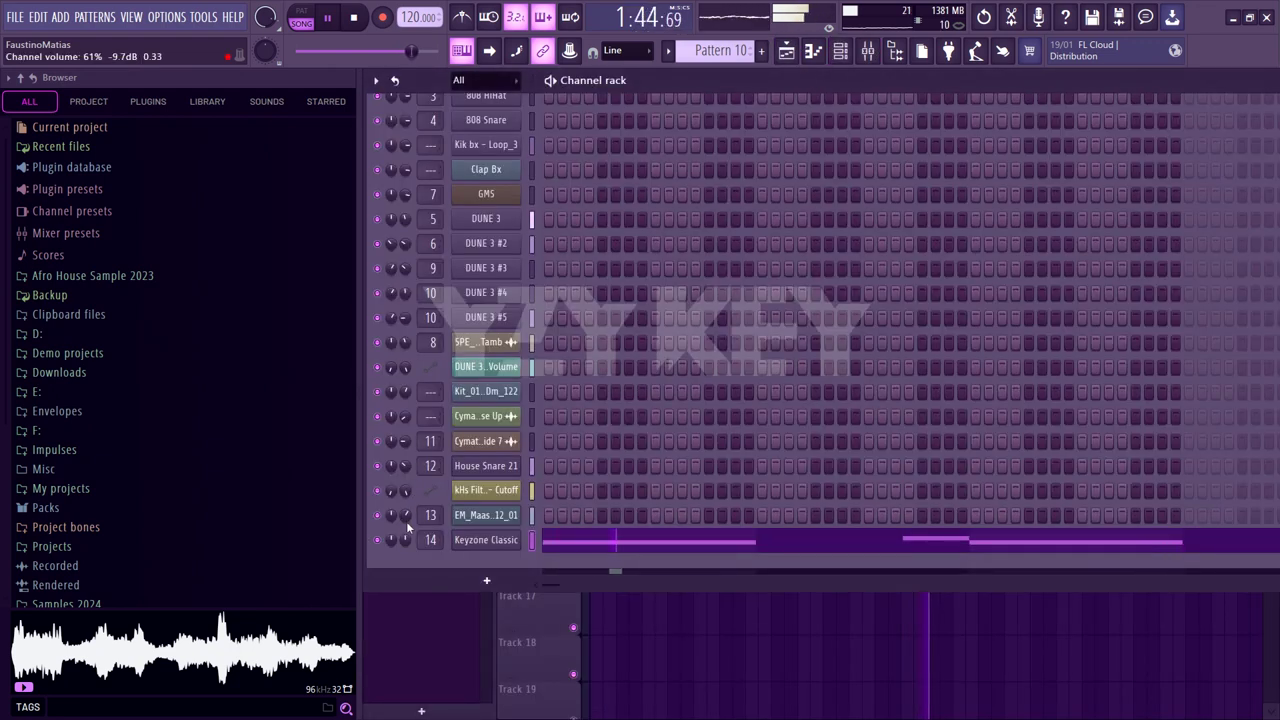
click(680, 543)
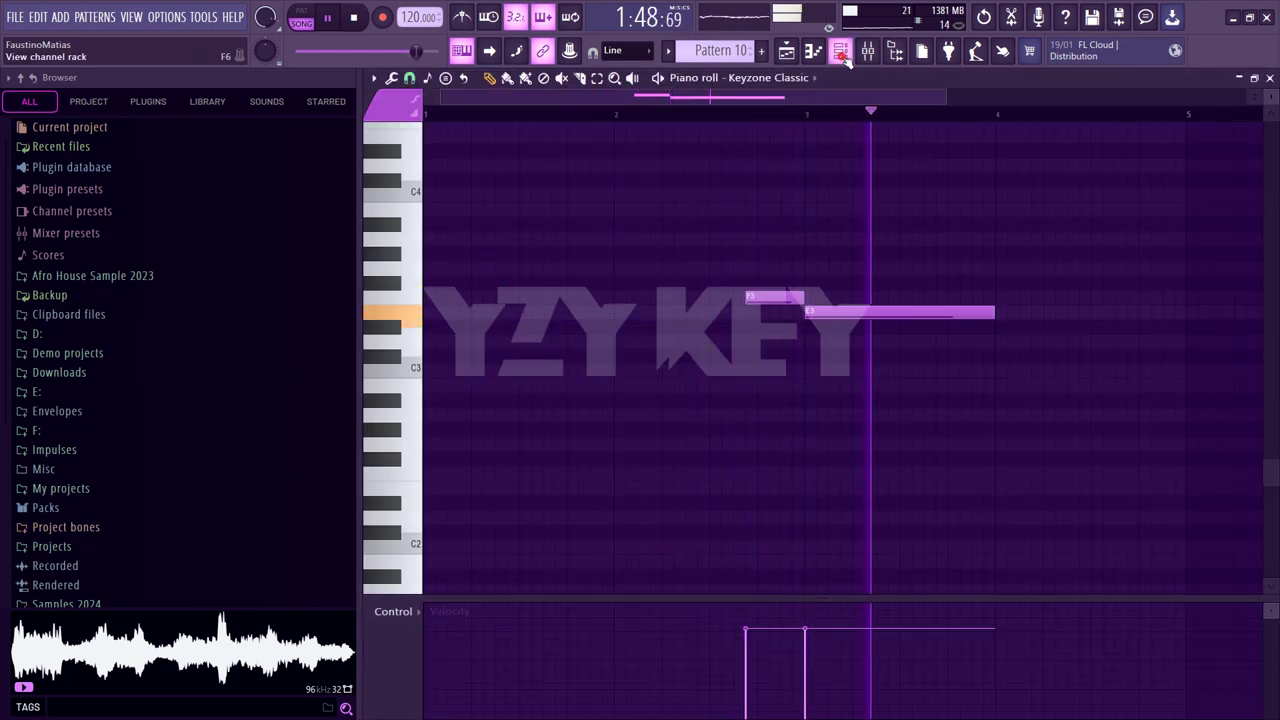
click(841, 52)
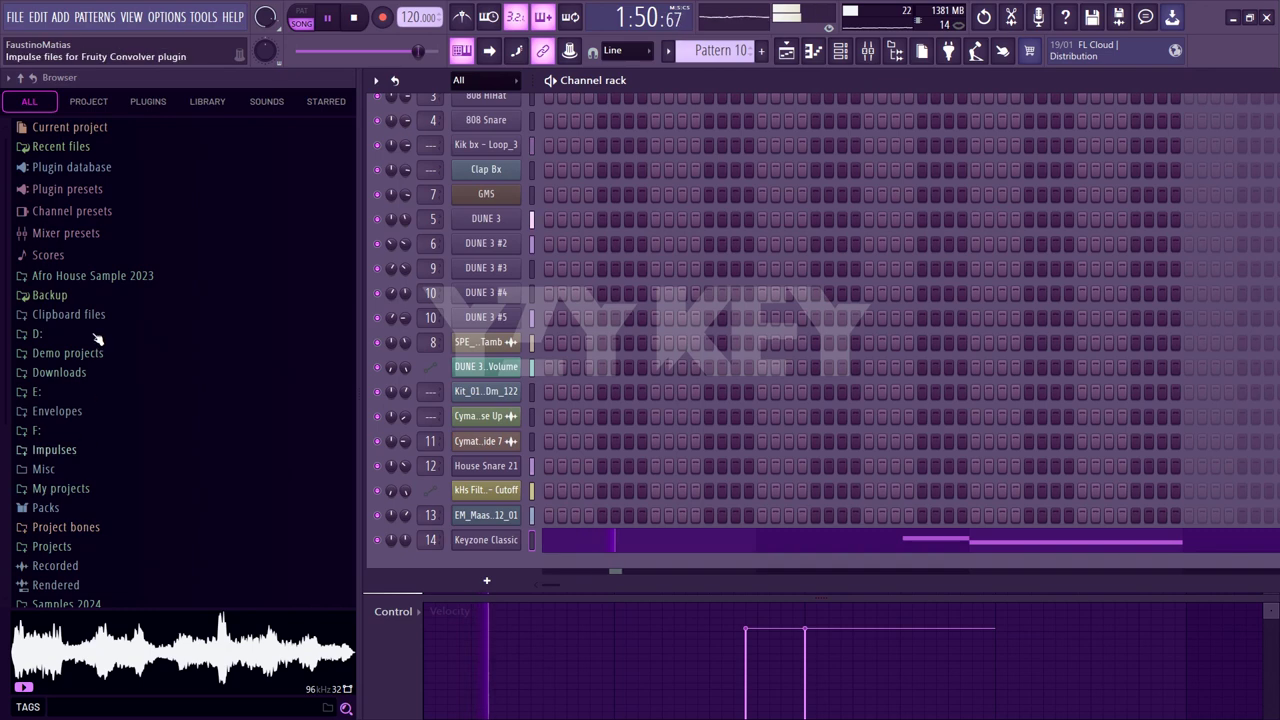
Browse Afro House Sample 2023 to the SB_ATTV_120_WAV_LOOPS folder inside Afro Tech Tribal Vocals
click(100, 276)
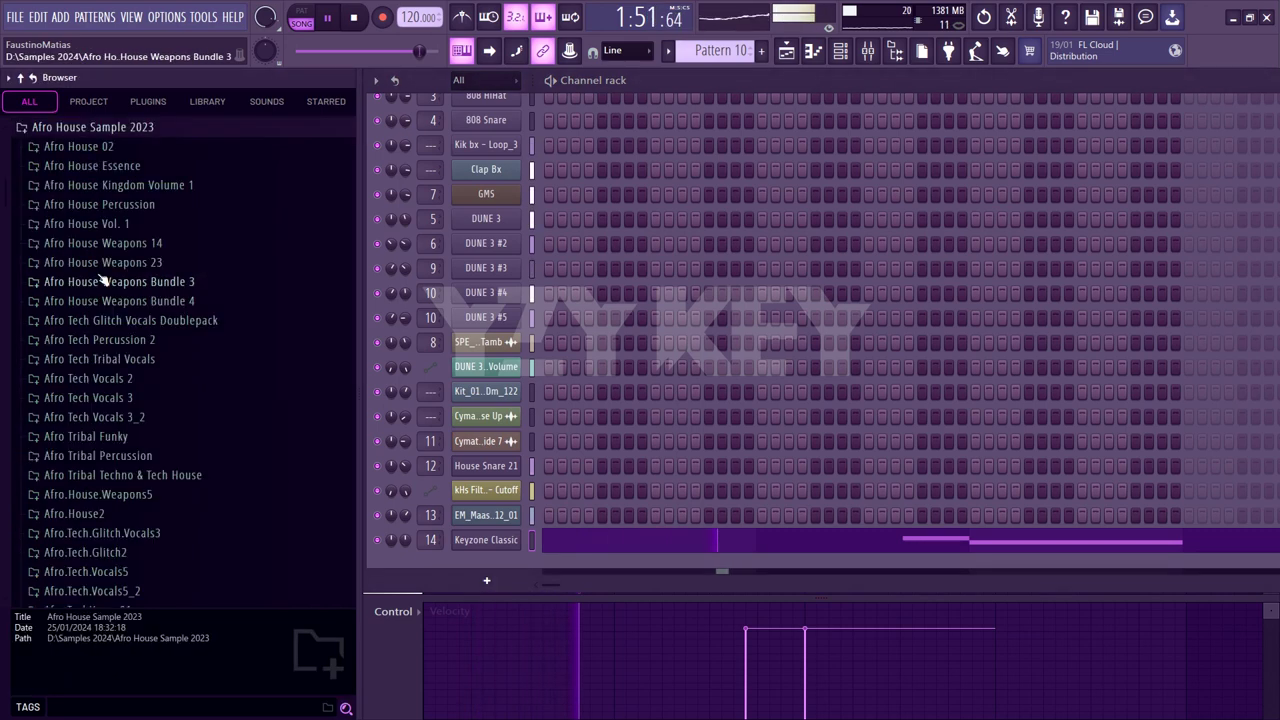
click(153, 361)
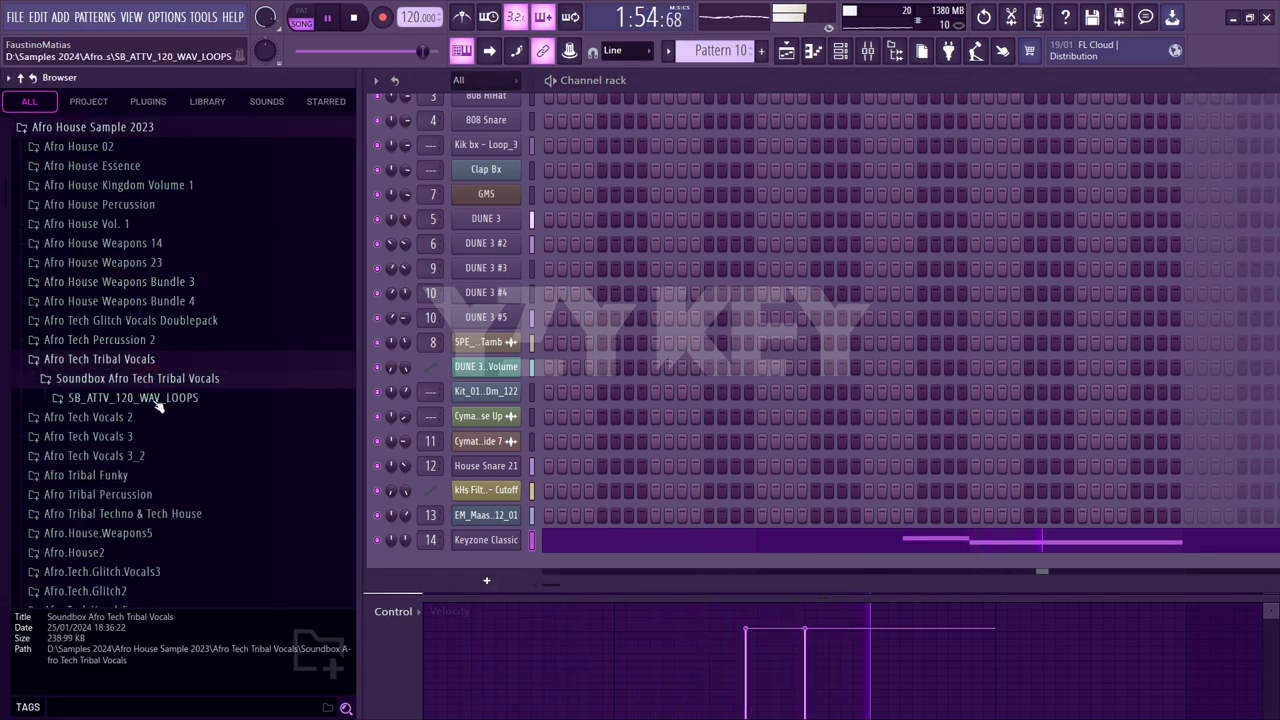
click(157, 400)
click(160, 434)
Audition the tribal vocal loops in the folder and select SB_ATTV_120_SC_Em_46
click(178, 440)
key(space)
click(178, 440)
scroll(178, 436, down, 6)
click(180, 424)
scroll(180, 430, down, 8)
click(190, 203)
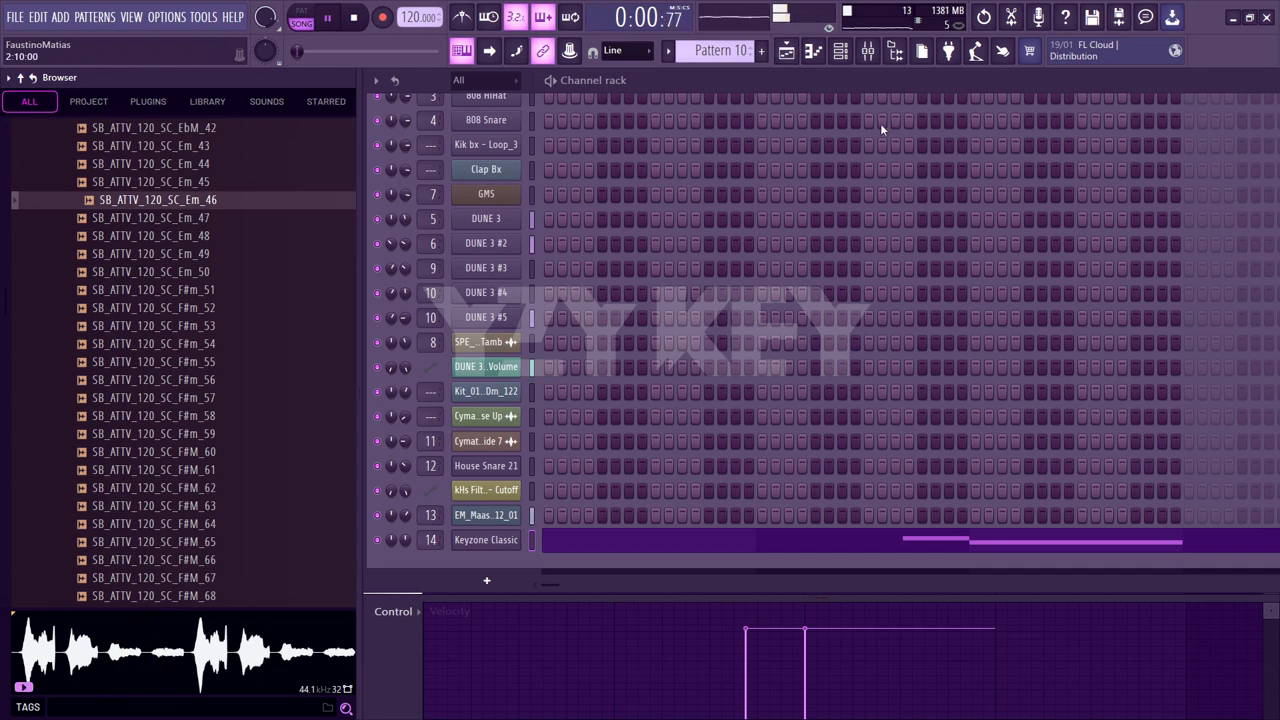
Create an empty Pattern 11 and show the playlist
click(762, 52)
click(798, 72)
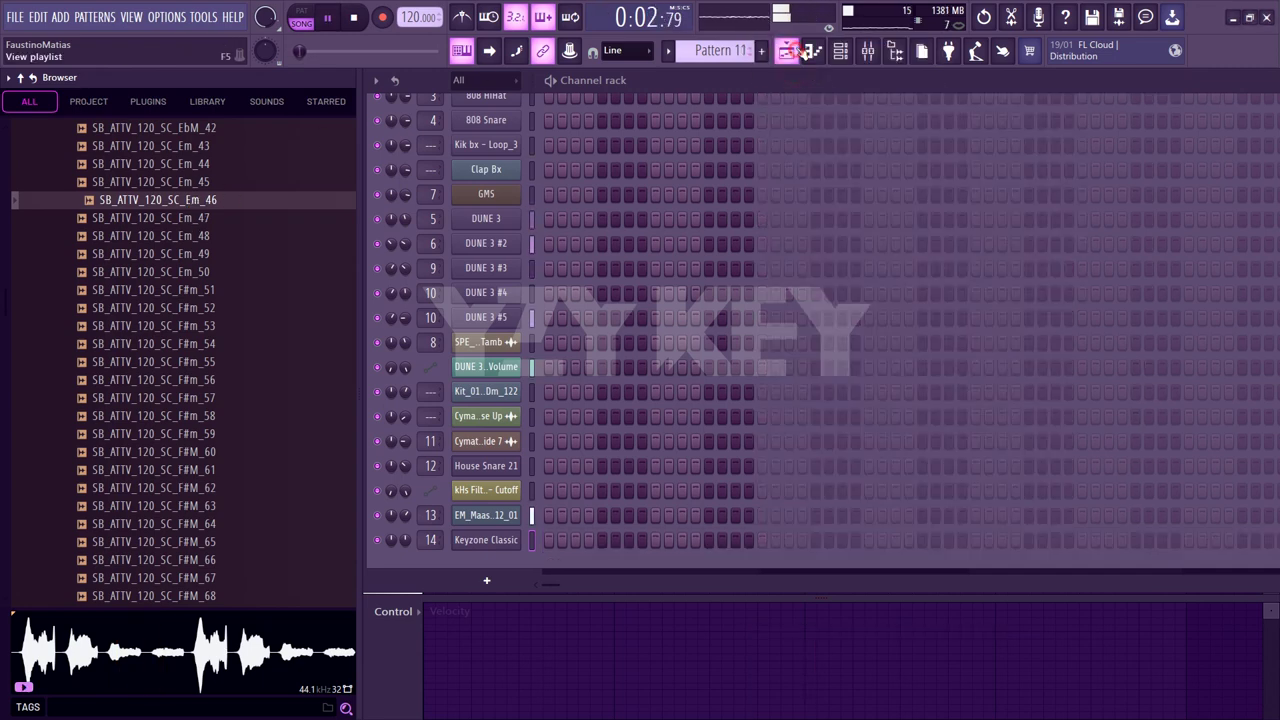
click(790, 51)
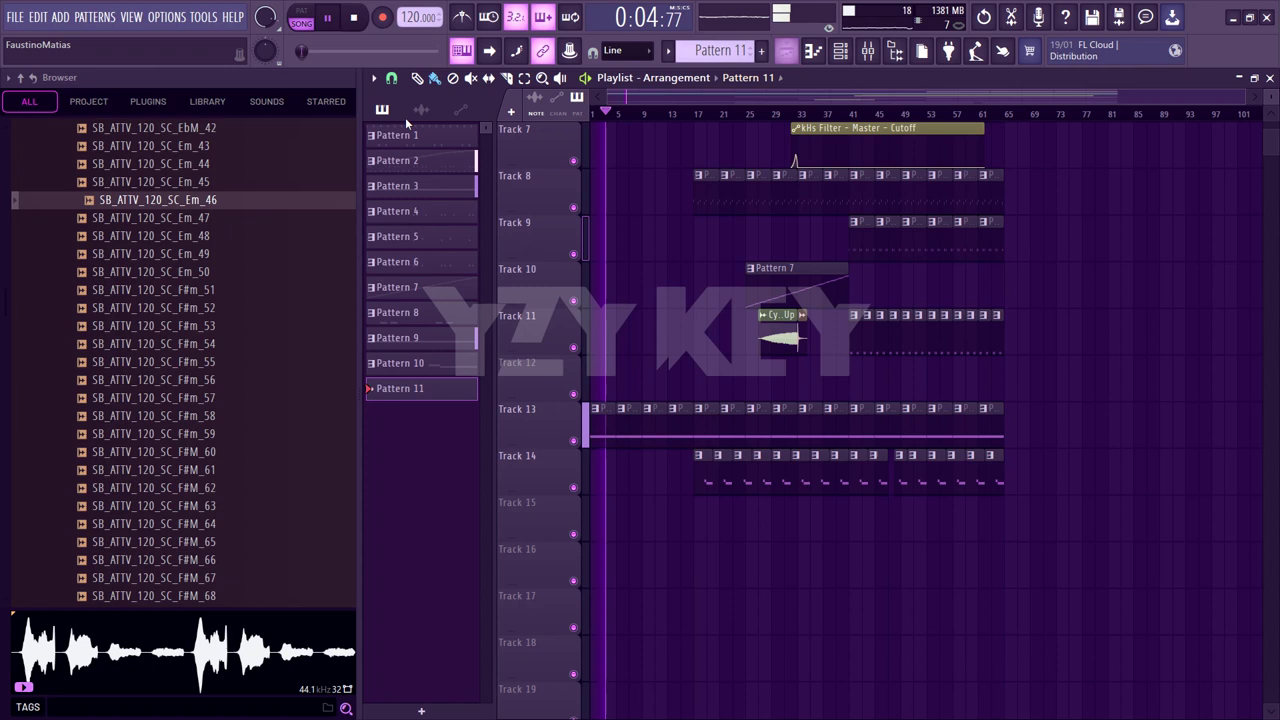
Browse to the Ireti (Original Mix)Yzy folder inside Projects on drive D: and open it
click(20, 78)
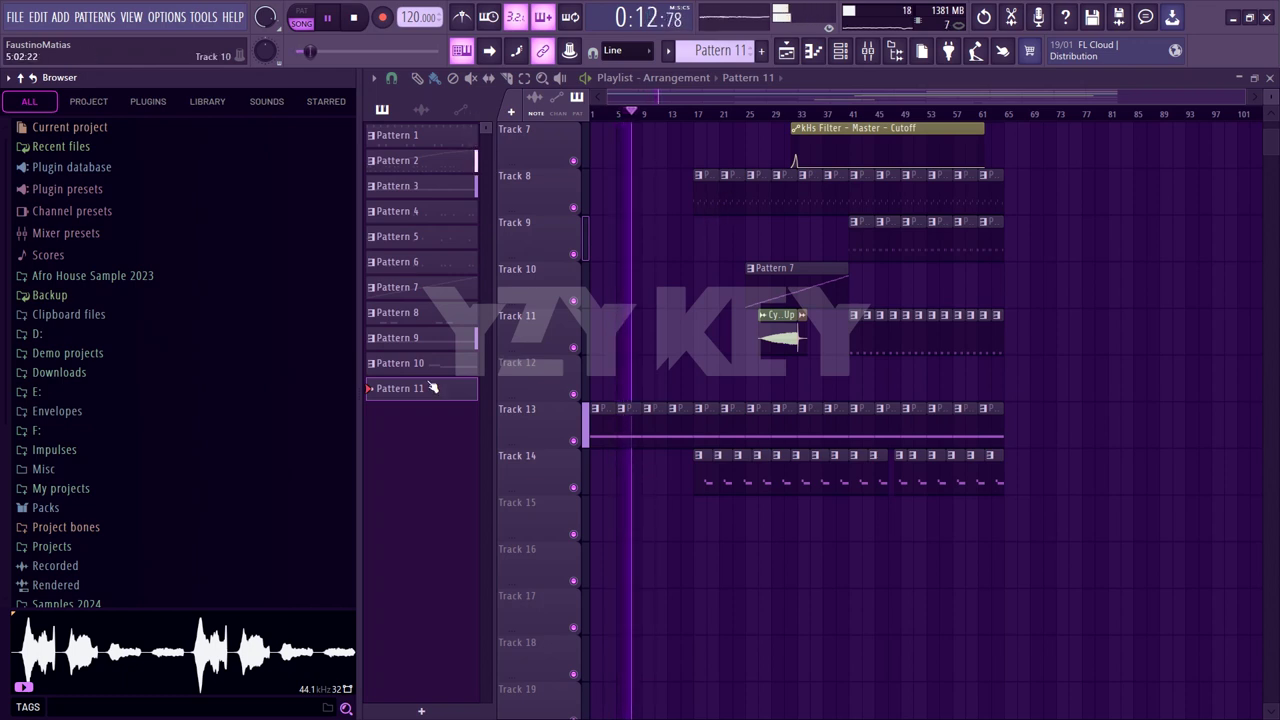
scroll(160, 443, down, 3)
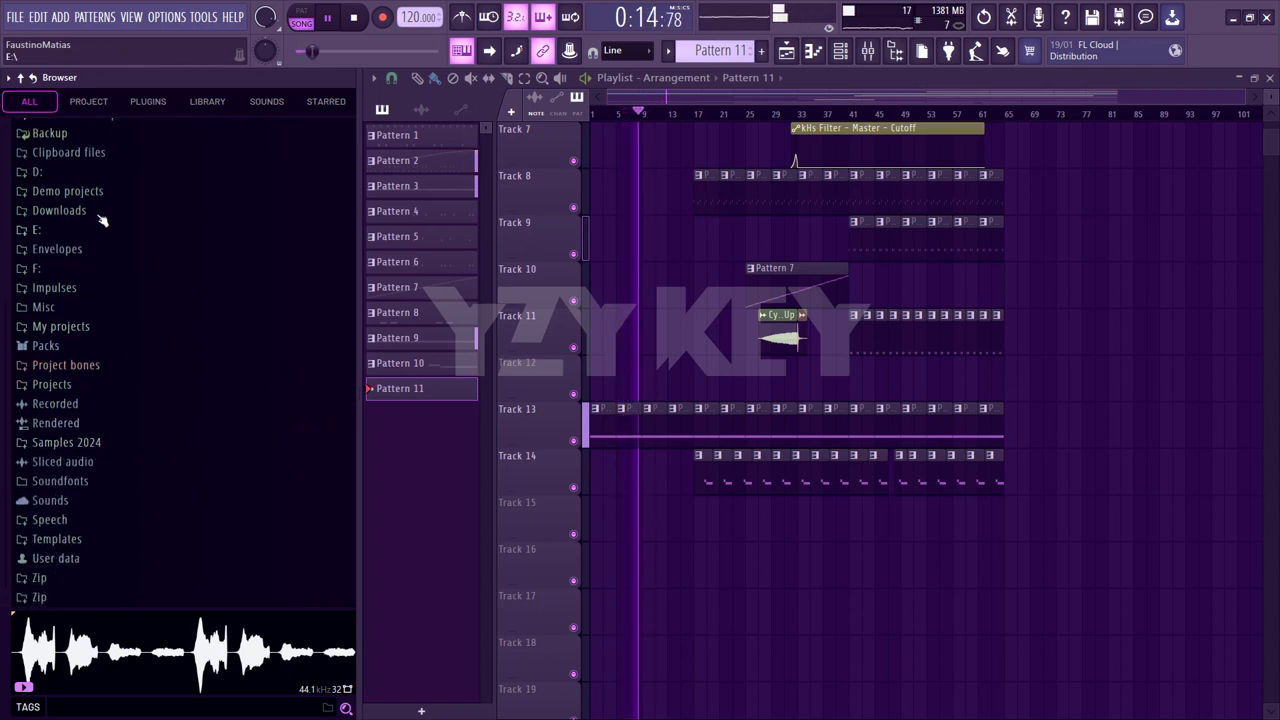
click(97, 326)
click(97, 326)
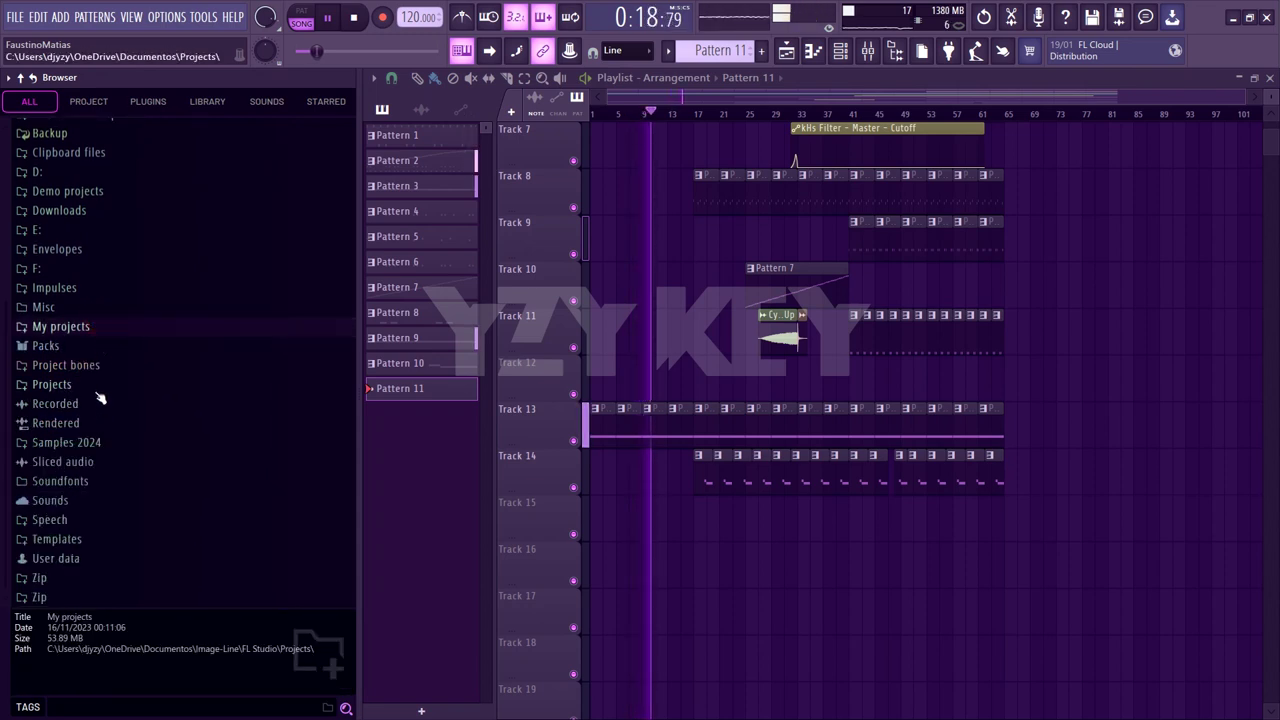
click(100, 386)
scroll(100, 397, up, 2)
scroll(126, 449, down, 2)
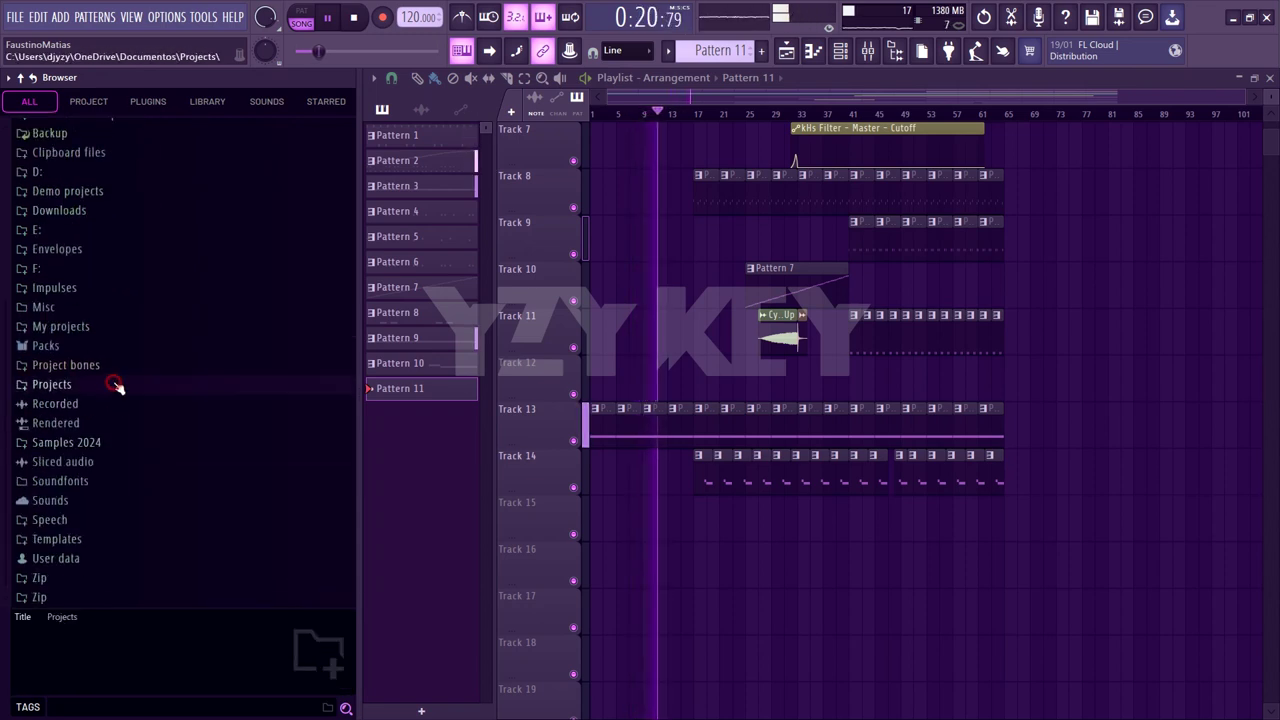
scroll(105, 300, up, 3)
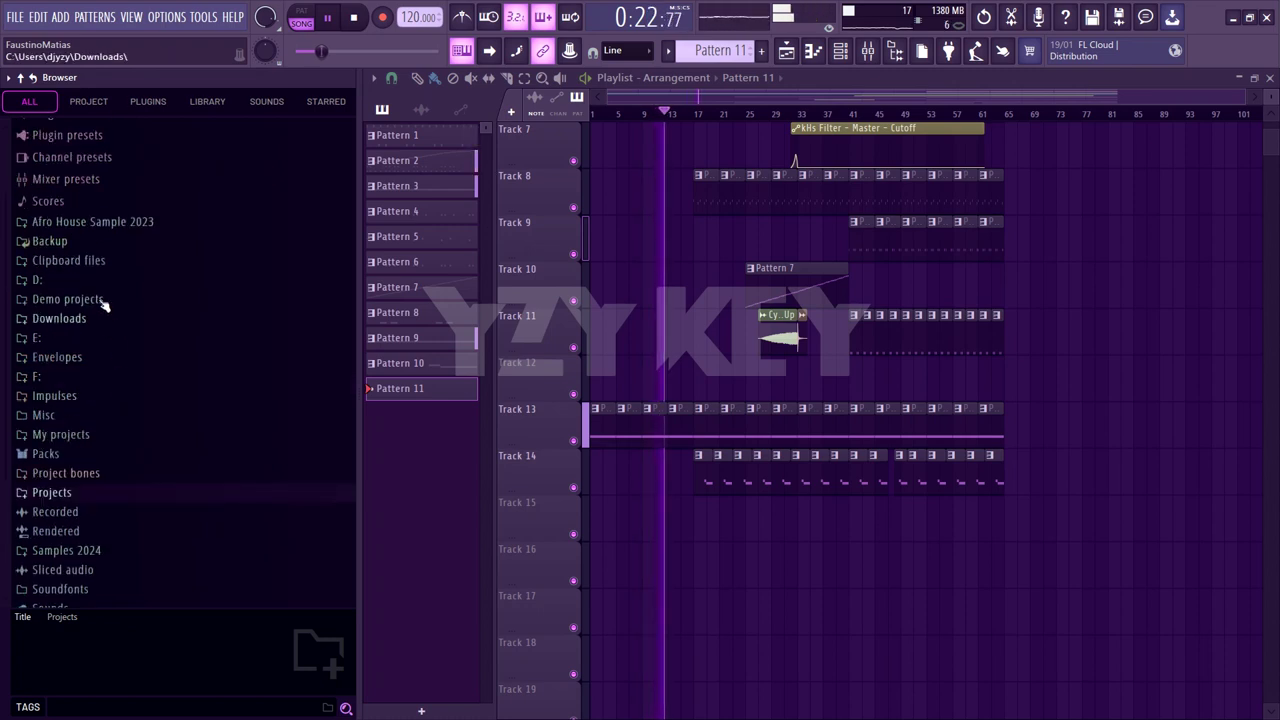
click(98, 281)
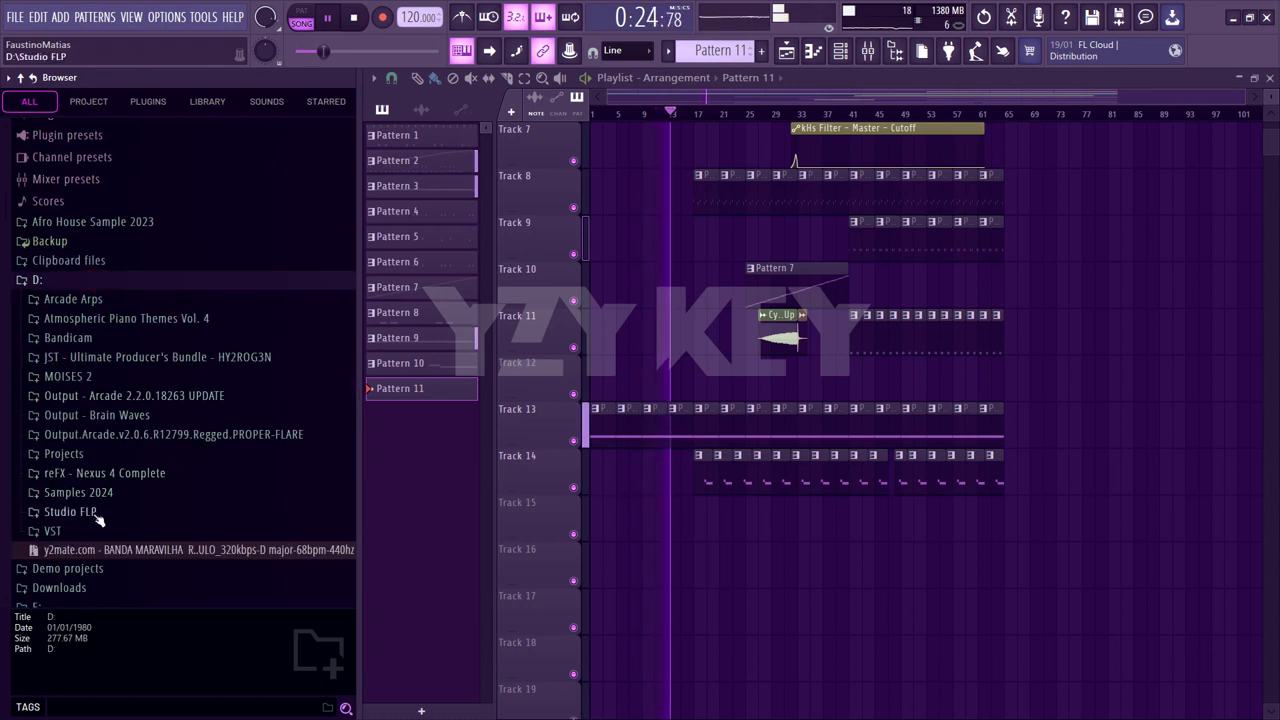
click(100, 453)
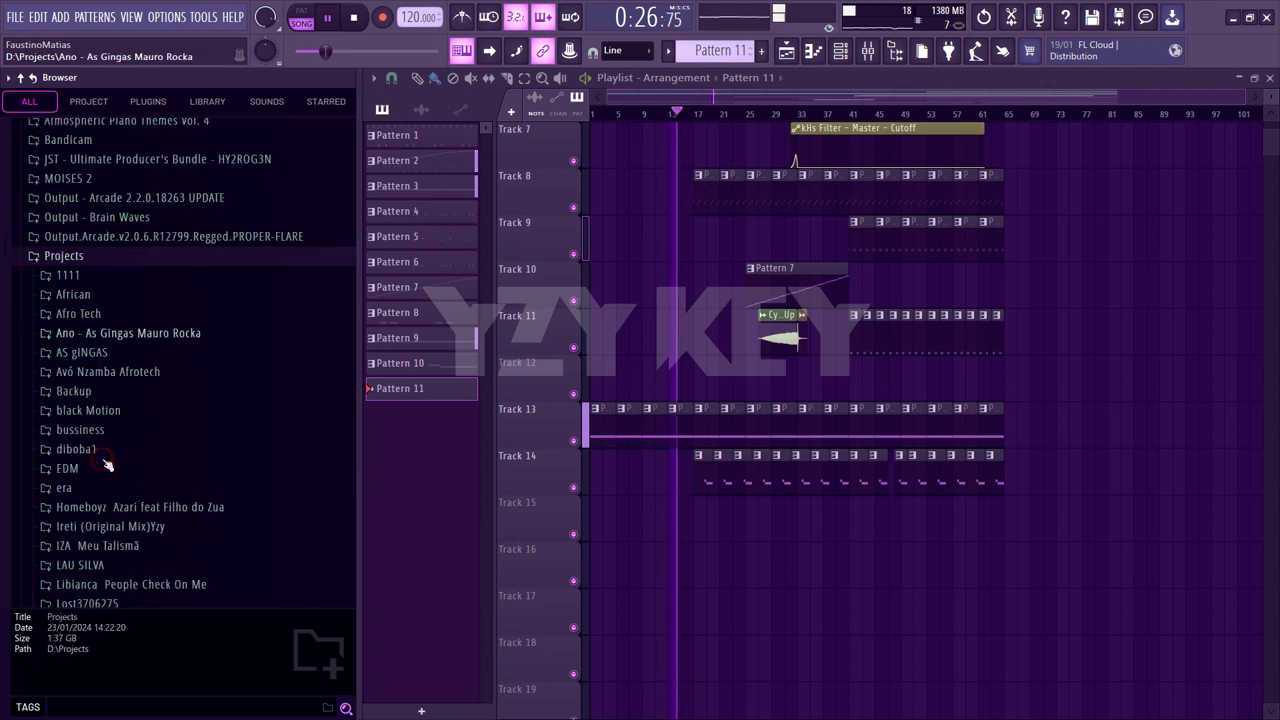
scroll(108, 463, down, 2)
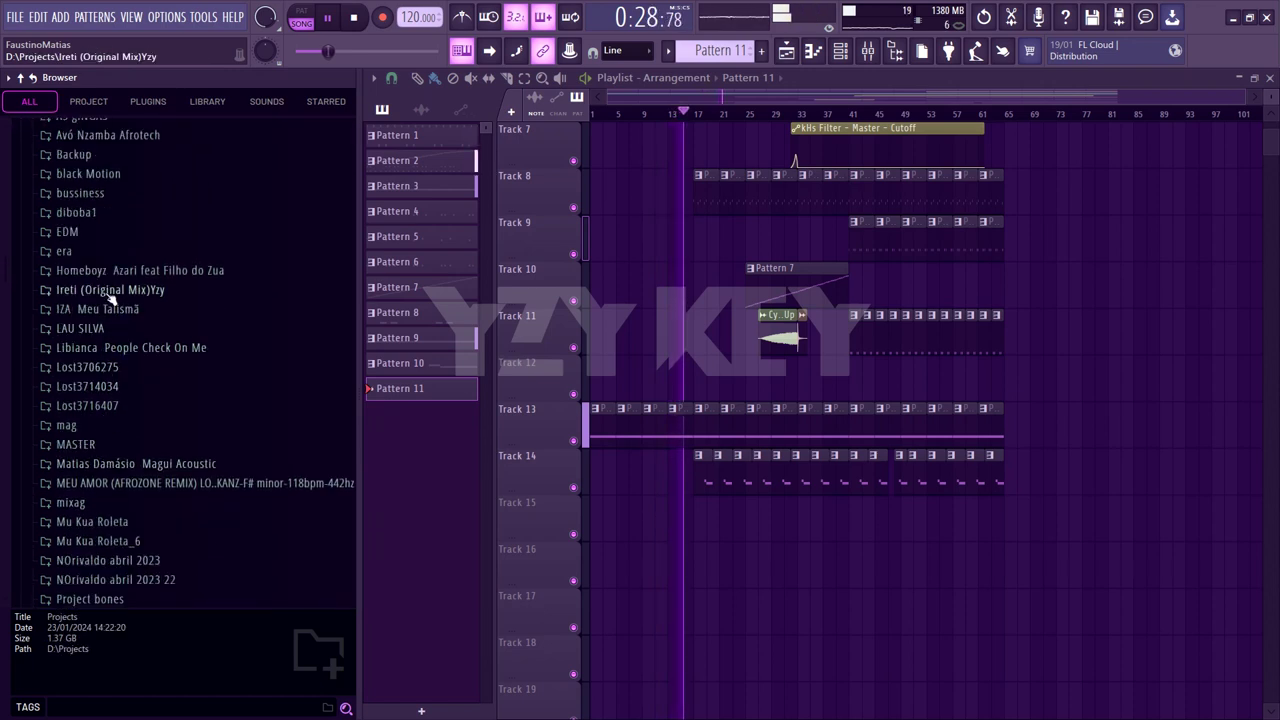
click(100, 300)
click(116, 310)
Audition the kicks, snaps, snares and JJPercussion samples in the folder and select Sample 000
click(100, 362)
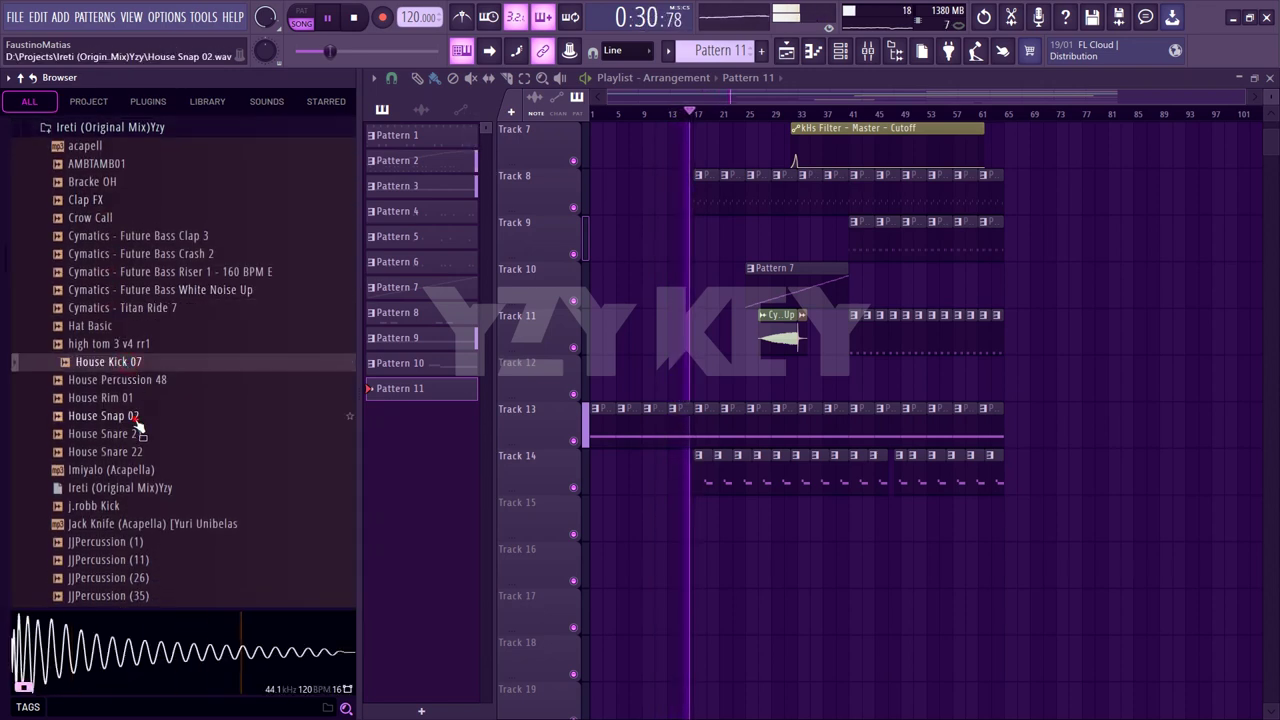
click(130, 416)
scroll(138, 420, down, 4)
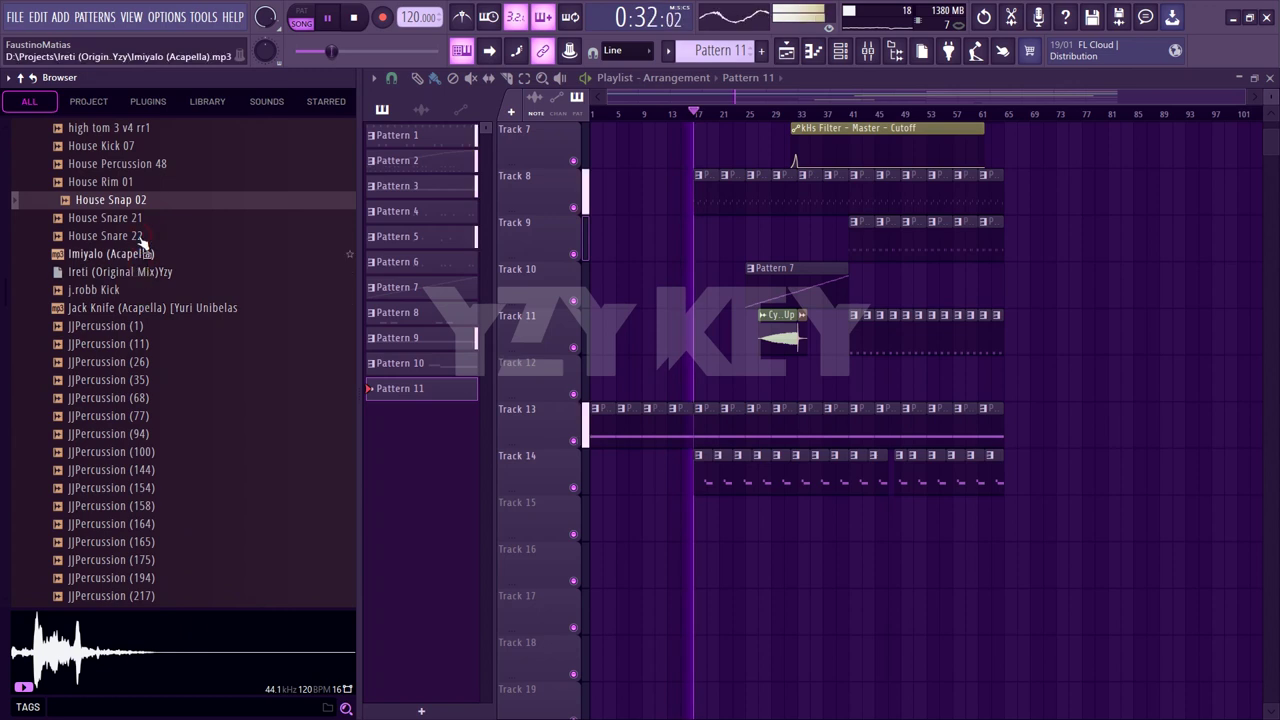
click(140, 236)
key(Up)
click(140, 314)
click(134, 325)
click(143, 362)
scroll(145, 380, down, 4)
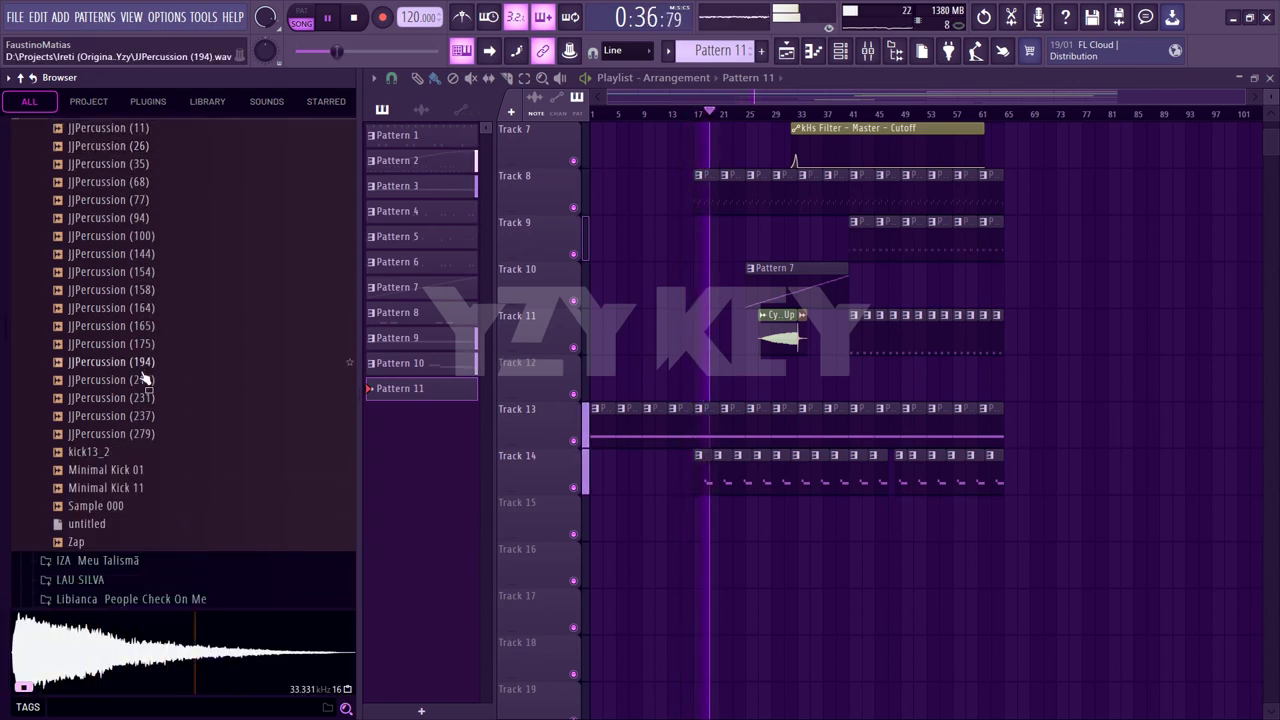
scroll(143, 380, down, 2)
click(140, 362)
click(141, 378)
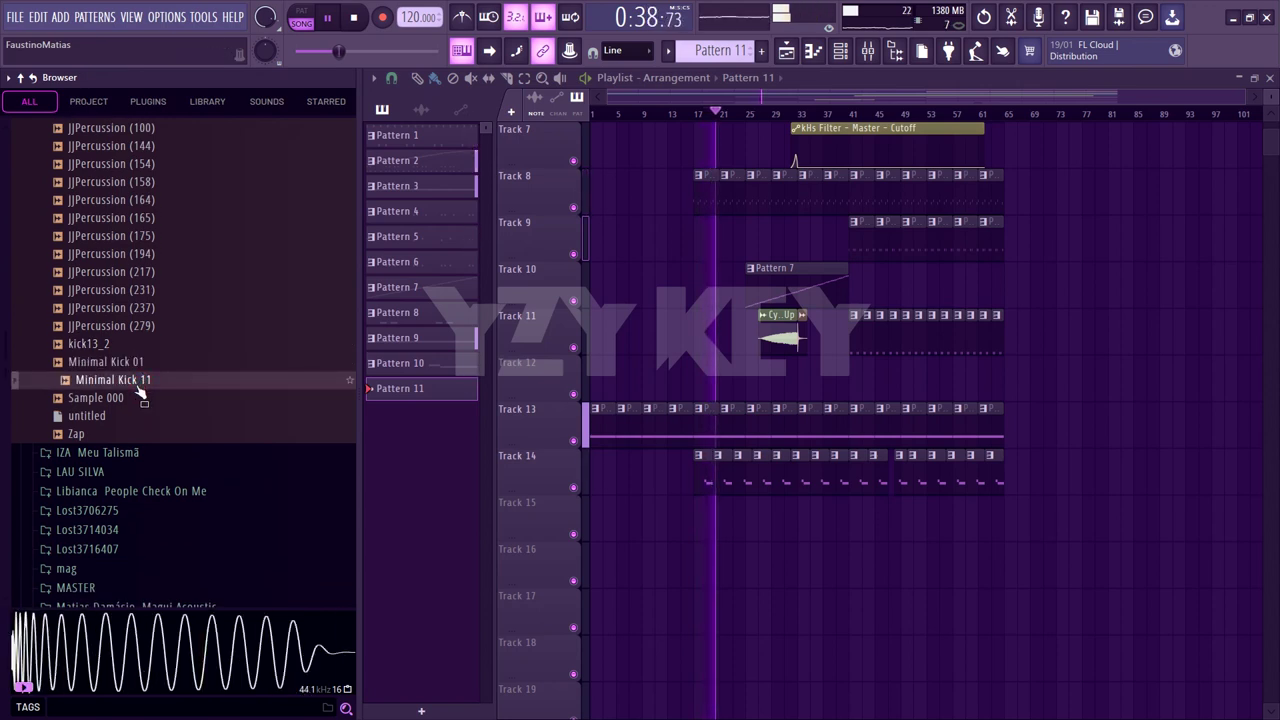
click(125, 400)
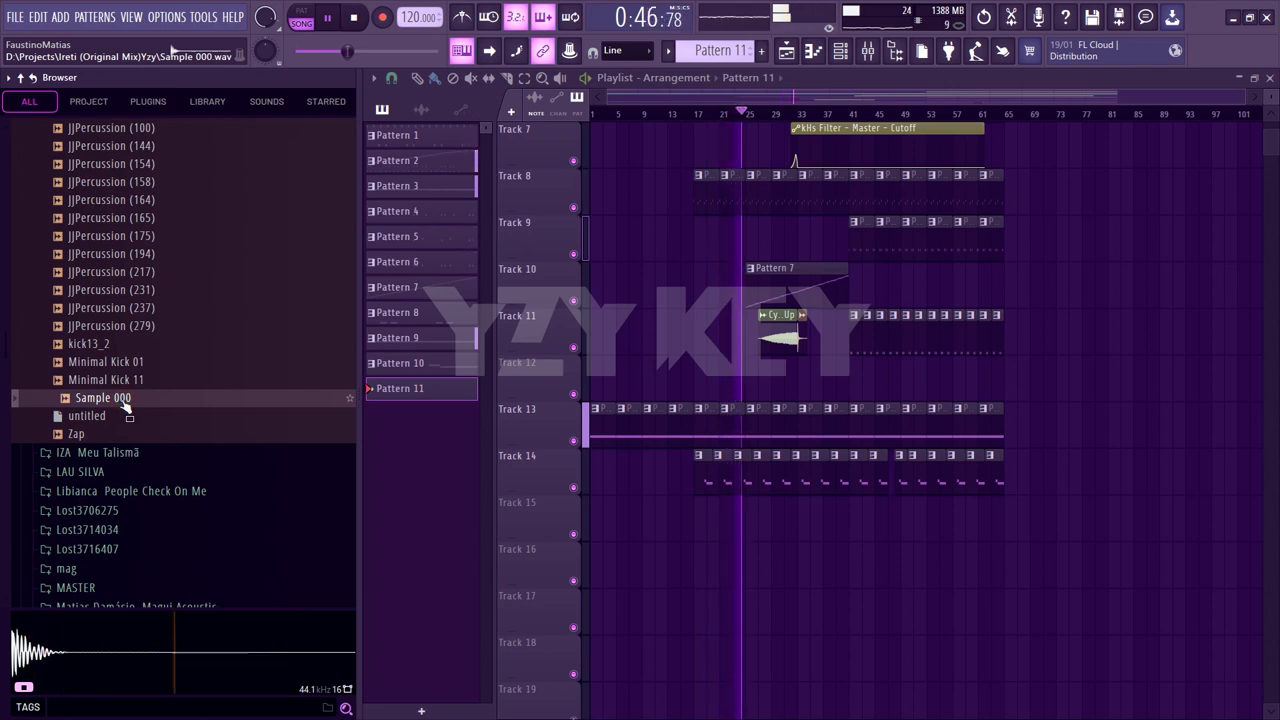
Show the channel rack and load Sample 000 as a new channel below Keyzone Classic
click(846, 56)
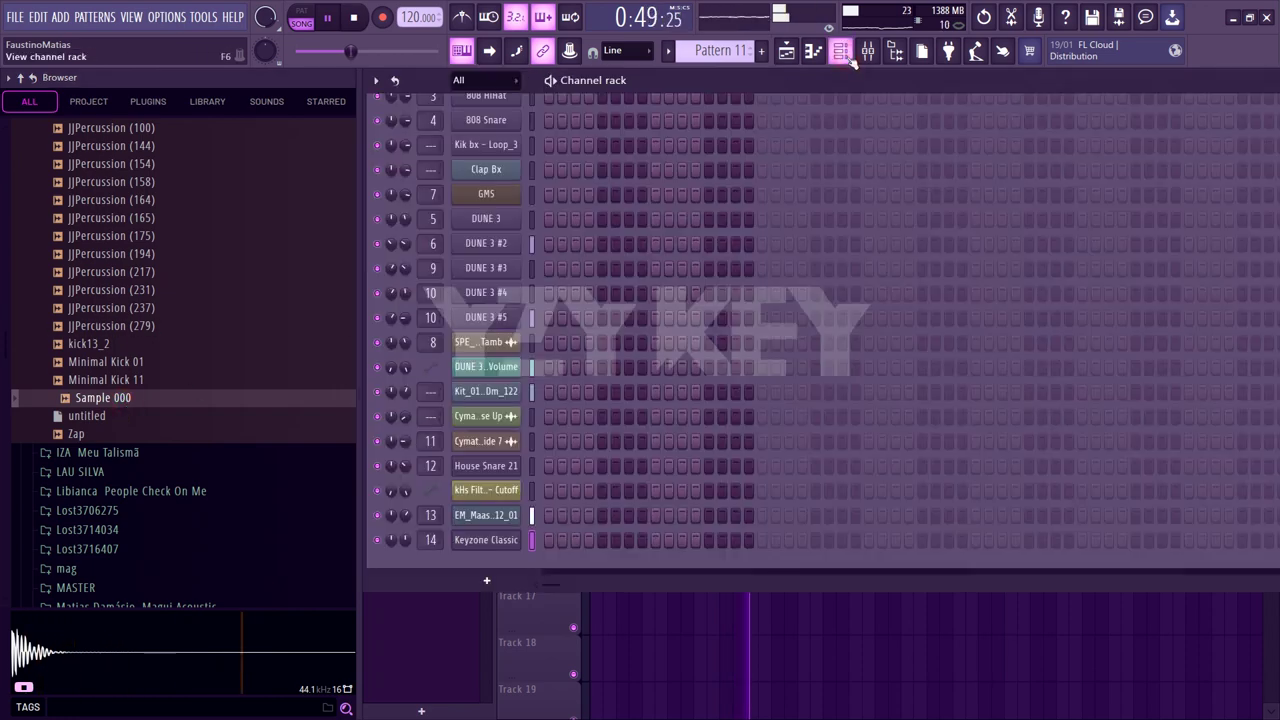
click(761, 52)
click(781, 71)
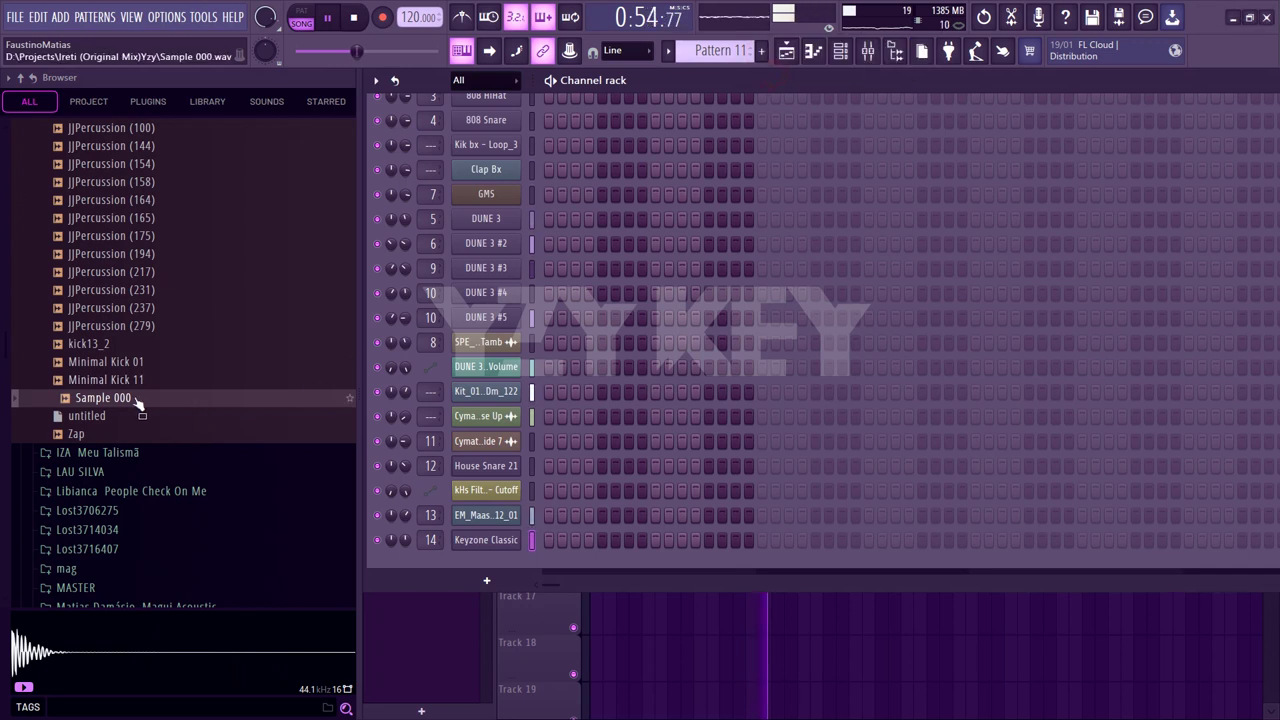
drag(133, 398, 447, 560)
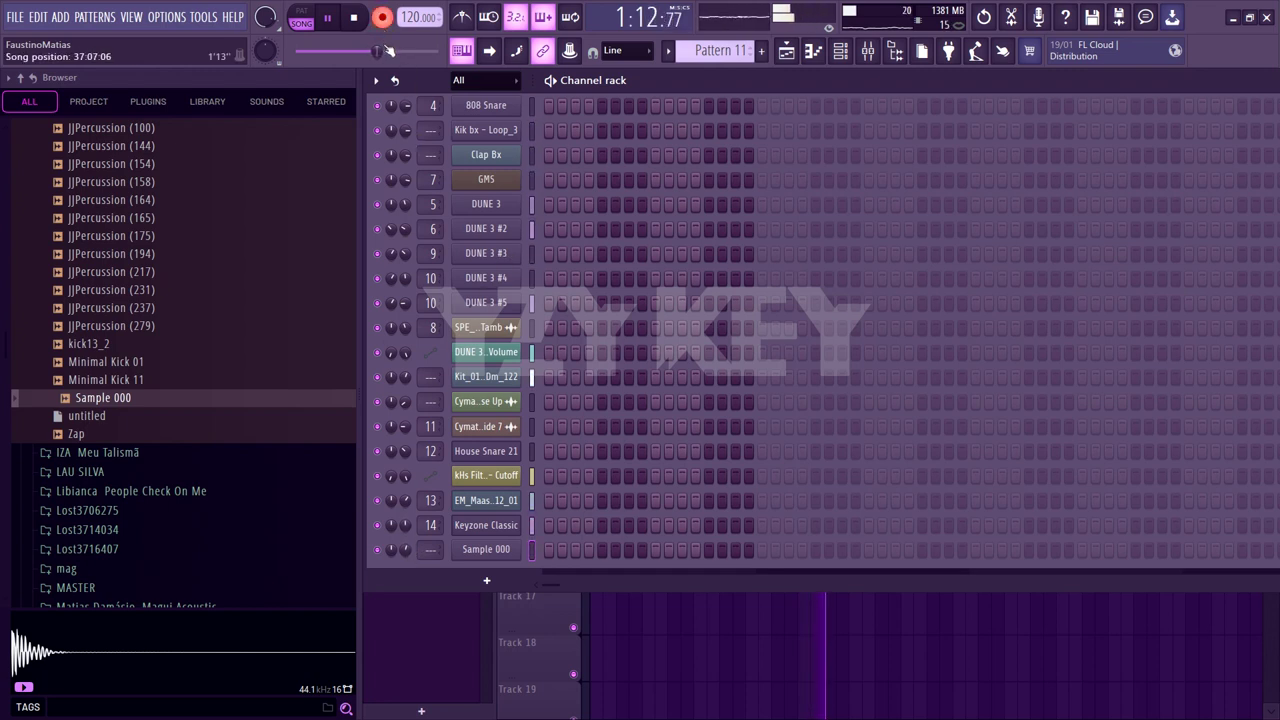
Switch playback to pattern mode and align the four C5 notes of Pattern 11's Sample 000 part to the grid
click(316, 28)
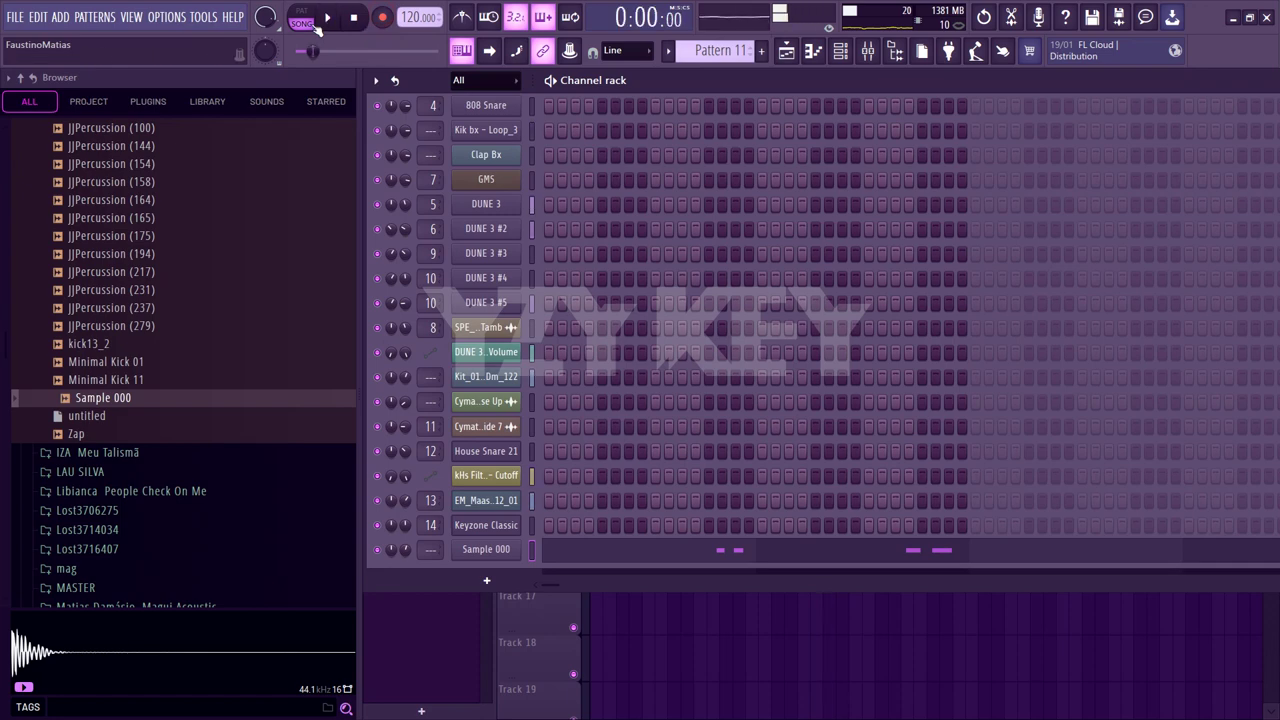
click(725, 553)
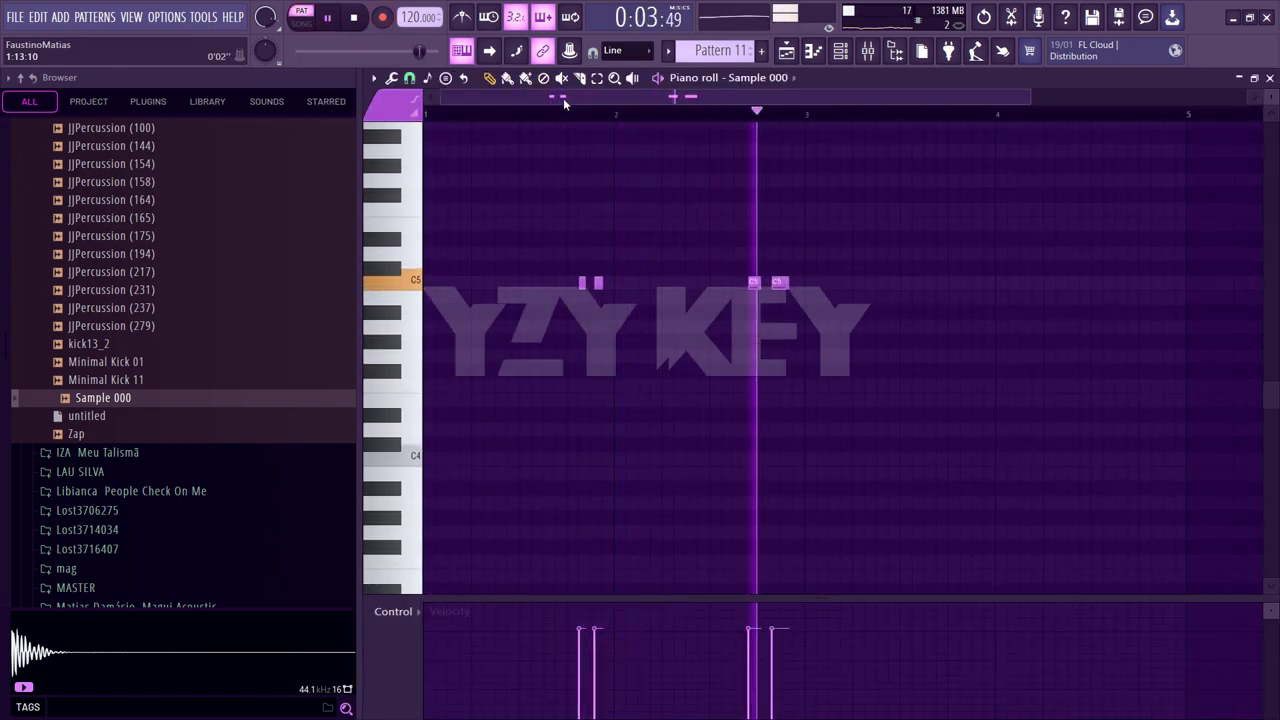
scroll(566, 117, up, 3)
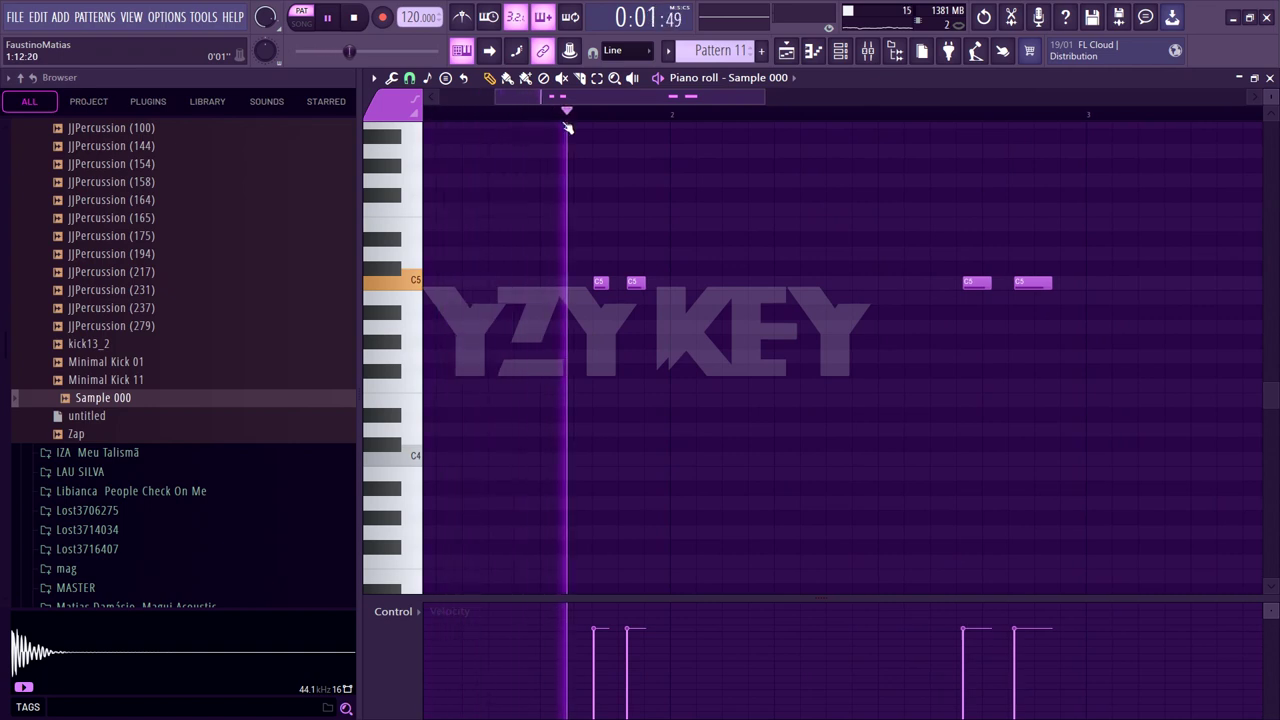
drag(594, 283, 583, 280)
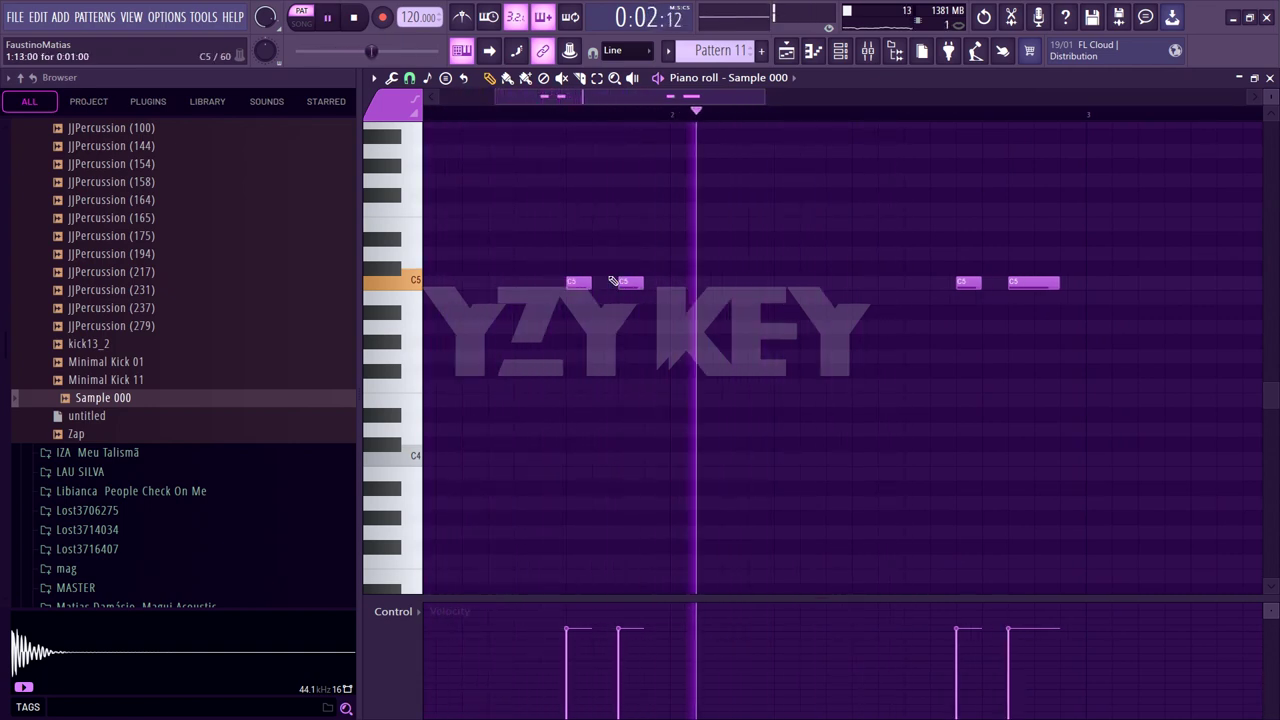
Play the song from bar 27 and place a Pattern 11 clip on Track 15 at bar 33
click(787, 51)
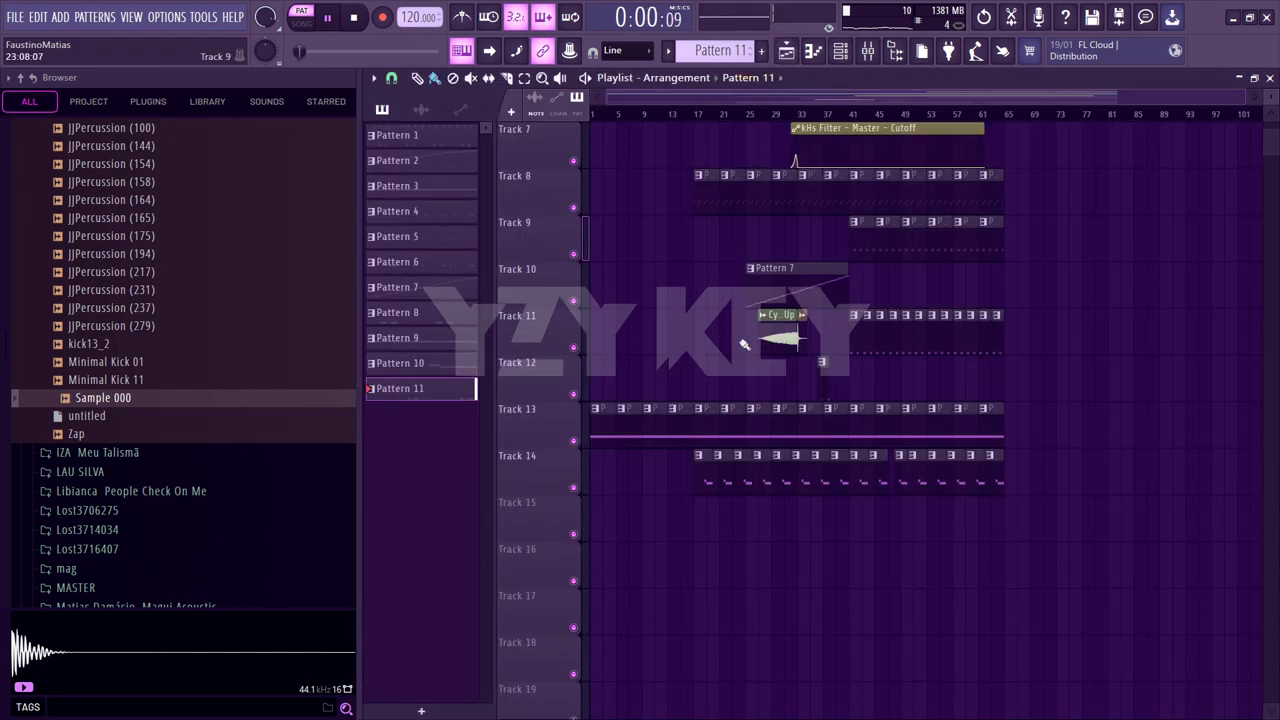
click(843, 54)
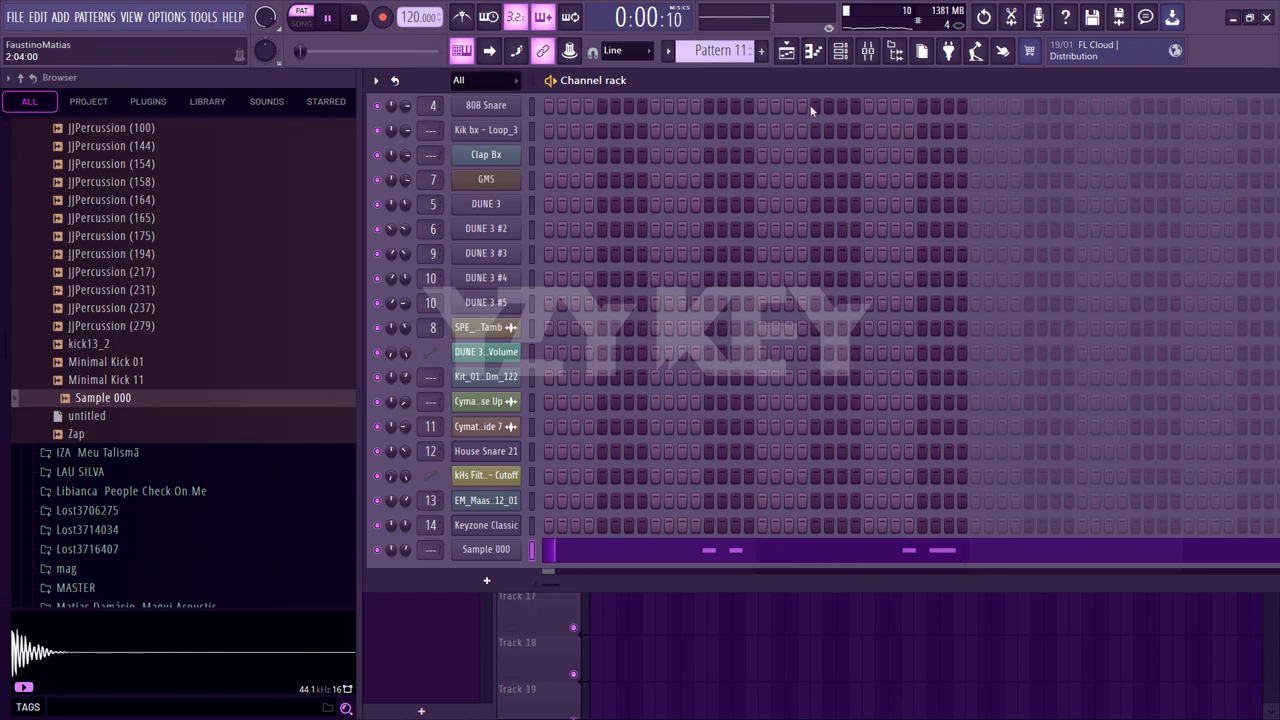
click(787, 51)
click(762, 113)
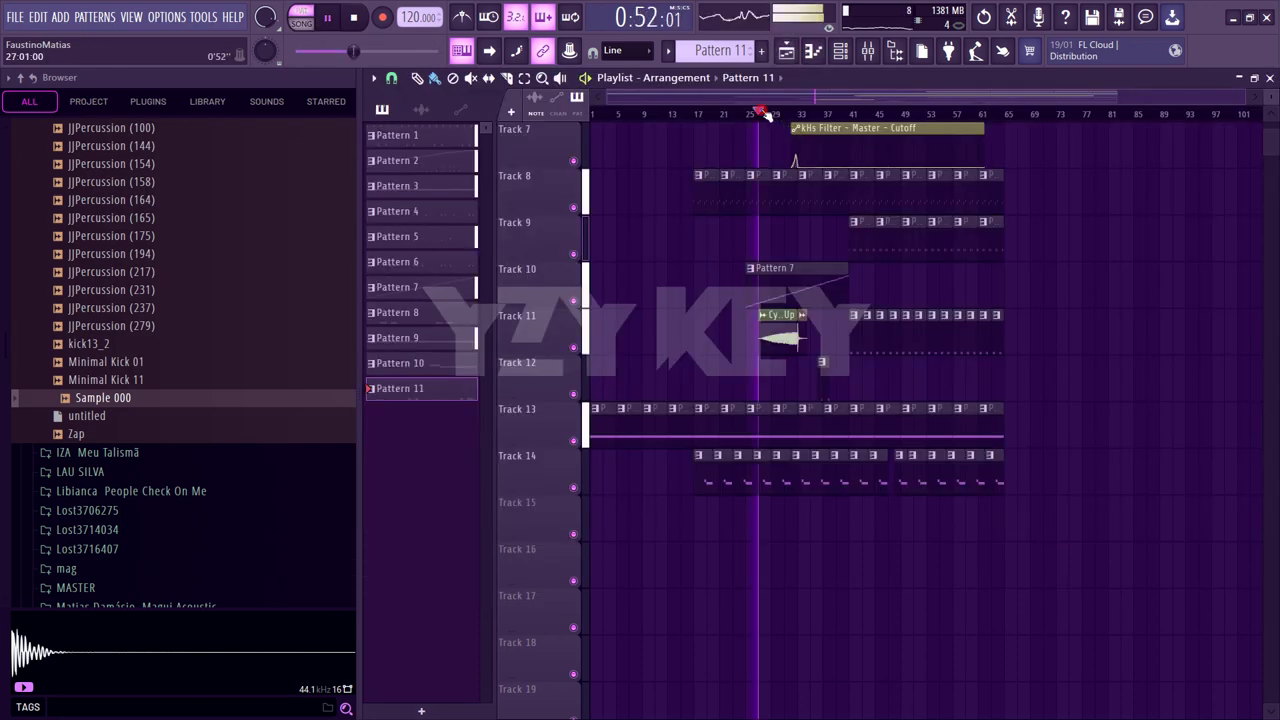
click(803, 503)
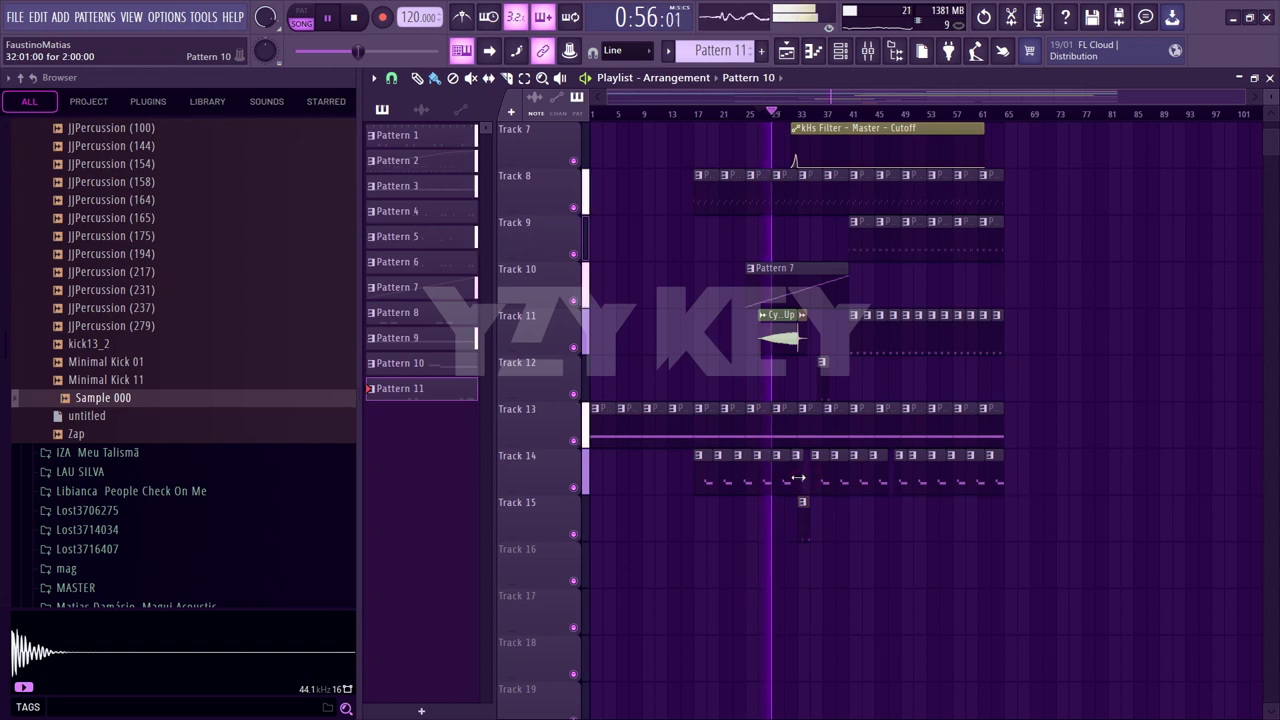
Delete the Track 14 clips between bars 33 and 47 and repeat the Pattern 11 clip along Track 15 to bar 65
drag(808, 488, 800, 545)
right_click(871, 487)
key(ctrl+b)
key(ctrl+b)
key(ctrl+b)
key(ctrl+b)
key(ctrl+b)
key(ctrl+b)
key(ctrl+b)
key(ctrl+b)
key(ctrl+b)
key(ctrl+b)
key(ctrl+b)
key(ctrl+b)
key(ctrl+b)
key(ctrl+b)
key(ctrl+b)
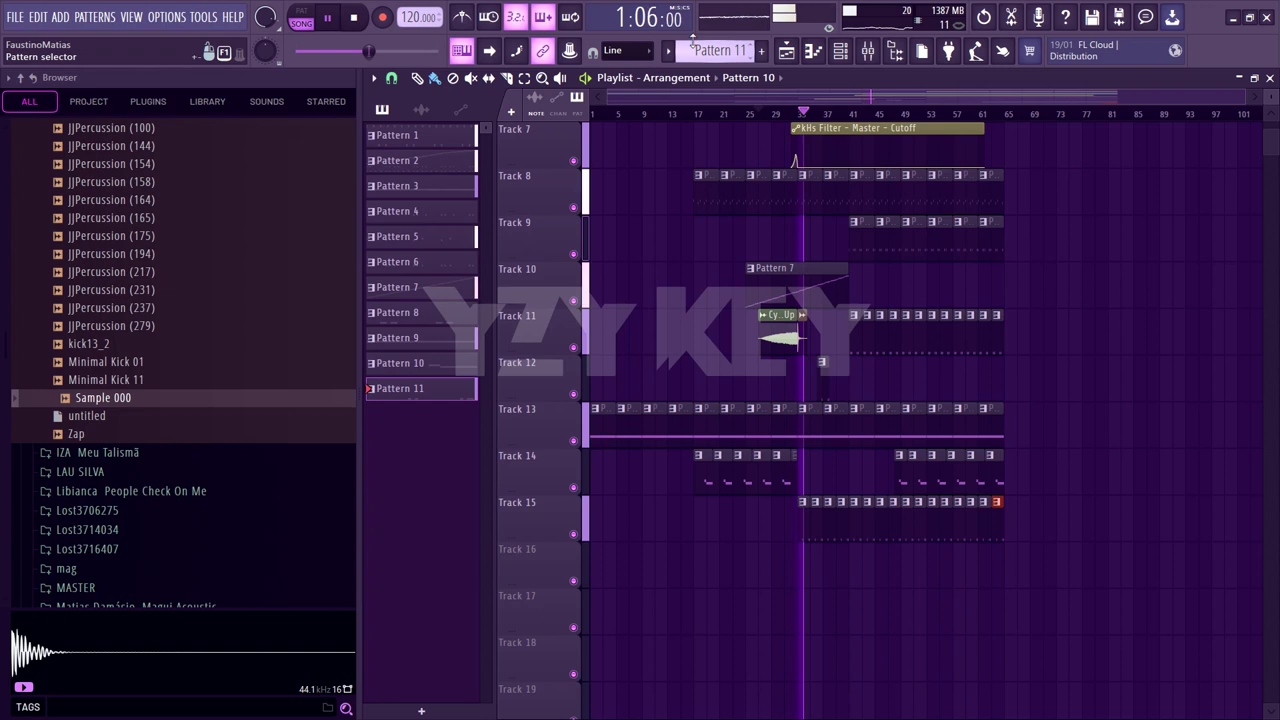
Try a 1% start offset in the Sample 000 channel's sampler settings, reset it and close the settings
double_click(829, 519)
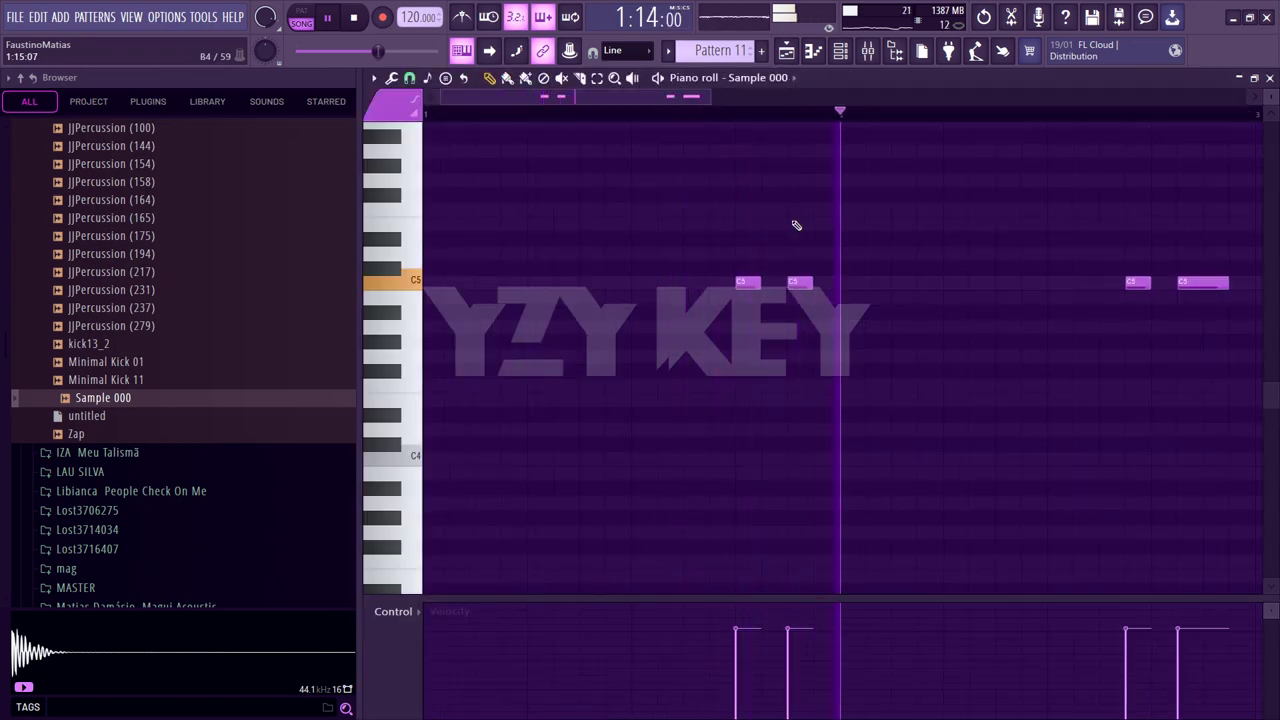
key(F6)
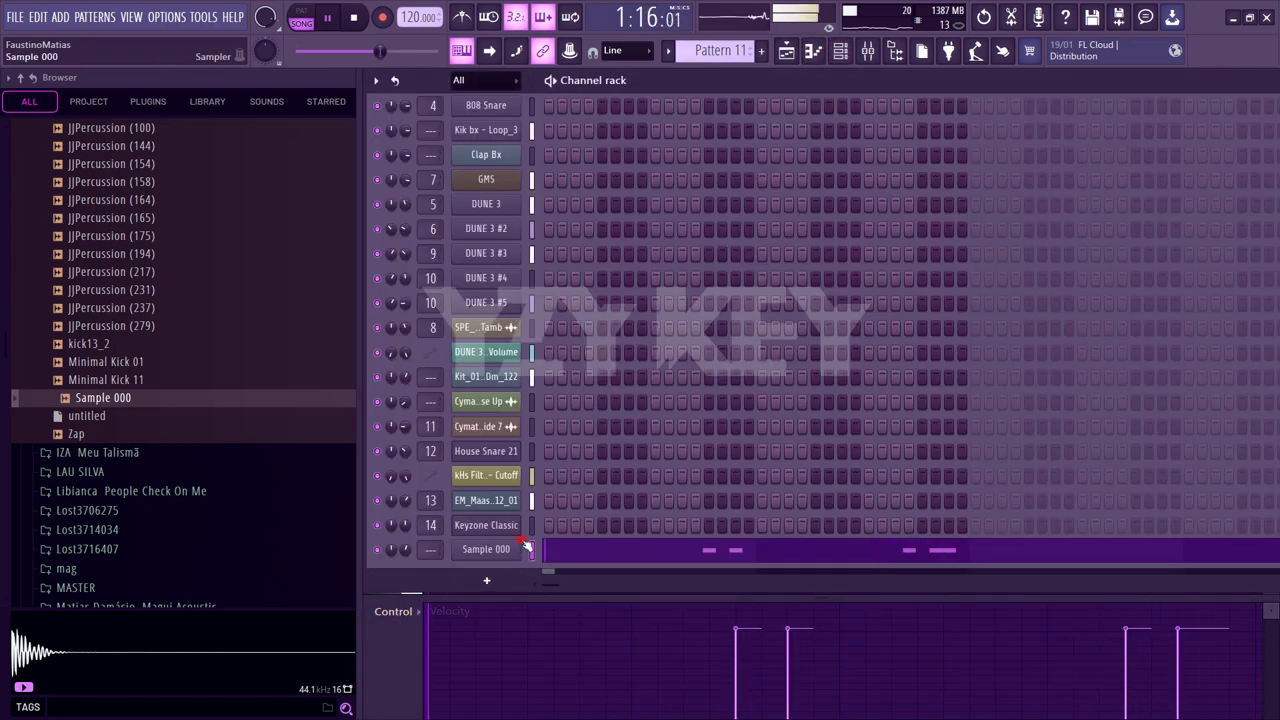
click(486, 549)
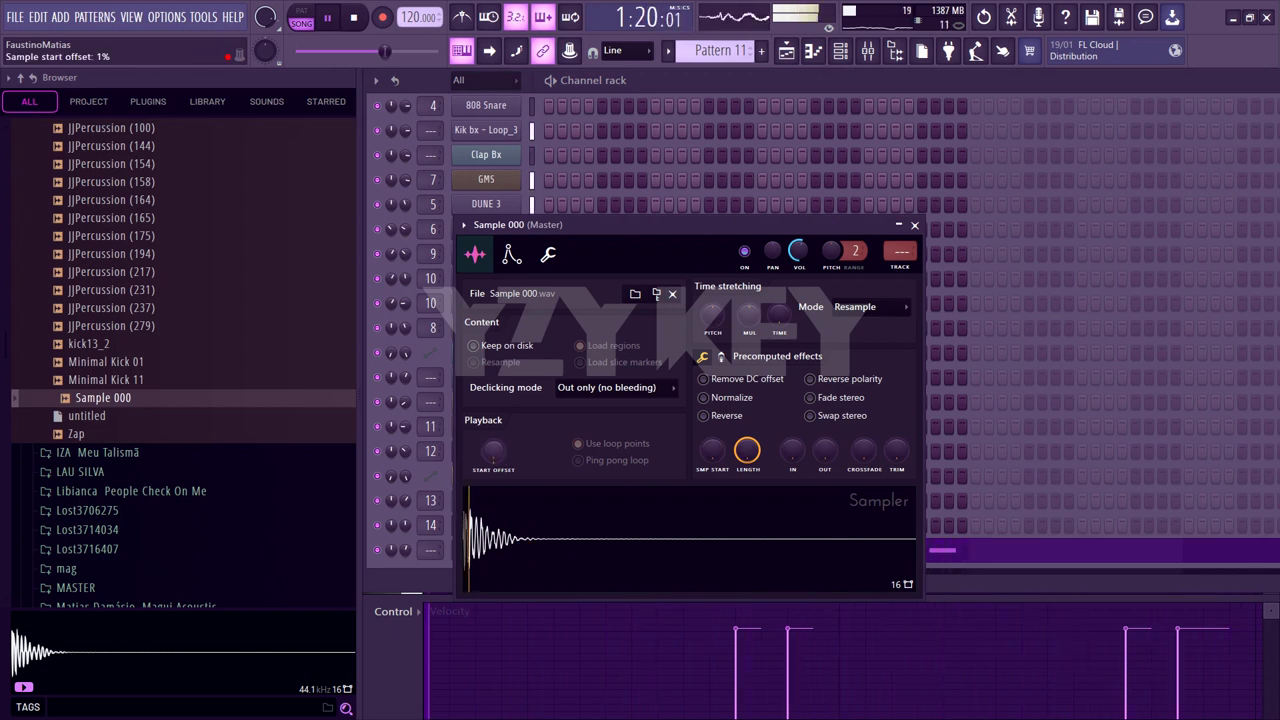
drag(498, 451, 498, 460)
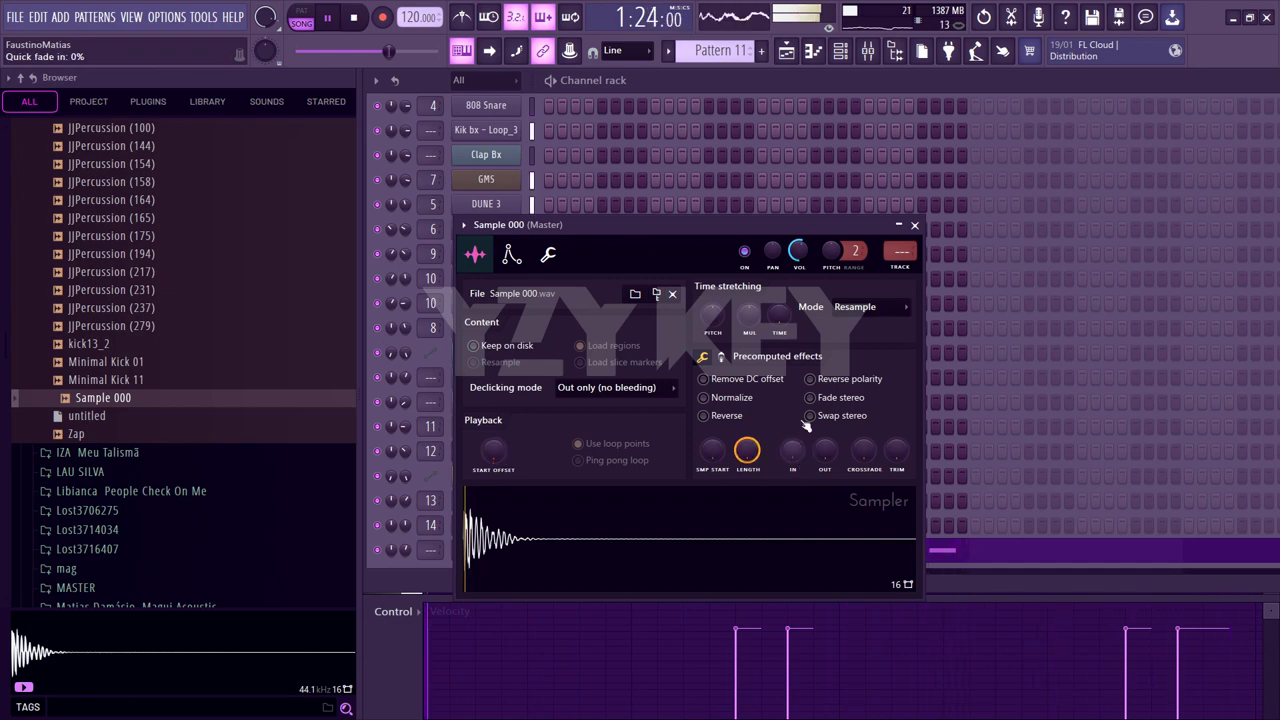
click(913, 226)
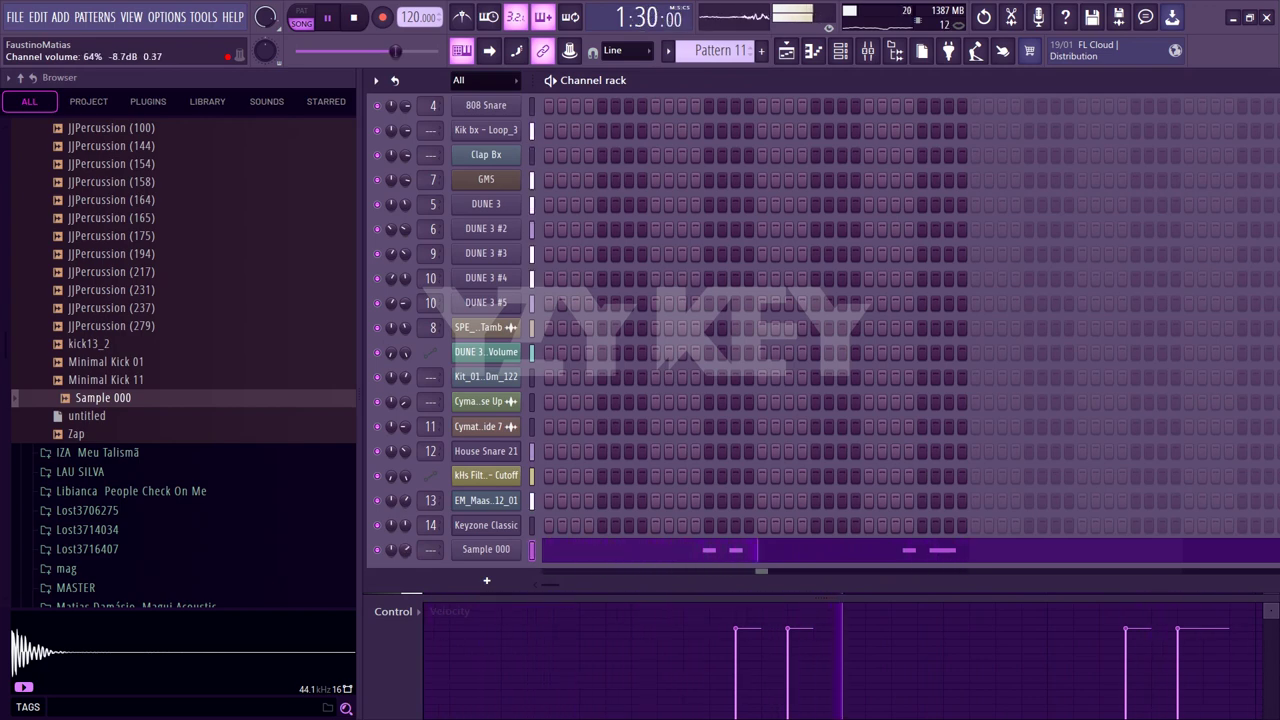
Audition G4 in the Sample 000 piano roll and transpose all four C5 notes of Pattern 11 down to G4
click(623, 551)
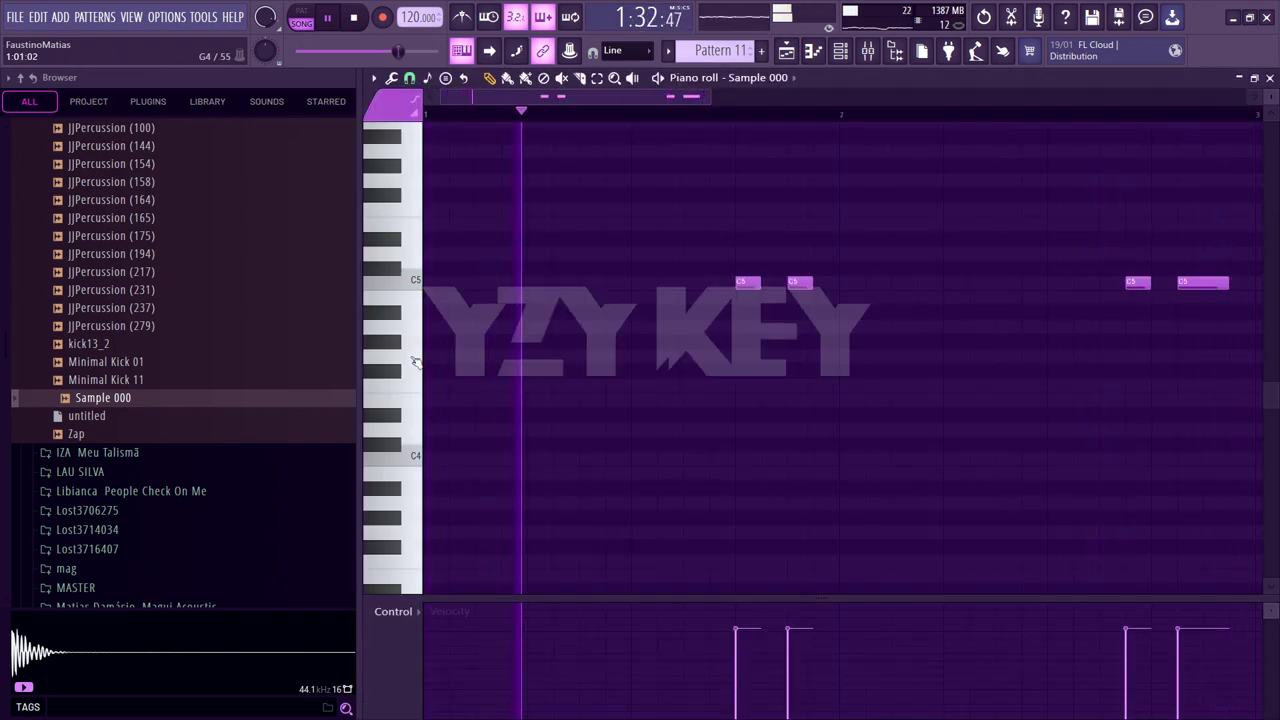
key(space)
click(412, 357)
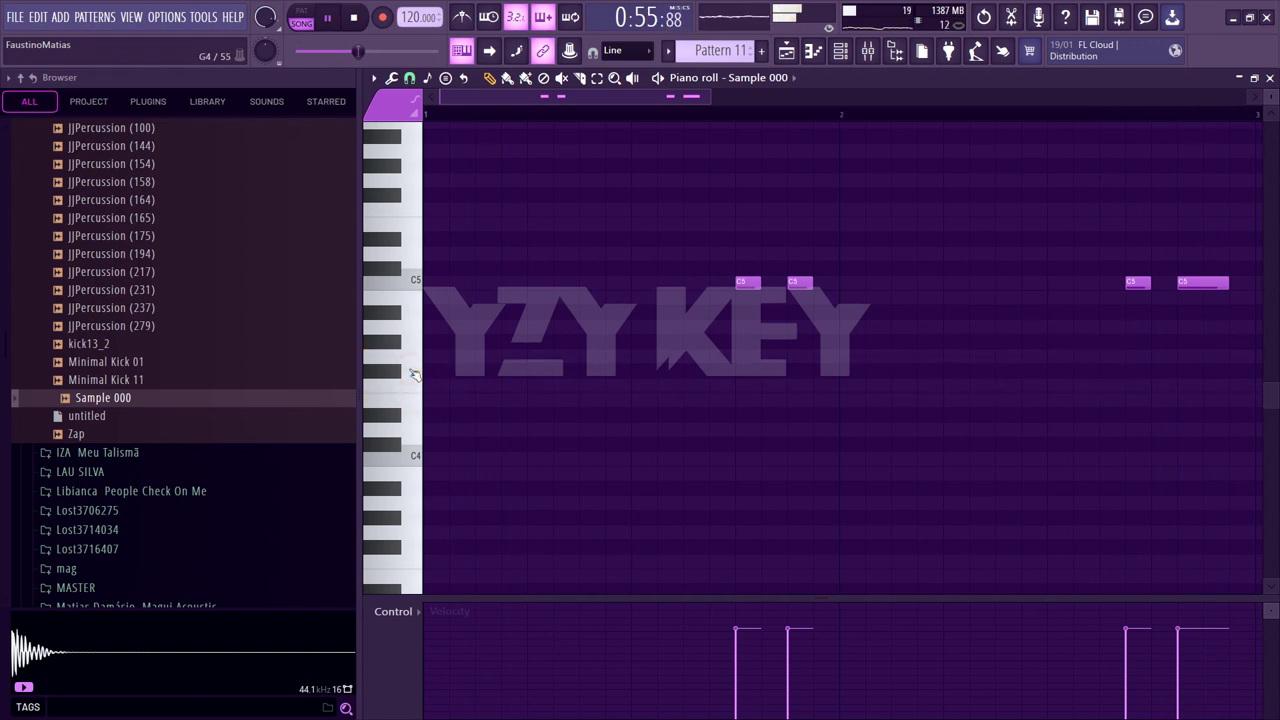
key(Down)
key(Down)
key(Down)
key(Down)
key(Down)
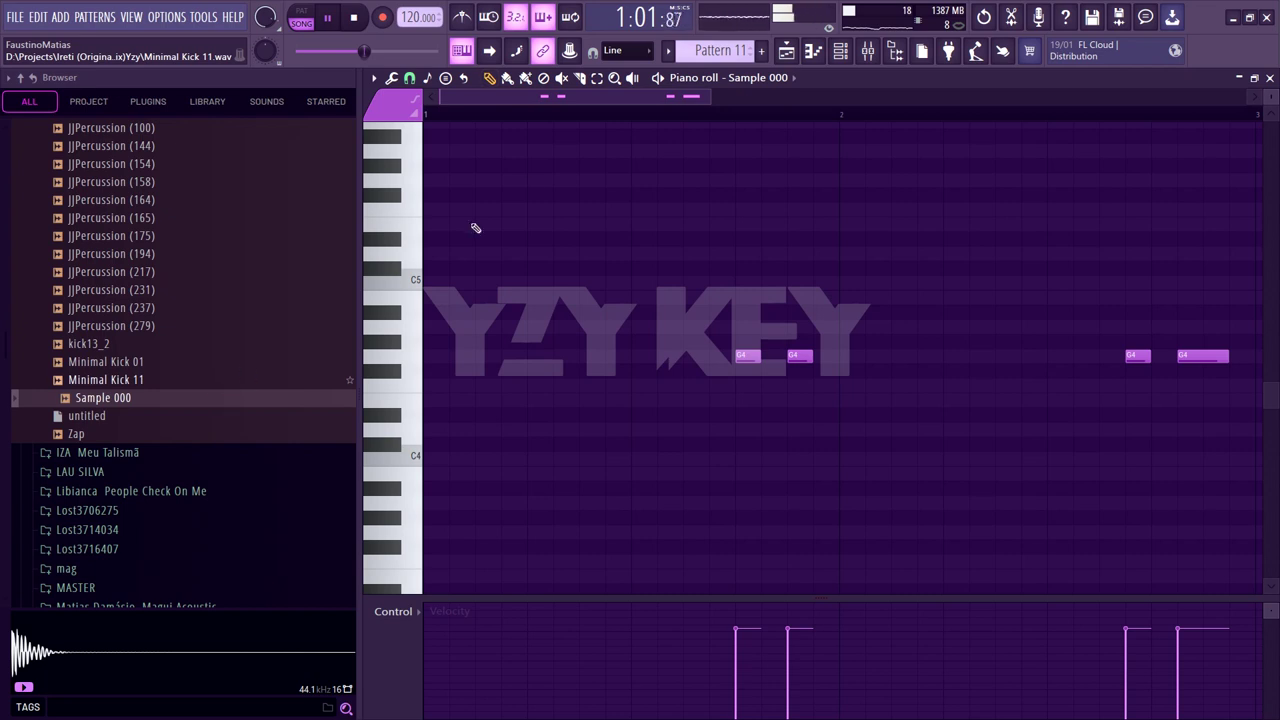
Shift the first two G4 notes of Pattern 11 one step earlier in the Sample 000 piano roll
scroll(206, 491, down, 5)
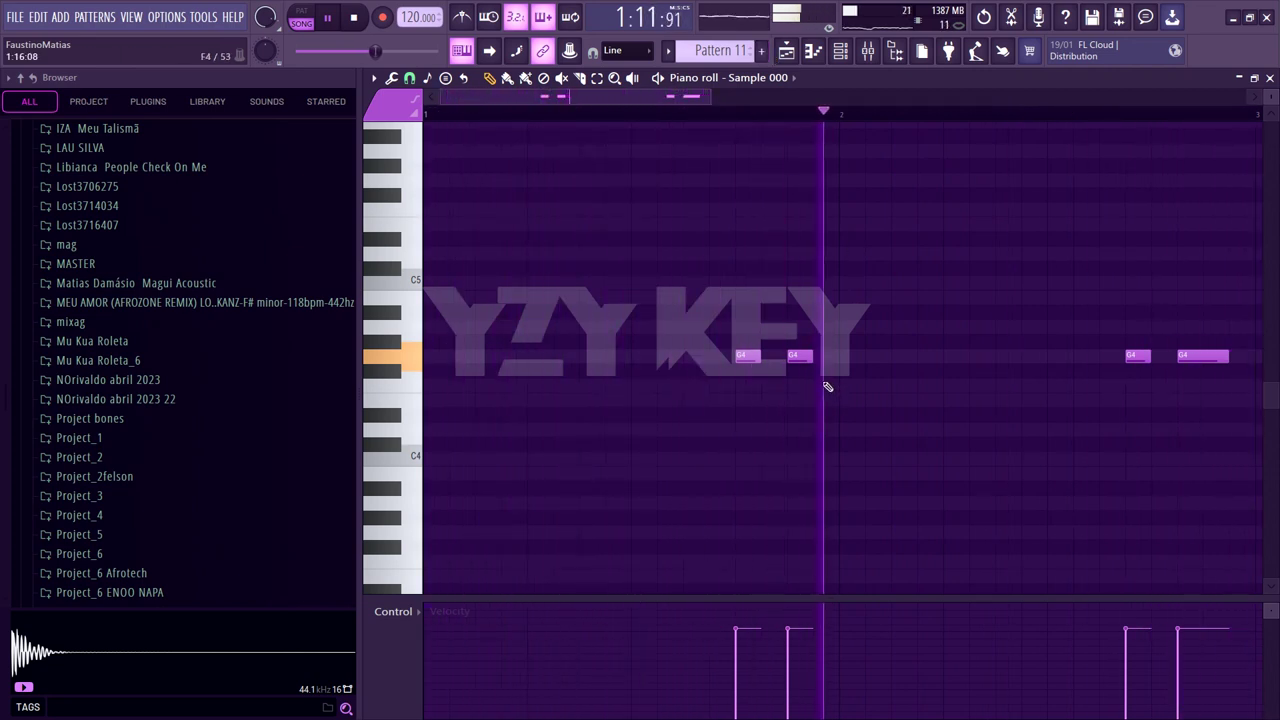
click(748, 356)
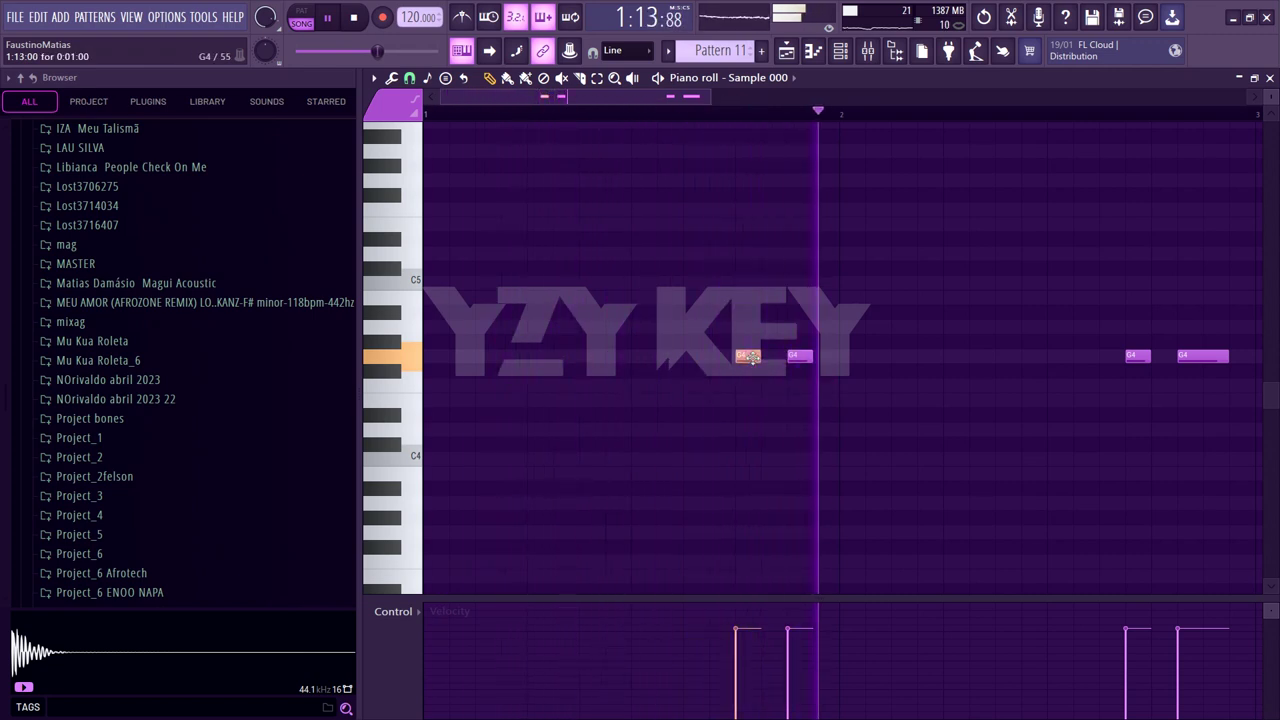
drag(748, 356, 778, 356)
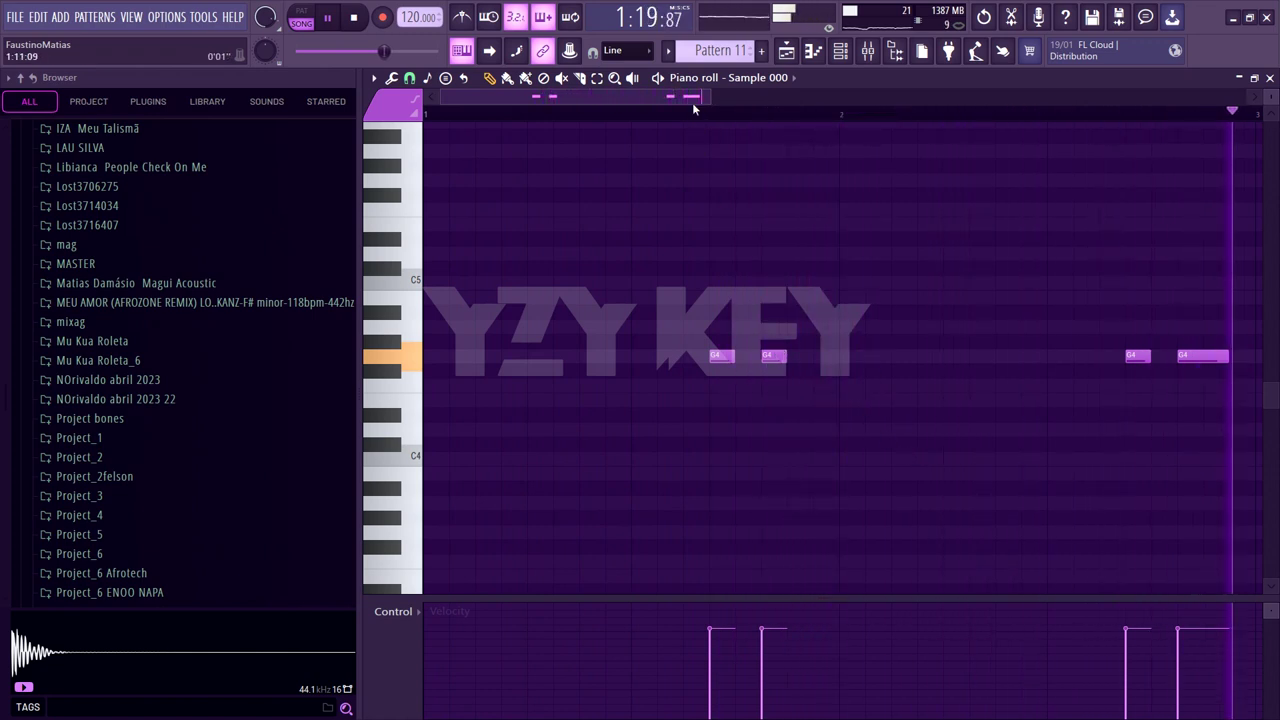
Try the four Pattern 11 notes an octave higher, return them to G4 and transpose them up five semitones to C5
key(ctrl+Up)
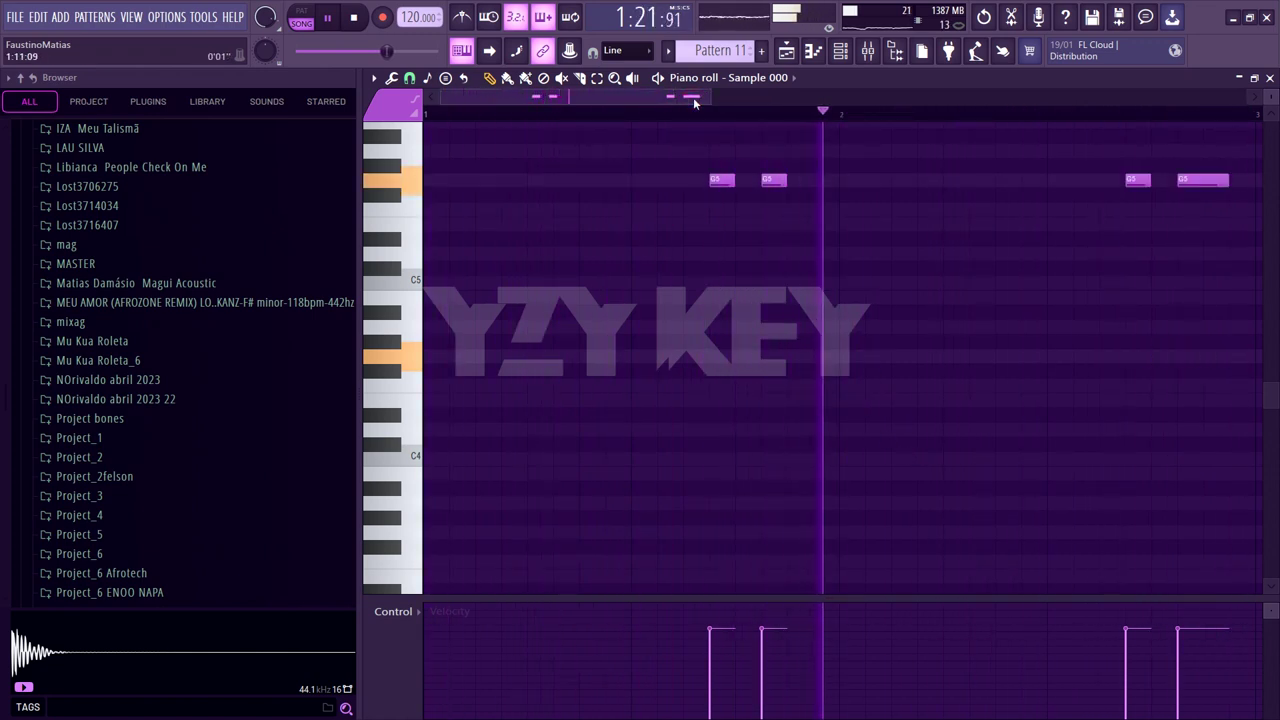
key(ctrl+Down)
key(Up)
key(Up)
key(Up)
key(Up)
key(Up)
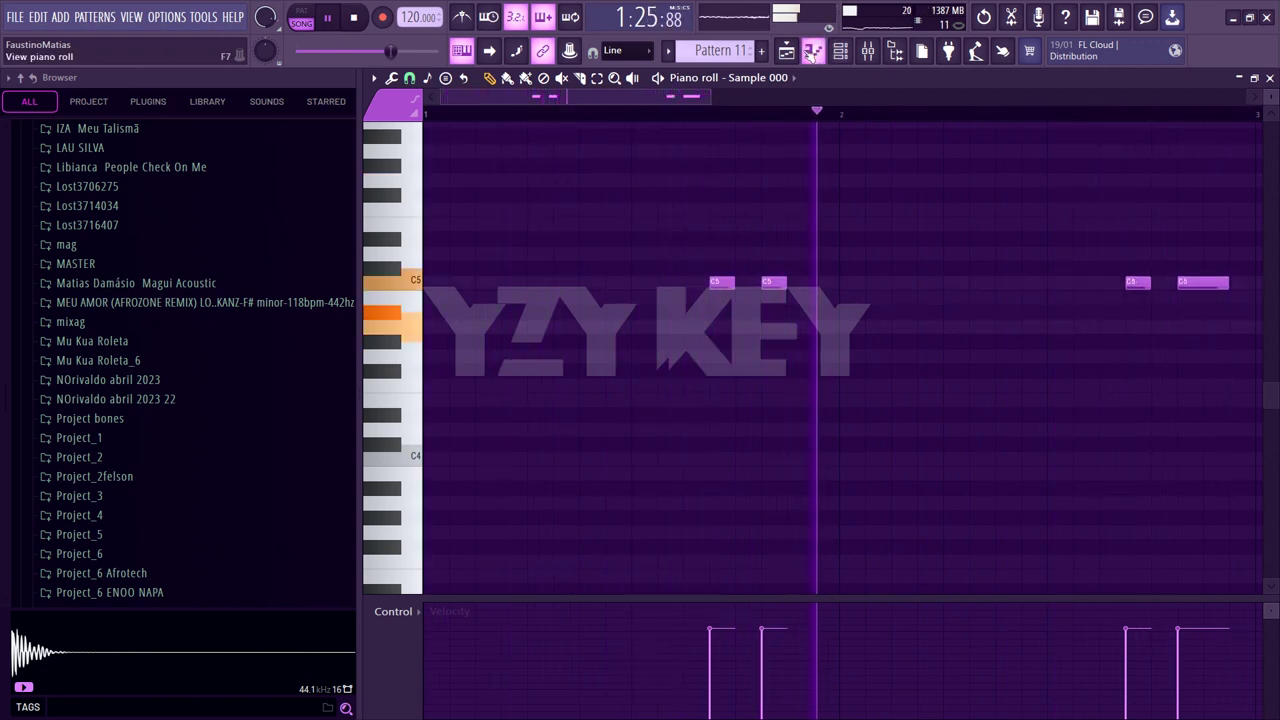
Duplicate the Track 1 and Track 2 clips between bars 41 and 65 in the playlist so they continue to bar 89
click(812, 53)
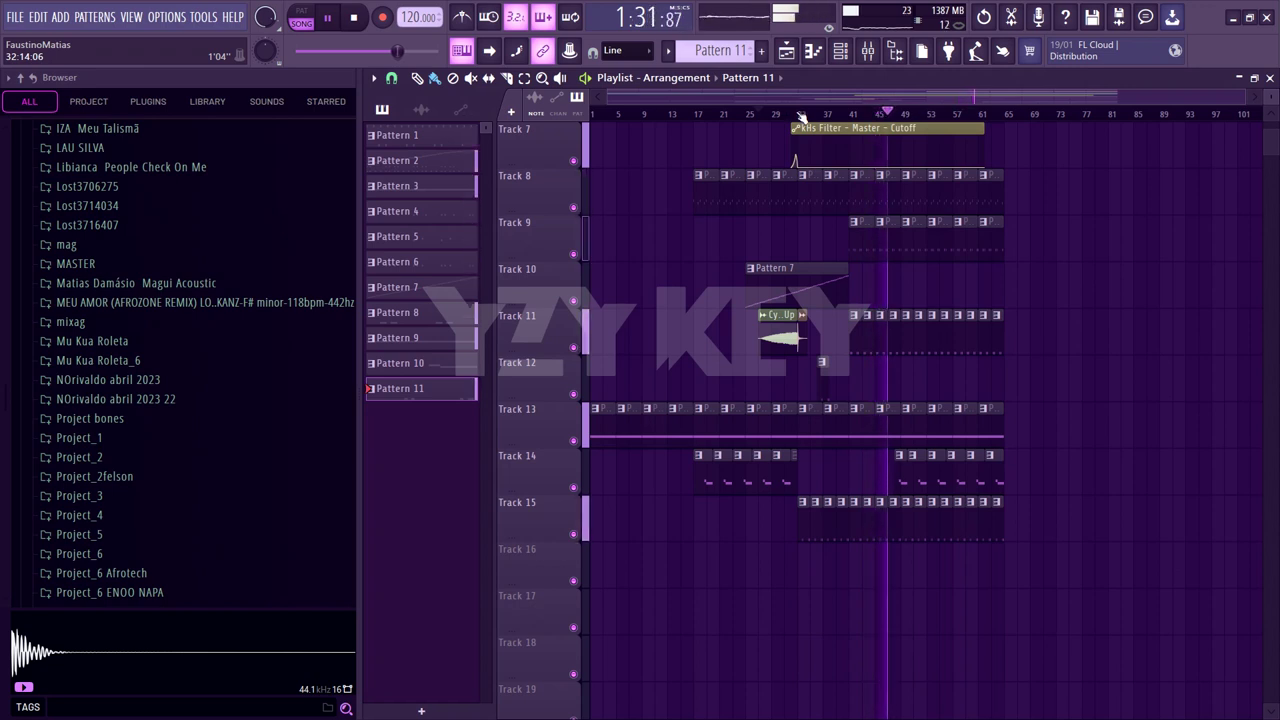
scroll(924, 246, up, 2)
scroll(924, 246, up, 4)
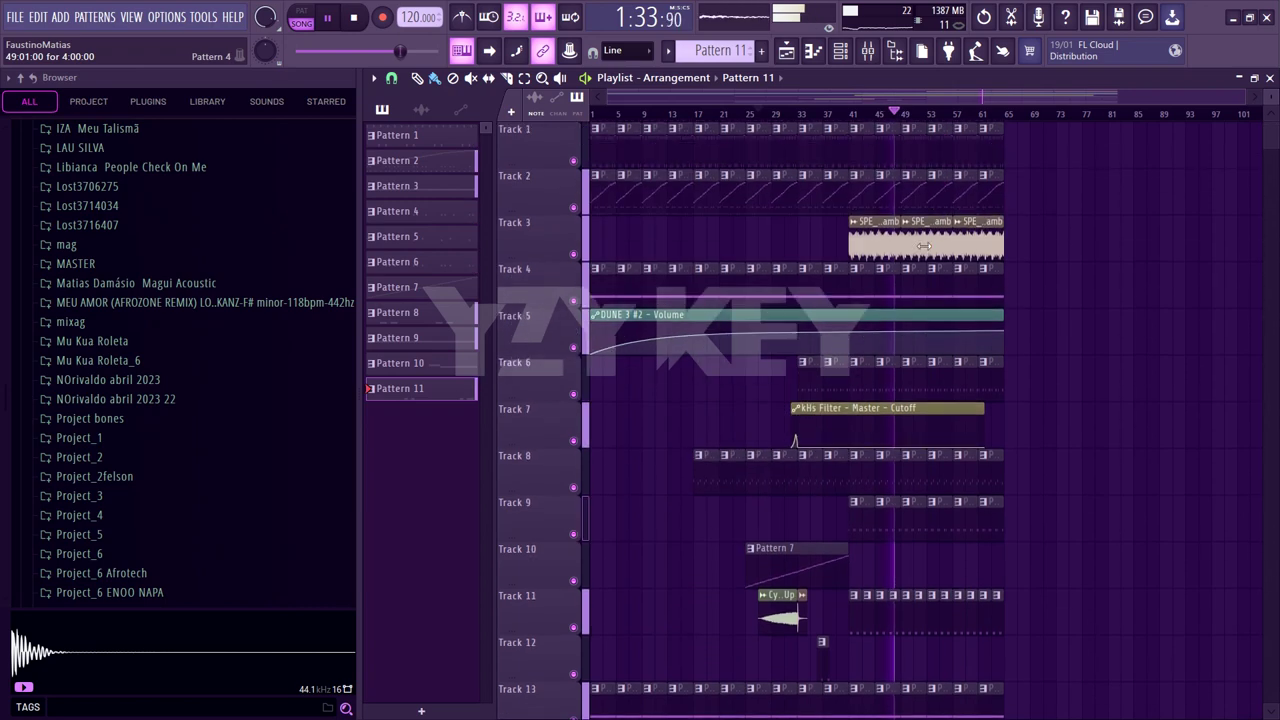
drag(1008, 124, 857, 182)
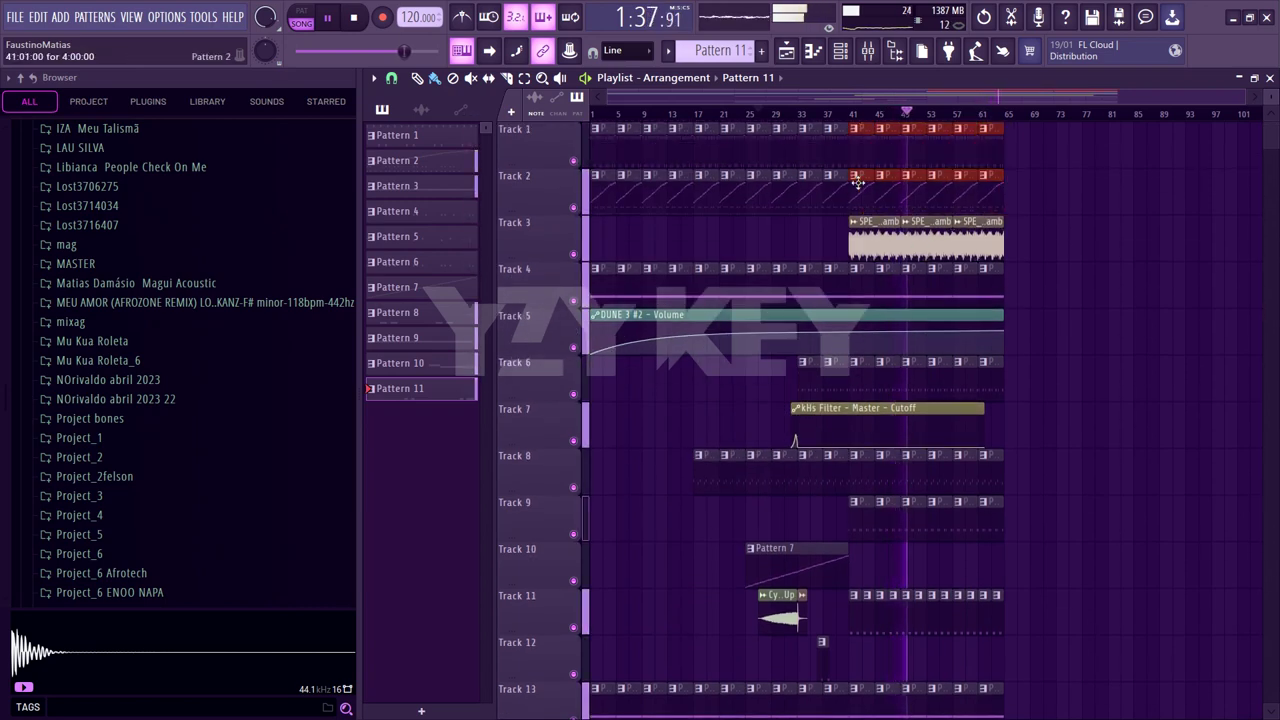
key(ctrl+b)
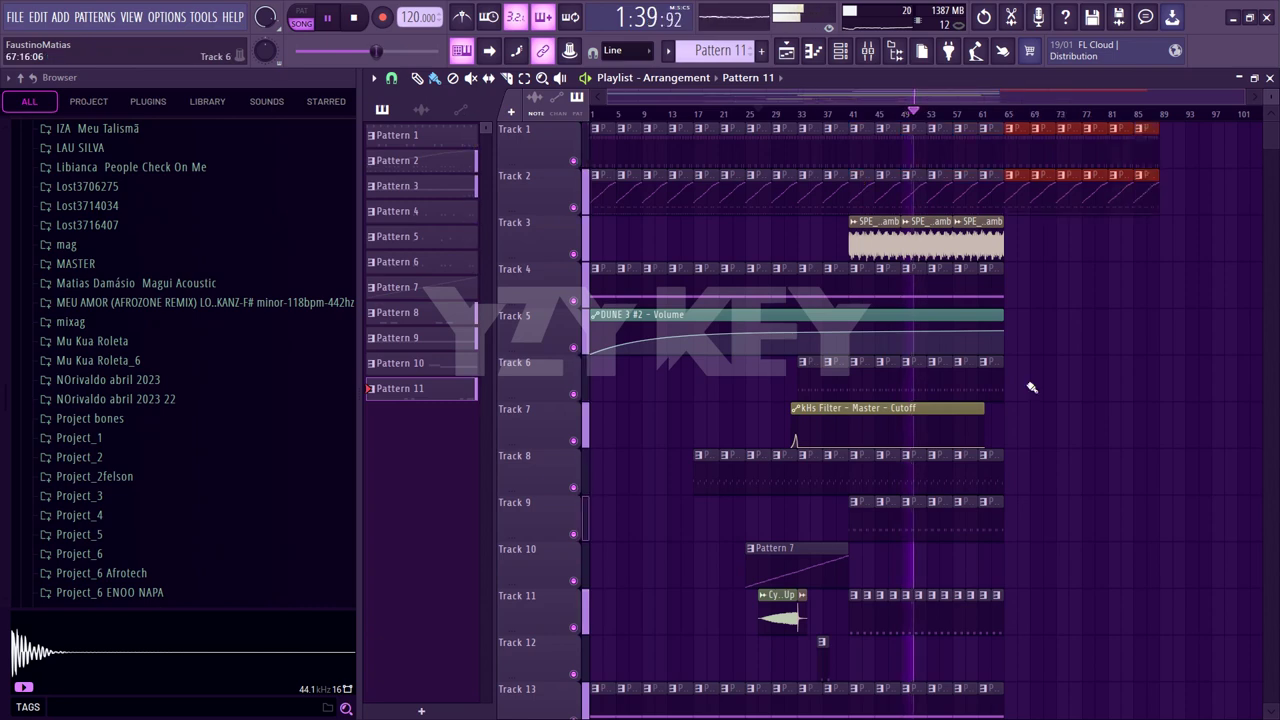
Move the Cymatics Noise Up transition from Track 11 to Track 16 and place a copy of it at bar 59
scroll(1031, 405, down, 3)
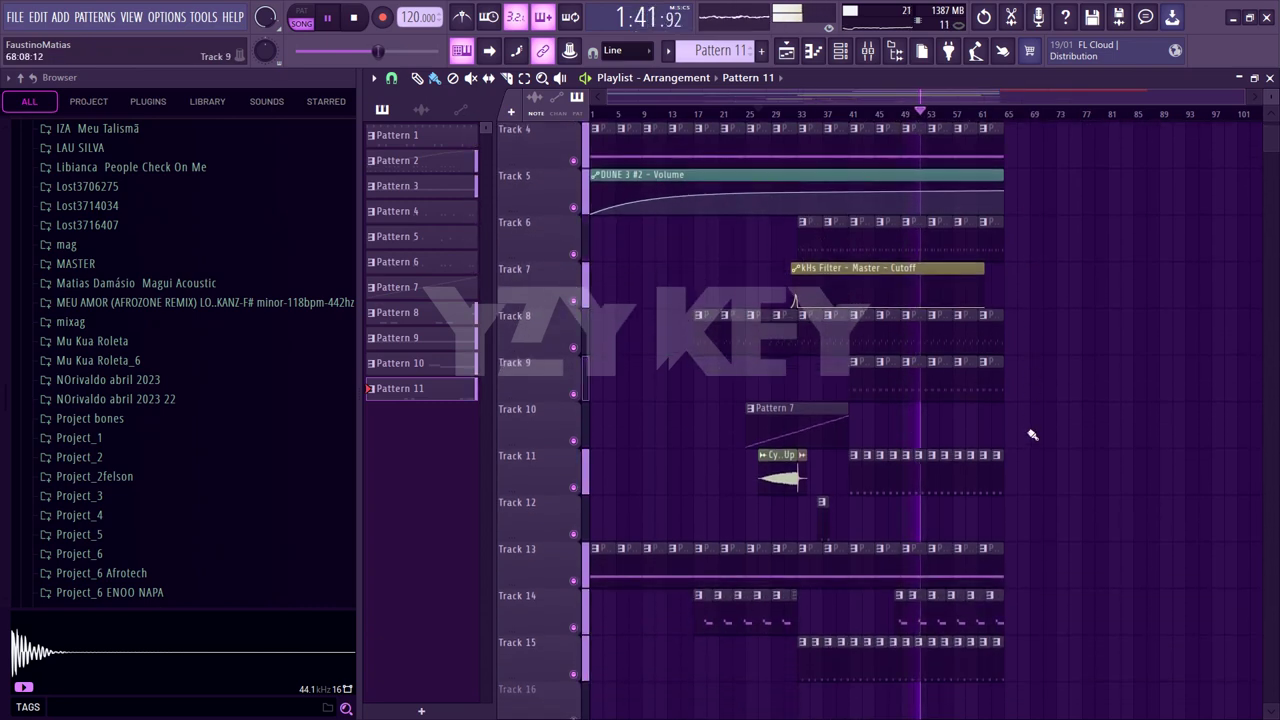
scroll(1015, 407, up, 3)
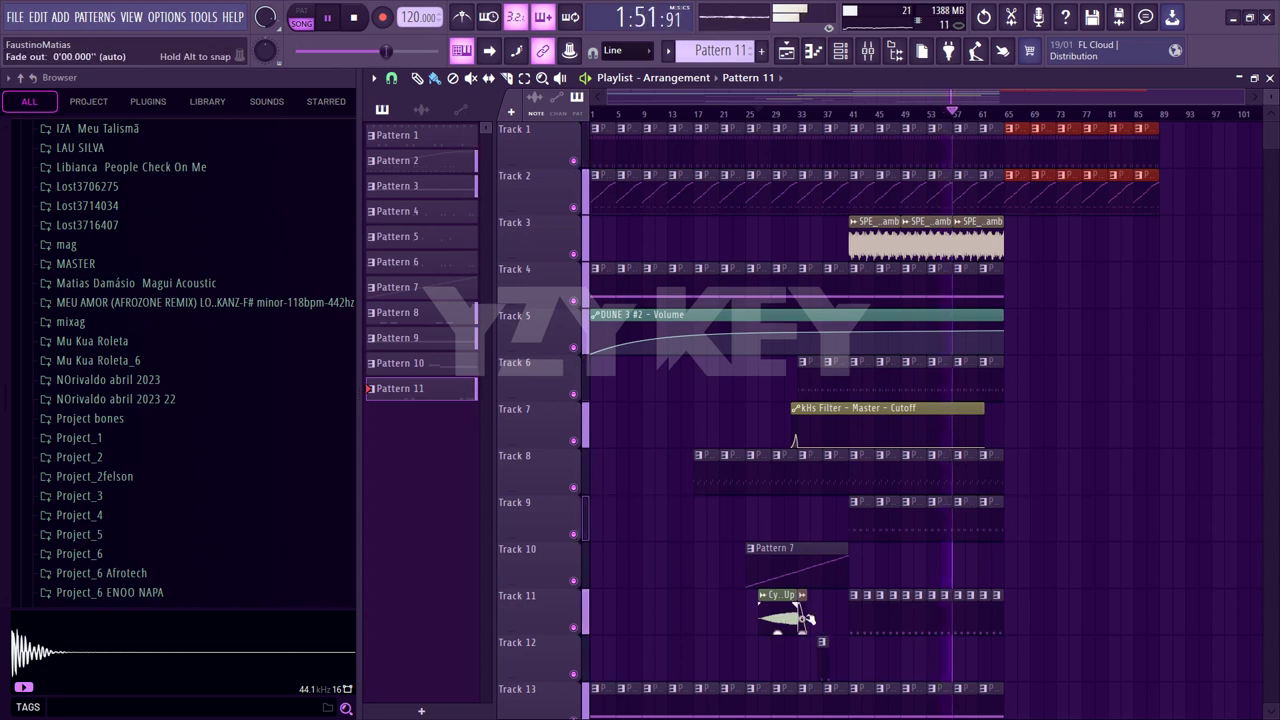
click(772, 612)
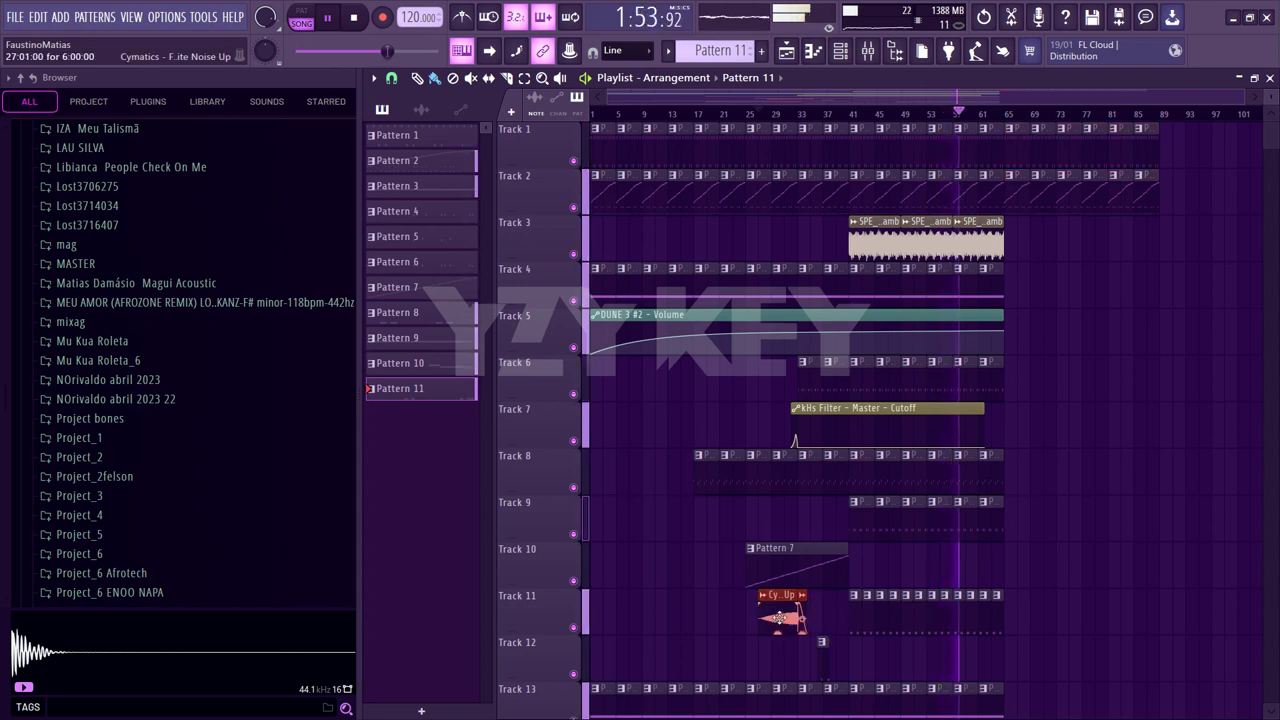
mouse_move(783, 620)
mouse_down()
mouse_move(780, 677)
mouse_move(783, 622)
mouse_up()
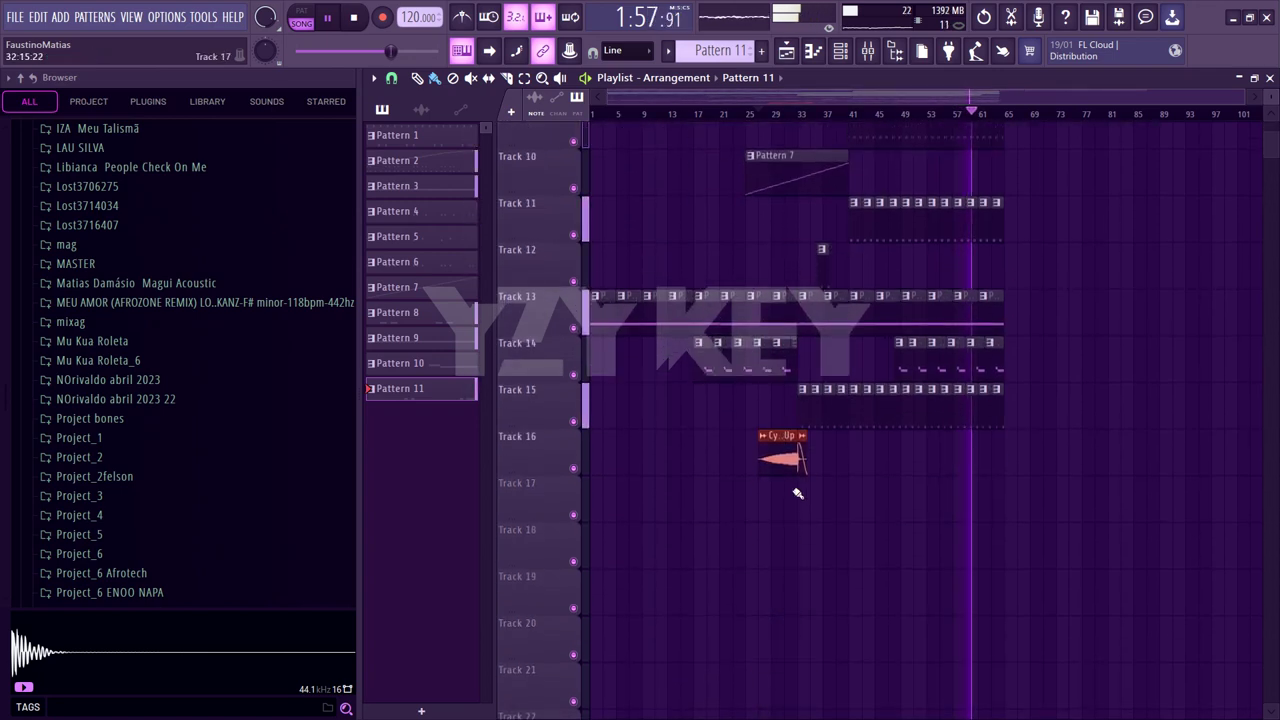
click(986, 462)
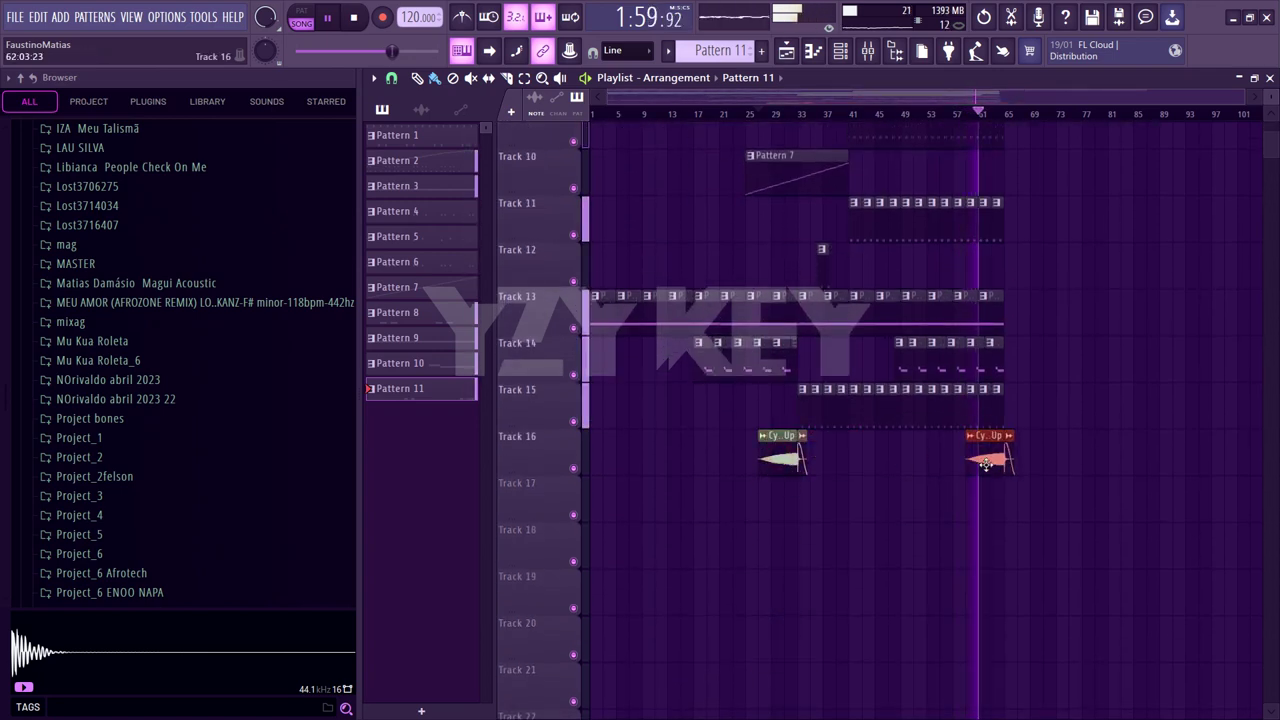
Review all playlist tracks and the channel rack's instruments while the song plays past bar 65
scroll(956, 476, up, 3)
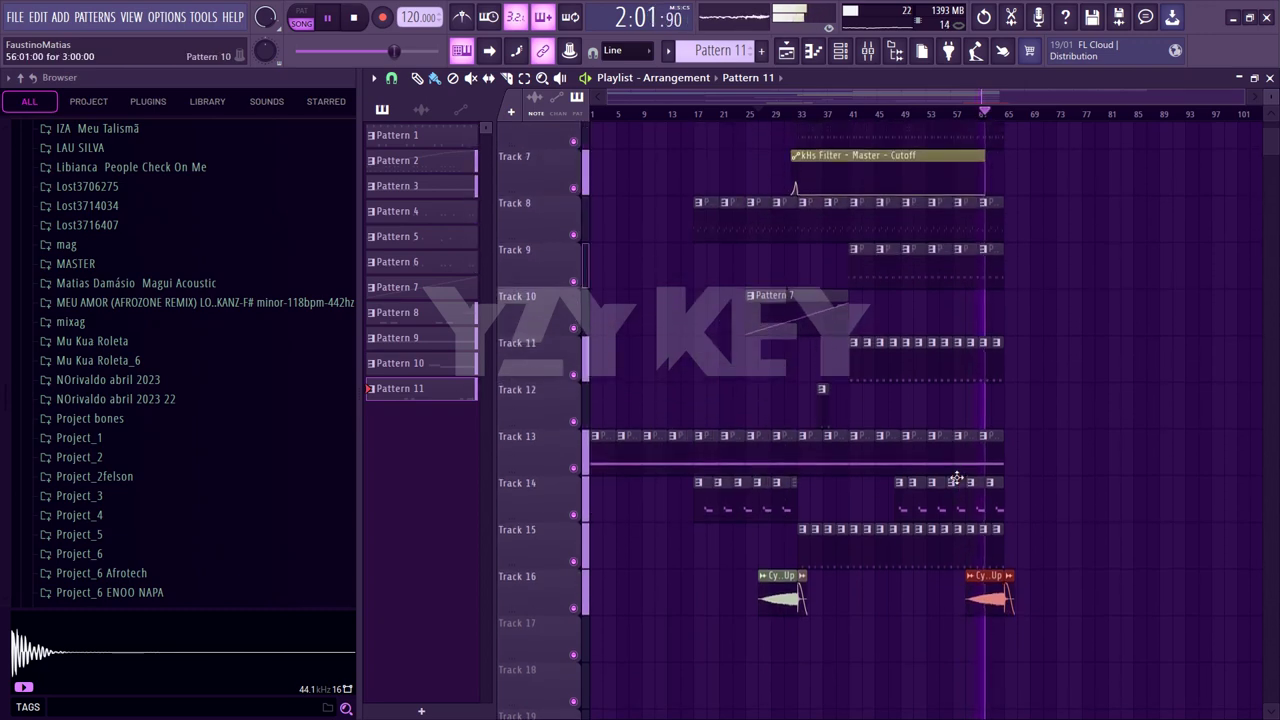
scroll(958, 480, up, 3)
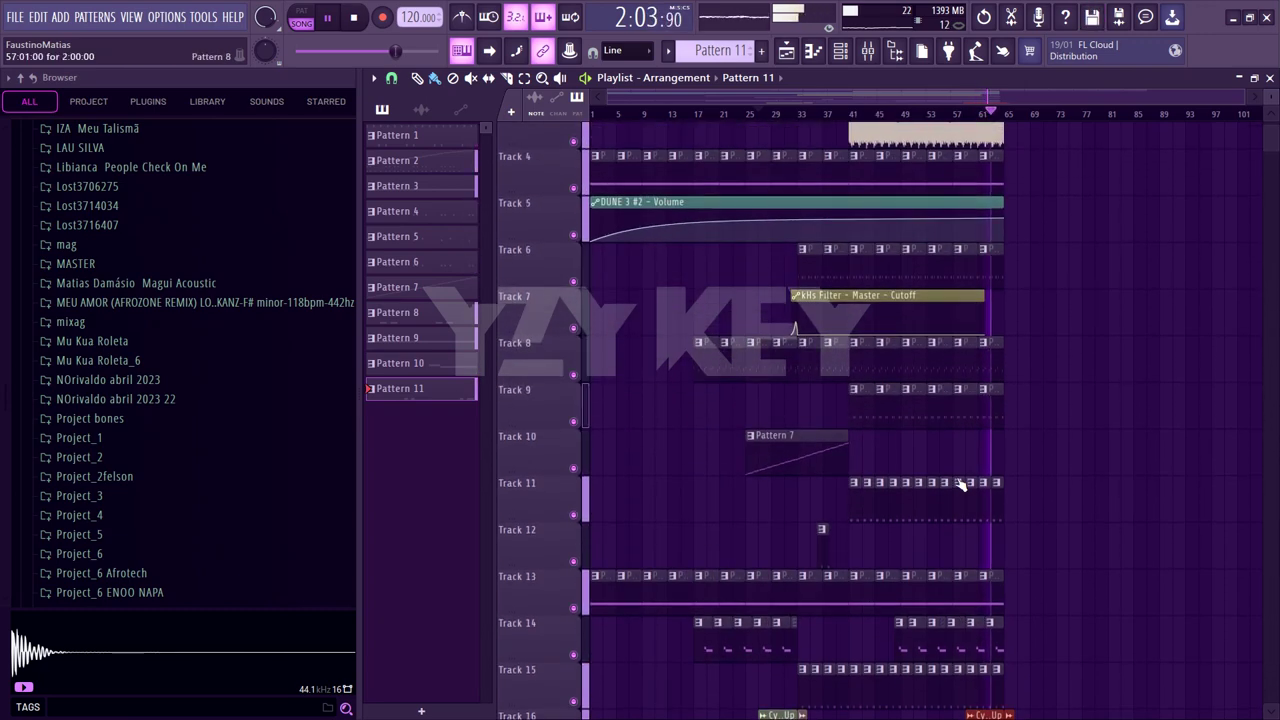
scroll(958, 482, up, 2)
scroll(960, 481, down, 3)
scroll(960, 481, down, 1)
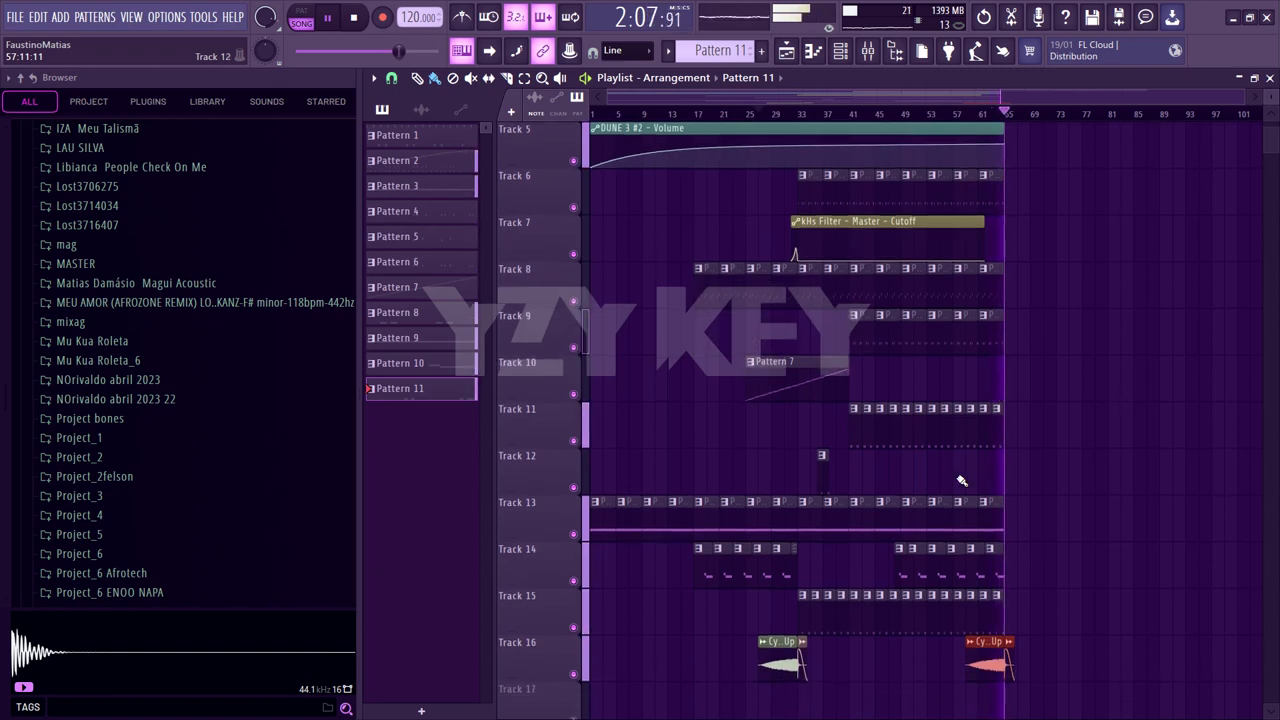
click(843, 54)
click(490, 80)
click(505, 103)
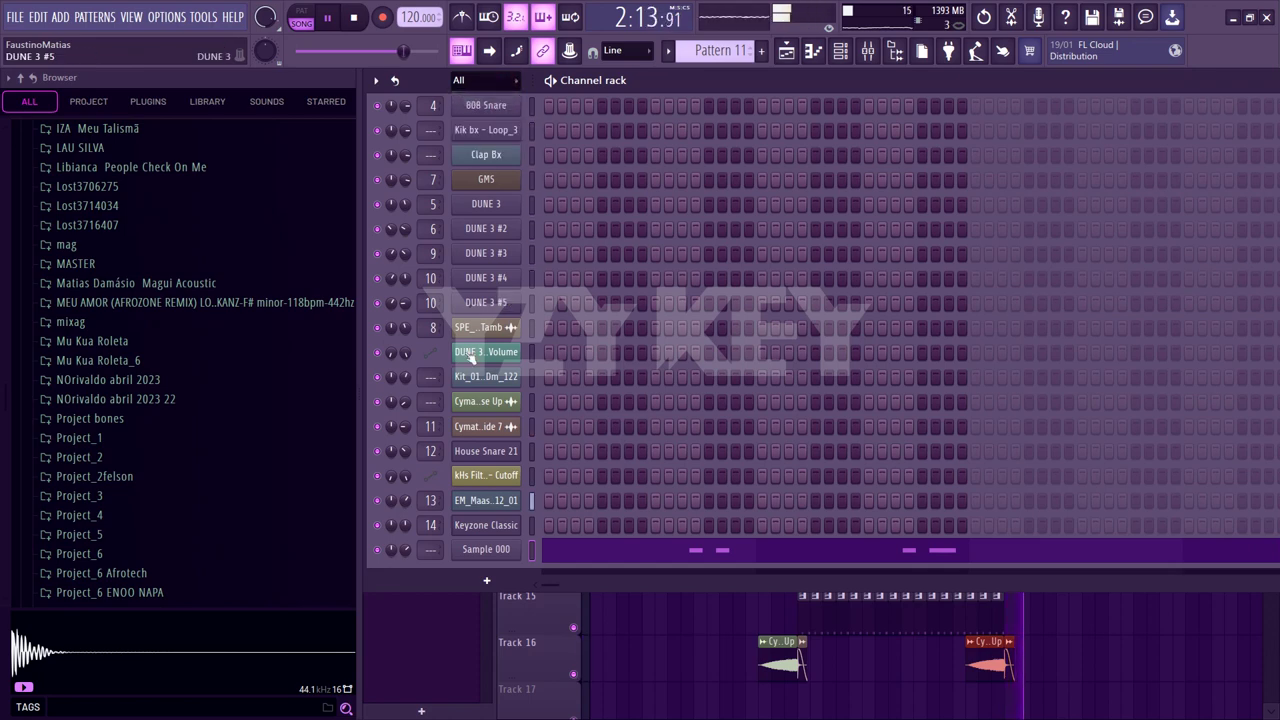
click(787, 53)
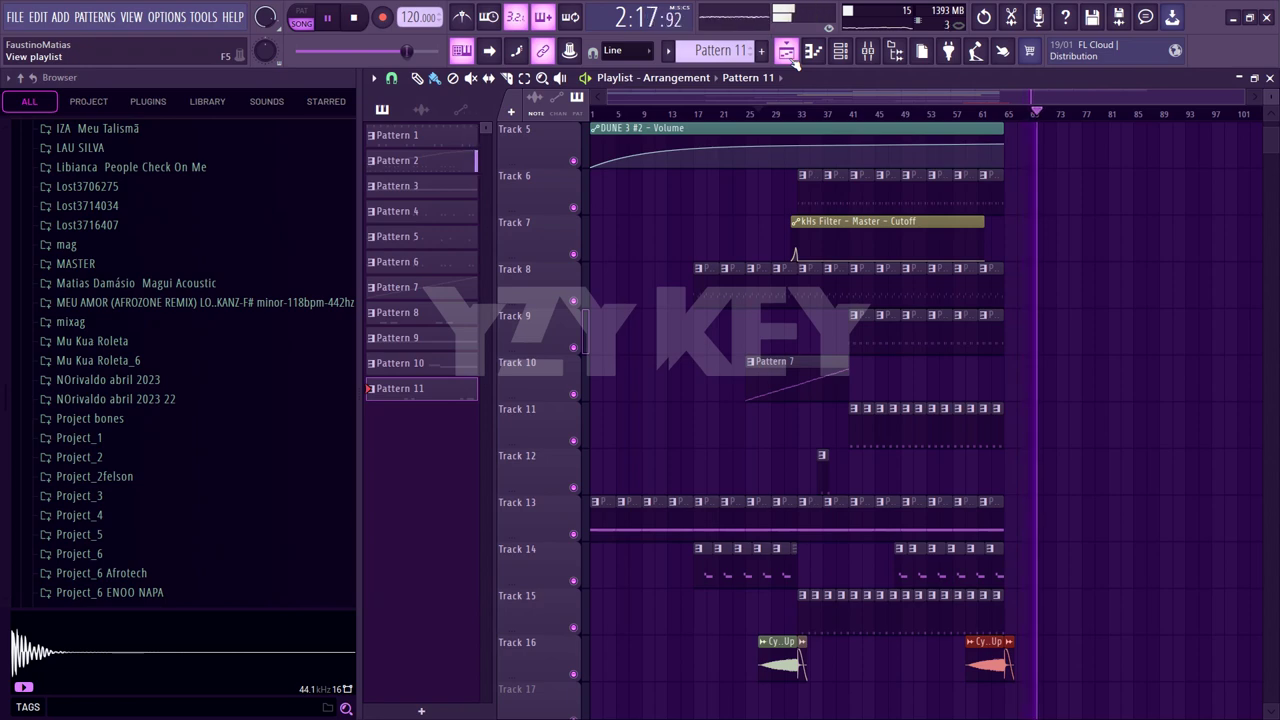
scroll(1216, 462, up, 3)
scroll(1220, 462, up, 1)
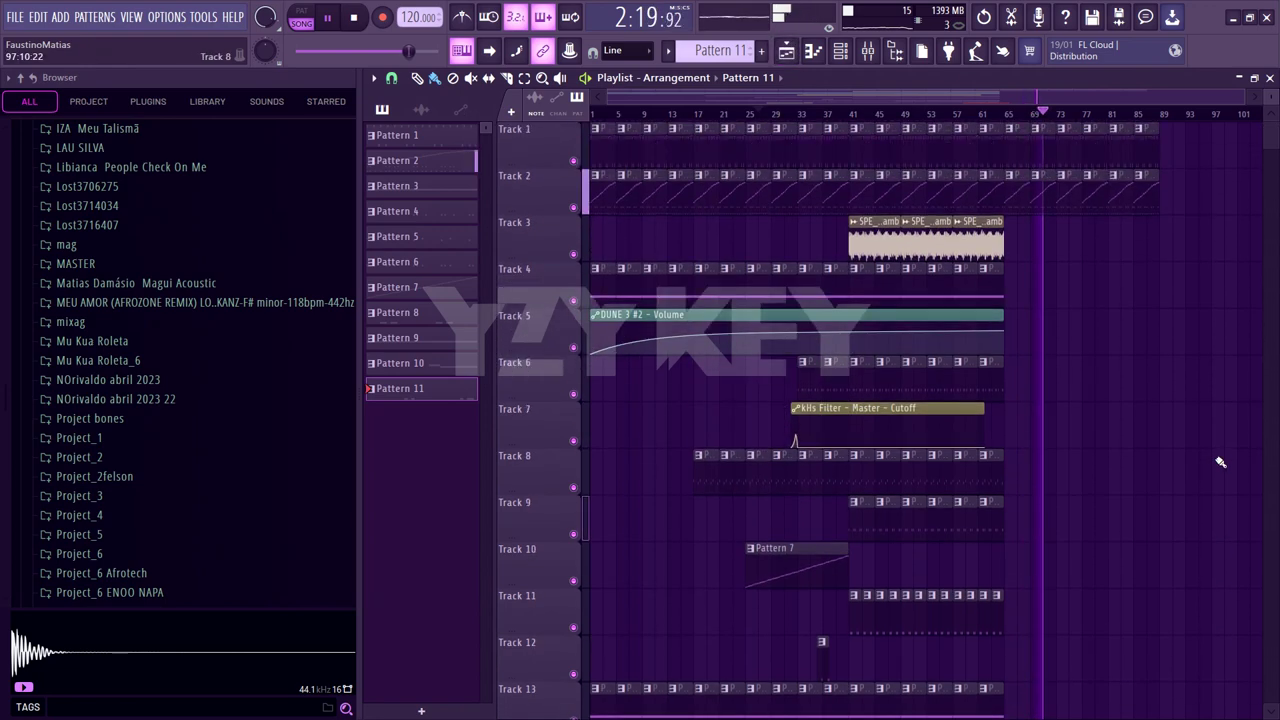
scroll(1220, 462, down, 4)
scroll(1220, 462, up, 3)
scroll(1220, 462, down, 3)
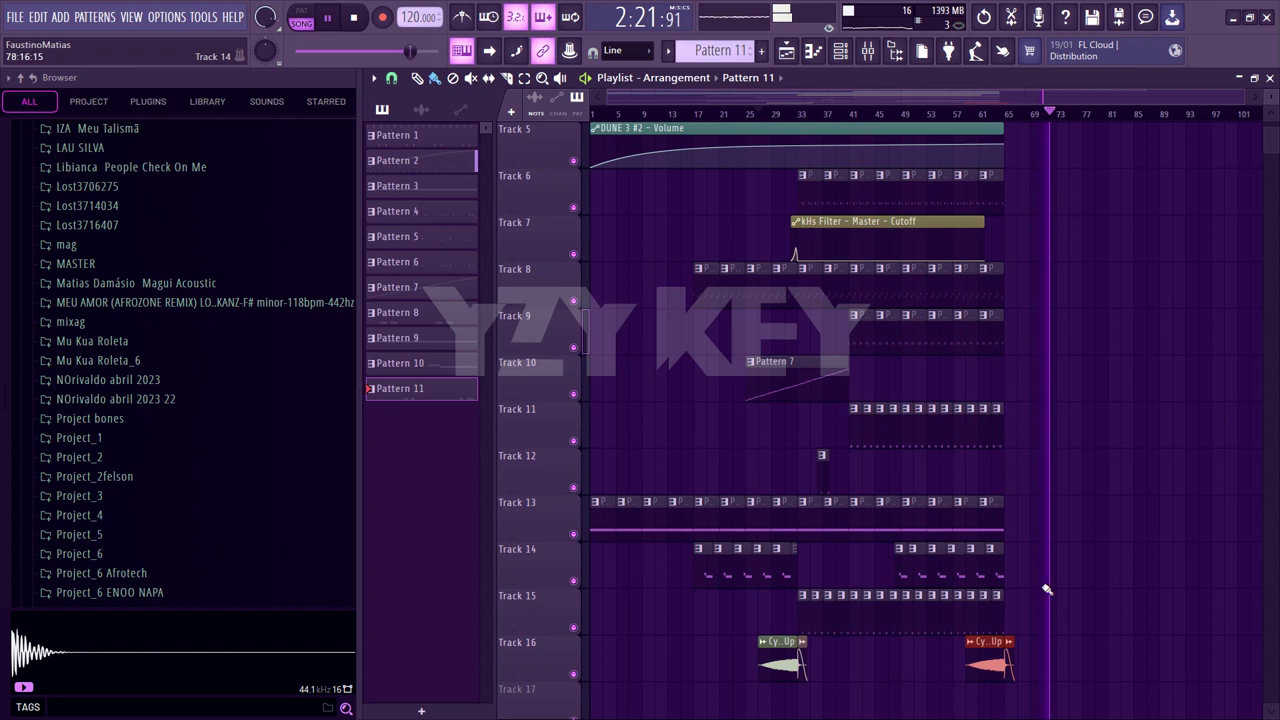
Select the Track 14 clips between bars 47 and 65 and save the project as Project_17 in a new project folder
drag(1024, 586, 887, 585)
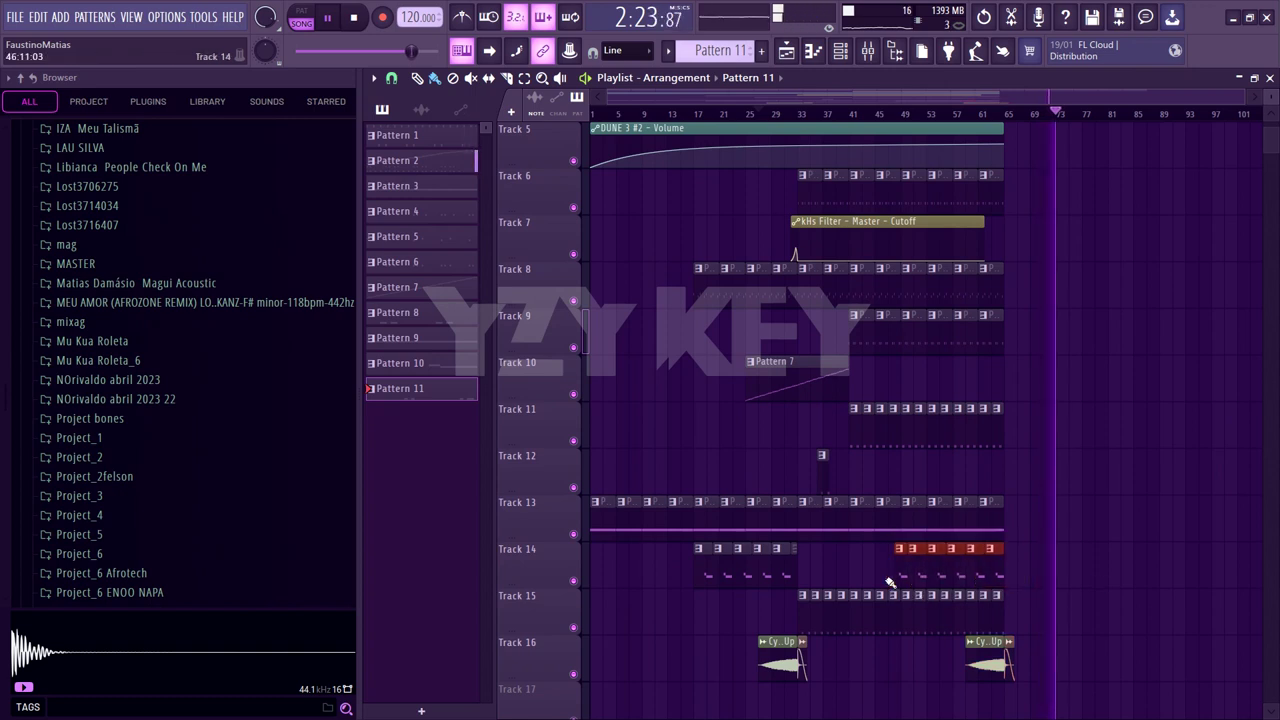
key(ctrl+s)
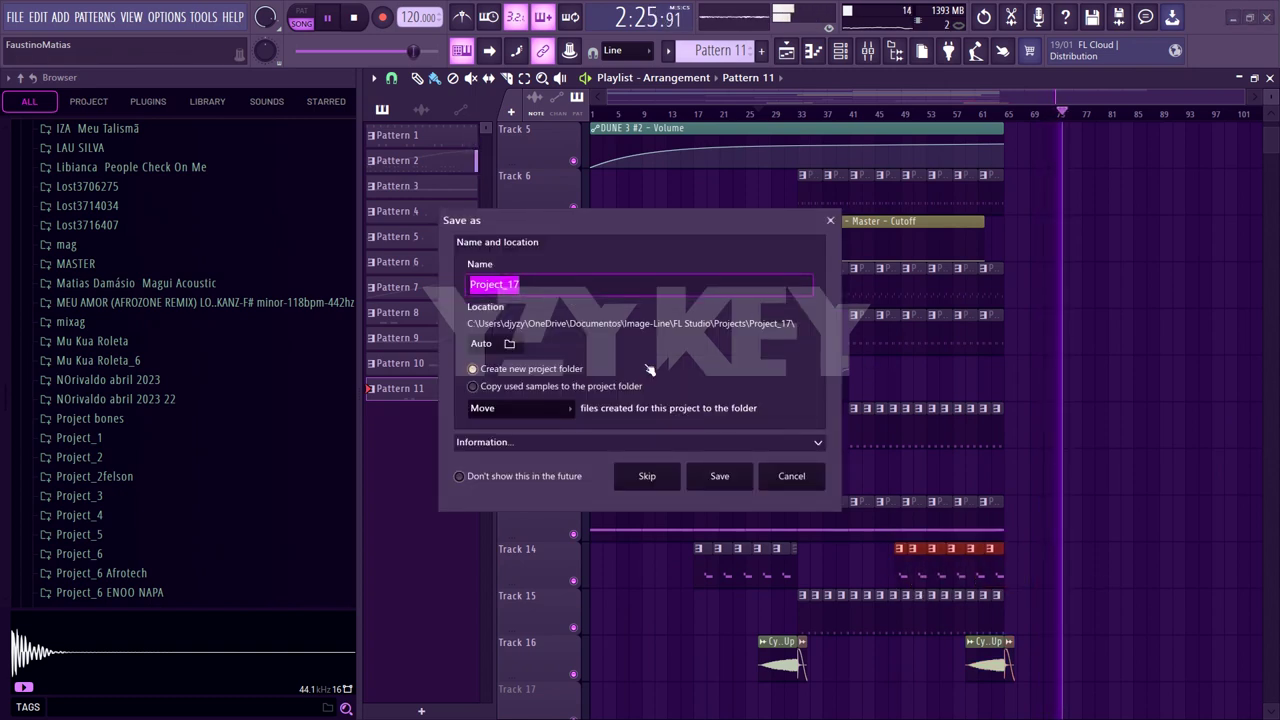
click(722, 477)
Play the song from bar 60, deselect the Track 14 clips and look over the tracks leading into bar 65
key(space)
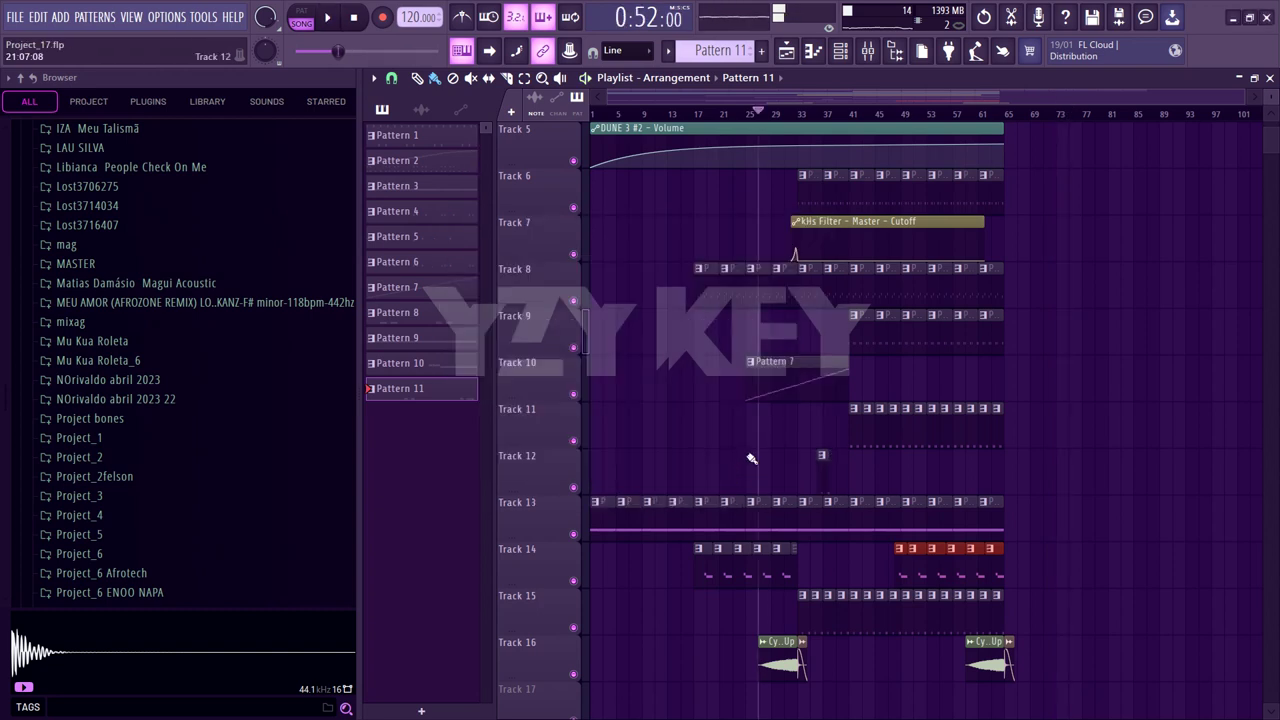
click(974, 113)
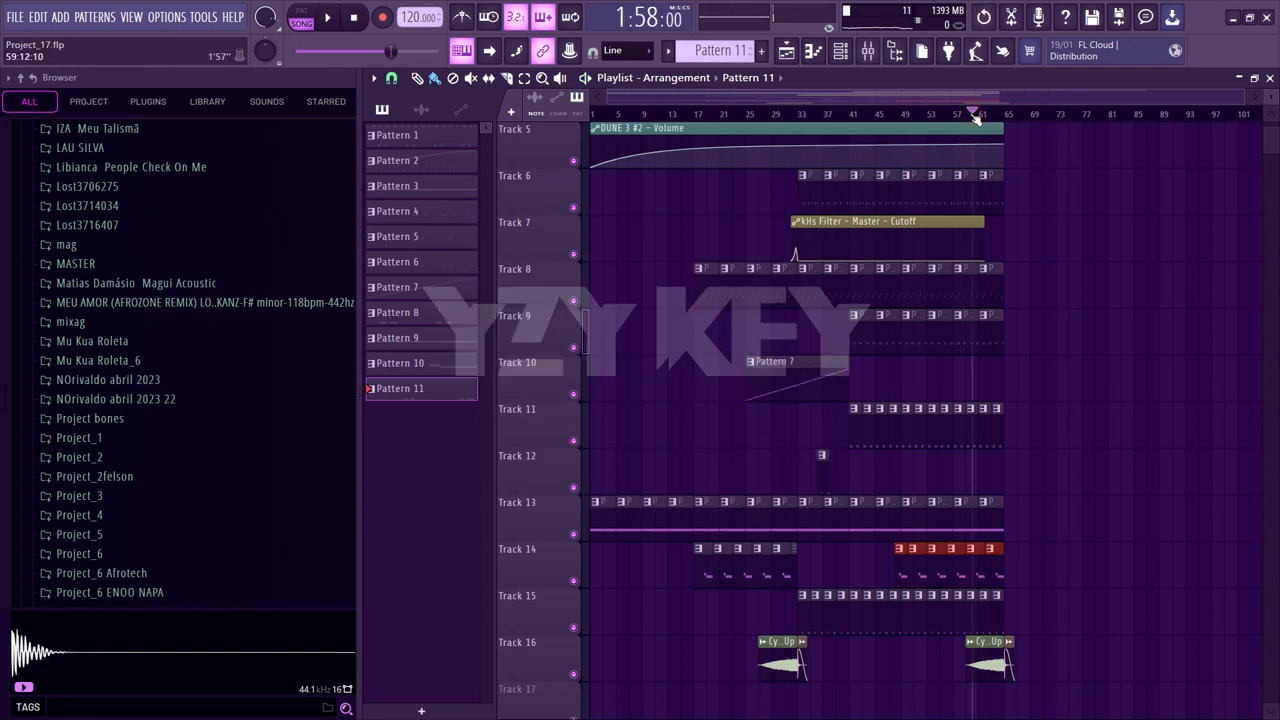
key(space)
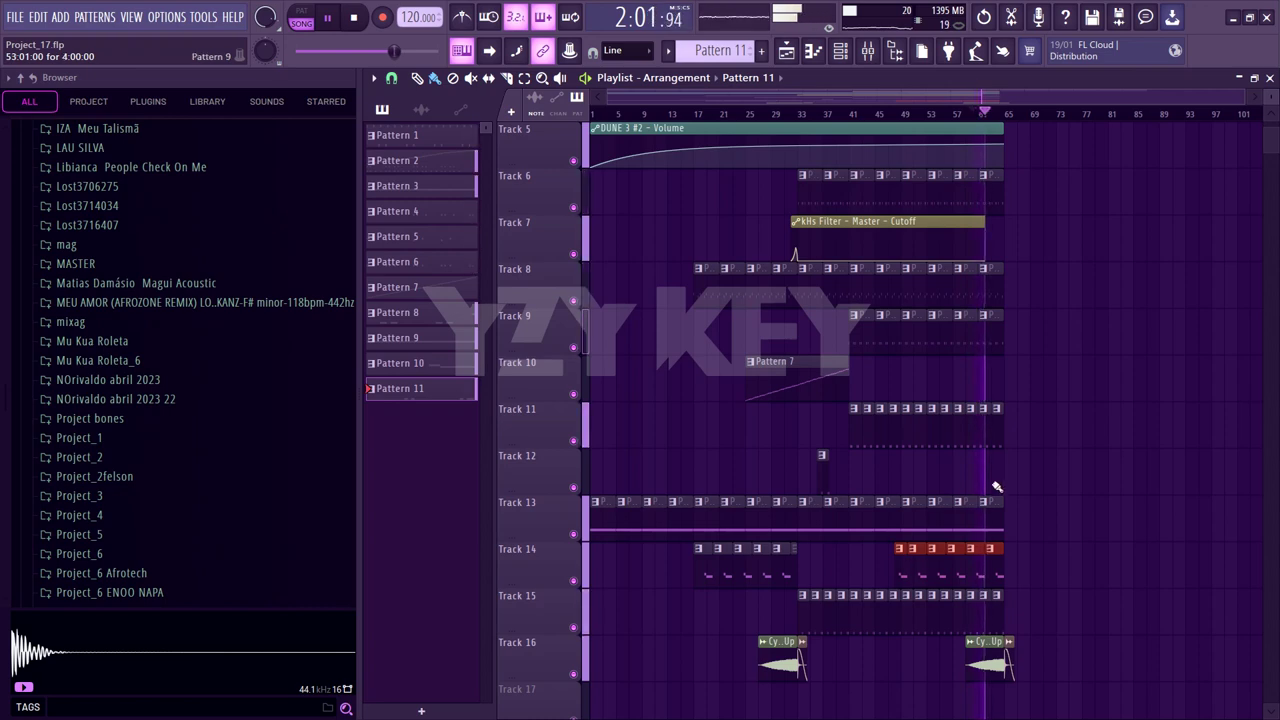
click(1068, 443)
right_click(1068, 443)
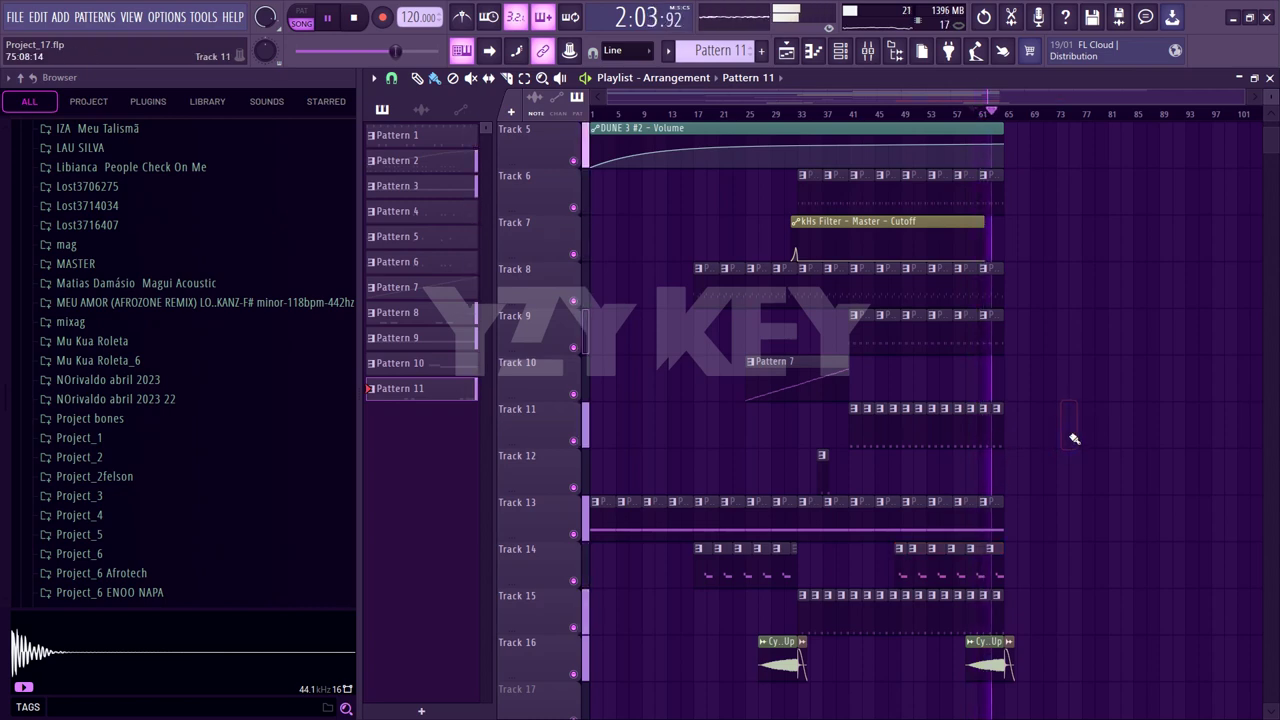
scroll(1030, 350, up, 4)
scroll(979, 258, down, 3)
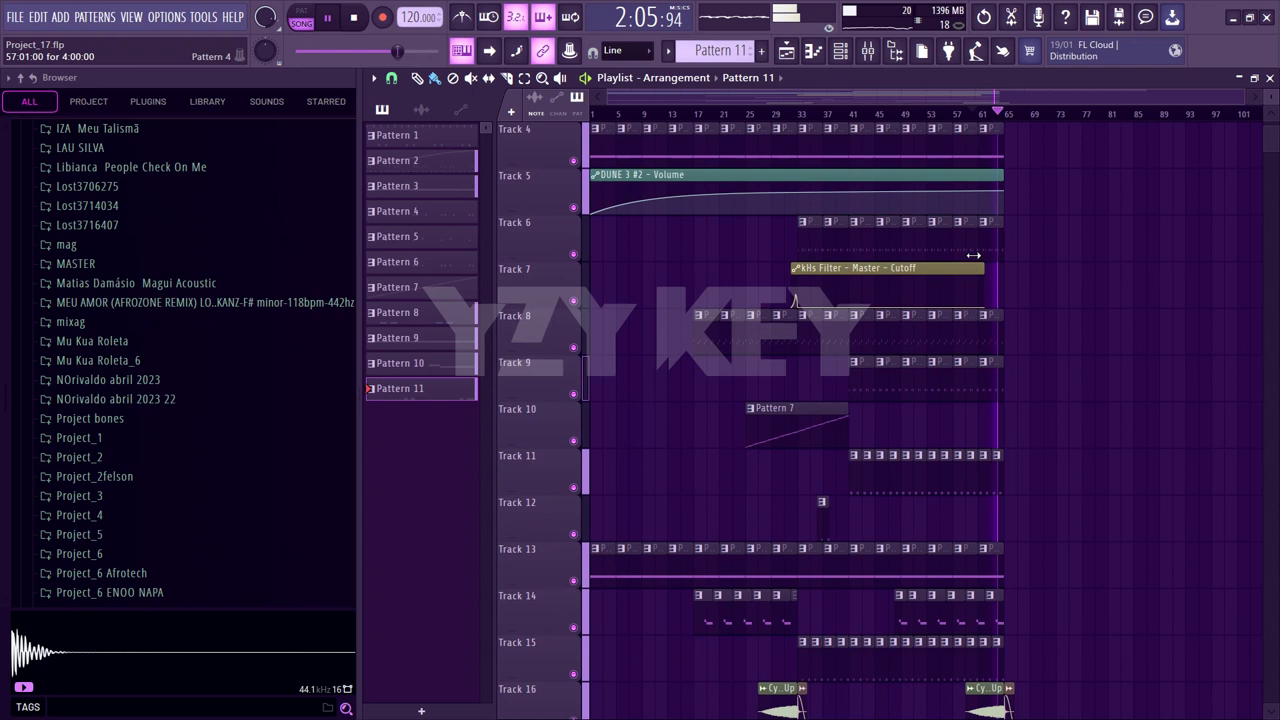